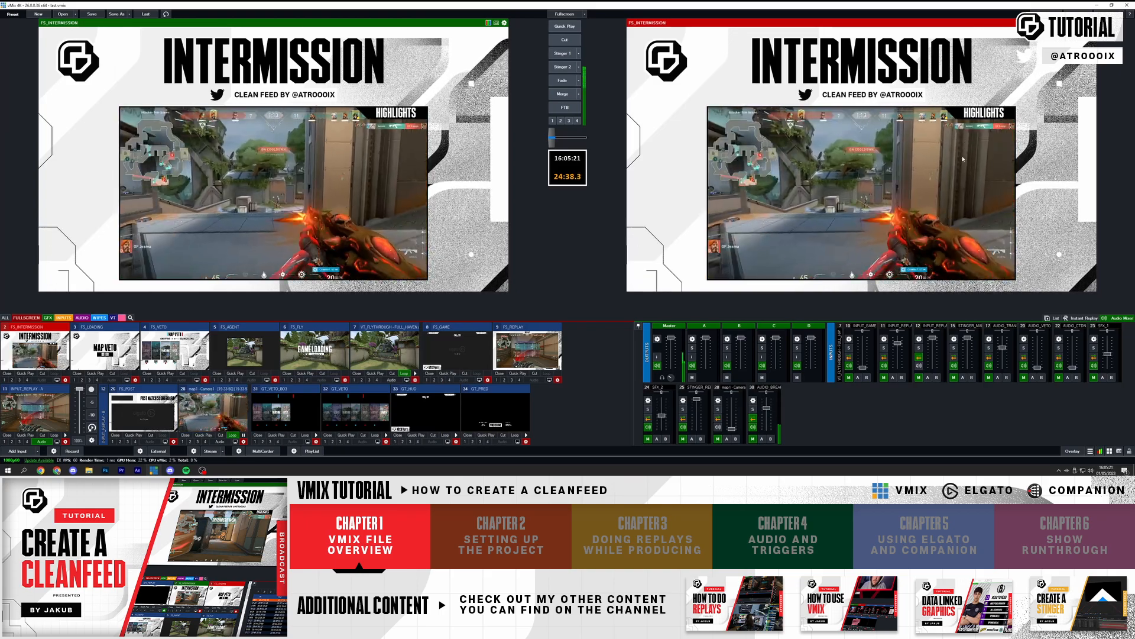
- Preview the fullscreen scenes one by one: FS_LOADING, FS_VETO, FS_AGENT, FS_FLY, the map flythrough video, FS_GAME and FS_REPLAY
{"action": "left_click", "coordinate": [104, 349]}
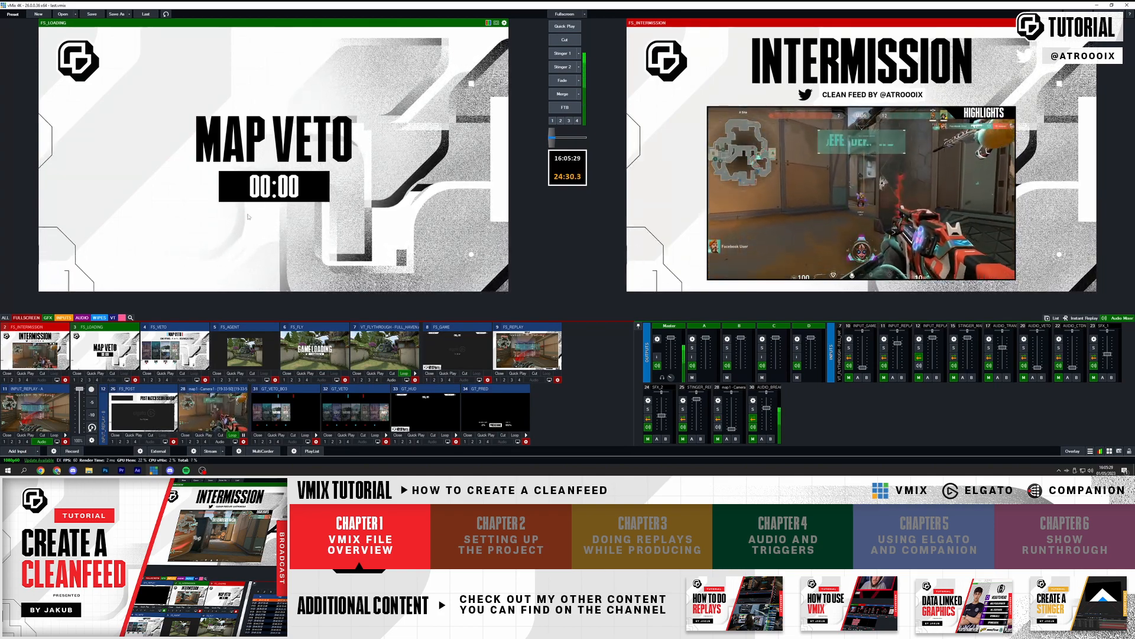
{"action": "left_click", "coordinate": [207, 356]}
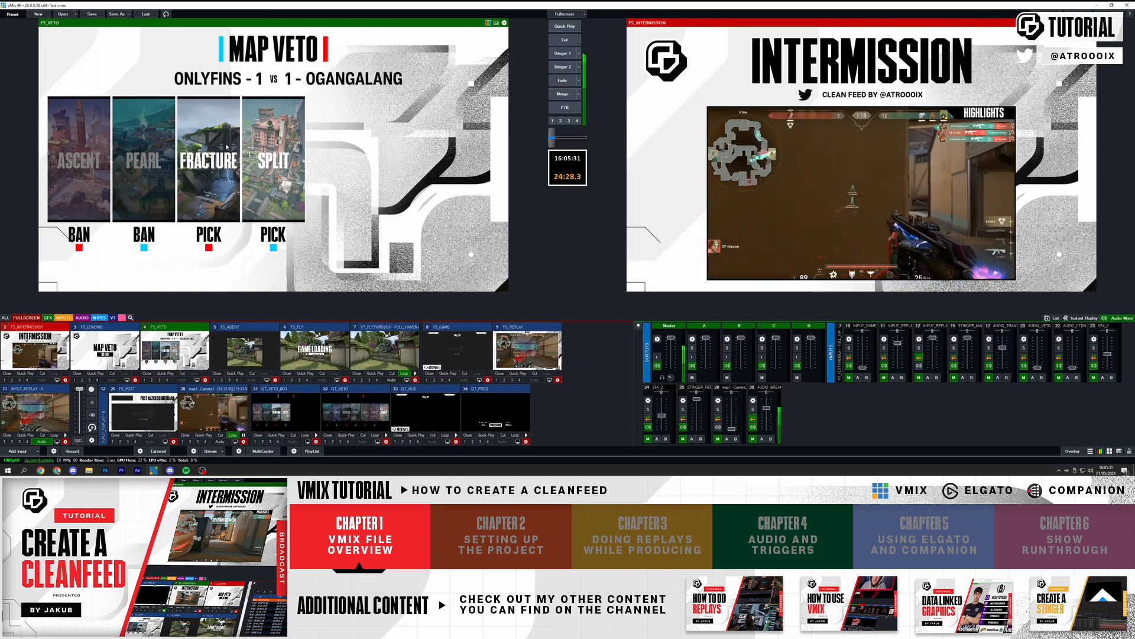
{"action": "left_click", "coordinate": [243, 349]}
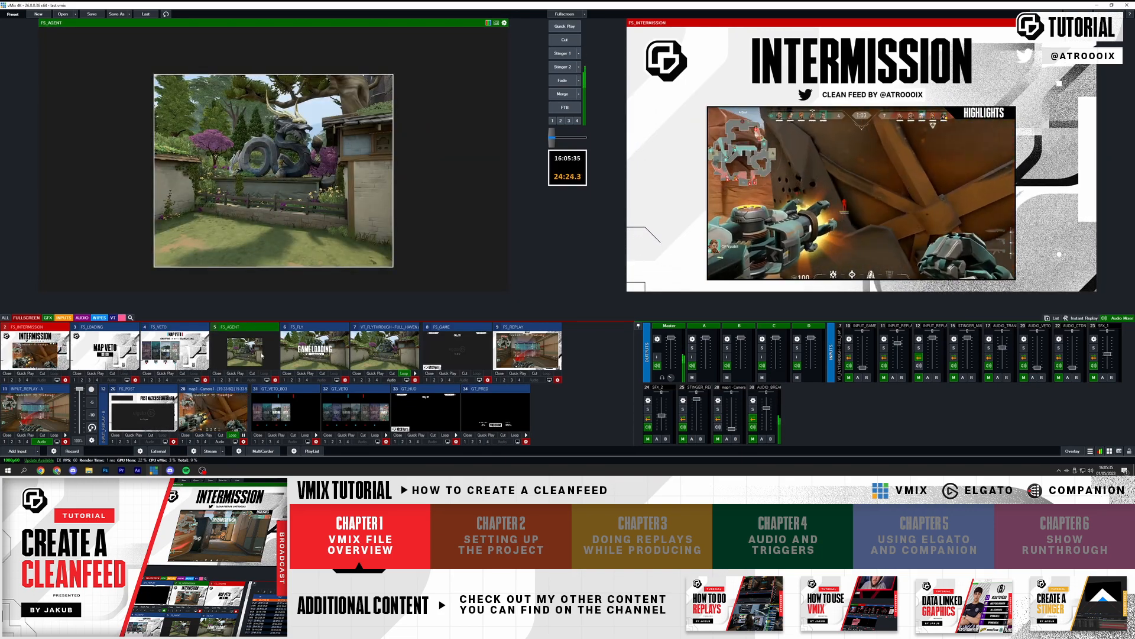
{"action": "left_click", "coordinate": [155, 413]}
{"action": "left_click", "coordinate": [244, 326]}
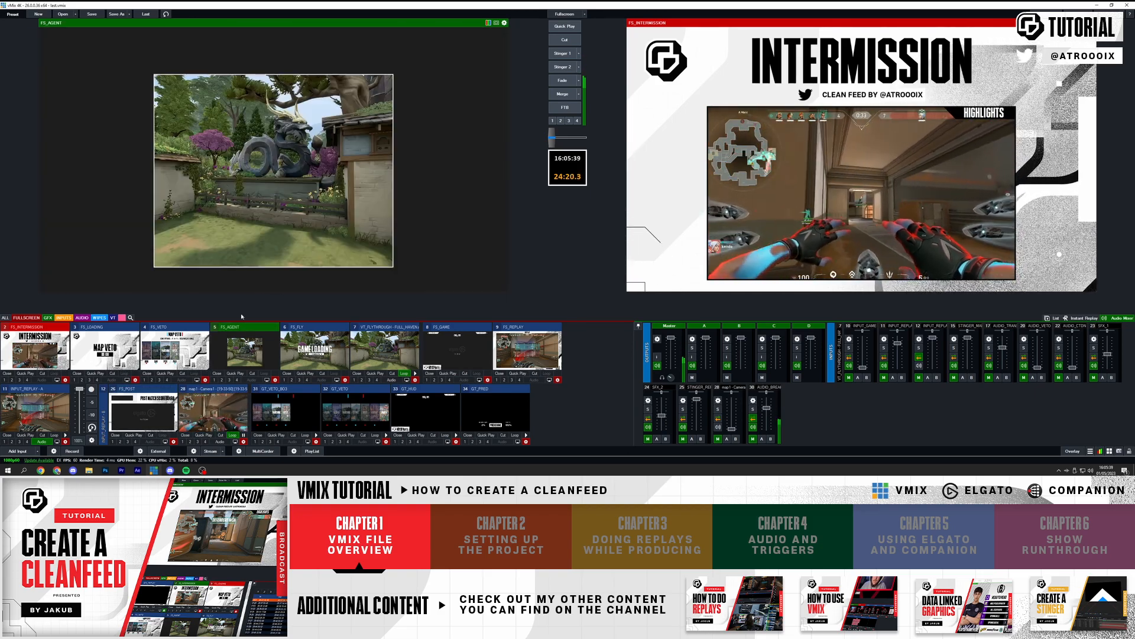
{"action": "left_click", "coordinate": [305, 327]}
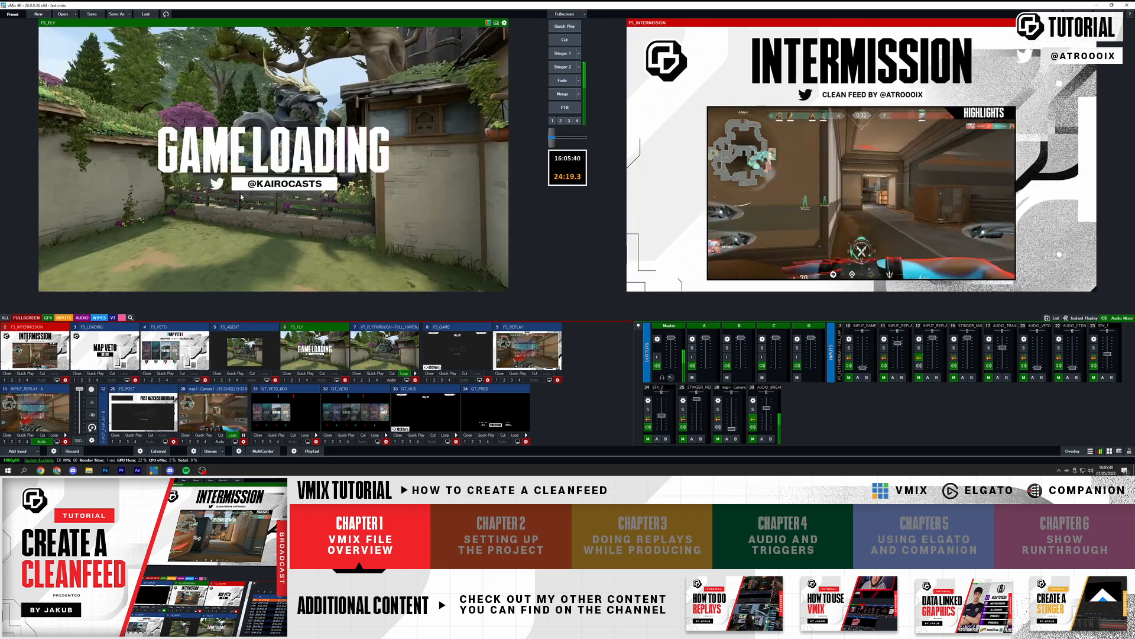
{"action": "left_click", "coordinate": [393, 350]}
{"action": "left_click", "coordinate": [458, 346]}
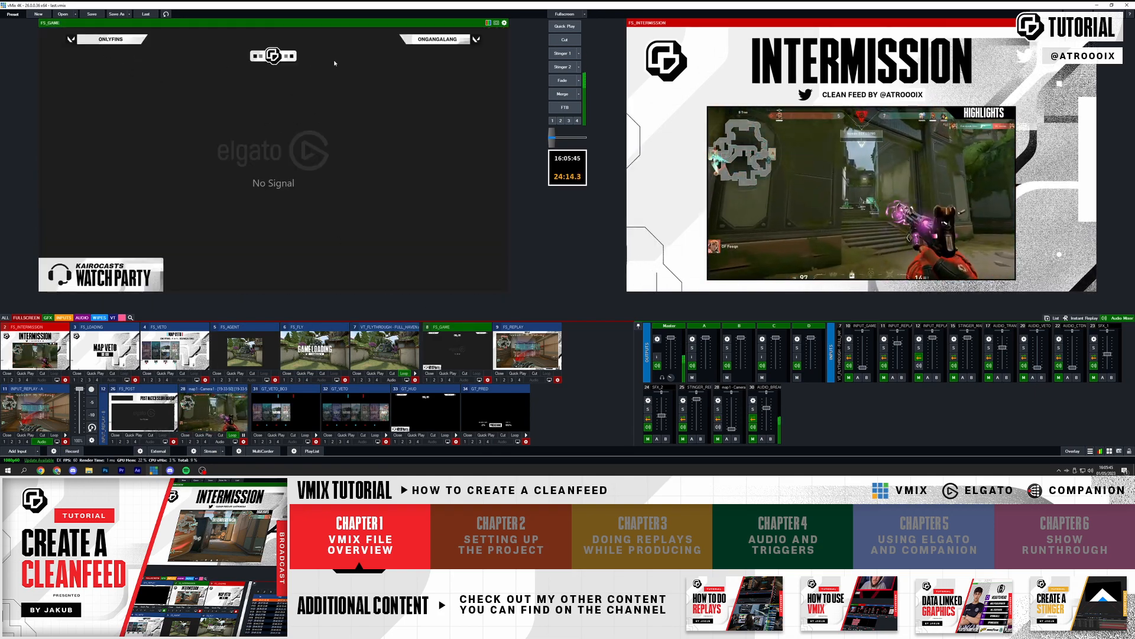
{"action": "left_click", "coordinate": [512, 350]}
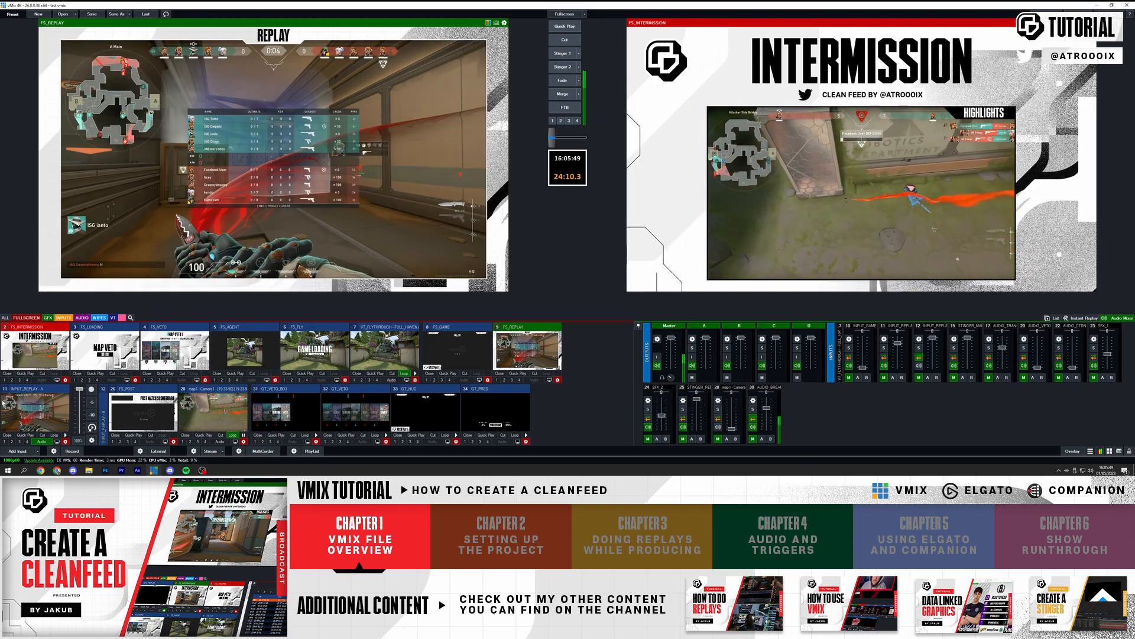
- Examine replay inputs A and B, the FS_POST scoreboard scene and the map1 highlight clip in preview
{"action": "left_click", "coordinate": [3, 403]}
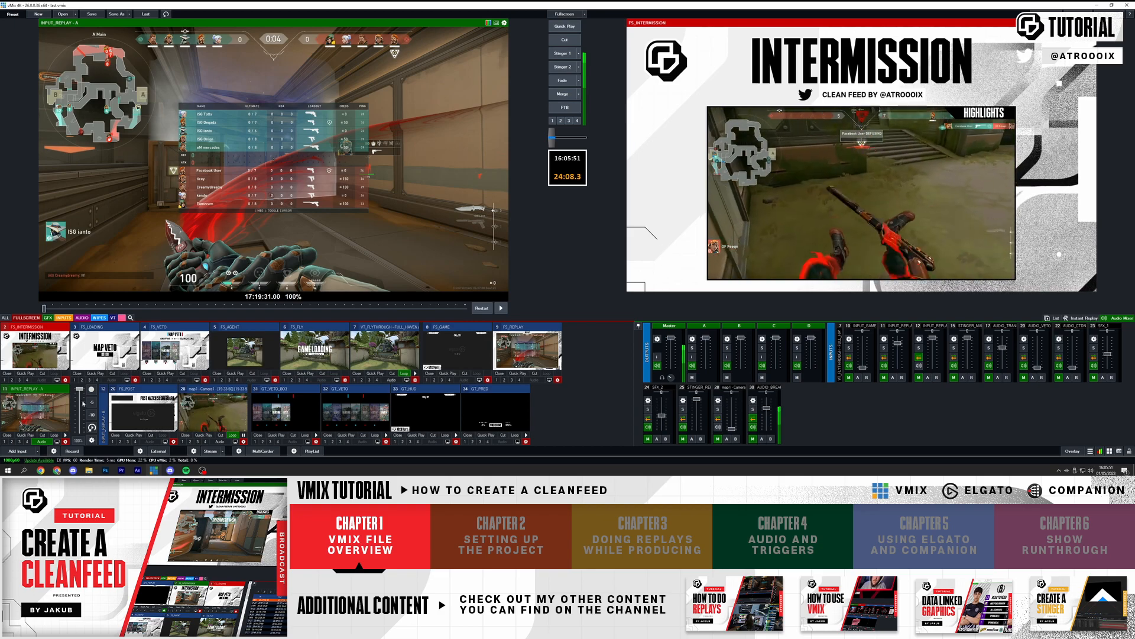
{"action": "left_click", "coordinate": [103, 412]}
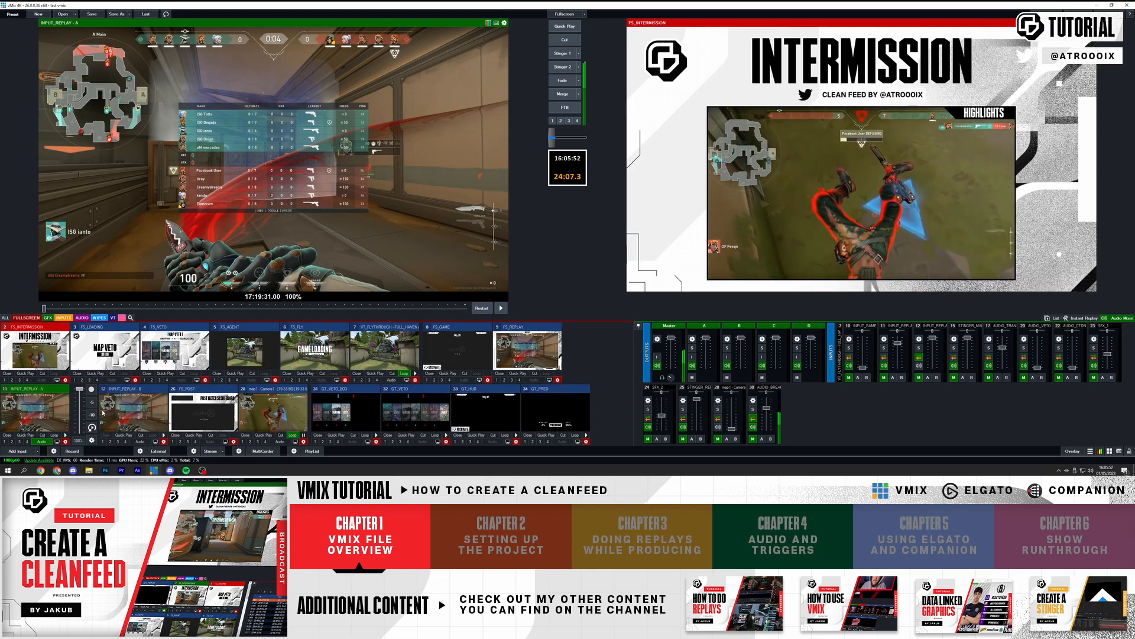
{"action": "left_click", "coordinate": [137, 391]}
{"action": "left_click", "coordinate": [141, 414]}
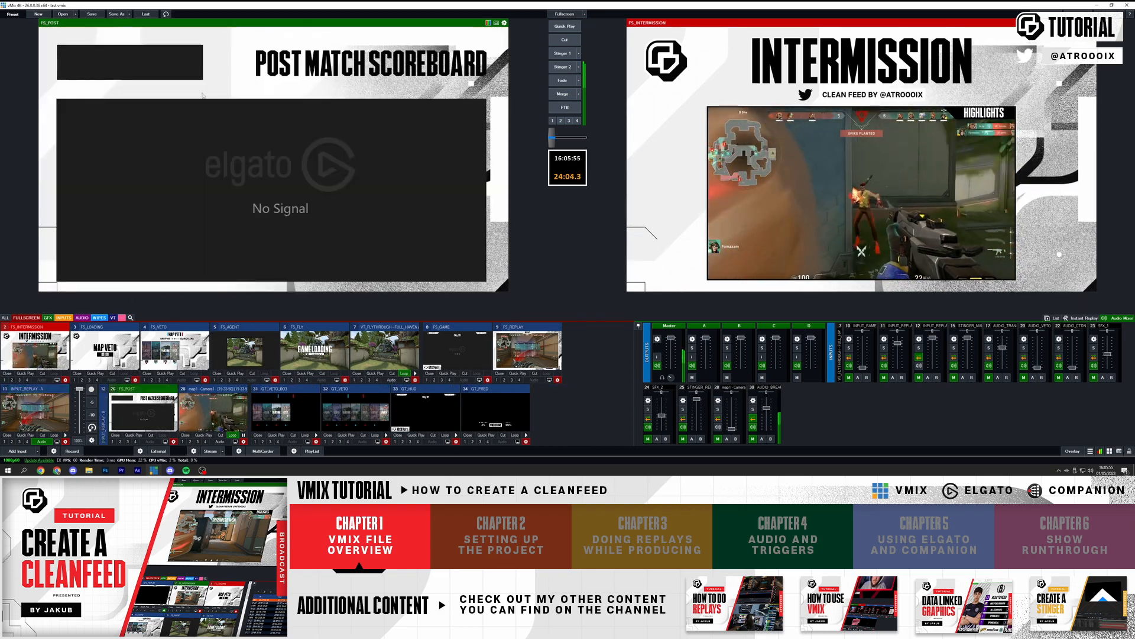
{"action": "left_click", "coordinate": [216, 404]}
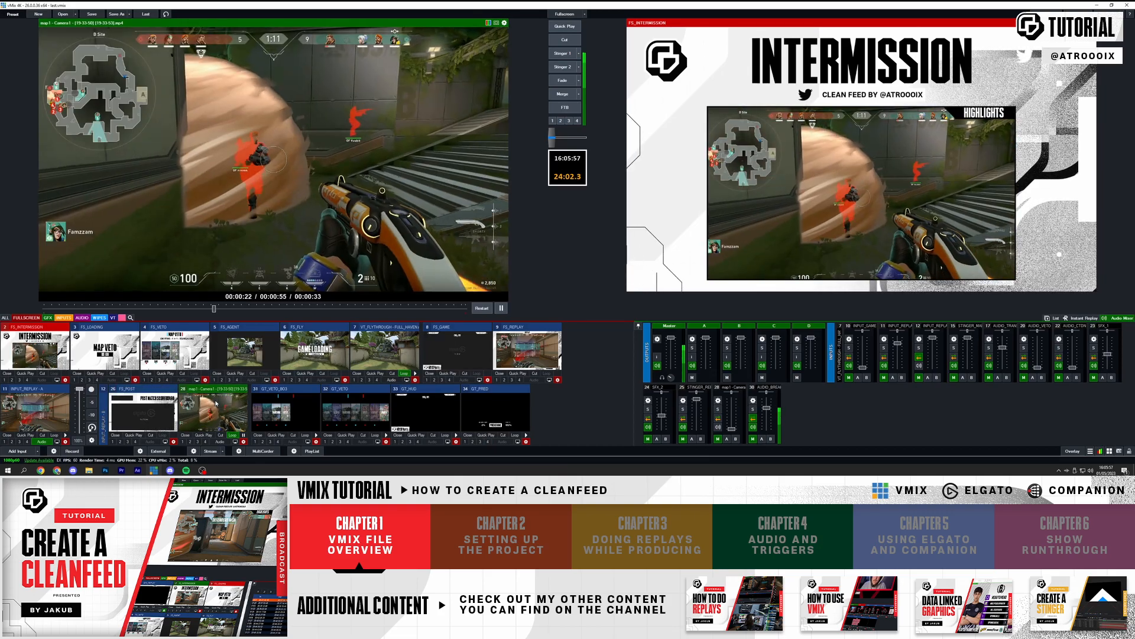
- Preview the graphics titles GT_VETO_BO3, GT_VETO, GT_HUD and GT_PRED
{"action": "left_click", "coordinate": [296, 409]}
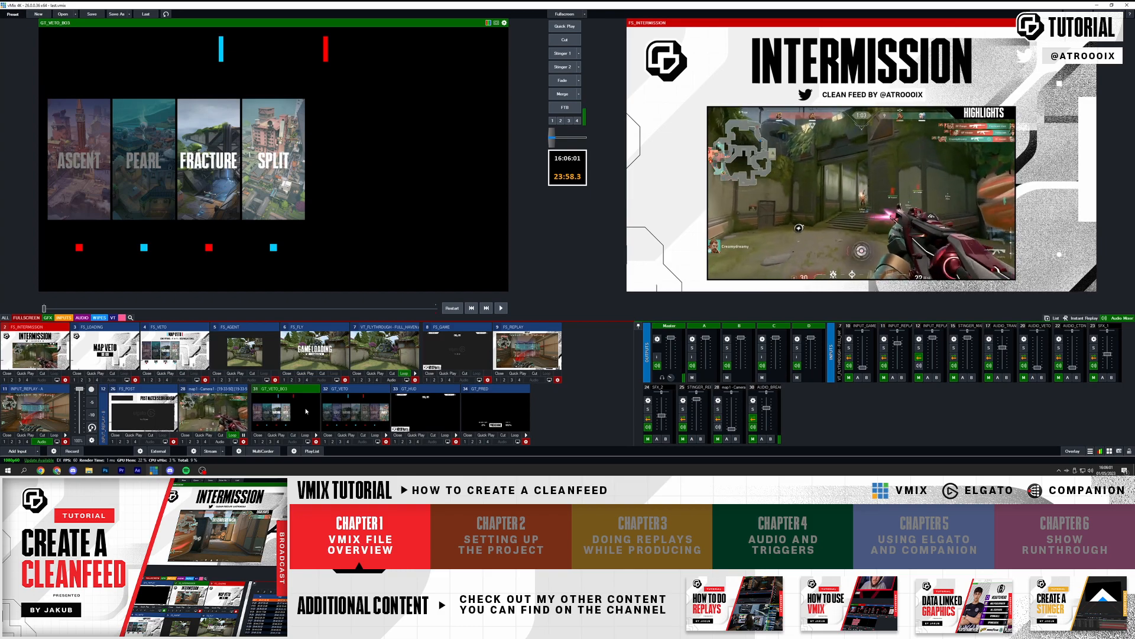
{"action": "left_click", "coordinate": [361, 416]}
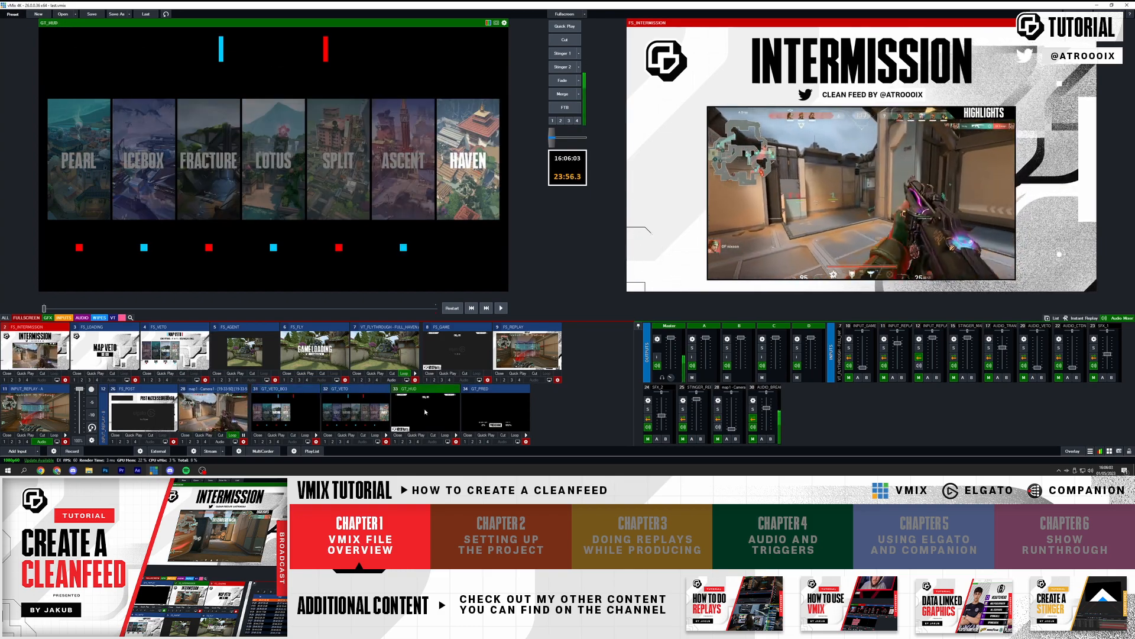
{"action": "left_click", "coordinate": [425, 411]}
{"action": "left_click", "coordinate": [490, 422]}
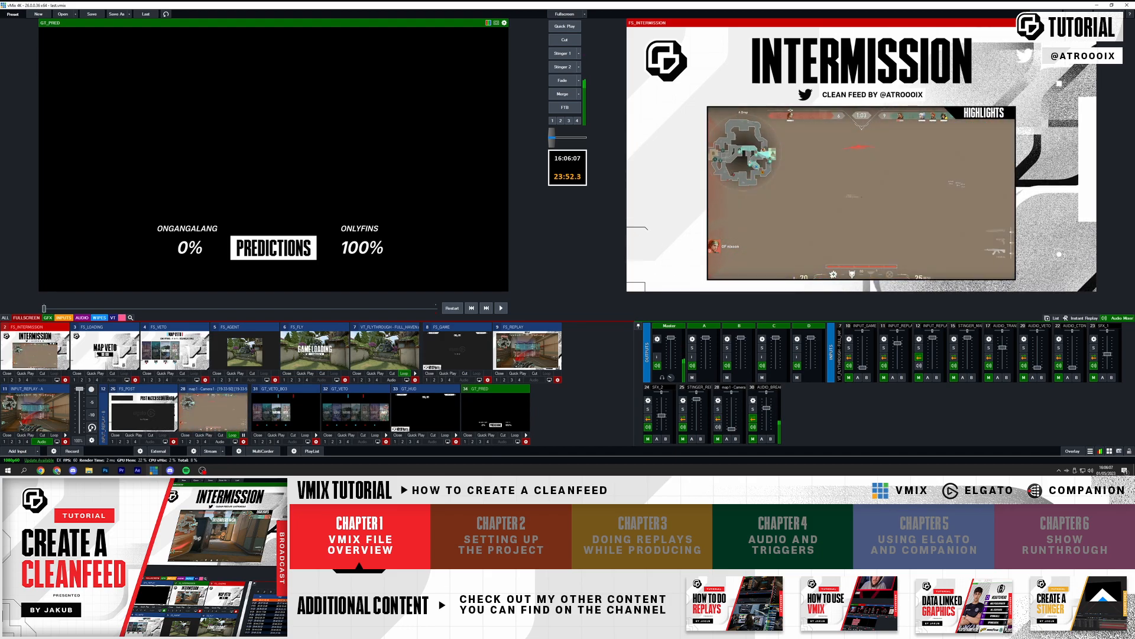
- Preview the FS_LOADING map veto countdown scene and take it to program with a Fade
{"action": "left_click", "coordinate": [97, 354]}
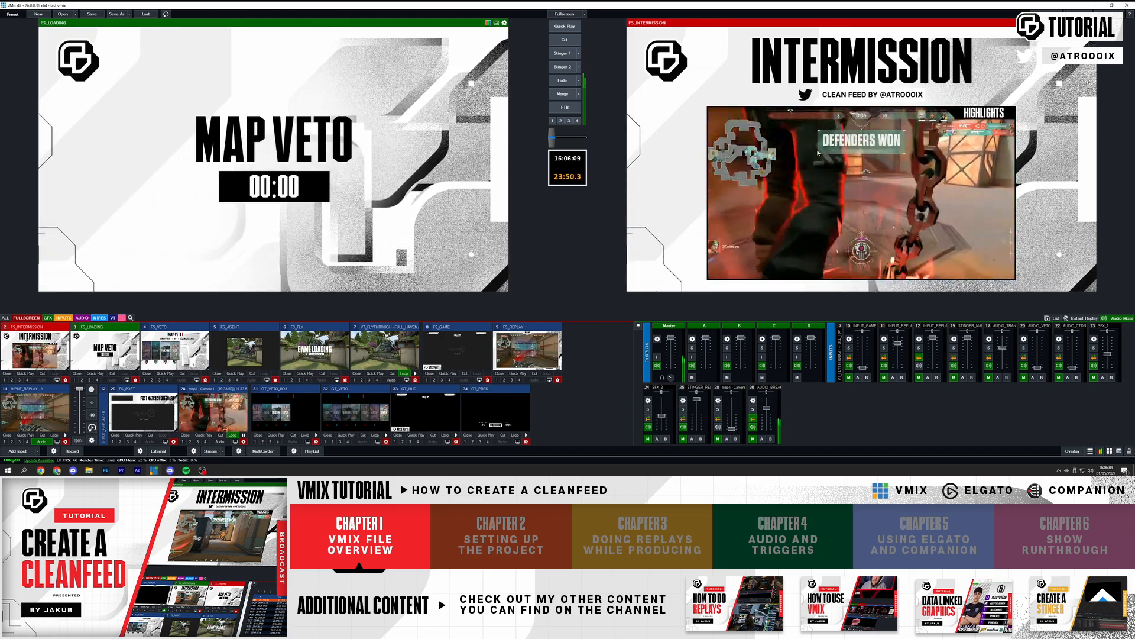
{"action": "left_click", "coordinate": [562, 80]}
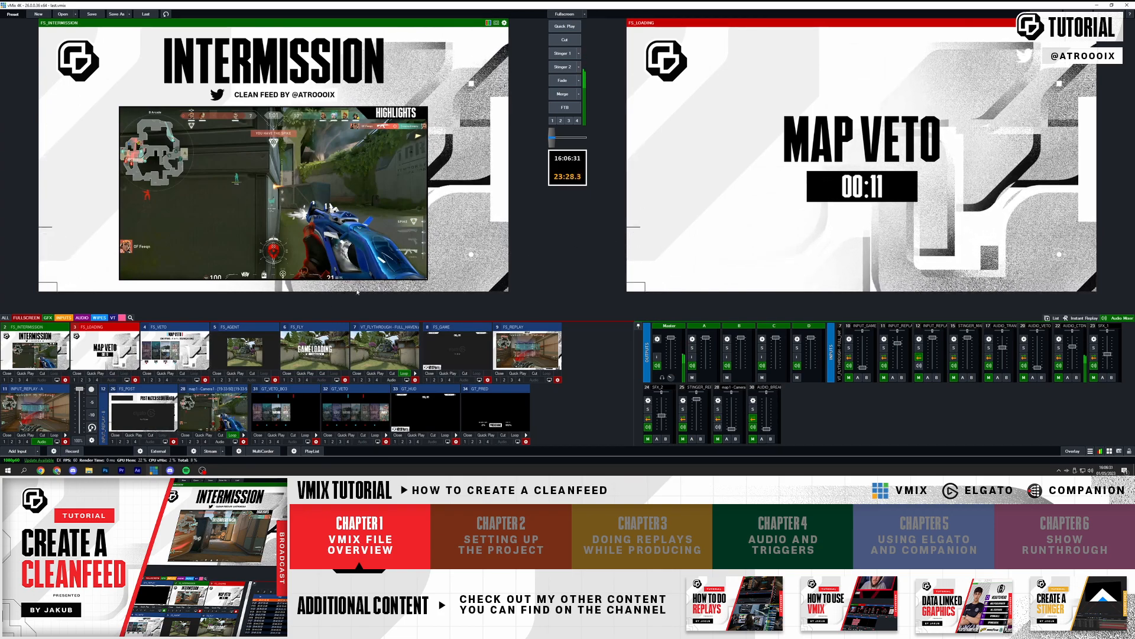
- Put the FS_VETO scene live and reveal its map bans and picks on output by running Page1, Page2 and Page3
{"action": "left_click", "coordinate": [167, 351]}
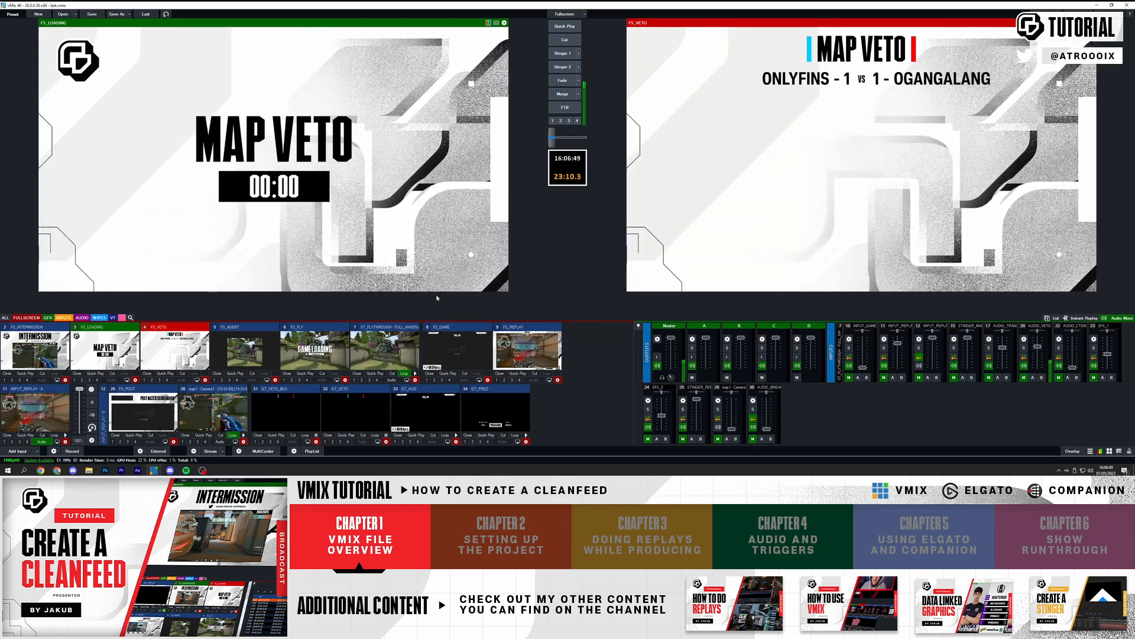
{"action": "right_click", "coordinate": [733, 202]}
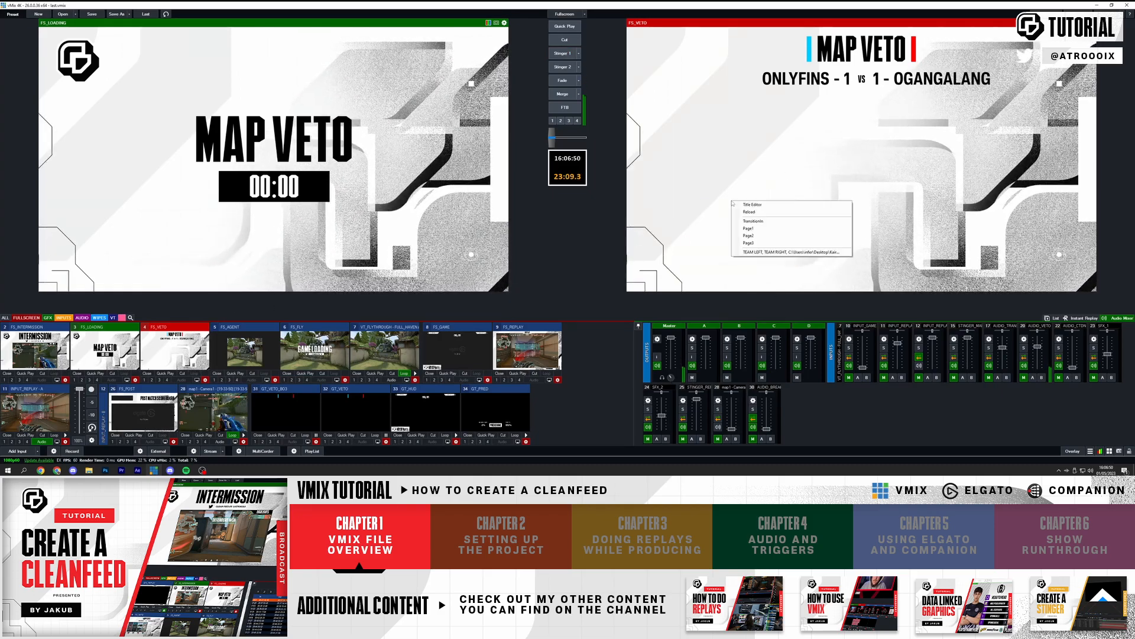
{"action": "left_click", "coordinate": [752, 229]}
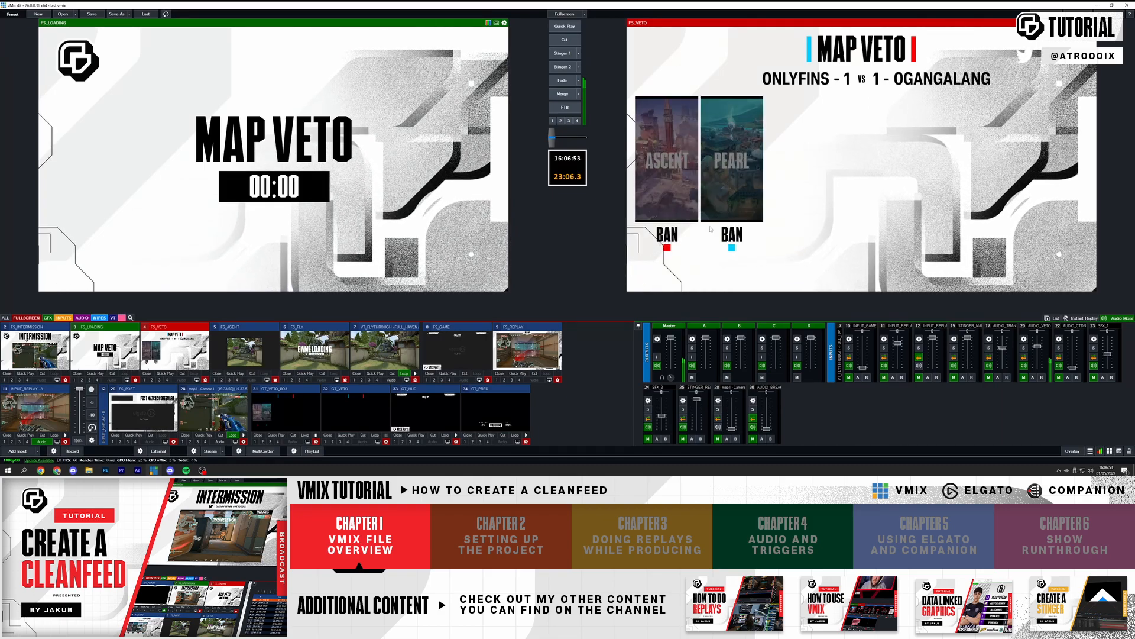
{"action": "right_click", "coordinate": [767, 162]}
{"action": "left_click", "coordinate": [806, 197]}
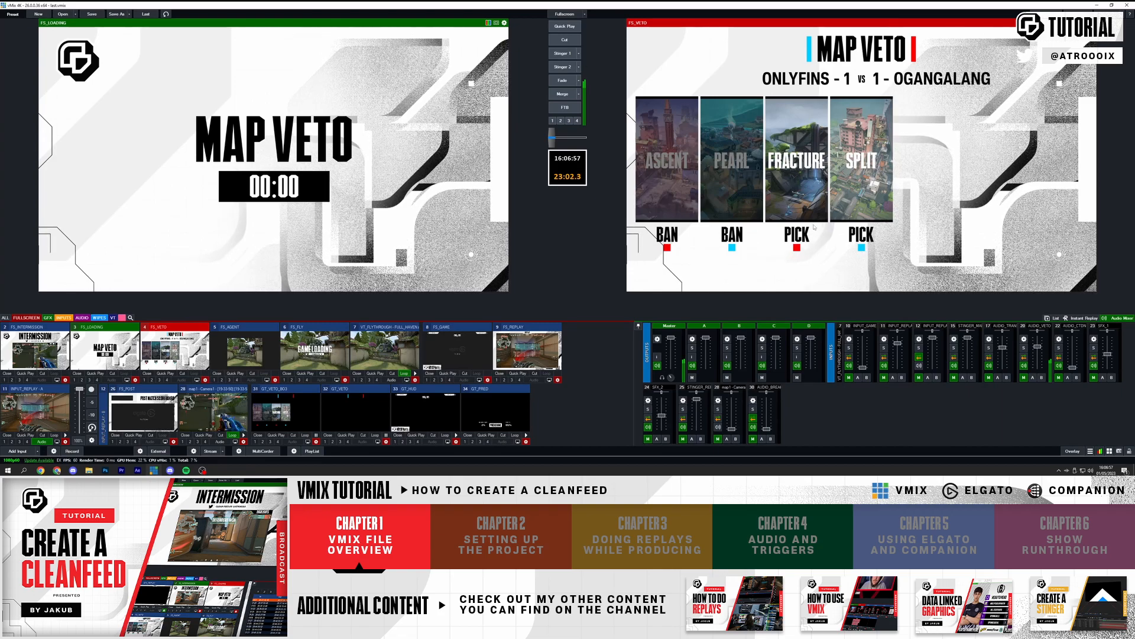
{"action": "right_click", "coordinate": [737, 175]}
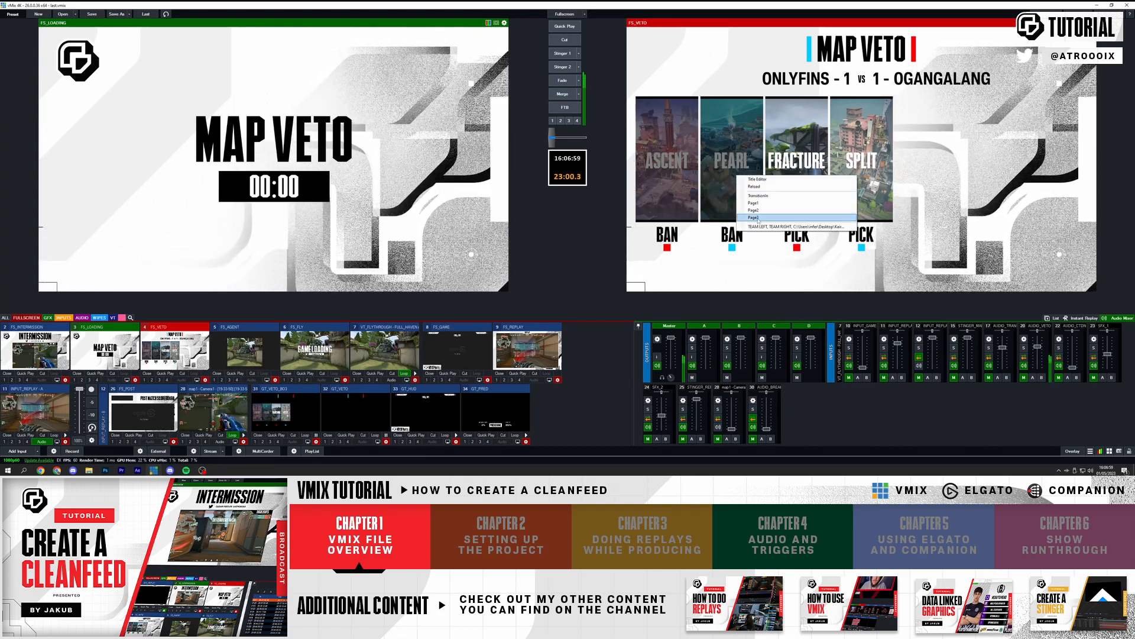
{"action": "left_click", "coordinate": [759, 218]}
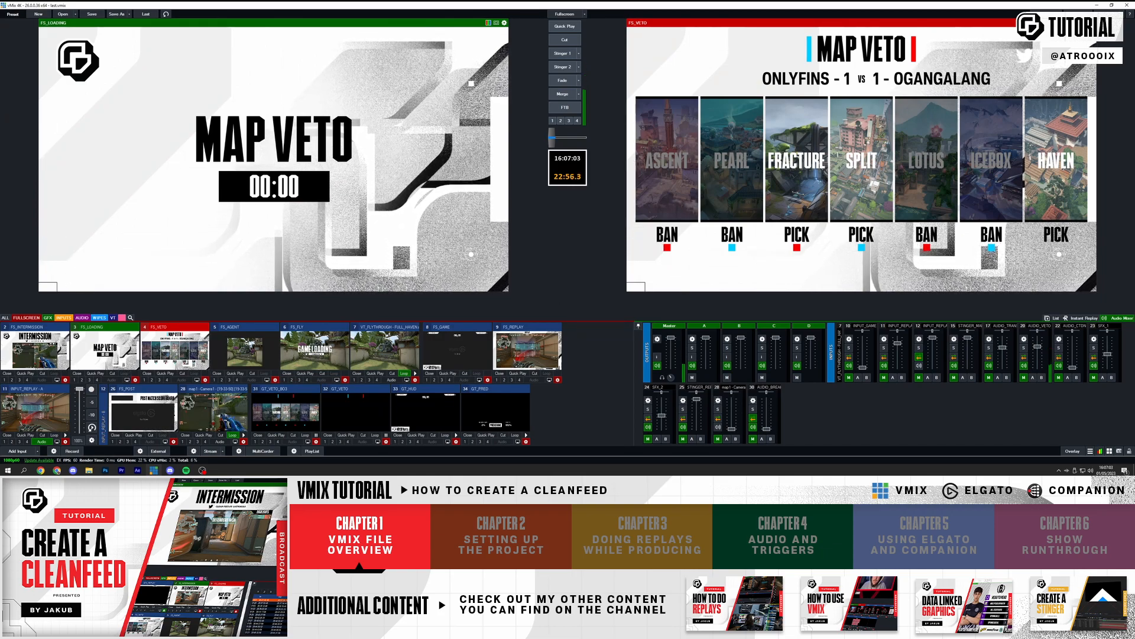
- Take FS_AGENT live with Stinger 1, and follow it with the FS_FLY game loading scene using Merge
{"action": "left_click", "coordinate": [244, 349]}
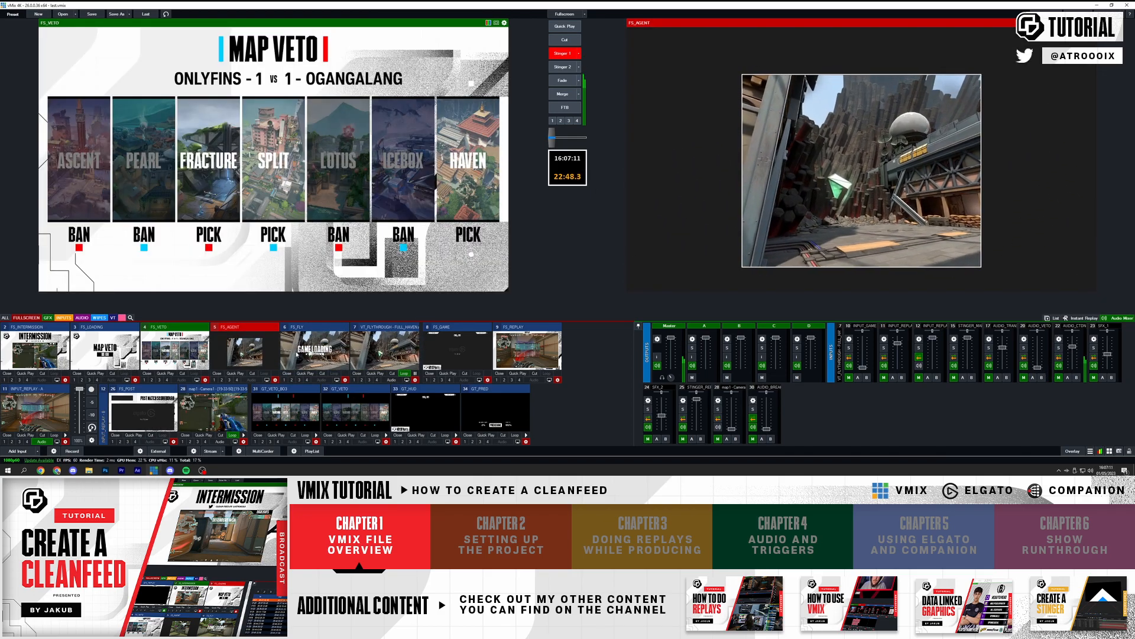
{"action": "left_click", "coordinate": [298, 355]}
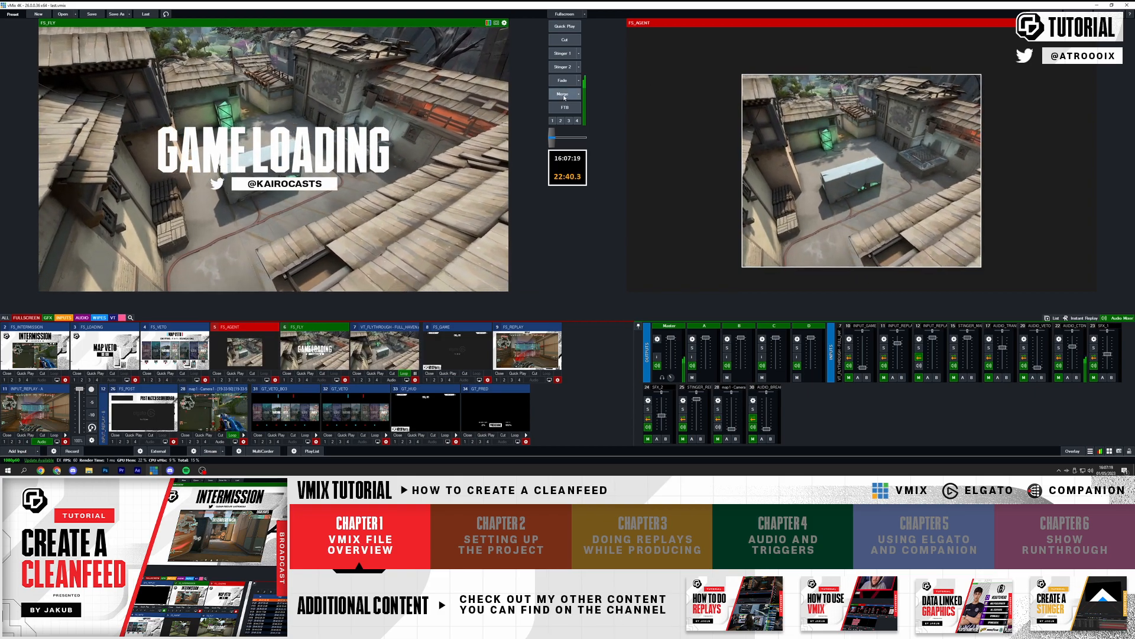
{"action": "left_click", "coordinate": [564, 96]}
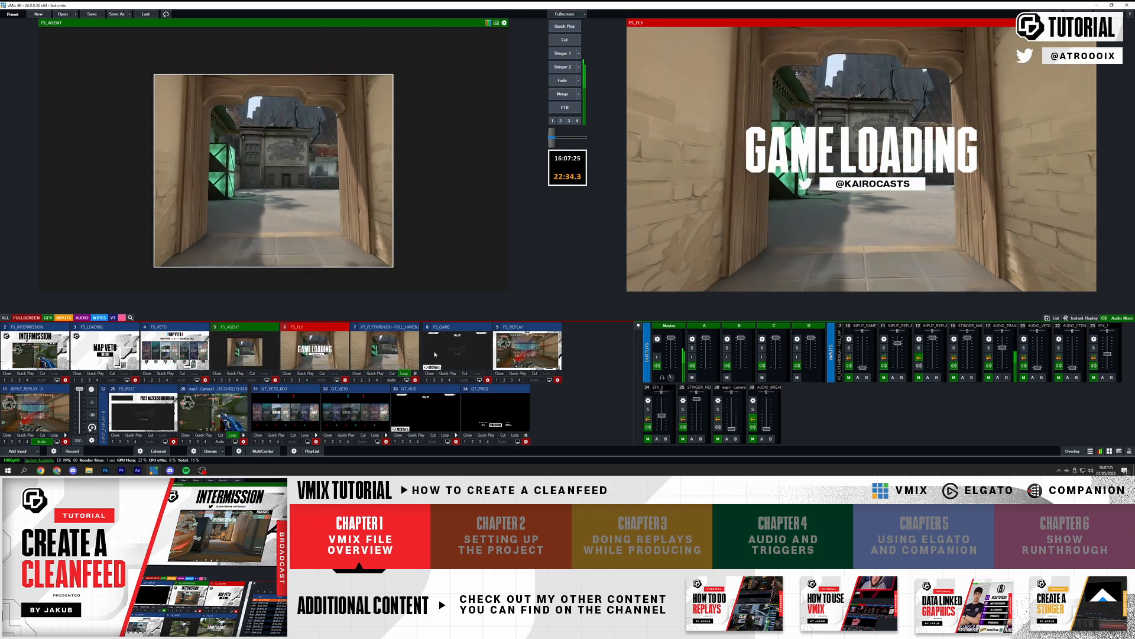
- Preview the FS_GAME scene and take it to program with Stinger 1
{"action": "left_click", "coordinate": [432, 355]}
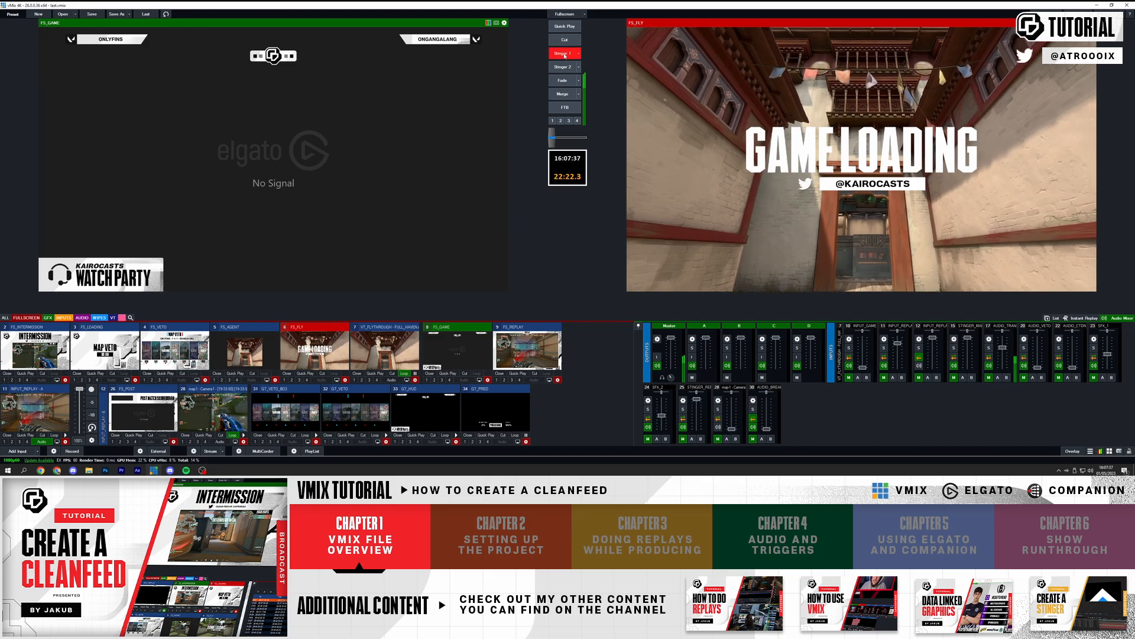
{"action": "left_click", "coordinate": [564, 54]}
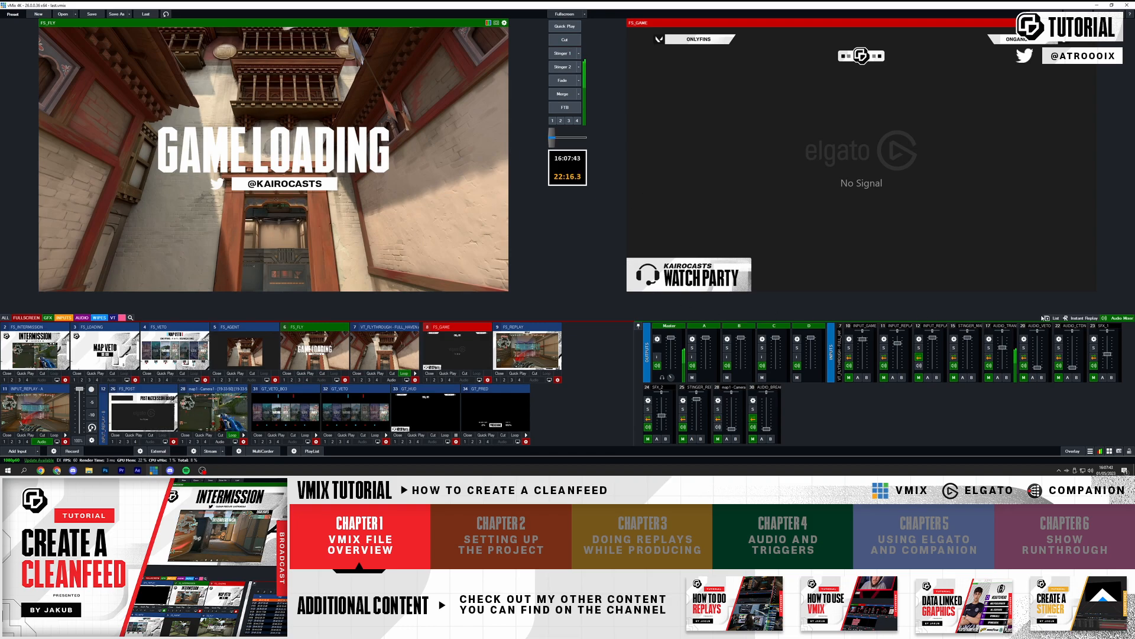
- Open the instant replay controls, cue the 17:51:05.51 clip from event list 5 and preview INPUT_REPLAY - A
{"action": "left_click", "coordinate": [1076, 319]}
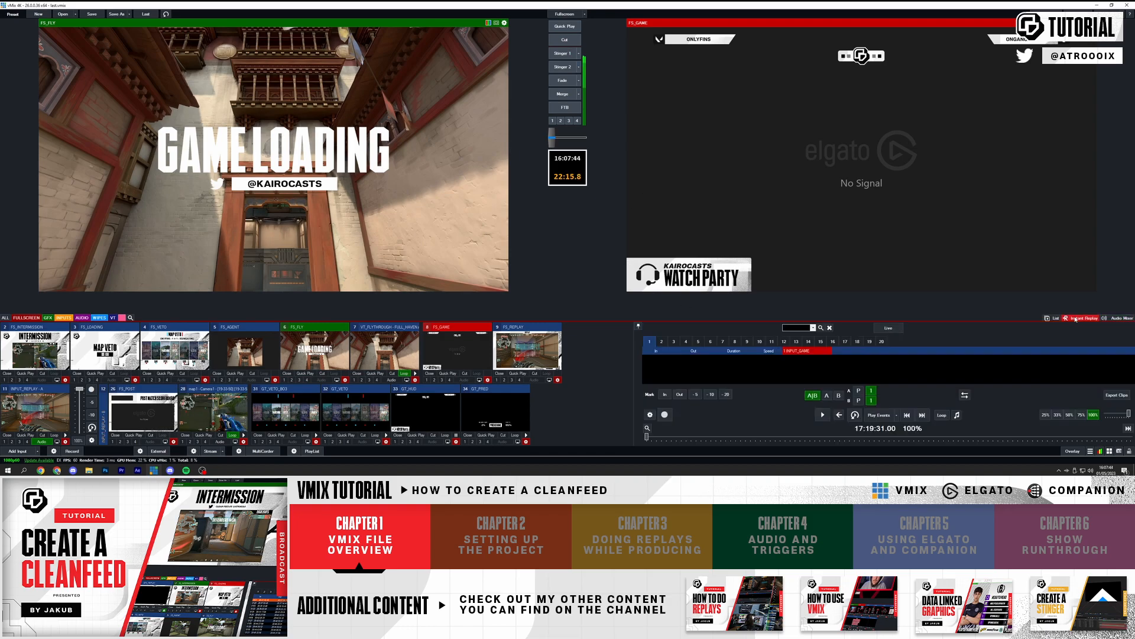
{"action": "left_click", "coordinate": [700, 343]}
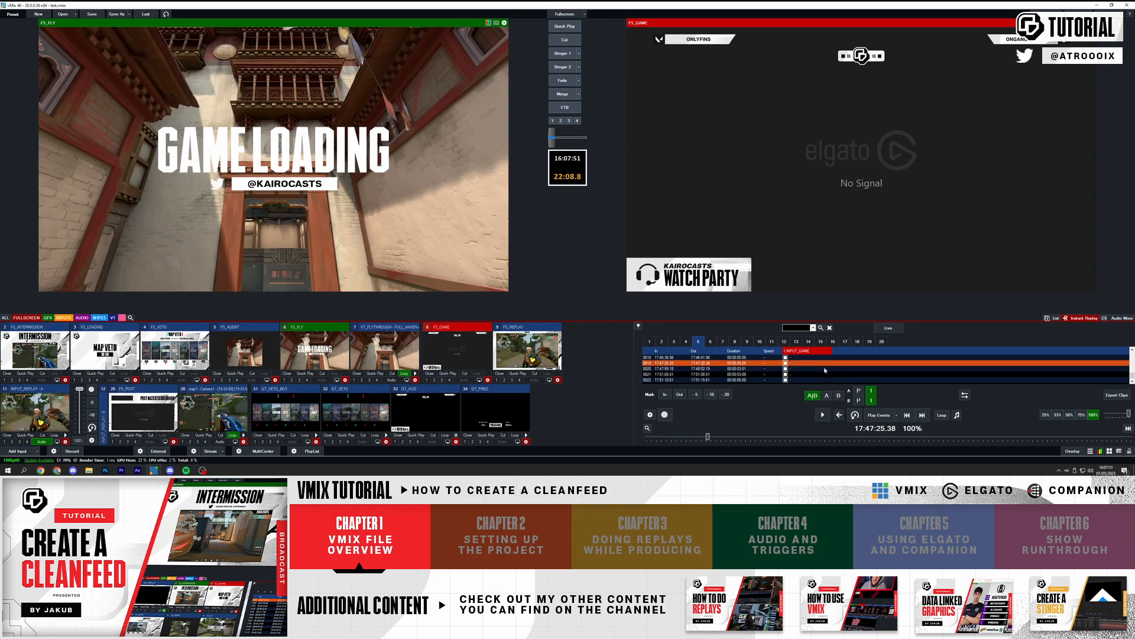
{"action": "left_click", "coordinate": [790, 374]}
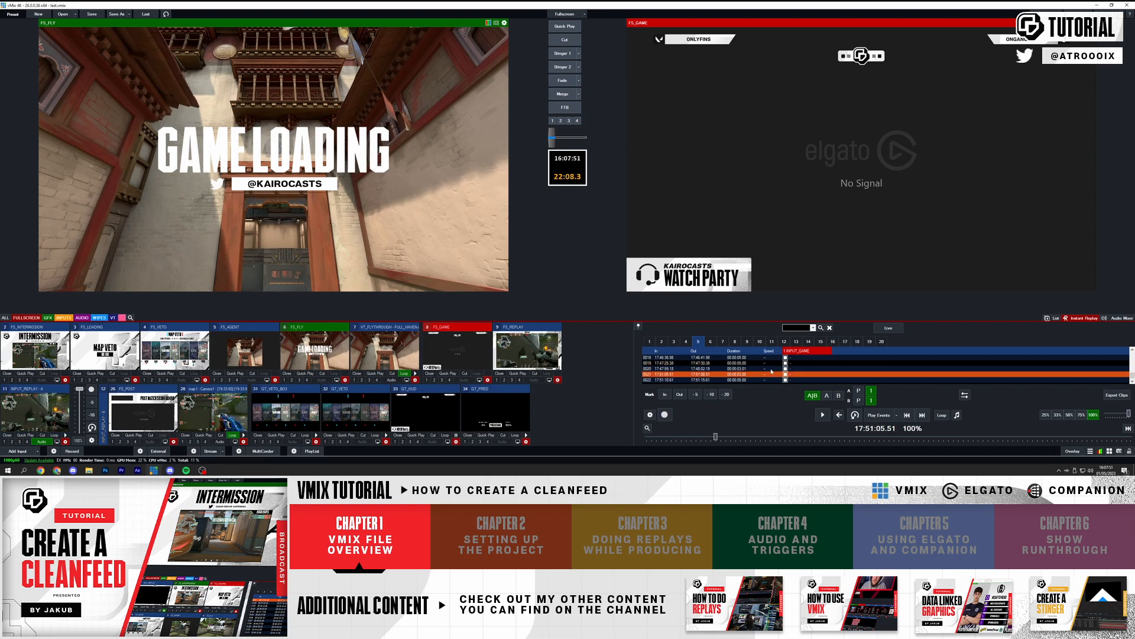
{"action": "left_click", "coordinate": [42, 408]}
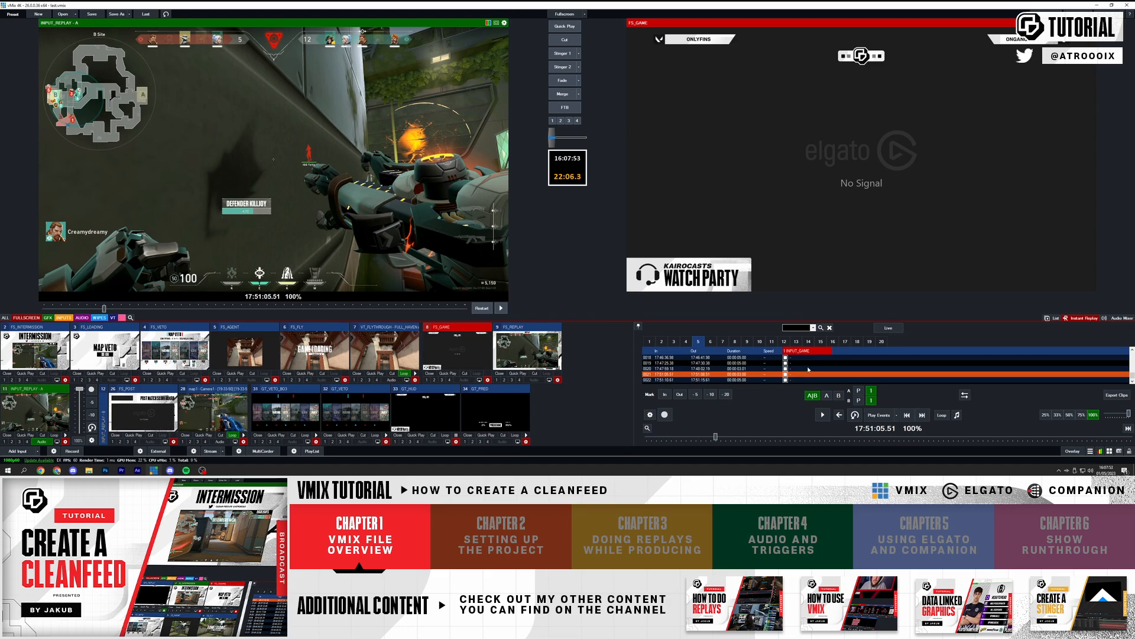
- Cue the 17:47:59.18 and 17:47:25.38 replay clips, then select the events from 17:47:25.38 to 17:51:05.51 and play them in sequence
{"action": "left_click", "coordinate": [809, 368]}
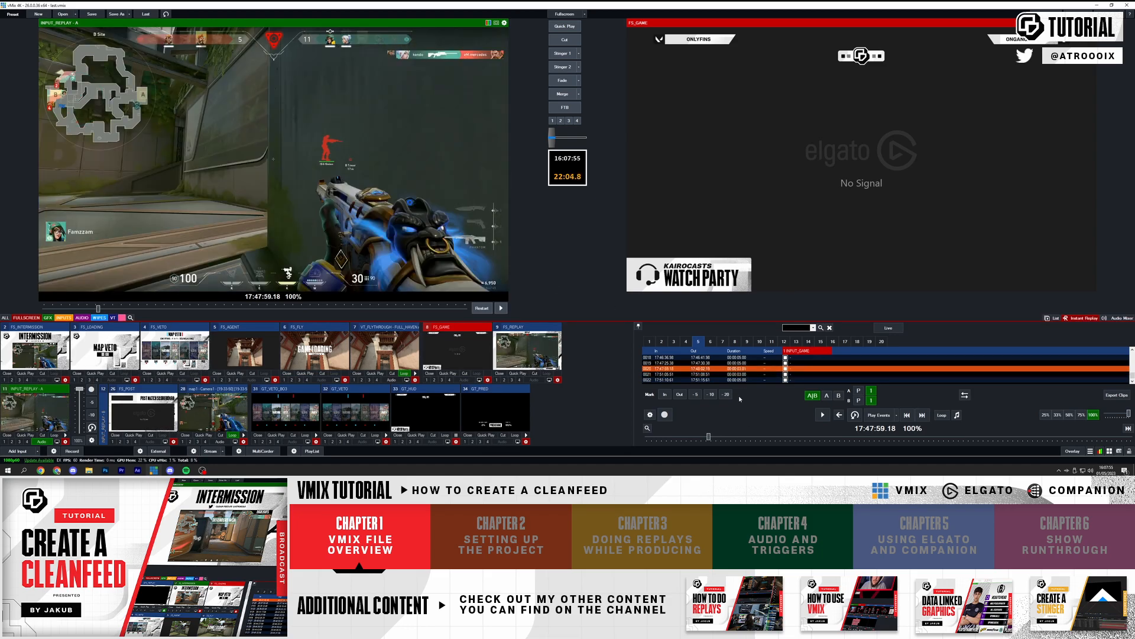
{"action": "left_click", "coordinate": [744, 363]}
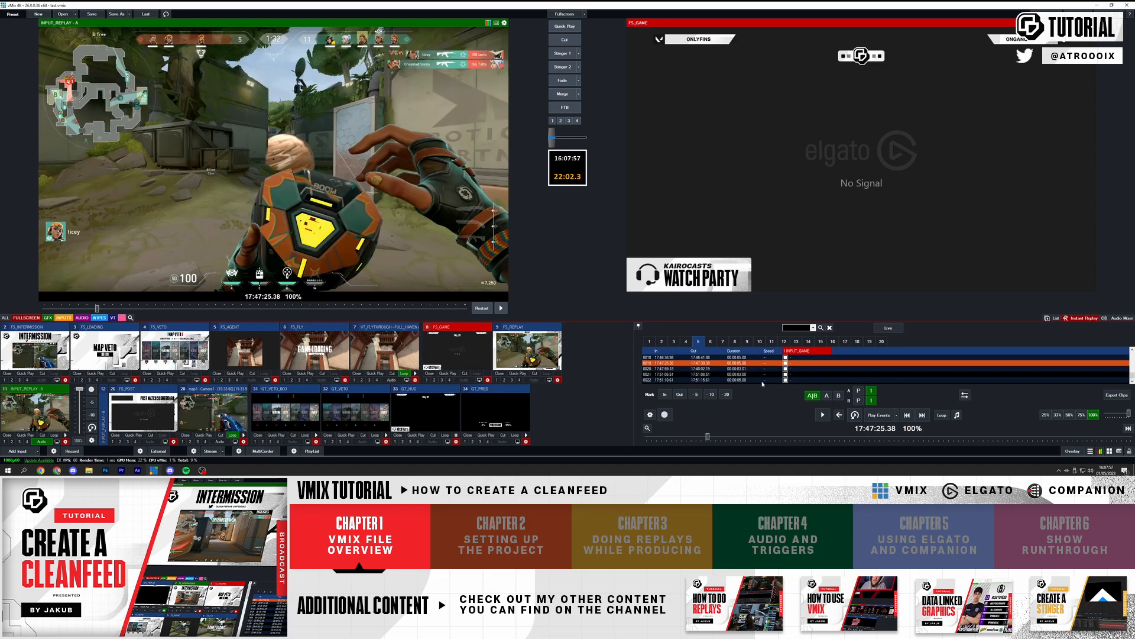
{"action": "left_click", "coordinate": [748, 373], "text": "shift"}
{"action": "left_click", "coordinate": [880, 416]}
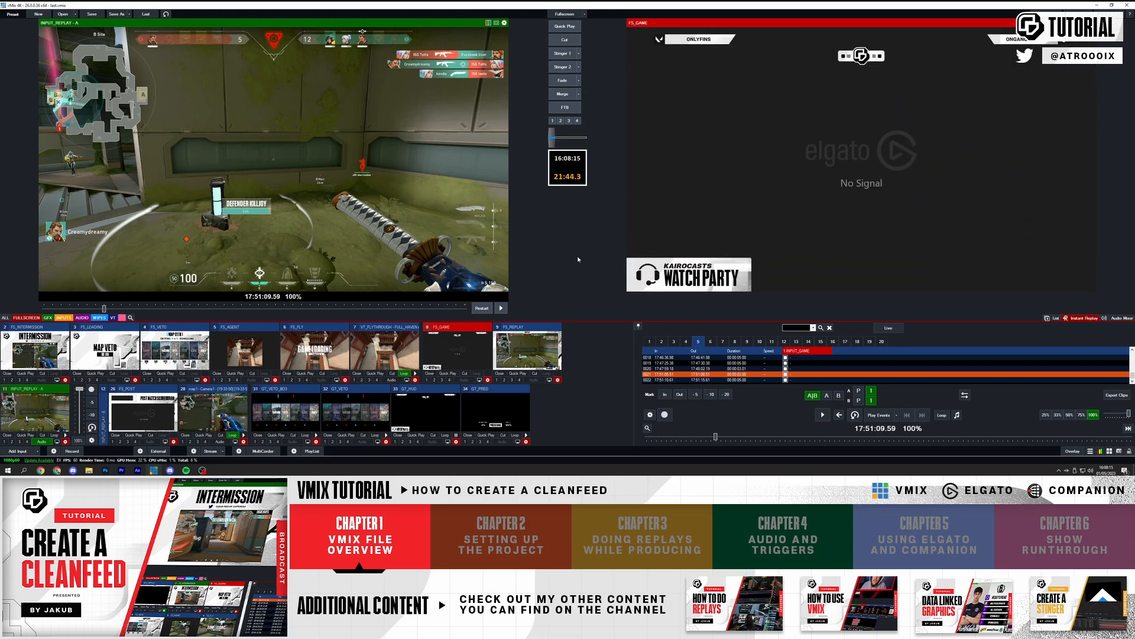
- Load the FS_POST post match scoreboard scene into preview
{"action": "left_click", "coordinate": [142, 411]}
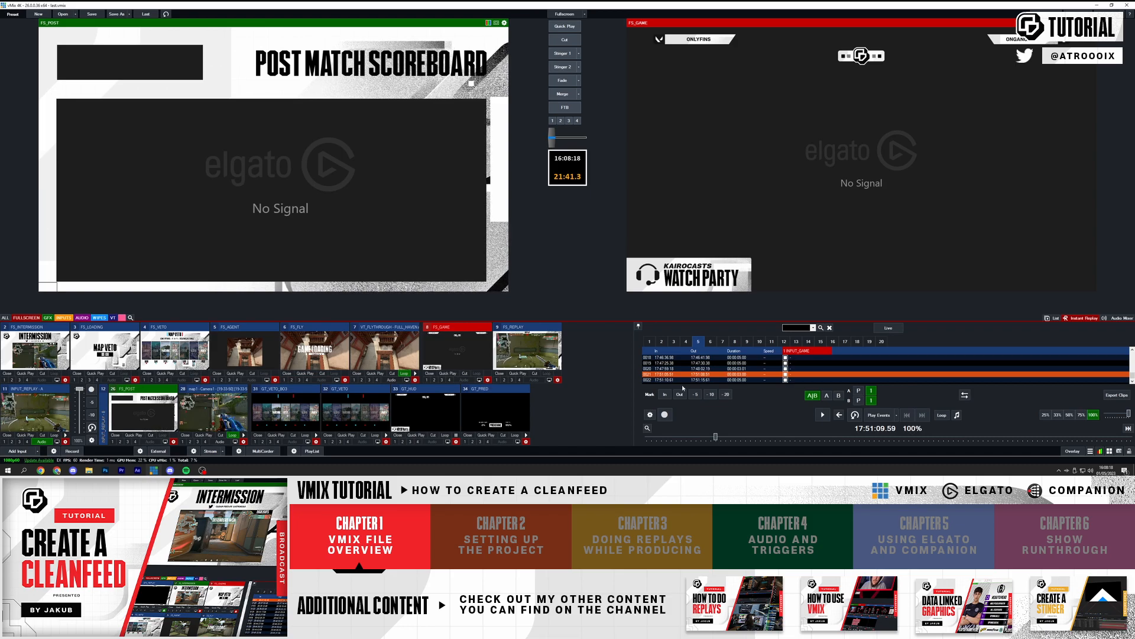
- Select the replay events from 17:47:25.38 through the last one in the list and play them in sequence
{"action": "left_click", "coordinate": [714, 362]}
{"action": "left_click", "coordinate": [715, 380], "text": "shift"}
{"action": "left_click", "coordinate": [879, 415]}
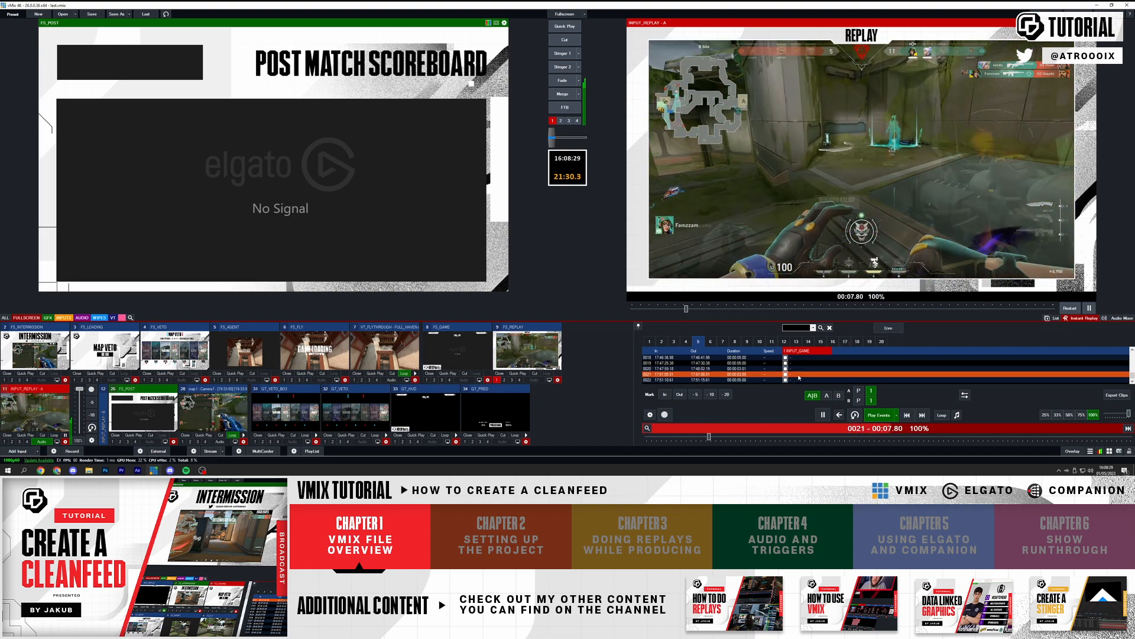
- Take FS_POST to program with Stinger 2, and preview FS_INTERMISSION and transition to it with Stinger 1
{"action": "key", "text": "F2"}
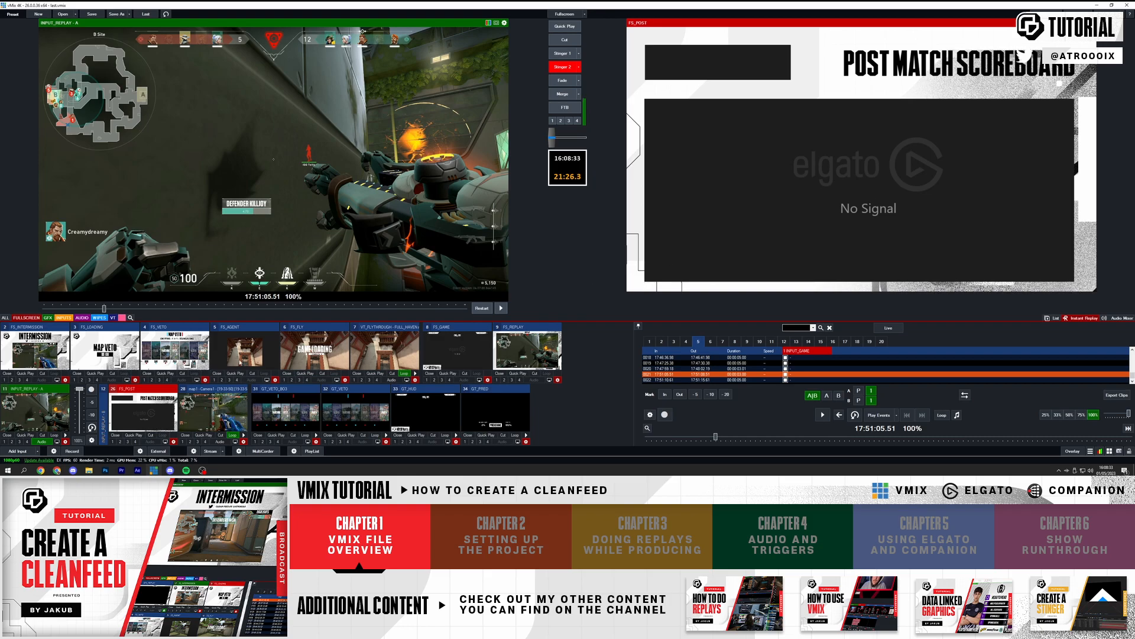
{"action": "left_click", "coordinate": [49, 354]}
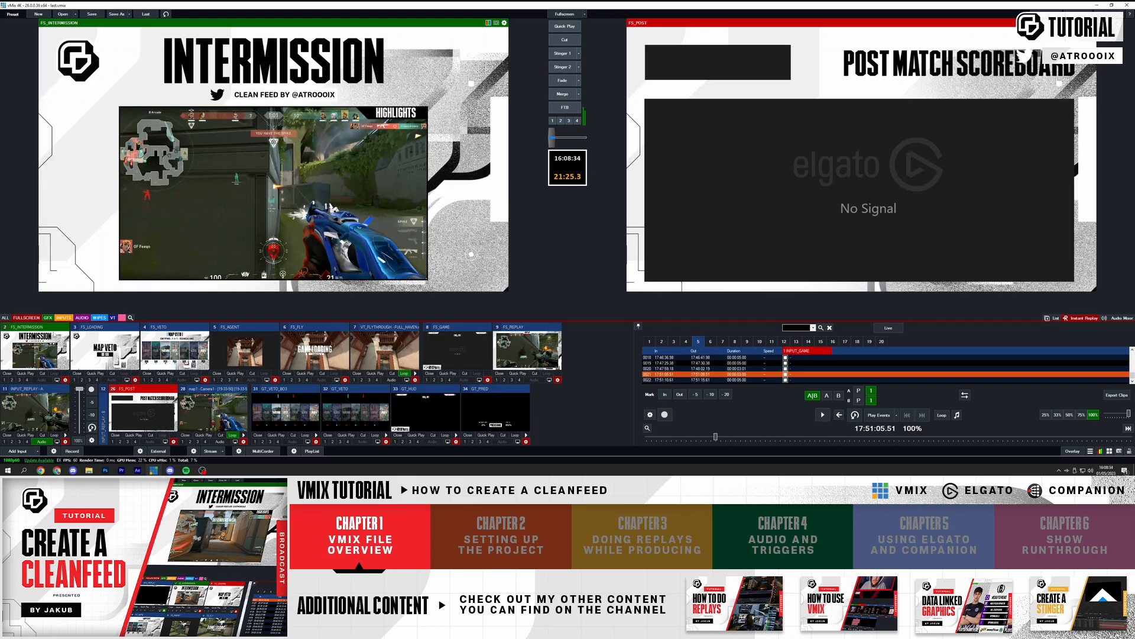
{"action": "left_click", "coordinate": [563, 52]}
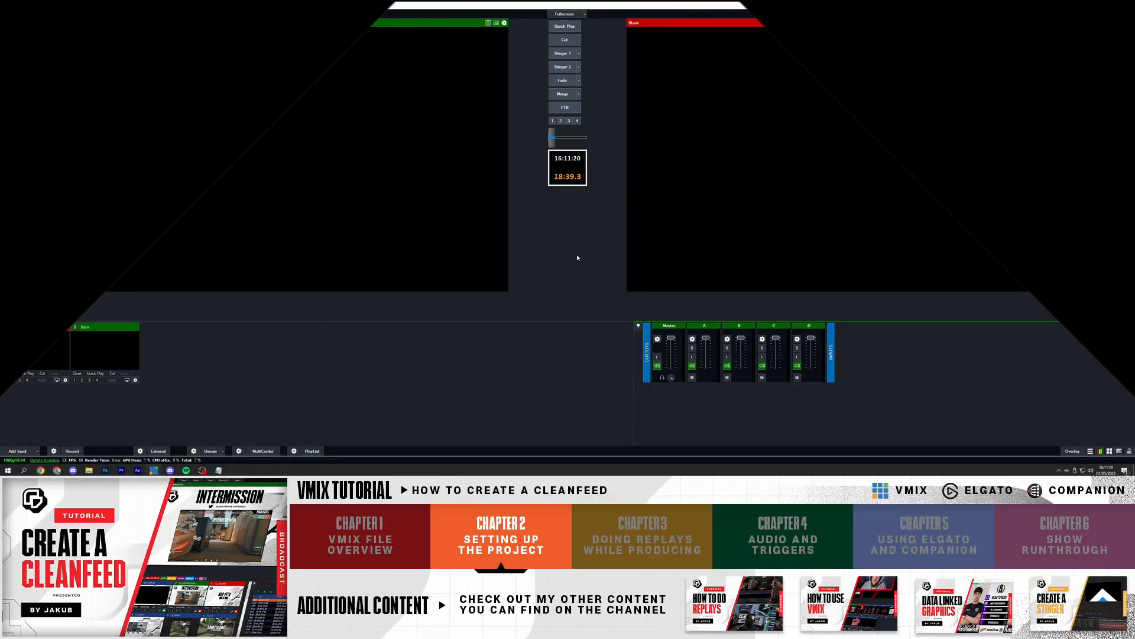
- Switch to the Notepad list of planned inputs and enlarge its window to show more lines
{"action": "key", "text": "alt+Tab"}
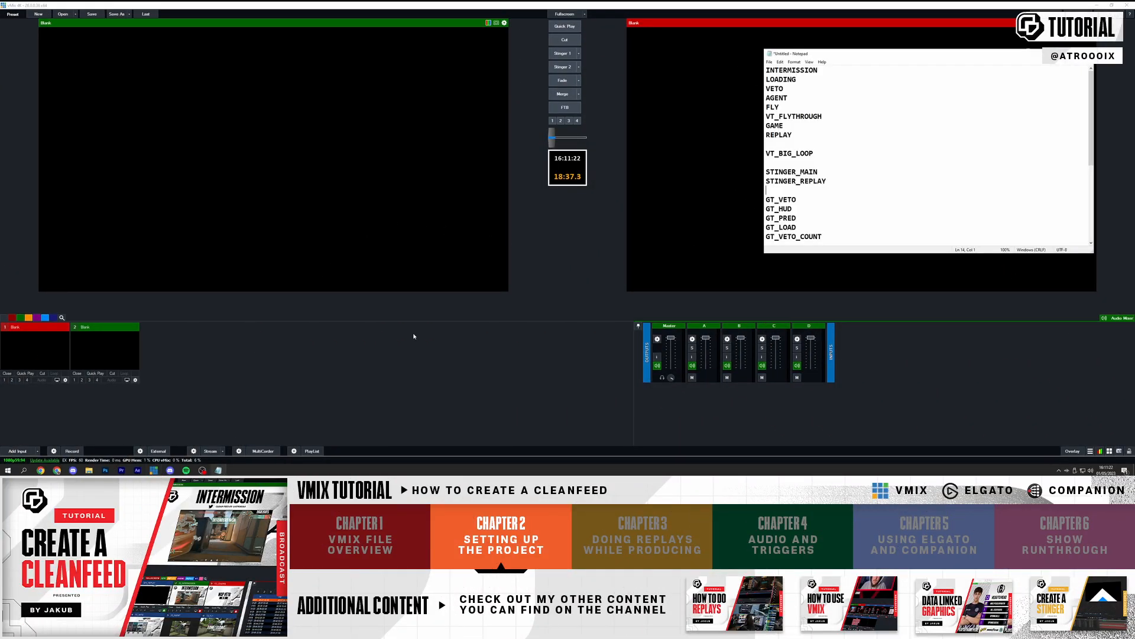
{"action": "scroll", "coordinate": [1050, 182], "scroll_direction": "down", "scroll_amount": 5}
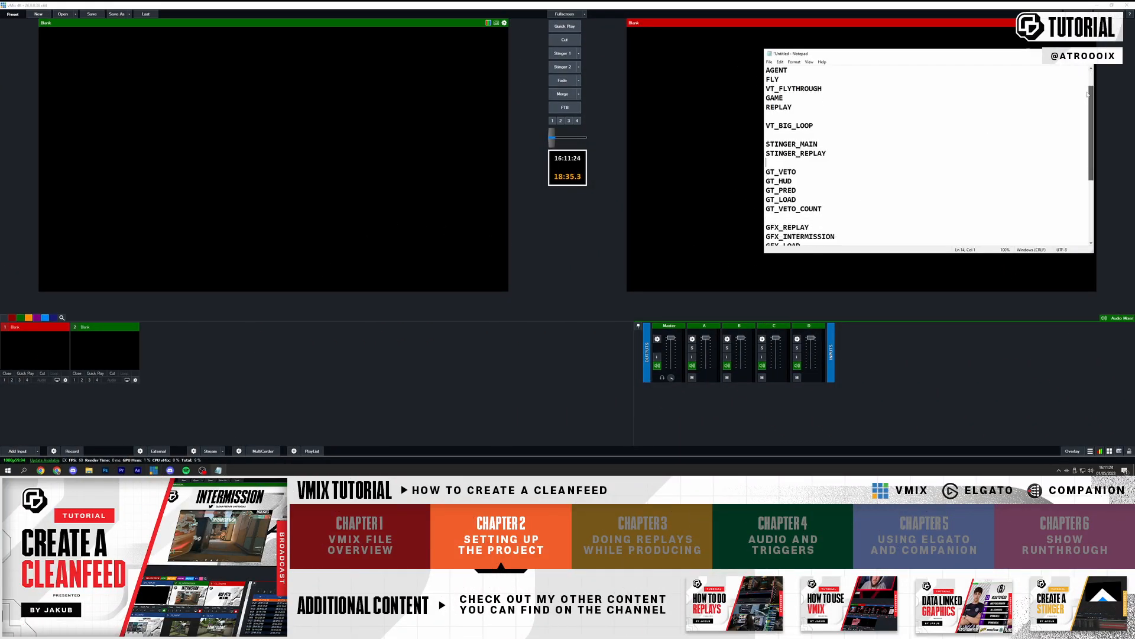
{"action": "left_click_drag", "start_coordinate": [844, 253], "coordinate": [839, 345]}
{"action": "scroll", "coordinate": [822, 253], "scroll_direction": "up", "scroll_amount": 2}
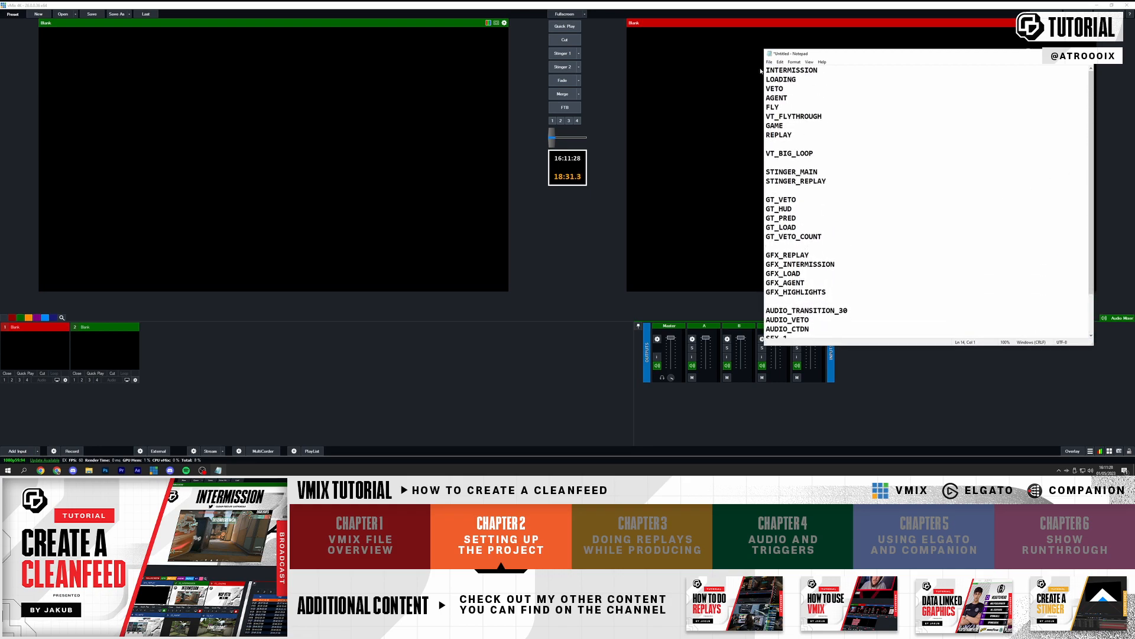
- Review the planned input names in the Notepad list, covering scenes, VTs, stingers, GT titles, GFX and audio
{"action": "left_click_drag", "start_coordinate": [767, 69], "coordinate": [804, 139]}
{"action": "left_click", "coordinate": [802, 138]}
{"action": "left_click_drag", "start_coordinate": [767, 115], "coordinate": [824, 116]}
{"action": "left_click", "coordinate": [786, 126]}
{"action": "left_click_drag", "start_coordinate": [767, 152], "coordinate": [826, 173]}
{"action": "left_click_drag", "start_coordinate": [776, 199], "coordinate": [814, 312]}
{"action": "scroll", "coordinate": [836, 224], "scroll_direction": "down", "scroll_amount": 2}
{"action": "left_click", "coordinate": [835, 218]}
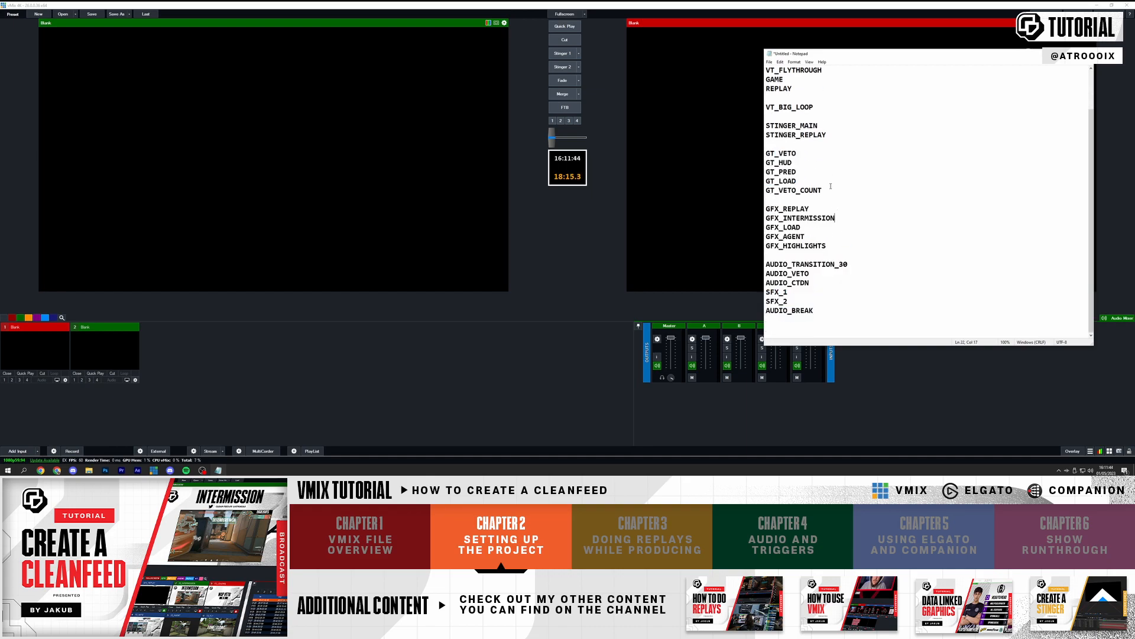
{"action": "scroll", "coordinate": [823, 183], "scroll_direction": "up", "scroll_amount": 2}
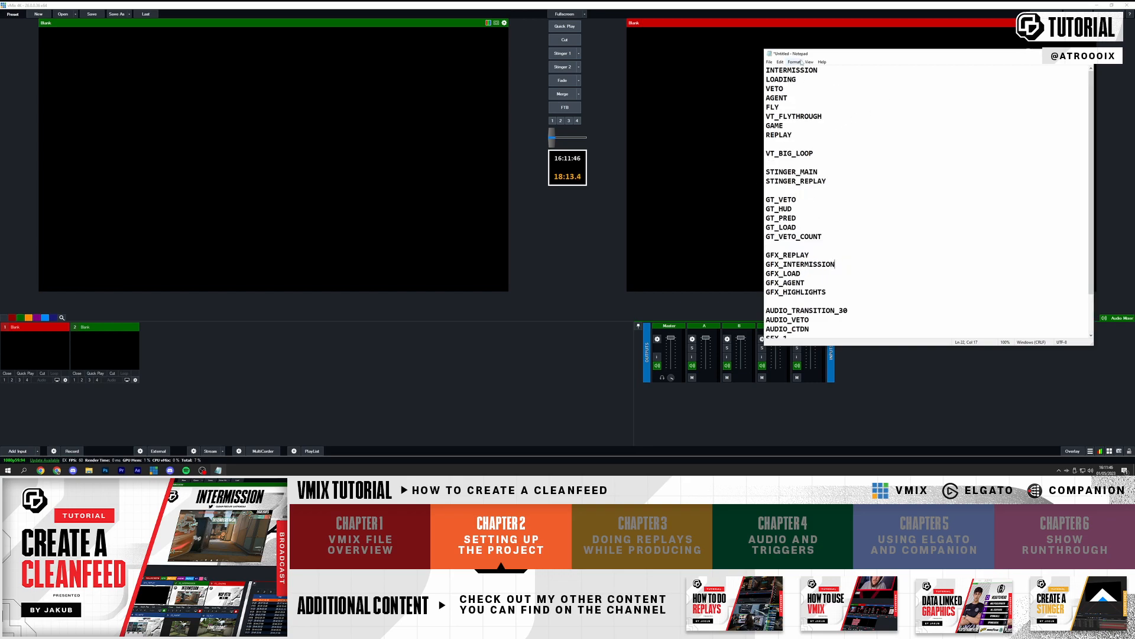
{"action": "left_click_drag", "start_coordinate": [766, 71], "coordinate": [811, 148]}
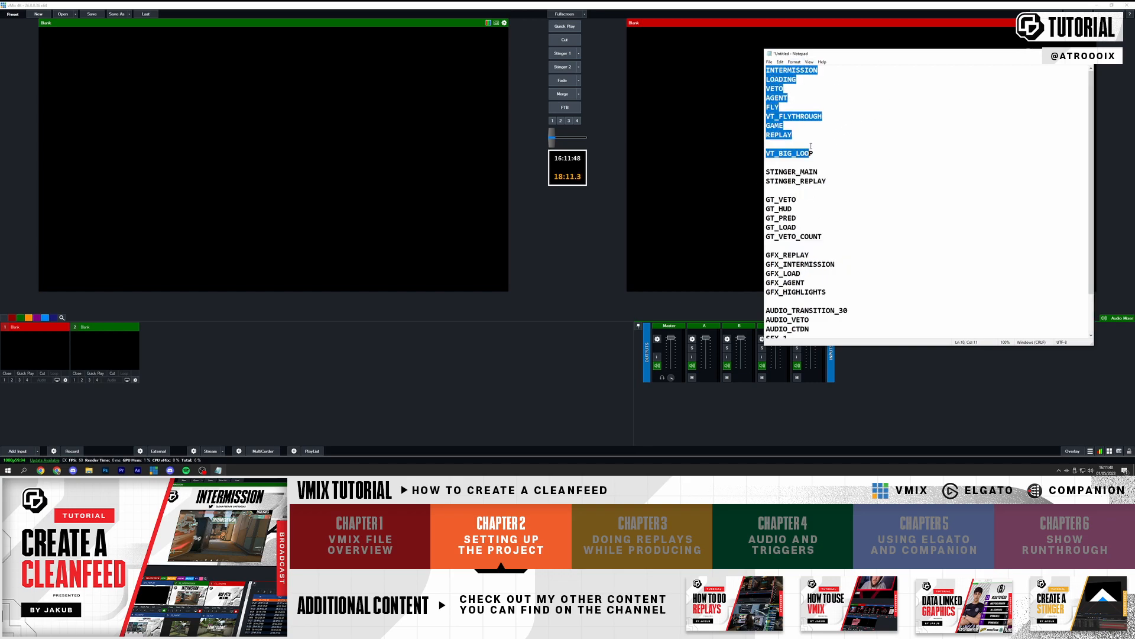
- Switch back to vMix and add six blank inputs to the new project
{"action": "left_click", "coordinate": [197, 330]}
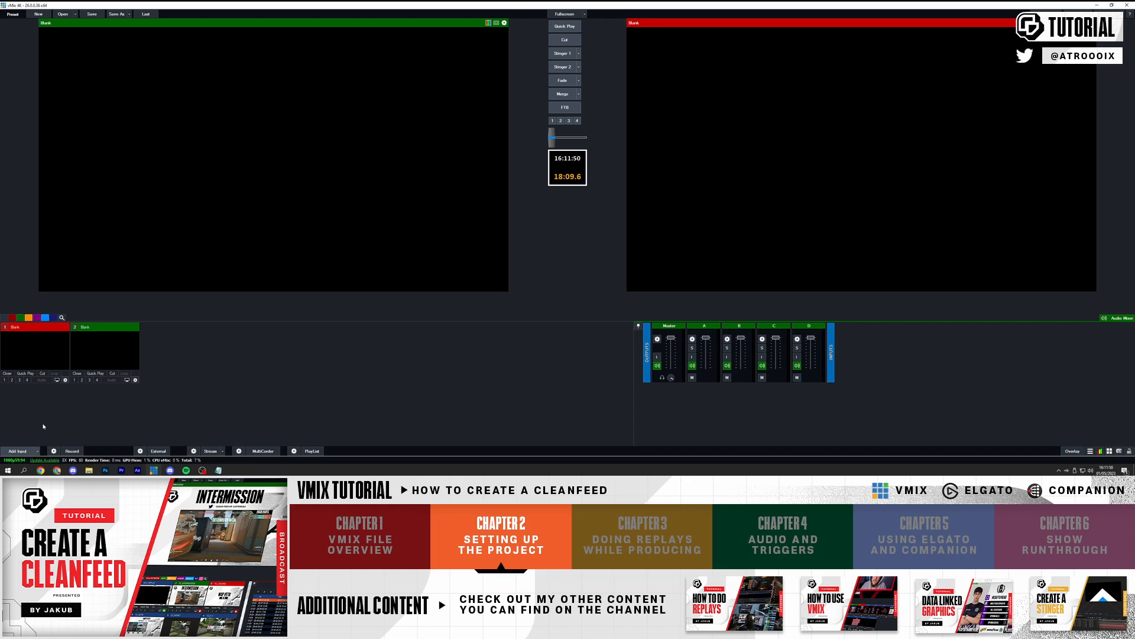
{"action": "left_click", "coordinate": [37, 451]}
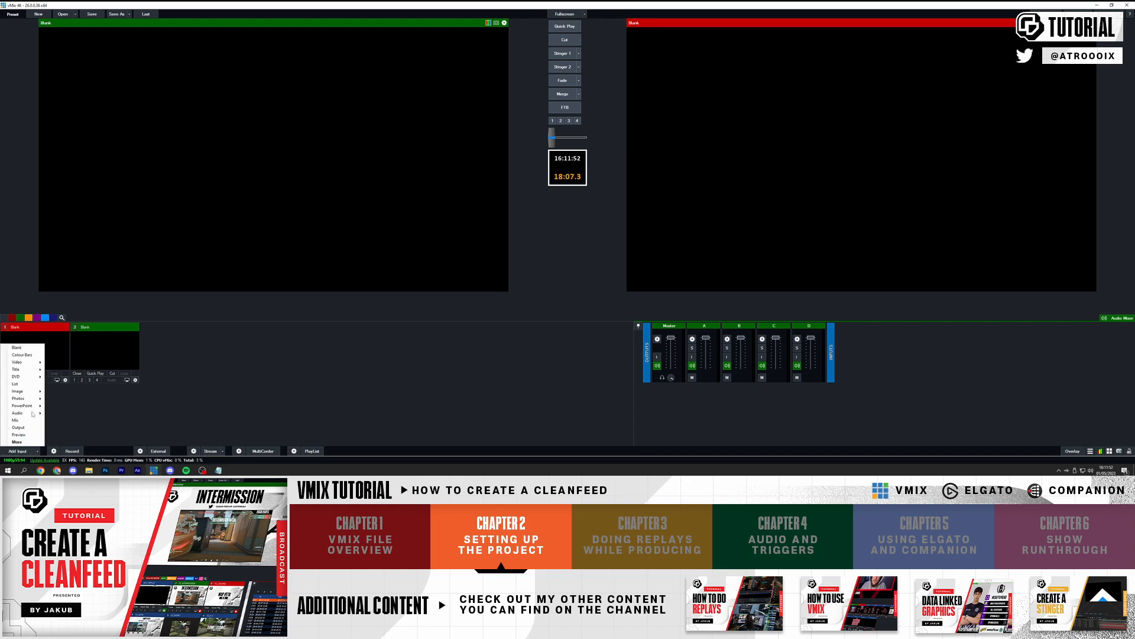
{"action": "left_click", "coordinate": [22, 348]}
{"action": "left_click", "coordinate": [37, 453]}
{"action": "left_click", "coordinate": [23, 355]}
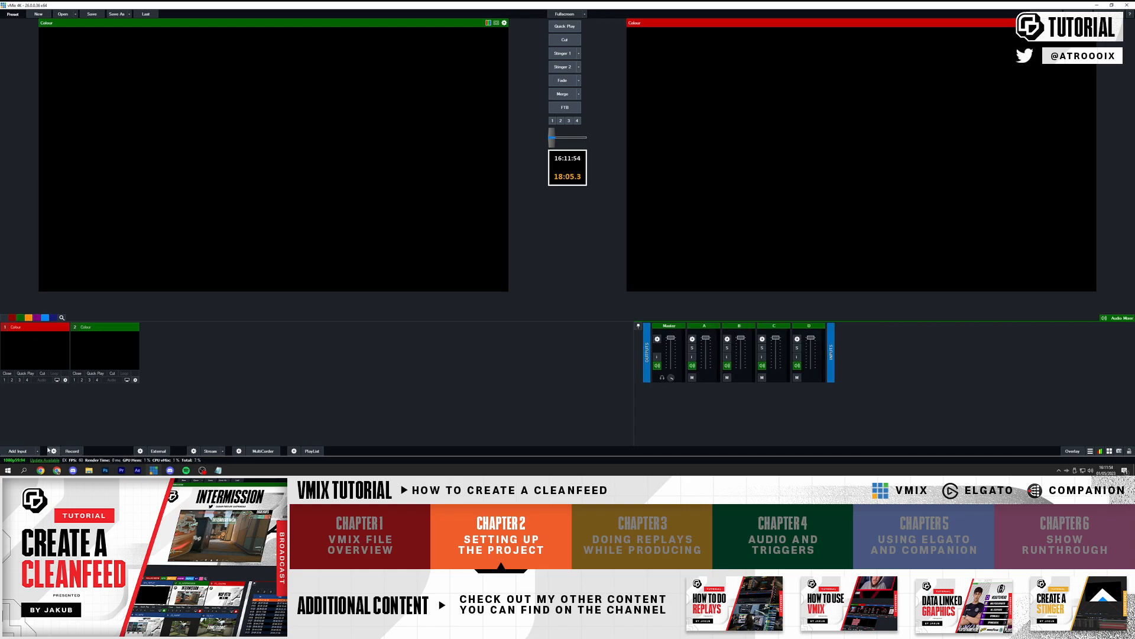
{"action": "left_click", "coordinate": [36, 452]}
{"action": "left_click", "coordinate": [29, 355]}
{"action": "left_click", "coordinate": [37, 451]}
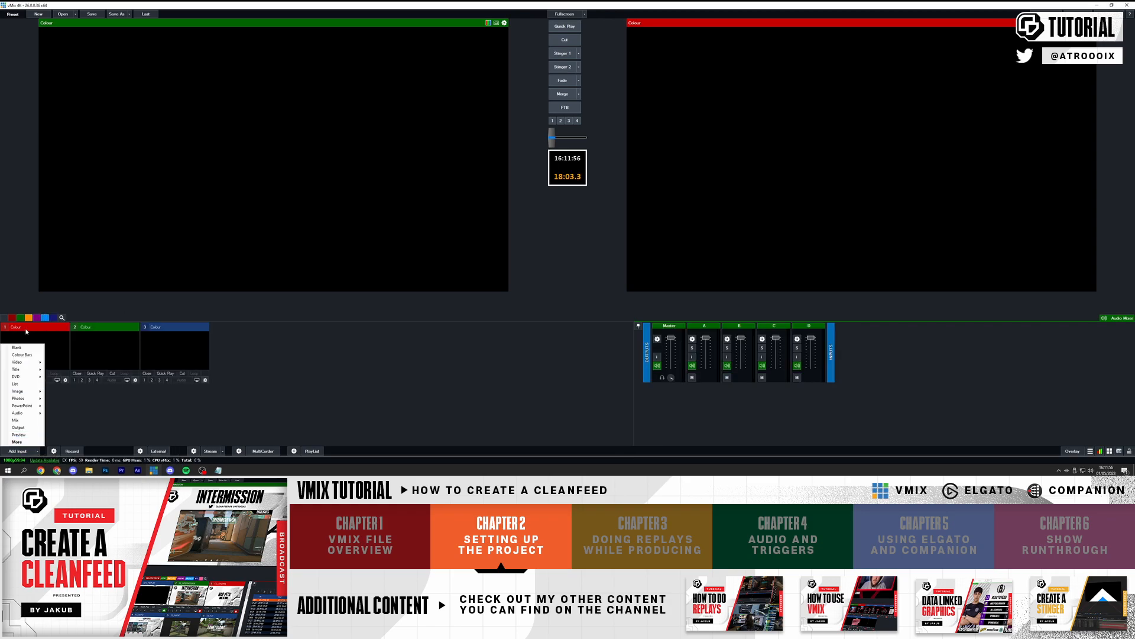
{"action": "left_click", "coordinate": [27, 355]}
{"action": "left_click", "coordinate": [37, 451]}
{"action": "left_click", "coordinate": [27, 355]}
{"action": "left_click", "coordinate": [37, 451]}
{"action": "left_click", "coordinate": [27, 355]}
- Following the Notepad list, rename the first three inputs FS_INTERMISSION, FS_LOADING and FS_VETO
{"action": "left_click", "coordinate": [218, 470]}
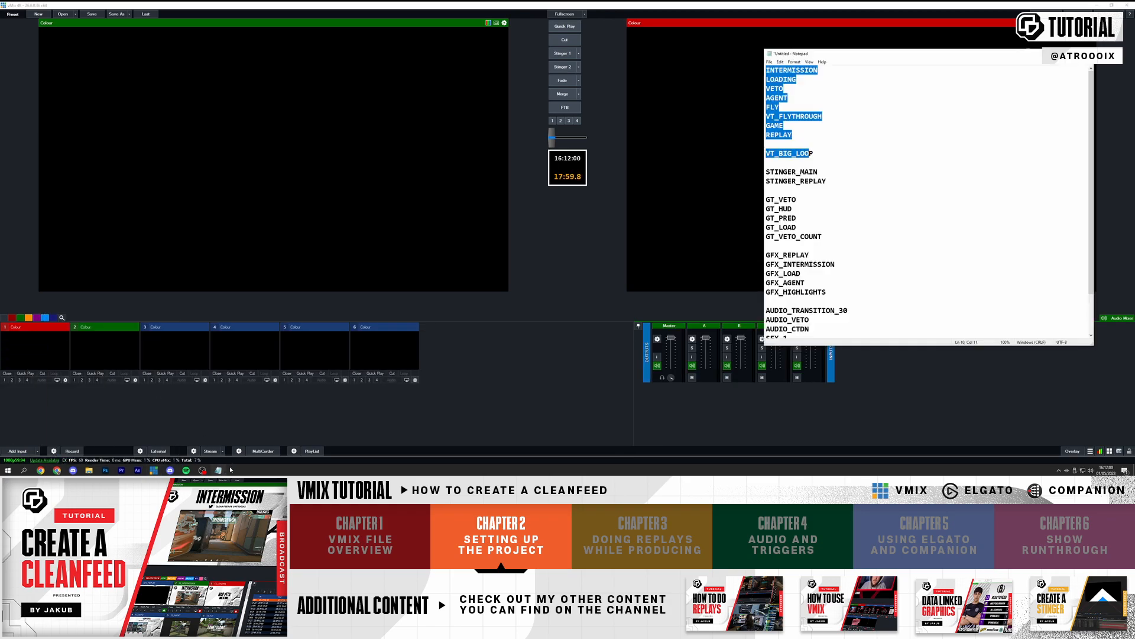
{"action": "left_click", "coordinate": [787, 97]}
{"action": "left_click", "coordinate": [65, 380]}
{"action": "left_click", "coordinate": [489, 147]}
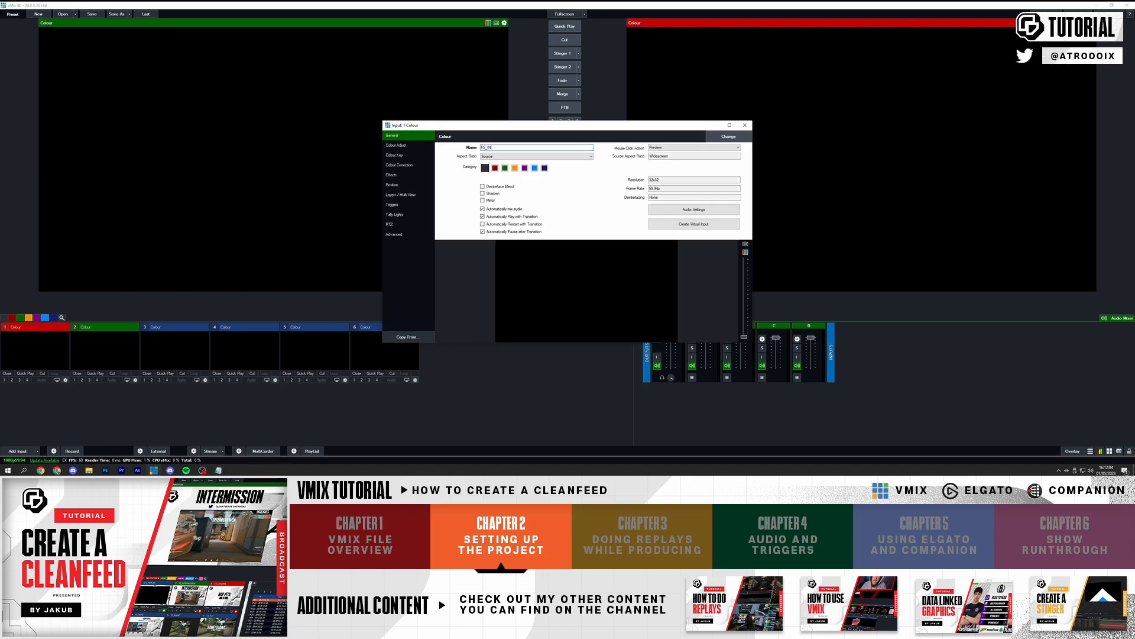
{"action": "left_click", "coordinate": [134, 380]}
{"action": "left_click", "coordinate": [205, 380]}
{"action": "type", "text": "FS_VETO"}
- Rename the fourth input FS_AGENT and the fifth input FS_FLY
{"action": "left_click", "coordinate": [275, 380]}
{"action": "key", "text": "alt+Tab"}
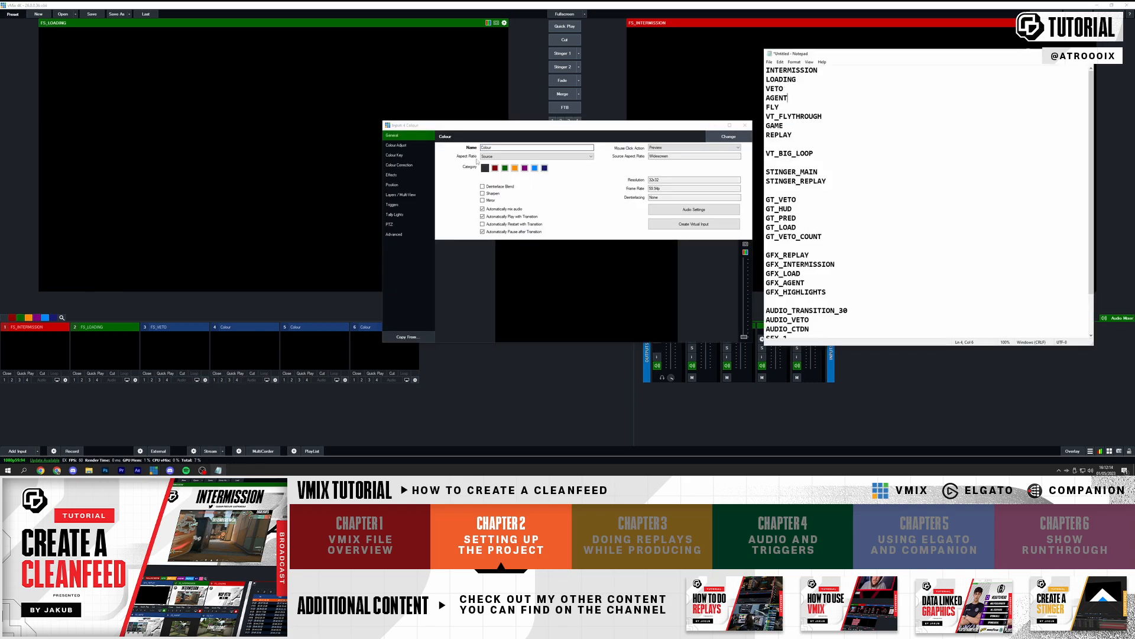
{"action": "double_click", "coordinate": [498, 147]}
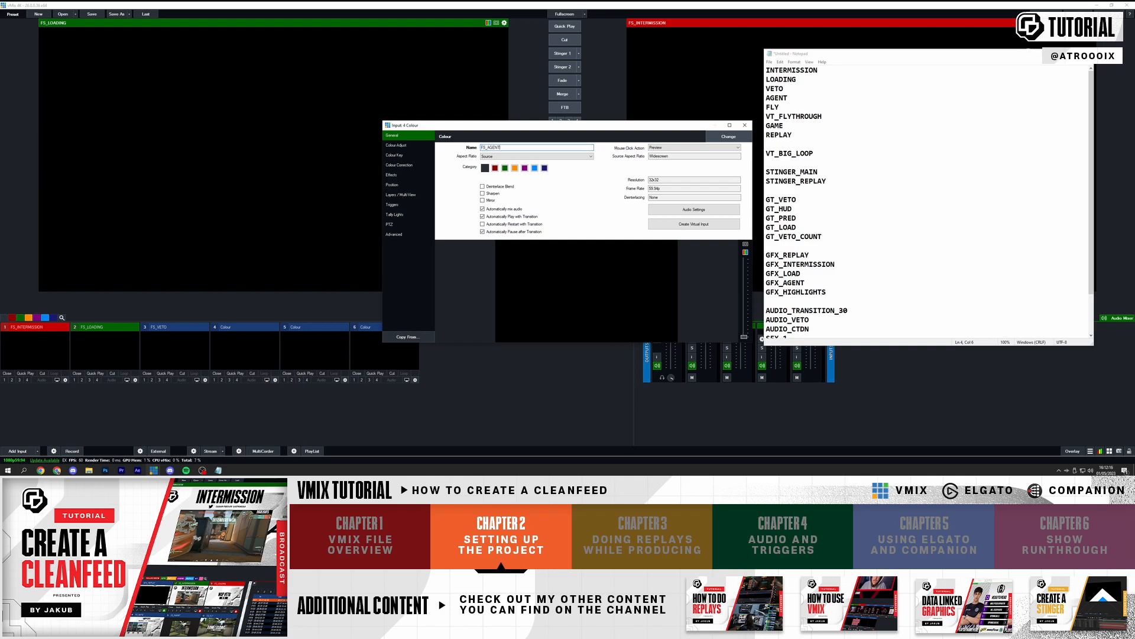
{"action": "left_click", "coordinate": [345, 380]}
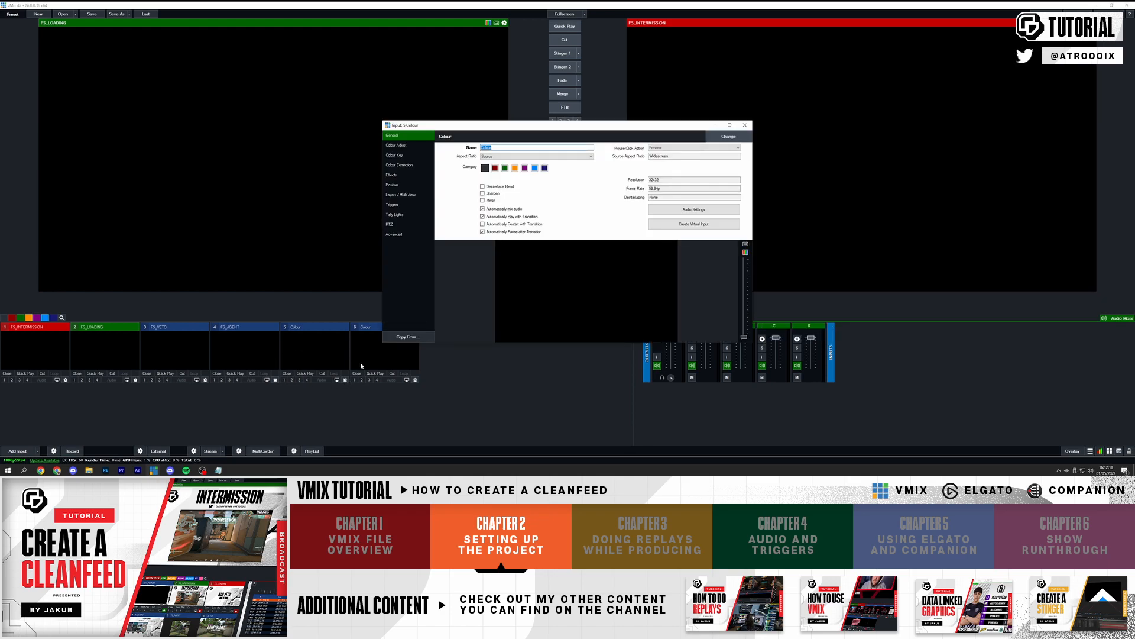
{"action": "type", "text": "FS_FLY"}
{"action": "key", "text": "Return"}
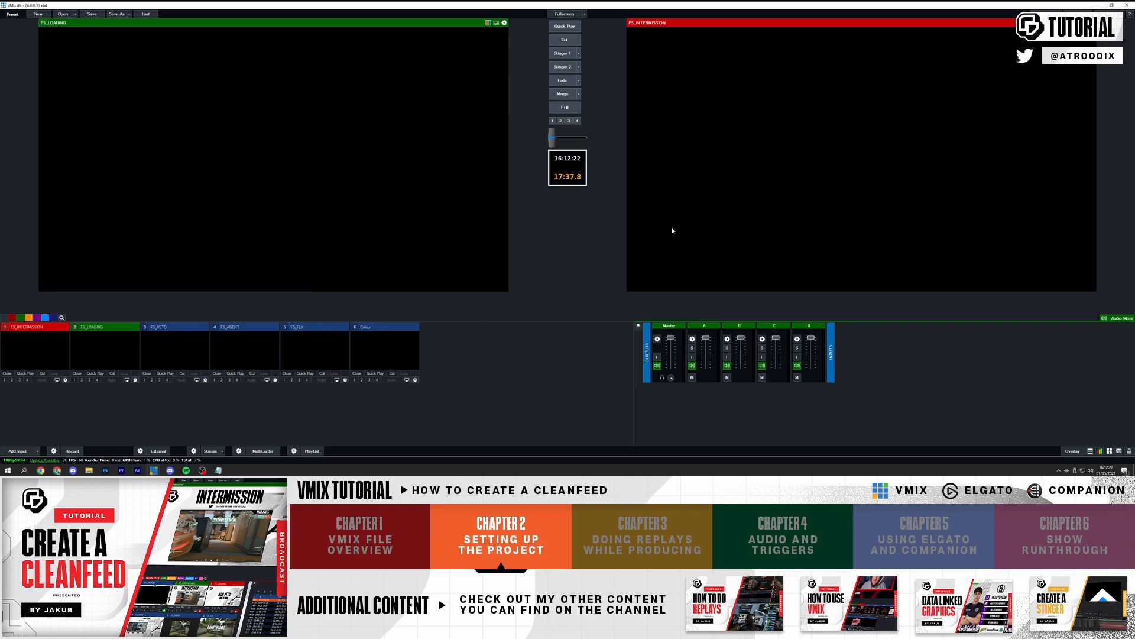
- Check the next scene name in the Notepad list and rename the sixth input FS_GAME
{"action": "left_click", "coordinate": [218, 469]}
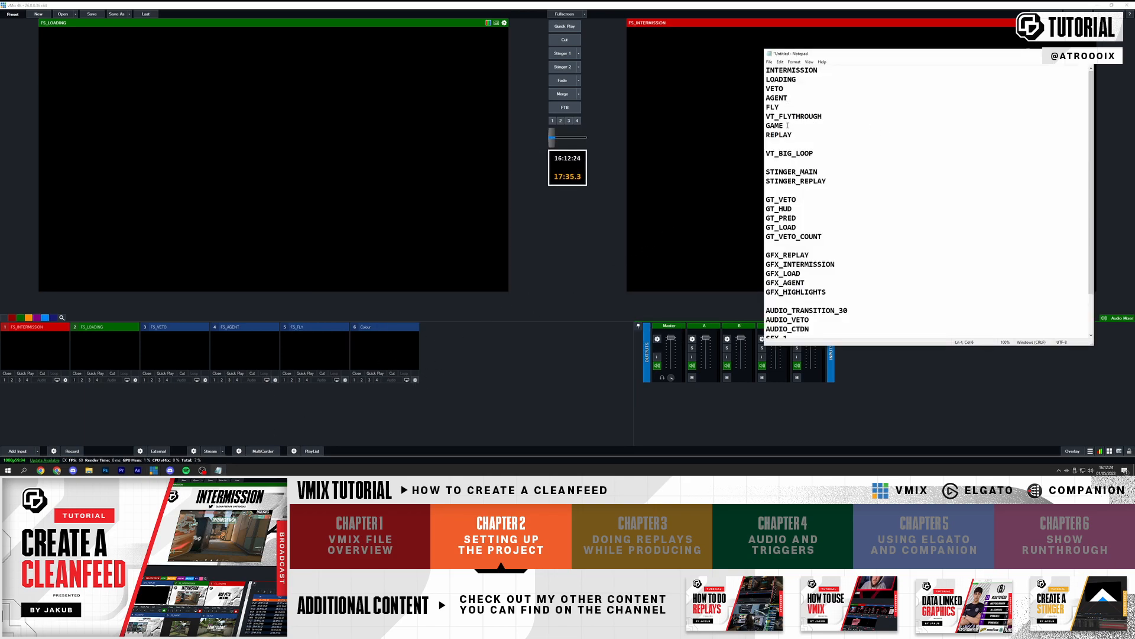
{"action": "left_click", "coordinate": [415, 380]}
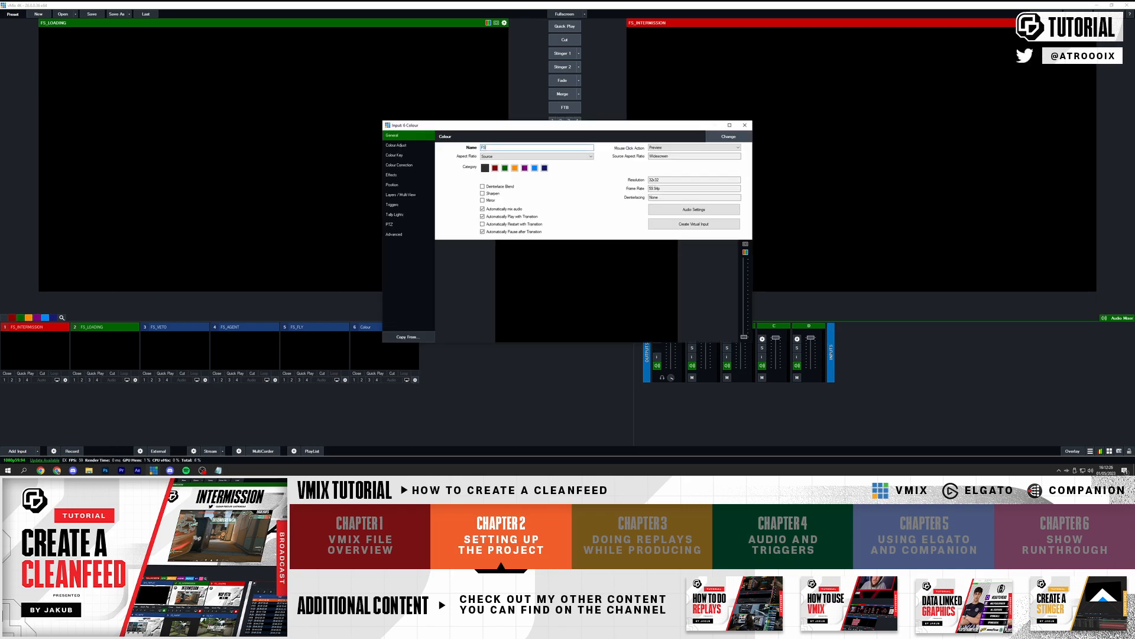
{"action": "key", "text": "Return"}
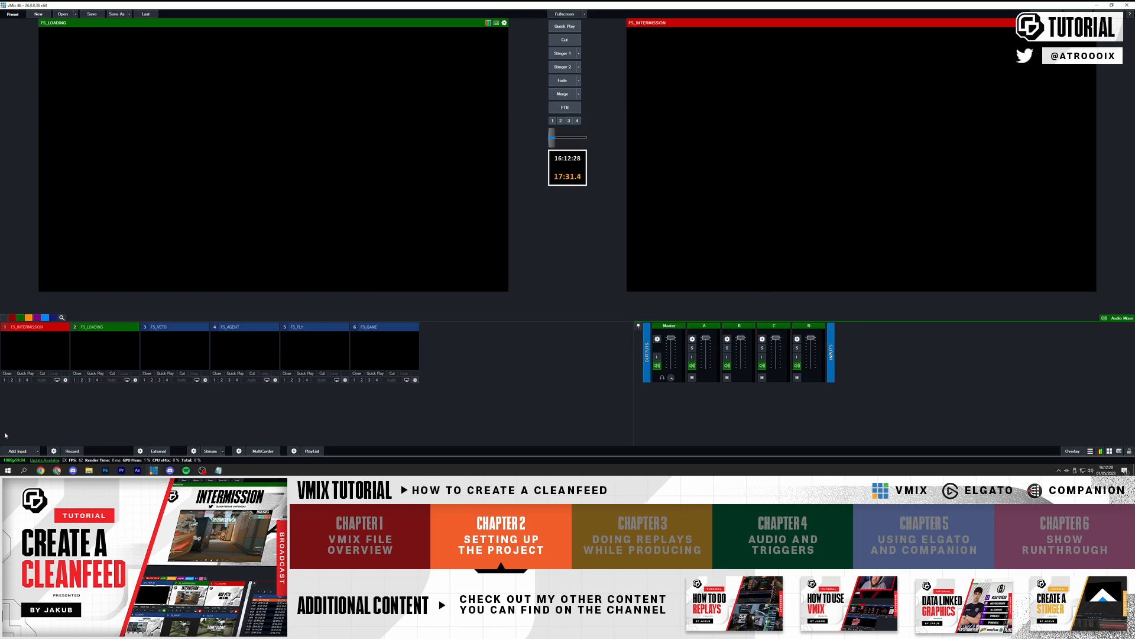
- Add a seventh blank input and name it FS_REPLAY
{"action": "left_click", "coordinate": [18, 451]}
{"action": "left_click", "coordinate": [18, 348]}
{"action": "left_click", "coordinate": [485, 380]}
{"action": "type", "text": "FS_REPLAY"}
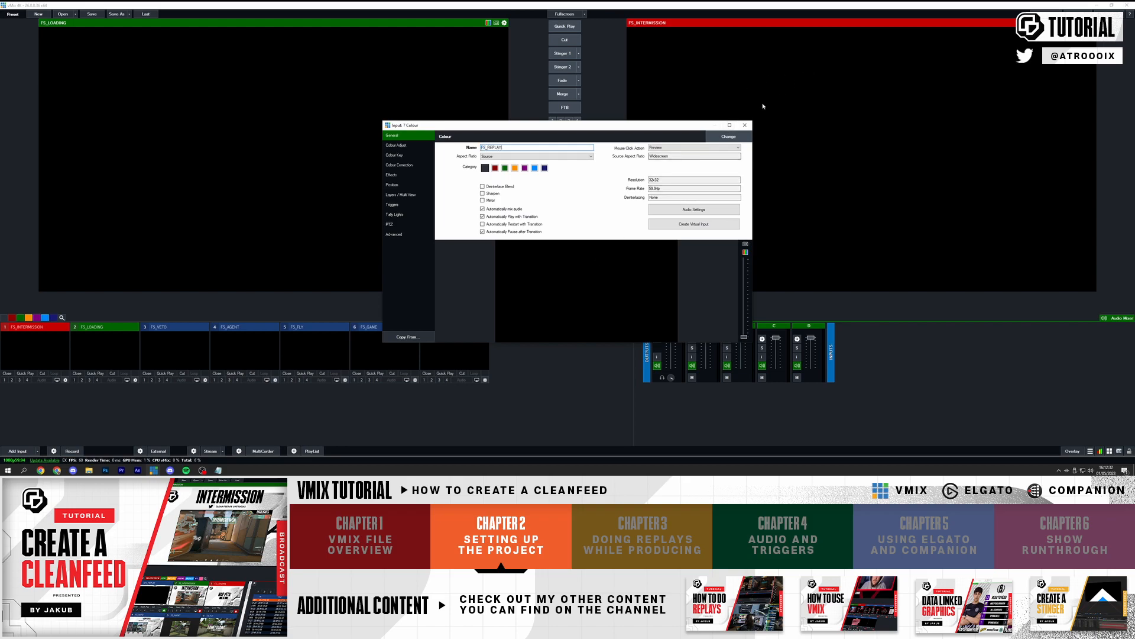
{"action": "left_click", "coordinate": [745, 124]}
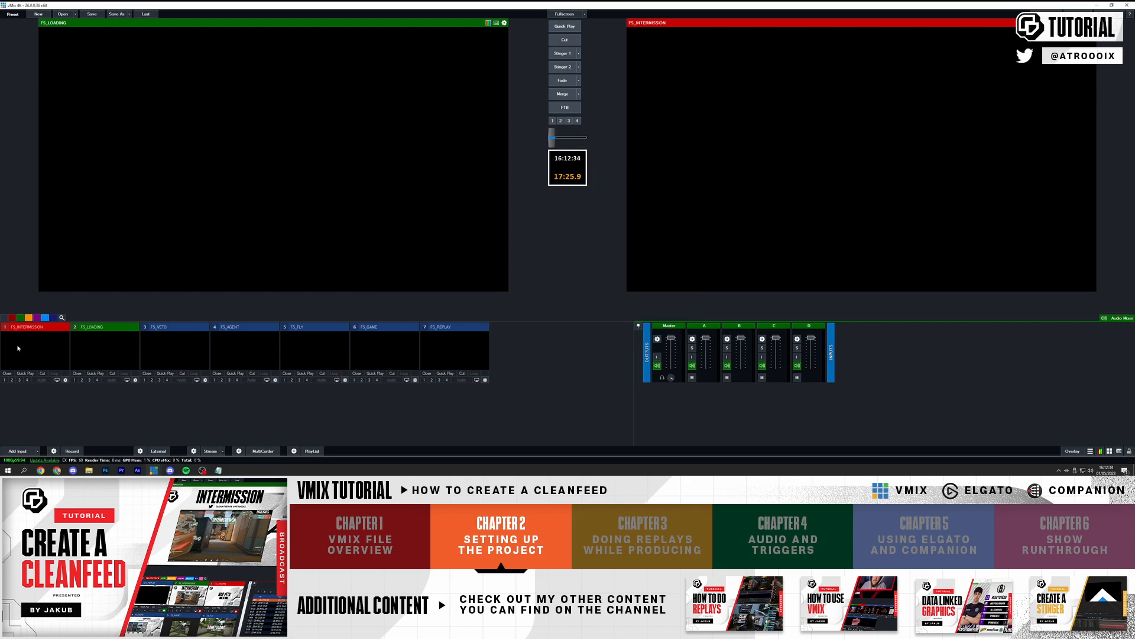
- Examine the GT, GFX, stinger and SFX name prefixes in the Notepad list, as well as the scene names above them
{"action": "left_click", "coordinate": [219, 470]}
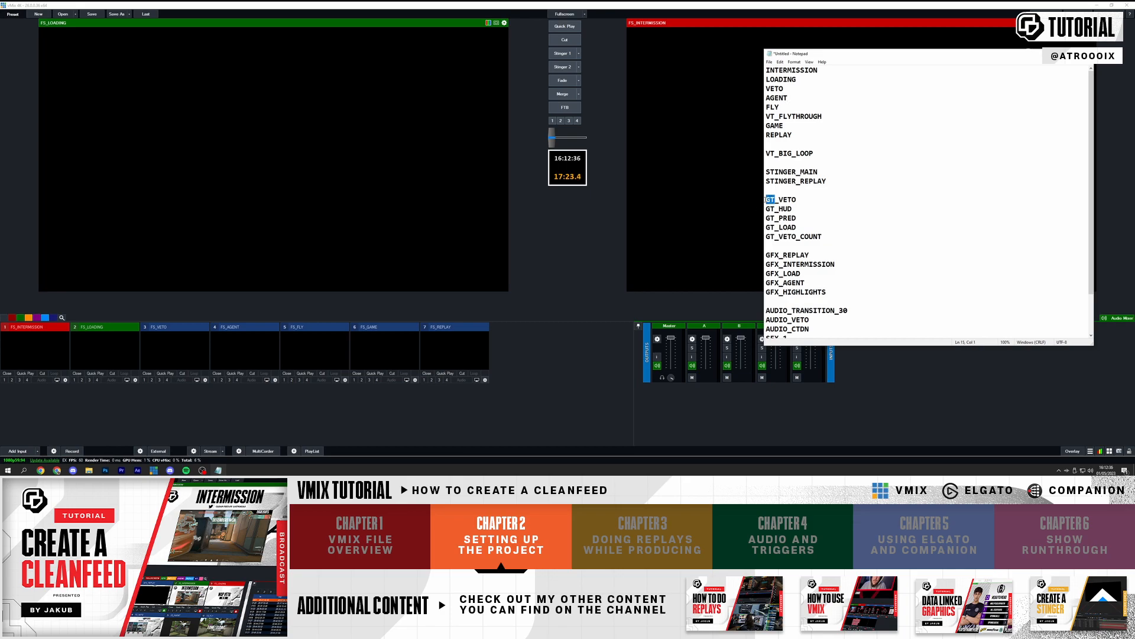
{"action": "left_click_drag", "start_coordinate": [782, 255], "coordinate": [771, 255]}
{"action": "left_click", "coordinate": [770, 255]}
{"action": "left_click_drag", "start_coordinate": [767, 170], "coordinate": [804, 171]}
{"action": "left_click", "coordinate": [786, 162]}
{"action": "scroll", "coordinate": [794, 272], "scroll_direction": "down", "scroll_amount": 2}
{"action": "left_click_drag", "start_coordinate": [780, 291], "coordinate": [766, 292]}
{"action": "left_click", "coordinate": [795, 300]}
{"action": "scroll", "coordinate": [805, 290], "scroll_direction": "up", "scroll_amount": 2}
{"action": "left_click_drag", "start_coordinate": [799, 138], "coordinate": [746, 59]}
{"action": "left_click", "coordinate": [743, 59]}
- Add a List input in vMix, name it VT_FLYTHROUGH and show its list controls
{"action": "left_click", "coordinate": [37, 450]}
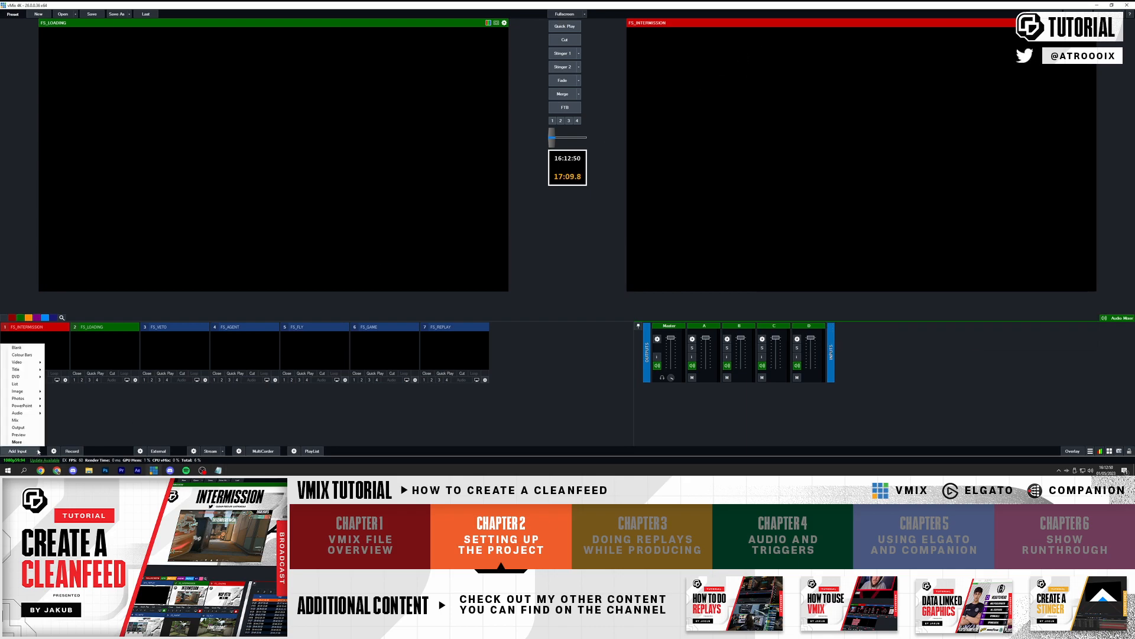
{"action": "left_click", "coordinate": [22, 385]}
{"action": "left_click", "coordinate": [555, 379]}
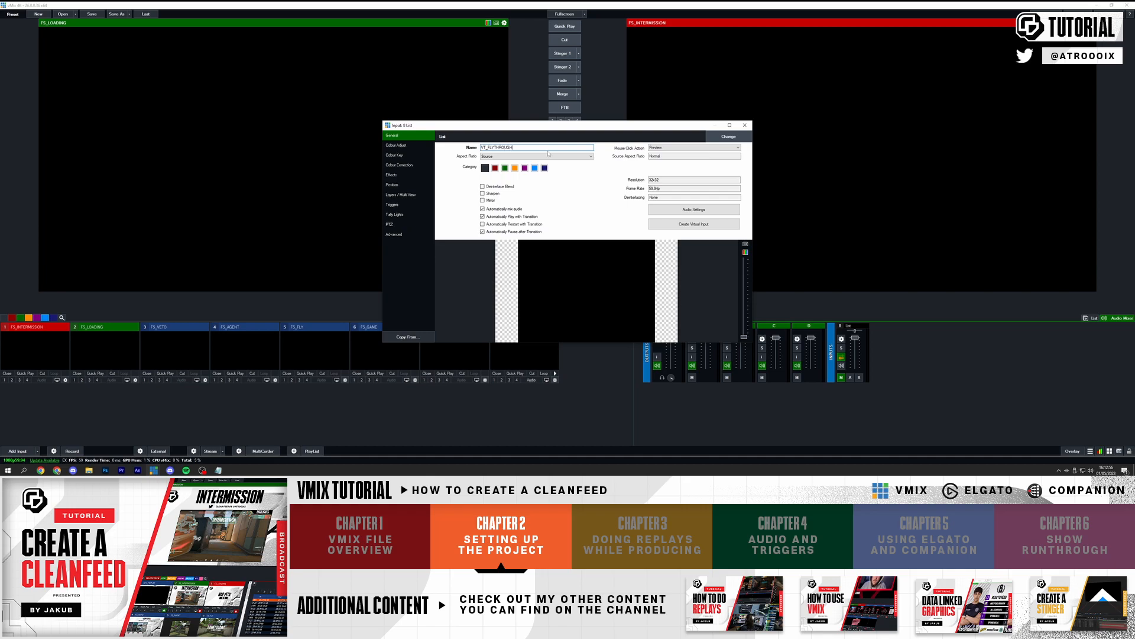
{"action": "left_click", "coordinate": [745, 125]}
{"action": "left_click", "coordinate": [1093, 318]}
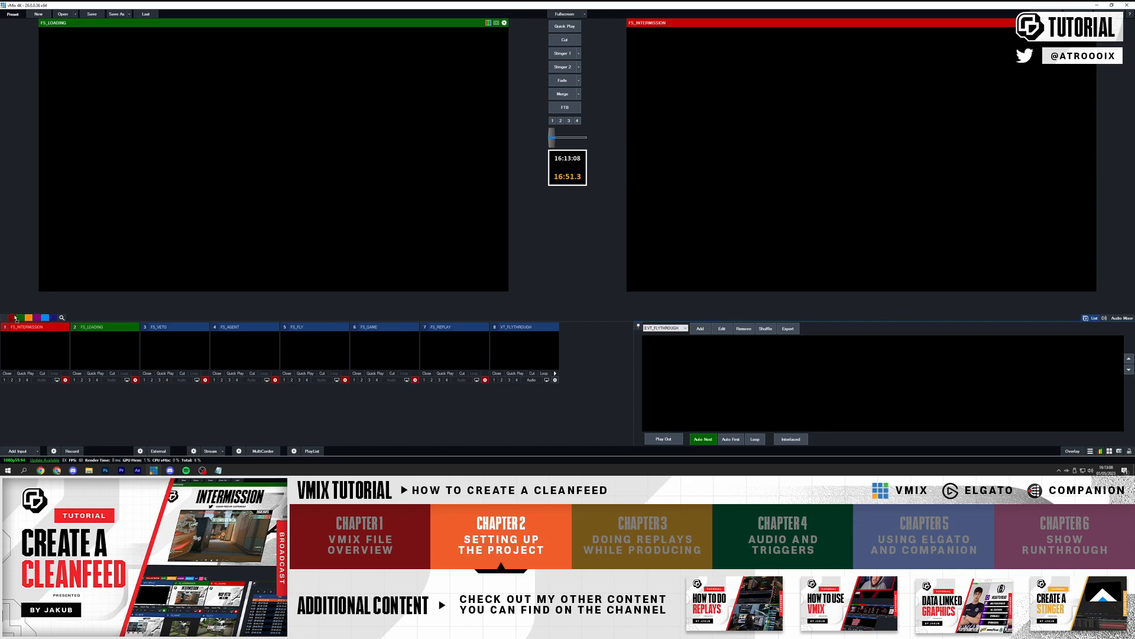
- Name the input categories SCENES for red, GFX for green, AUDIO for orange, VT for purple and OTHER for light blue
{"action": "right_click", "coordinate": [15, 317]}
{"action": "left_click", "coordinate": [515, 186]}
{"action": "type", "text": "FU"}
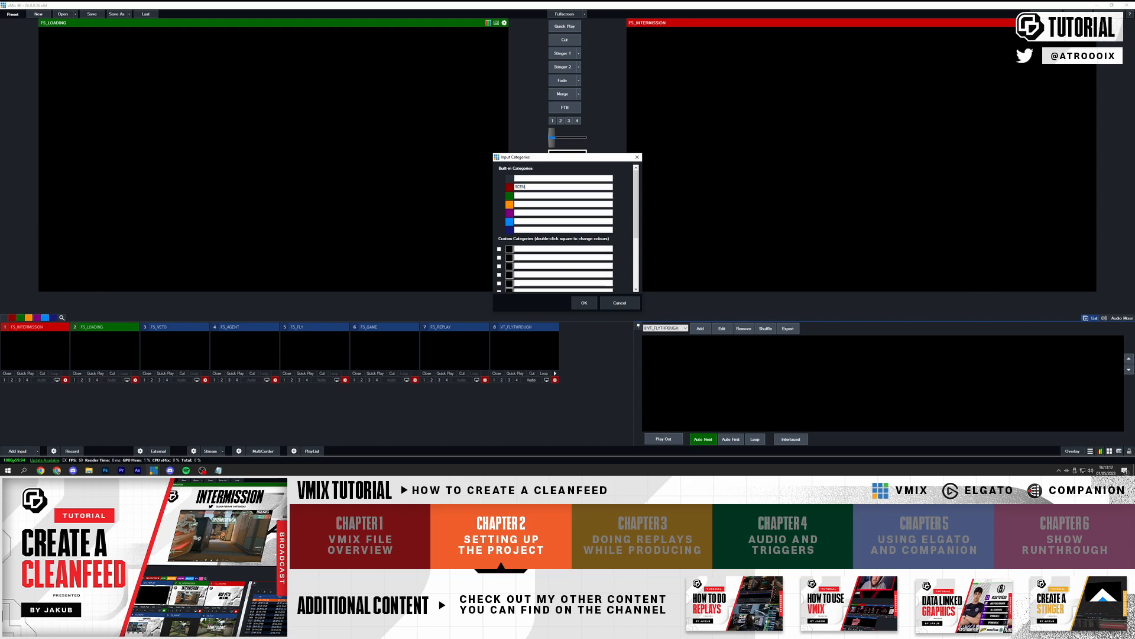
{"action": "left_click", "coordinate": [536, 195]}
{"action": "type", "text": "GFX"}
{"action": "left_click", "coordinate": [540, 203]}
{"action": "type", "text": "O"}
{"action": "left_click", "coordinate": [537, 212]}
{"action": "type", "text": "VT"}
{"action": "left_click", "coordinate": [545, 221]}
{"action": "type", "text": "OTHER"}
{"action": "left_click", "coordinate": [581, 304]}
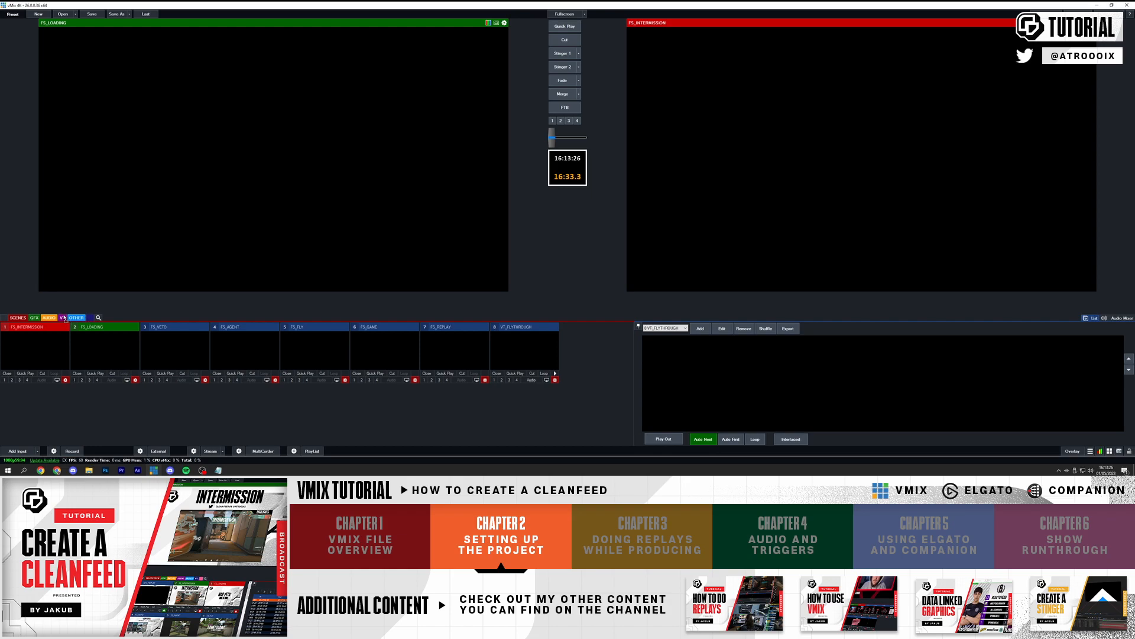
- Assign the VT_FLYTHROUGH input to the VT category and show the inputs of all categories
{"action": "left_click_drag", "start_coordinate": [64, 316], "coordinate": [63, 317]}
{"action": "left_click", "coordinate": [4, 318]}
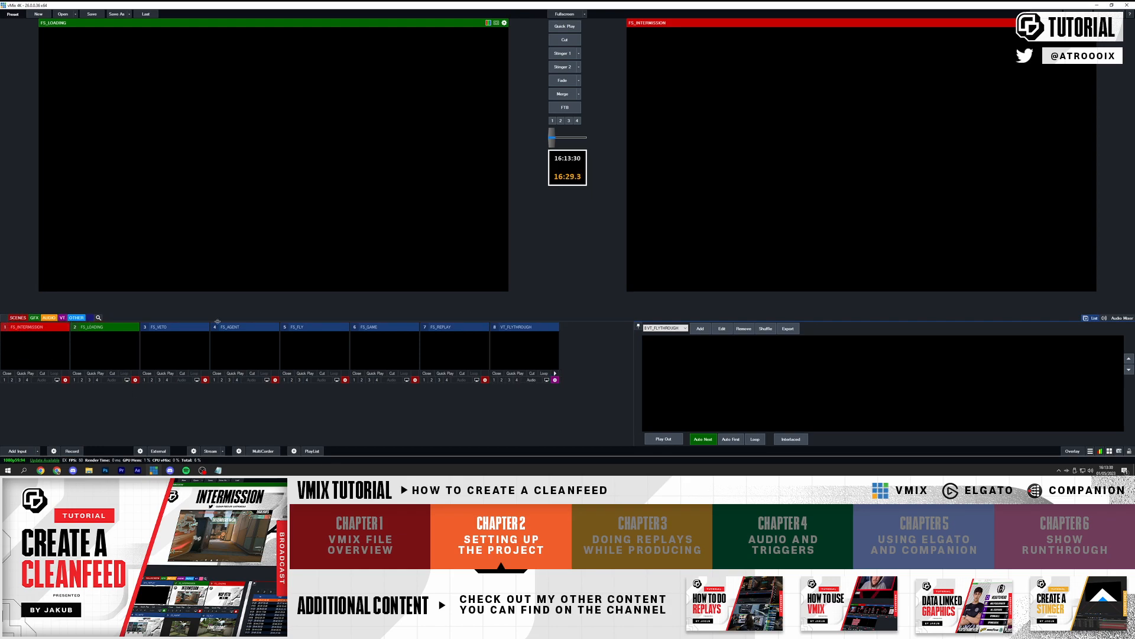
- Check the input name list in Notepad, and open the Flythroughs subfolder of the Watch Party folder on the Desktop in File Explorer
{"action": "left_click", "coordinate": [219, 470]}
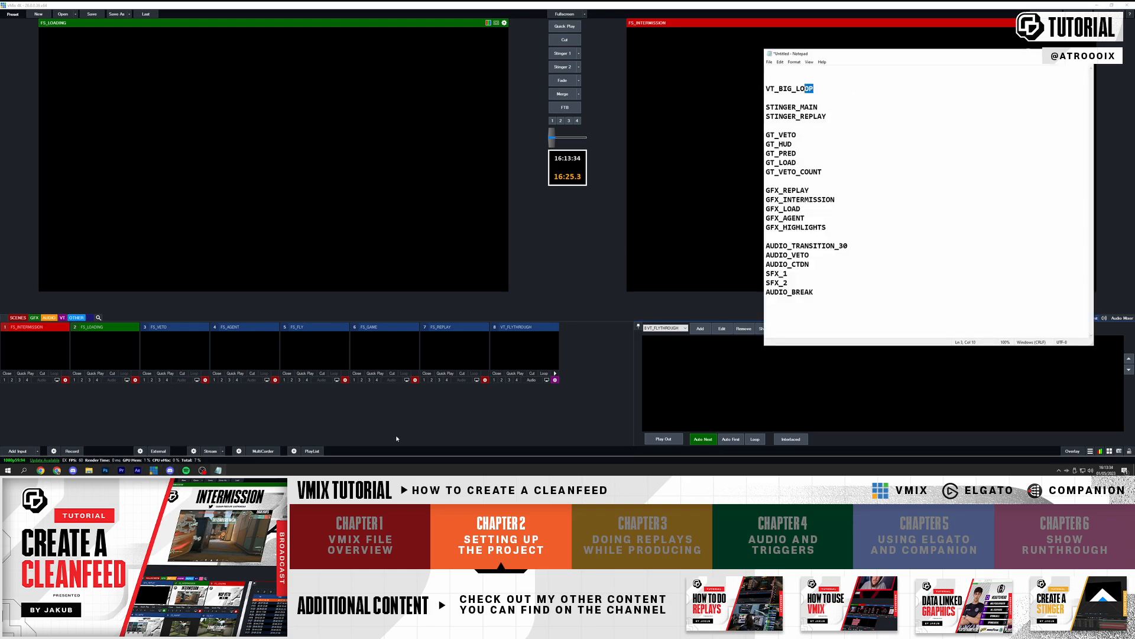
{"action": "left_click", "coordinate": [218, 470]}
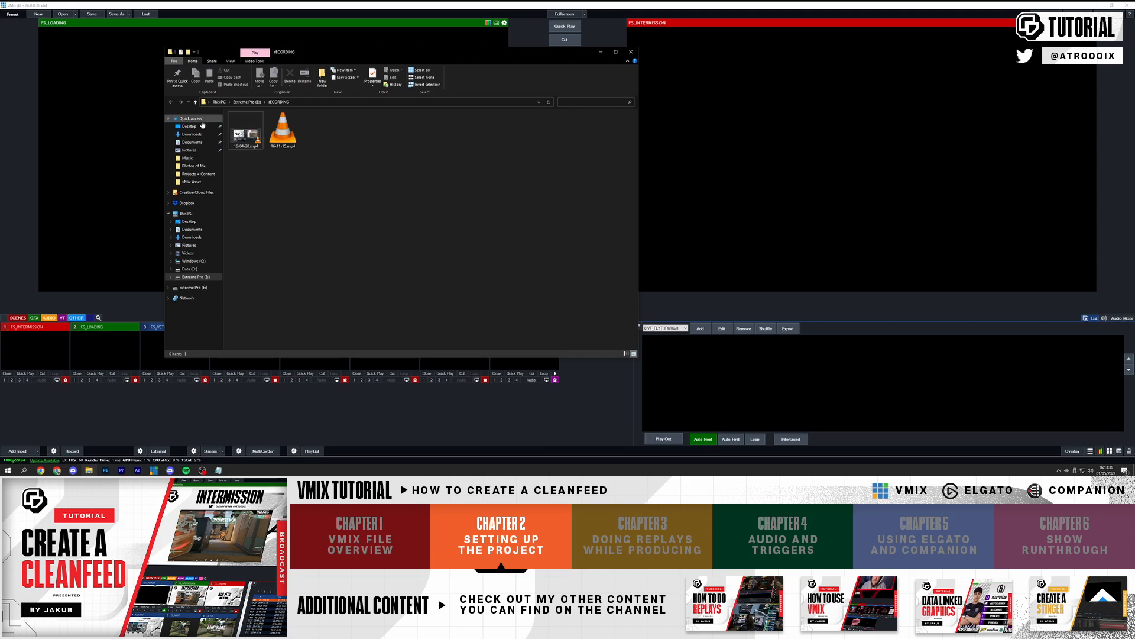
{"action": "left_click", "coordinate": [188, 127]}
{"action": "left_click_drag", "start_coordinate": [331, 56], "coordinate": [505, 65]}
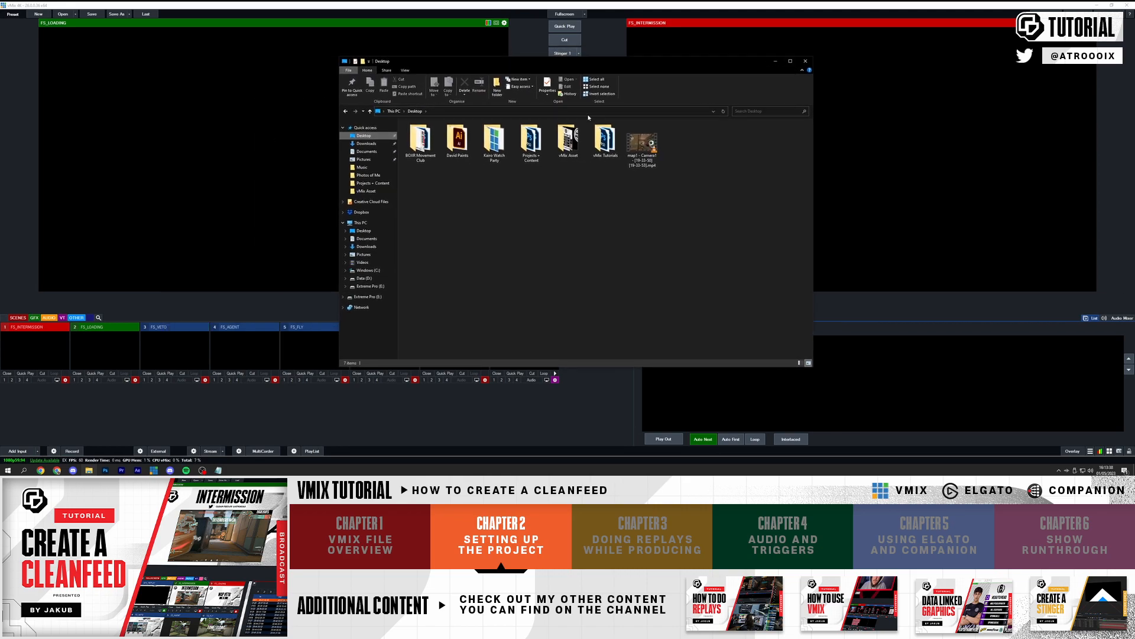
{"action": "double_click", "coordinate": [494, 141]}
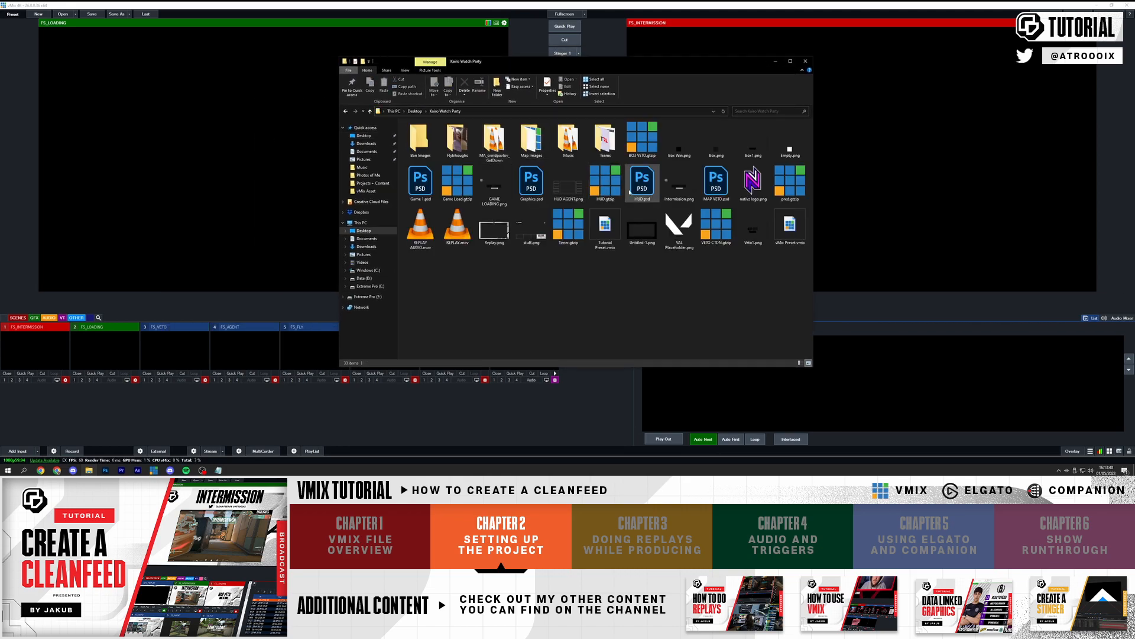
{"action": "left_click_drag", "start_coordinate": [485, 66], "coordinate": [583, 71]}
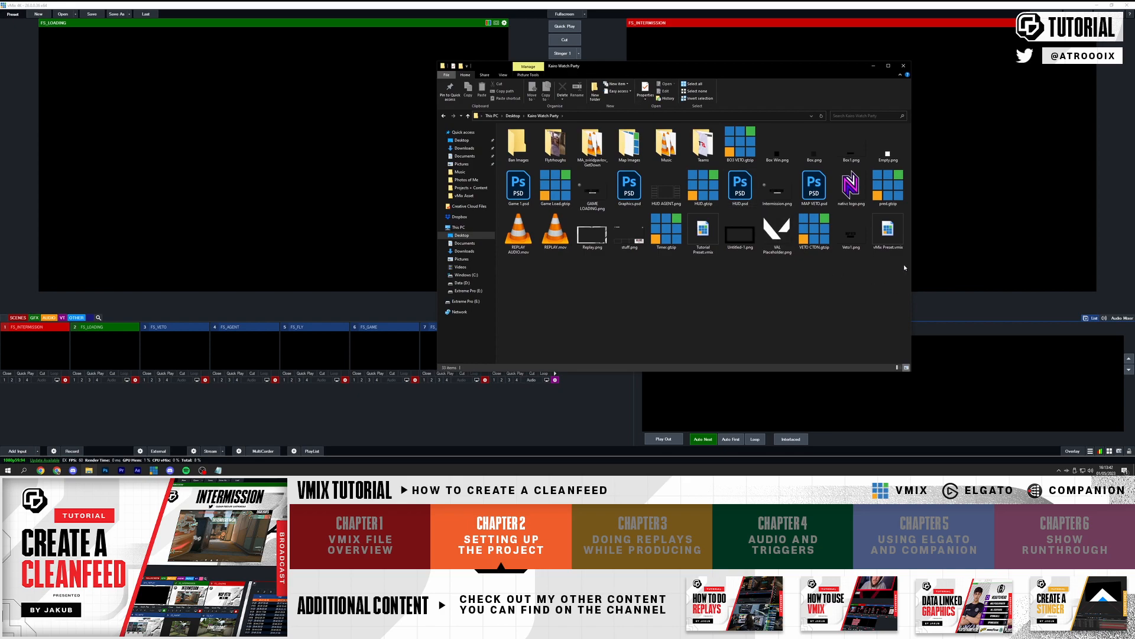
{"action": "double_click", "coordinate": [559, 145]}
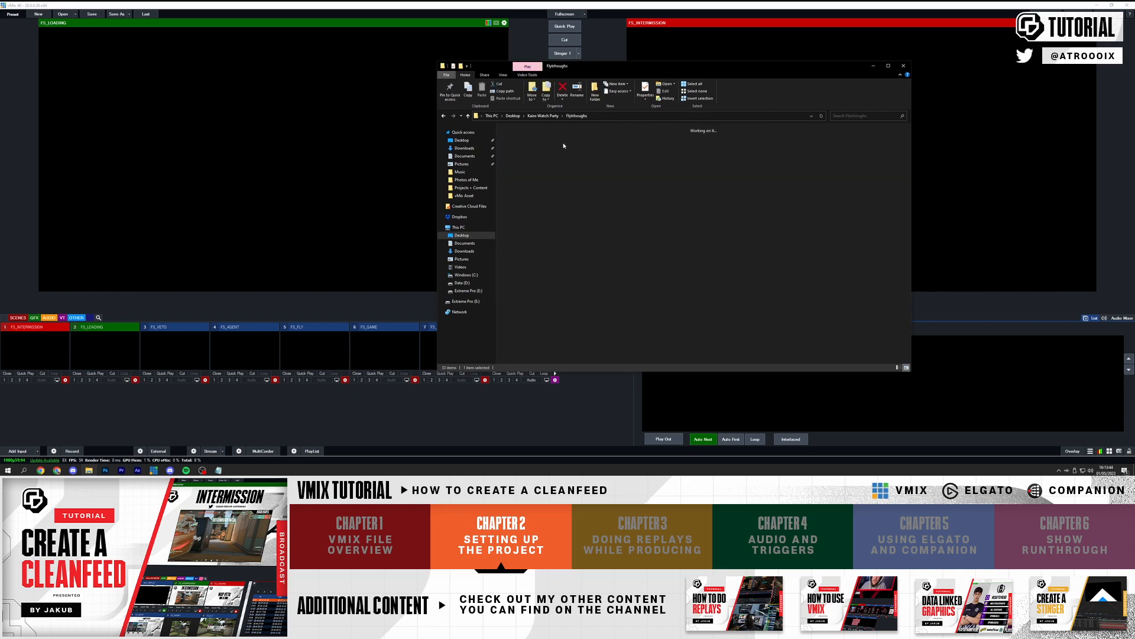
{"action": "left_click_drag", "start_coordinate": [754, 69], "coordinate": [538, 45]}
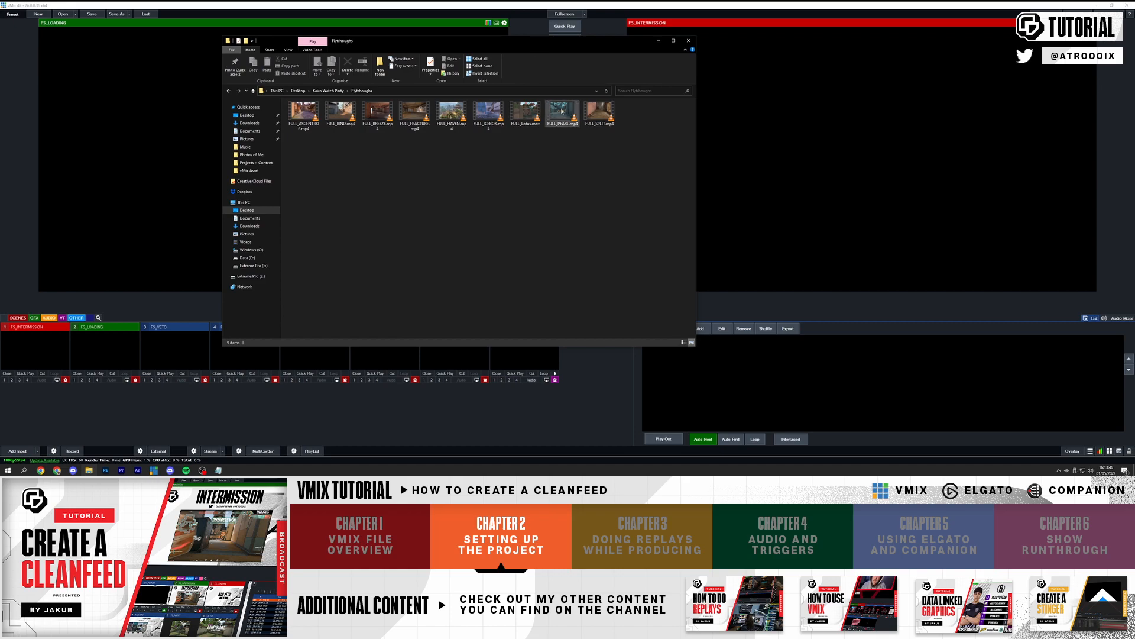
- Add all the flythrough videos in the folder to the VT_FLYTHROUGH list in vMix
{"action": "left_click_drag", "start_coordinate": [589, 167], "coordinate": [289, 105]}
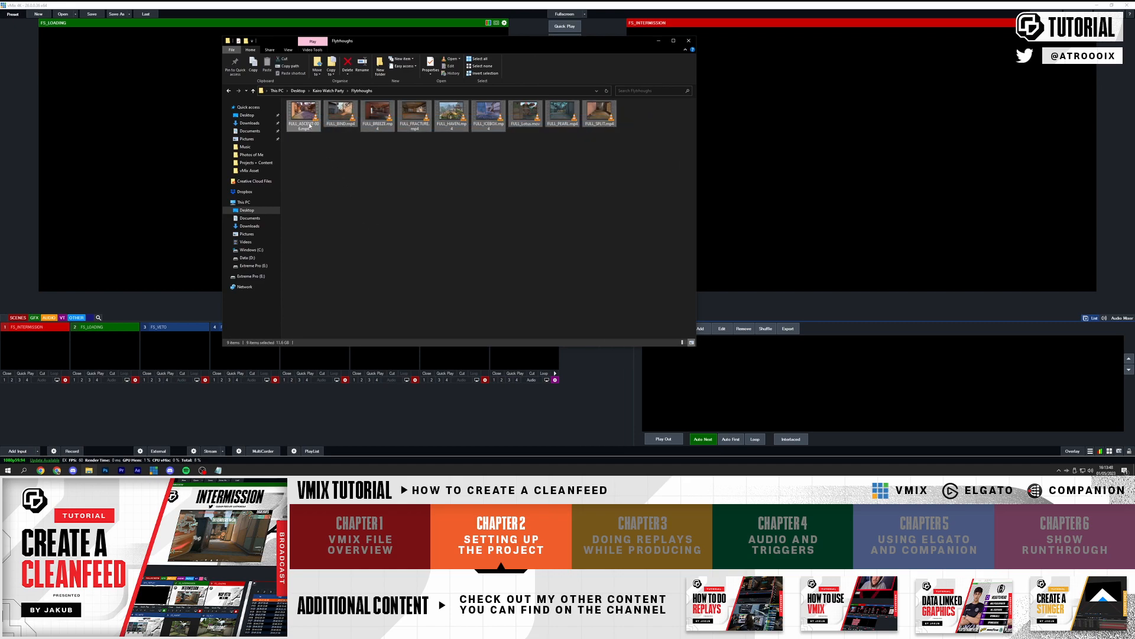
{"action": "left_click_drag", "start_coordinate": [554, 207], "coordinate": [782, 377]}
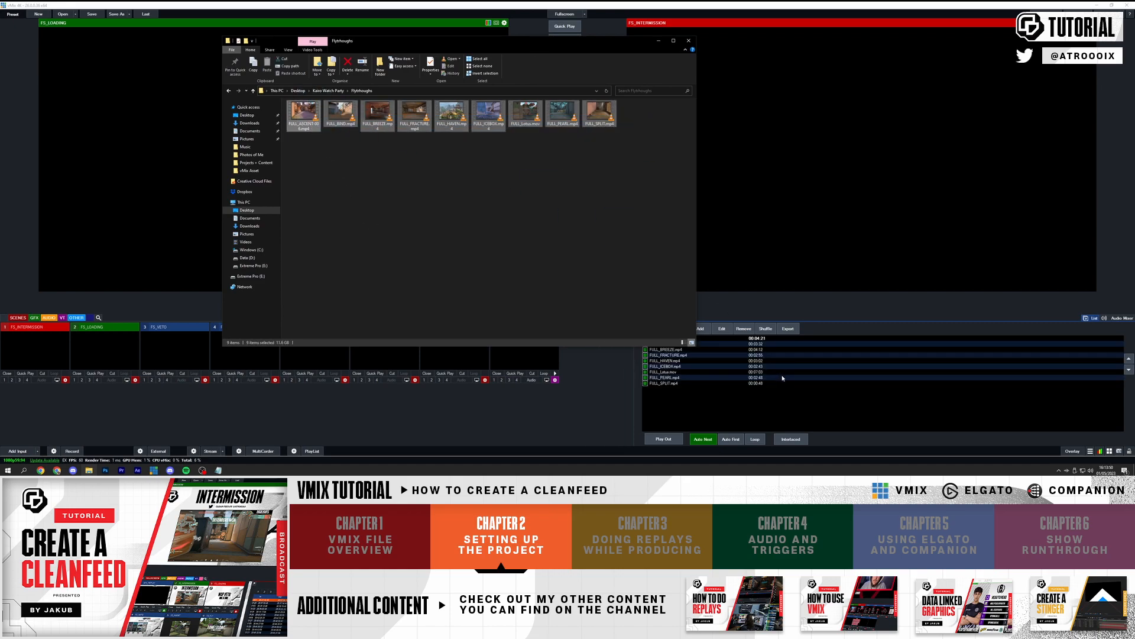
{"action": "left_click", "coordinate": [603, 387]}
{"action": "left_click", "coordinate": [668, 339]}
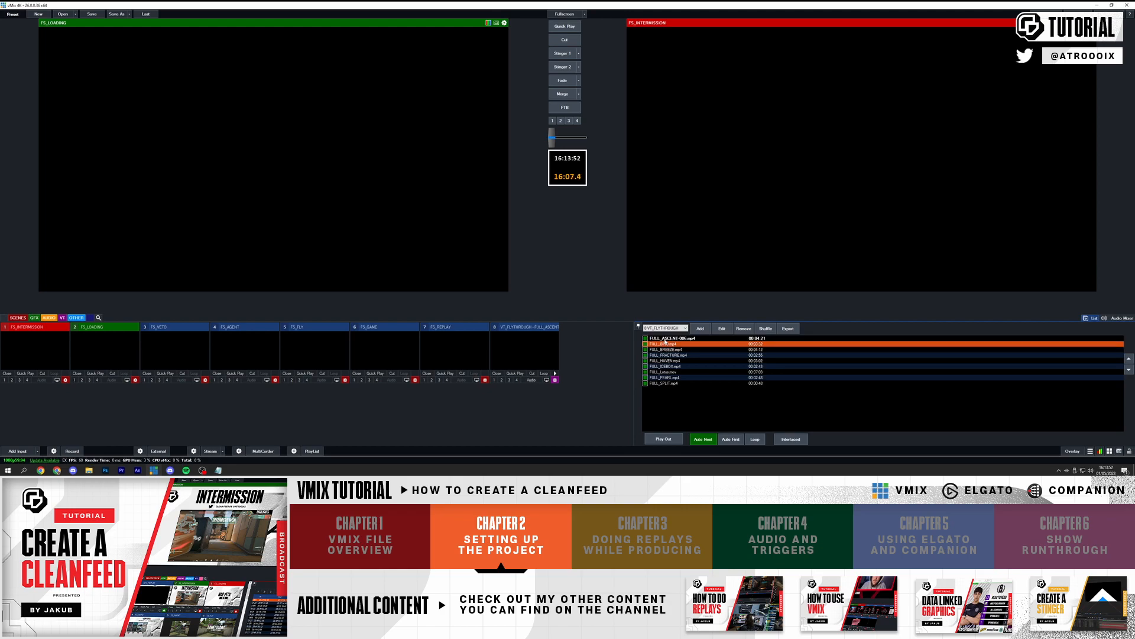
- Play the VT_FLYTHROUGH input with looping enabled and show it in the preview
{"action": "left_click", "coordinate": [556, 373]}
{"action": "left_click", "coordinate": [544, 373]}
{"action": "left_click", "coordinate": [526, 349]}
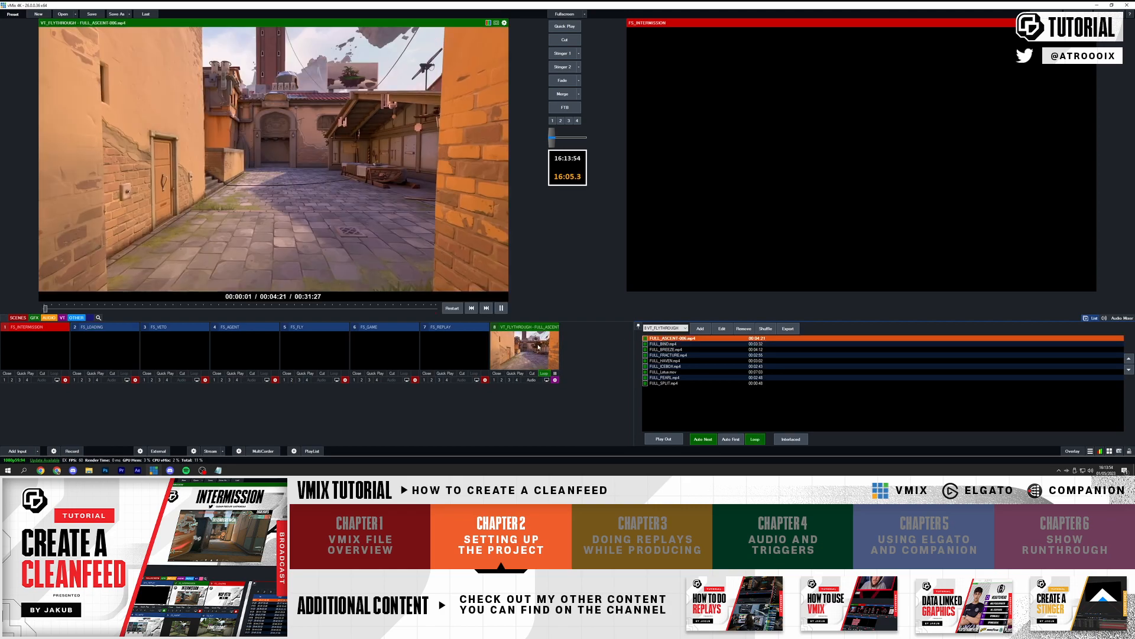
- Disable every video in the VT_FLYTHROUGH list except the FULL_ASCENT one
{"action": "left_click", "coordinate": [645, 344]}
{"action": "left_click", "coordinate": [645, 349]}
{"action": "left_click", "coordinate": [646, 355]}
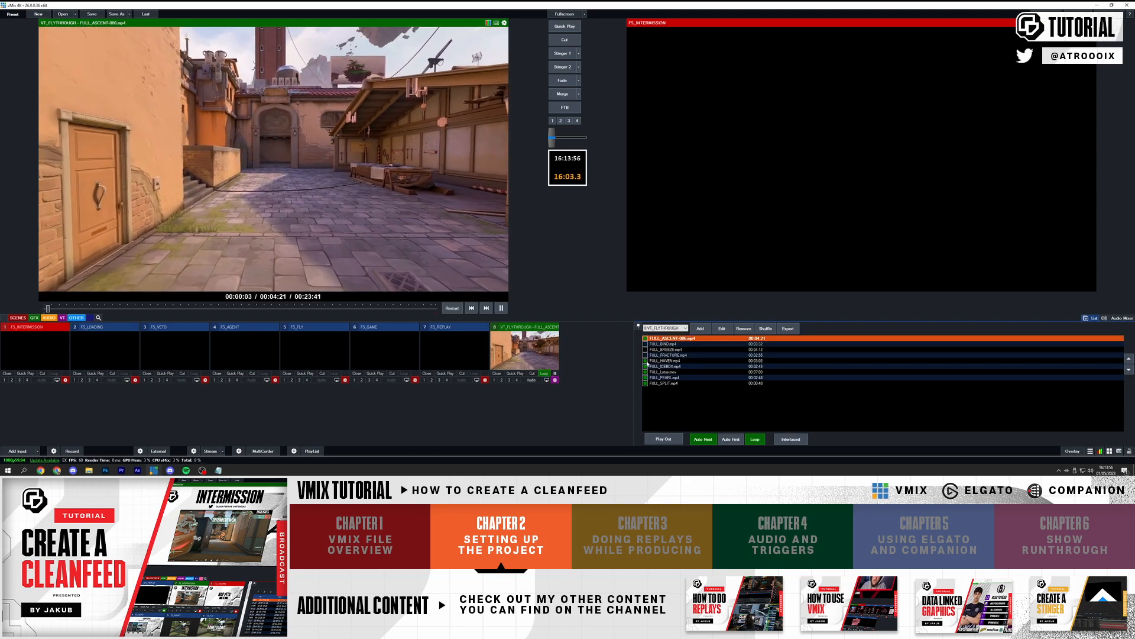
{"action": "left_click", "coordinate": [645, 360]}
{"action": "left_click", "coordinate": [645, 366]}
{"action": "left_click", "coordinate": [646, 372]}
{"action": "left_click", "coordinate": [645, 377]}
{"action": "left_click", "coordinate": [645, 383]}
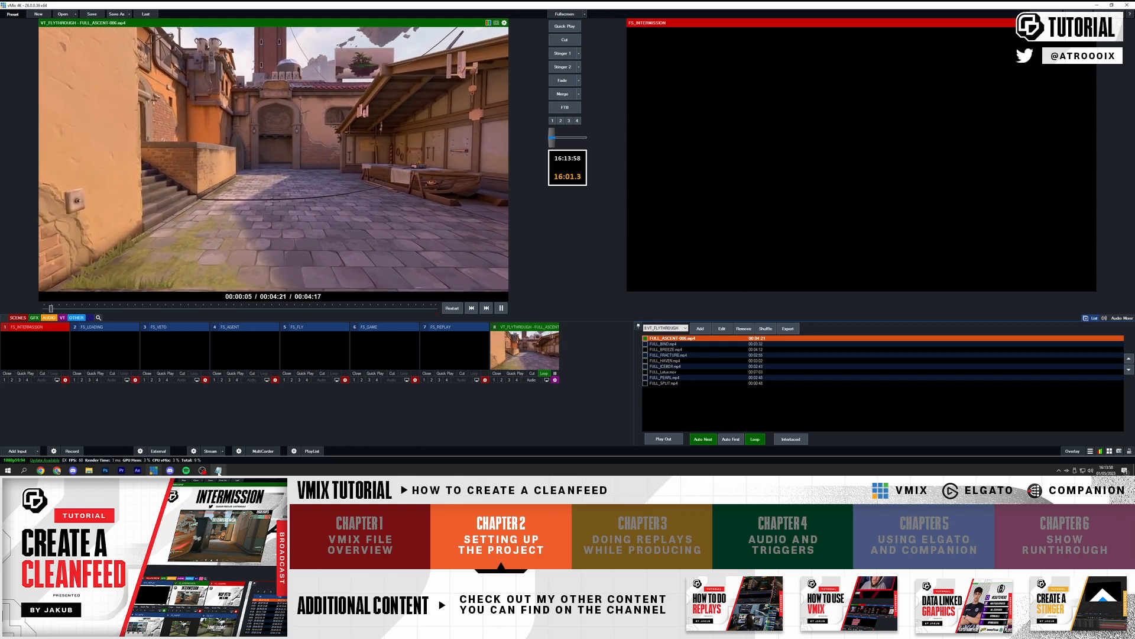
- Import the BG Loop video from the GetDown subfolder of the Watch Party folder as a vMix input and play it on loop
{"action": "left_click", "coordinate": [89, 470]}
{"action": "left_click", "coordinate": [330, 90]}
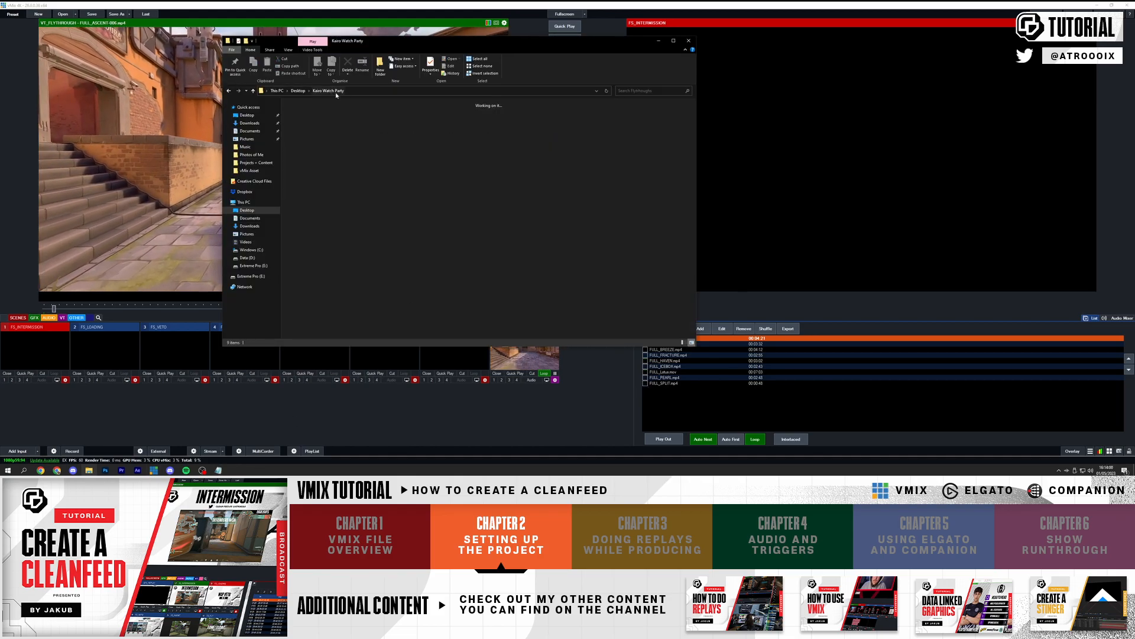
{"action": "left_click", "coordinate": [620, 283]}
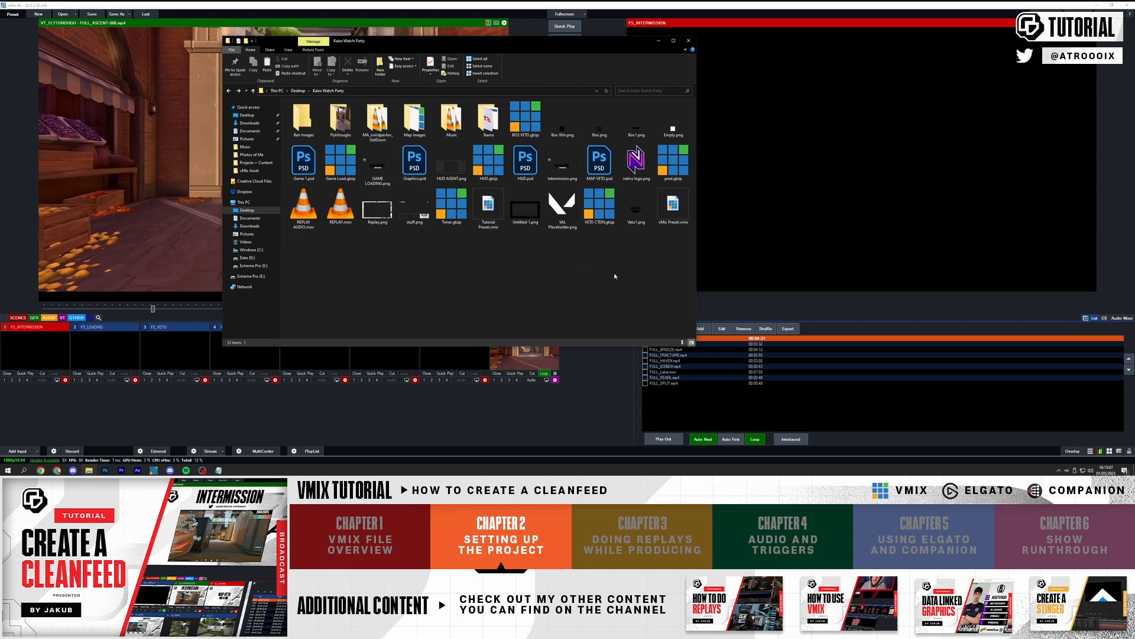
{"action": "double_click", "coordinate": [378, 121]}
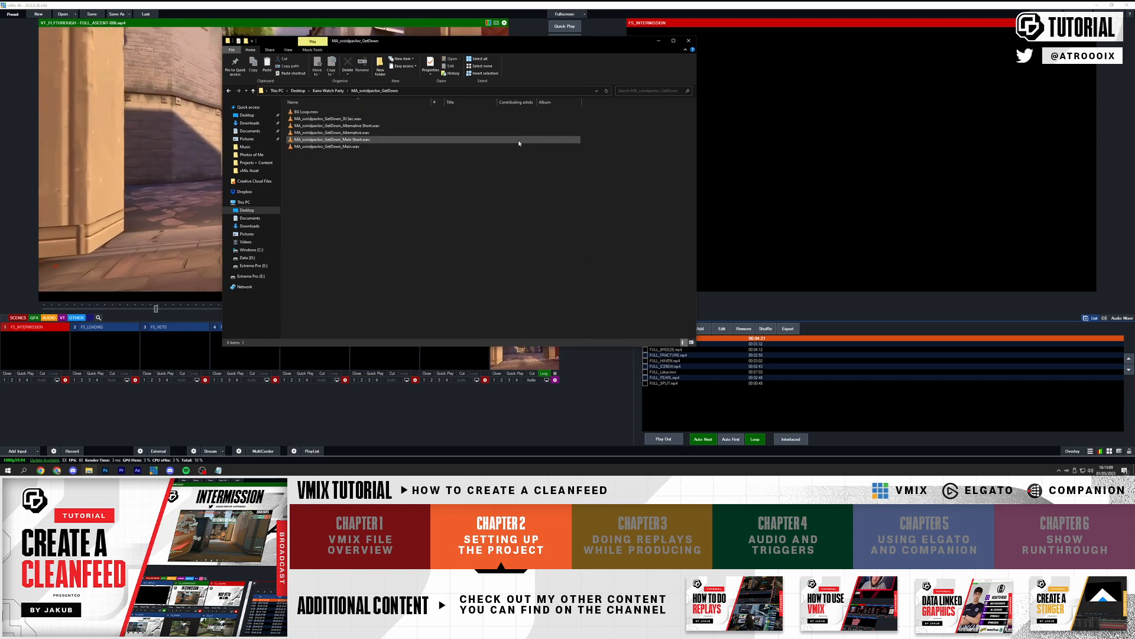
{"action": "left_click_drag", "start_coordinate": [355, 43], "coordinate": [548, 53]}
{"action": "left_click_drag", "start_coordinate": [514, 120], "coordinate": [296, 409]}
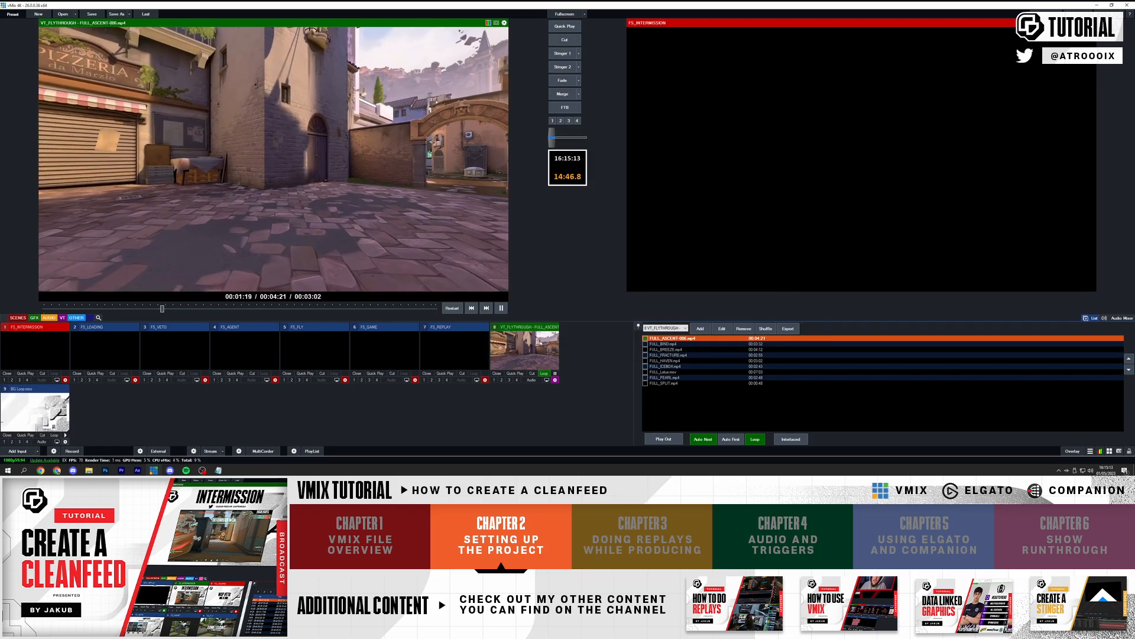
{"action": "left_click", "coordinate": [65, 435]}
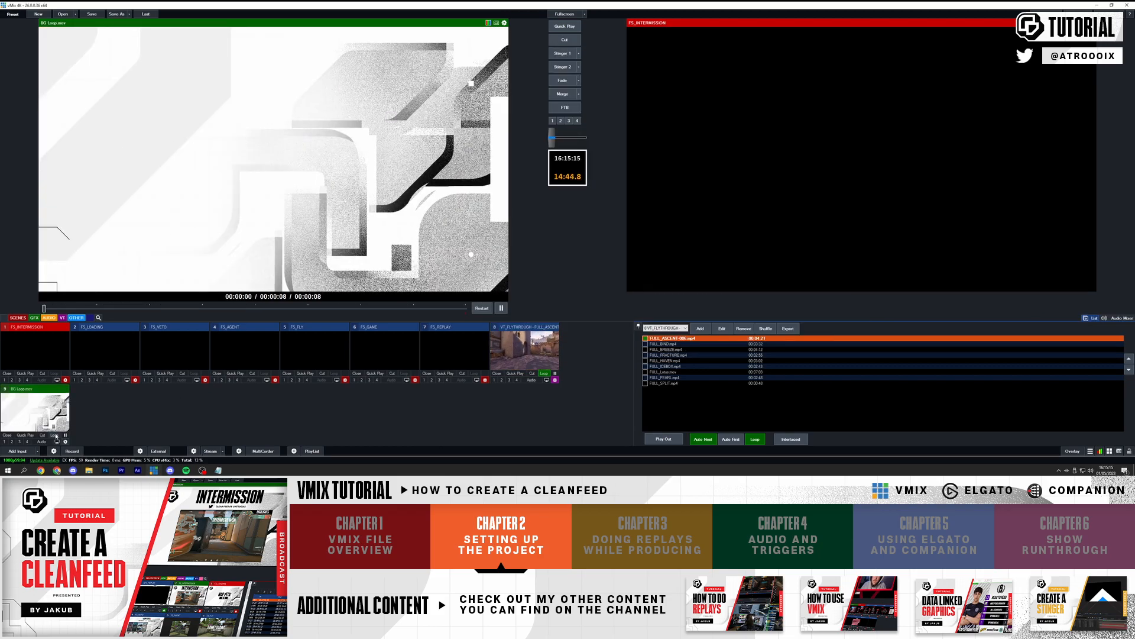
{"action": "left_click", "coordinate": [54, 435]}
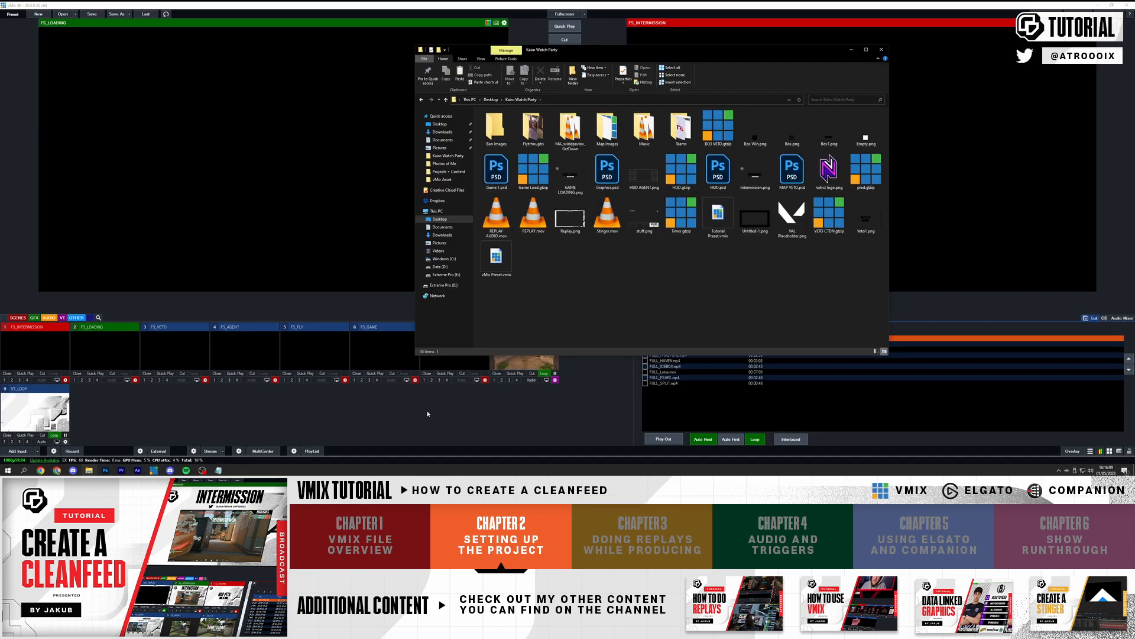
- Import REPLAY AUDIO.mov and Stinger.mov from the Watch Party folder together as vMix inputs
{"action": "left_click", "coordinate": [604, 221]}
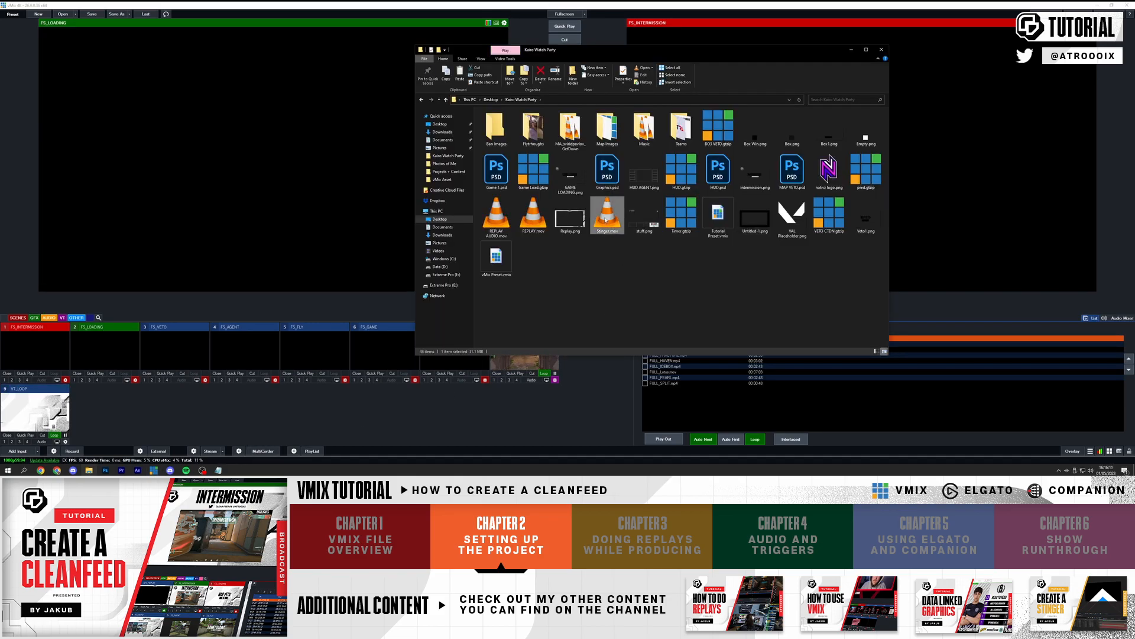
{"action": "left_click", "coordinate": [494, 225]}
{"action": "left_click", "coordinate": [605, 219], "text": "ctrl"}
{"action": "left_click_drag", "start_coordinate": [605, 218], "coordinate": [111, 405]}
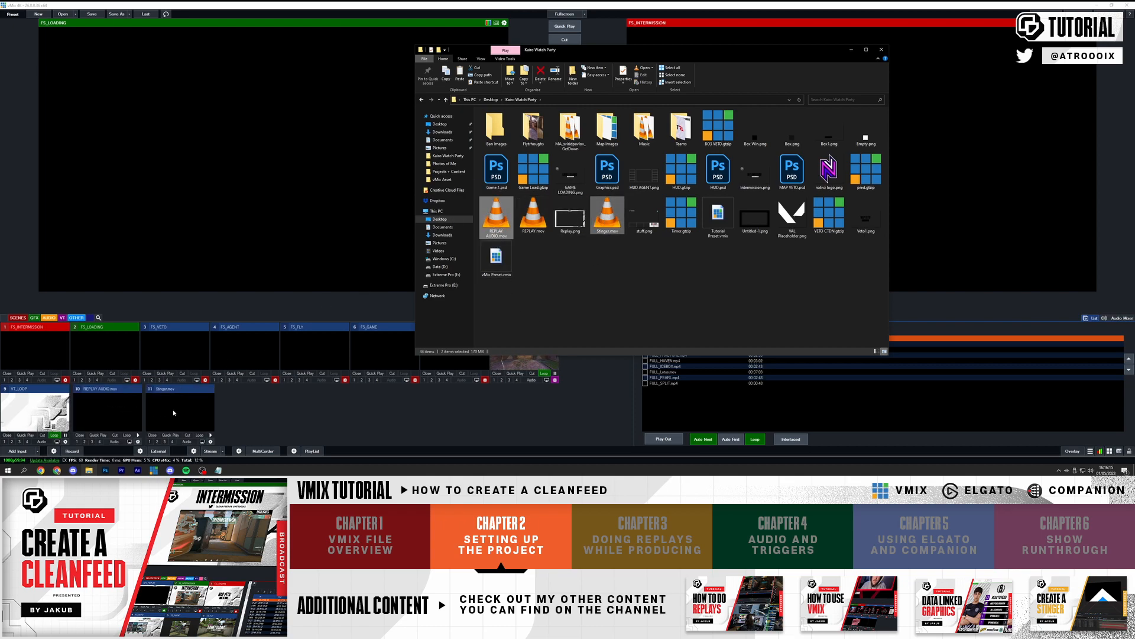
{"action": "left_click", "coordinate": [157, 421]}
- Preview the REPLAY AUDIO and Stinger inputs and enable audio for both with the audio mixer shown
{"action": "left_click", "coordinate": [119, 415]}
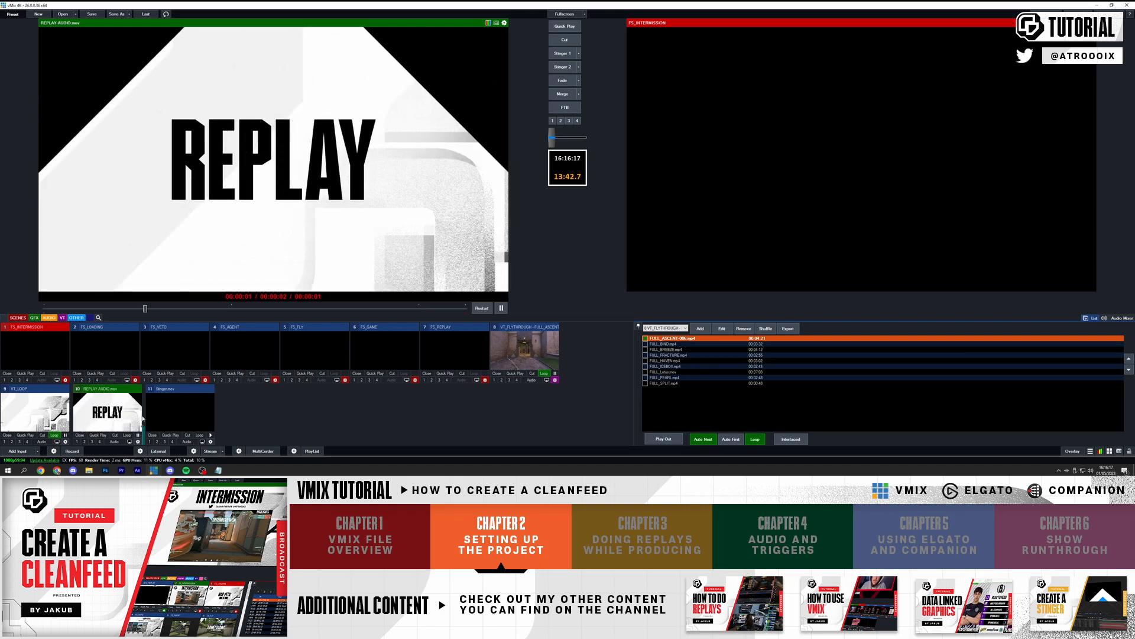
{"action": "left_click", "coordinate": [192, 408]}
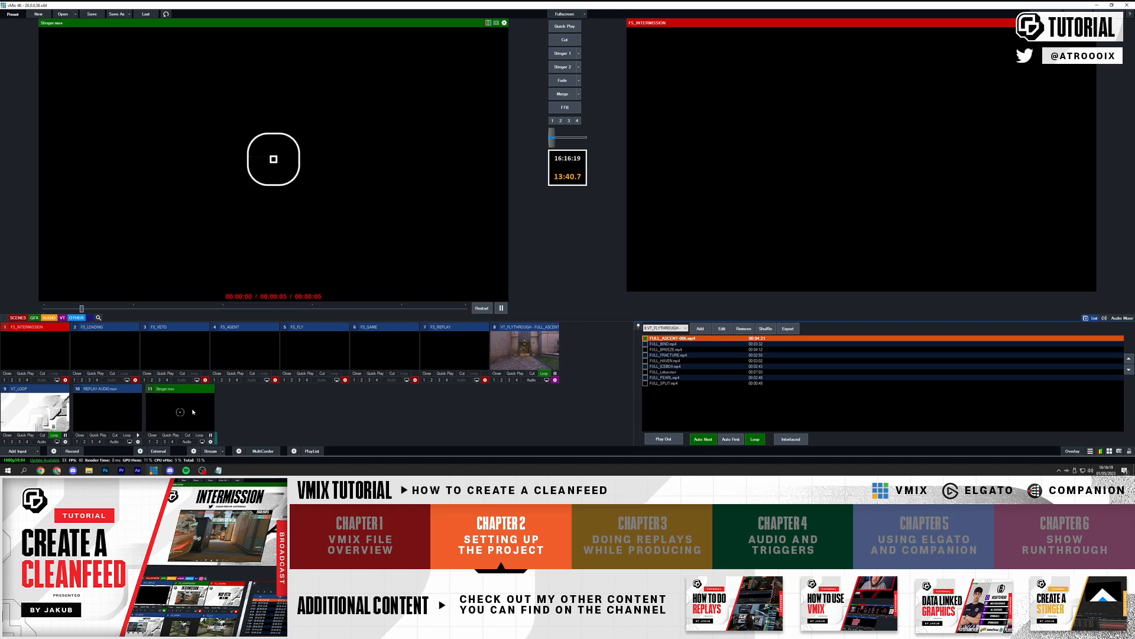
{"action": "left_click", "coordinate": [1122, 318]}
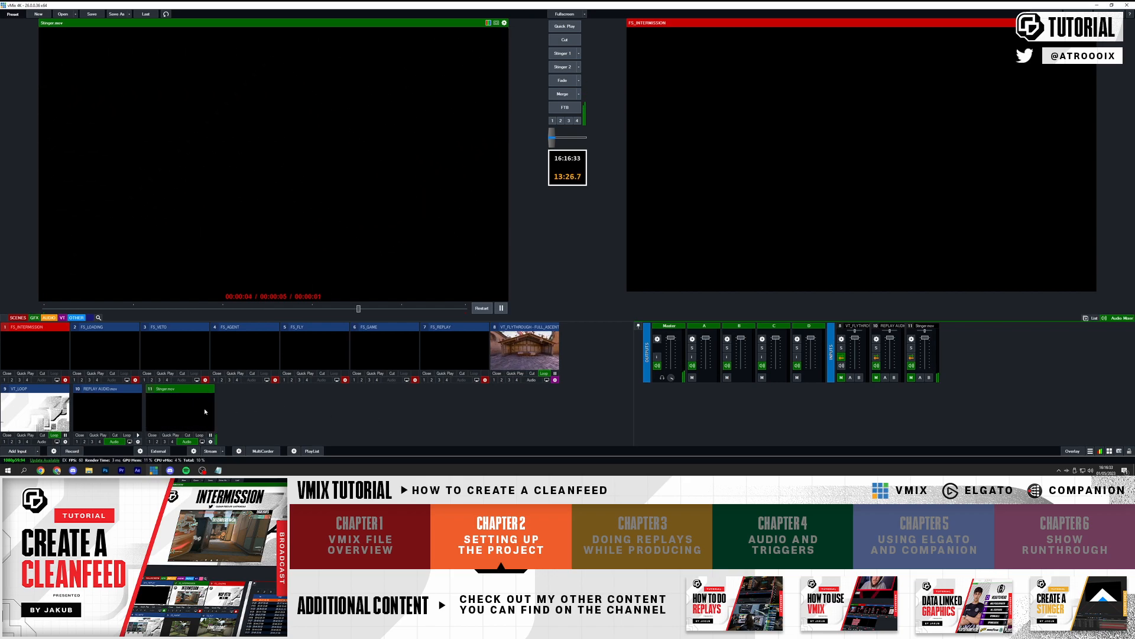
- Rename REPLAY AUDIO as STINGER_REPLAY and Stinger as STINGER_MAIN in the VT category, and show only that category's inputs
{"action": "left_click", "coordinate": [129, 417]}
{"action": "left_click", "coordinate": [138, 441]}
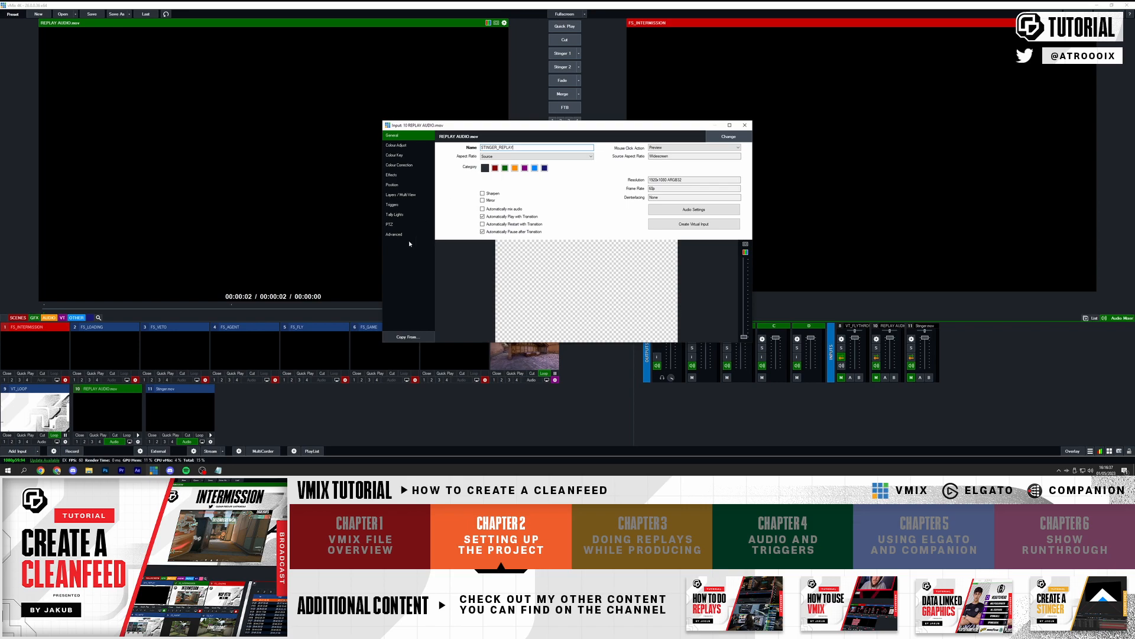
{"action": "key", "text": "Escape"}
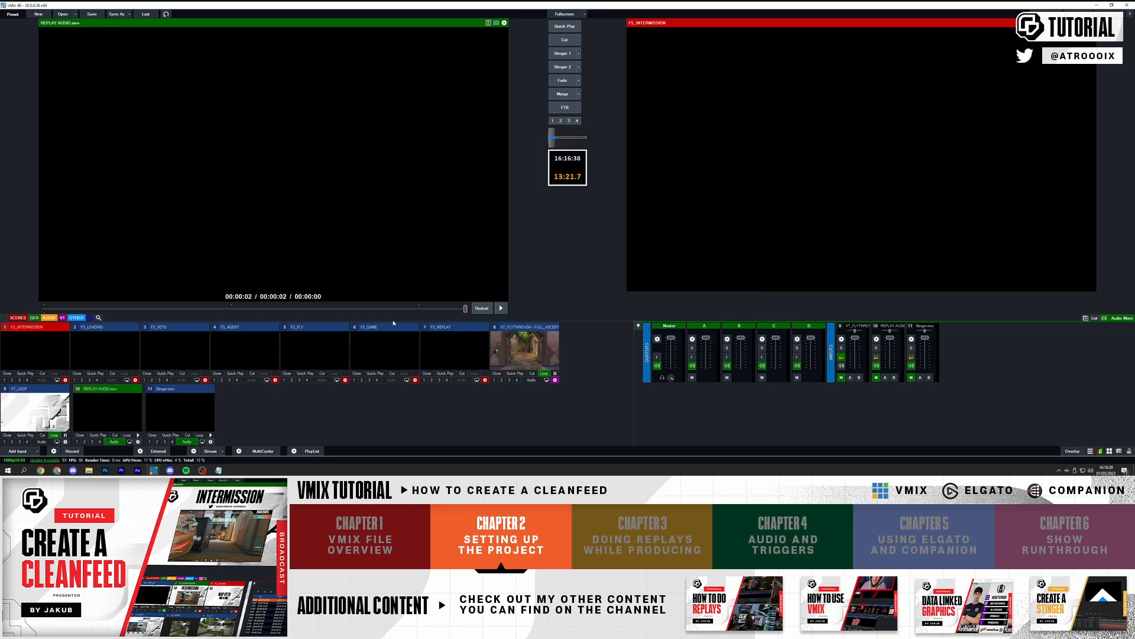
{"action": "left_click", "coordinate": [211, 441]}
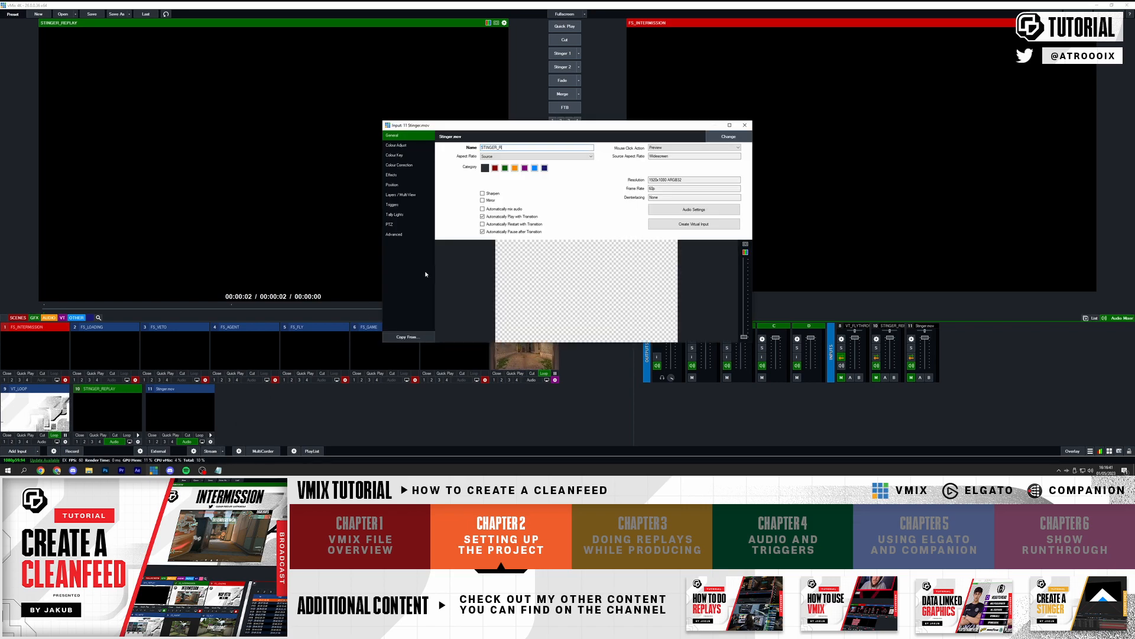
{"action": "left_click", "coordinate": [745, 125]}
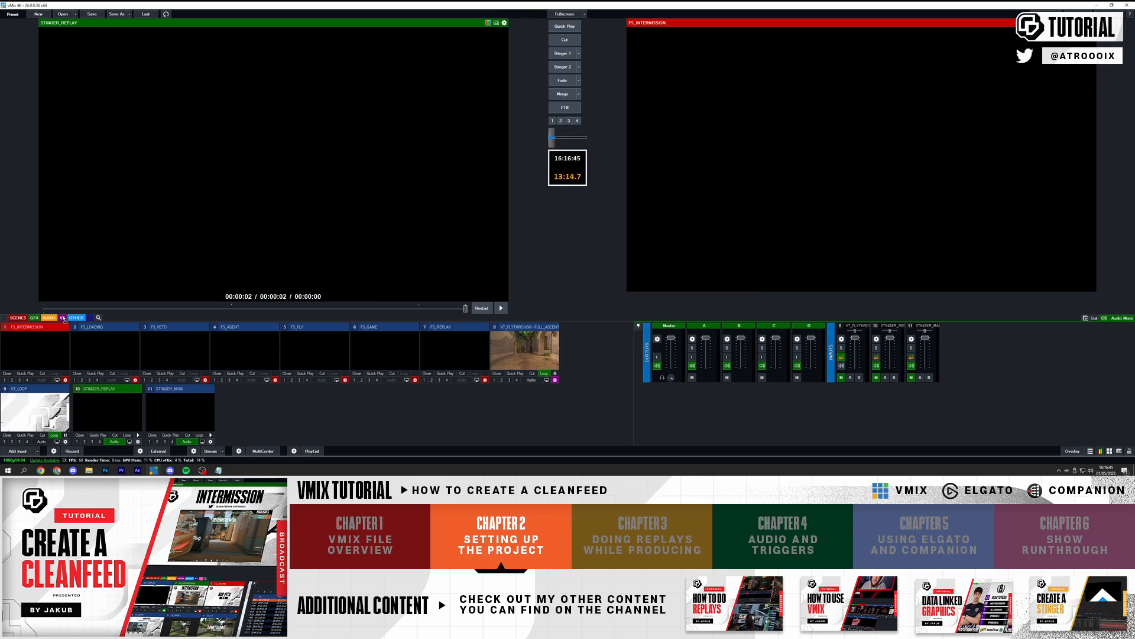
{"action": "left_click", "coordinate": [15, 319]}
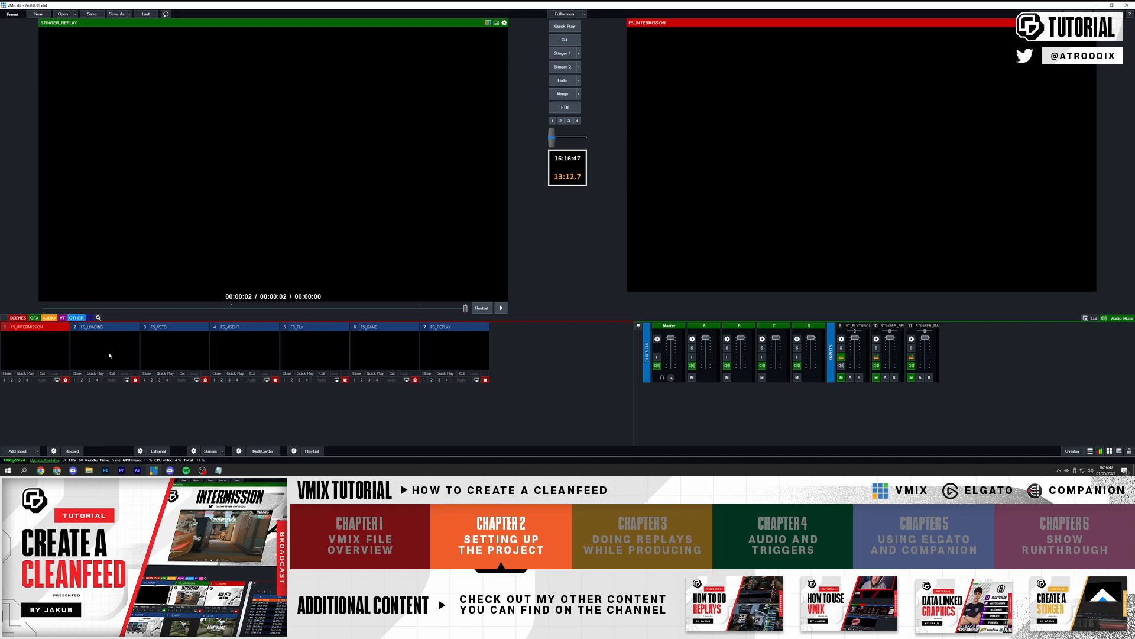
{"action": "left_click", "coordinate": [62, 319]}
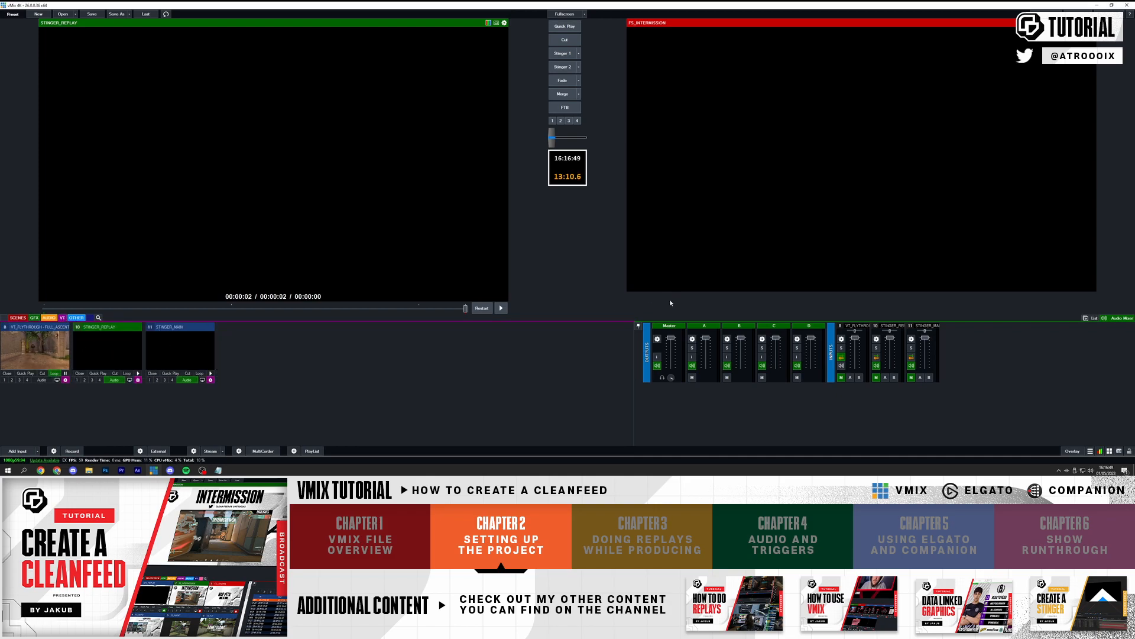
- Assign the STINGER_MAIN input as the stinger input of Stinger 1 in the overlay settings
{"action": "left_click", "coordinate": [1074, 452]}
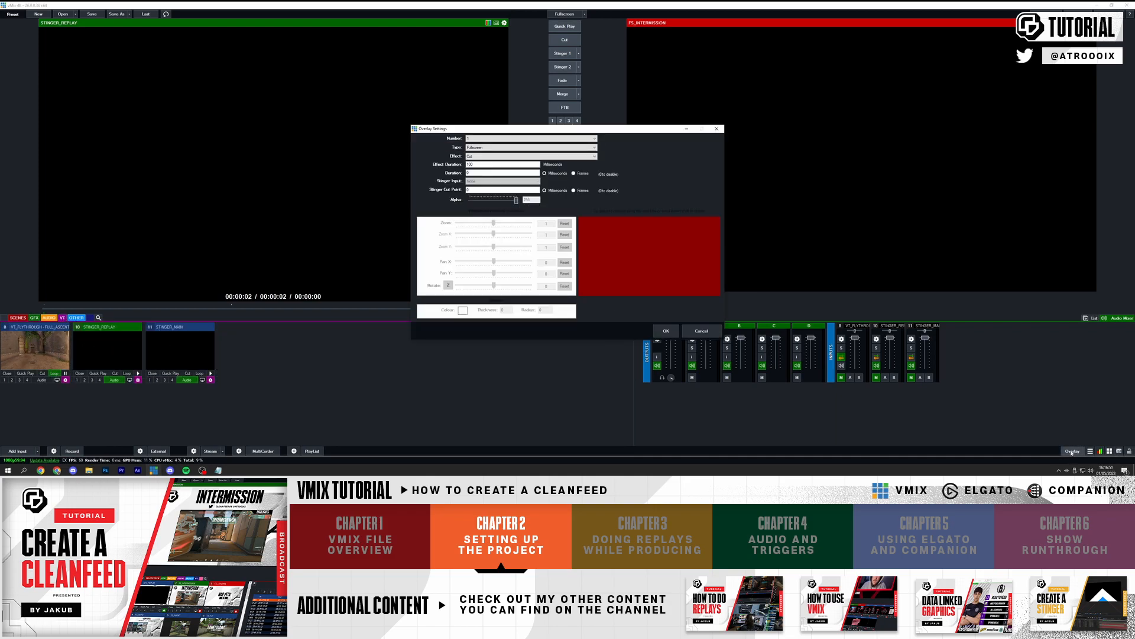
{"action": "left_click", "coordinate": [478, 138]}
{"action": "left_click", "coordinate": [475, 166]}
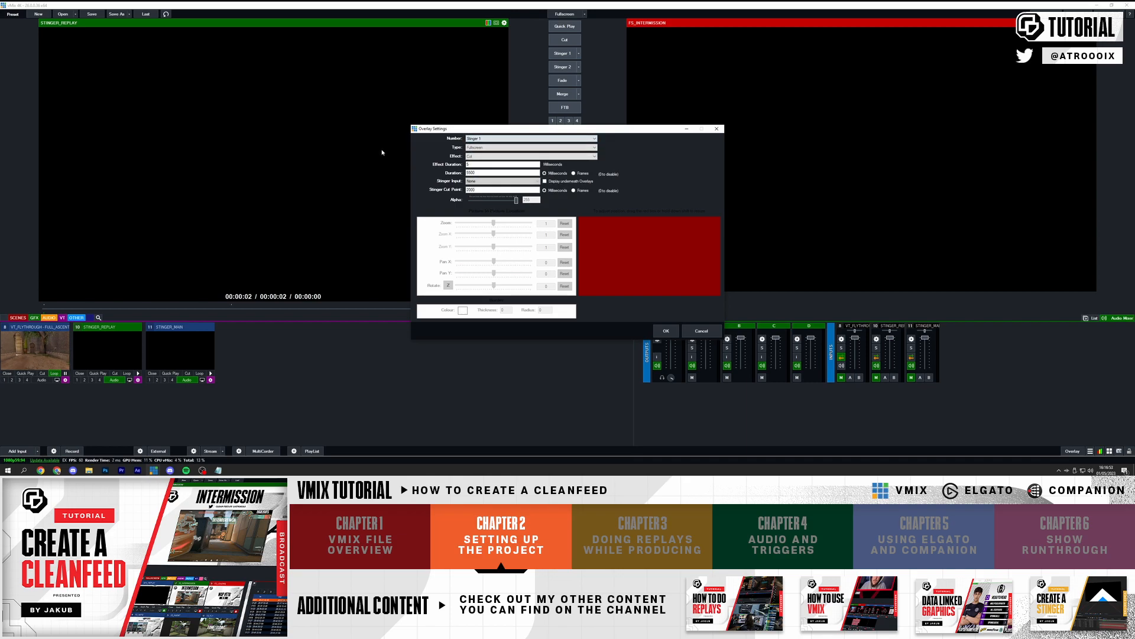
{"action": "left_click", "coordinate": [472, 181]}
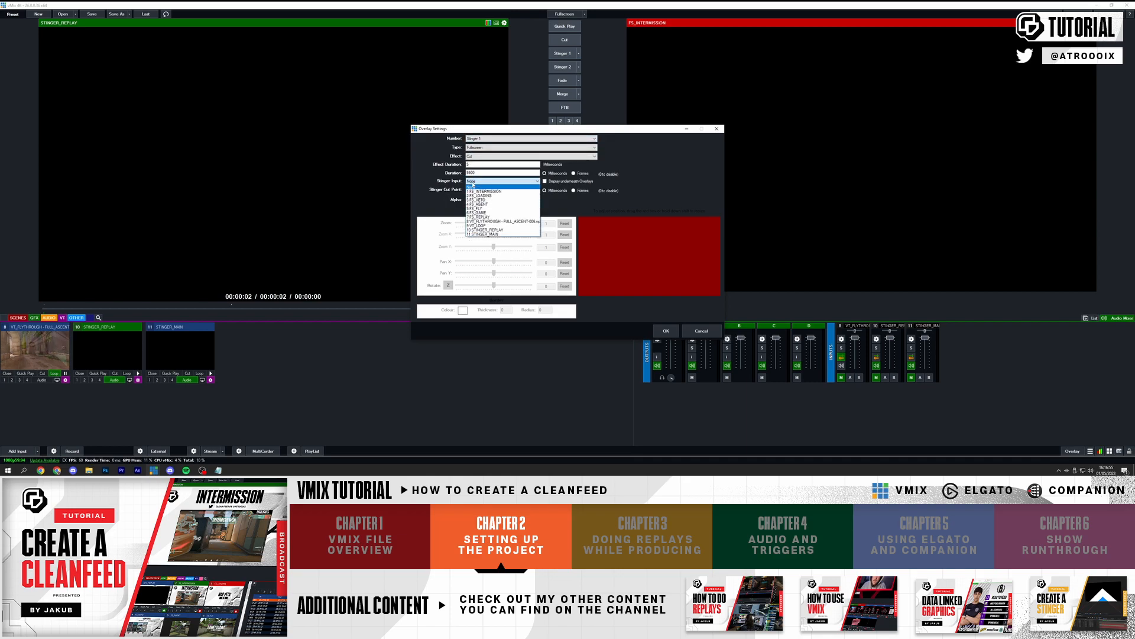
{"action": "left_click", "coordinate": [489, 235]}
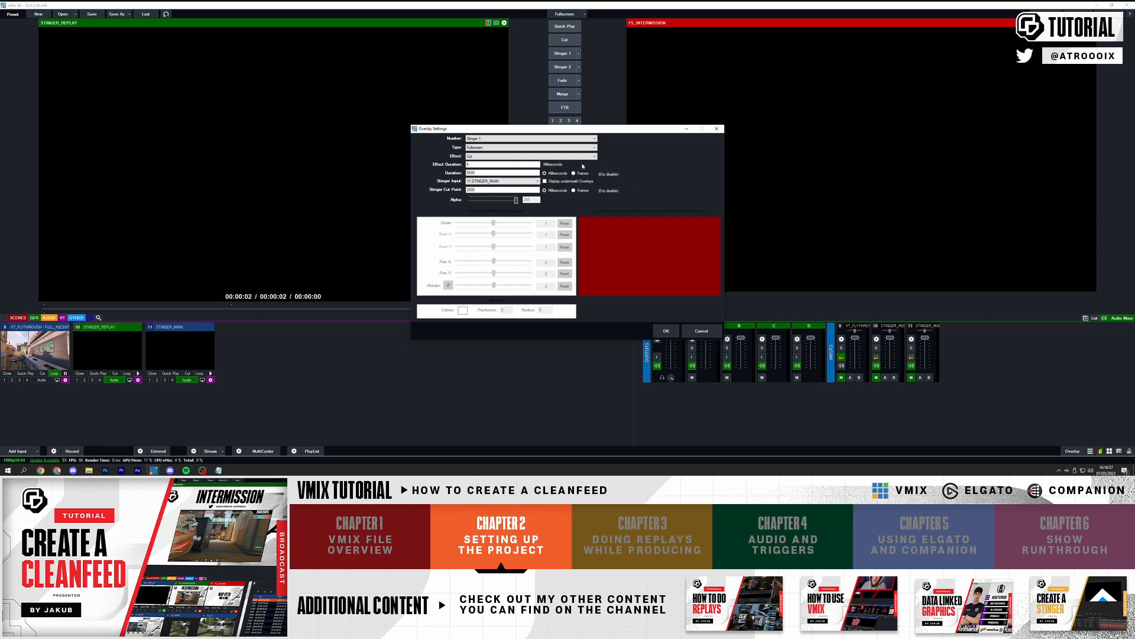
{"action": "left_click", "coordinate": [666, 331]}
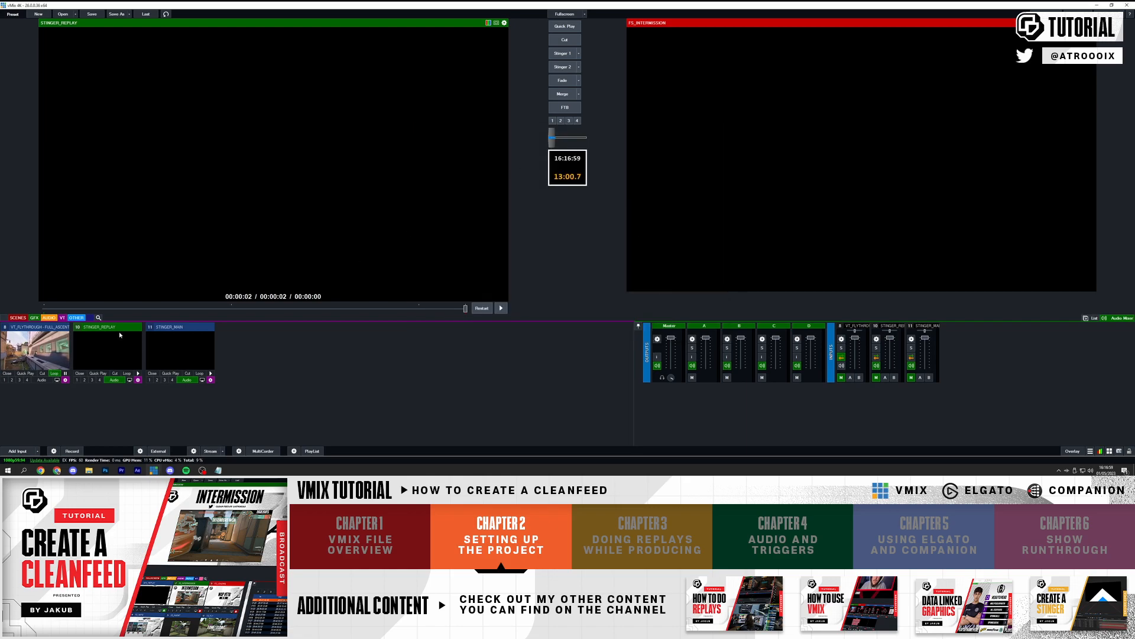
- Preview the Ascent flythrough input and put it live with the Stinger 1 transition
{"action": "left_click", "coordinate": [21, 338]}
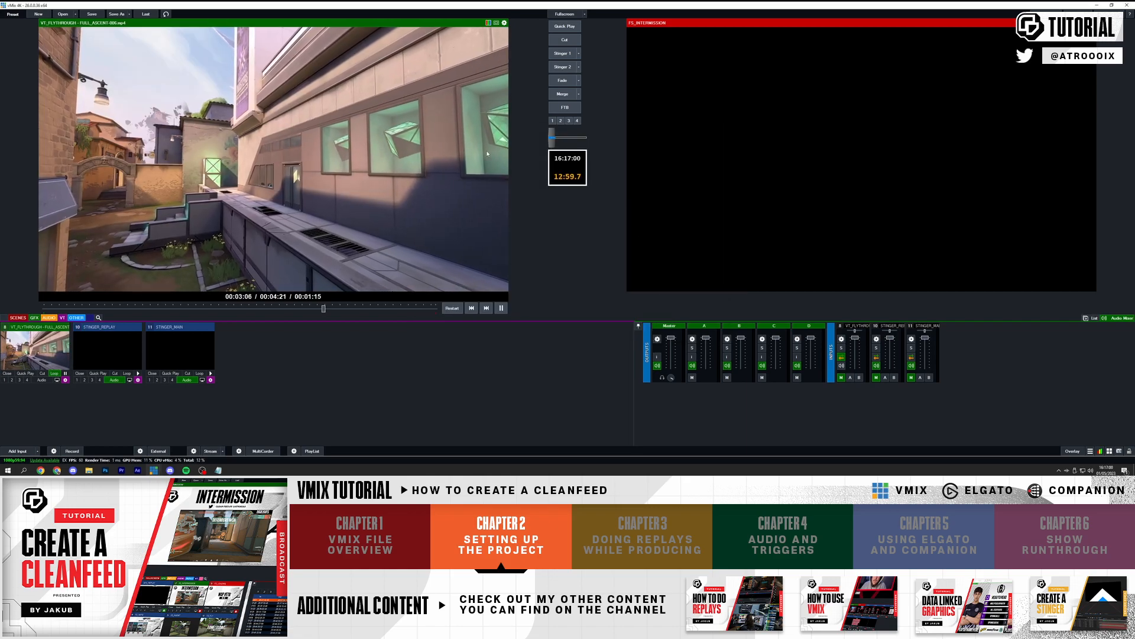
{"action": "left_click", "coordinate": [563, 54]}
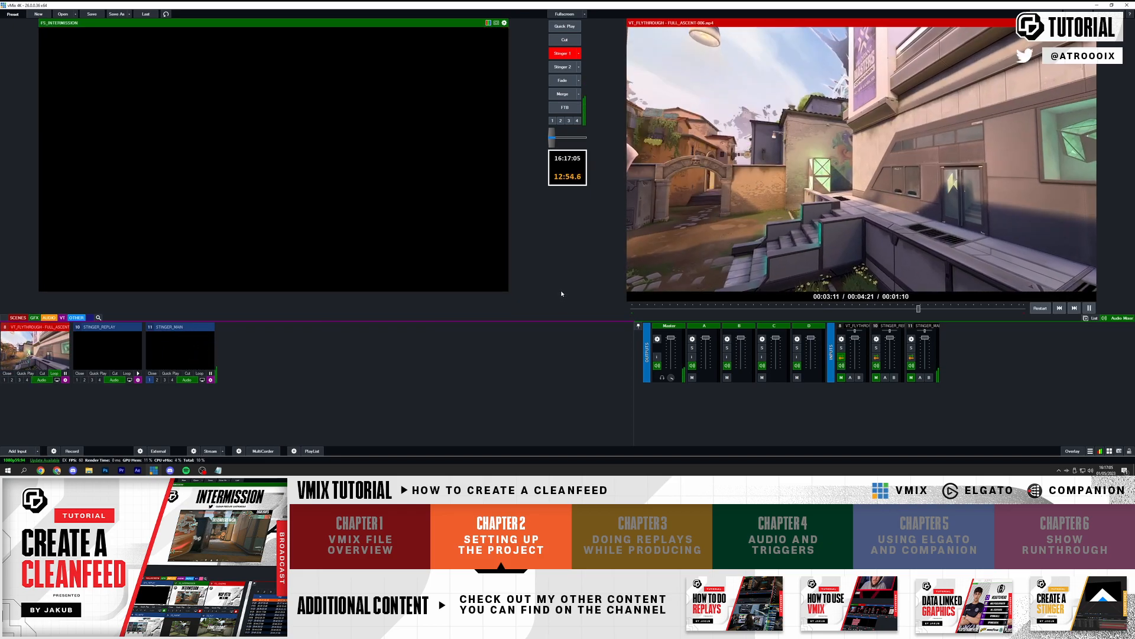
- Assign the STINGER_REPLAY input as the stinger input of Stinger 2 in the overlay settings
{"action": "left_click", "coordinate": [1072, 450]}
{"action": "left_click", "coordinate": [487, 138]}
{"action": "left_click", "coordinate": [479, 147]}
{"action": "left_click", "coordinate": [497, 181]}
{"action": "left_click", "coordinate": [489, 230]}
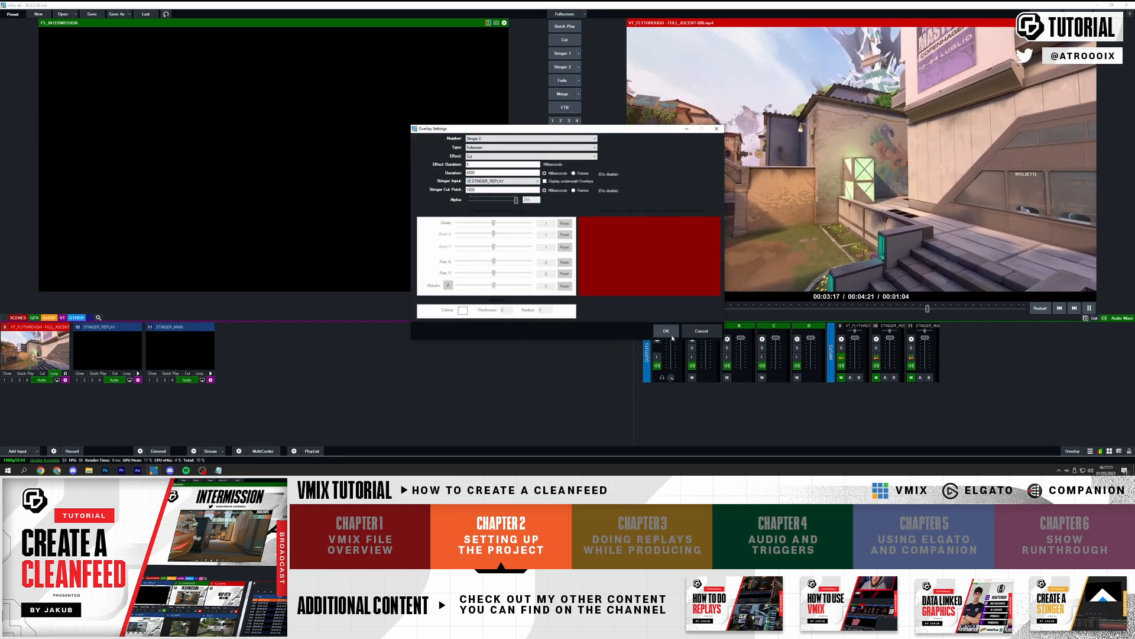
{"action": "left_click", "coordinate": [666, 330]}
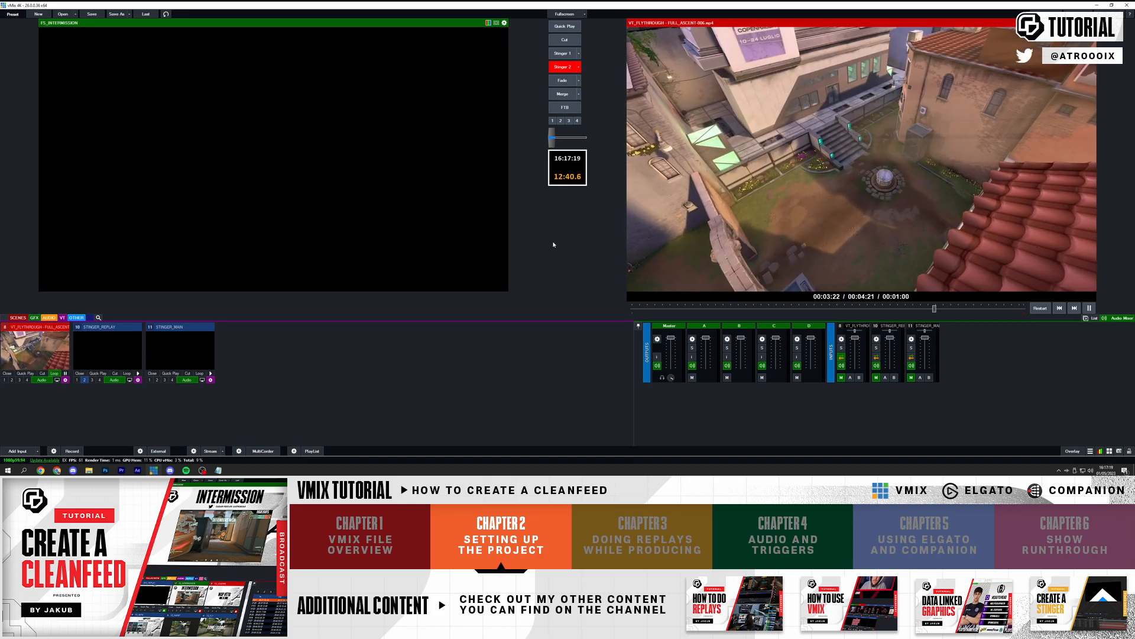
- Check Stinger 1's duration and cut point in the overlay settings, reselecting STINGER_MAIN as its stinger input
{"action": "left_click", "coordinate": [1071, 451]}
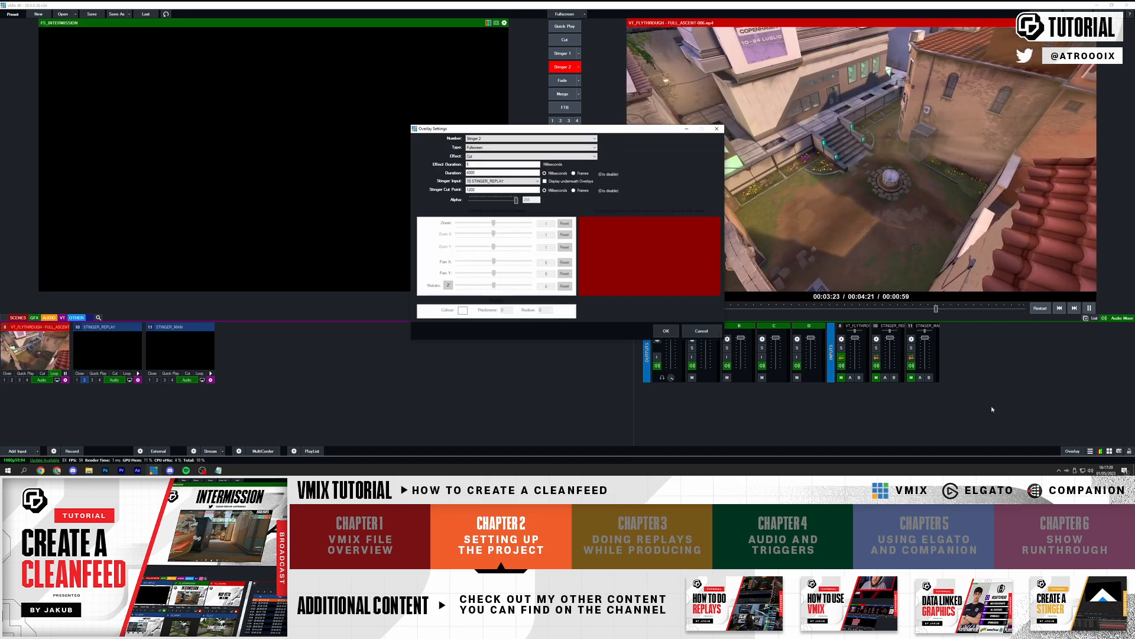
{"action": "left_click", "coordinate": [476, 139]}
{"action": "left_click", "coordinate": [476, 164]}
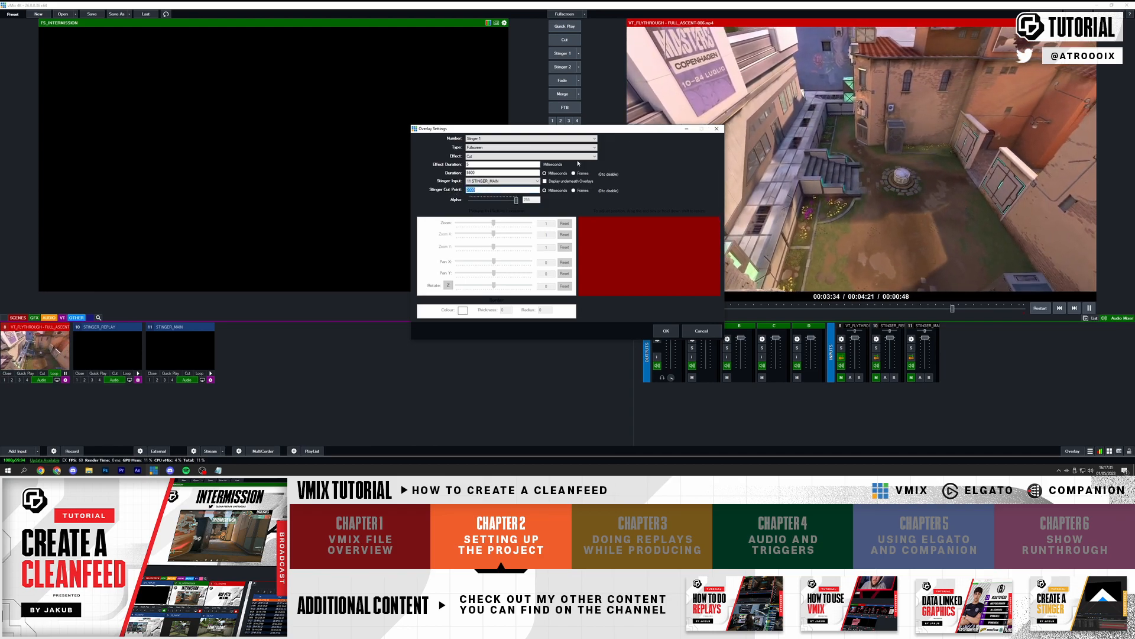
{"action": "left_click", "coordinate": [488, 182]}
{"action": "left_click", "coordinate": [487, 234]}
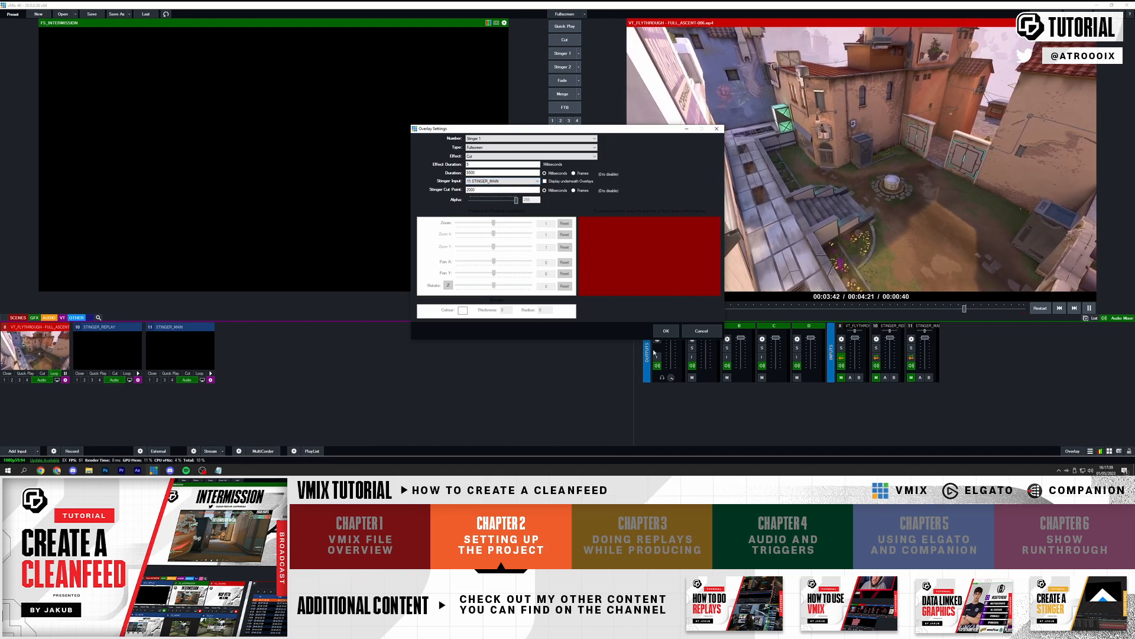
{"action": "left_click", "coordinate": [666, 330]}
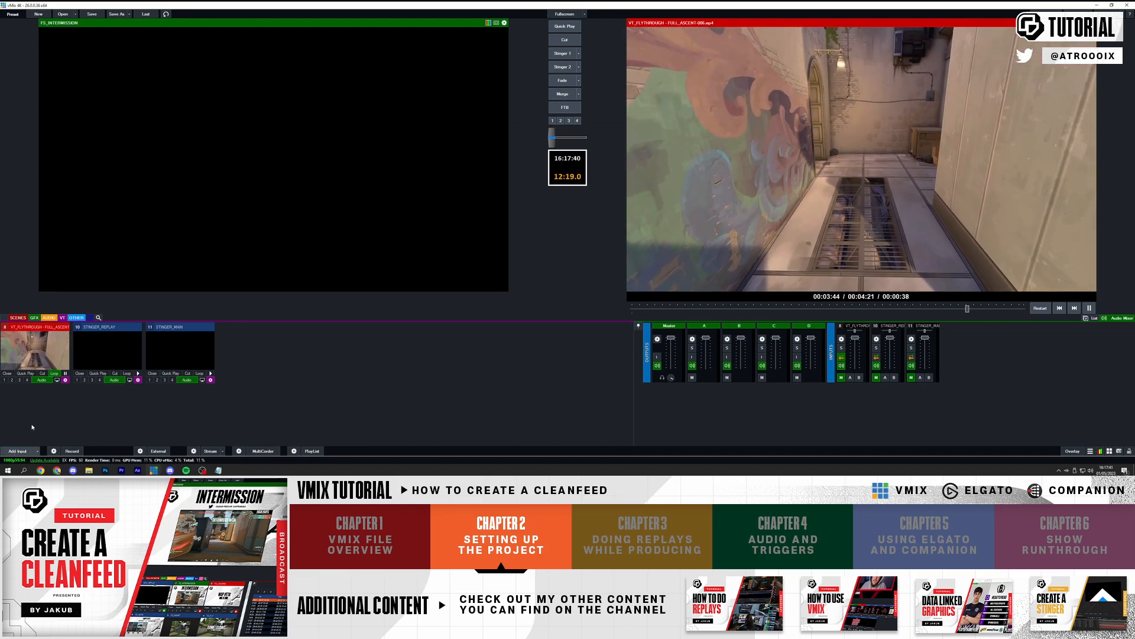
- Examine the Image Sequence / Stinger input type for new inputs and leave without adding one
{"action": "left_click", "coordinate": [17, 450]}
{"action": "left_click", "coordinate": [419, 205]}
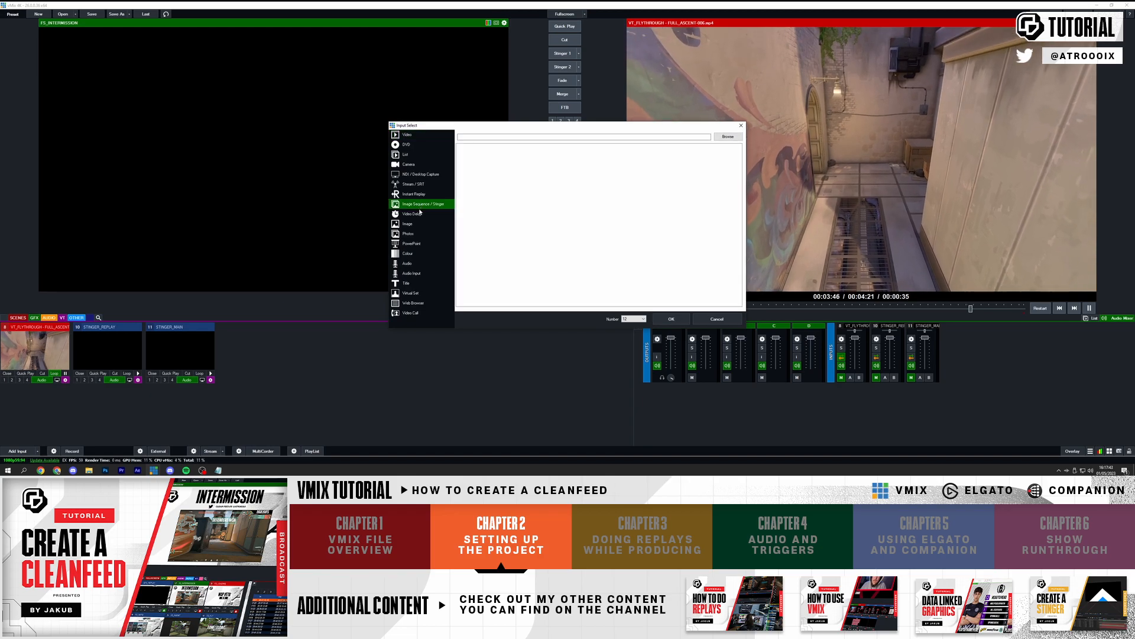
{"action": "left_click_drag", "start_coordinate": [502, 128], "coordinate": [563, 128]}
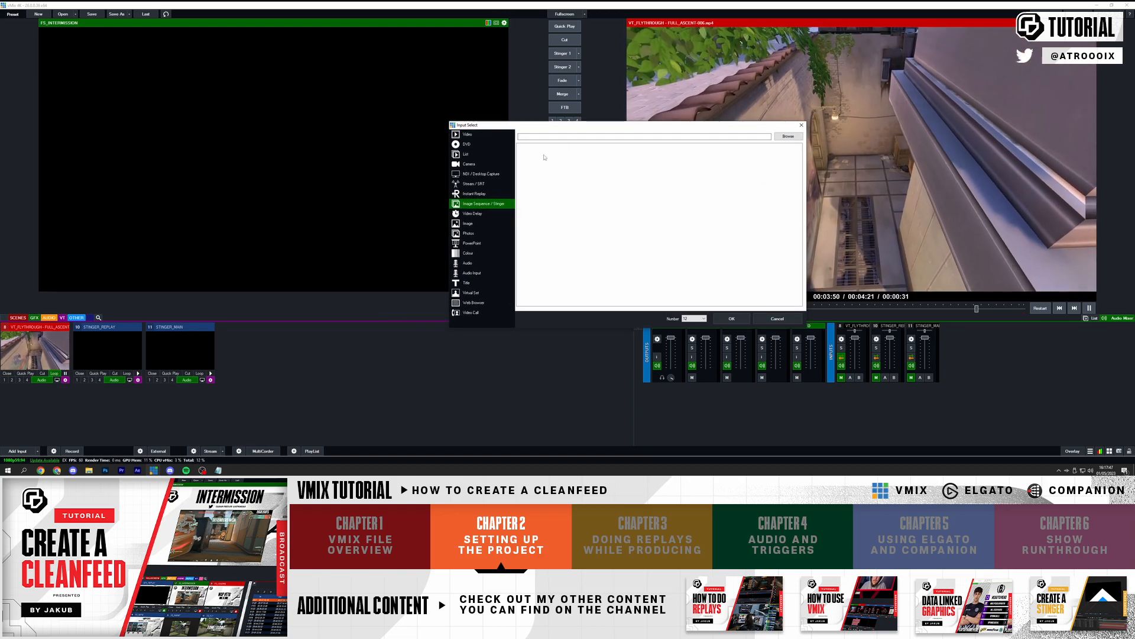
{"action": "left_click", "coordinate": [778, 318]}
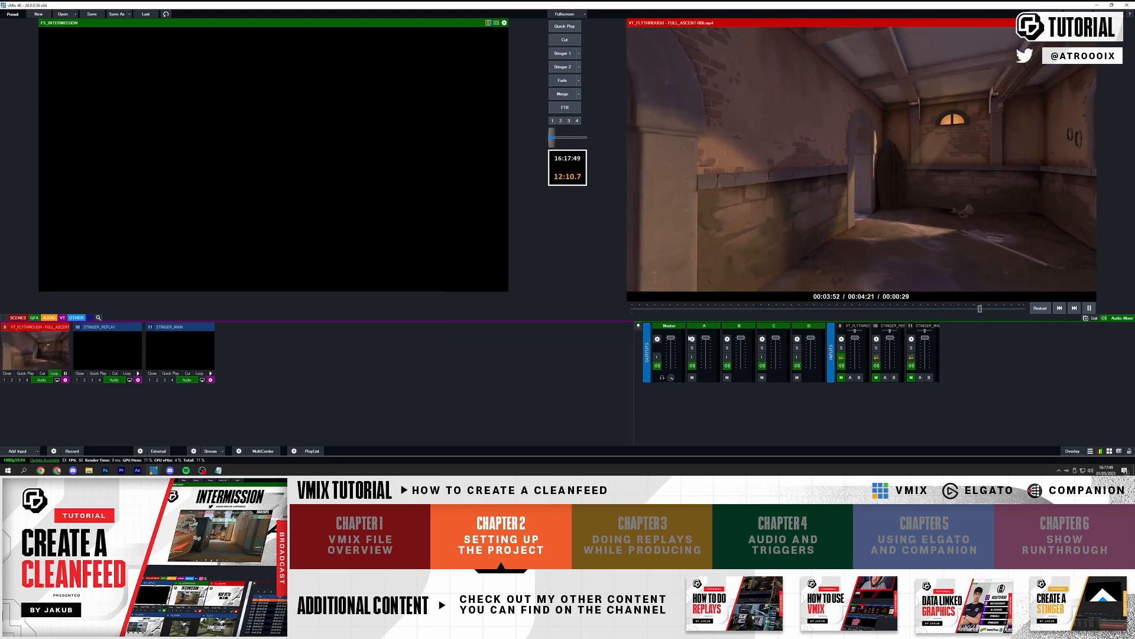
- Switch to the Notepad list of planned input names and remove the blank lines above GT_VETO
{"action": "left_click", "coordinate": [218, 470]}
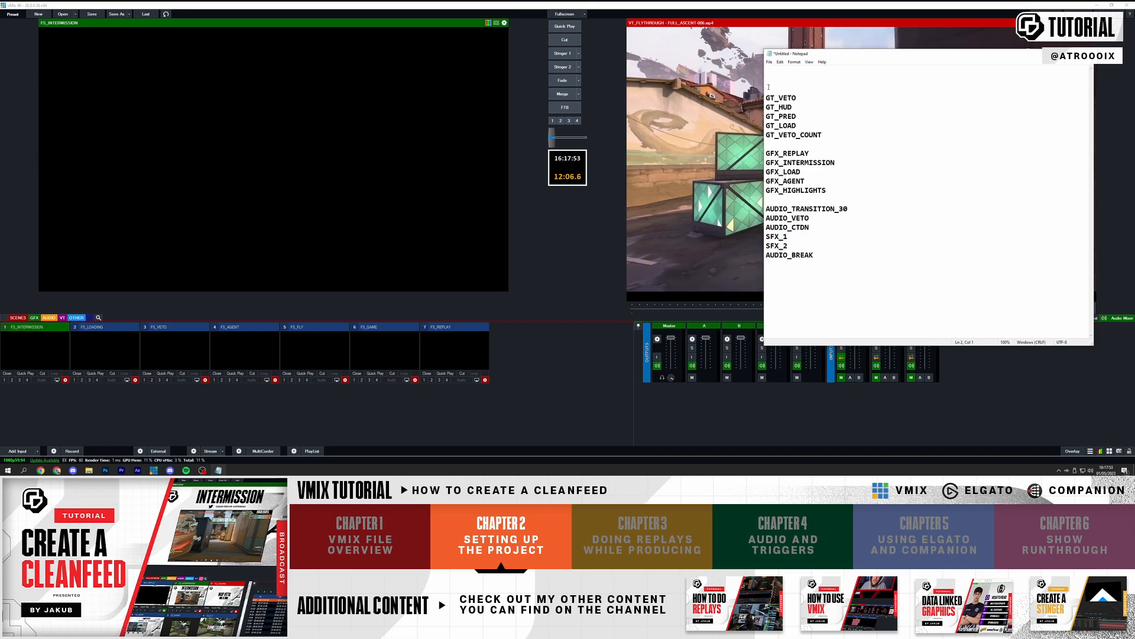
{"action": "key", "text": "BackSpace"}
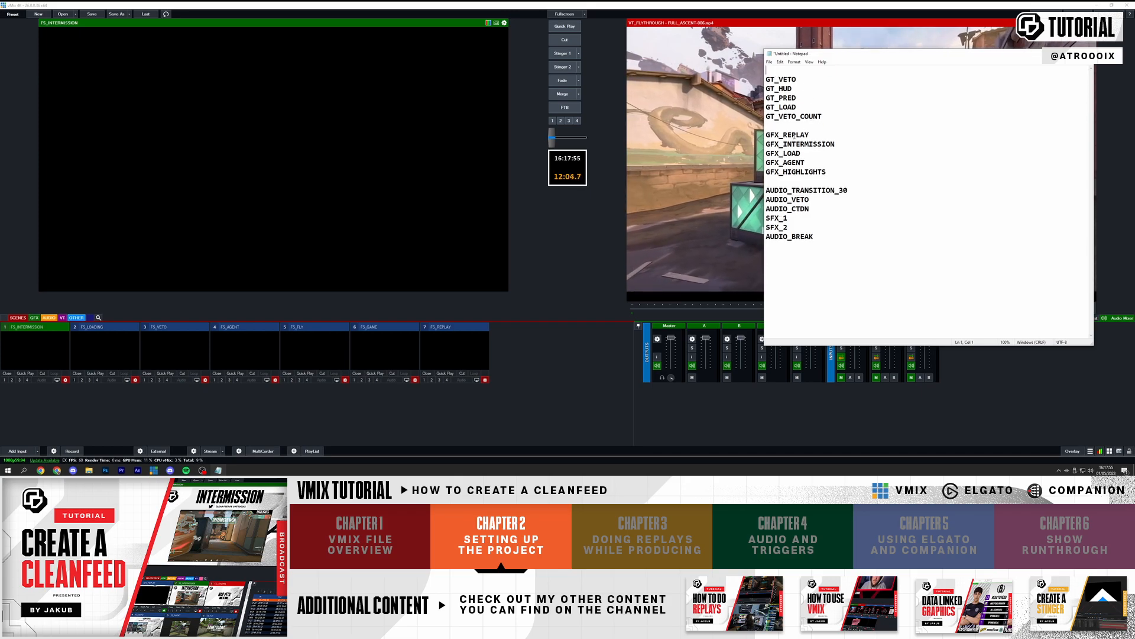
{"action": "left_click_drag", "start_coordinate": [767, 135], "coordinate": [801, 153]}
{"action": "left_click", "coordinate": [836, 170]}
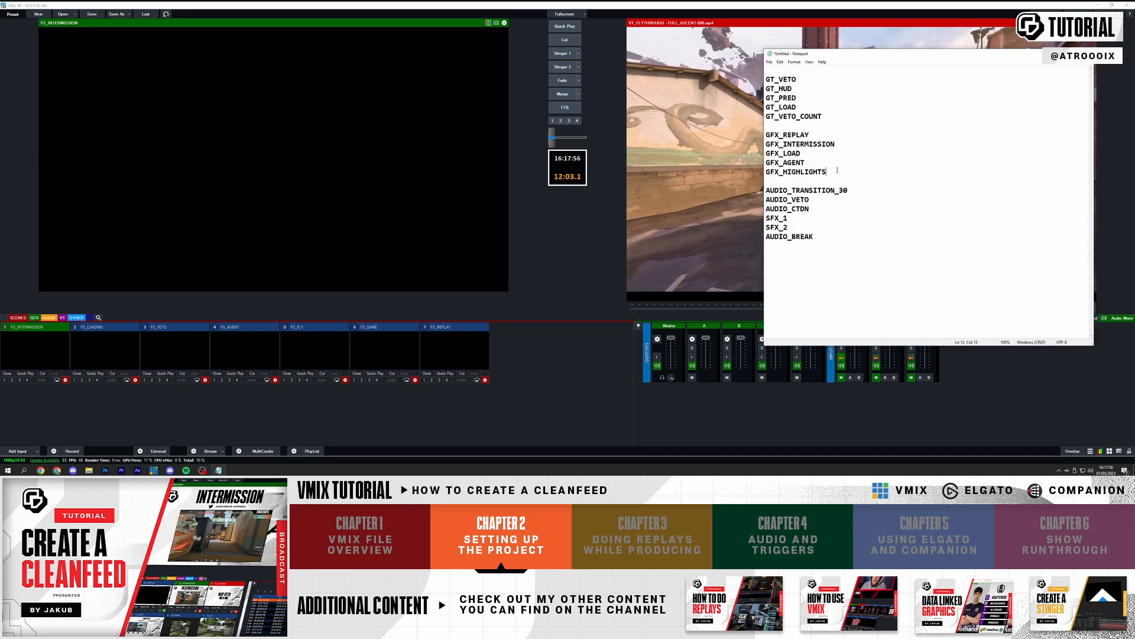
- Set layer 1 of the FS_INTERMISSION scene to the VT_LOOP input in vMix
{"action": "left_click", "coordinate": [489, 390]}
{"action": "left_click", "coordinate": [65, 380]}
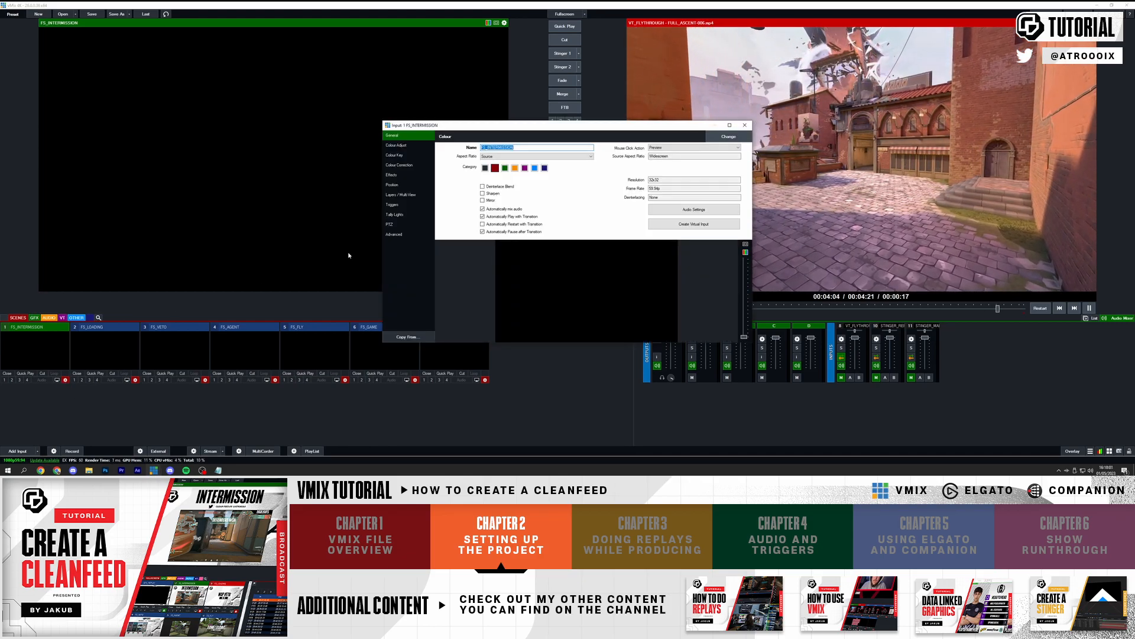
{"action": "left_click", "coordinate": [391, 195]}
{"action": "left_click", "coordinate": [460, 137]}
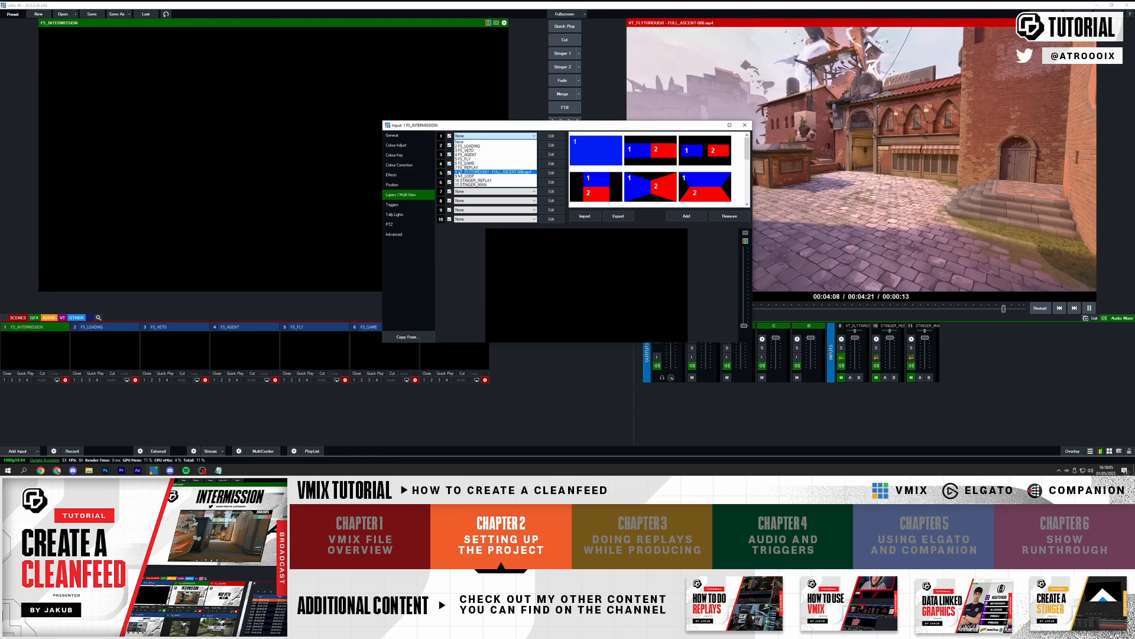
{"action": "left_click", "coordinate": [473, 176]}
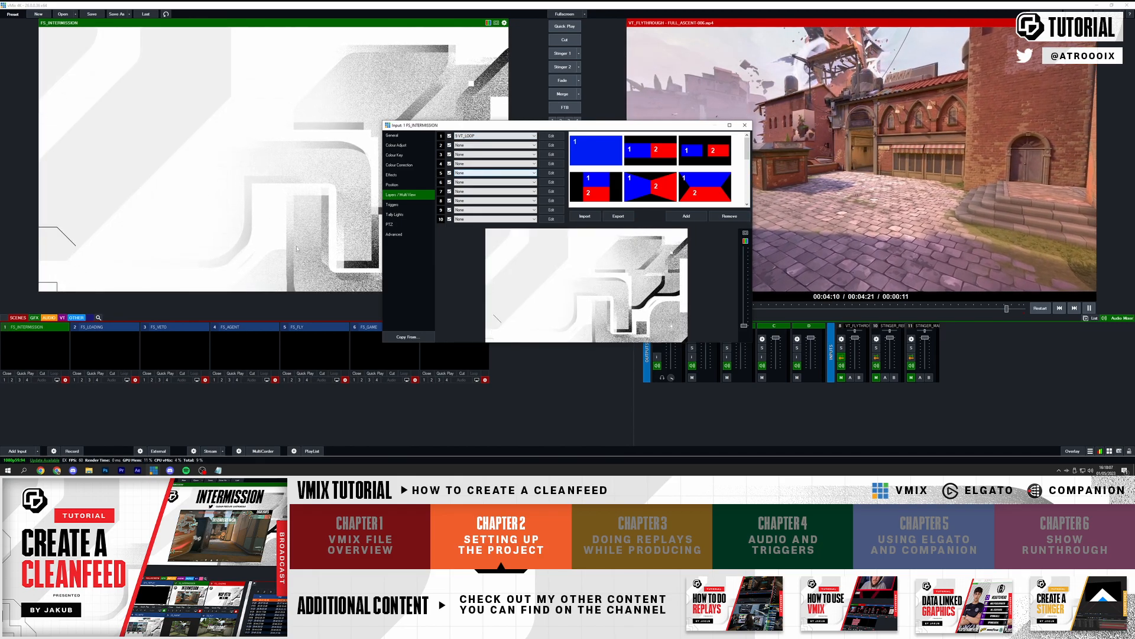
- Copy the Layers / Multi View settings from FS_INTERMISSION into the FS_LOADING scene
{"action": "left_click", "coordinate": [135, 380]}
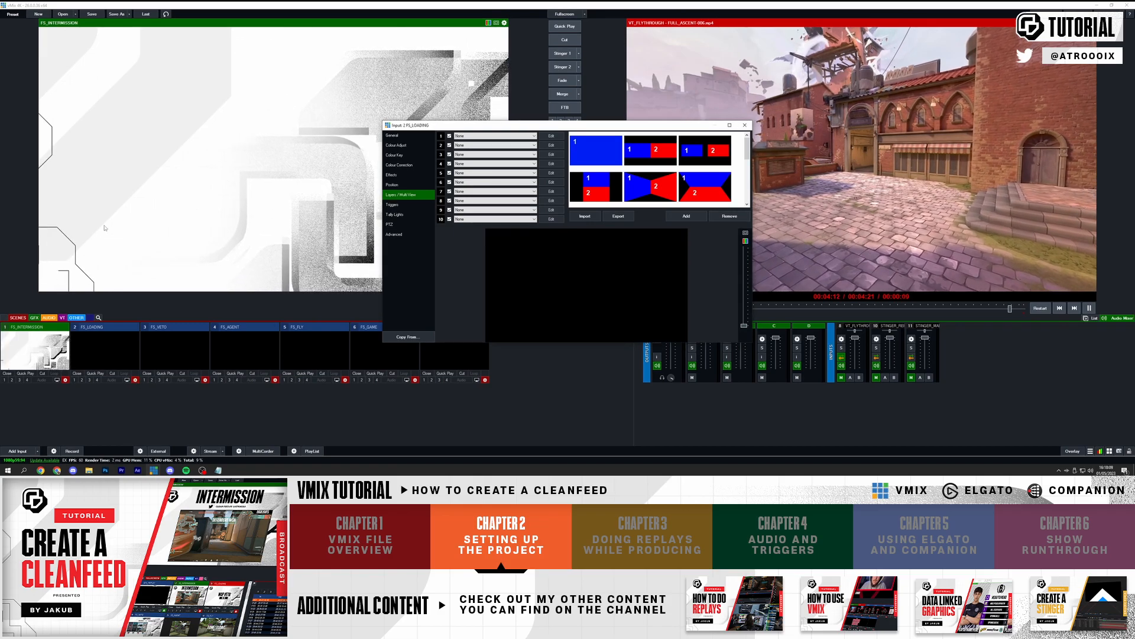
{"action": "left_click", "coordinate": [410, 337]}
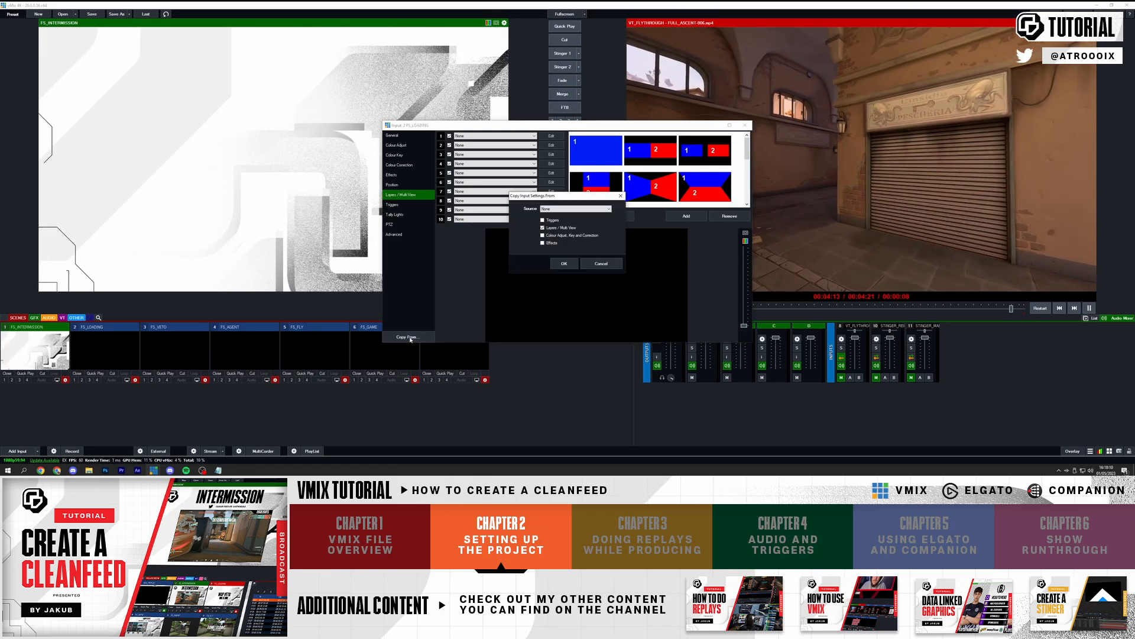
{"action": "left_click", "coordinate": [572, 209]}
{"action": "left_click", "coordinate": [569, 249]}
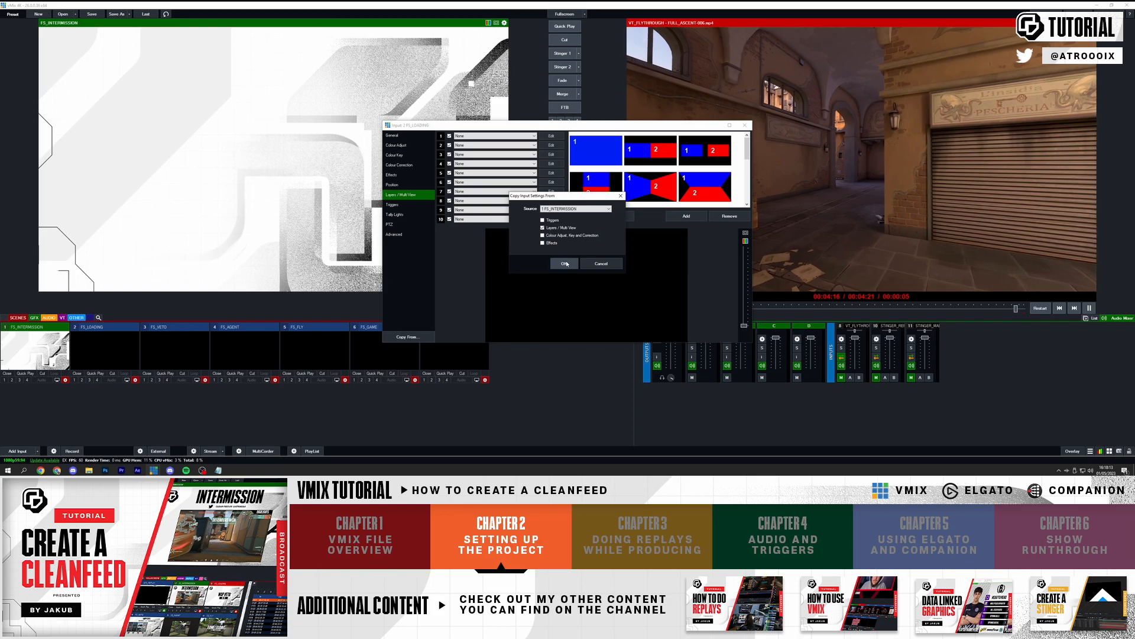
{"action": "left_click", "coordinate": [564, 263]}
- Copy the Layers / Multi View settings from FS_INTERMISSION into the FS_VETO scene
{"action": "left_click", "coordinate": [204, 380]}
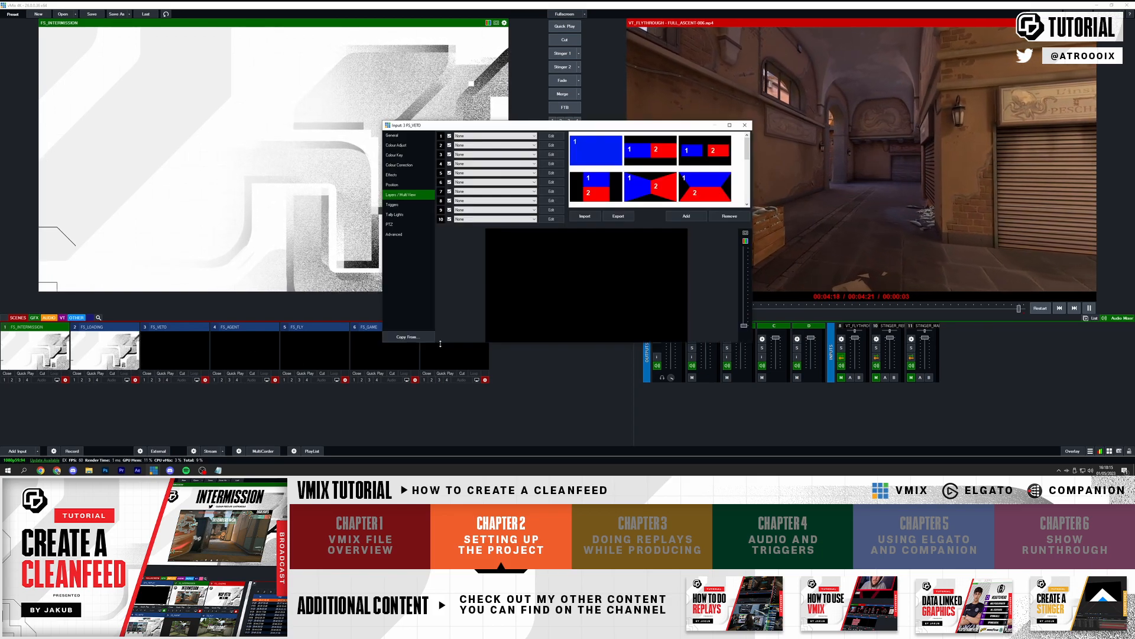
{"action": "left_click", "coordinate": [408, 337]}
{"action": "left_click", "coordinate": [569, 210]}
{"action": "left_click", "coordinate": [569, 249]}
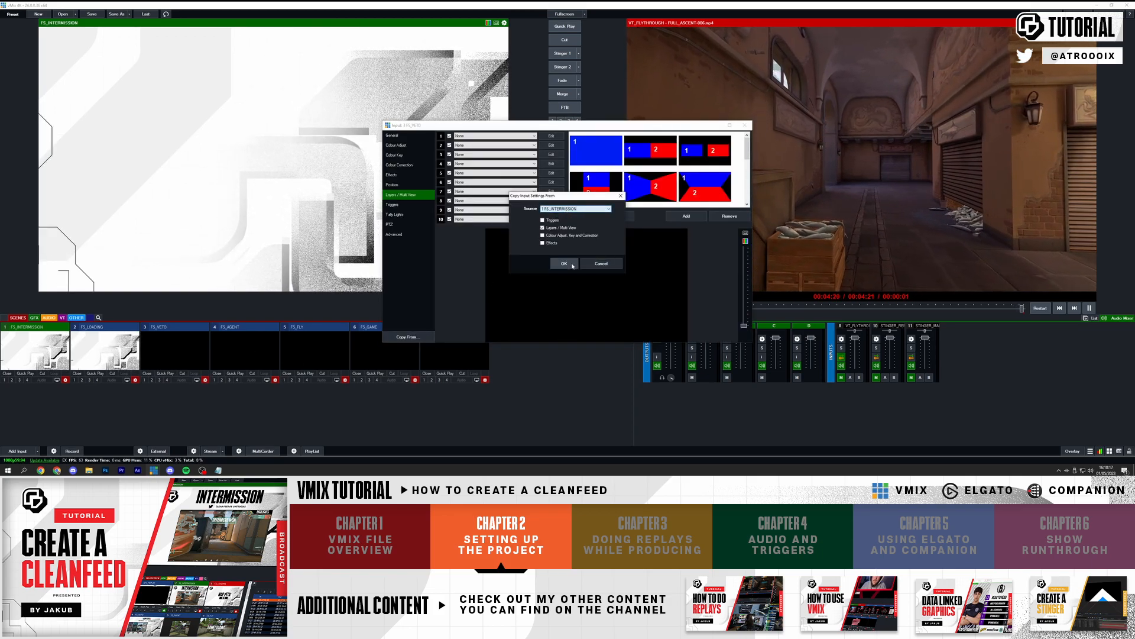
{"action": "left_click", "coordinate": [566, 264]}
- Try copying the Layers / Multi View settings from another scene into FS_AGENT, and clear its first layer again
{"action": "left_click", "coordinate": [276, 379]}
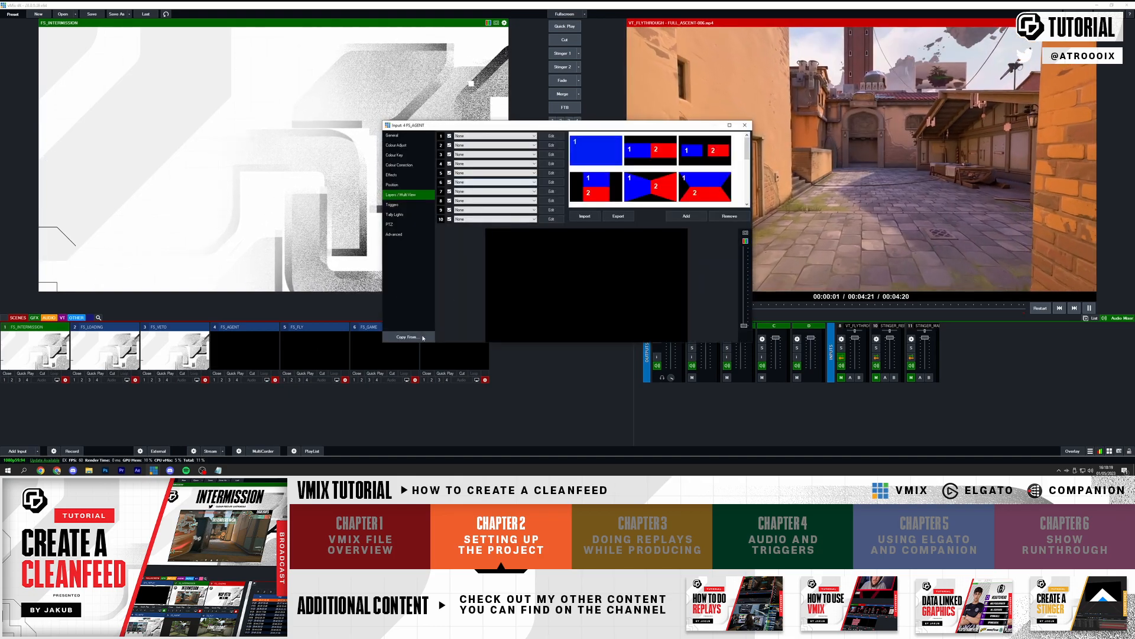
{"action": "left_click", "coordinate": [408, 337]}
{"action": "left_click", "coordinate": [561, 208]}
{"action": "left_click", "coordinate": [562, 225]}
{"action": "left_click", "coordinate": [564, 264]}
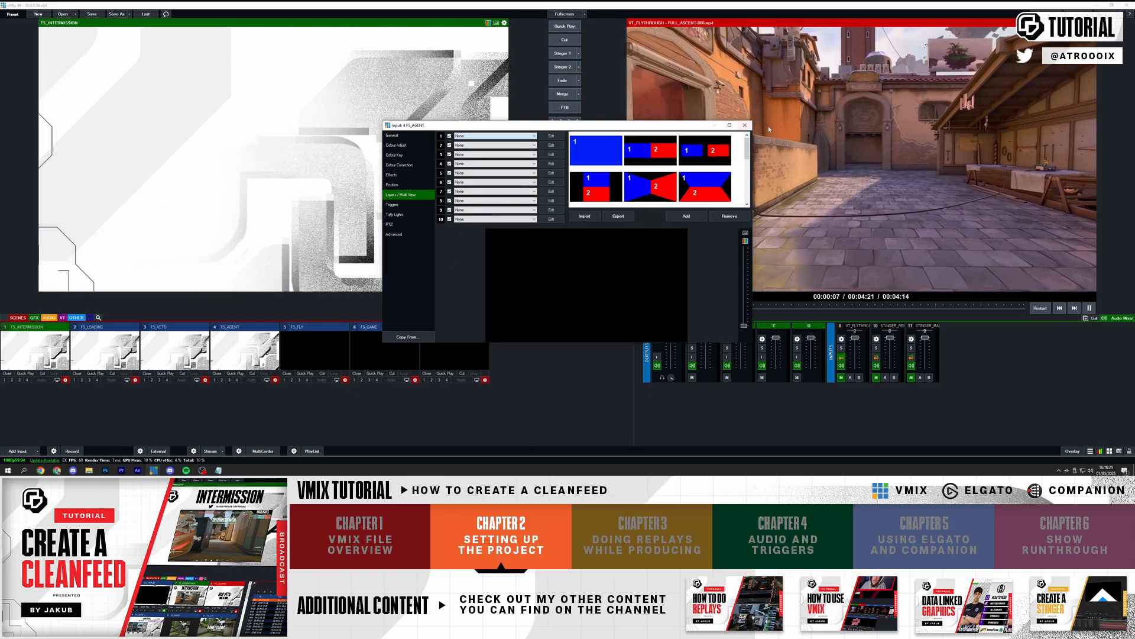
{"action": "left_click", "coordinate": [745, 124]}
- Preview the FS_LOADING, FS_VETO and FS_INTERMISSION scenes to check their looping background
{"action": "left_click", "coordinate": [119, 349]}
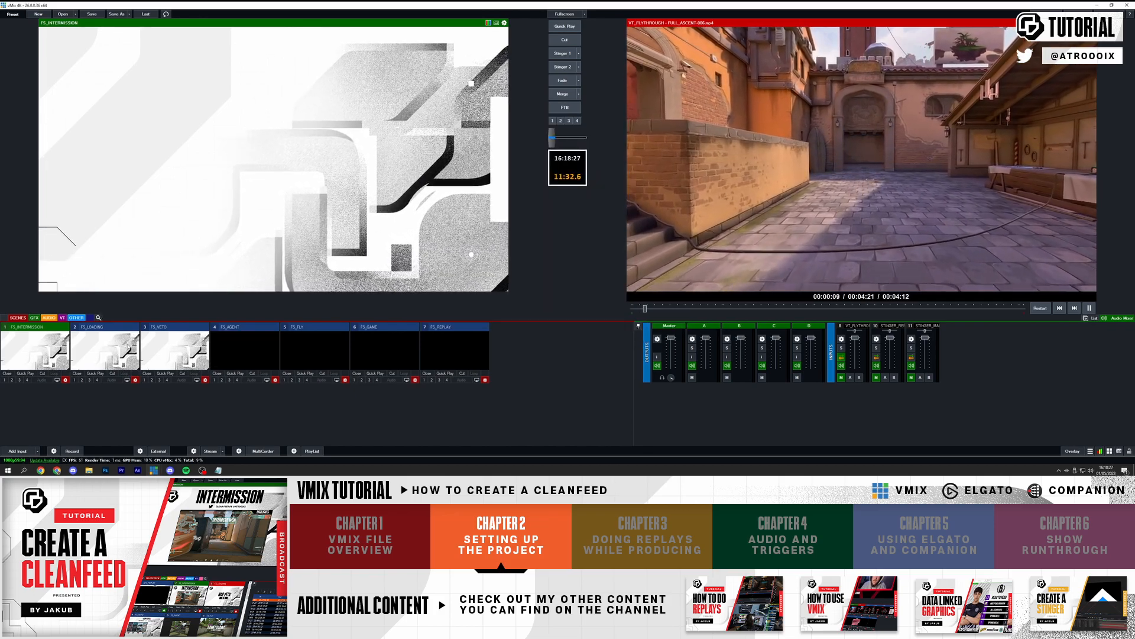
{"action": "left_click", "coordinate": [165, 349]}
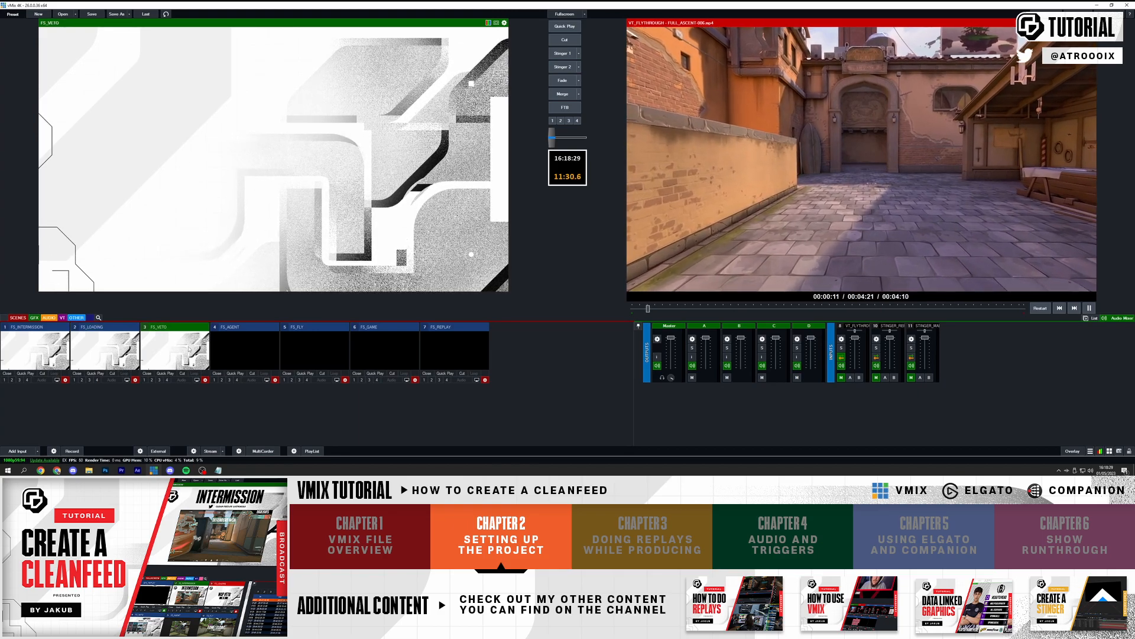
{"action": "left_click", "coordinate": [35, 349]}
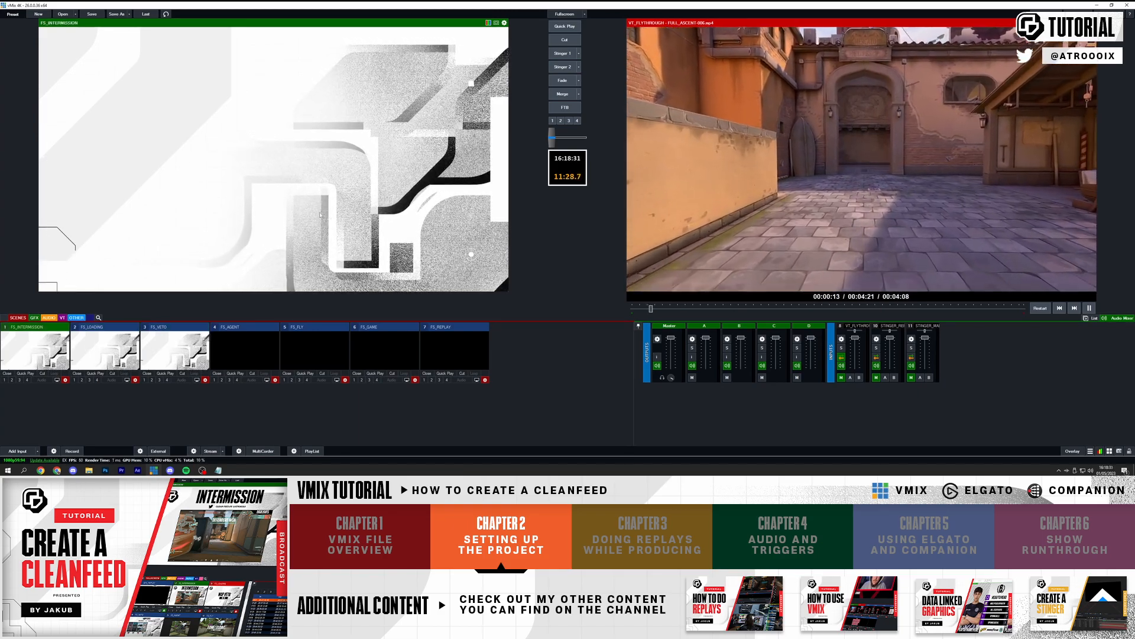
- Arrange the Watch Party folder and the Notepad name list side by side, and select the GFX_INTERMISSION line
{"action": "left_click", "coordinate": [89, 470]}
{"action": "left_click", "coordinate": [647, 259]}
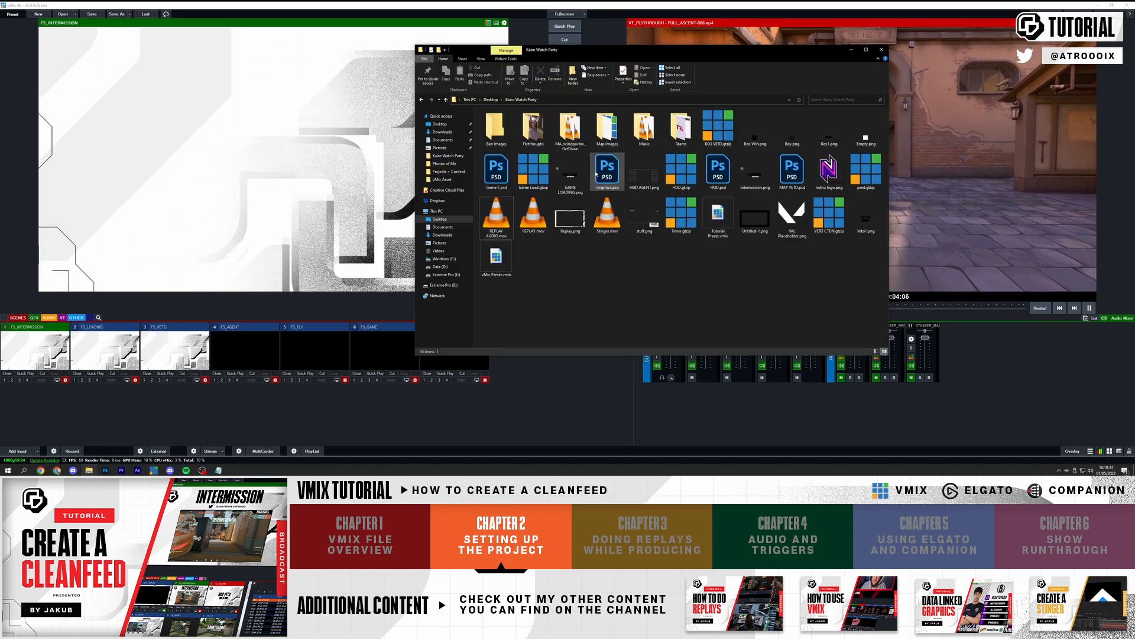
{"action": "left_click", "coordinate": [218, 470]}
{"action": "left_click_drag", "start_coordinate": [794, 52], "coordinate": [851, 52]}
{"action": "left_click_drag", "start_coordinate": [723, 50], "coordinate": [564, 98]}
{"action": "left_click", "coordinate": [896, 137]}
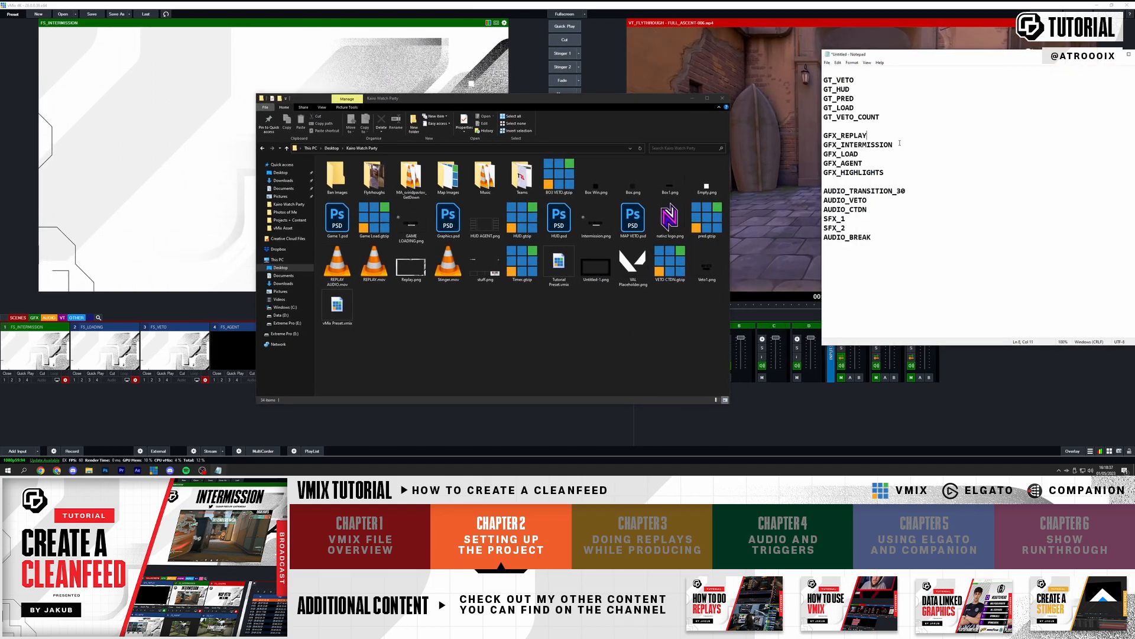
{"action": "left_click_drag", "start_coordinate": [897, 143], "coordinate": [824, 144]}
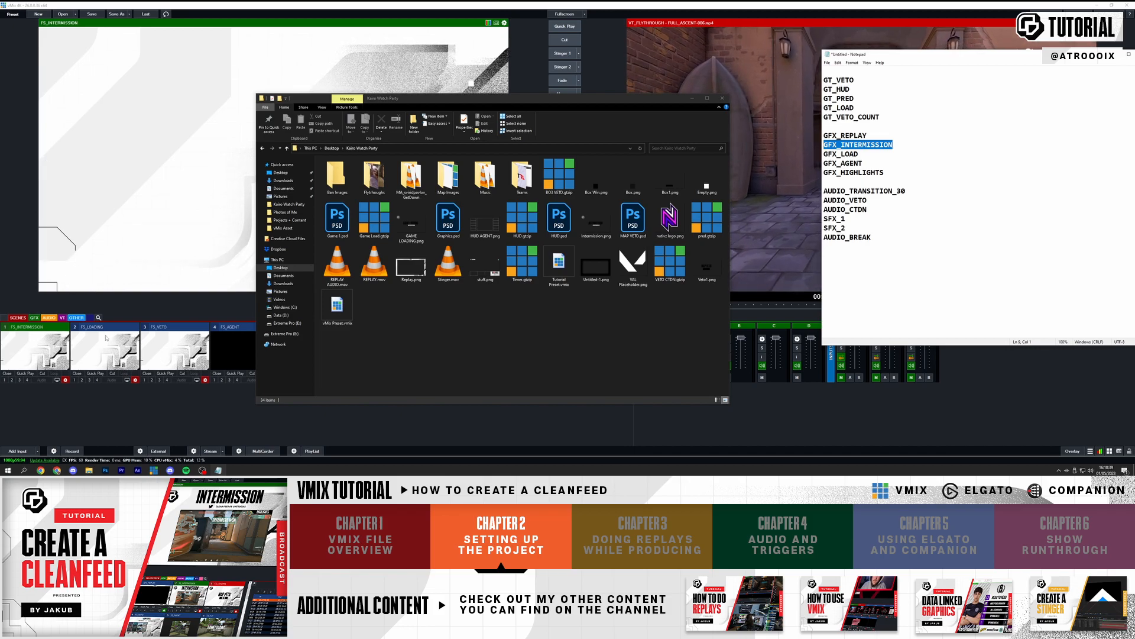
- Import Intermission.png from the Watch Party folder as a vMix input and rename it GFX_INTERMISSION
{"action": "left_click_drag", "start_coordinate": [713, 307], "coordinate": [356, 187]}
{"action": "left_click", "coordinate": [594, 239]}
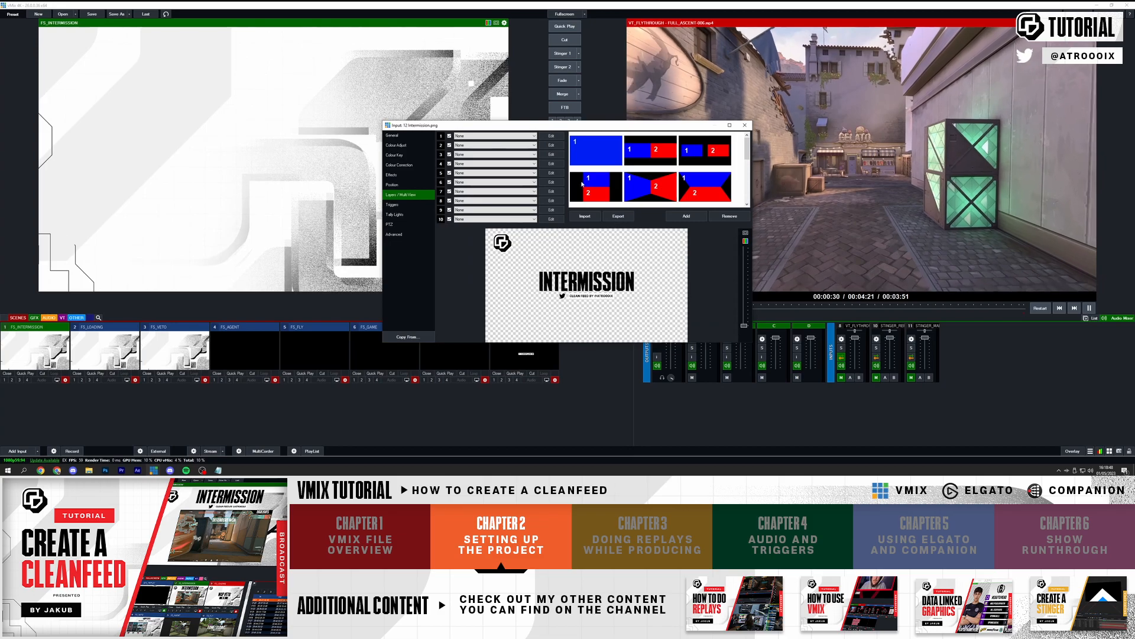
{"action": "left_click", "coordinate": [392, 134]}
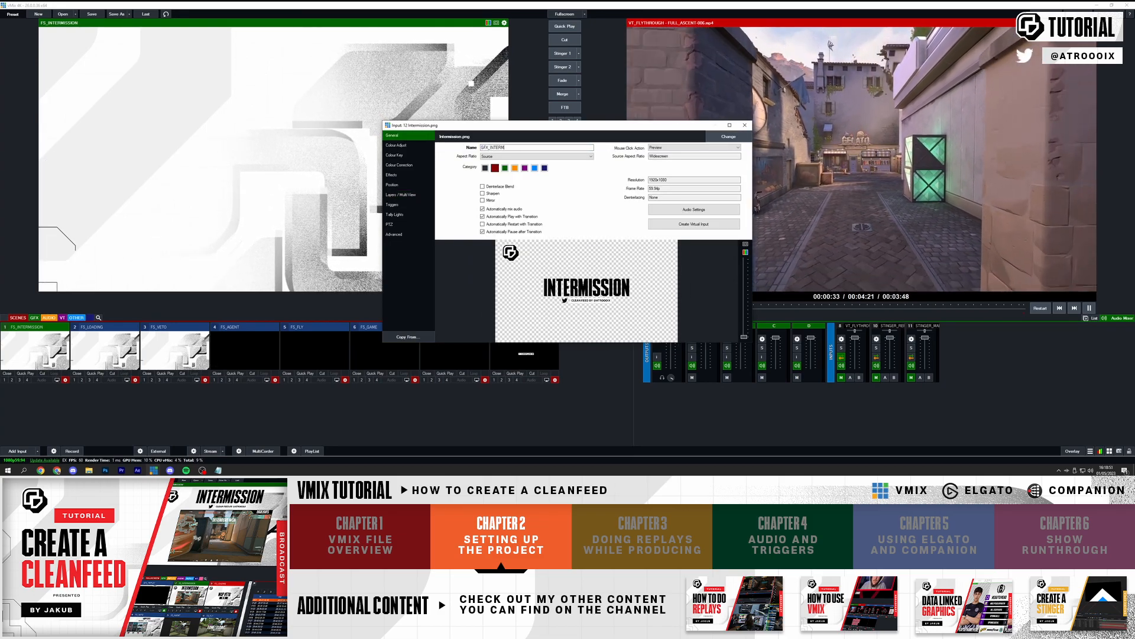
{"action": "left_click", "coordinate": [745, 124]}
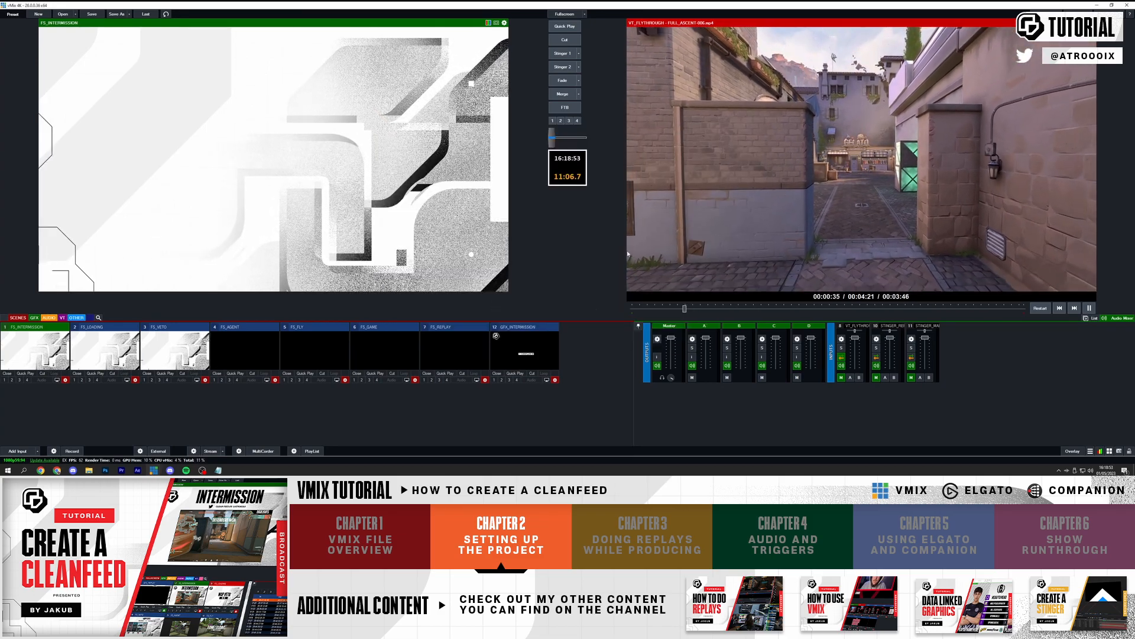
- Put the GFX_INTERMISSION input in the GFX category and return to showing the SCENES inputs
{"action": "left_click_drag", "start_coordinate": [37, 319], "coordinate": [34, 317]}
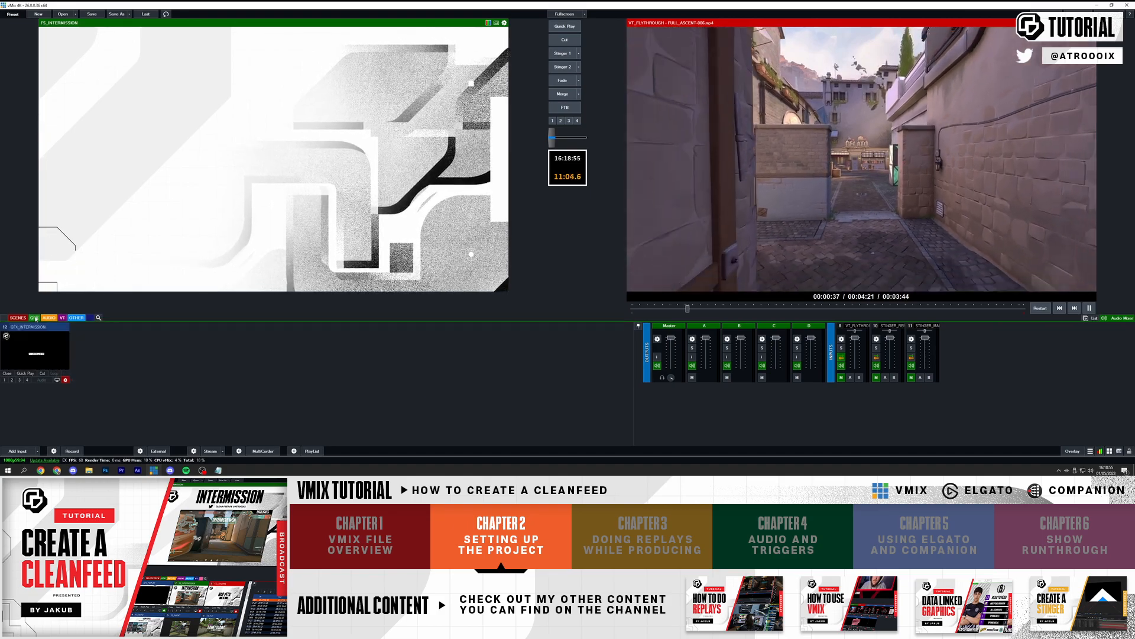
{"action": "left_click", "coordinate": [34, 318]}
{"action": "left_click", "coordinate": [18, 317]}
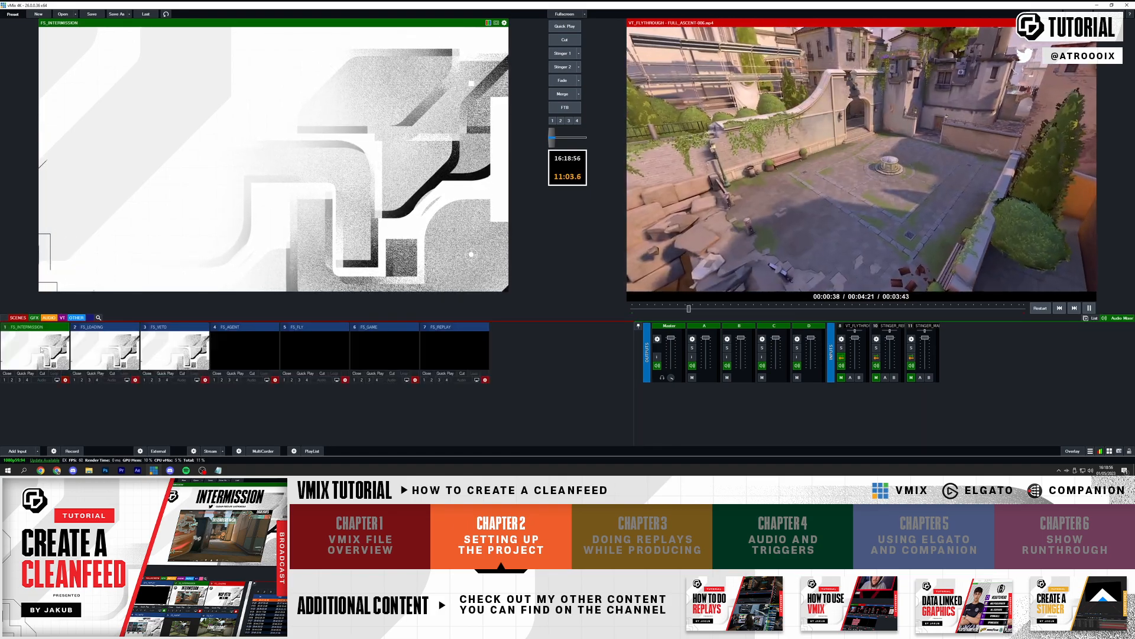
- Add GFX_INTERMISSION as layer 4 of the FS_INTERMISSION scene
{"action": "left_click", "coordinate": [65, 379]}
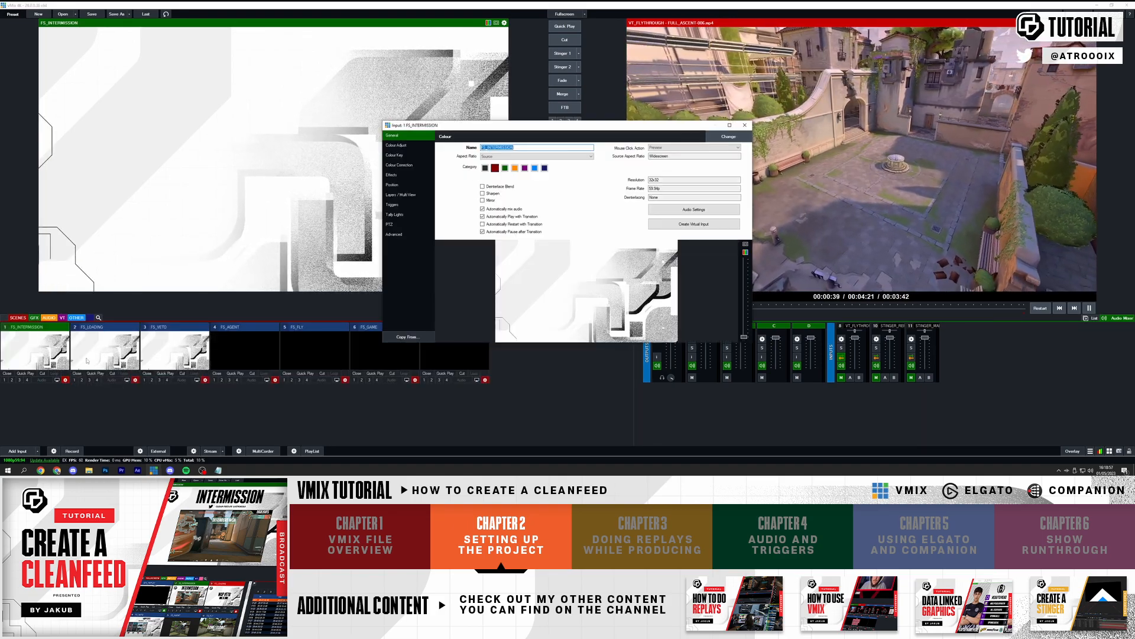
{"action": "left_click", "coordinate": [410, 194]}
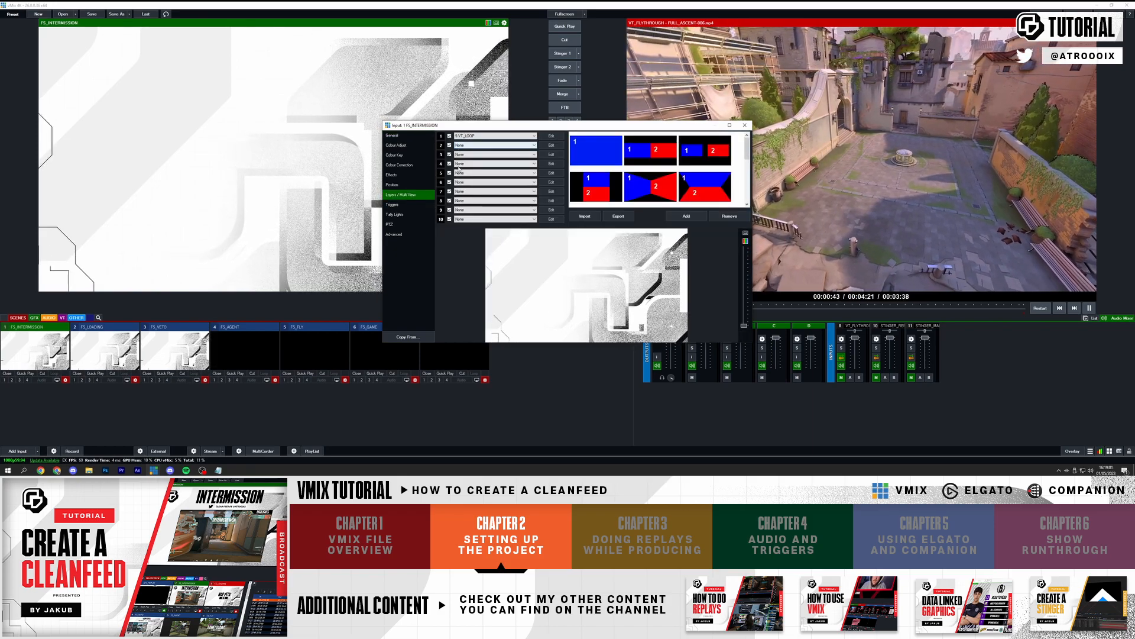
{"action": "left_click", "coordinate": [481, 216]}
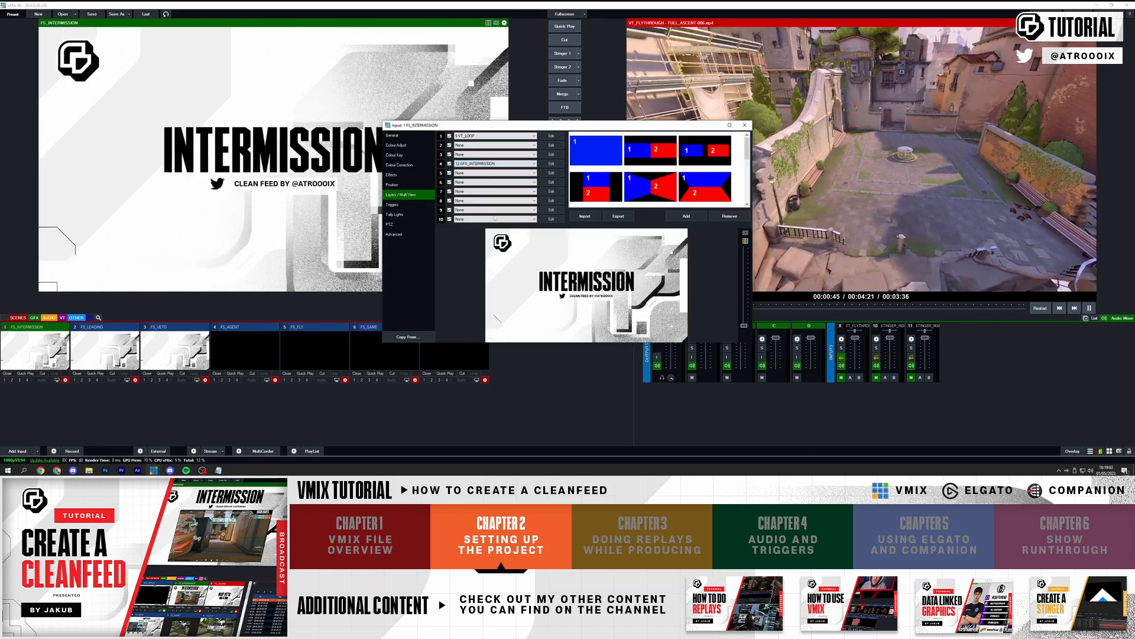
{"action": "left_click", "coordinate": [745, 125]}
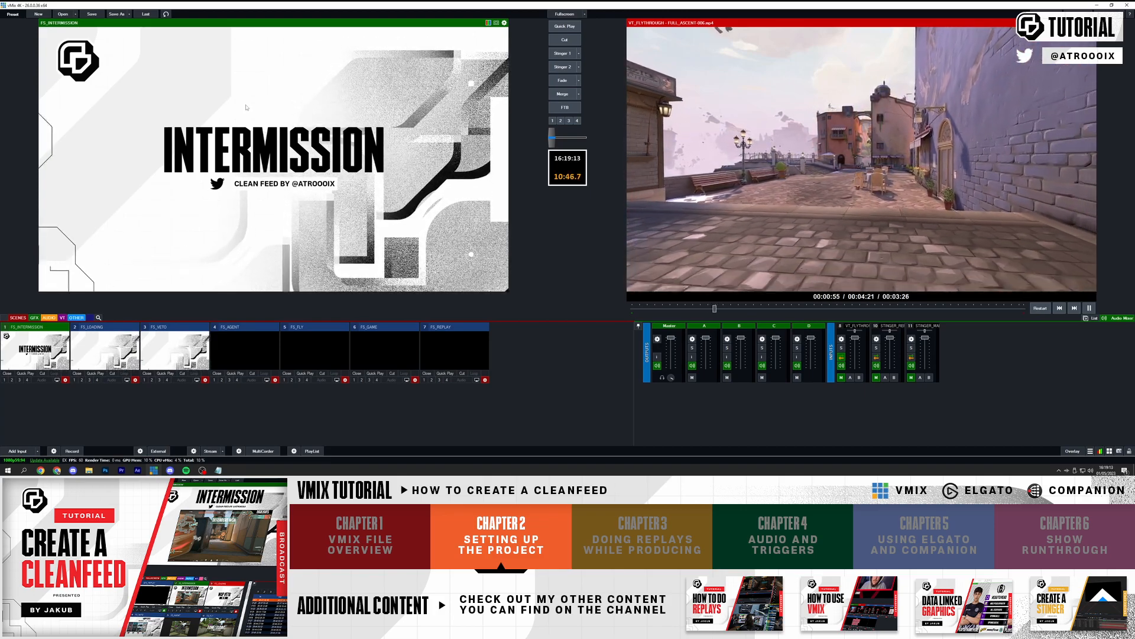
- Import the map1 Camera1 video clip from the Desktop as an input, rename it VT_HIGHLIGHTS and turn on looping for it
{"action": "left_click", "coordinate": [89, 471]}
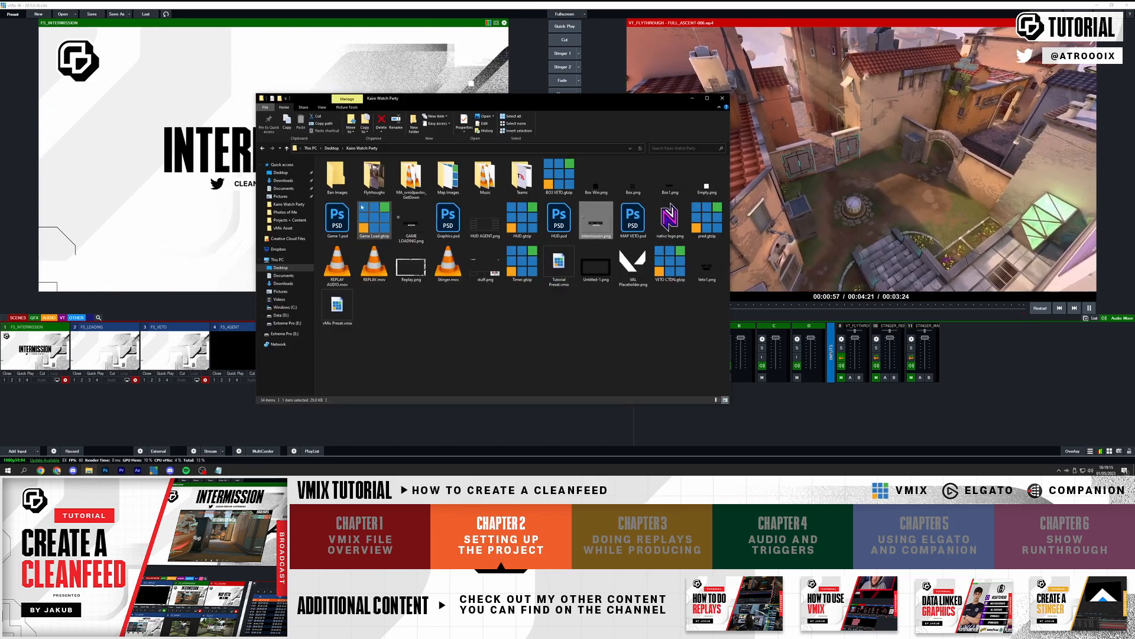
{"action": "left_click", "coordinate": [292, 173]}
{"action": "left_click_drag", "start_coordinate": [558, 184], "coordinate": [571, 186]}
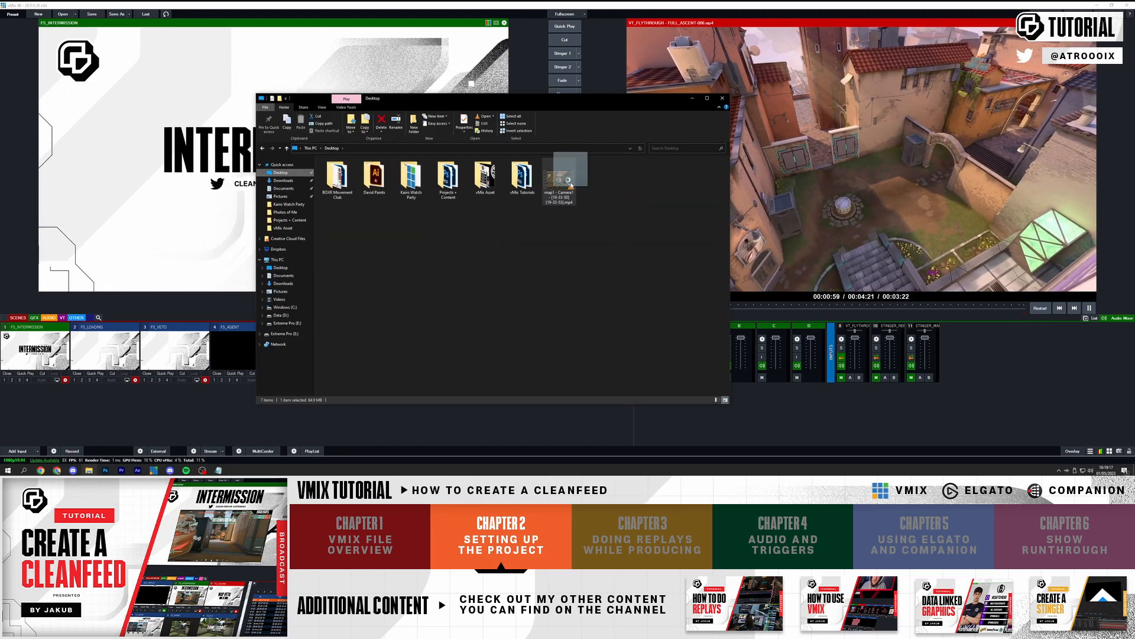
{"action": "left_click_drag", "start_coordinate": [127, 424], "coordinate": [306, 405]}
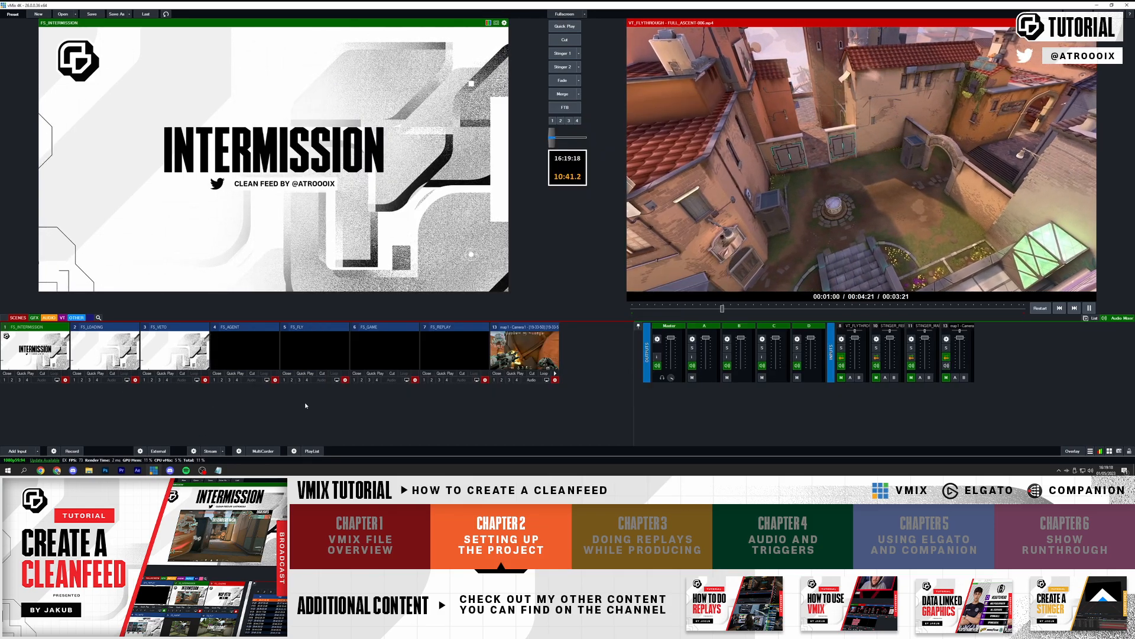
{"action": "left_click", "coordinate": [554, 381]}
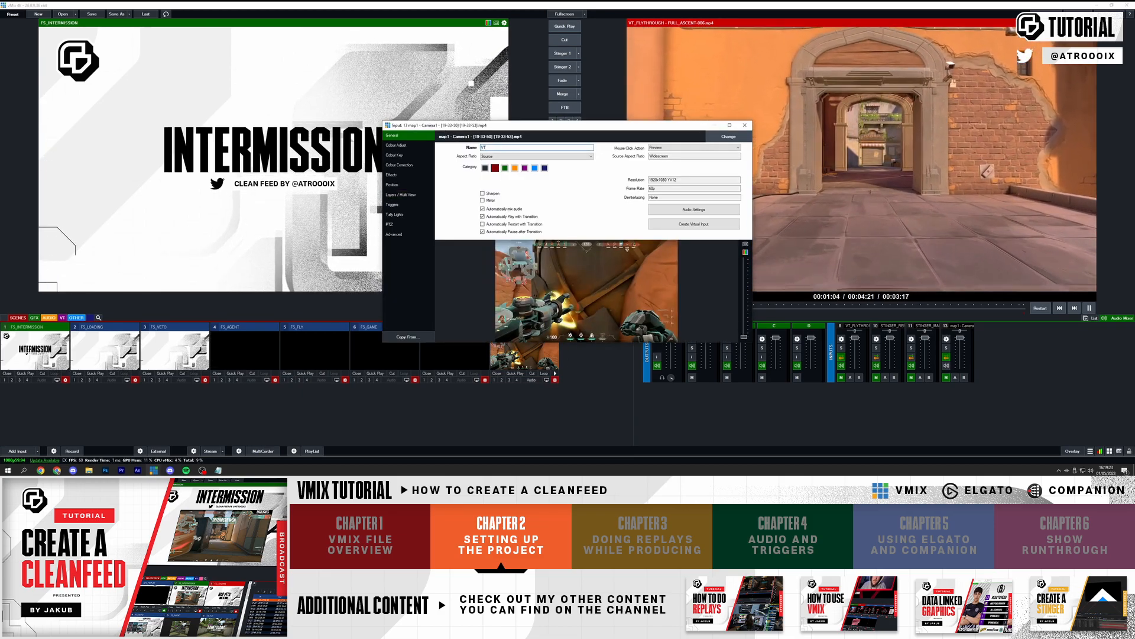
{"action": "left_click", "coordinate": [745, 124]}
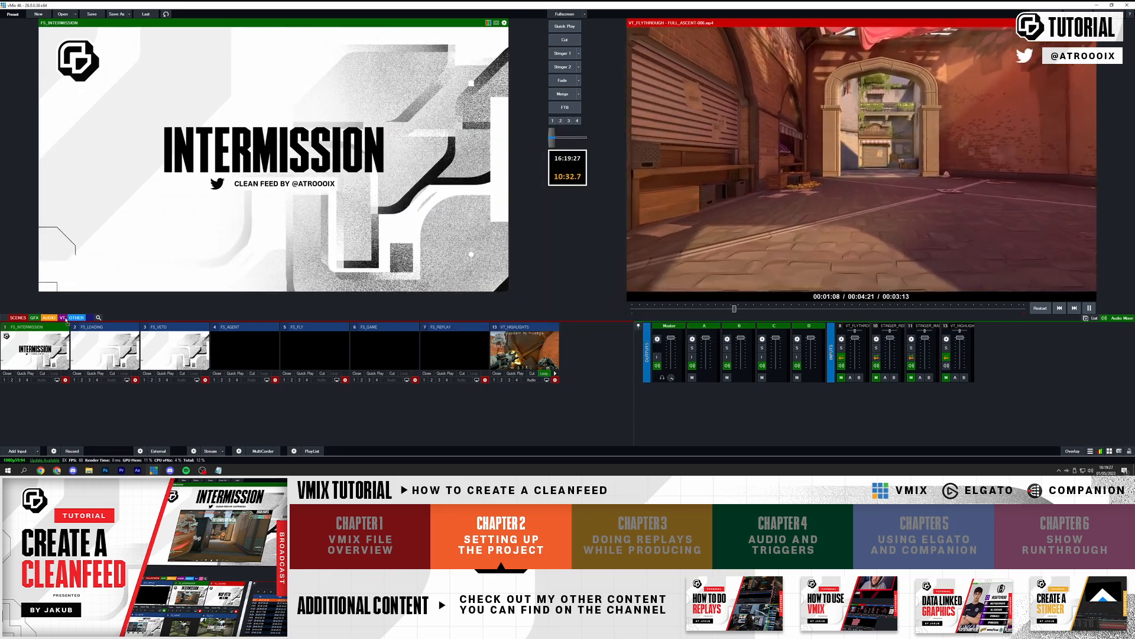
- Add VT_HIGHLIGHTS as layer 2 of the FS_INTERMISSION scene and shrink it to a zoom of about 0.69
{"action": "left_click", "coordinate": [18, 318]}
{"action": "left_click", "coordinate": [65, 380]}
{"action": "left_click", "coordinate": [398, 196]}
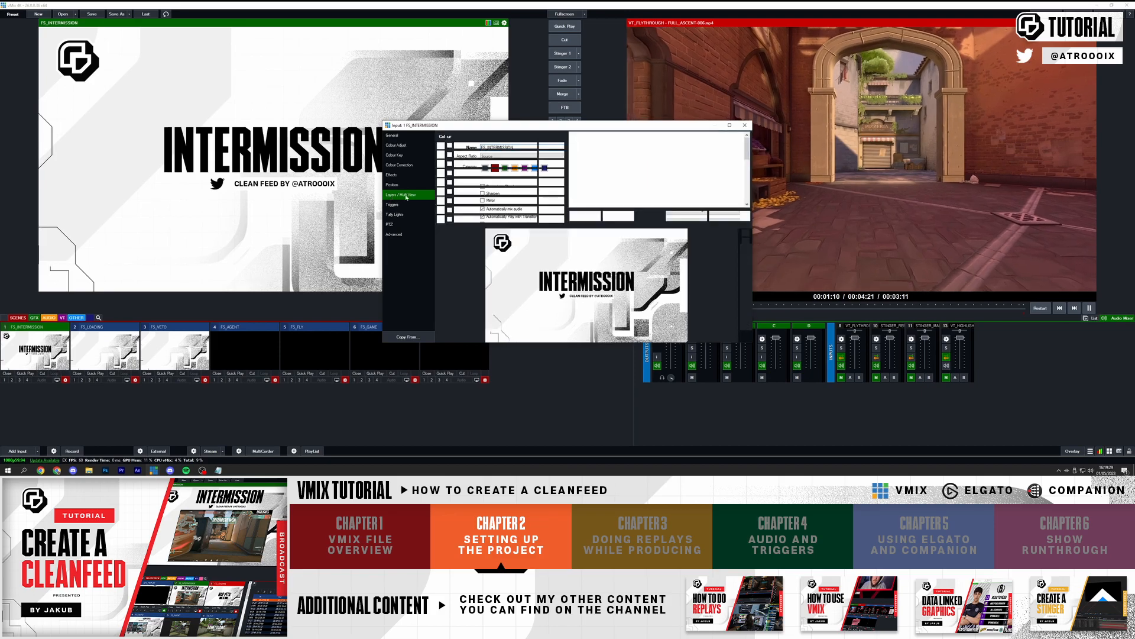
{"action": "left_click", "coordinate": [466, 148]}
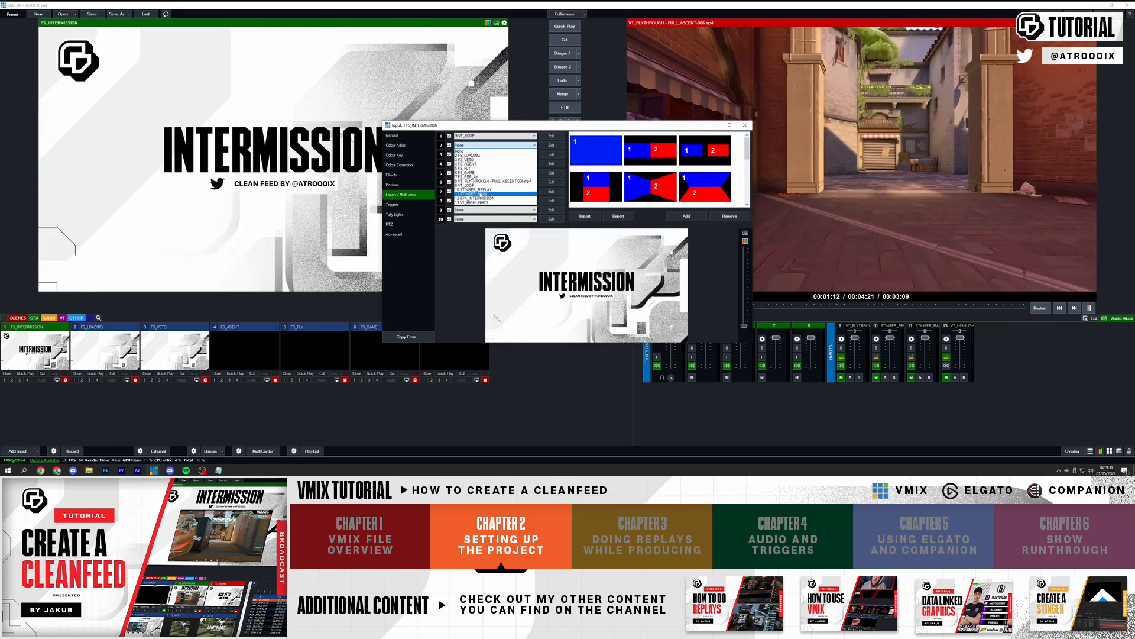
{"action": "left_click", "coordinate": [481, 203]}
{"action": "left_click", "coordinate": [550, 145]}
{"action": "left_click_drag", "start_coordinate": [511, 146], "coordinate": [501, 148]}
{"action": "left_click", "coordinate": [420, 195]}
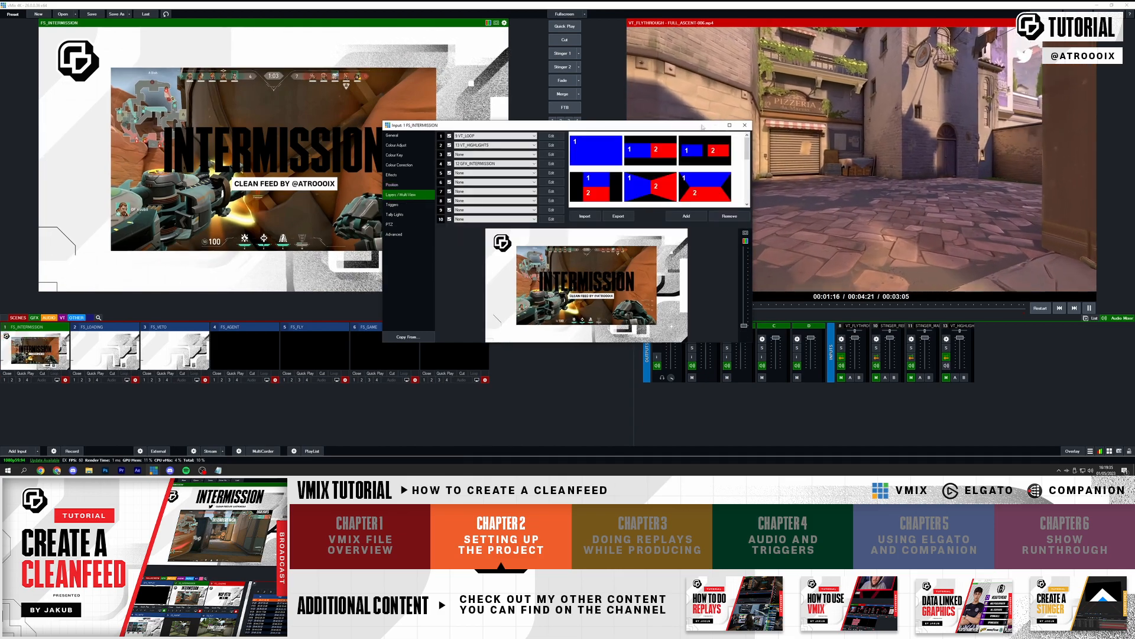
{"action": "left_click", "coordinate": [745, 125]}
- Examine the graphics files in the Watch Party folder on the Desktop, including Untitled-1.png and stuff.png
{"action": "left_click", "coordinate": [89, 470]}
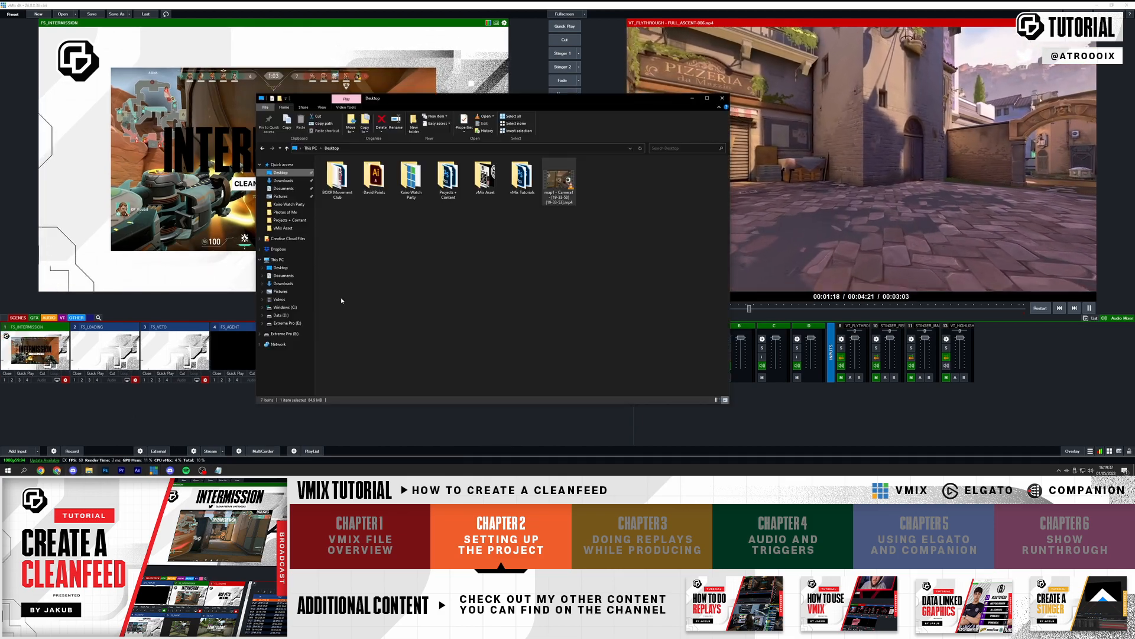
{"action": "left_click", "coordinate": [340, 227]}
{"action": "double_click", "coordinate": [411, 177]}
{"action": "left_click", "coordinate": [514, 268]}
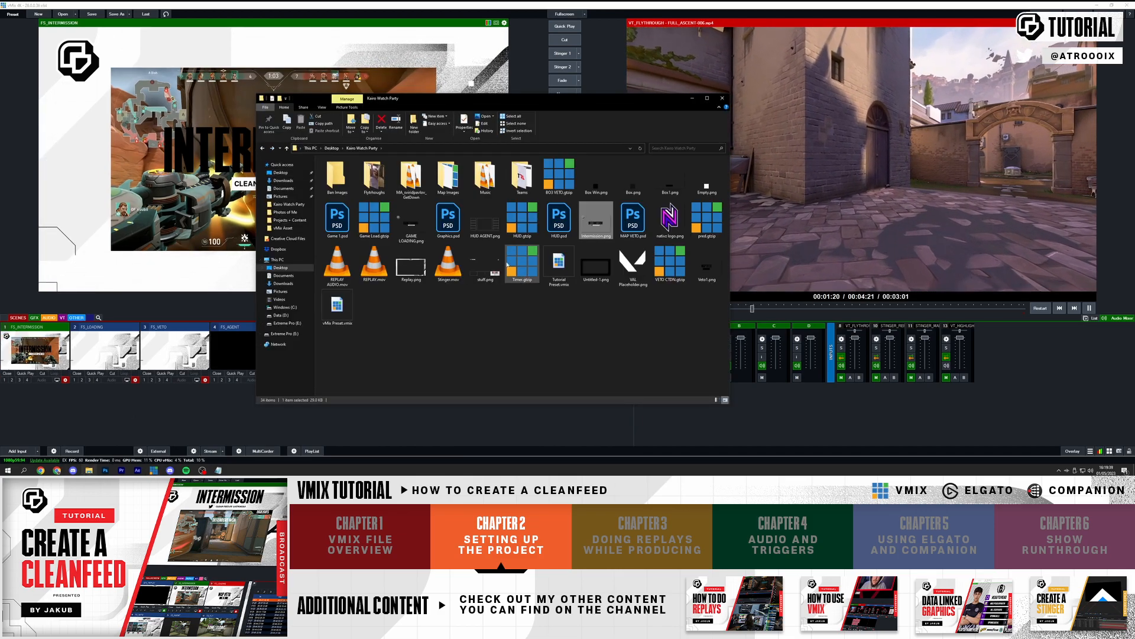
{"action": "left_click", "coordinate": [598, 269]}
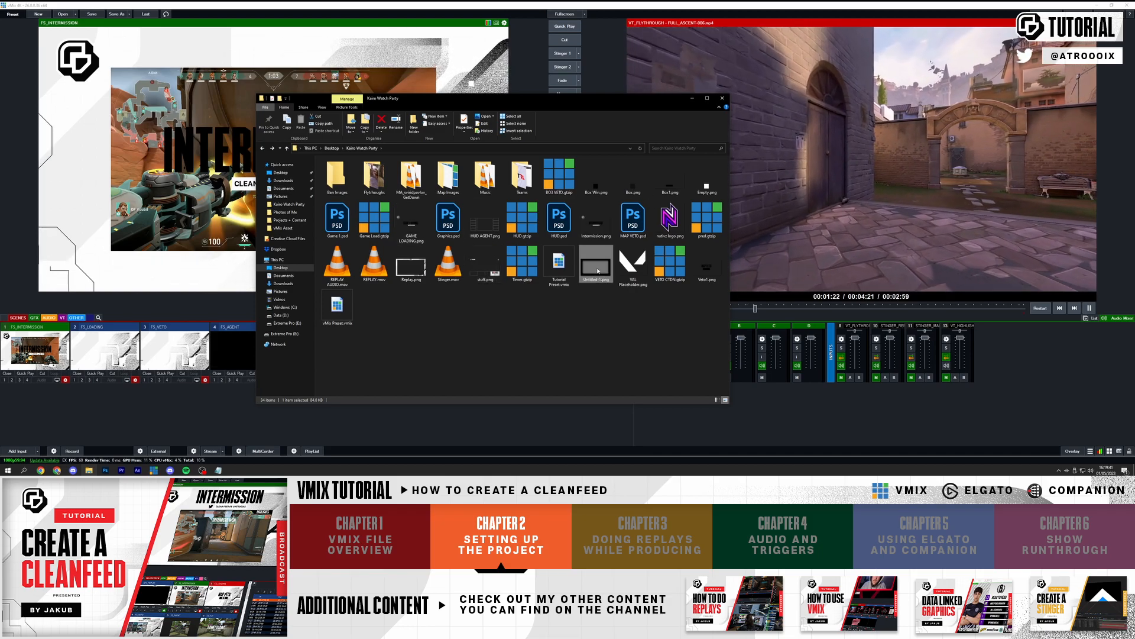
{"action": "left_click", "coordinate": [483, 272]}
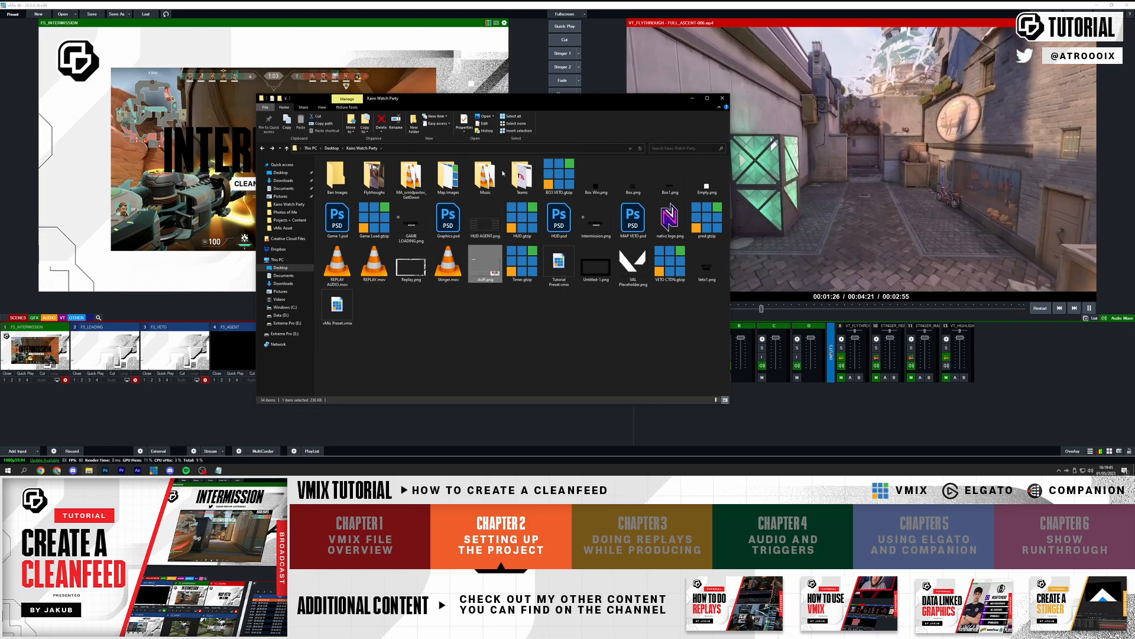
{"action": "left_click", "coordinate": [209, 390]}
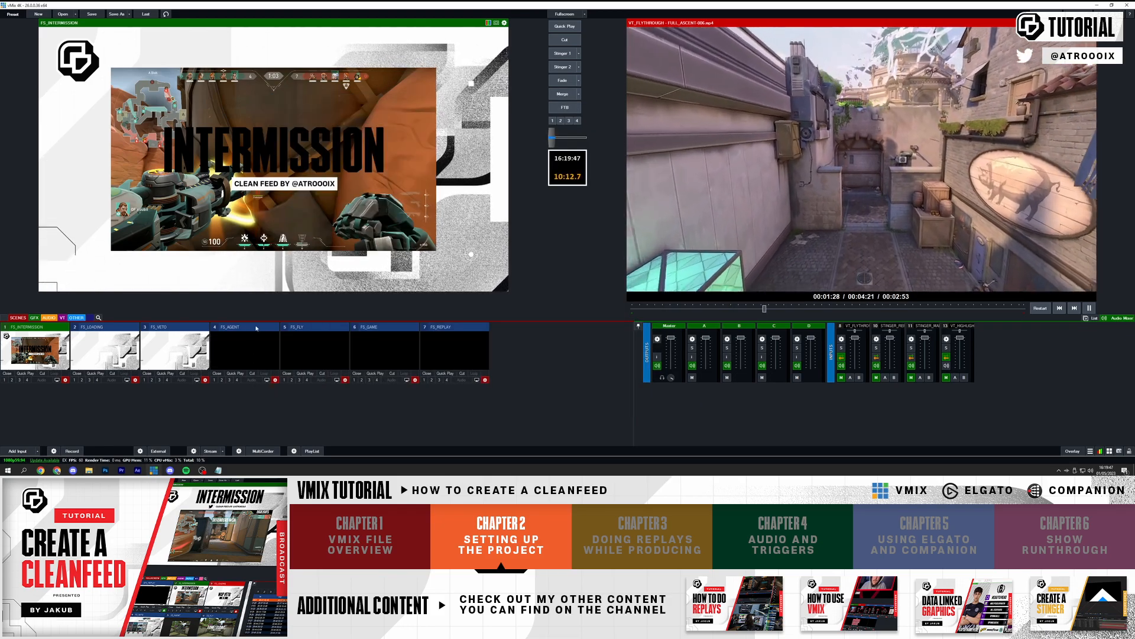
- Set the zoom of the VT_HIGHLIGHTS layer in FS_INTERMISSION to 0.7 and shift the layer down with a Pan Y of about -0.13
{"action": "left_click", "coordinate": [65, 380]}
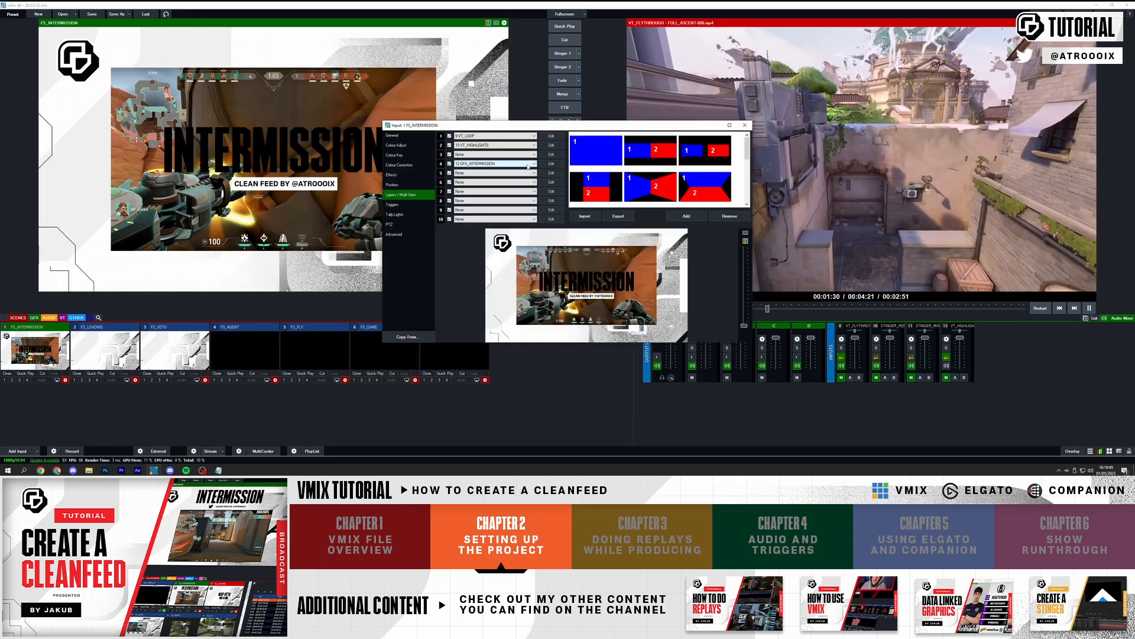
{"action": "left_click", "coordinate": [550, 146]}
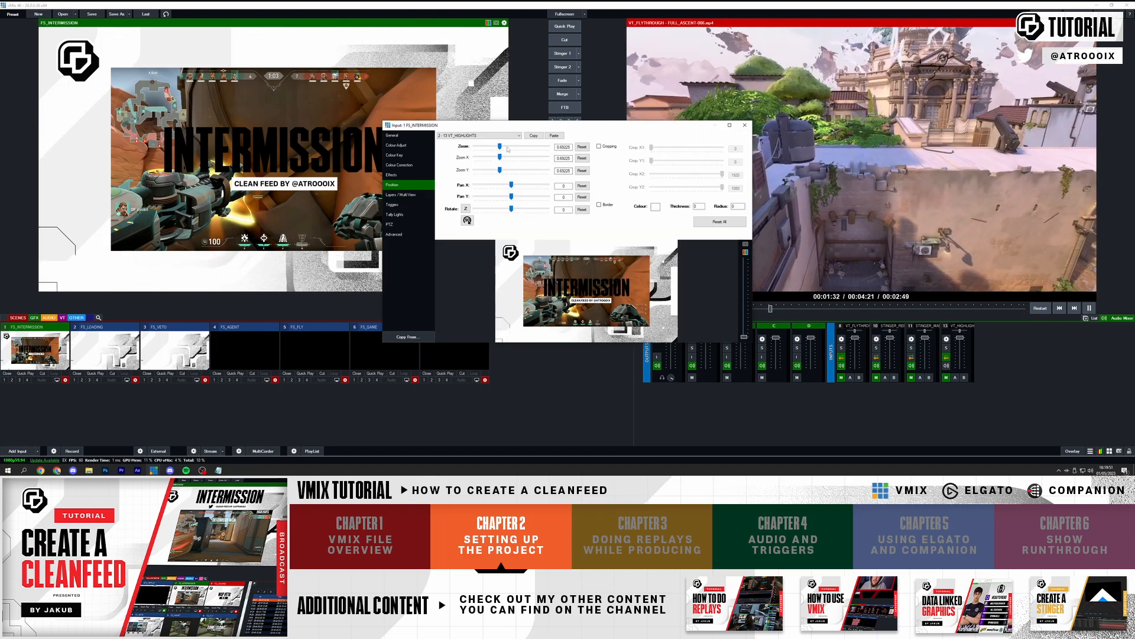
{"action": "type", "text": "0.5"}
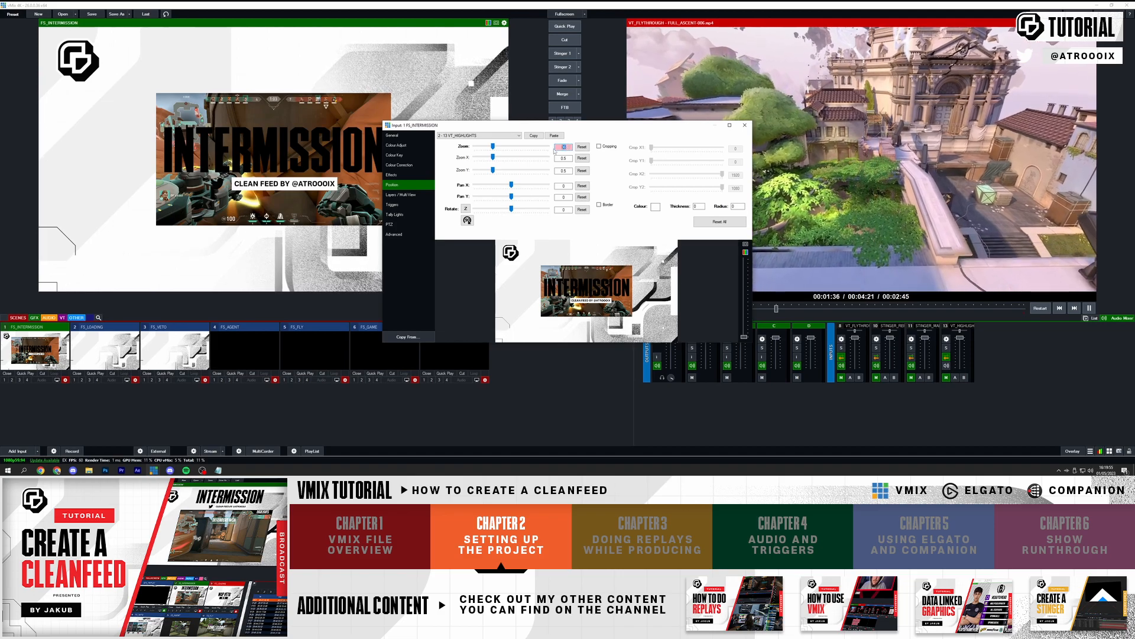
{"action": "type", "text": "0.6"}
{"action": "type", "text": "1"}
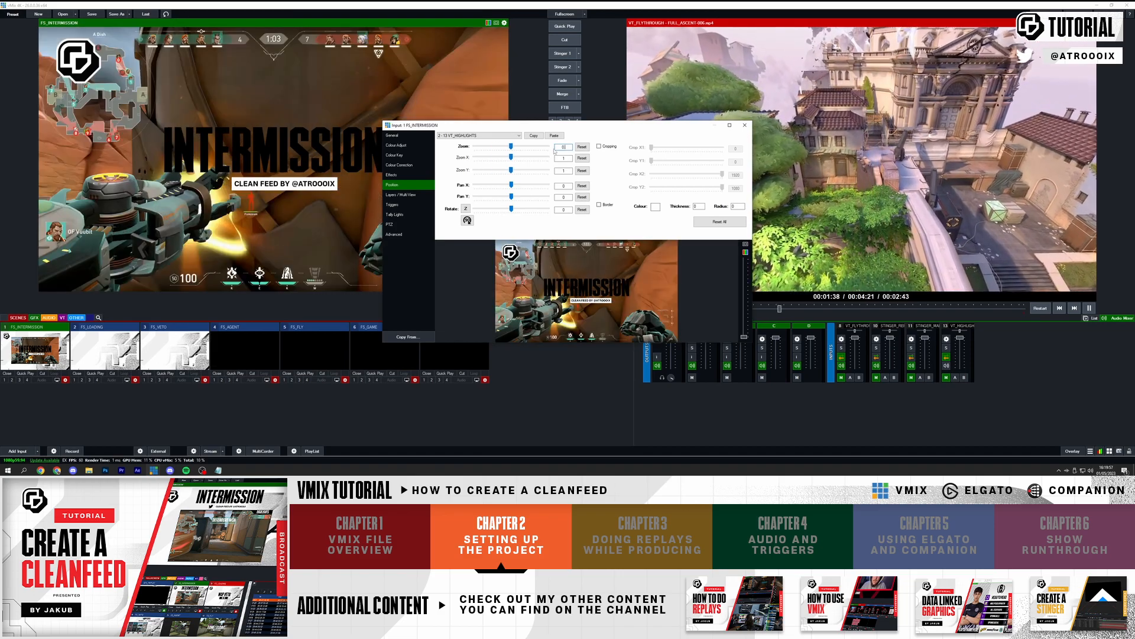
{"action": "type", "text": "0.7"}
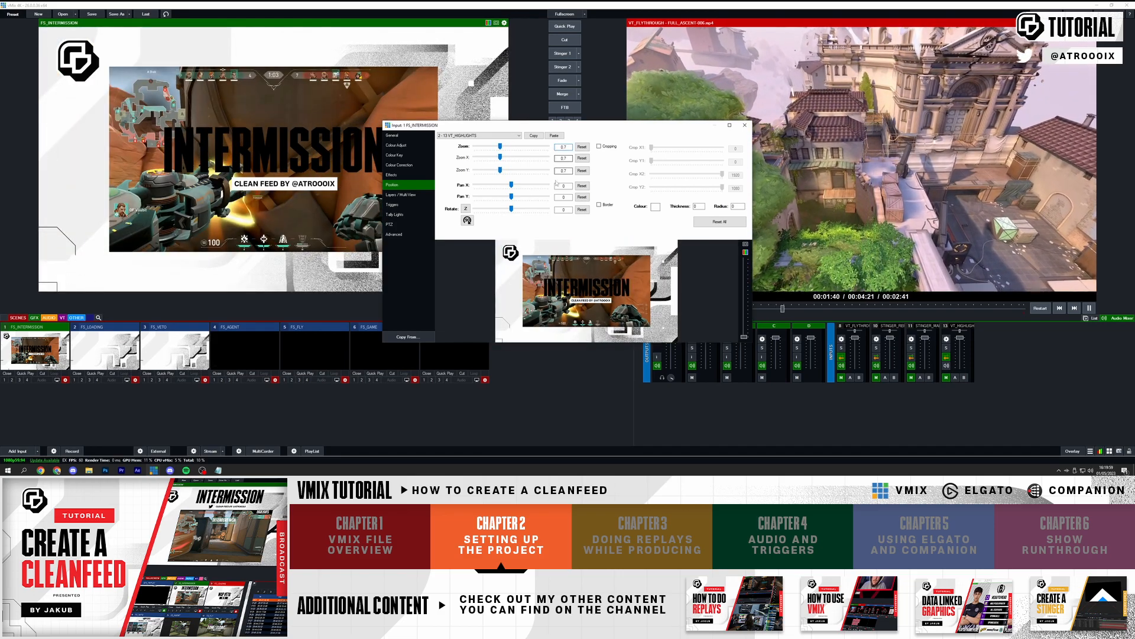
{"action": "left_click_drag", "start_coordinate": [510, 197], "coordinate": [509, 197]}
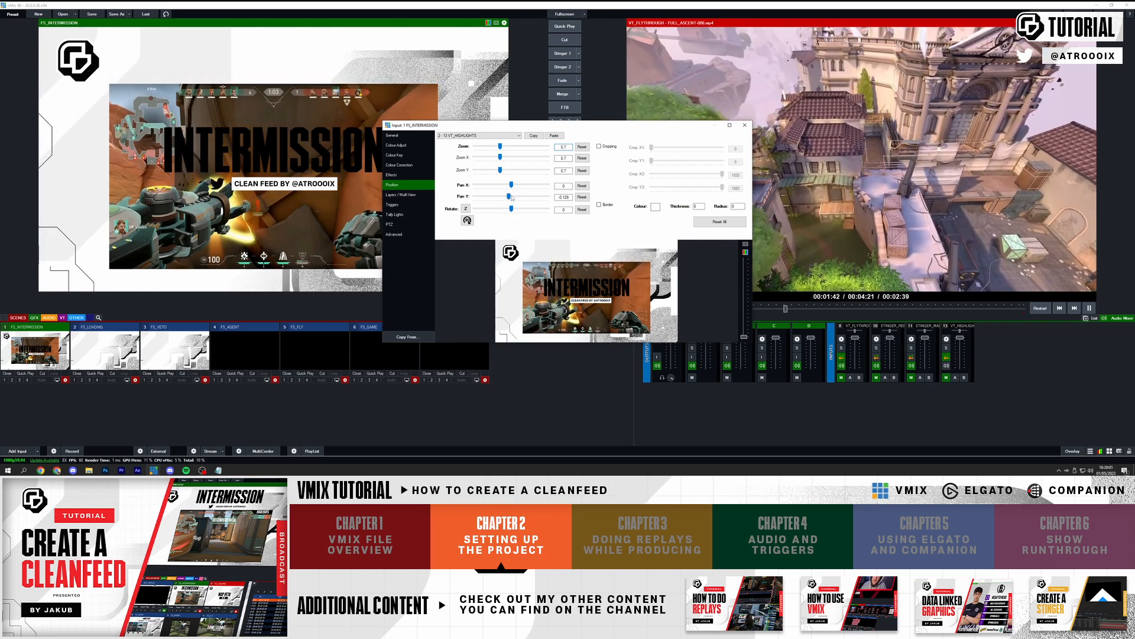
{"action": "left_click", "coordinate": [420, 194]}
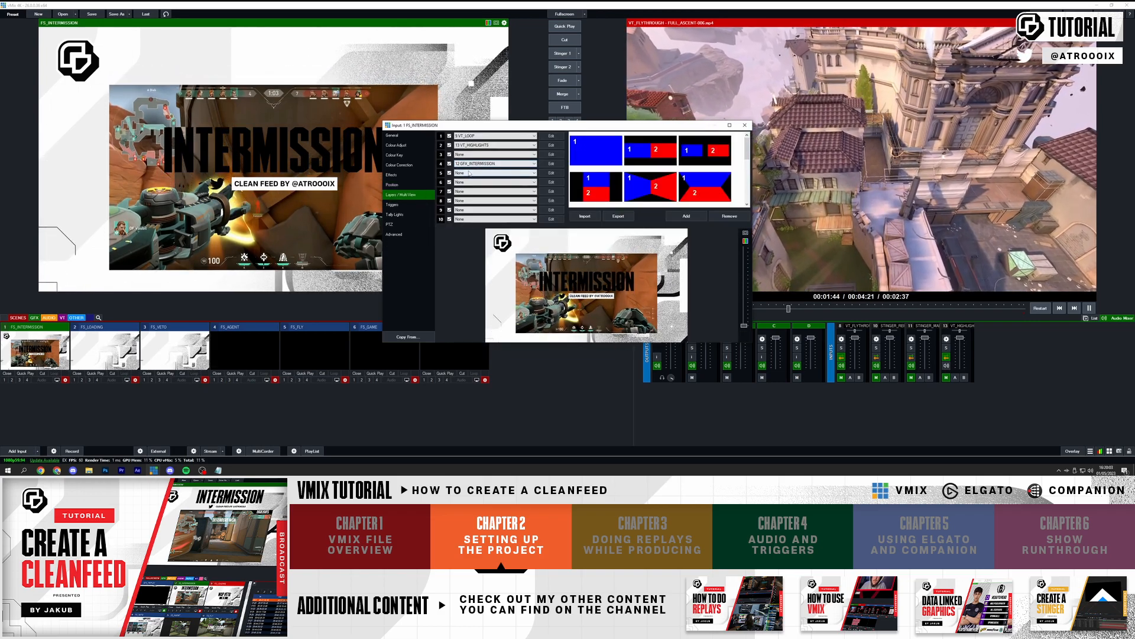
- Add GFX_INTERMISSION again as layer 5 and raise the layer 4 copy to a Pan Y of about 0.65, above the highlights video
{"action": "left_click", "coordinate": [470, 173]}
{"action": "left_click", "coordinate": [470, 226]}
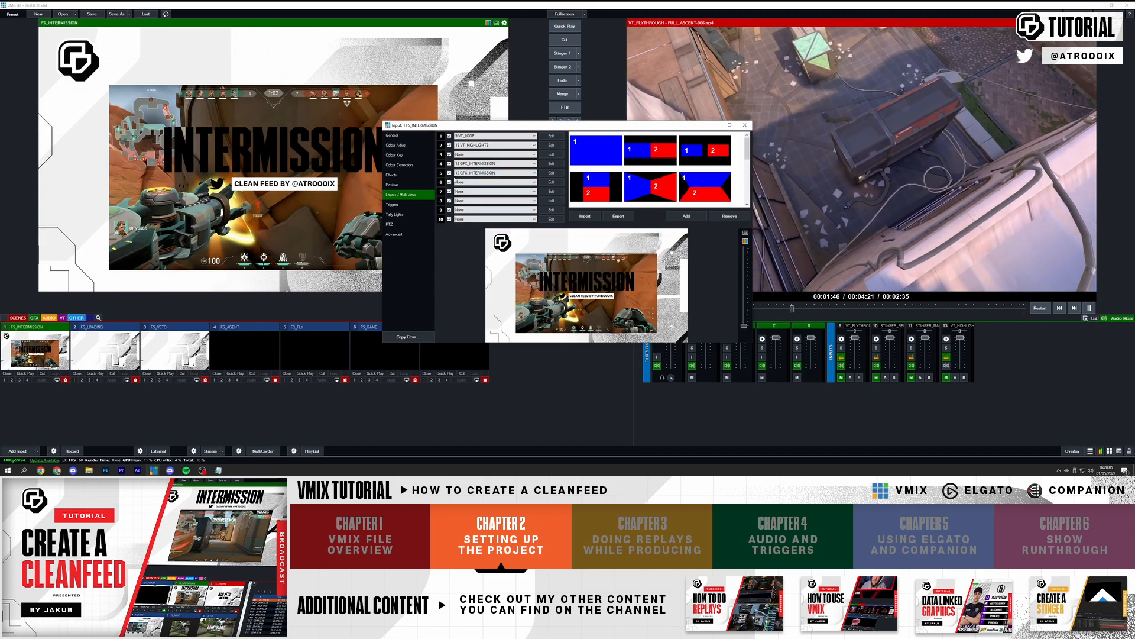
{"action": "left_click", "coordinate": [554, 164]}
{"action": "left_click_drag", "start_coordinate": [512, 197], "coordinate": [523, 197]}
{"action": "left_click", "coordinate": [581, 197]}
{"action": "left_click", "coordinate": [401, 195]}
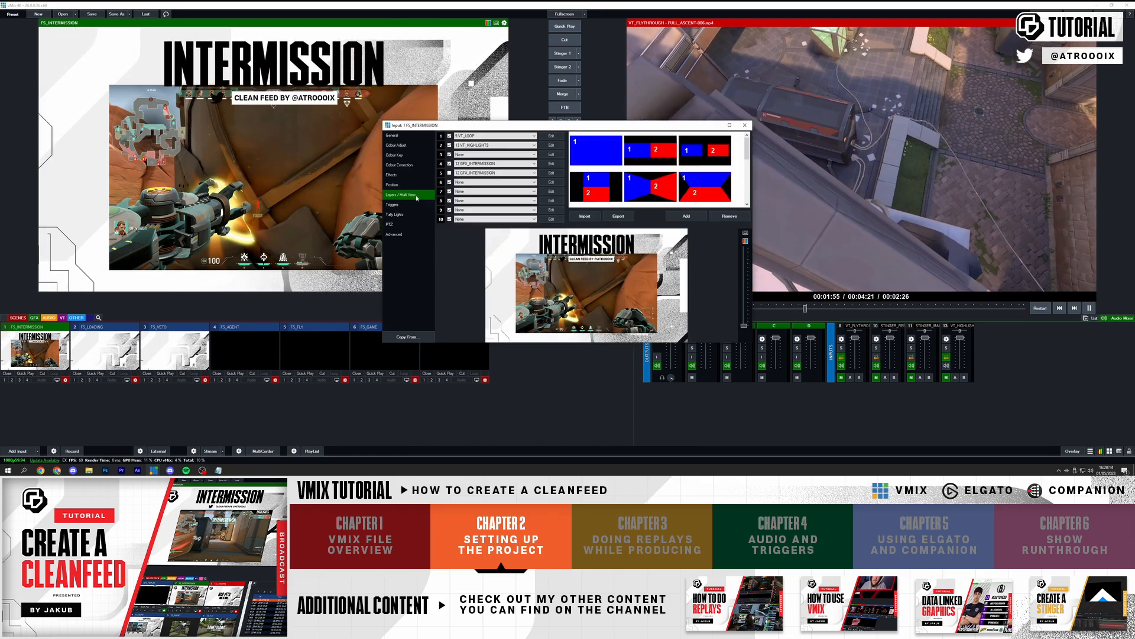
- Show layer 5 and crop its GFX_INTERMISSION copy from the bottom so that only the corner logo remains
{"action": "left_click", "coordinate": [450, 173]}
{"action": "left_click", "coordinate": [551, 173]}
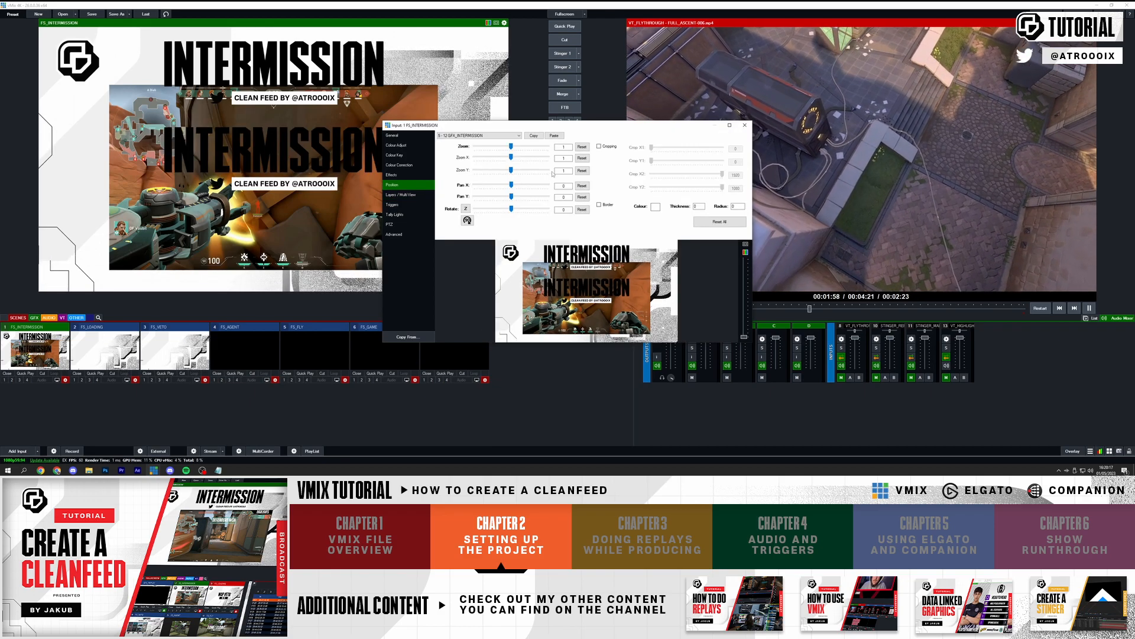
{"action": "left_click_drag", "start_coordinate": [721, 175], "coordinate": [653, 178]}
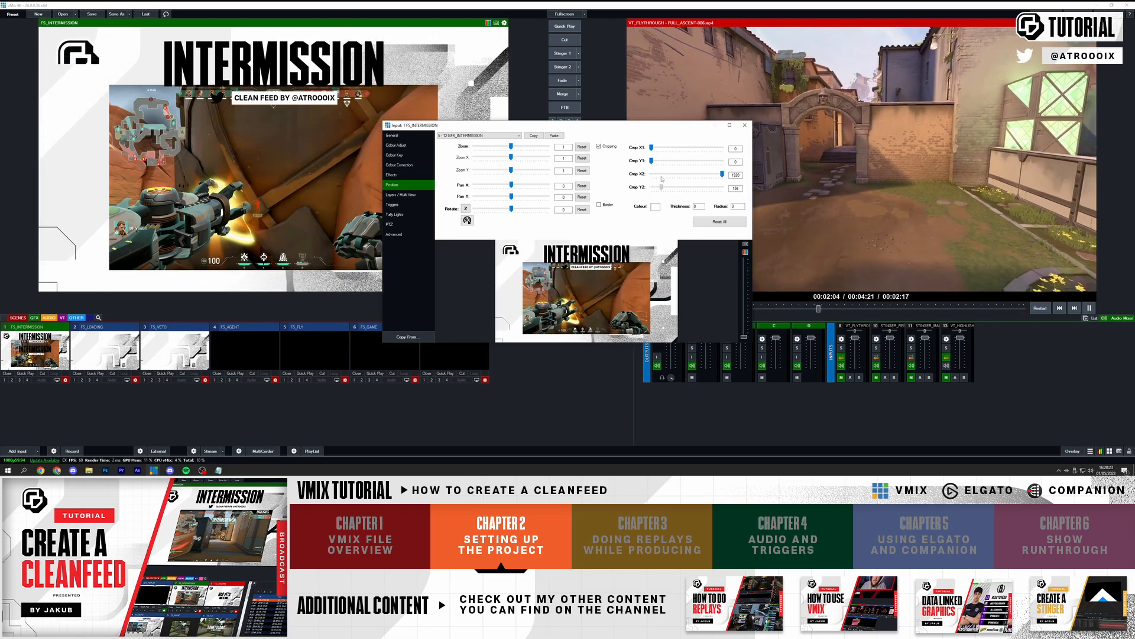
{"action": "left_click", "coordinate": [400, 194]}
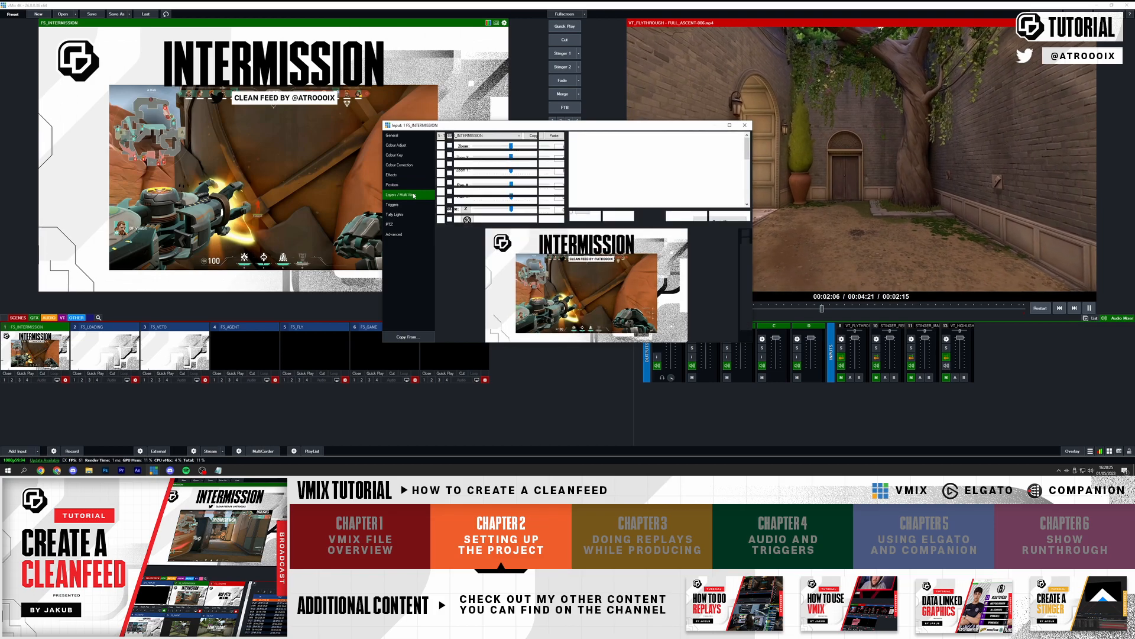
- Shrink the VT_HIGHLIGHTS layer to a zoom of about 0.63 and lower it to a Pan Y of about -0.21, clear of the title text
{"action": "left_click", "coordinate": [546, 145]}
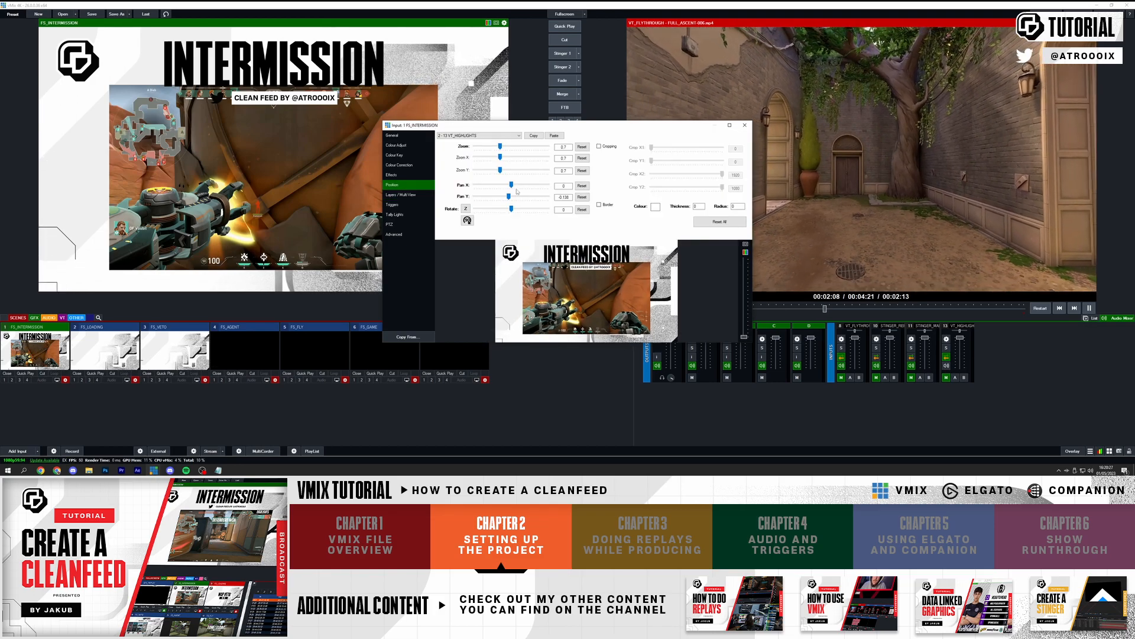
{"action": "left_click_drag", "start_coordinate": [500, 147], "coordinate": [498, 148]}
{"action": "left_click_drag", "start_coordinate": [509, 197], "coordinate": [509, 200]}
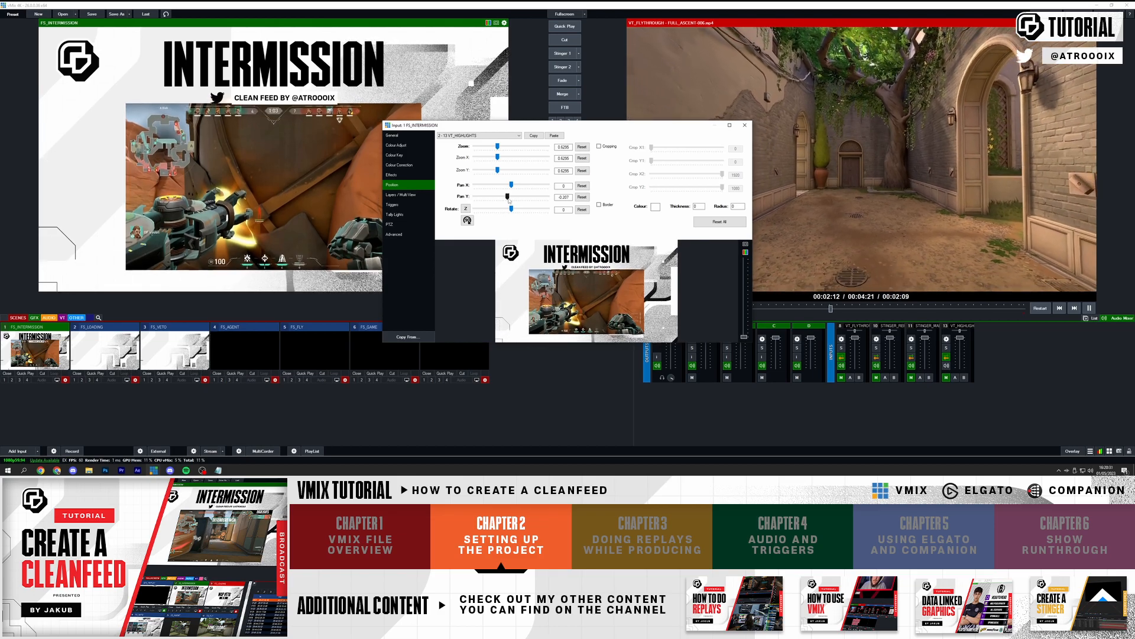
{"action": "left_click", "coordinate": [402, 195]}
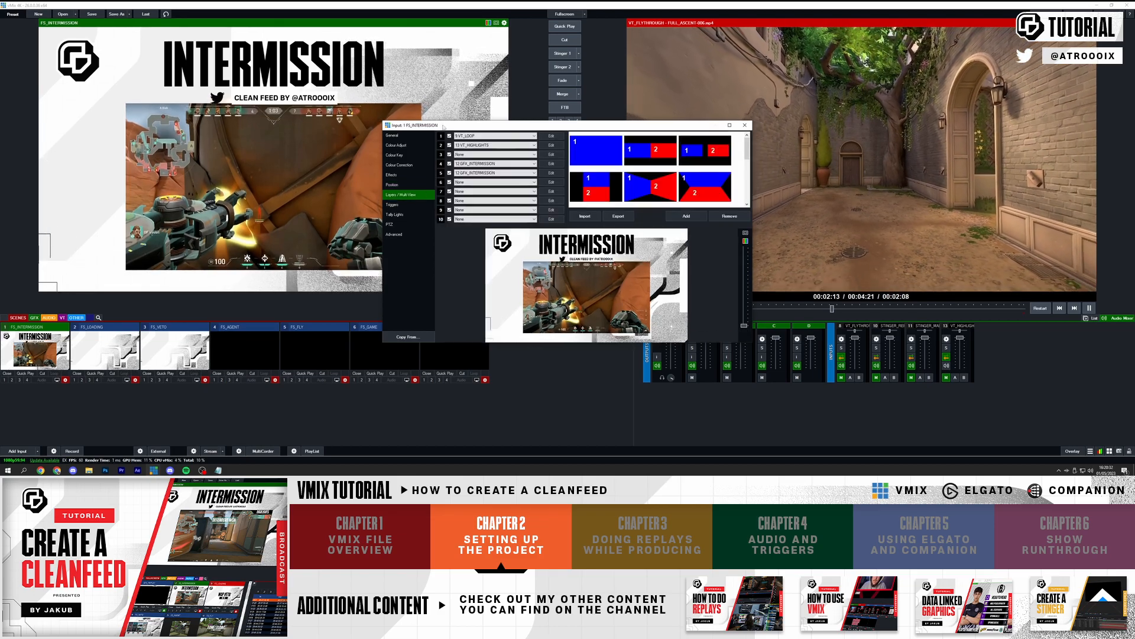
- Shrink the layer 4 INTERMISSION title to a zoom of about 0.86 and adjust its vertical position above the highlights video
{"action": "left_click", "coordinate": [556, 165]}
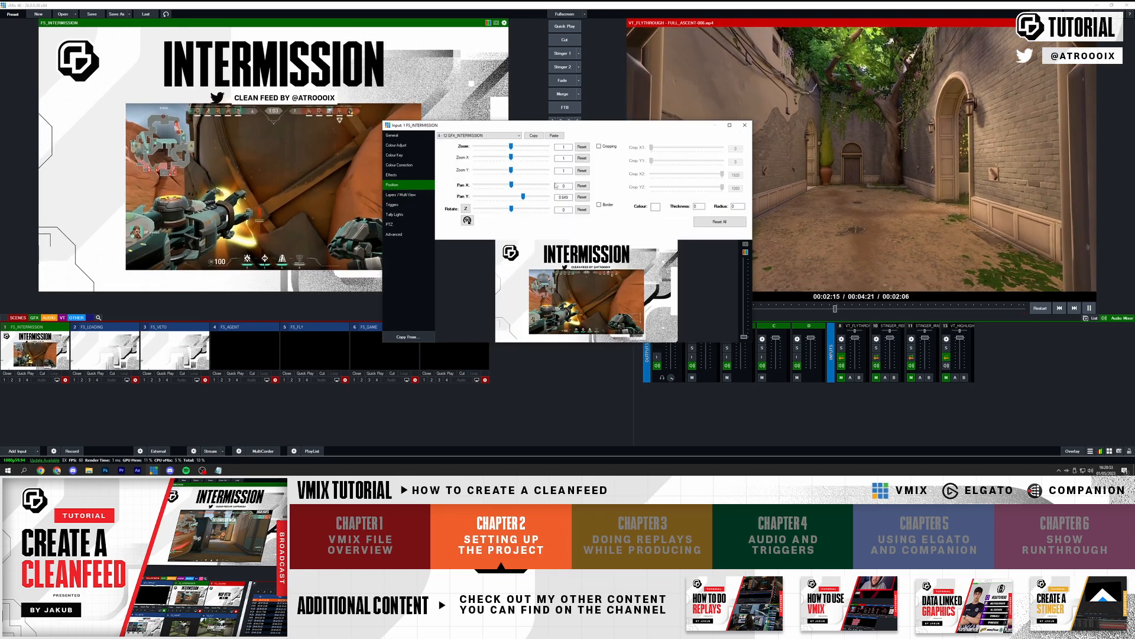
{"action": "left_click", "coordinate": [482, 147]}
{"action": "left_click_drag", "start_coordinate": [523, 197], "coordinate": [522, 199]}
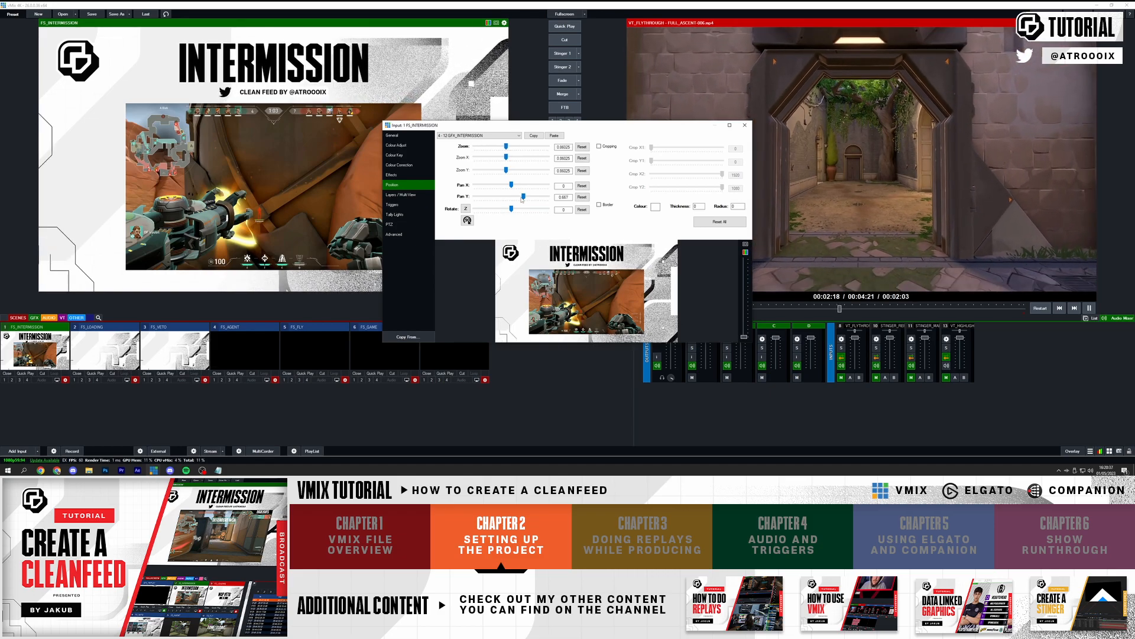
{"action": "left_click", "coordinate": [407, 195]}
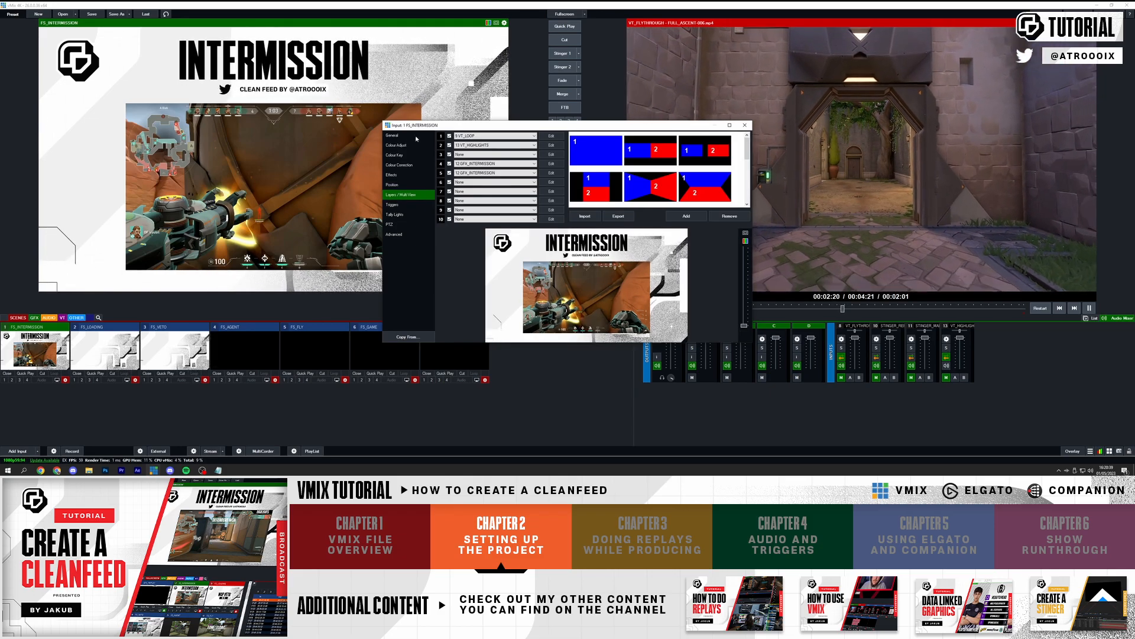
- Send the finished FS_INTERMISSION scene to the output with Stinger 1 and lower the VT_HIGHLIGHTS audio level
{"action": "left_click_drag", "start_coordinate": [418, 125], "coordinate": [598, 162]}
{"action": "left_click", "coordinate": [927, 164]}
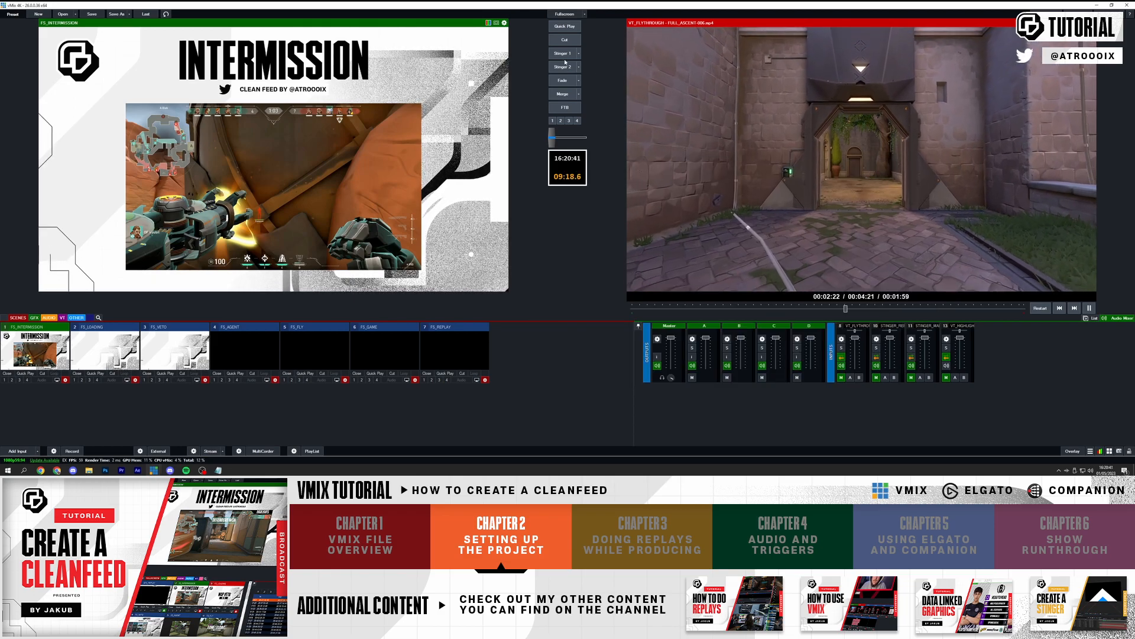
{"action": "left_click", "coordinate": [564, 55]}
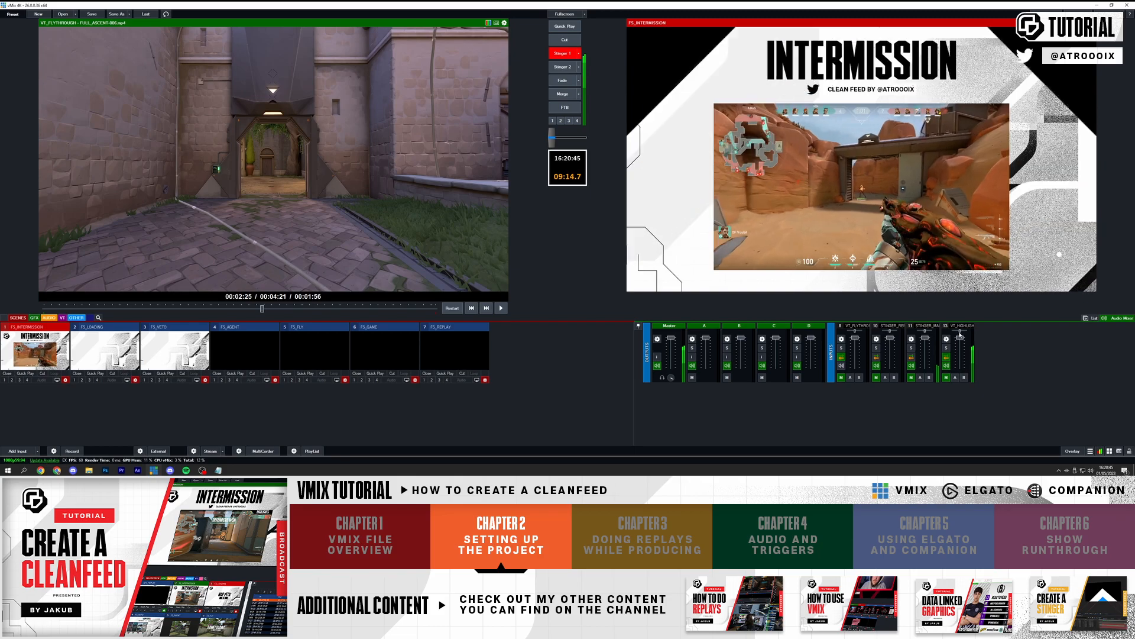
{"action": "left_click_drag", "start_coordinate": [960, 335], "coordinate": [962, 352]}
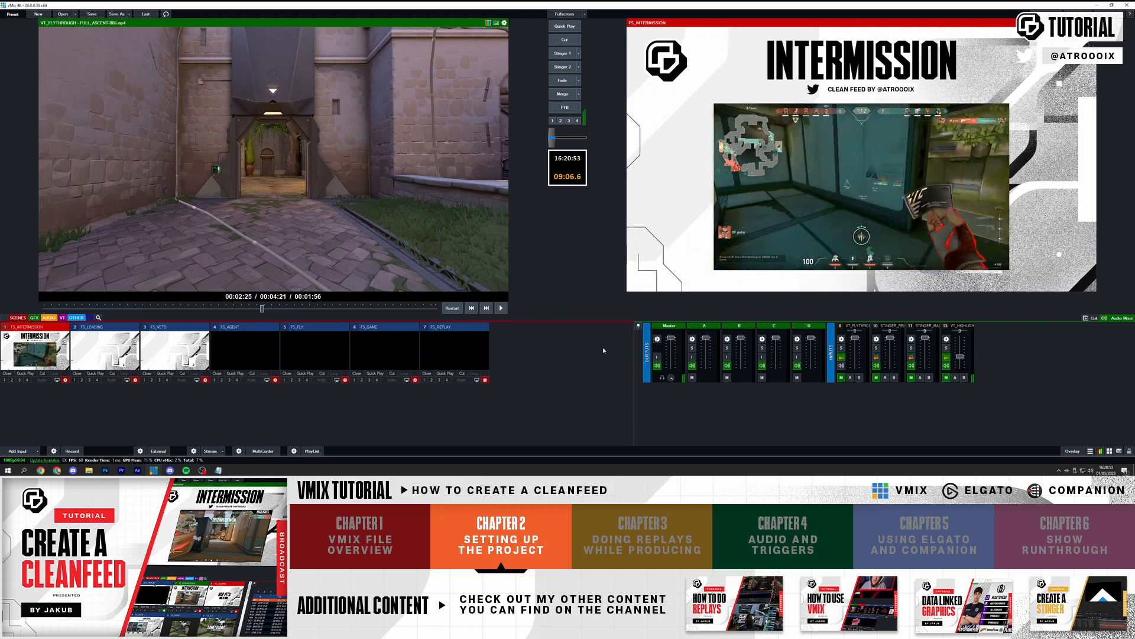
- Edit the VT_HIGHLIGHTS layer of FS_INTERMISSION and set its border thickness to 15
{"action": "left_click", "coordinate": [65, 380]}
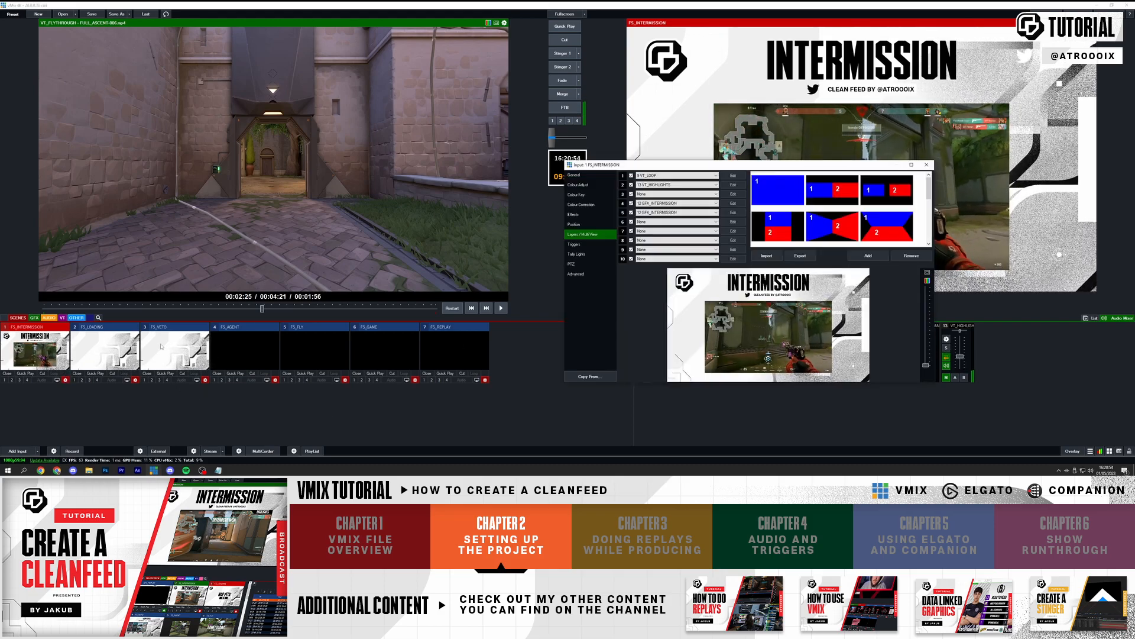
{"action": "left_click", "coordinate": [648, 222]}
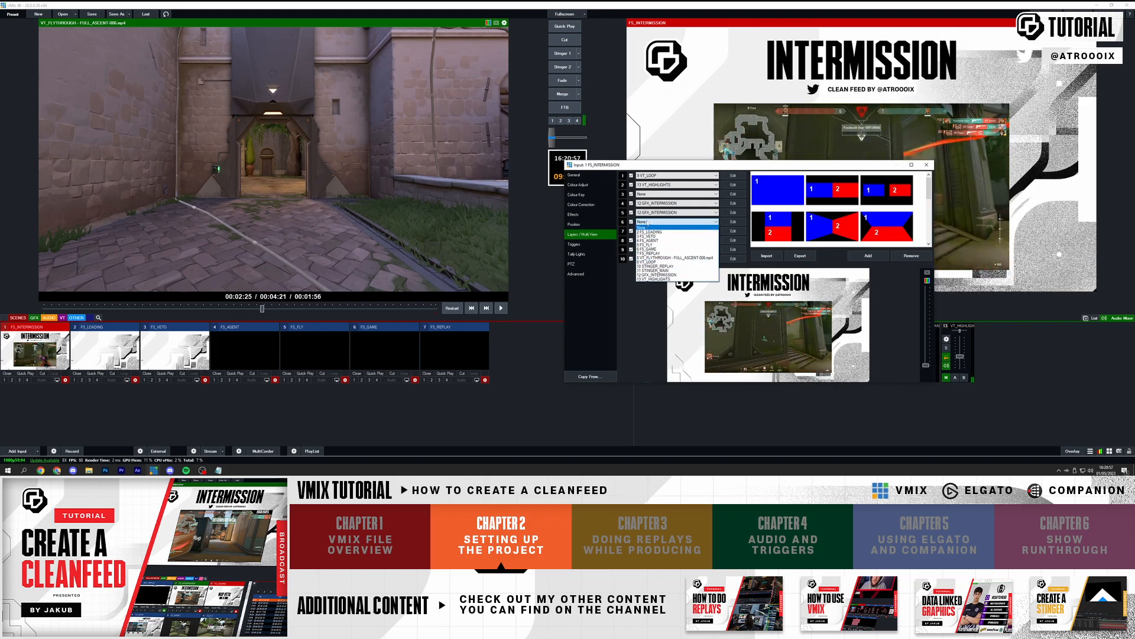
{"action": "left_click", "coordinate": [648, 223]}
{"action": "left_click_drag", "start_coordinate": [651, 165], "coordinate": [303, 167]}
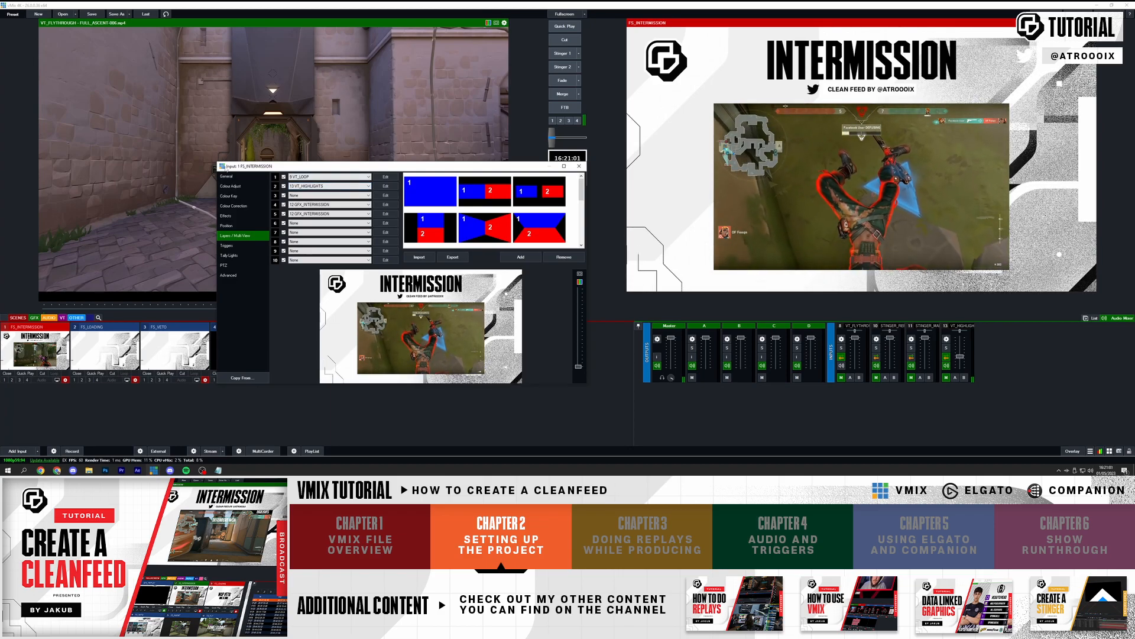
{"action": "left_click_drag", "start_coordinate": [225, 167], "coordinate": [234, 165]}
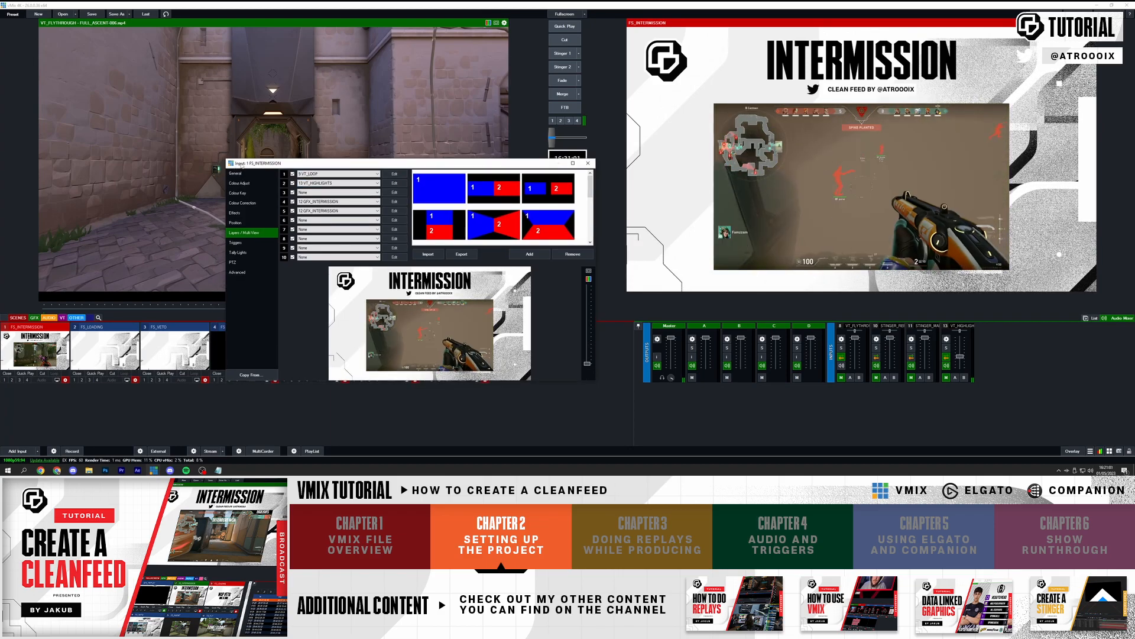
{"action": "left_click", "coordinate": [394, 182]}
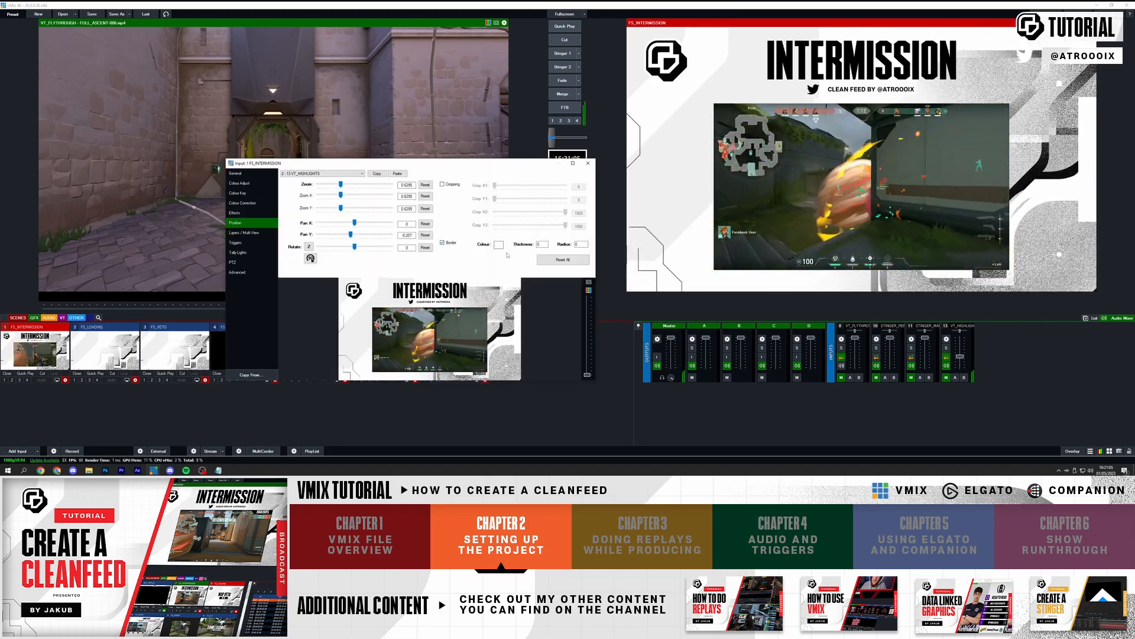
{"action": "left_click_drag", "start_coordinate": [542, 244], "coordinate": [514, 251]}
{"action": "type", "text": "15"}
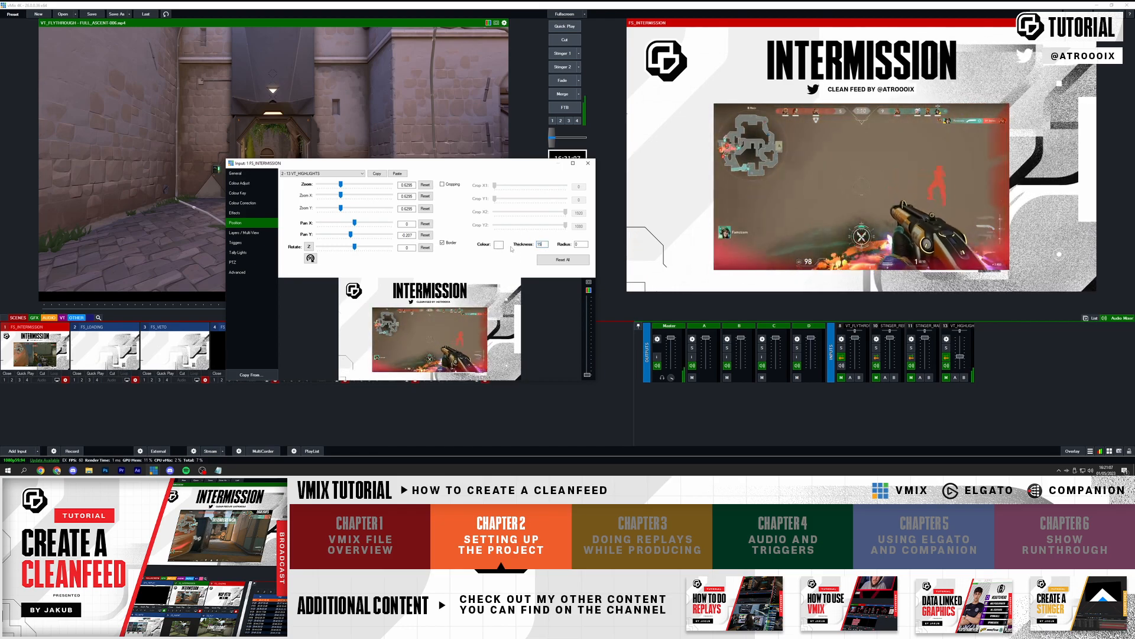
- Make the VT_HIGHLIGHTS border black, try a thickness of 10, and settle on 15 before closing the scene settings
{"action": "left_click", "coordinate": [498, 244]}
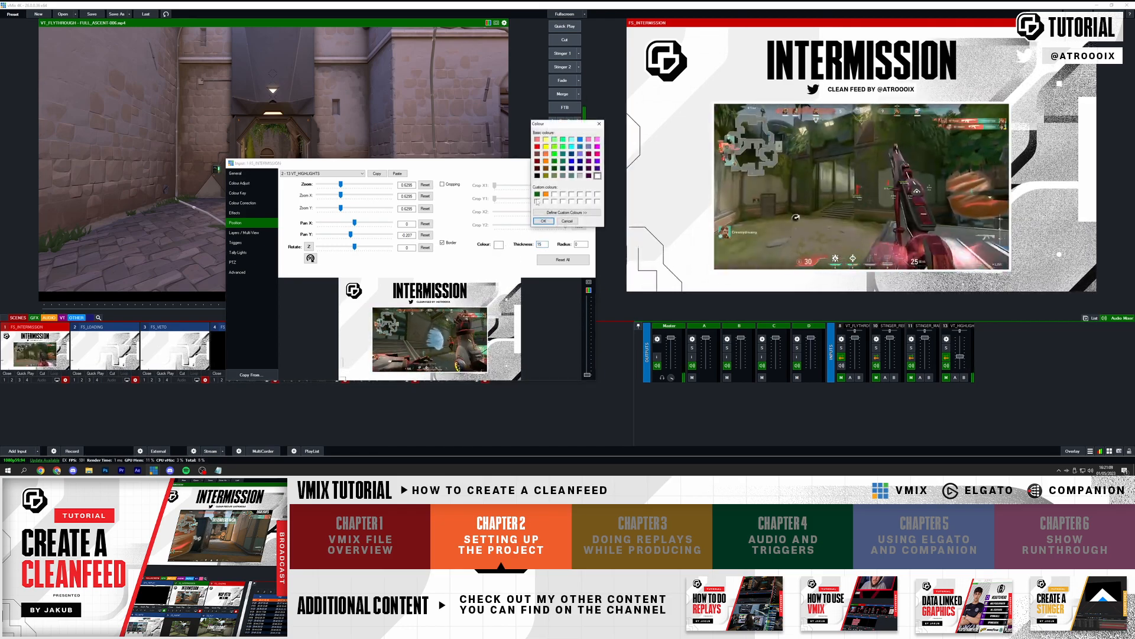
{"action": "left_click", "coordinate": [537, 176]}
{"action": "left_click", "coordinate": [543, 220]}
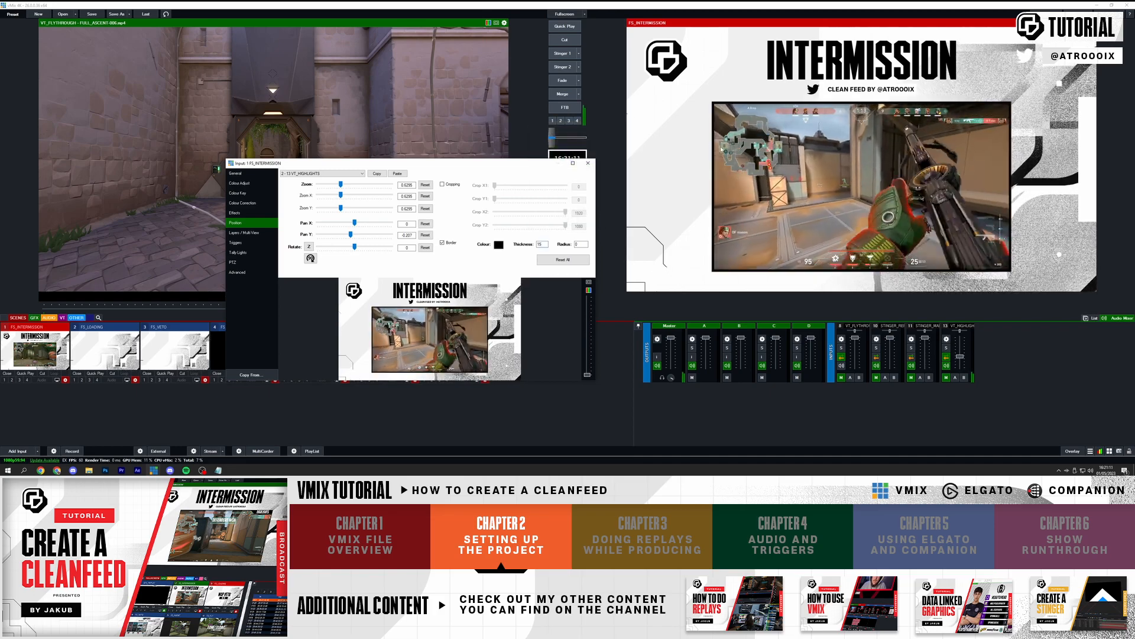
{"action": "left_click_drag", "start_coordinate": [546, 244], "coordinate": [531, 247]}
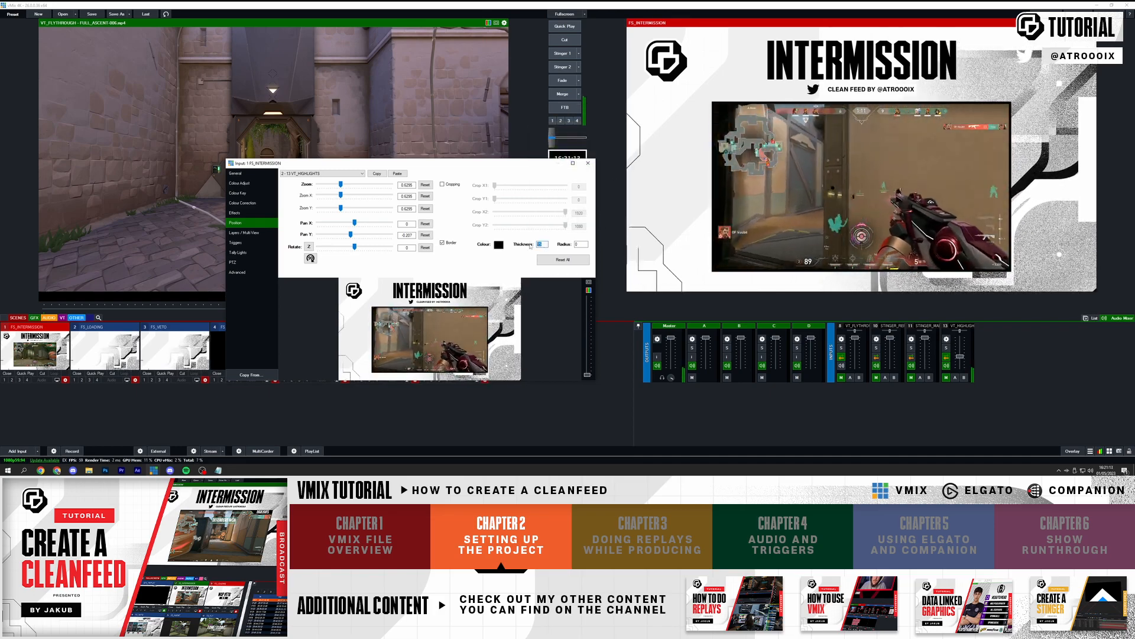
{"action": "type", "text": "10"}
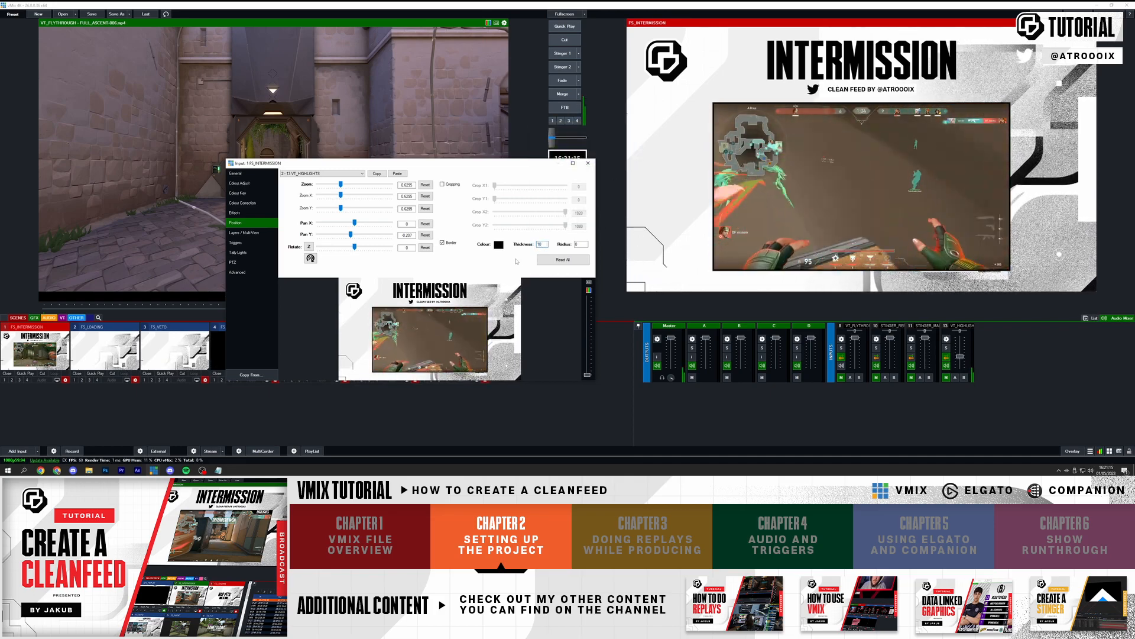
{"action": "key", "text": "BackSpace"}
{"action": "type", "text": "5"}
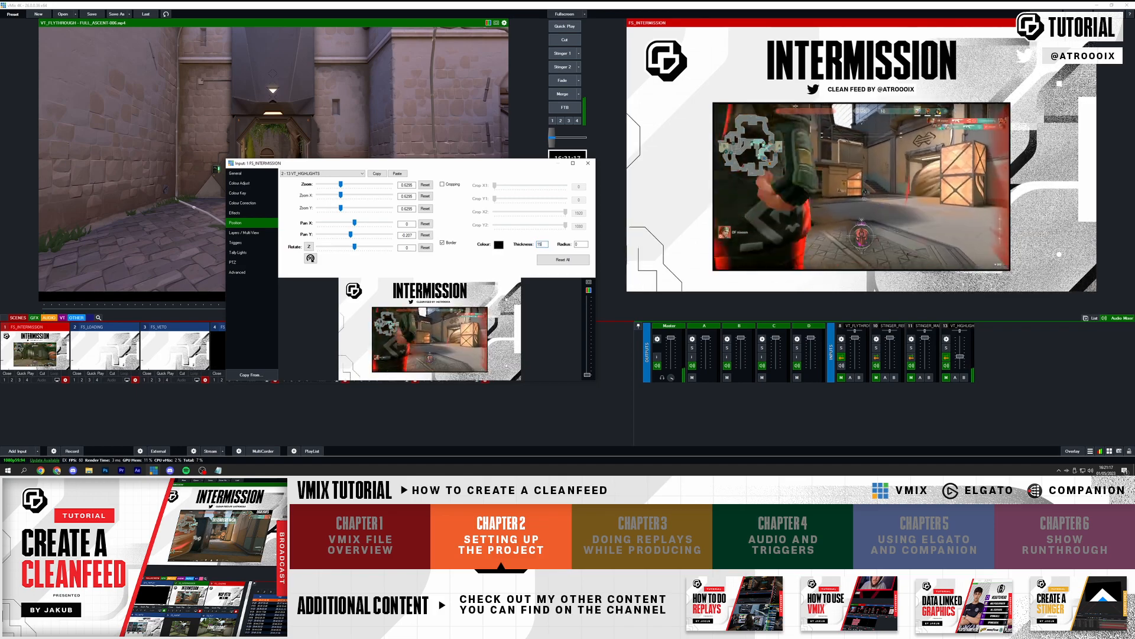
{"action": "left_click", "coordinate": [588, 164]}
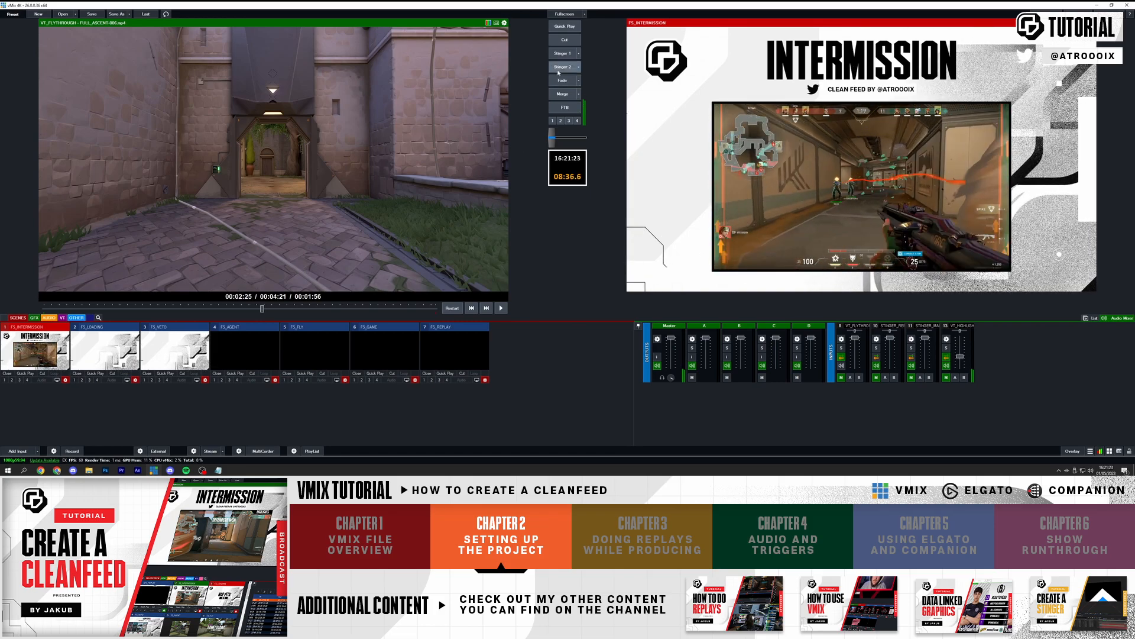
- Check the Stinger 1 transition, preview the VT_HIGHLIGHTS input, and return to FS_INTERMISSION among the scene inputs
{"action": "left_click", "coordinate": [563, 53]}
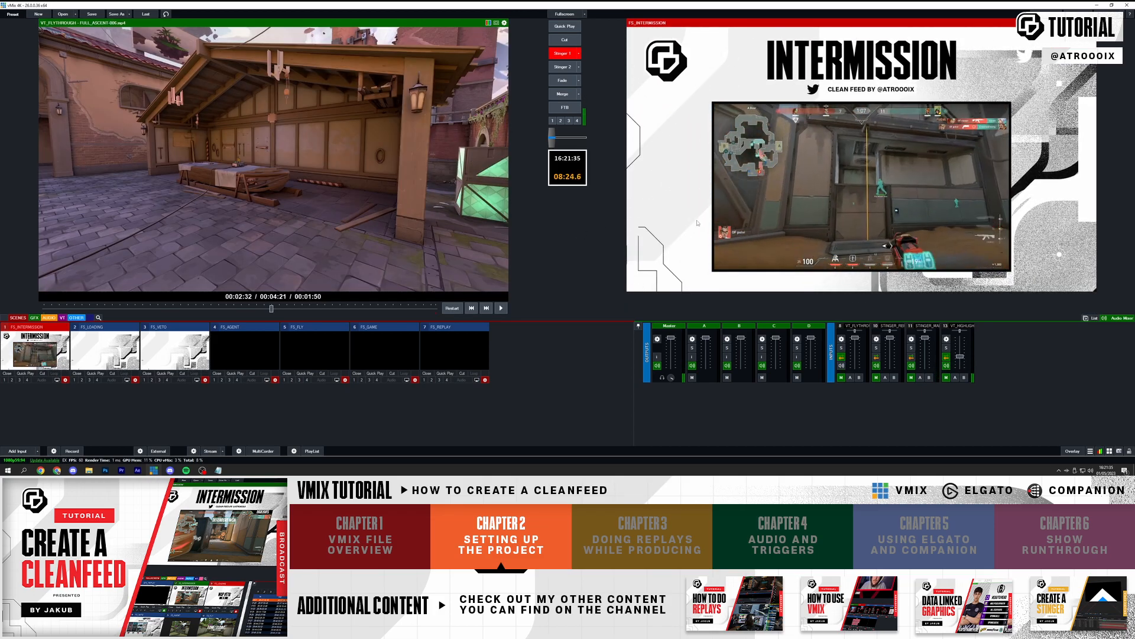
{"action": "left_click", "coordinate": [17, 317]}
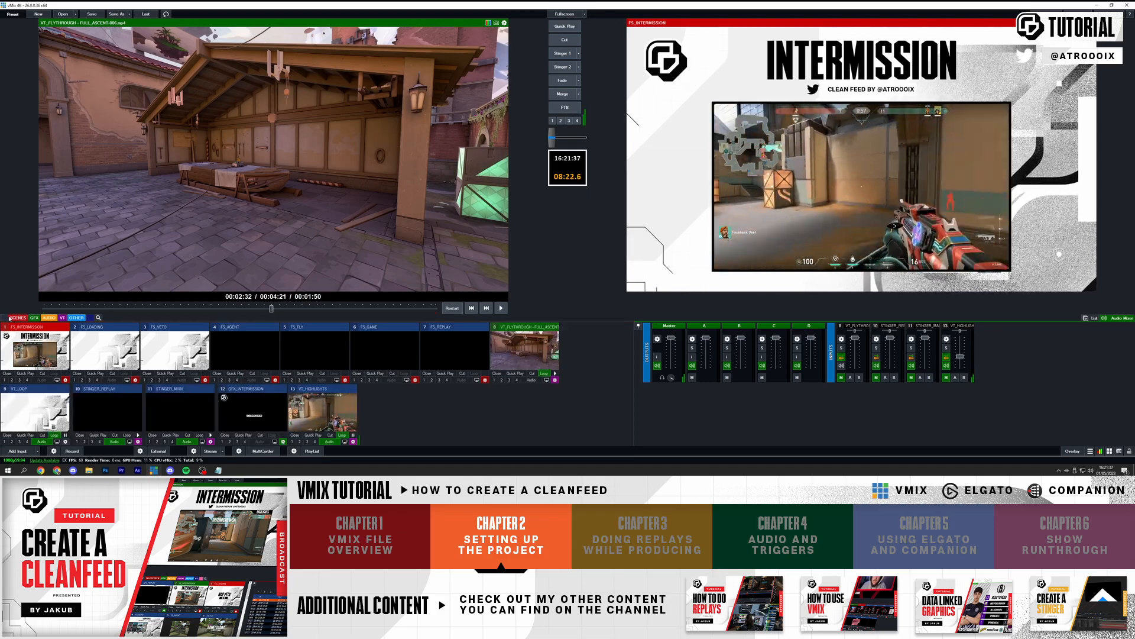
{"action": "left_click", "coordinate": [323, 411]}
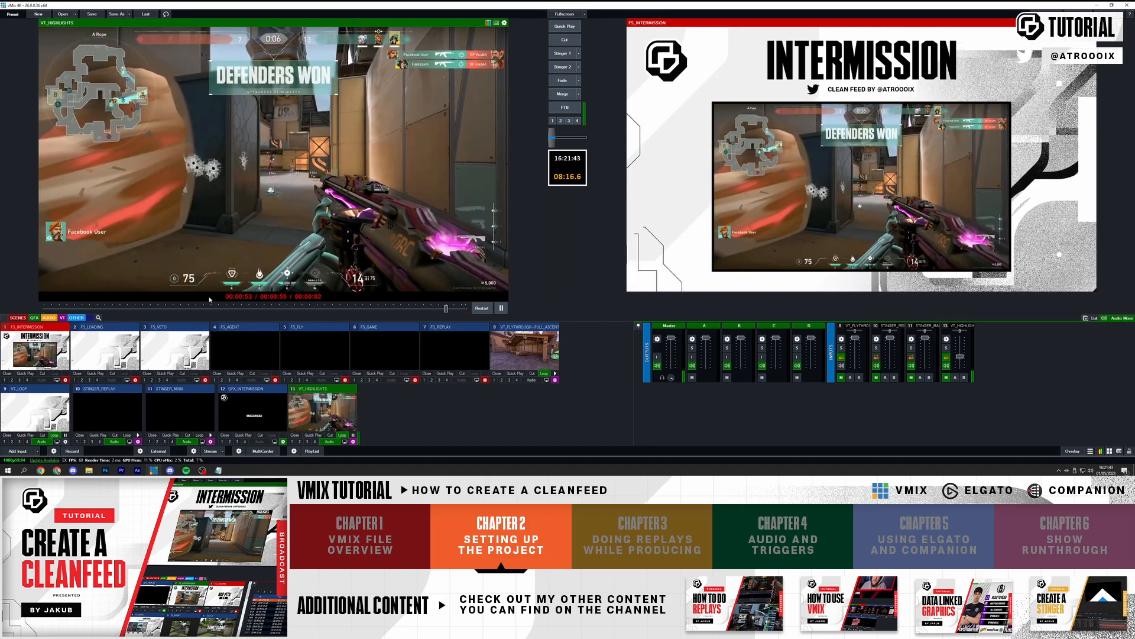
{"action": "left_click", "coordinate": [18, 317]}
{"action": "left_click", "coordinate": [34, 325]}
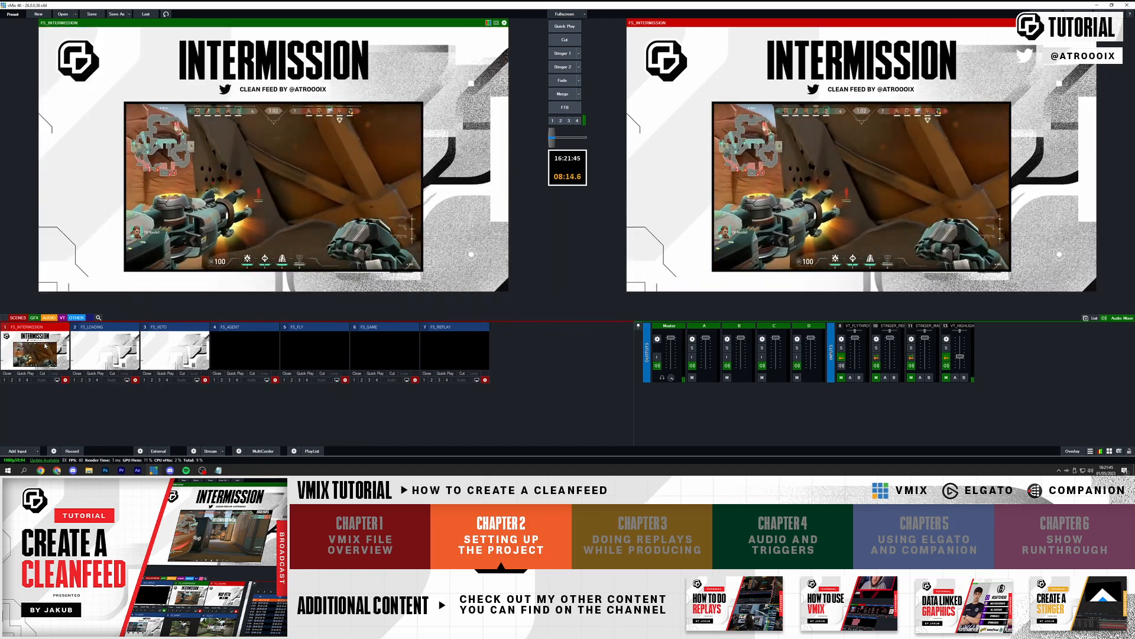
- Switch to Notepad and cut the GFX_INTERMISSION entry from the asset list
{"action": "left_click", "coordinate": [219, 470]}
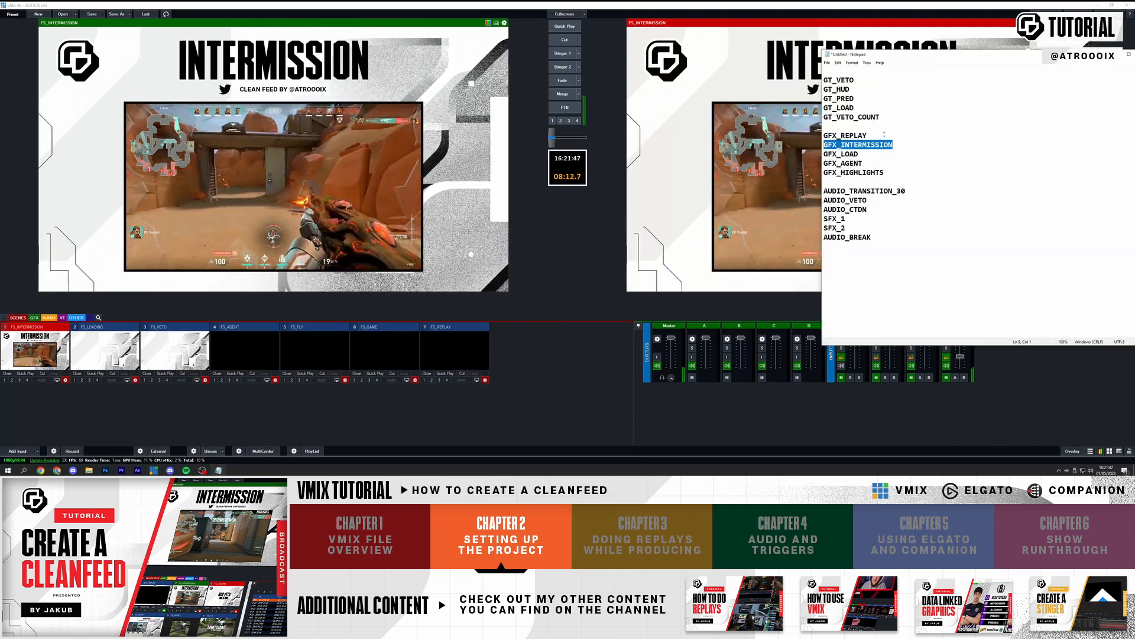
{"action": "key", "text": "ctrl+x"}
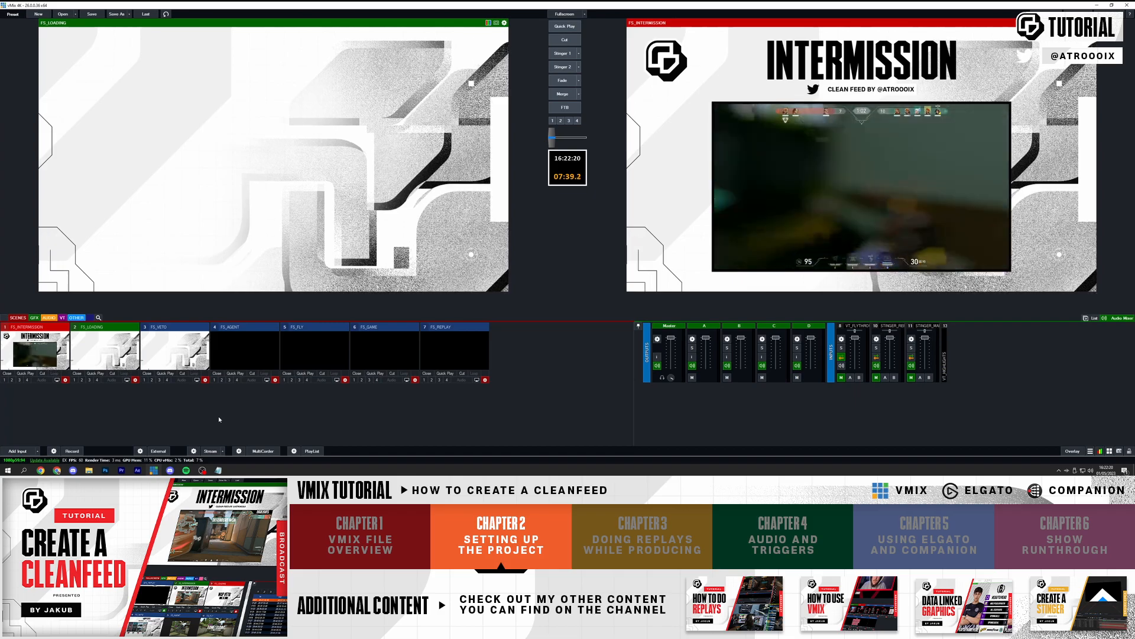
- Add a camera input using Cam Link Pro HDMI-3 with Cam Link Pro Audio-3 as its audio device
{"action": "left_click", "coordinate": [23, 451]}
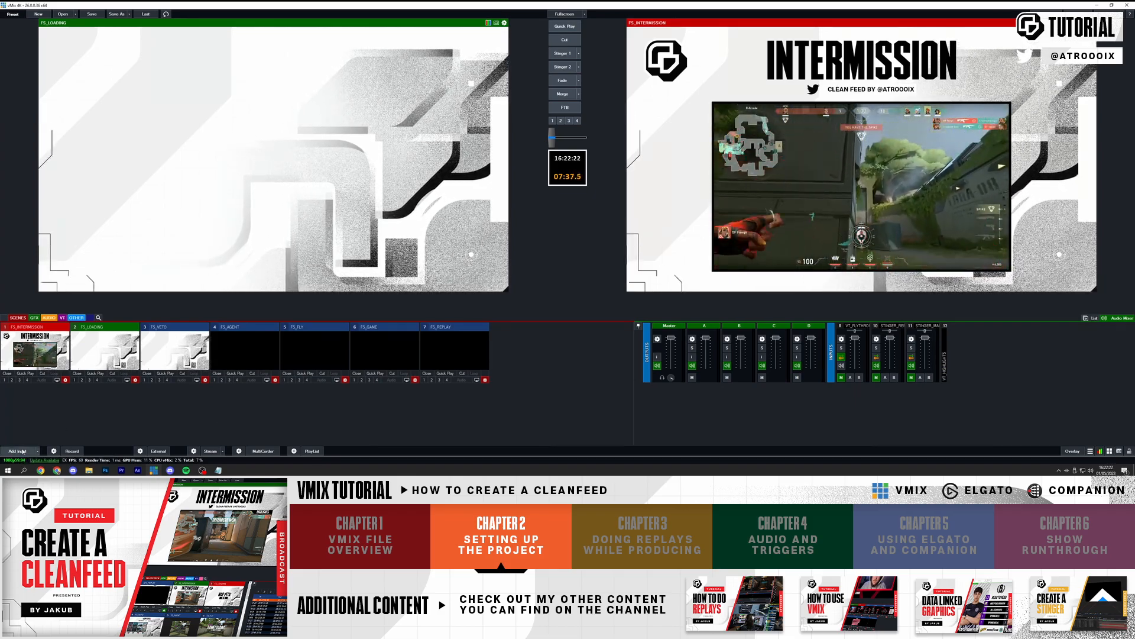
{"action": "left_click", "coordinate": [414, 165]}
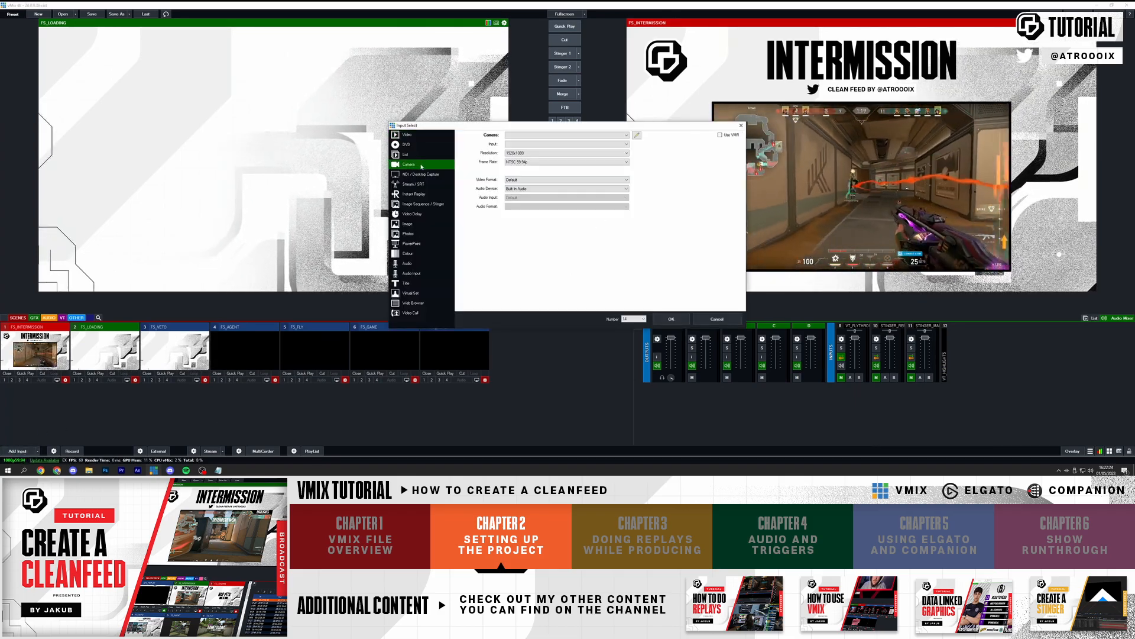
{"action": "left_click", "coordinate": [526, 136]}
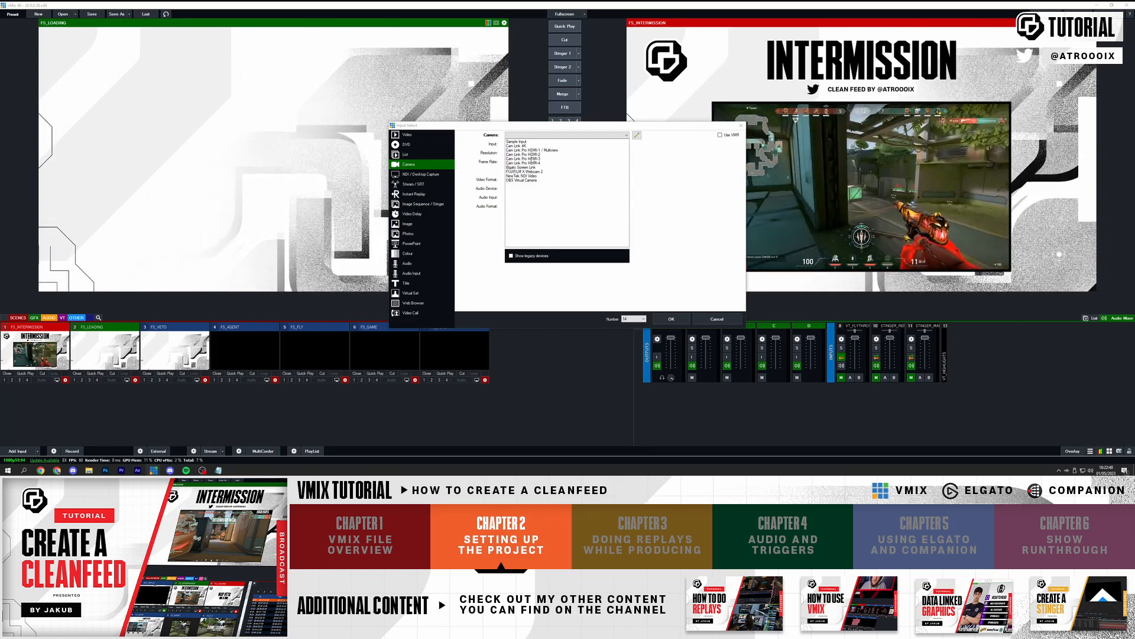
{"action": "left_click", "coordinate": [523, 158]}
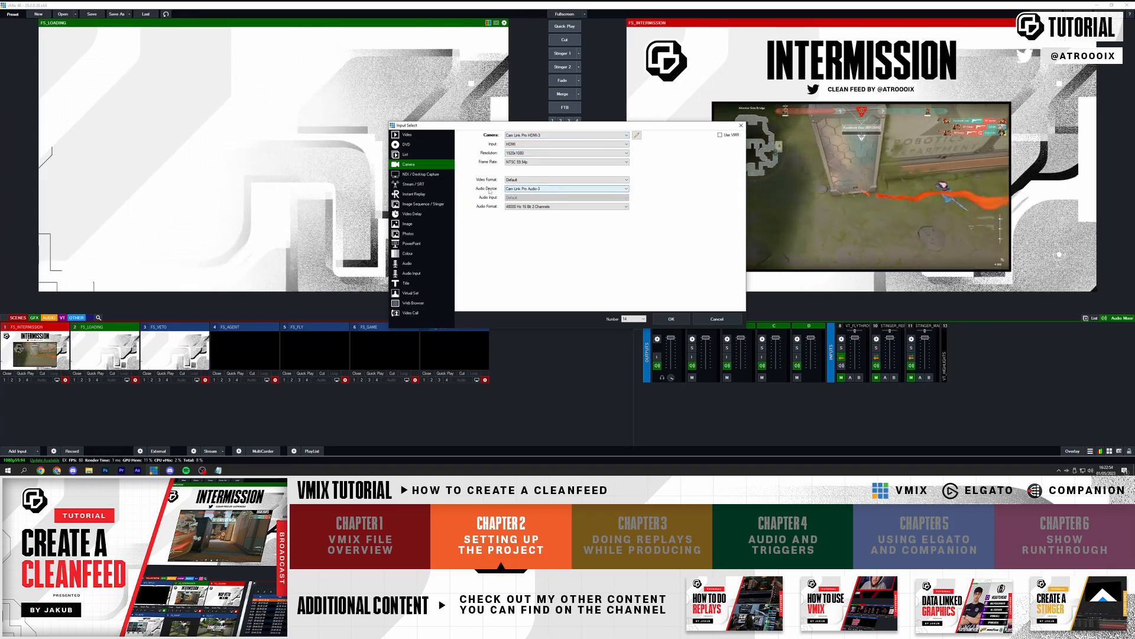
{"action": "left_click", "coordinate": [512, 189]}
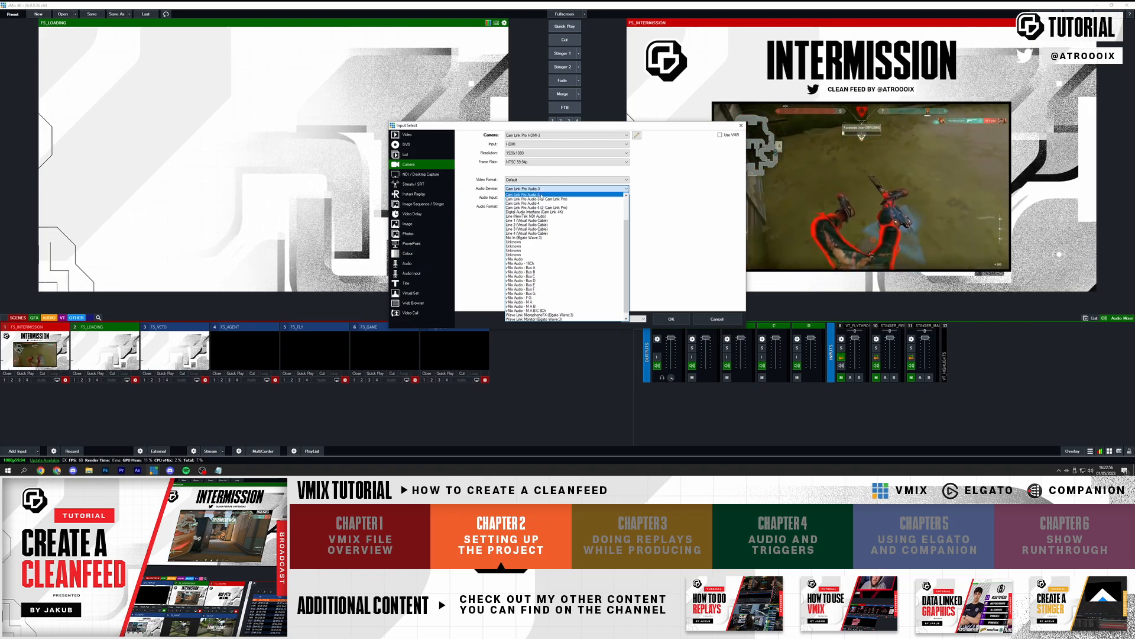
{"action": "left_click", "coordinate": [522, 195]}
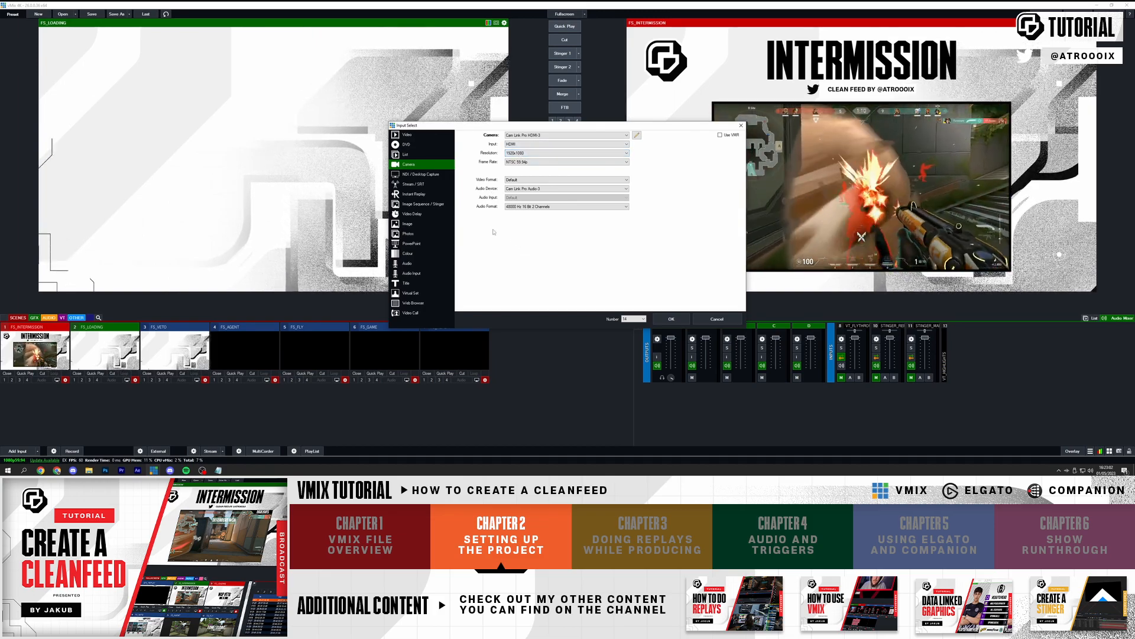
{"action": "key", "text": "Return"}
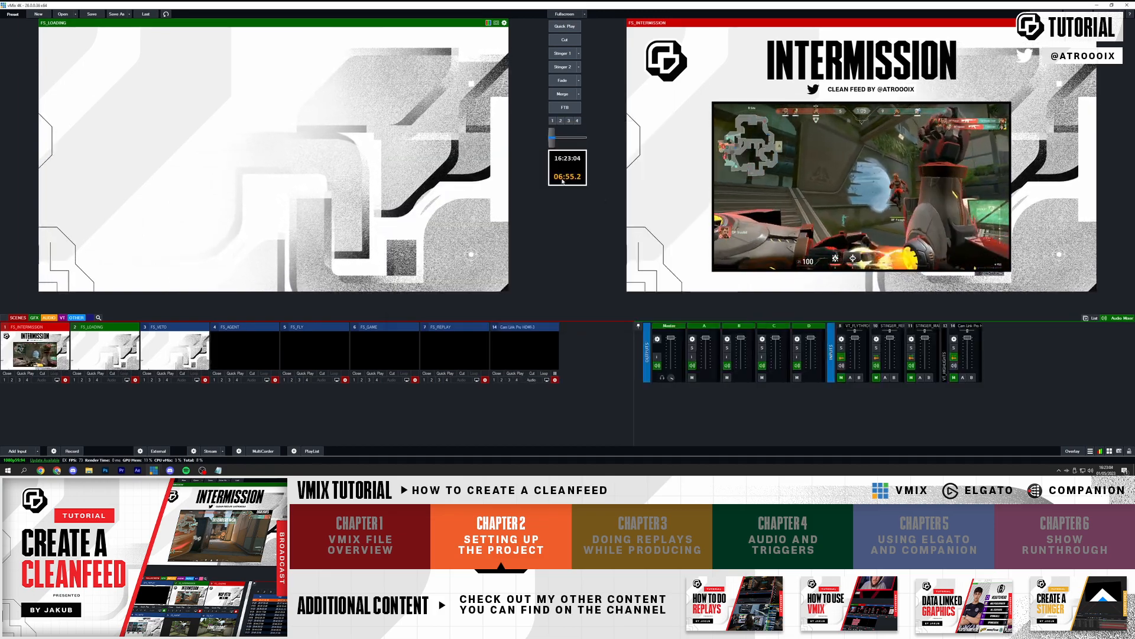
- Preview the new Cam Link Pro HDMI-3 input and rename it GAME_MAIN
{"action": "left_click", "coordinate": [529, 346]}
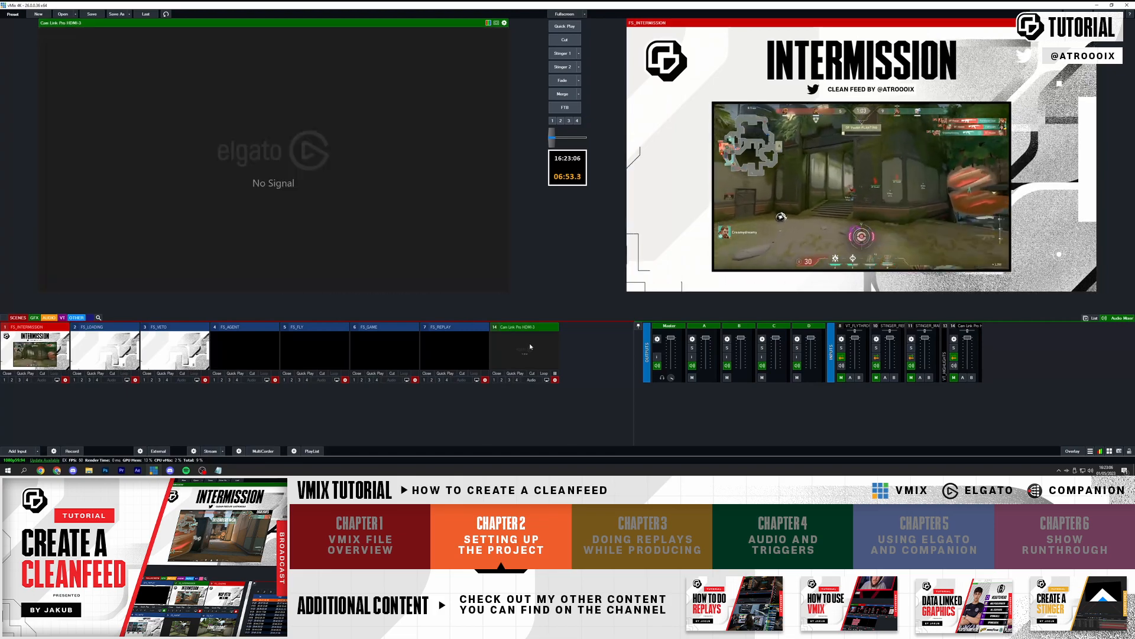
{"action": "left_click", "coordinate": [556, 380]}
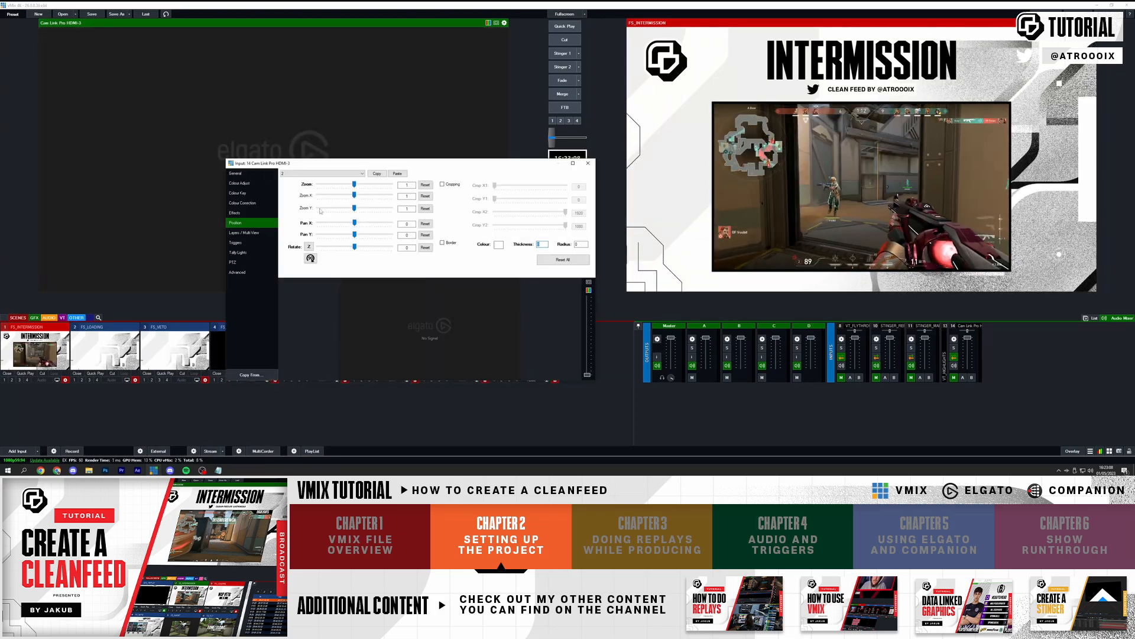
{"action": "left_click_drag", "start_coordinate": [498, 202], "coordinate": [414, 198]}
{"action": "type", "text": "GAME"}
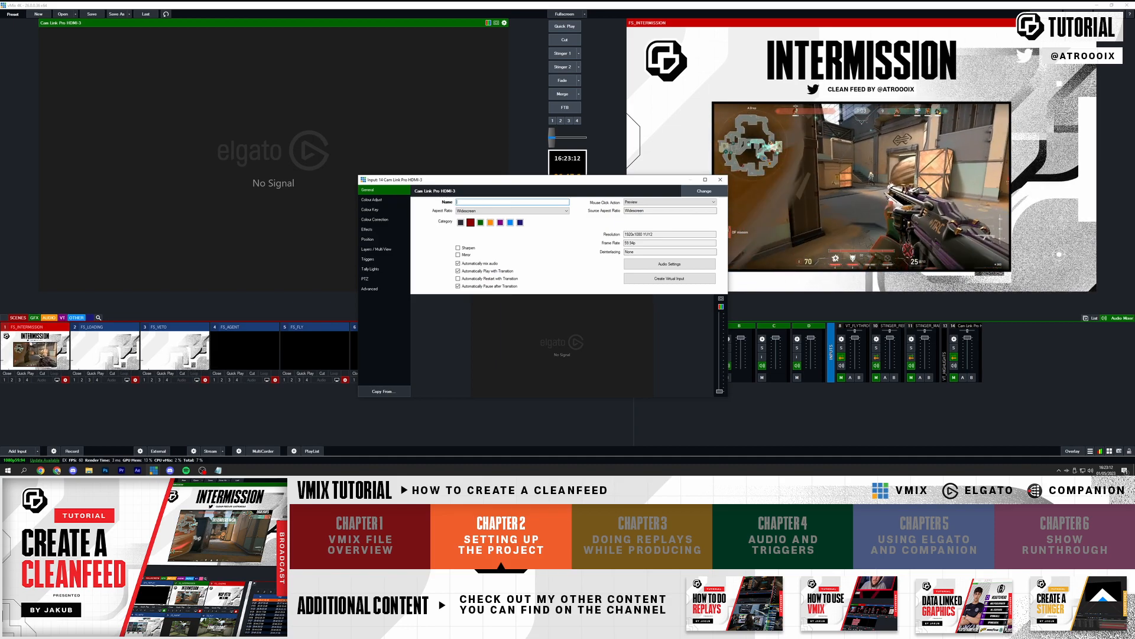
{"action": "type", "text": "_MAIN"}
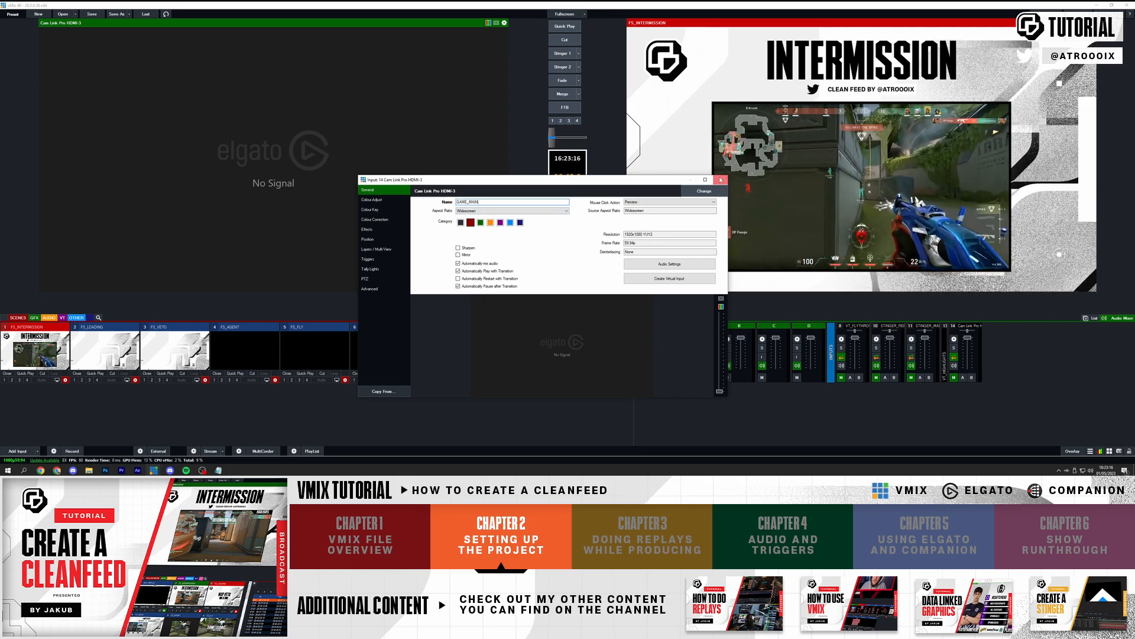
{"action": "key", "text": "Return"}
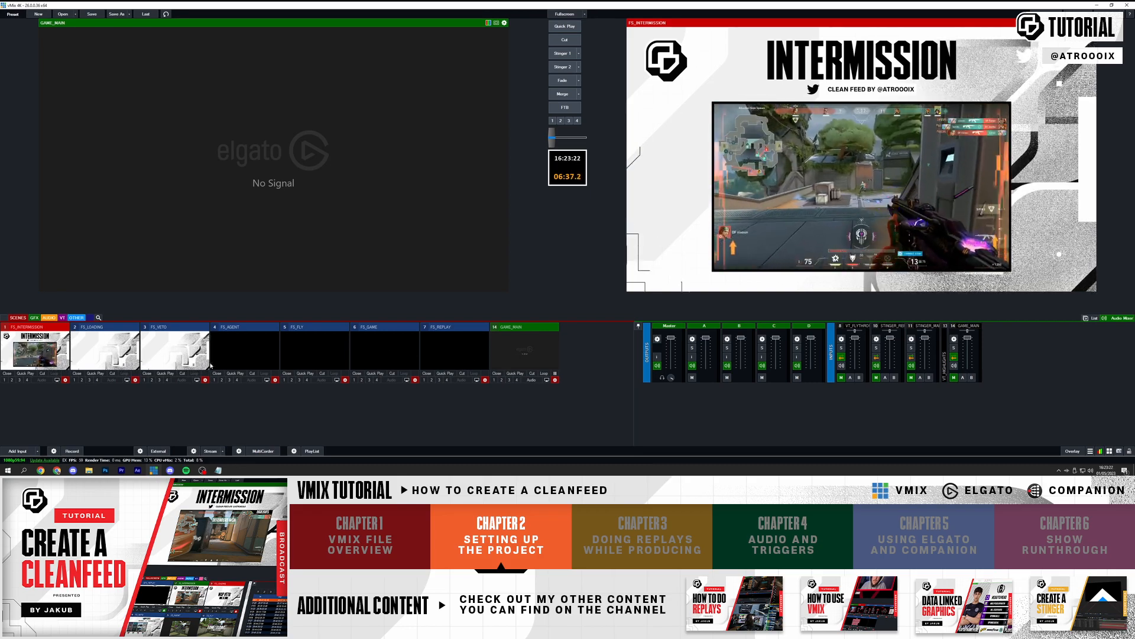
- Start a new Instant Replay input and assign GAME_MAIN as its first camera
{"action": "left_click", "coordinate": [19, 451]}
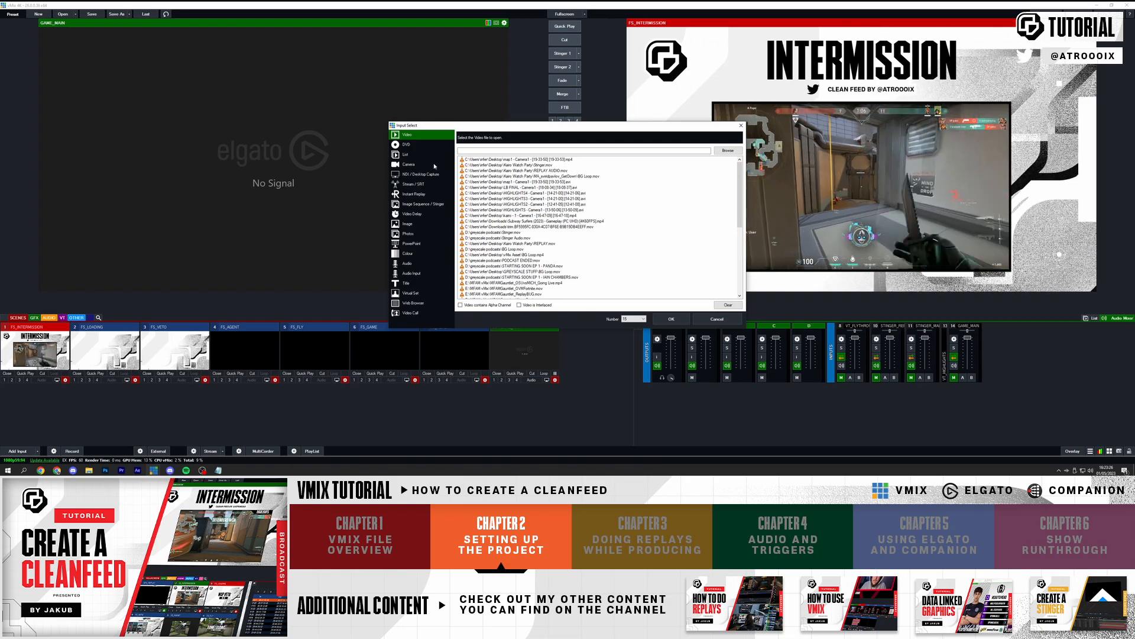
{"action": "left_click", "coordinate": [424, 194]}
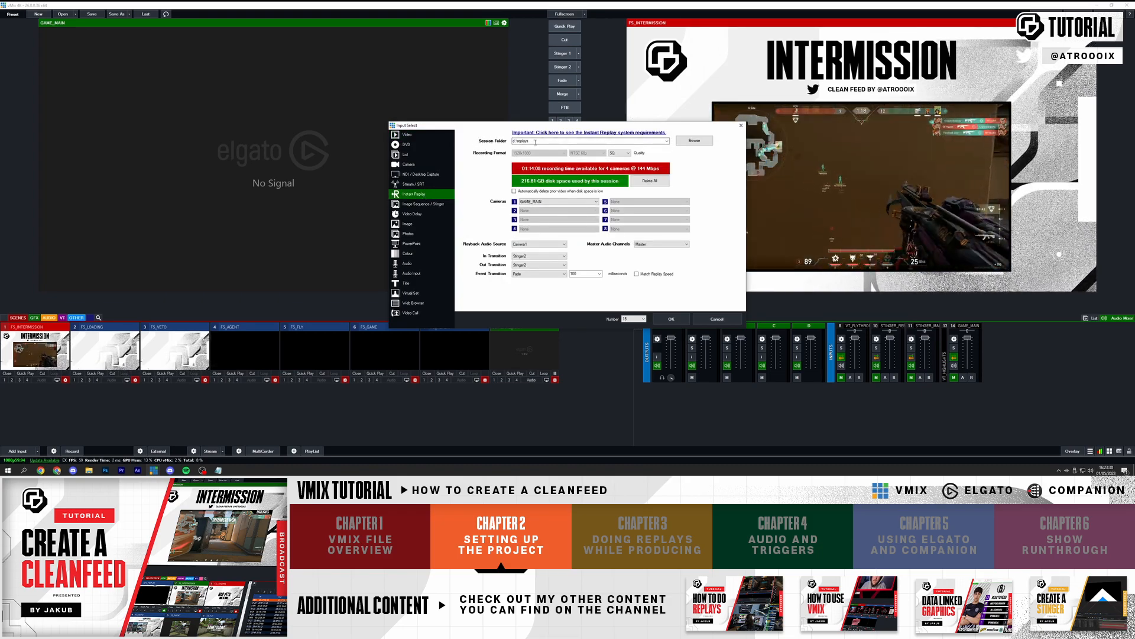
{"action": "left_click", "coordinate": [536, 201]}
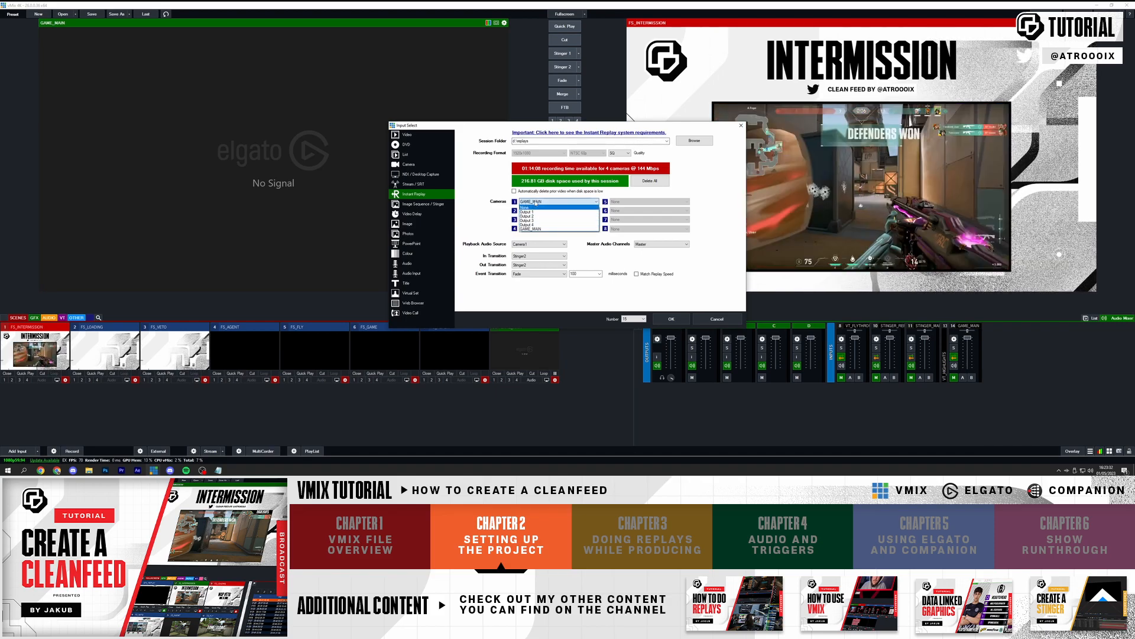
{"action": "left_click", "coordinate": [539, 230]}
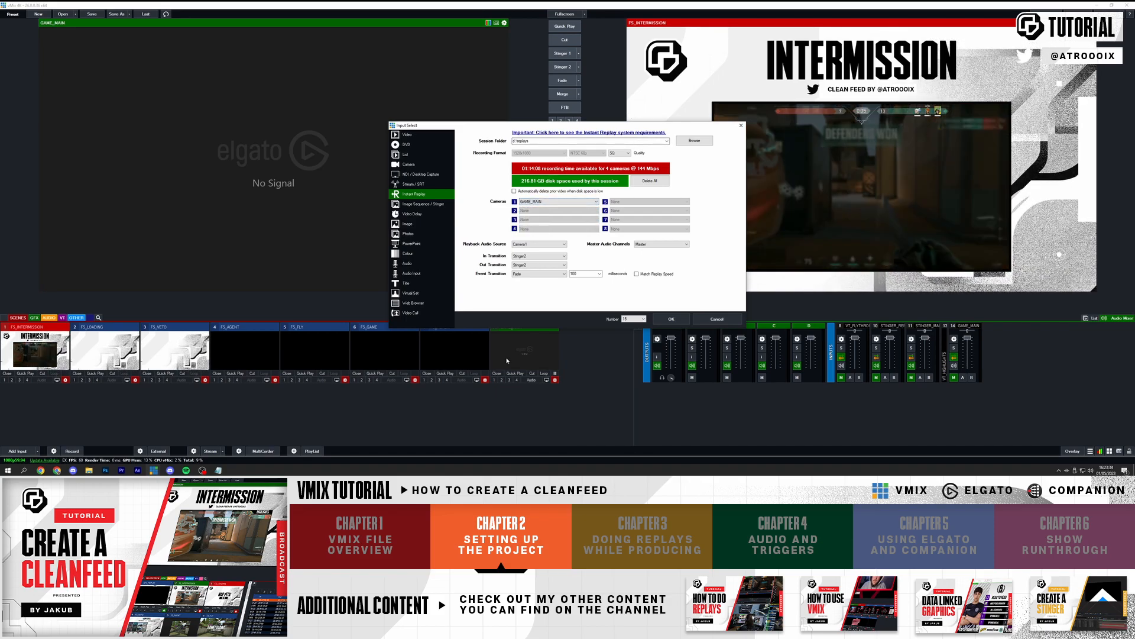
- Choose the recording quality, set the In Transition to Stinger2, and create the Instant Replay input
{"action": "left_click", "coordinate": [626, 154]}
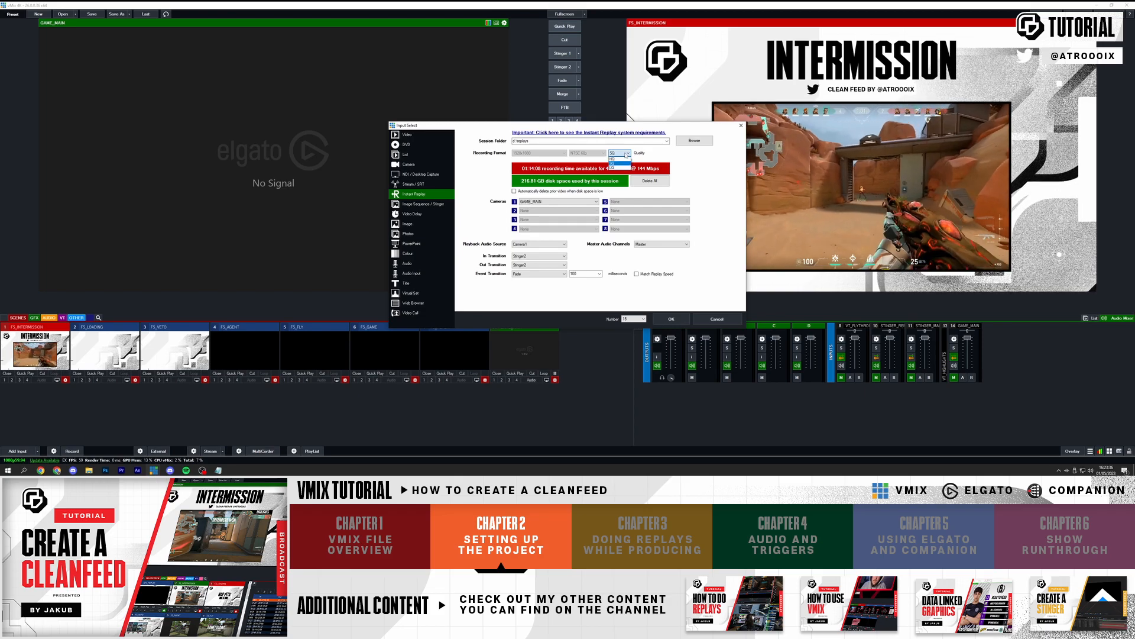
{"action": "left_click", "coordinate": [619, 164]}
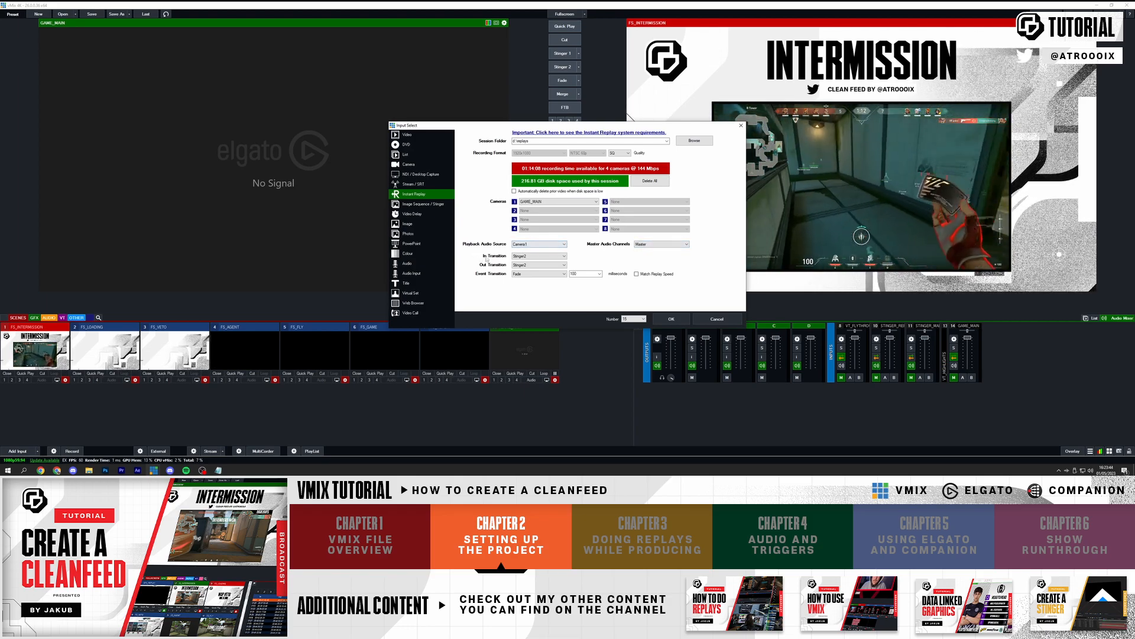
{"action": "left_click", "coordinate": [538, 256]}
{"action": "left_click", "coordinate": [524, 347]}
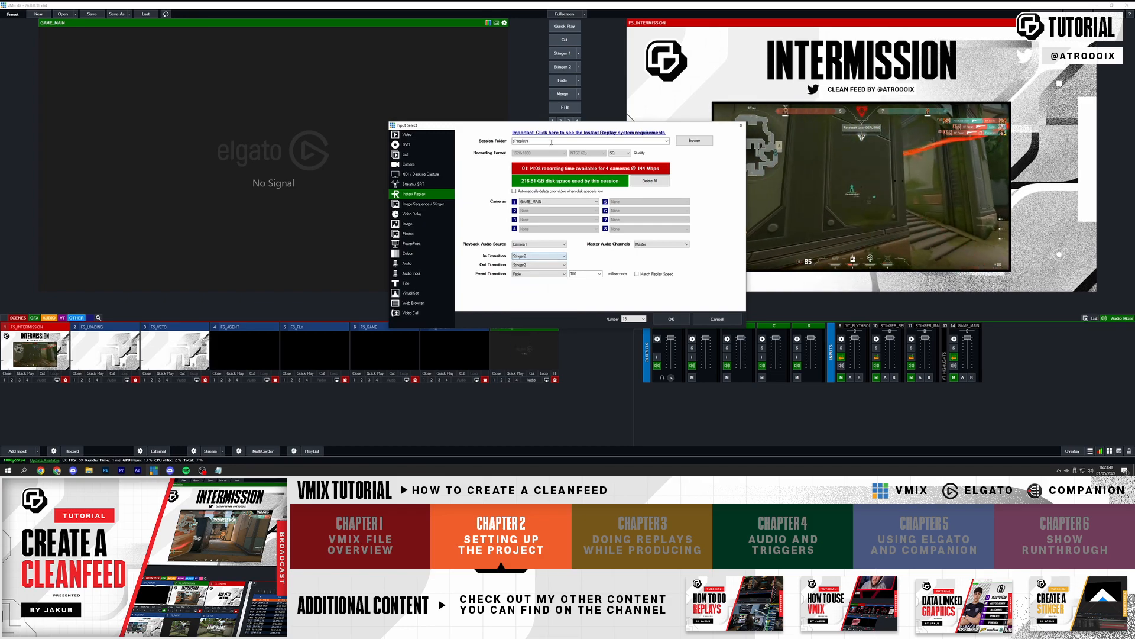
{"action": "left_click_drag", "start_coordinate": [534, 127], "coordinate": [499, 201]}
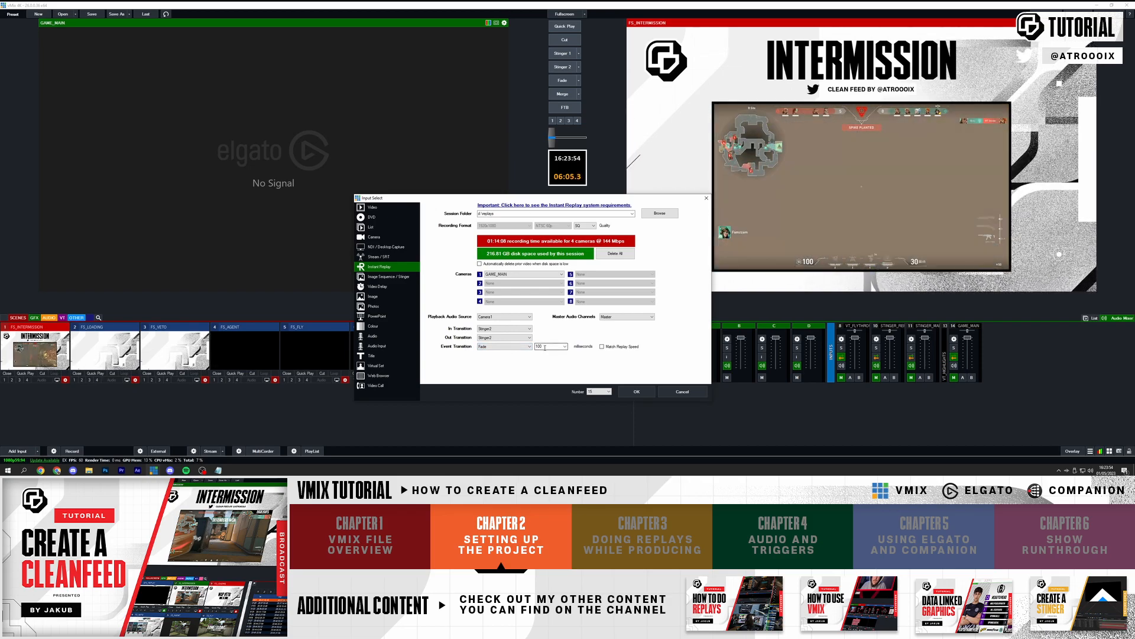
{"action": "left_click", "coordinate": [638, 394]}
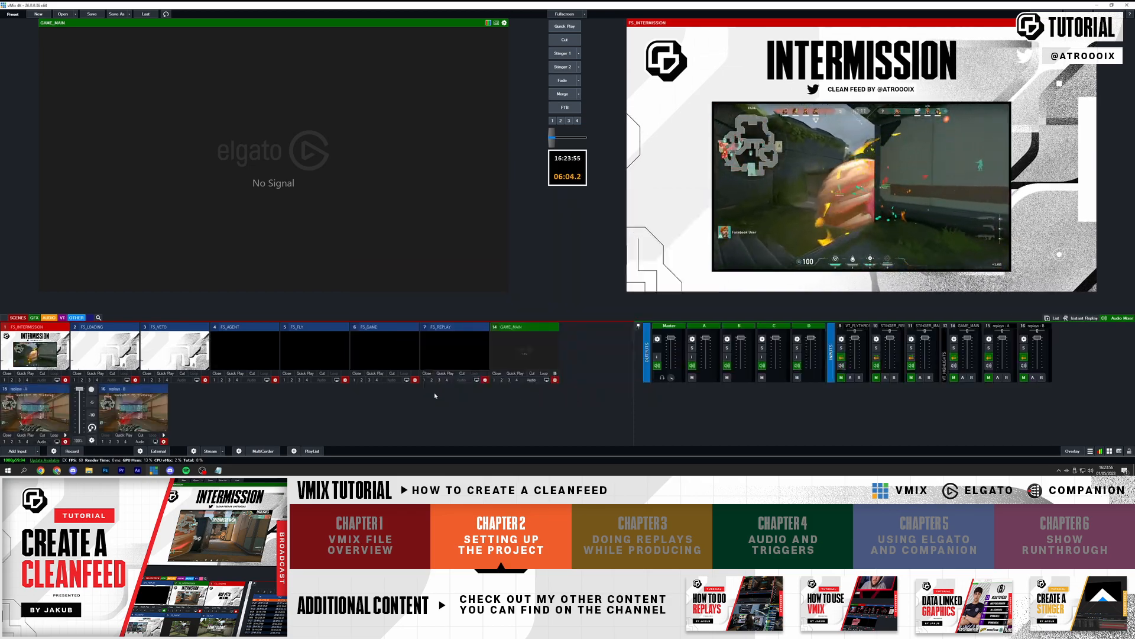
- Scrub through the recorded replay footage in preview and rename the replay input REPLAY
{"action": "left_click", "coordinate": [57, 405]}
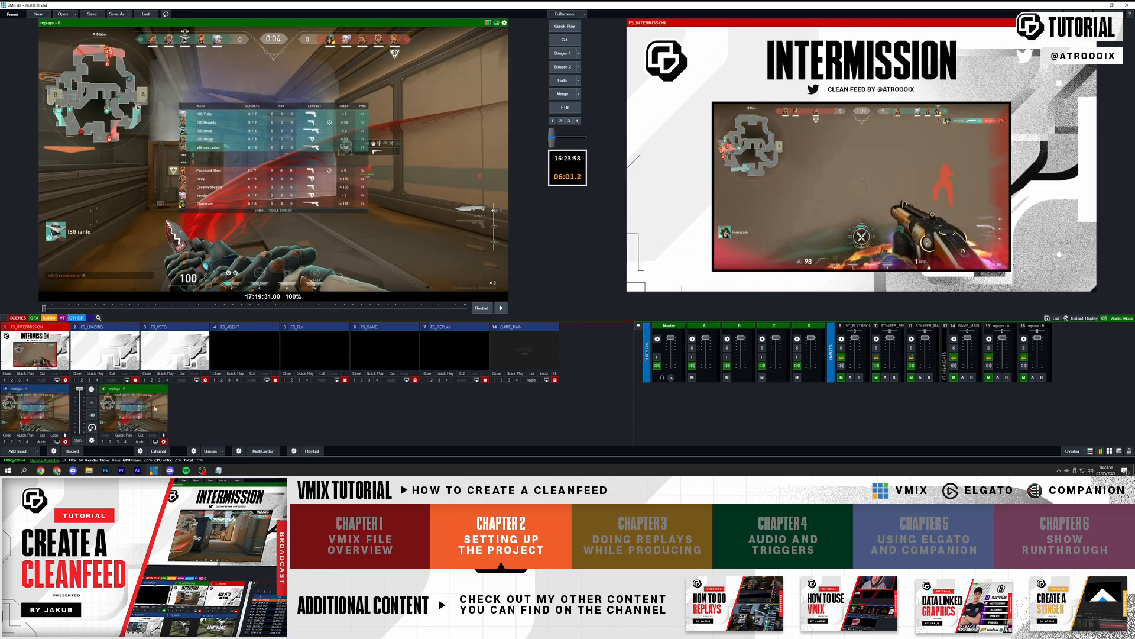
{"action": "left_click_drag", "start_coordinate": [174, 308], "coordinate": [300, 311]}
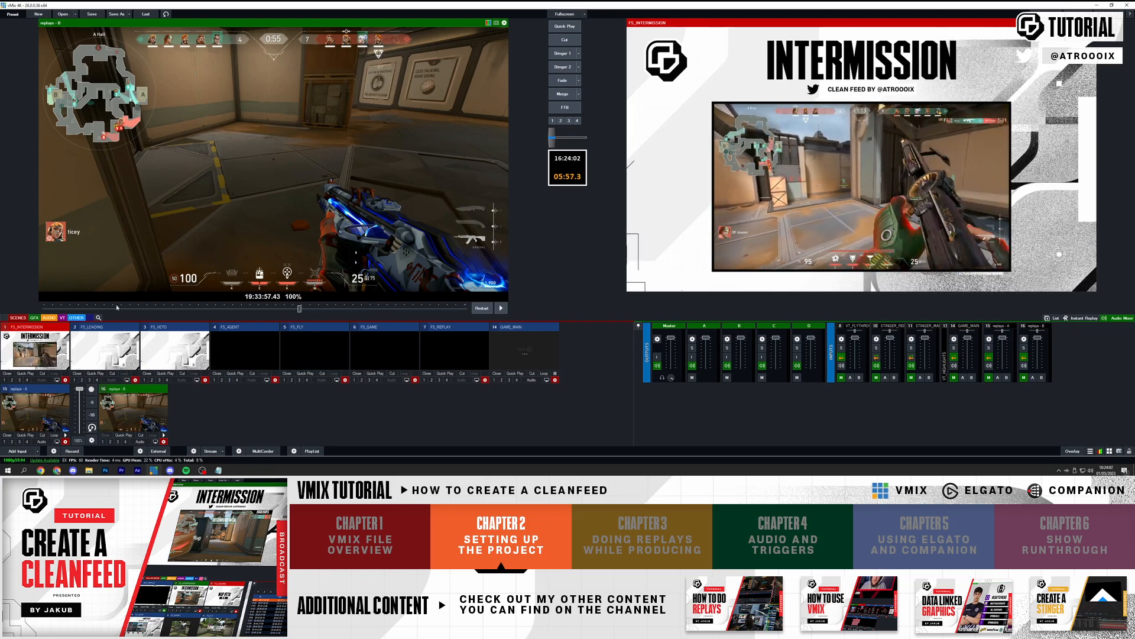
{"action": "left_click", "coordinate": [64, 308]}
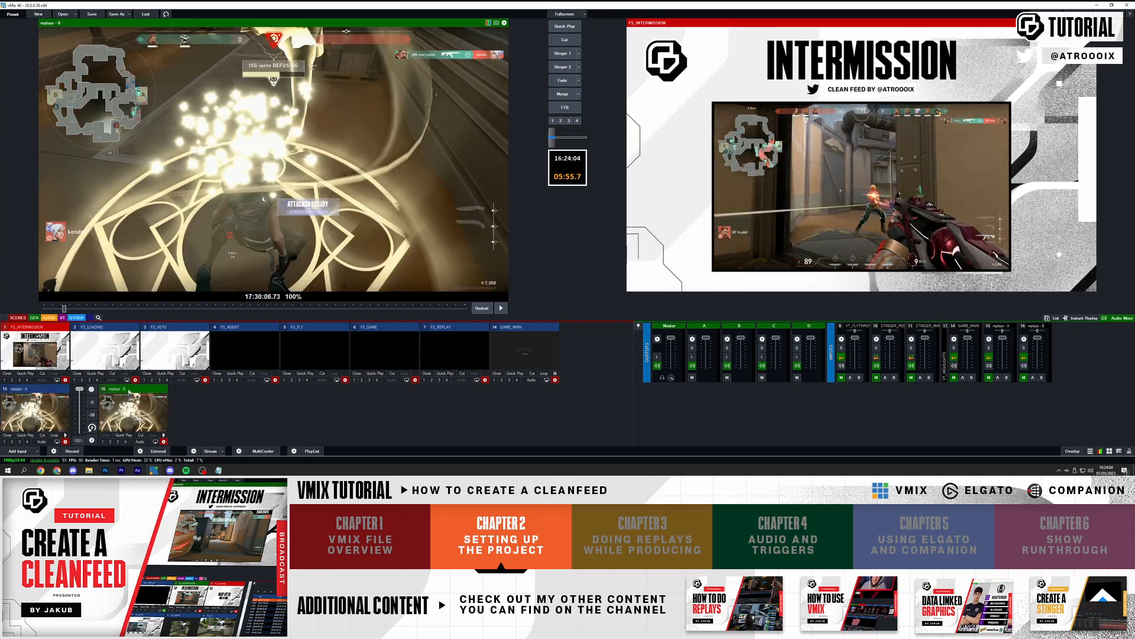
{"action": "left_click", "coordinate": [65, 441]}
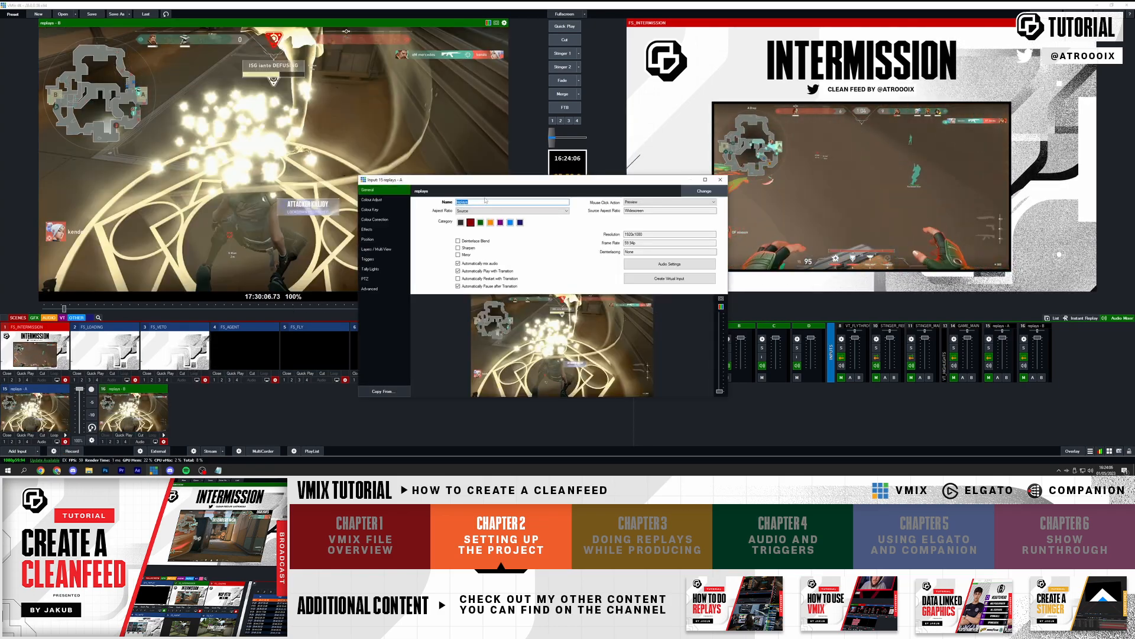
{"action": "left_click", "coordinate": [720, 179]}
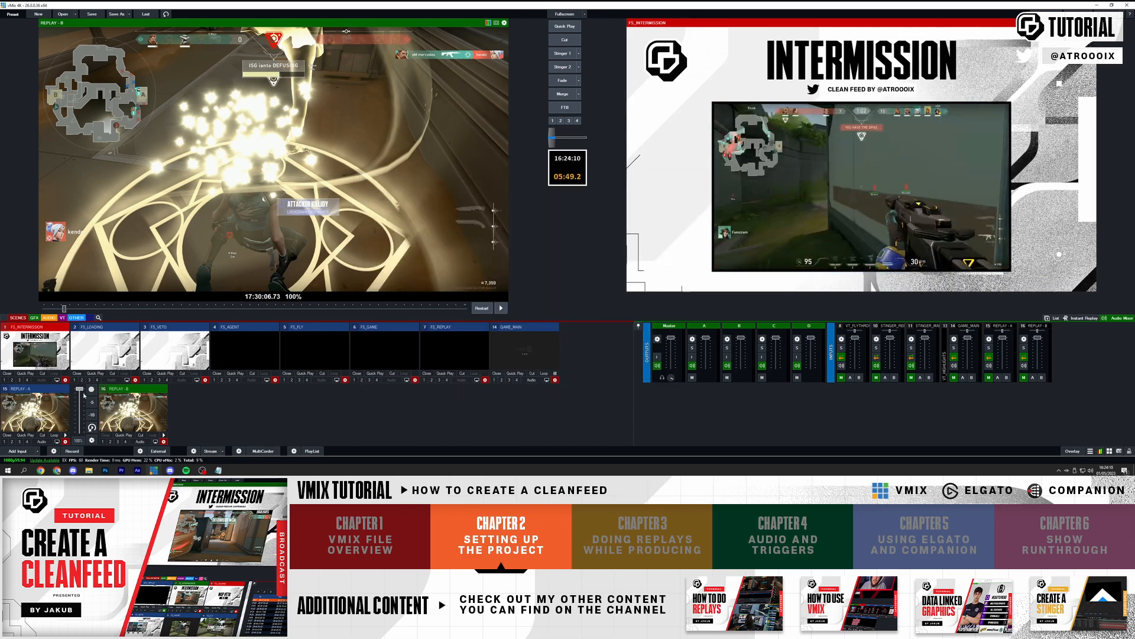
- Preview FS_REPLAY and add Replay.png from the Kairo Watch Party folder as a new input
{"action": "left_click", "coordinate": [462, 351]}
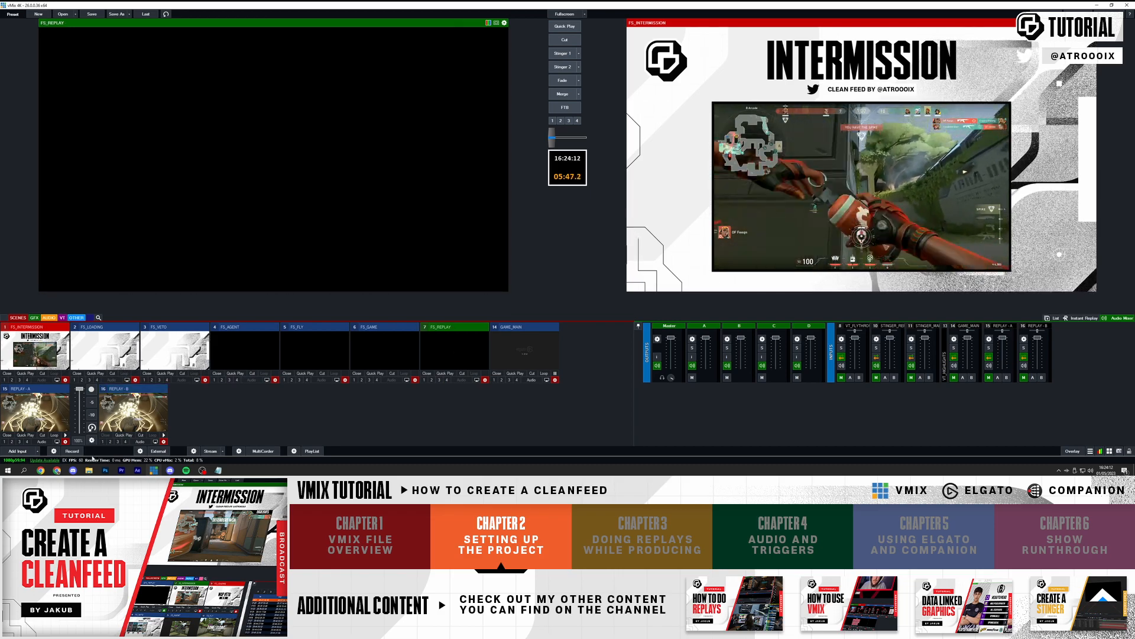
{"action": "left_click", "coordinate": [89, 470]}
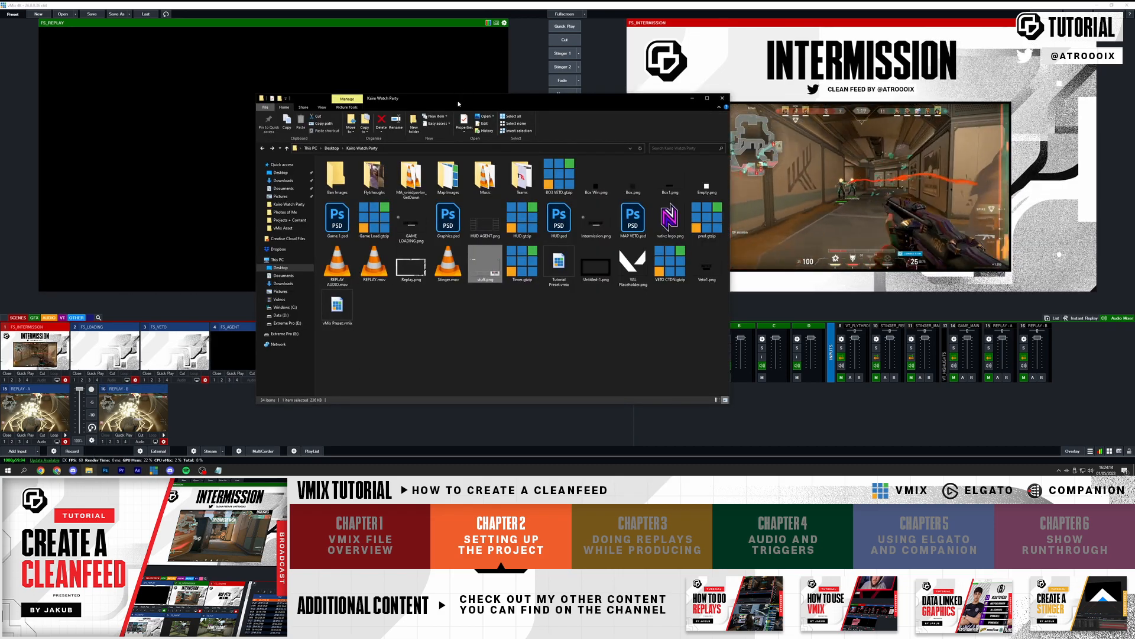
{"action": "left_click_drag", "start_coordinate": [473, 98], "coordinate": [653, 65]}
{"action": "left_click", "coordinate": [596, 229]}
{"action": "left_click_drag", "start_coordinate": [263, 409], "coordinate": [264, 408]}
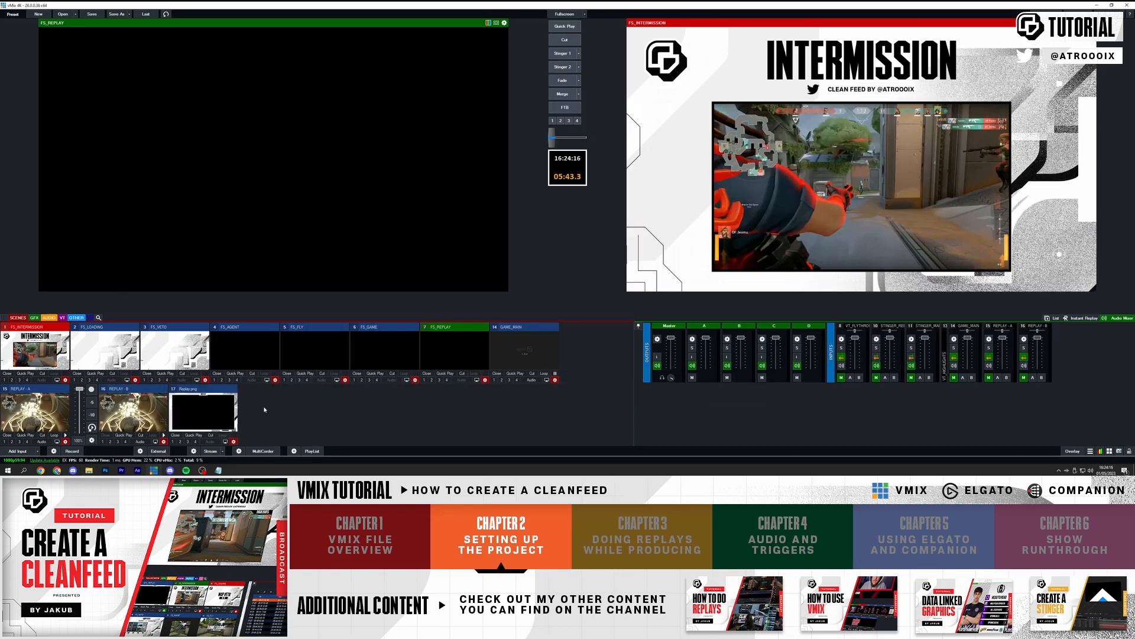
- Preview the Replay.png input, rename it GFX_REPLAY and assign it to the GFX category
{"action": "left_click", "coordinate": [225, 414]}
{"action": "left_click", "coordinate": [234, 441]}
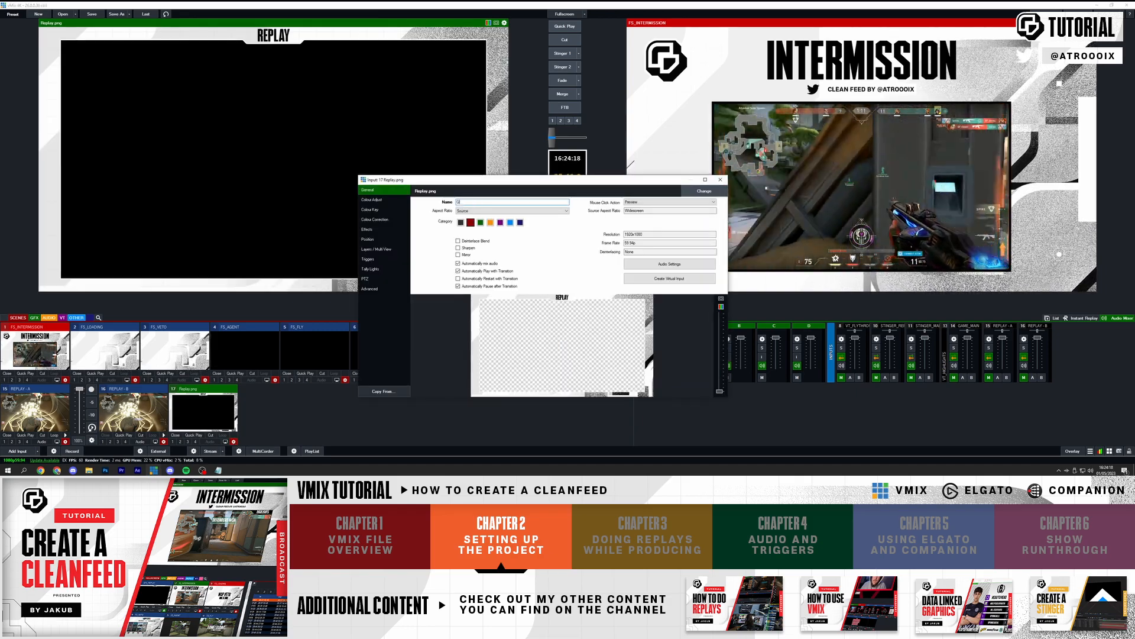
{"action": "left_click", "coordinate": [720, 180]}
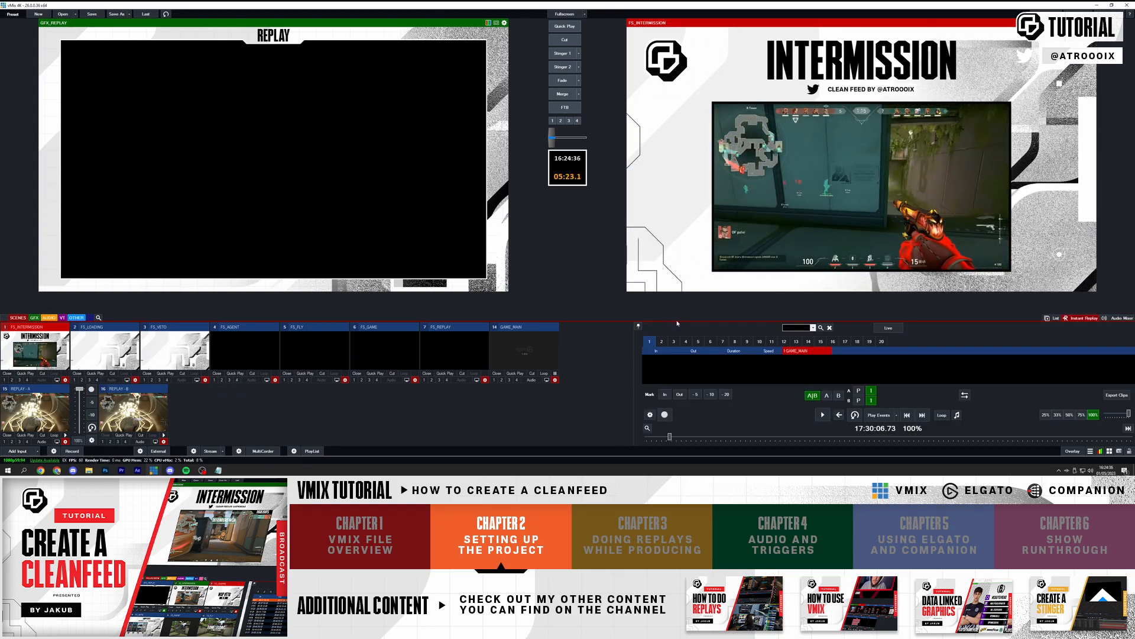
- Review the Instant Replay playback options and event settings, and accept the configuration
{"action": "left_click", "coordinate": [650, 414]}
{"action": "left_click", "coordinate": [417, 195]}
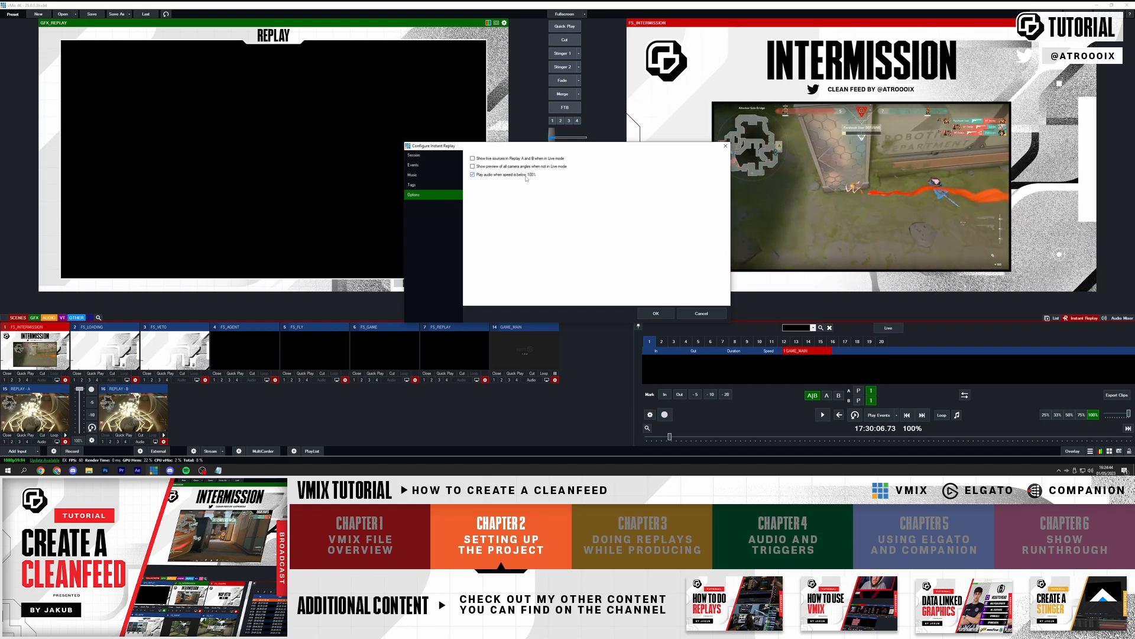
{"action": "left_click", "coordinate": [418, 166]}
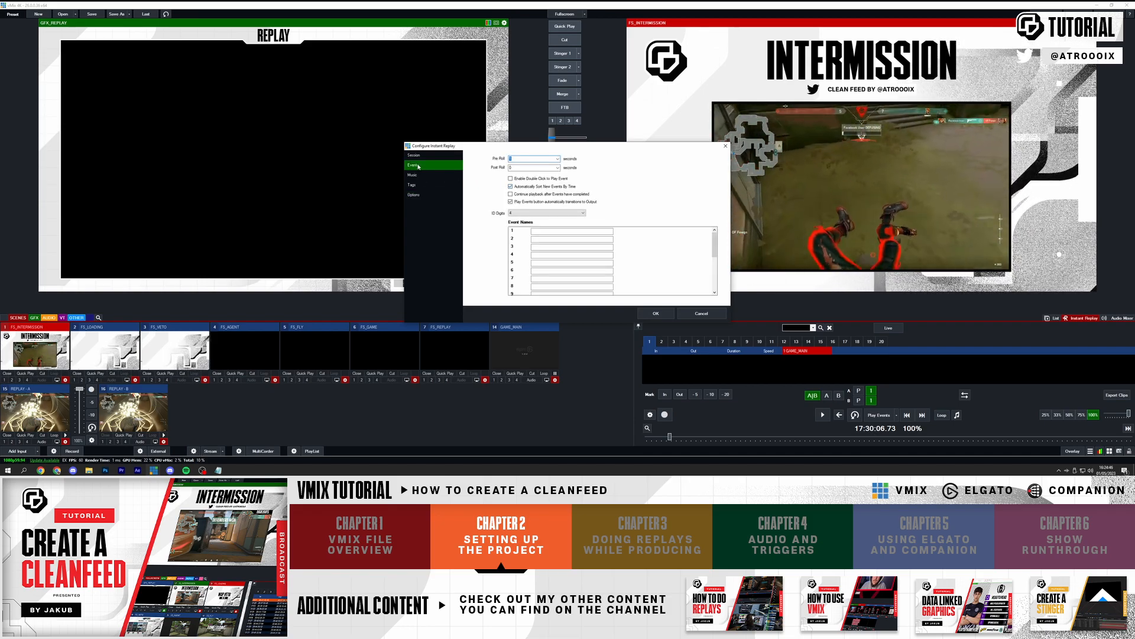
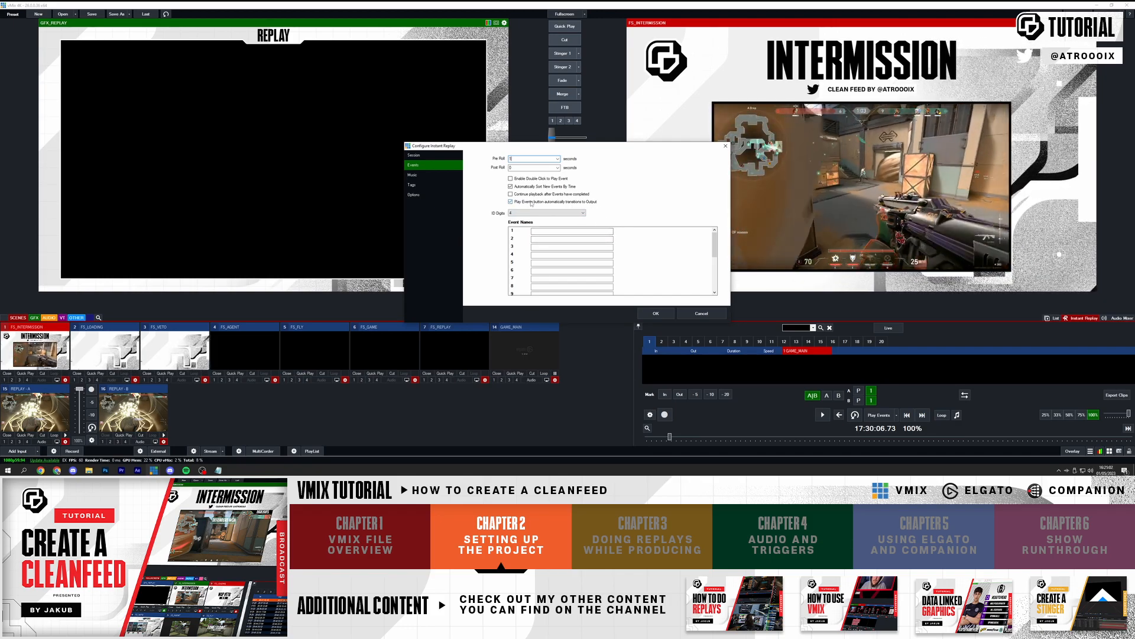
{"action": "left_click", "coordinate": [656, 313]}
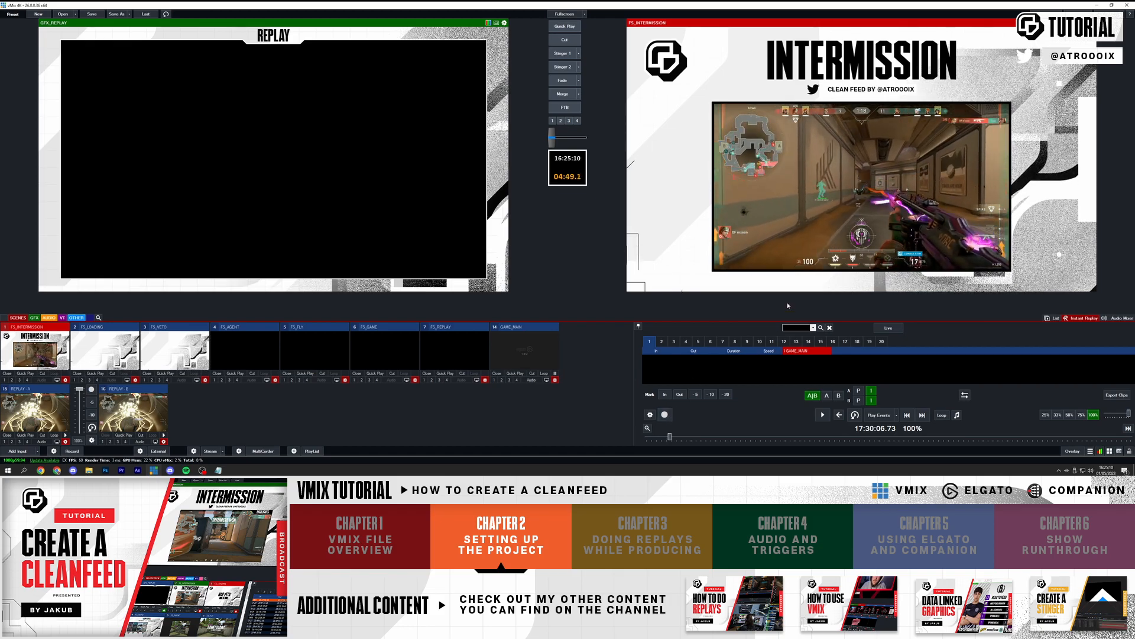
- Preview REPLAY - A and play event 0053 from replay event list 6 to the output
{"action": "left_click", "coordinate": [737, 342]}
{"action": "left_click", "coordinate": [651, 343]}
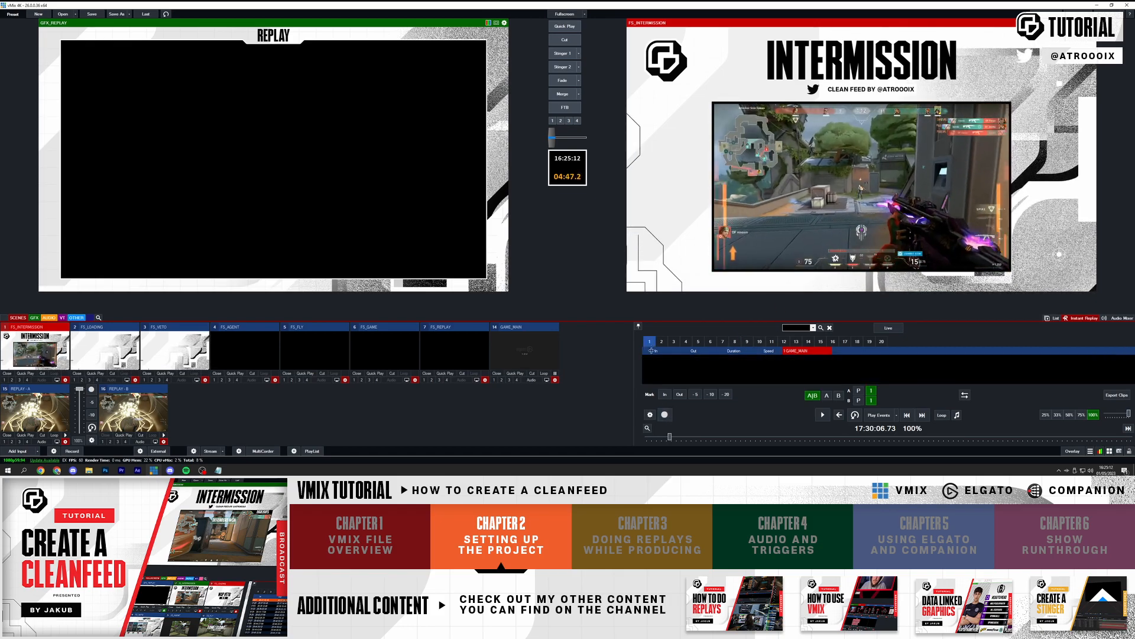
{"action": "left_click", "coordinate": [63, 408]}
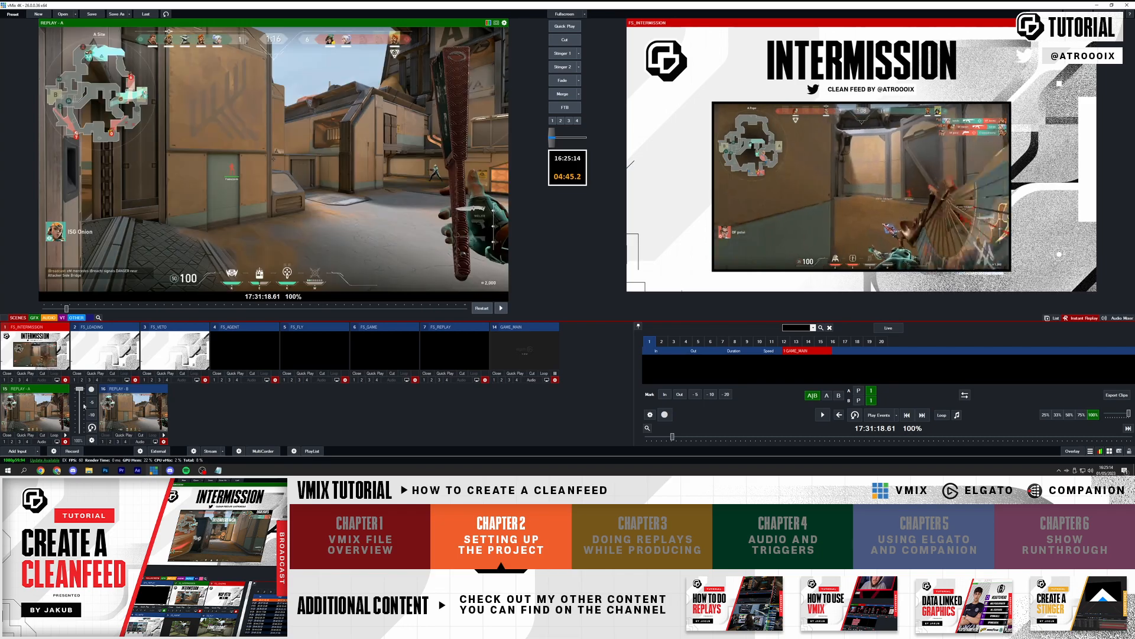
{"action": "left_click", "coordinate": [711, 341]}
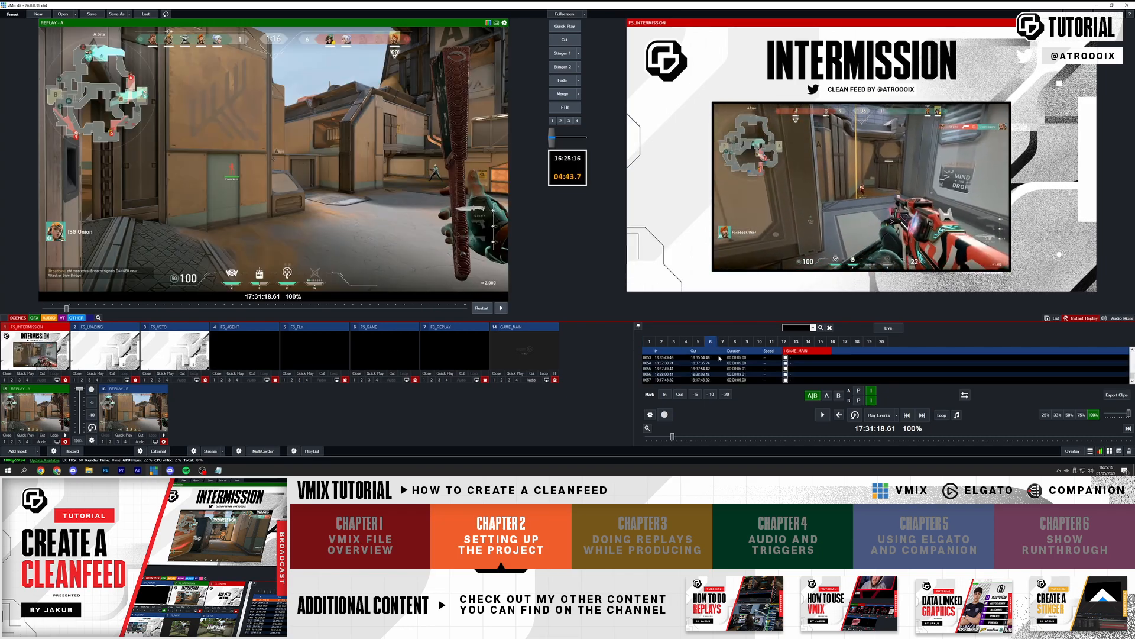
{"action": "left_click", "coordinate": [686, 358]}
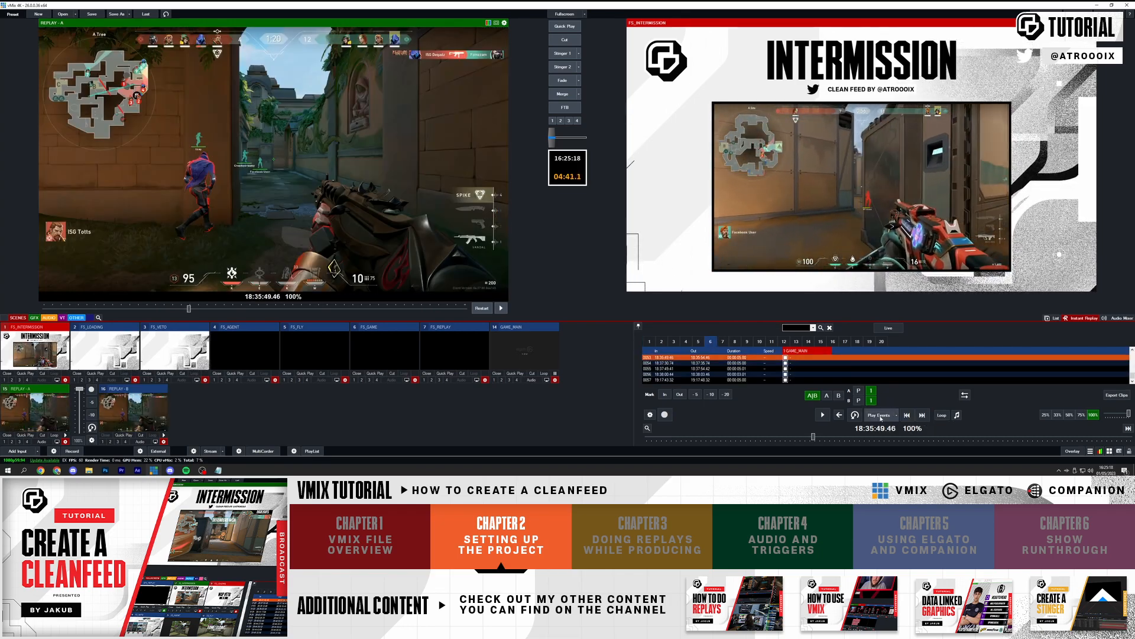
{"action": "left_click", "coordinate": [879, 415]}
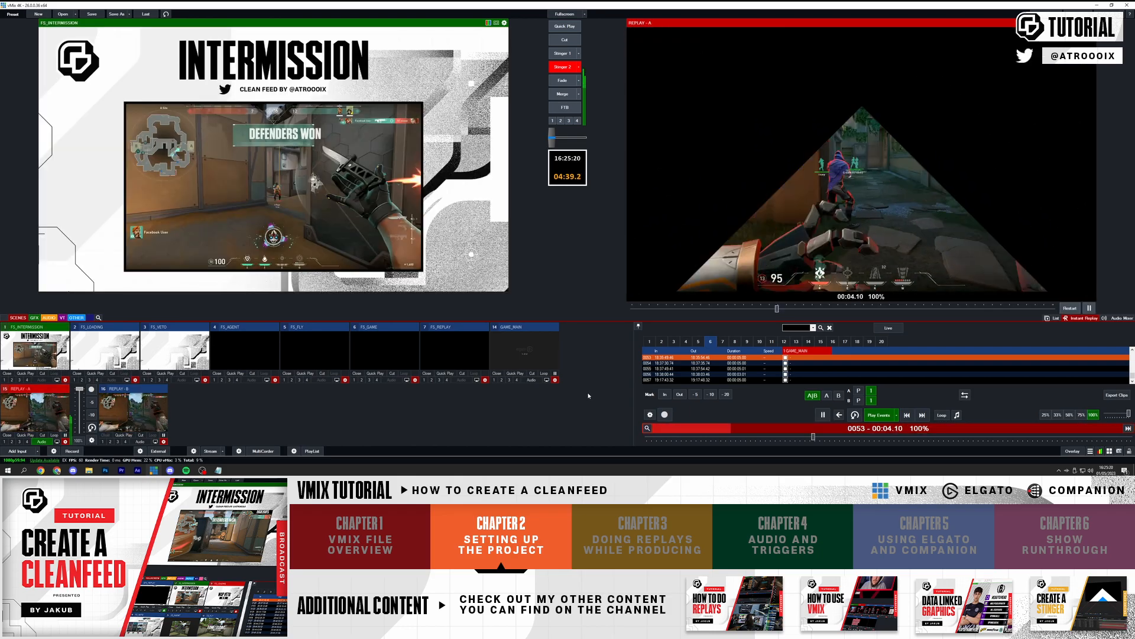
- Lower the REPLAY - A volume in the audio mixer and play another event from replay list 6
{"action": "left_click", "coordinate": [1119, 319]}
{"action": "left_click_drag", "start_coordinate": [1003, 338], "coordinate": [1003, 353]}
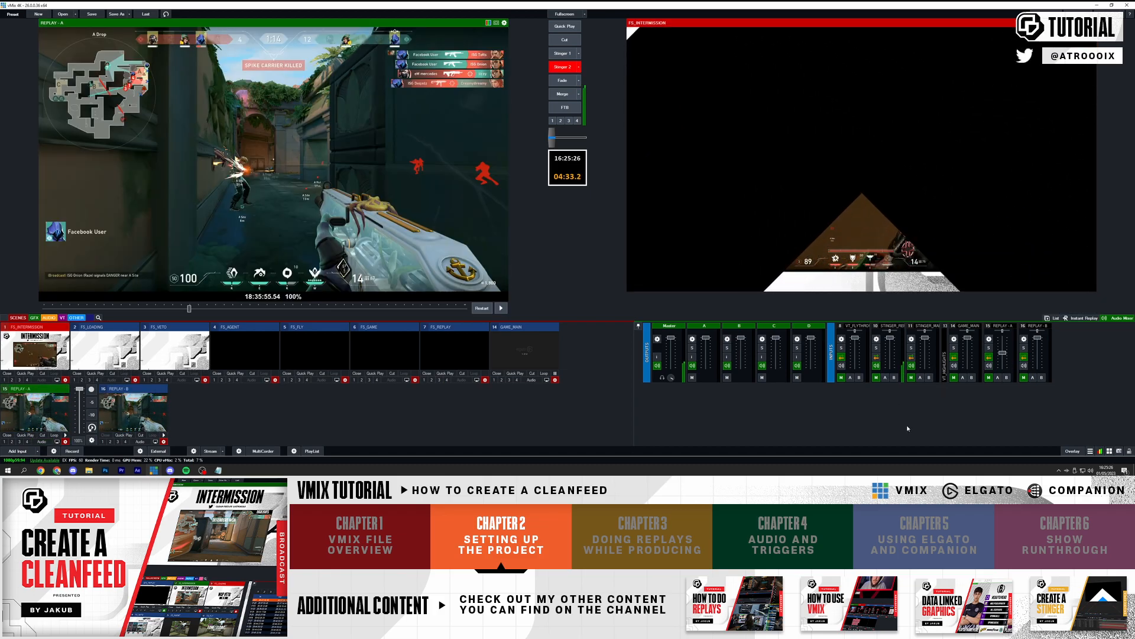
{"action": "left_click", "coordinate": [1083, 318]}
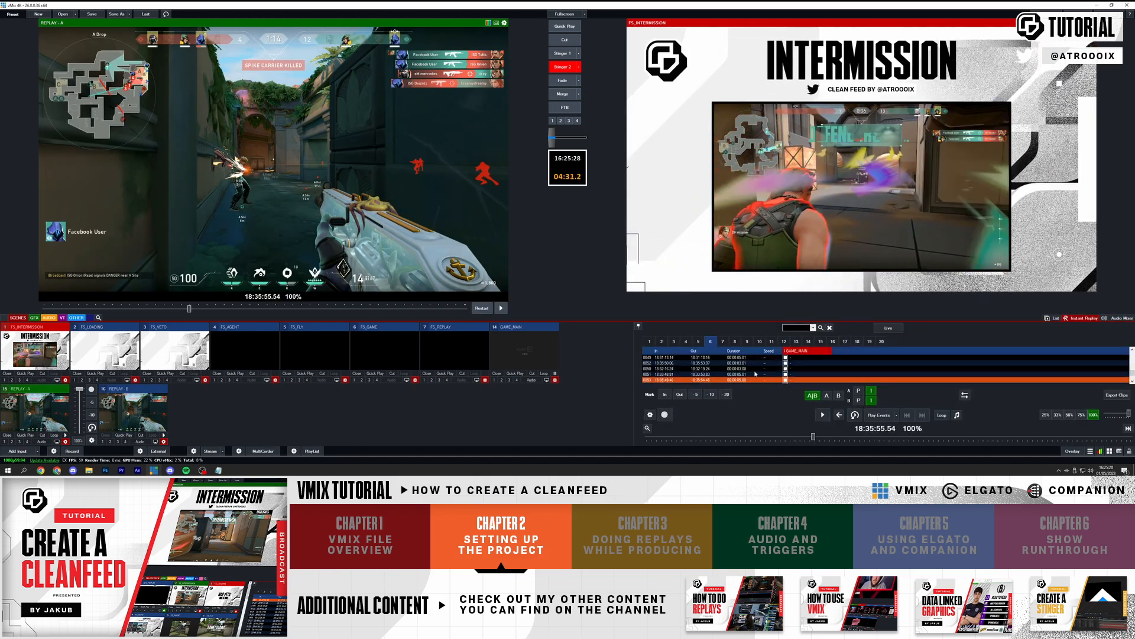
{"action": "left_click", "coordinate": [758, 362]}
{"action": "left_click", "coordinate": [879, 415]}
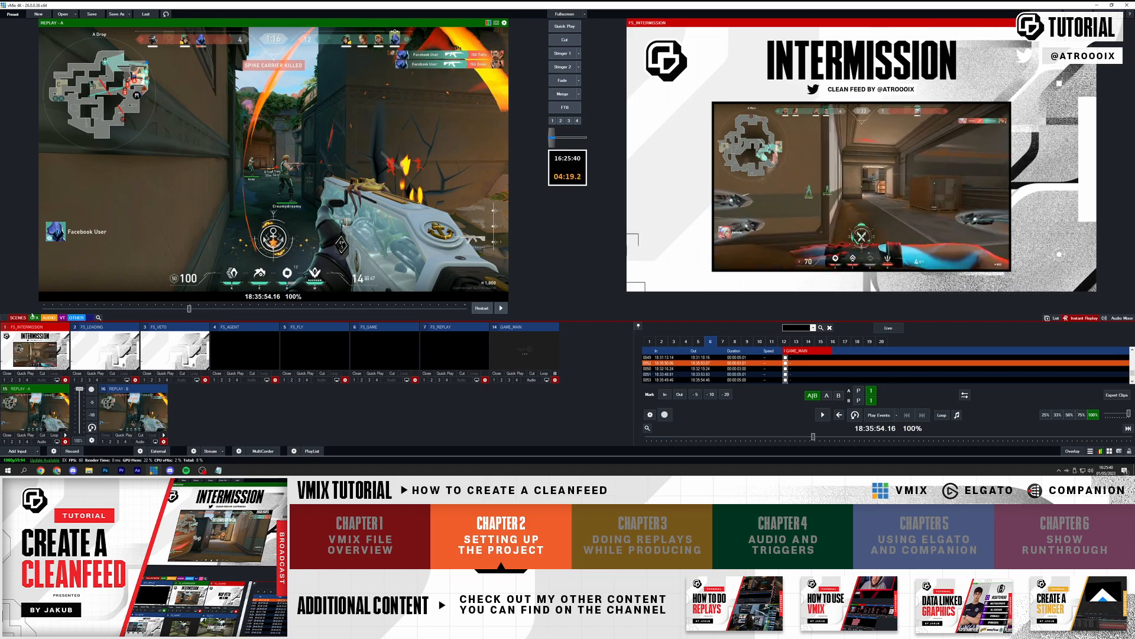
- Preview GFX_REPLAY among the GFX inputs and return to the scene inputs
{"action": "left_click", "coordinate": [33, 318]}
{"action": "left_click", "coordinate": [97, 346]}
{"action": "left_click", "coordinate": [18, 317]}
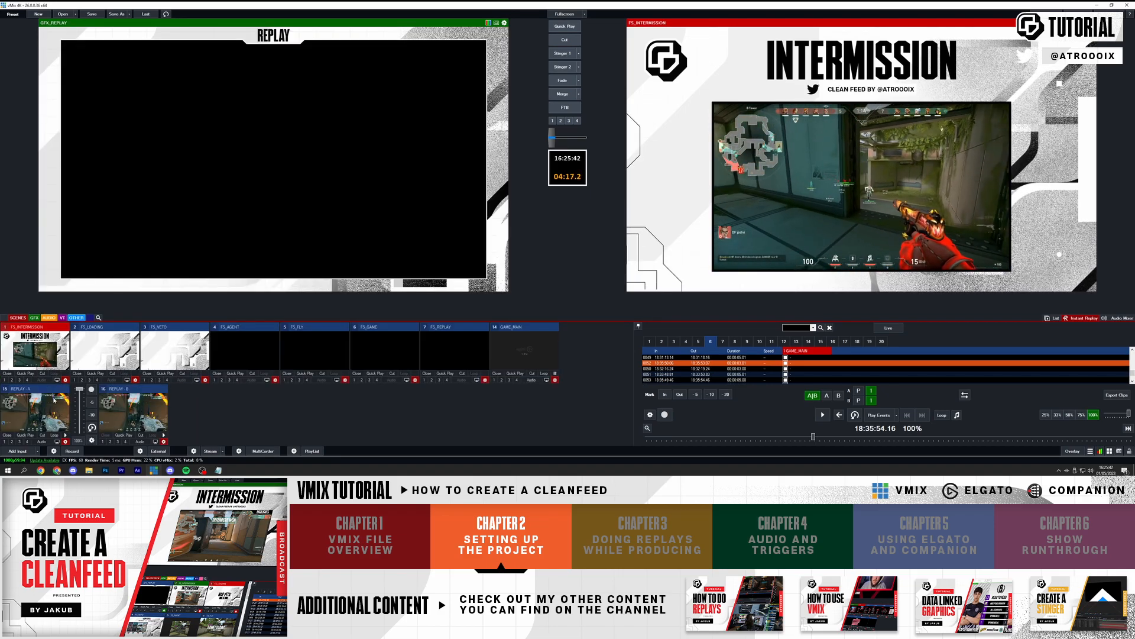
- Try GFX_REPLAY as layer 1 on the REPLAY - A input, clearing and re-adding it to compare the picture
{"action": "left_click", "coordinate": [53, 400]}
{"action": "right_click", "coordinate": [54, 400]}
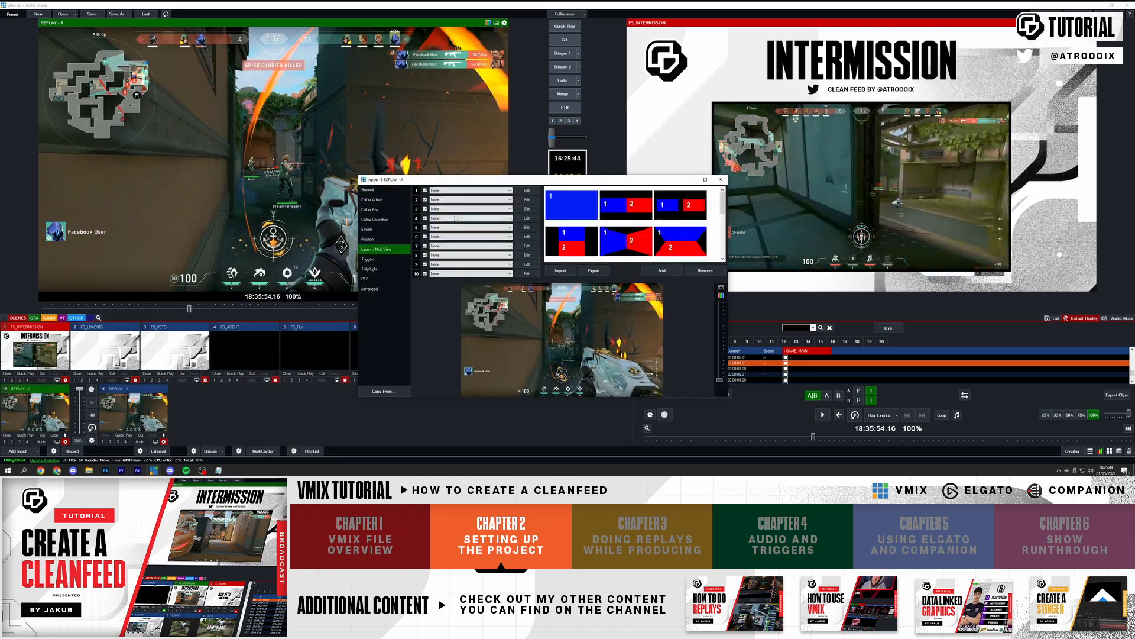
{"action": "left_click", "coordinate": [470, 190]}
{"action": "left_click", "coordinate": [454, 254]}
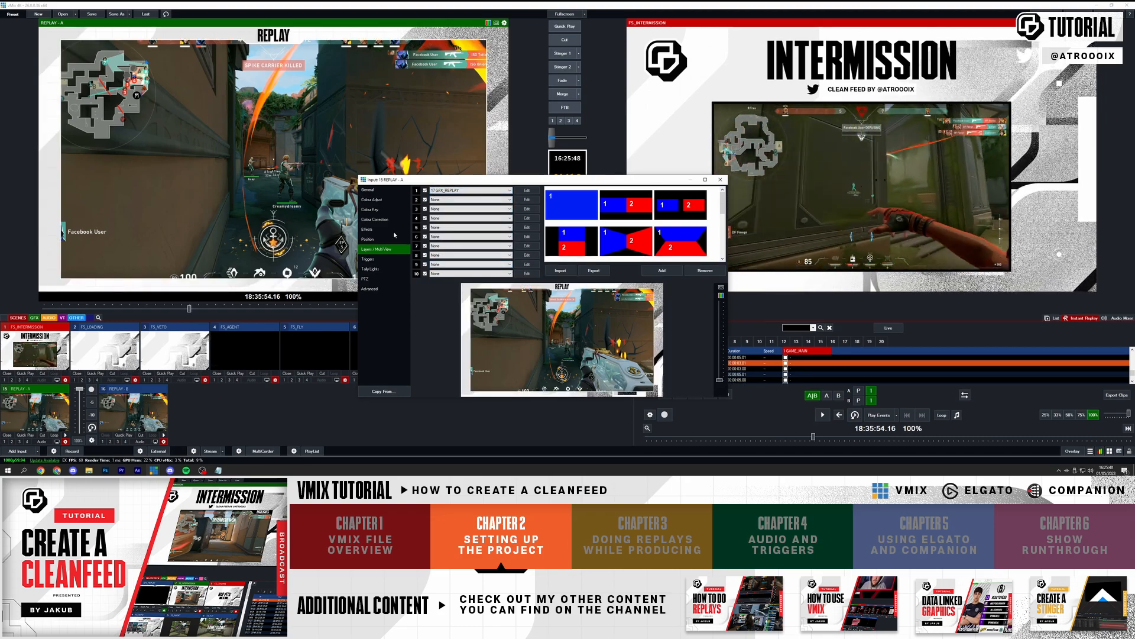
{"action": "left_click", "coordinate": [444, 190]}
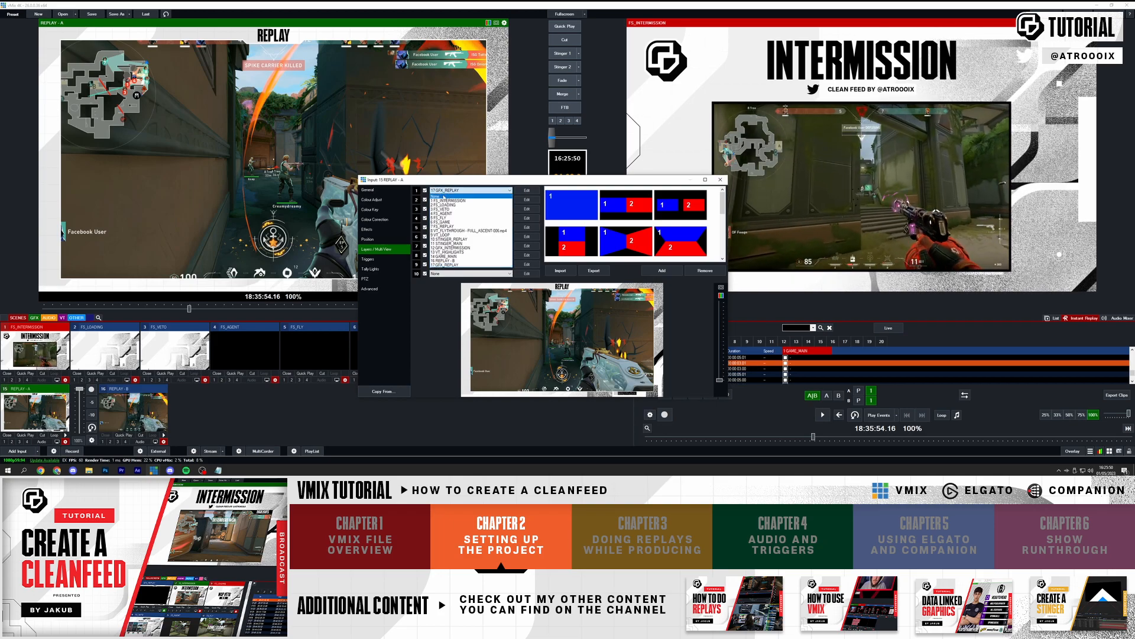
{"action": "left_click", "coordinate": [444, 196]}
{"action": "left_click", "coordinate": [444, 190]}
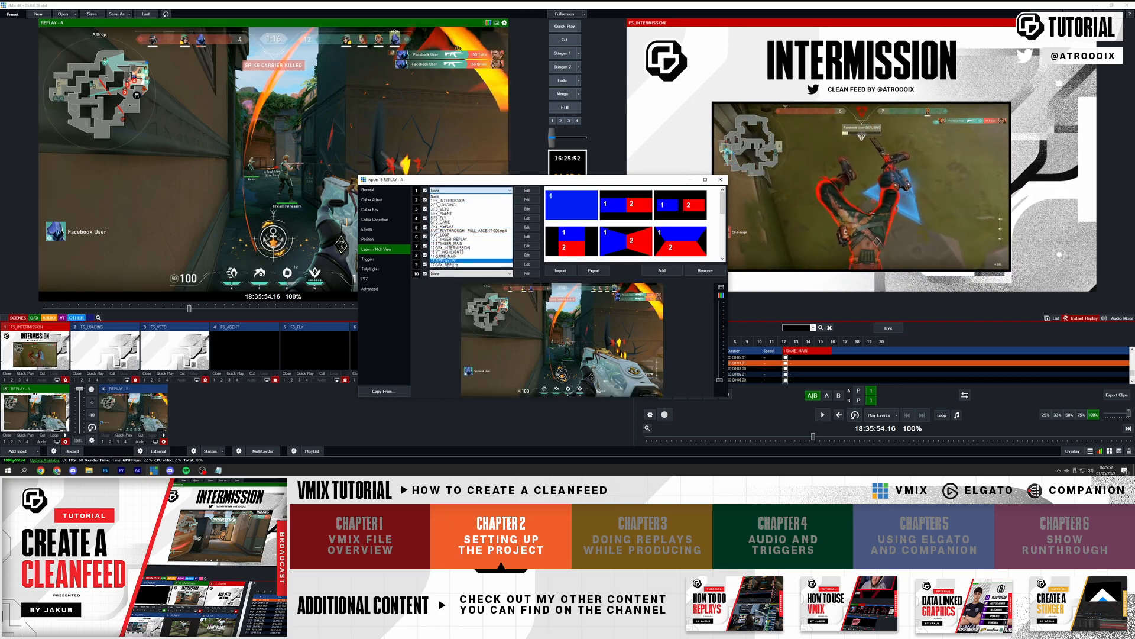
{"action": "left_click", "coordinate": [444, 264]}
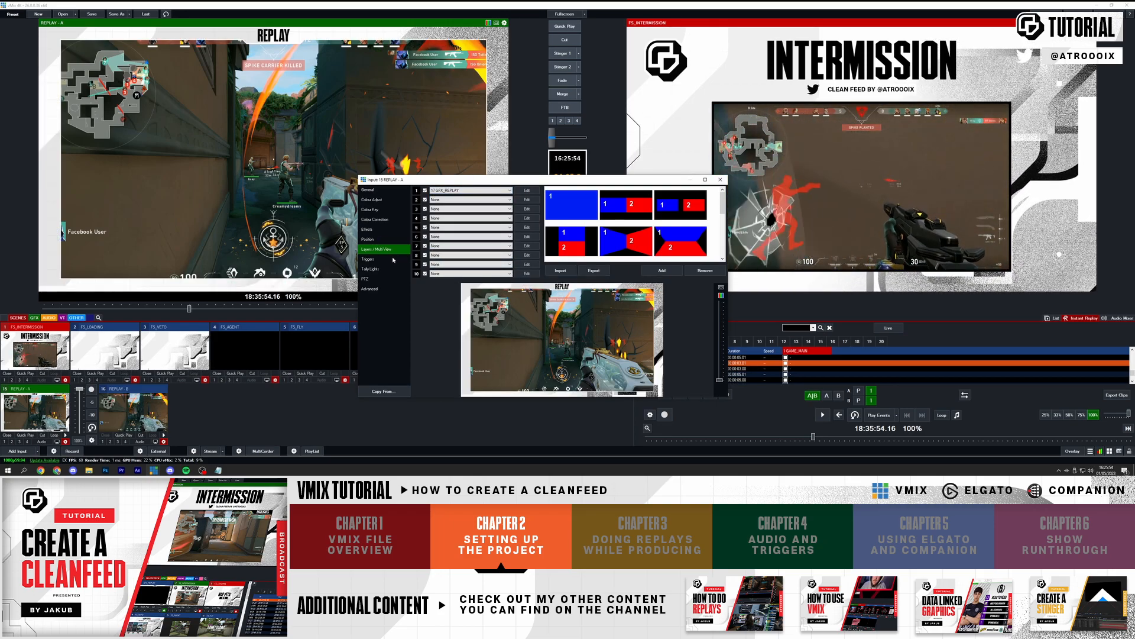
- Try zooming the REPLAY - A input to about 0.76, reset its position, and set layer 1 back to None
{"action": "left_click", "coordinate": [372, 239]}
{"action": "left_click", "coordinate": [453, 190]}
{"action": "left_click", "coordinate": [451, 196]}
{"action": "mouse_move", "coordinate": [486, 201]}
{"action": "left_mouse_down"}
{"action": "mouse_move", "coordinate": [498, 201]}
{"action": "mouse_move", "coordinate": [478, 201]}
{"action": "left_mouse_up"}
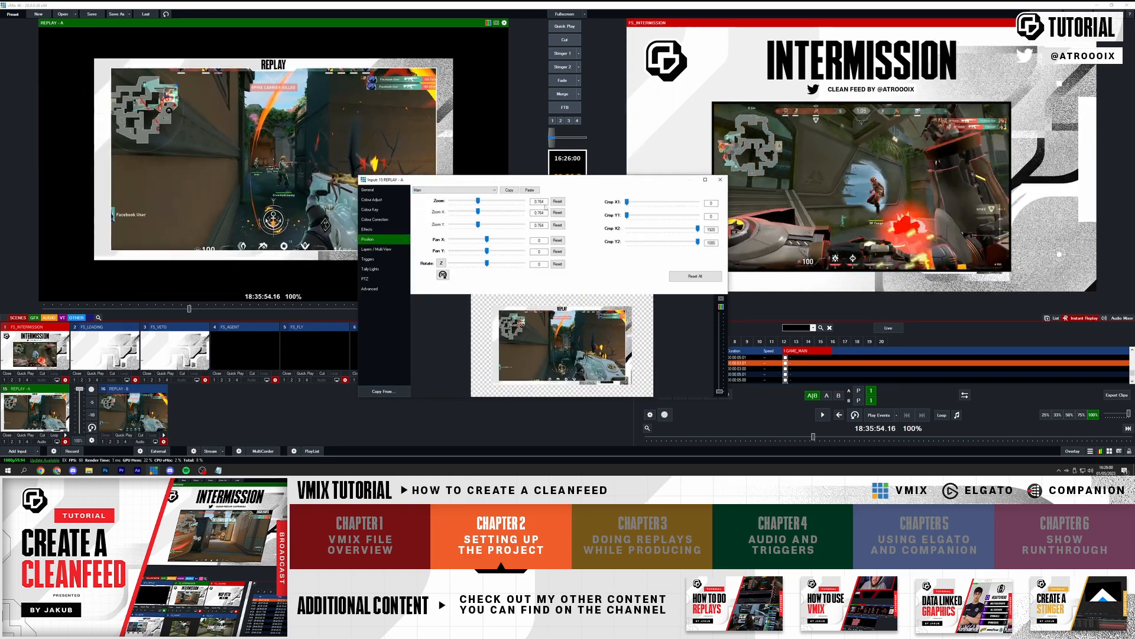
{"action": "left_click", "coordinate": [703, 278]}
{"action": "left_click", "coordinate": [384, 249]}
{"action": "left_click", "coordinate": [470, 190]}
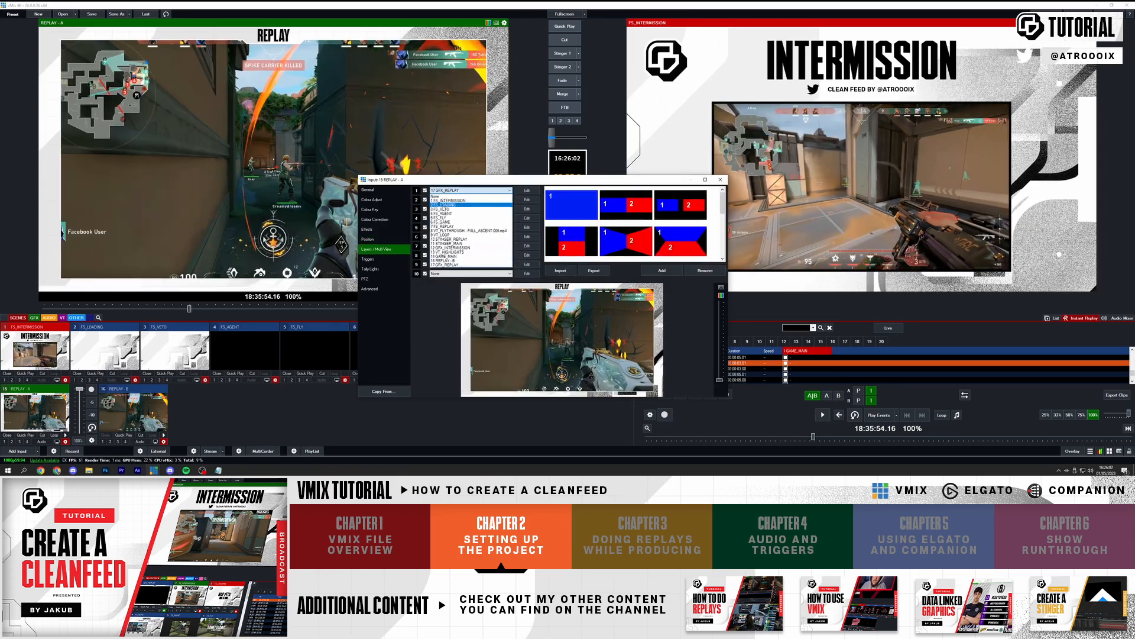
{"action": "left_click", "coordinate": [436, 195]}
{"action": "left_click", "coordinate": [720, 180]}
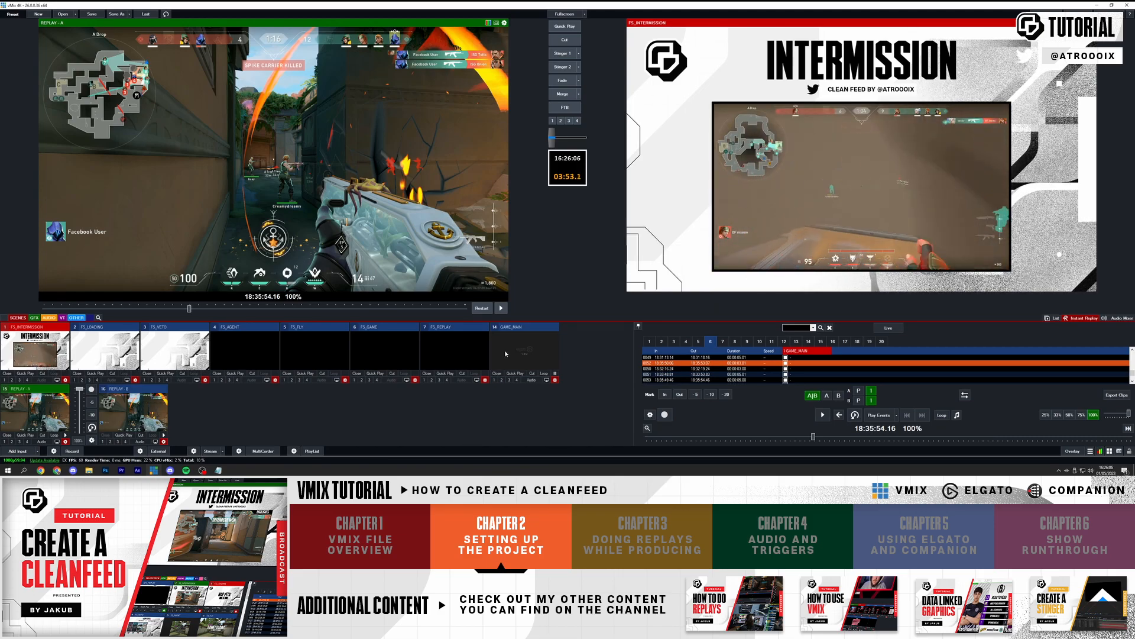
- In the FS_REPLAY scene, assign REPLAY - A to layer 1 and GFX_REPLAY to layer 2
{"action": "left_click", "coordinate": [439, 350]}
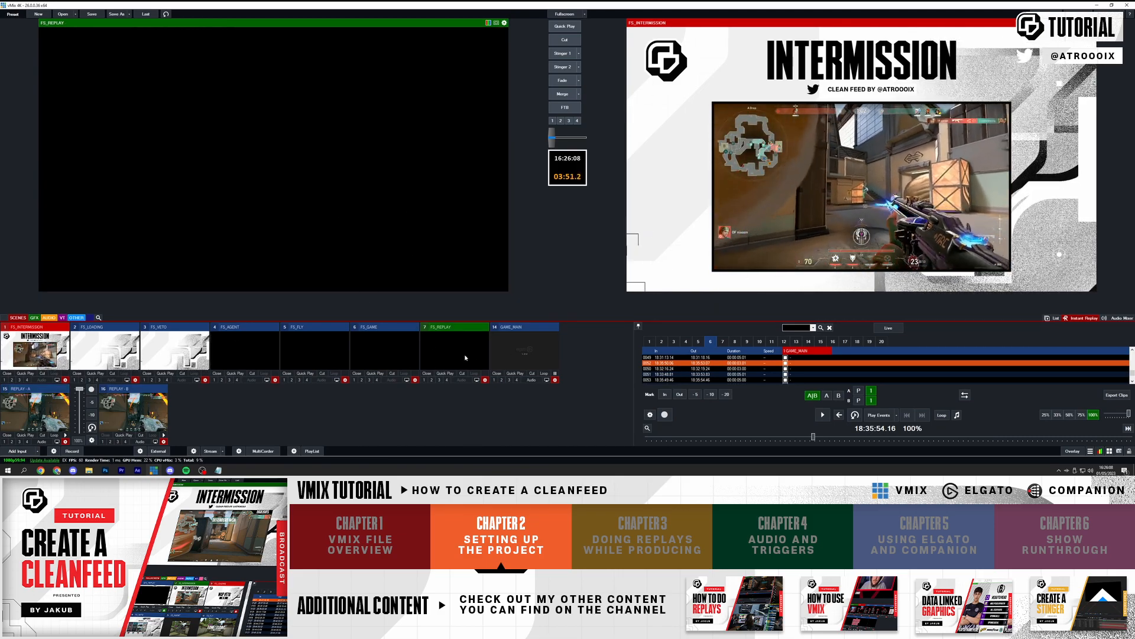
{"action": "left_click", "coordinate": [485, 380]}
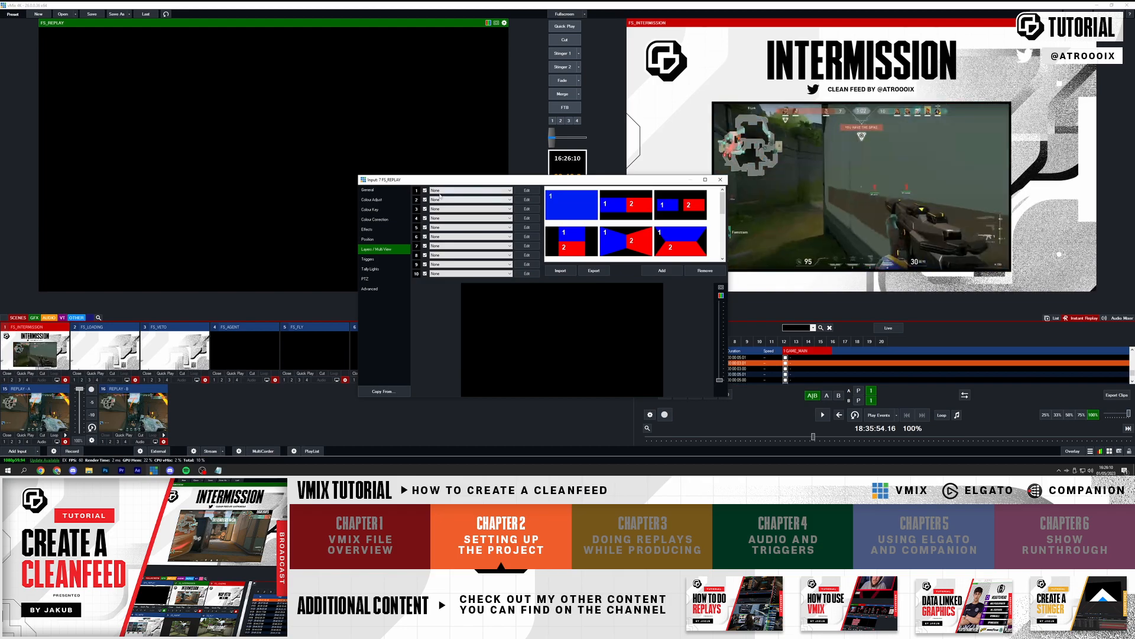
{"action": "left_click", "coordinate": [458, 256]}
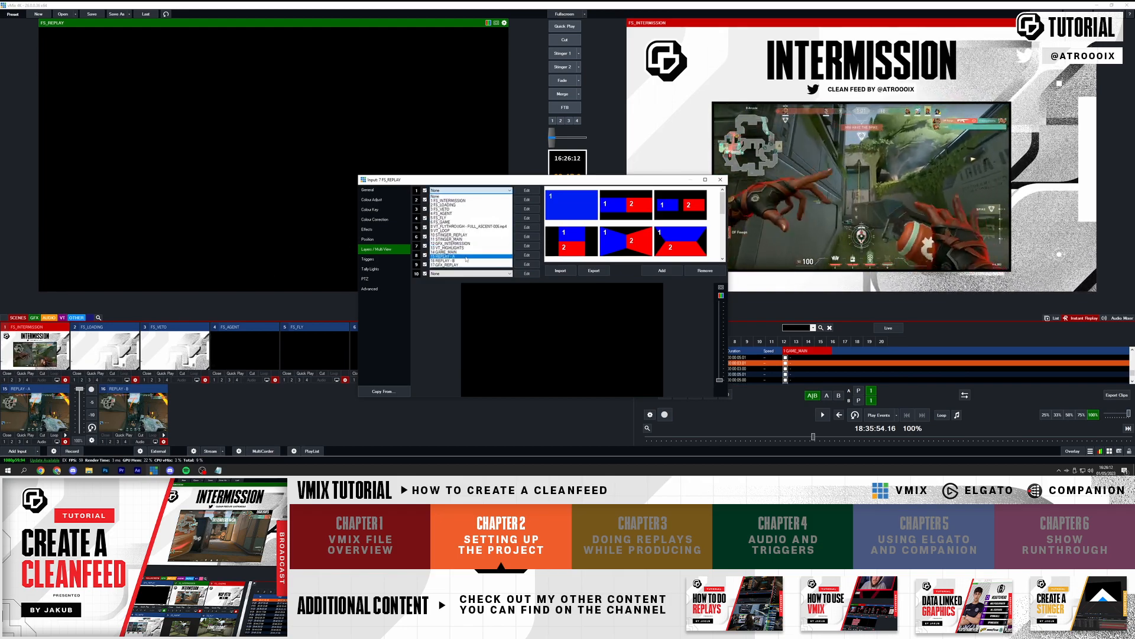
{"action": "left_click", "coordinate": [440, 200]}
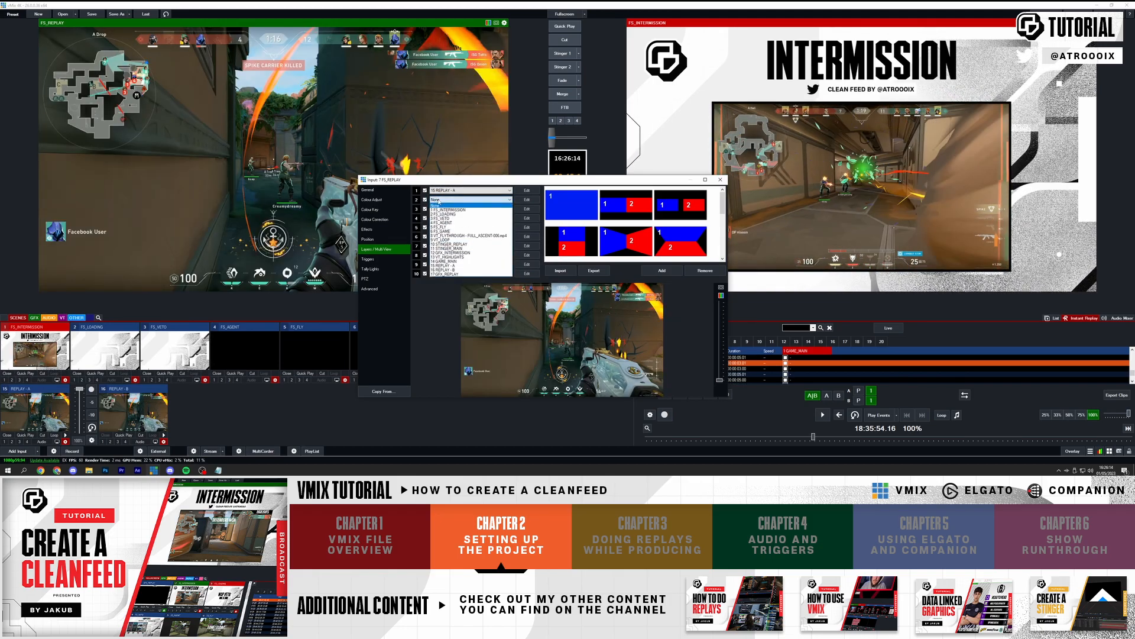
{"action": "left_click", "coordinate": [468, 274]}
- Scale the REPLAY - A layer of FS_REPLAY to a zoom of about 0.91 to fit the replay frame
{"action": "left_click", "coordinate": [368, 239]}
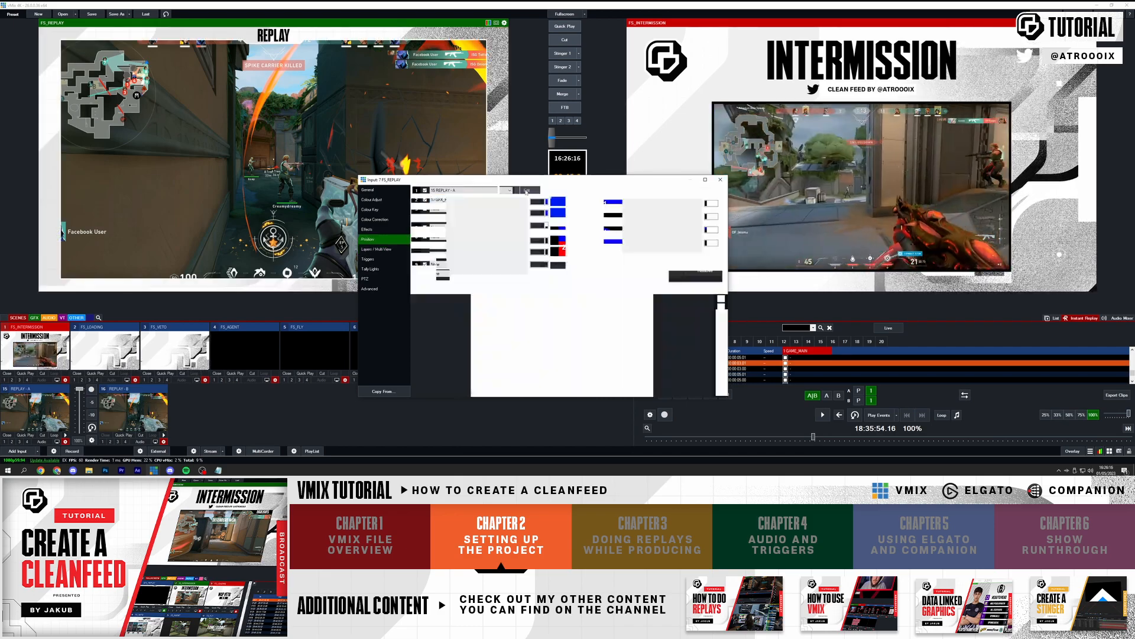
{"action": "left_click_drag", "start_coordinate": [482, 202], "coordinate": [483, 200]}
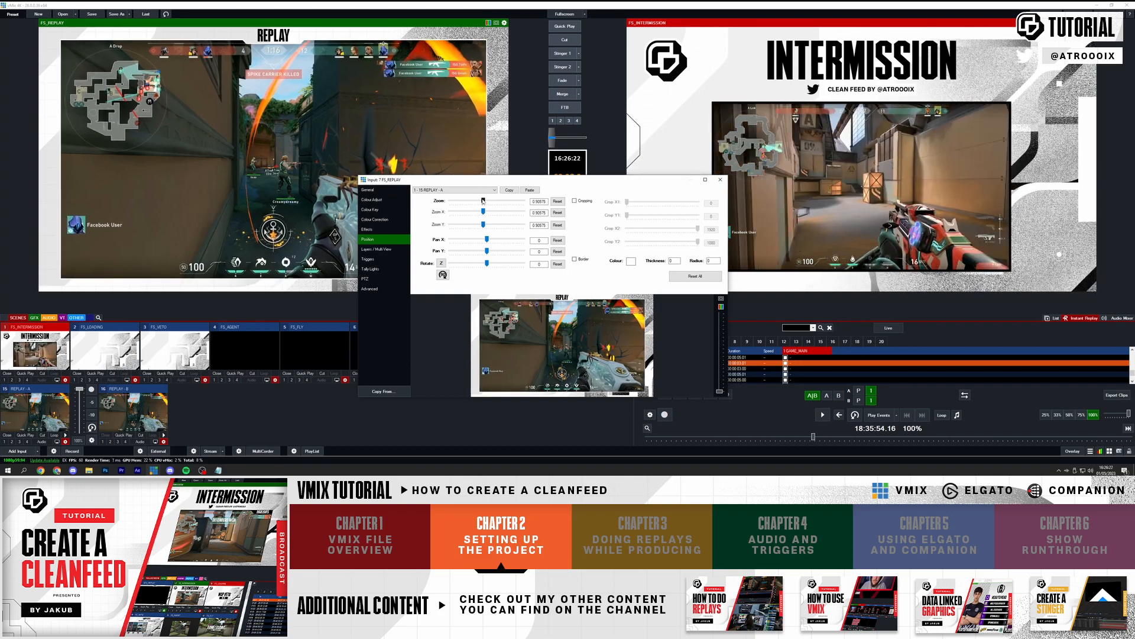
{"action": "left_click", "coordinate": [721, 180]}
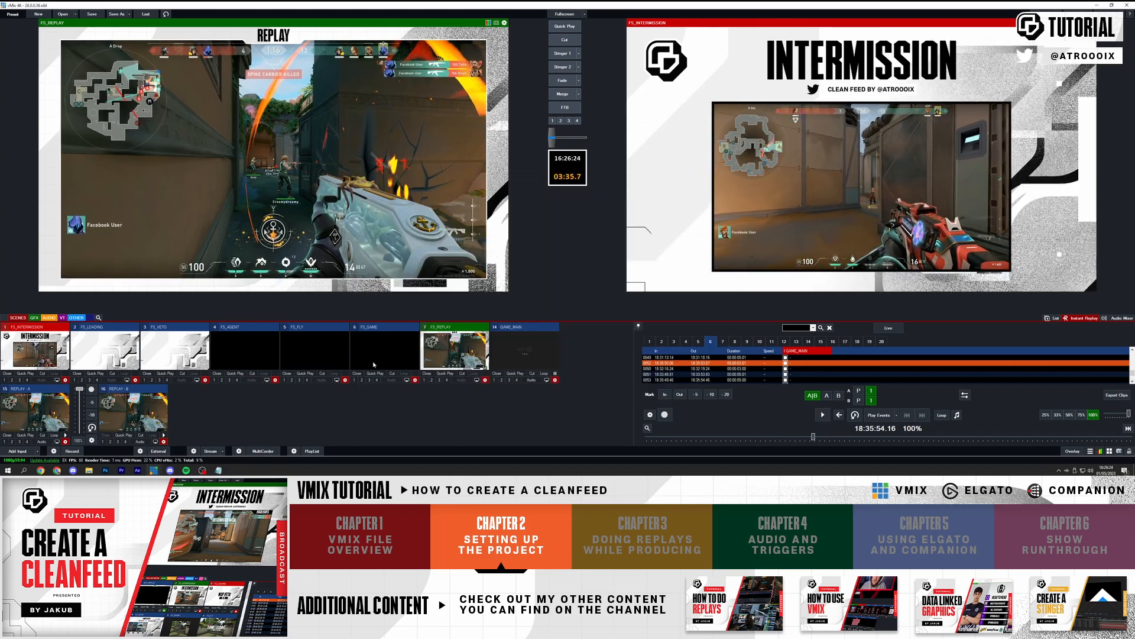
- Compare the full-screen REPLAY - A input with the framed FS_REPLAY scene in preview
{"action": "left_click", "coordinate": [41, 406]}
{"action": "left_click", "coordinate": [458, 353]}
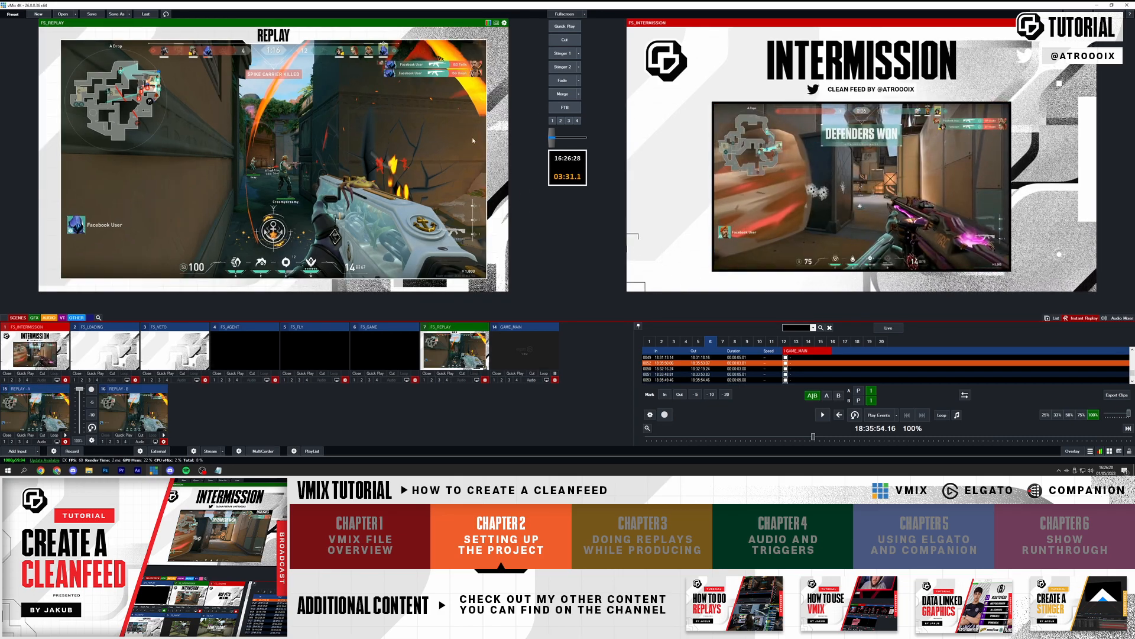
{"action": "left_click", "coordinate": [52, 398]}
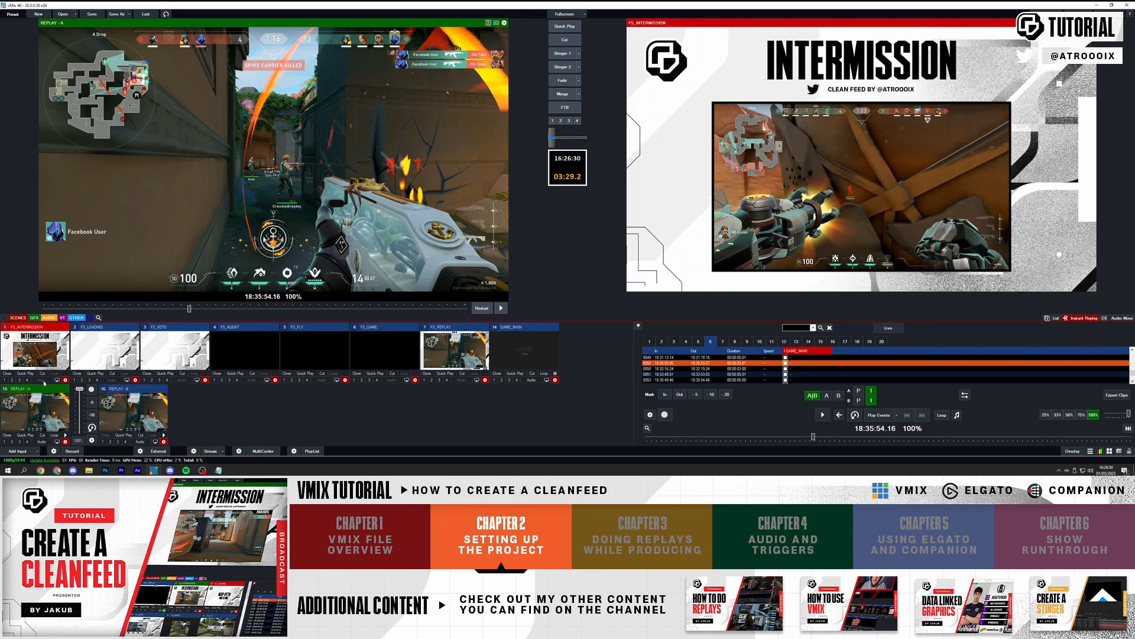
{"action": "left_click", "coordinate": [452, 355]}
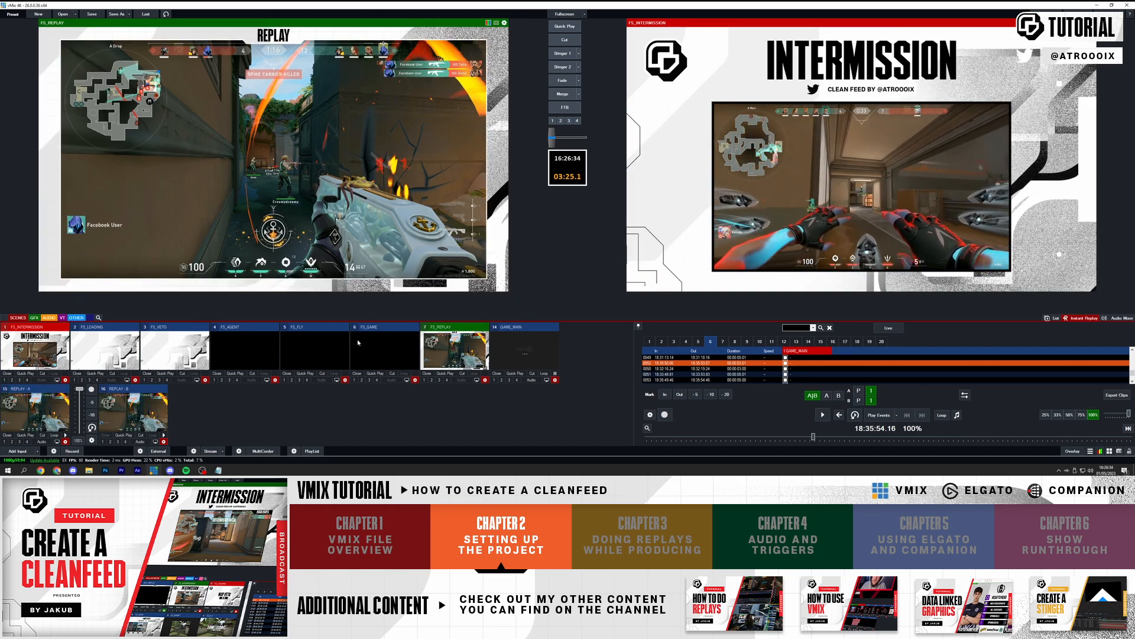
- Check the Notepad list of inputs, place FS_VETO ahead of FS_LOADING, and remove the FS_LOADING scene
{"action": "left_click", "coordinate": [218, 470]}
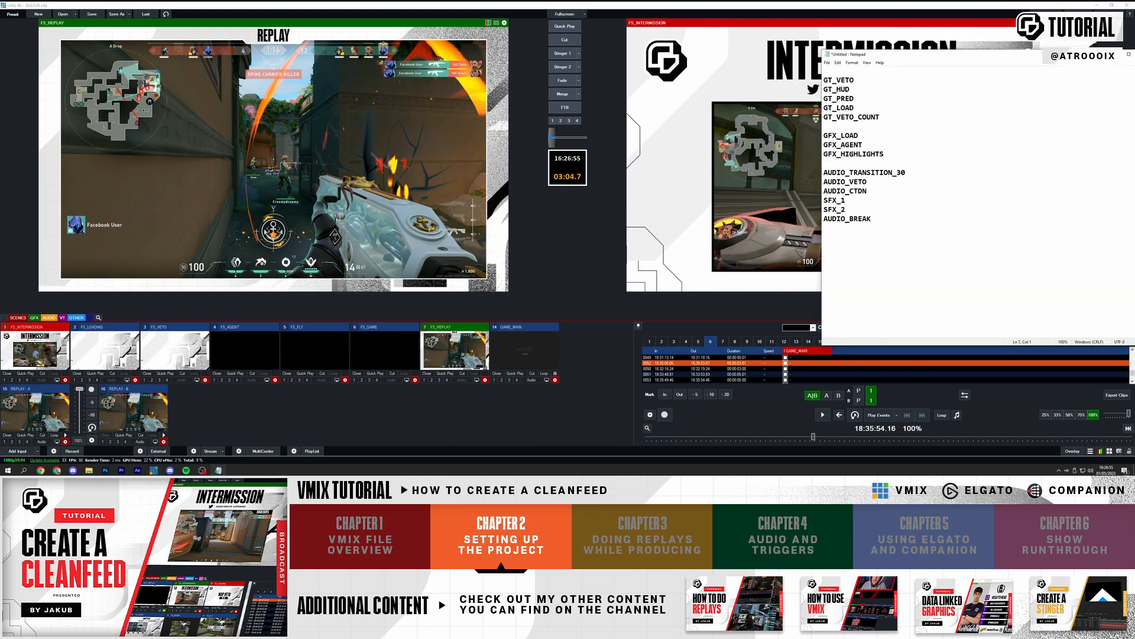
{"action": "left_click", "coordinate": [112, 349]}
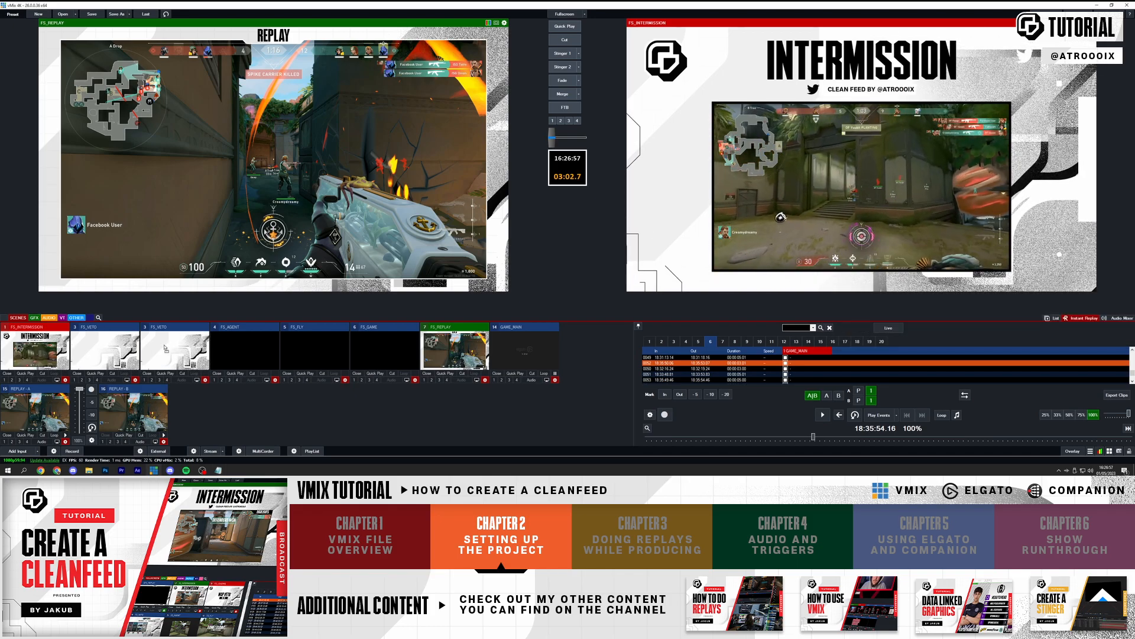
{"action": "left_click", "coordinate": [133, 361]}
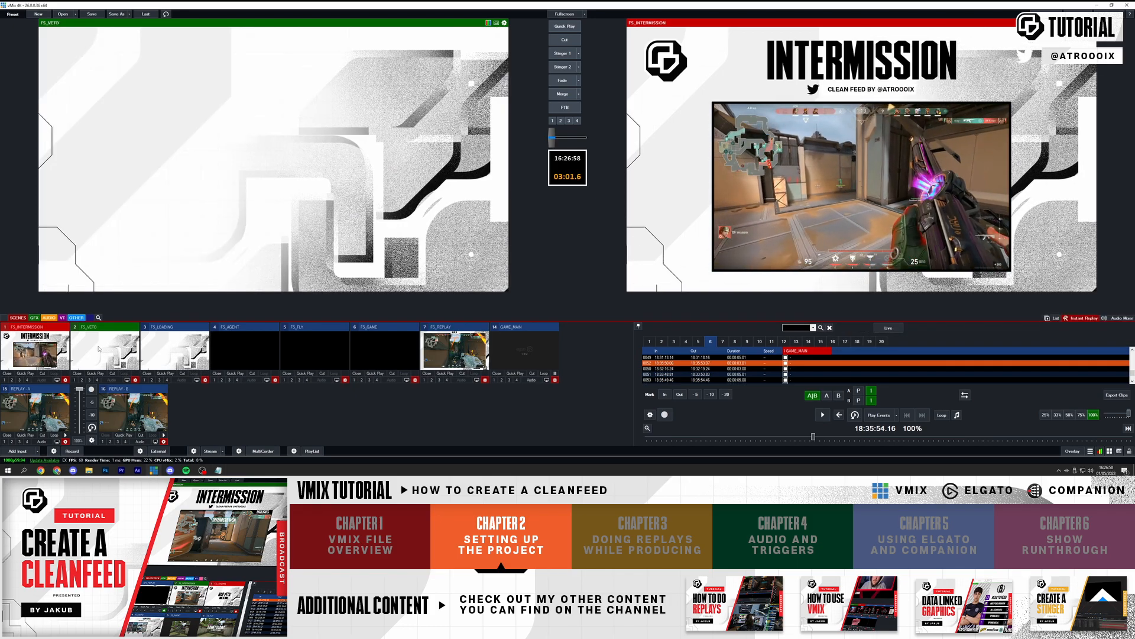
{"action": "left_click", "coordinate": [148, 373]}
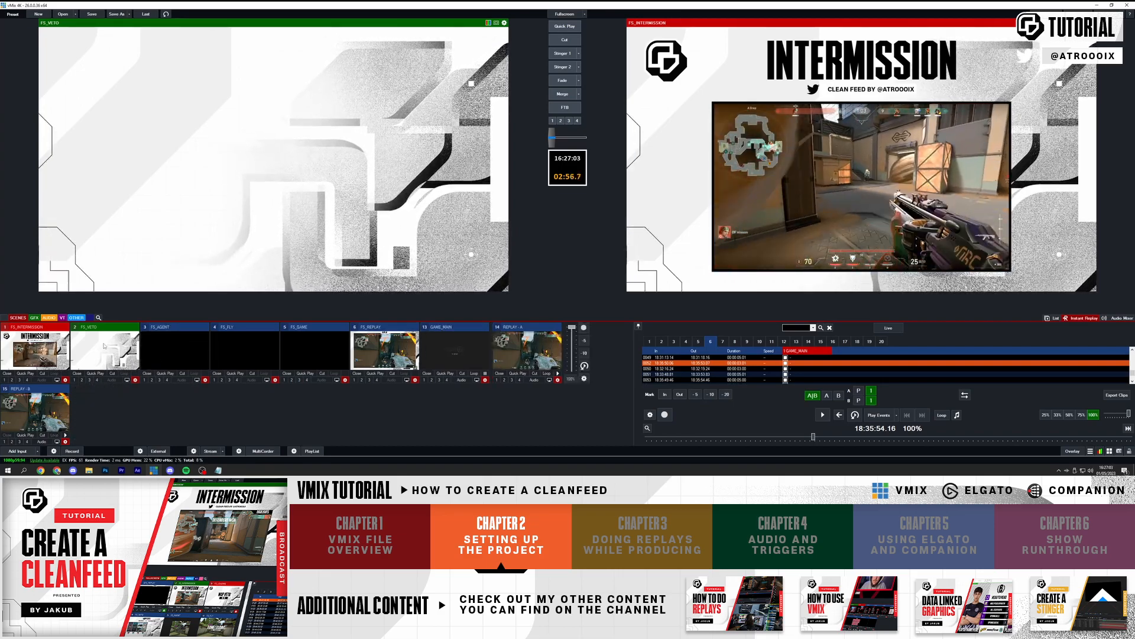
- Import Veto1.png from the project asset folder in File Explorer as a new vMix input and preview it
{"action": "left_click", "coordinate": [89, 470]}
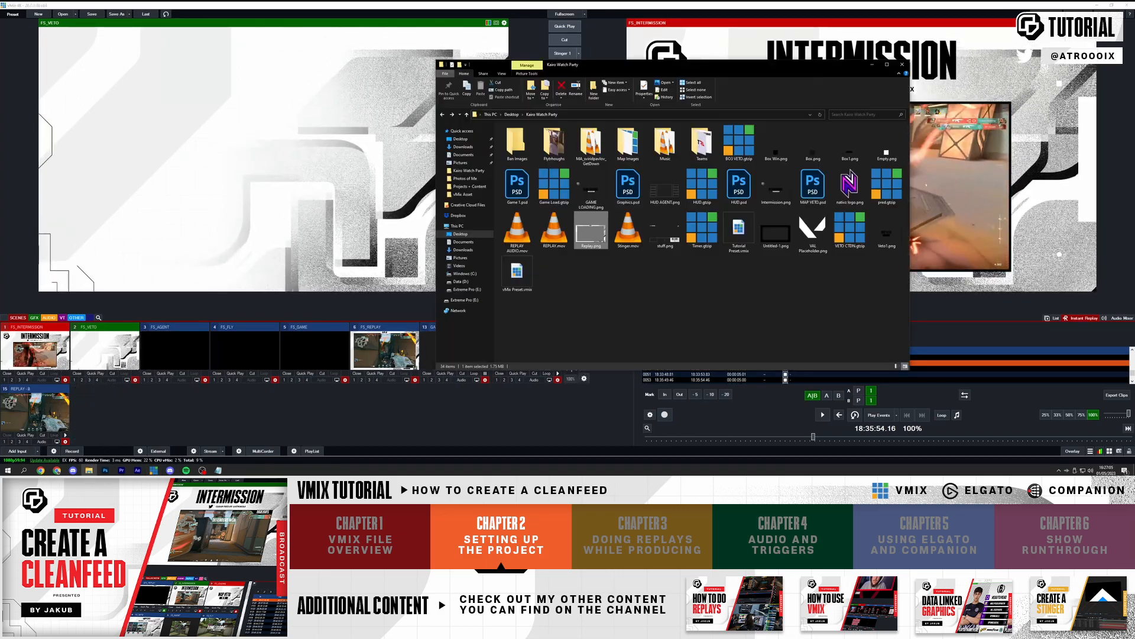
{"action": "left_click", "coordinate": [622, 286]}
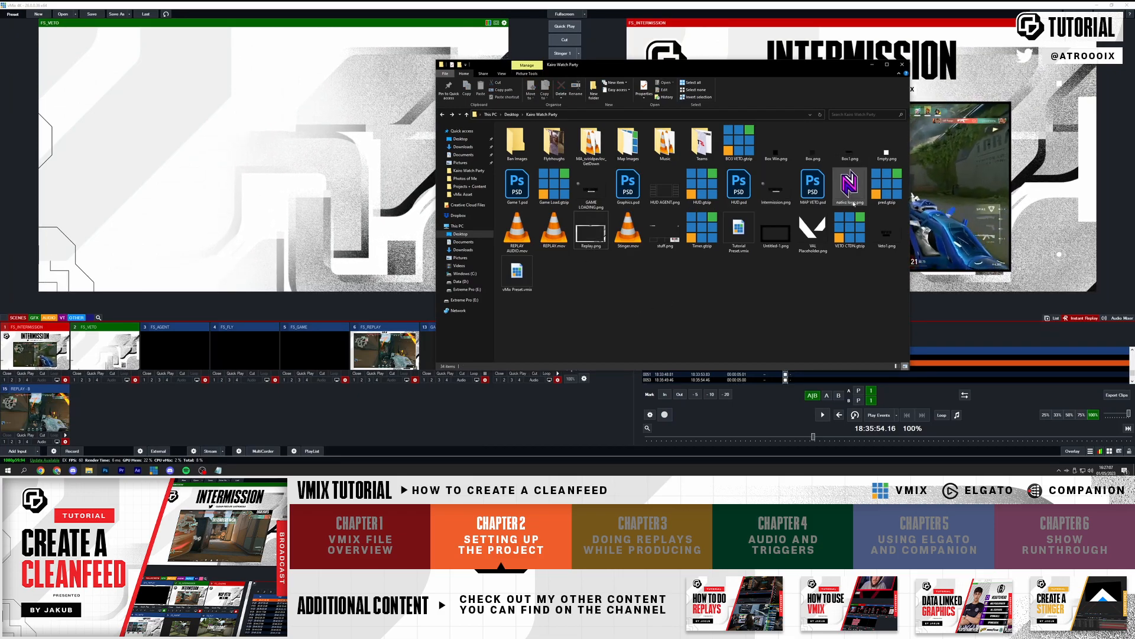
{"action": "left_click_drag", "start_coordinate": [160, 381], "coordinate": [108, 414]}
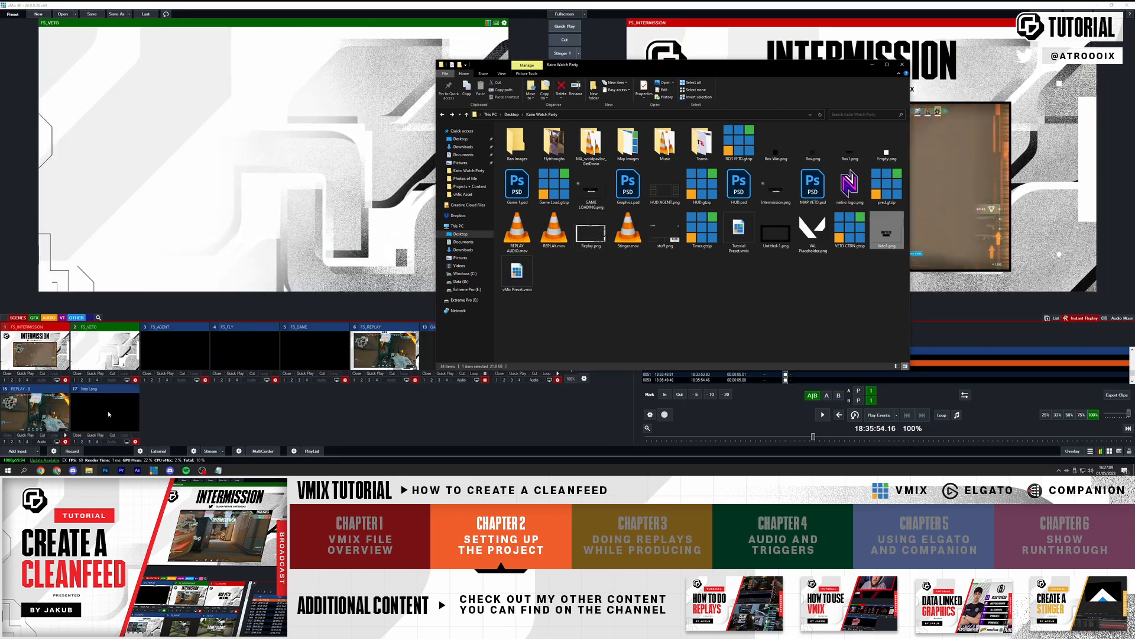
{"action": "left_click", "coordinate": [107, 412]}
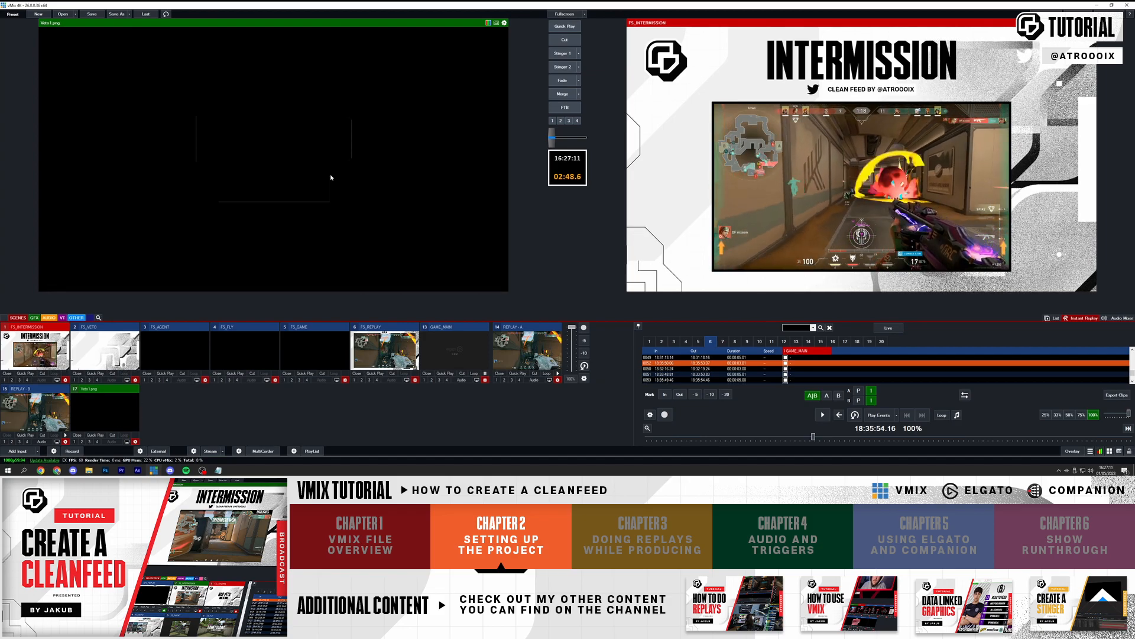
- Add Veto1.png as layer 2 of the FS_VETO scene, above the looping background
{"action": "left_click", "coordinate": [131, 367]}
{"action": "left_click", "coordinate": [136, 381]}
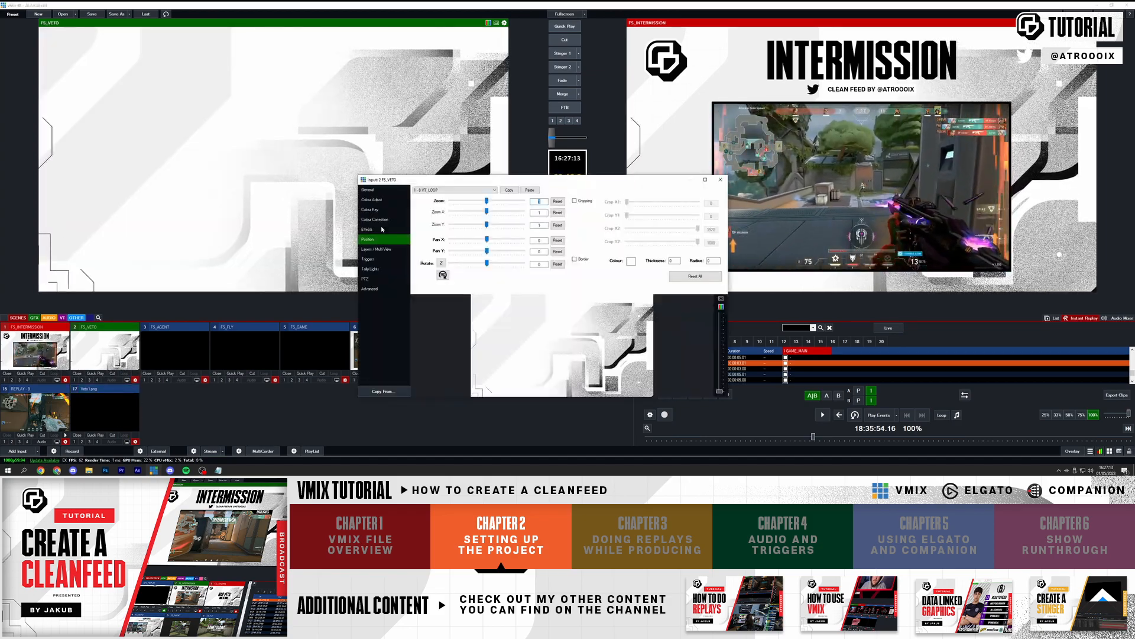
{"action": "left_click", "coordinate": [471, 199]}
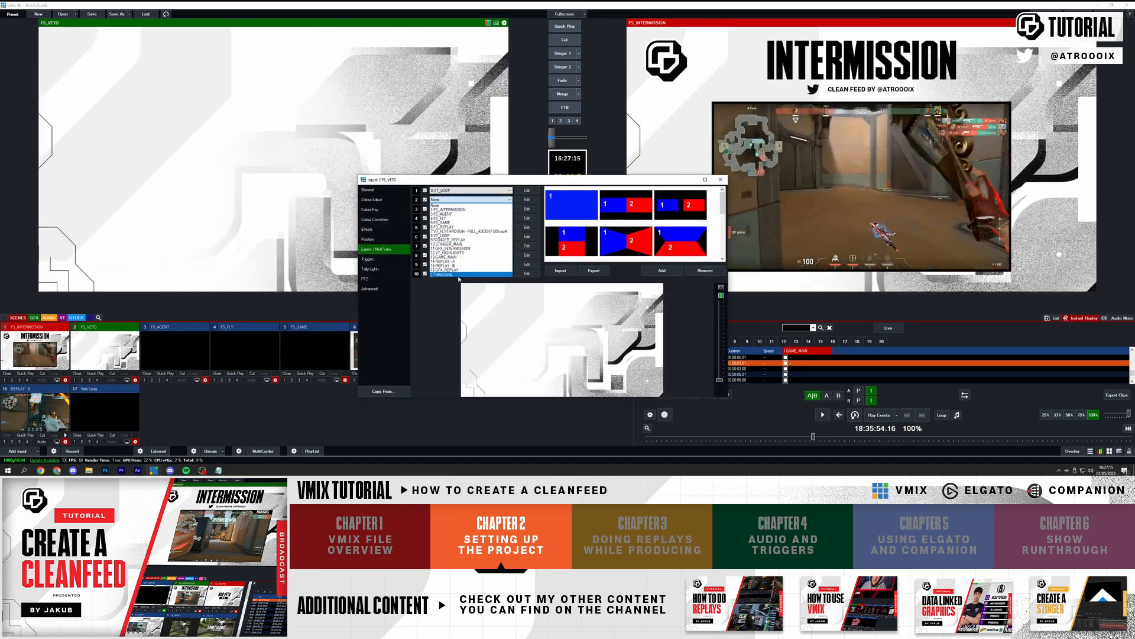
{"action": "left_click", "coordinate": [460, 274]}
{"action": "left_click", "coordinate": [395, 168]}
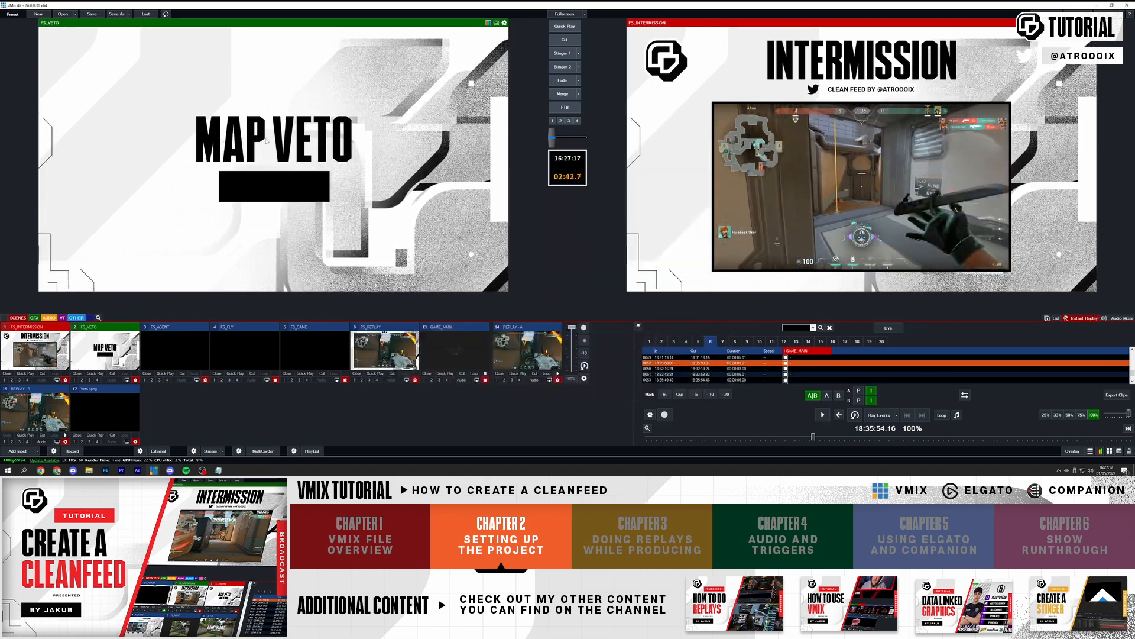
- Rename the Veto1.png input to GFX_VETO_BOX and move it from the scene inputs to the GFX category
{"action": "left_click", "coordinate": [135, 441]}
{"action": "left_click", "coordinate": [382, 192]}
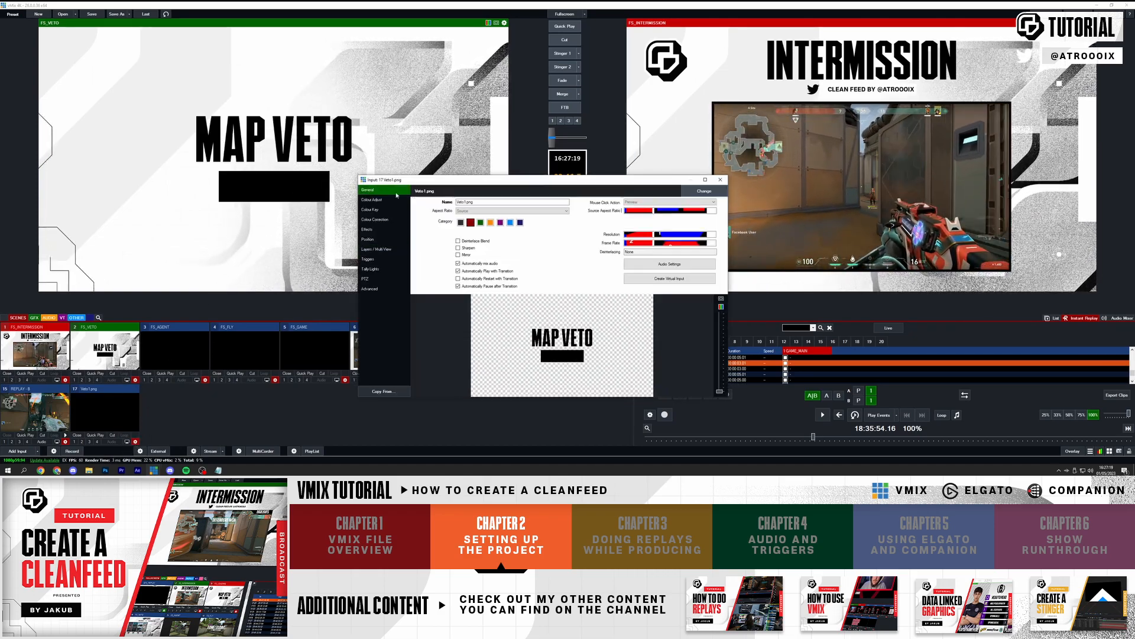
{"action": "type", "text": "GFX_VETO_BOX"}
{"action": "key", "text": "Return"}
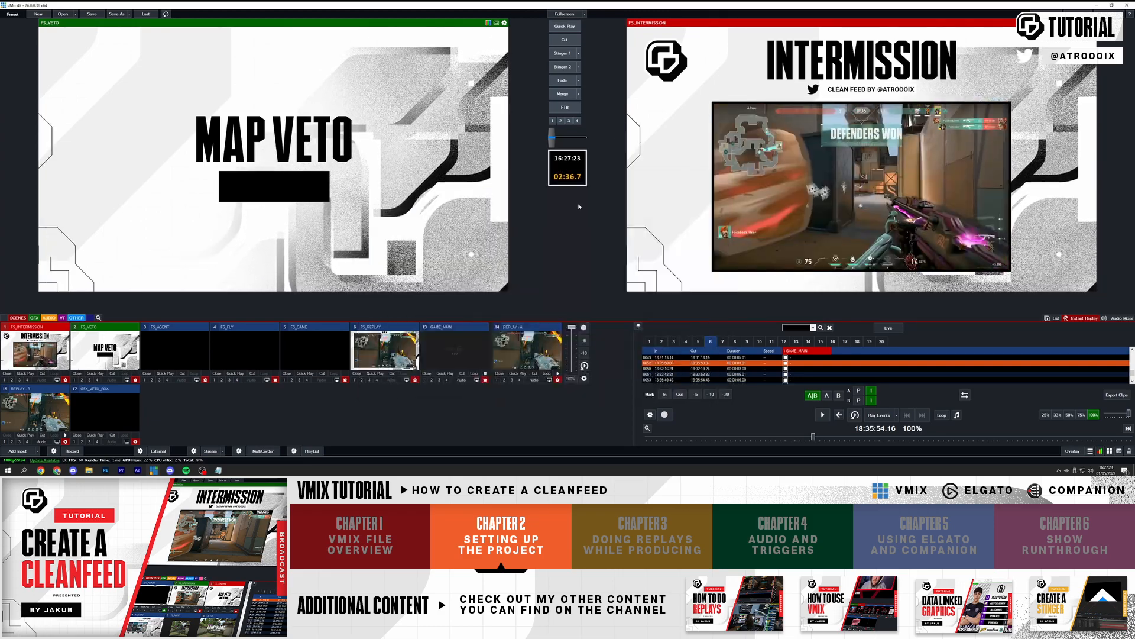
{"action": "left_click", "coordinate": [77, 435]}
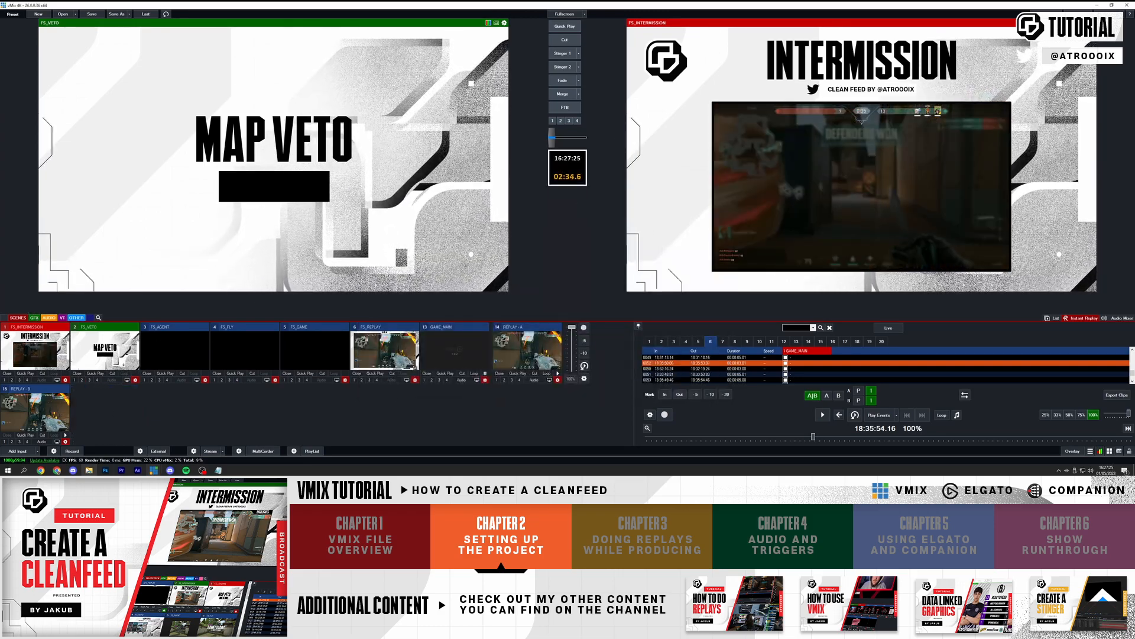
{"action": "left_click", "coordinate": [88, 469]}
{"action": "left_click", "coordinate": [219, 470]}
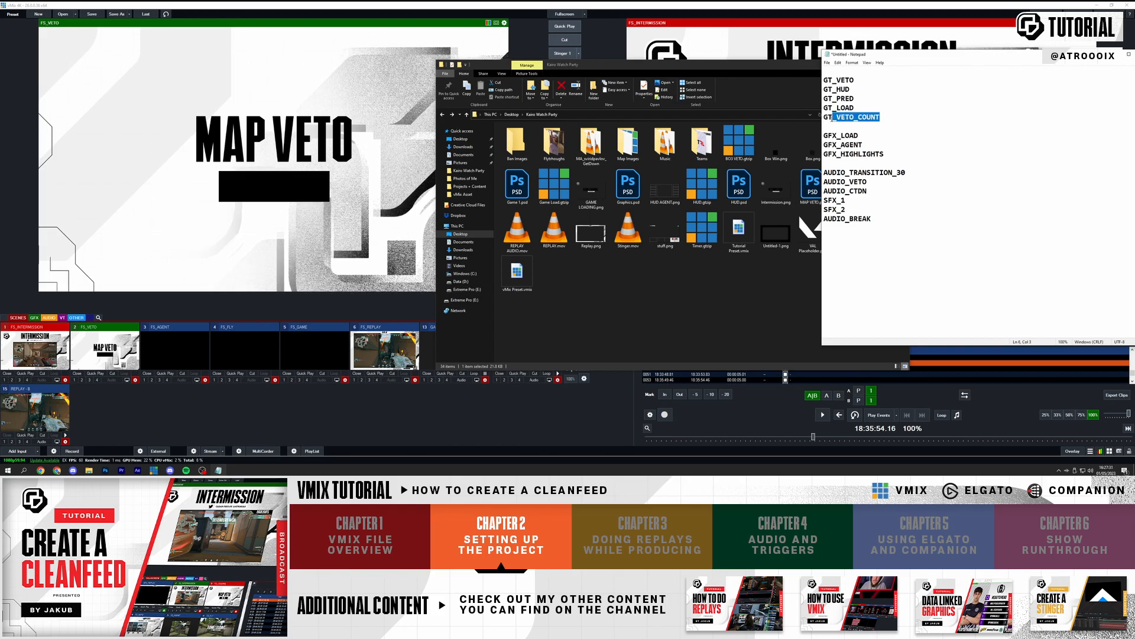
{"action": "left_click", "coordinate": [739, 279]}
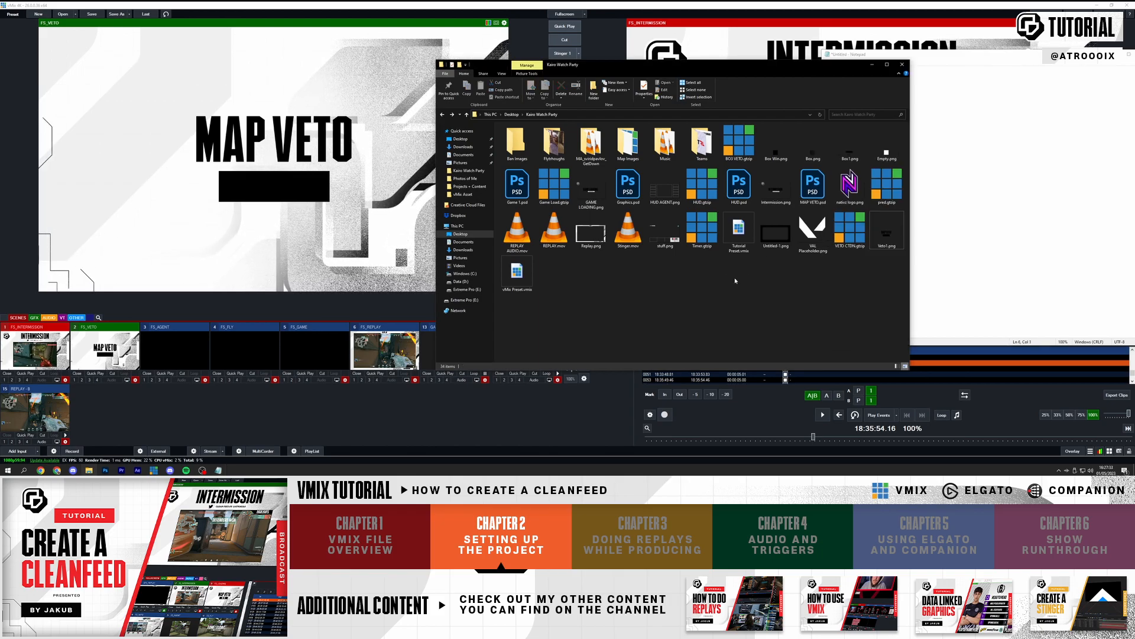
{"action": "left_click", "coordinate": [702, 231]}
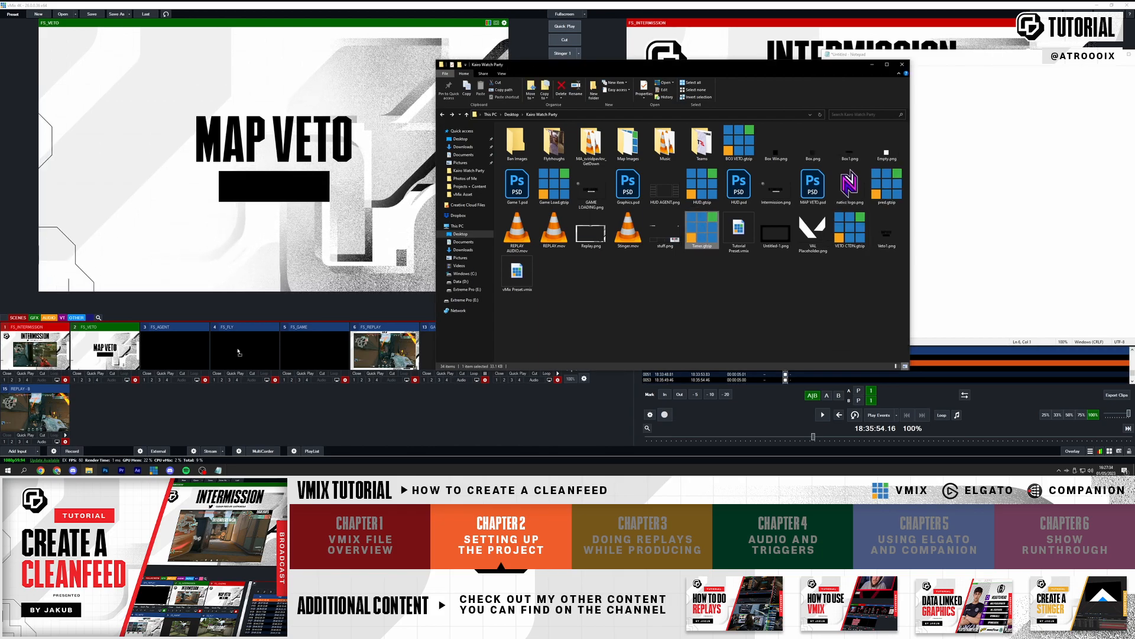
{"action": "left_click", "coordinate": [130, 416]}
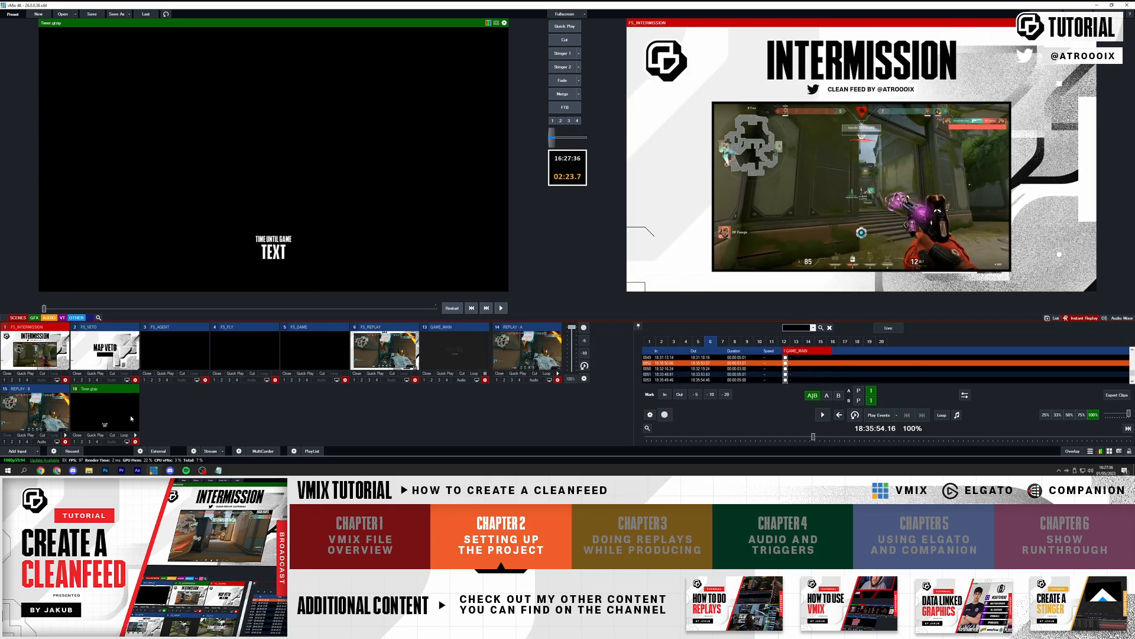
{"action": "left_click", "coordinate": [77, 435]}
- Import the VETO CTDN.gtzip title from the project asset folder in File Explorer as a new vMix input
{"action": "left_click", "coordinate": [89, 470]}
{"action": "left_click", "coordinate": [852, 232]}
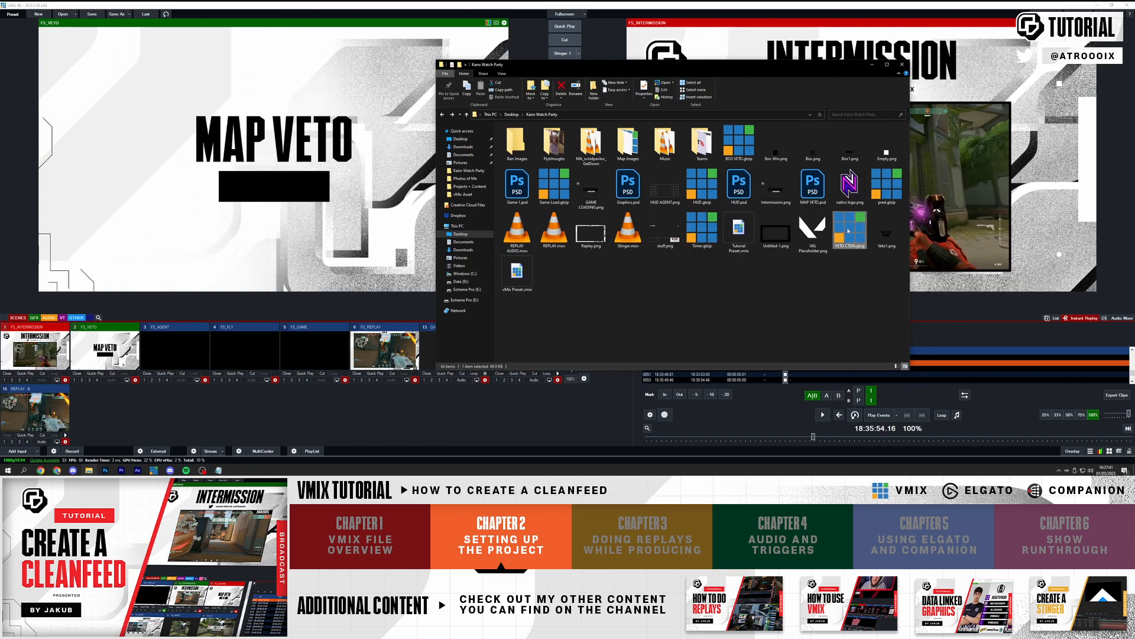
{"action": "left_click_drag", "start_coordinate": [140, 401], "coordinate": [140, 408]}
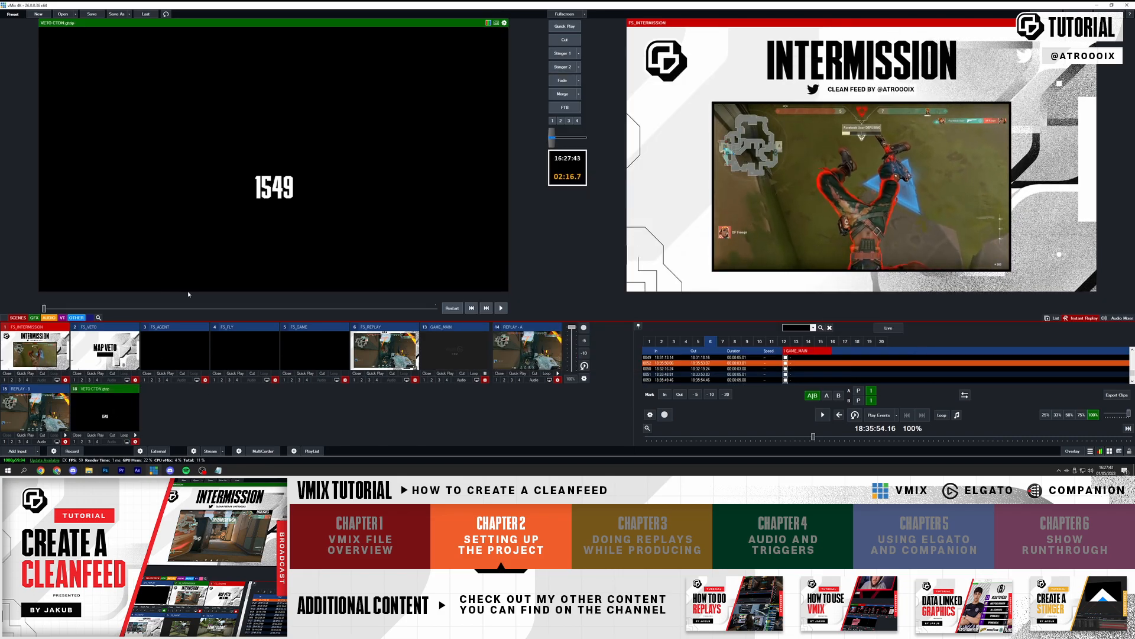
- Rename the VETO CTDN.gtzip input to GT_VETO_CTDN and move it from the scene inputs to the GFX category
{"action": "left_click", "coordinate": [135, 441]}
{"action": "type", "text": "GT_VETO_CTDN"}
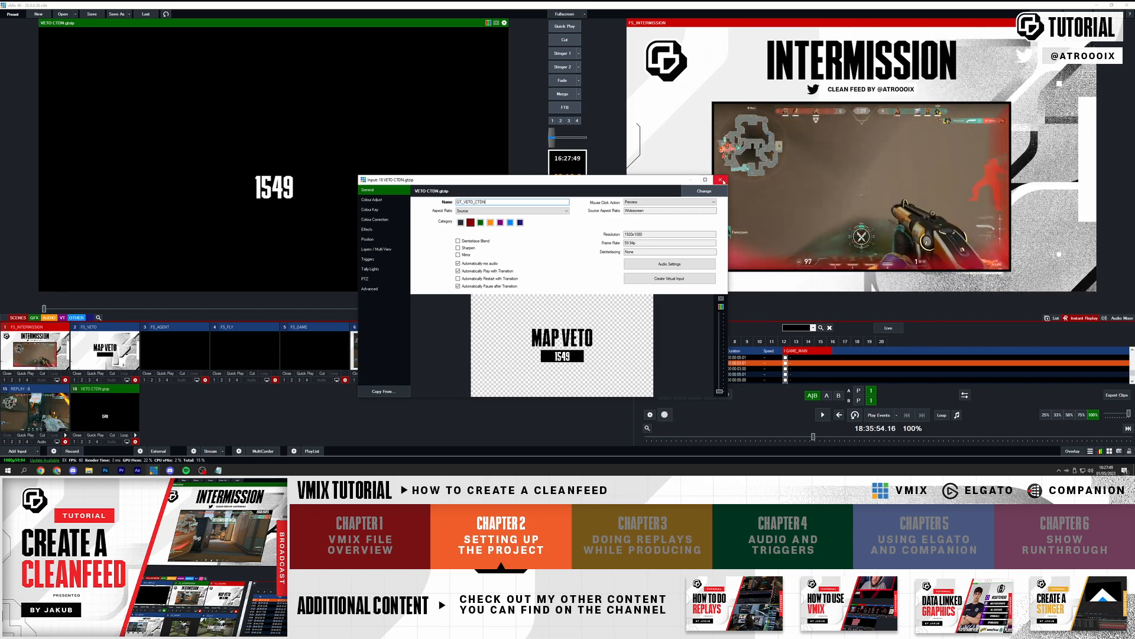
{"action": "left_click", "coordinate": [721, 180]}
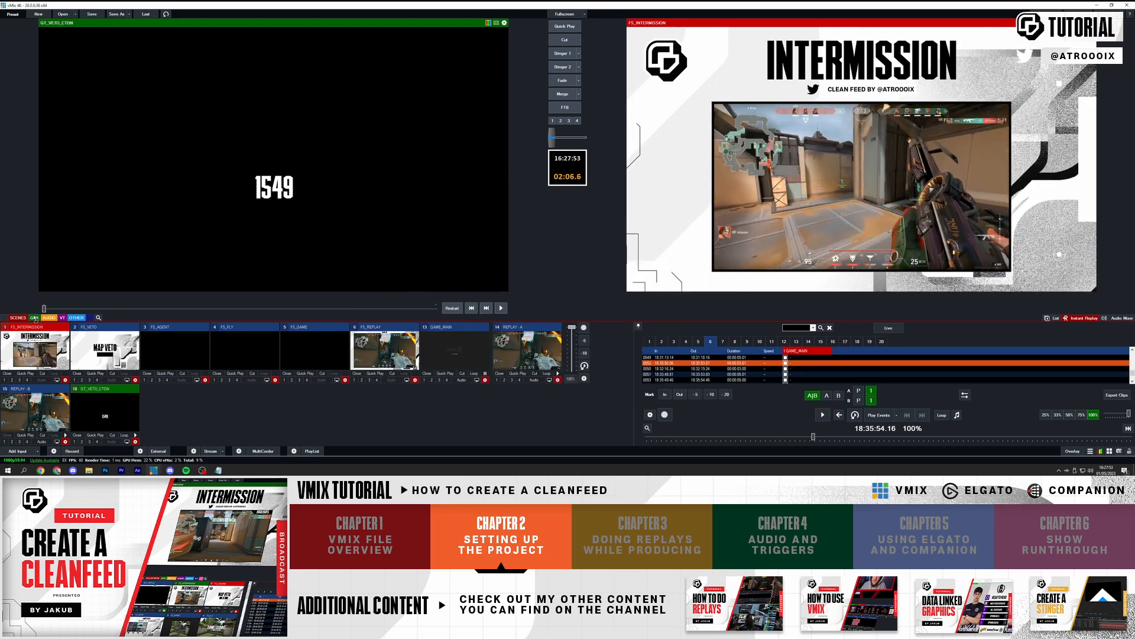
{"action": "left_click", "coordinate": [35, 318]}
- Add GT_VETO_CTDN as layer 3 of the FS_VETO scene, above the veto box graphic
{"action": "left_click", "coordinate": [105, 348]}
{"action": "left_click", "coordinate": [135, 379]}
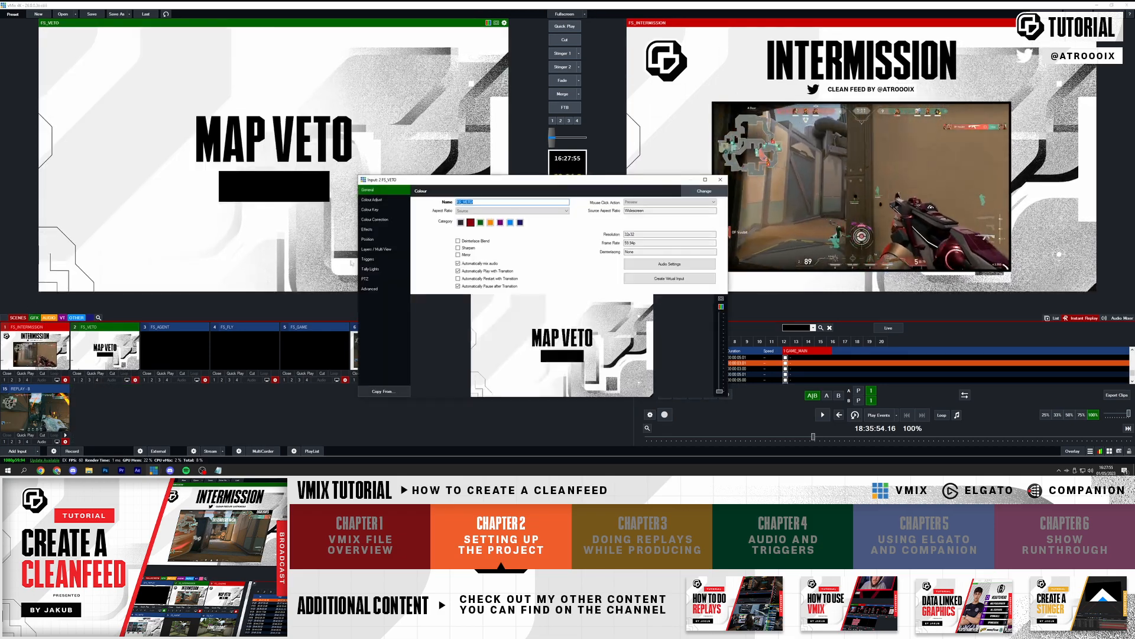
{"action": "left_click", "coordinate": [376, 249]}
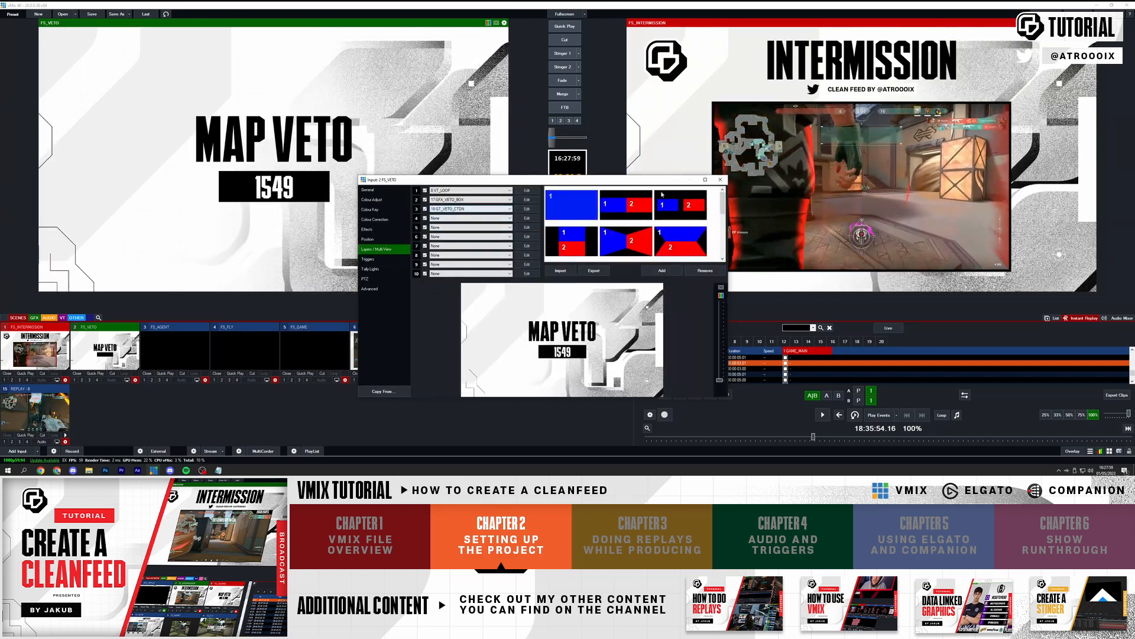
{"action": "left_click", "coordinate": [721, 179]}
- Configure the GT_VETO_CTDN countdown with a 15:00 duration and mm:ss display format, and start it
{"action": "right_click", "coordinate": [337, 179]}
{"action": "left_click", "coordinate": [357, 186]}
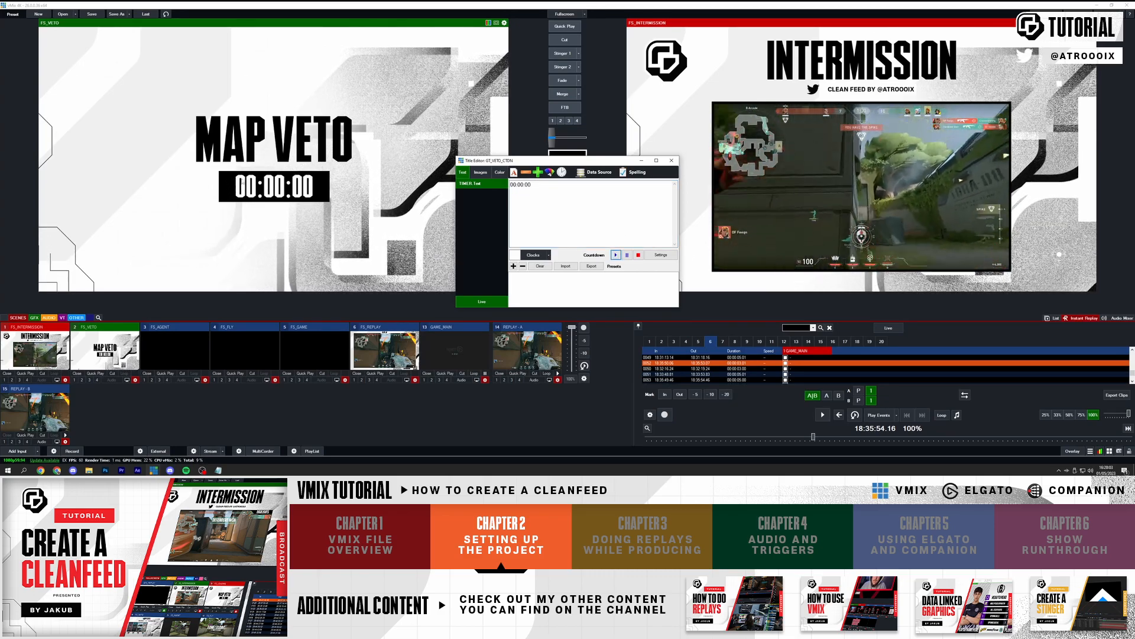
{"action": "left_click", "coordinate": [661, 255]}
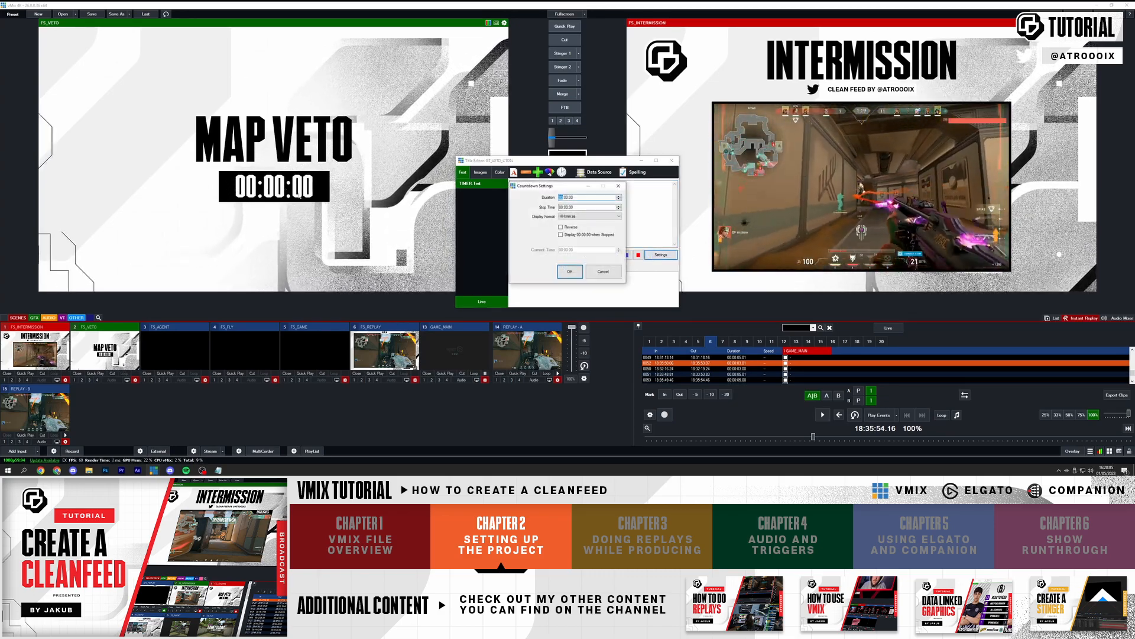
{"action": "left_click", "coordinate": [571, 216]}
{"action": "left_click", "coordinate": [572, 227]}
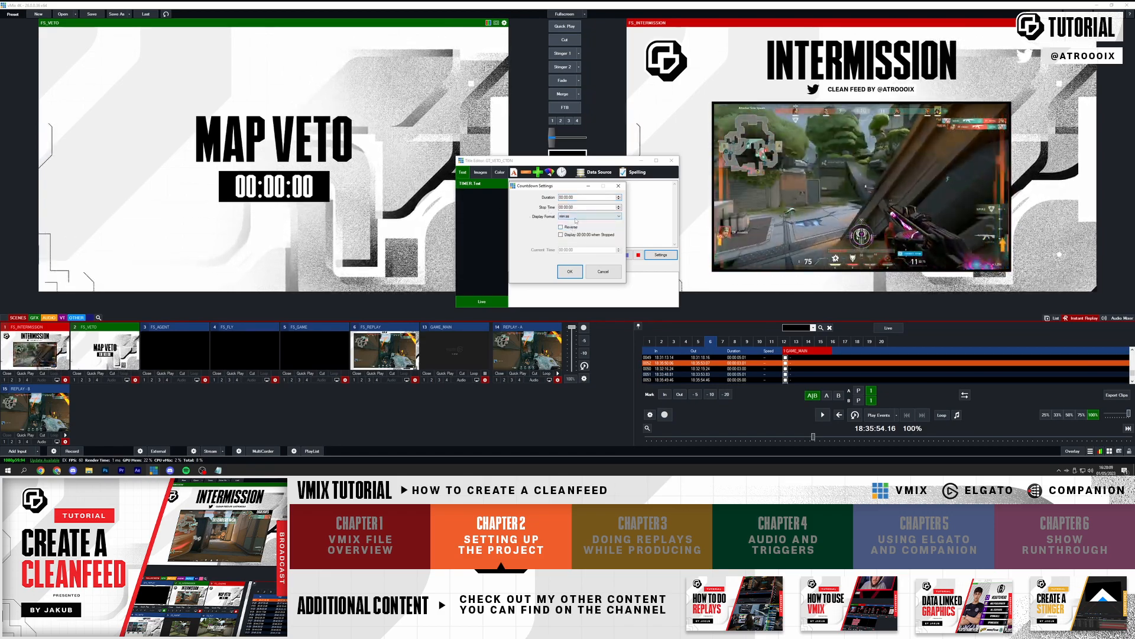
{"action": "left_click", "coordinate": [569, 271]}
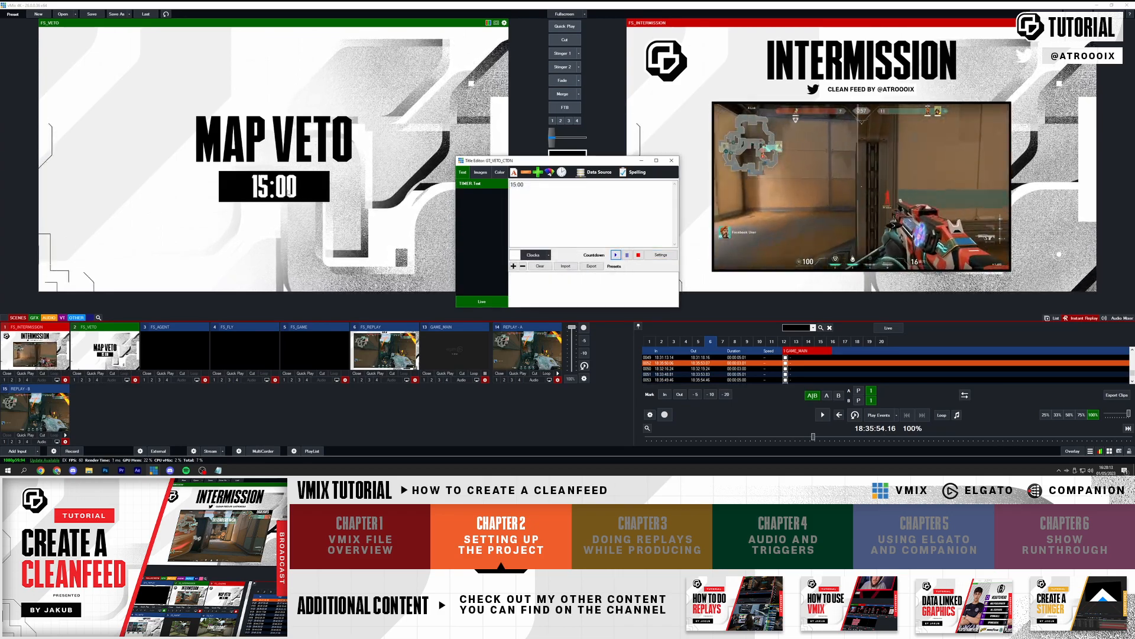
{"action": "left_click", "coordinate": [672, 161]}
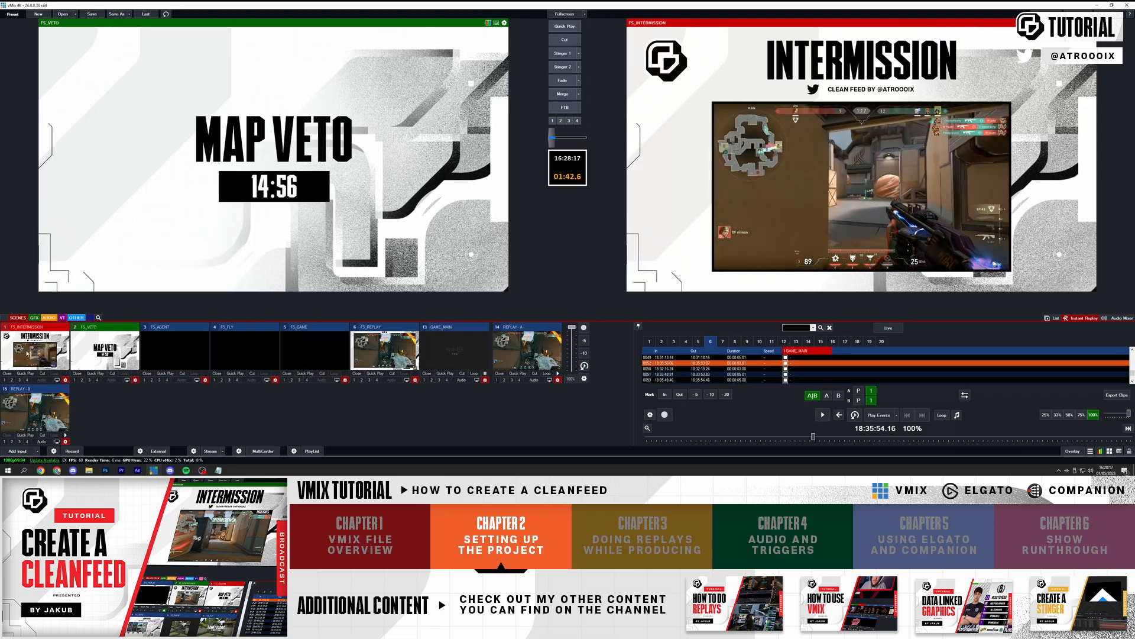
- Add GFX_INTERMISSION as layer 4 of FS_VETO, crop it to only the corner logo, and compare the scene with FS_INTERMISSION
{"action": "left_click", "coordinate": [50, 348]}
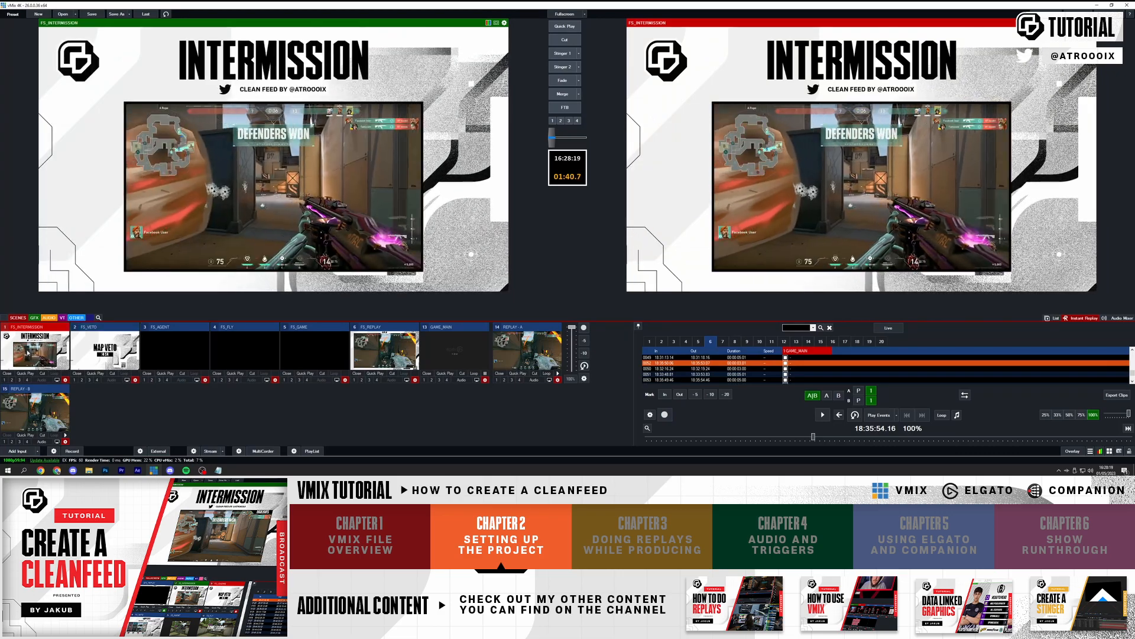
{"action": "left_click", "coordinate": [90, 351]}
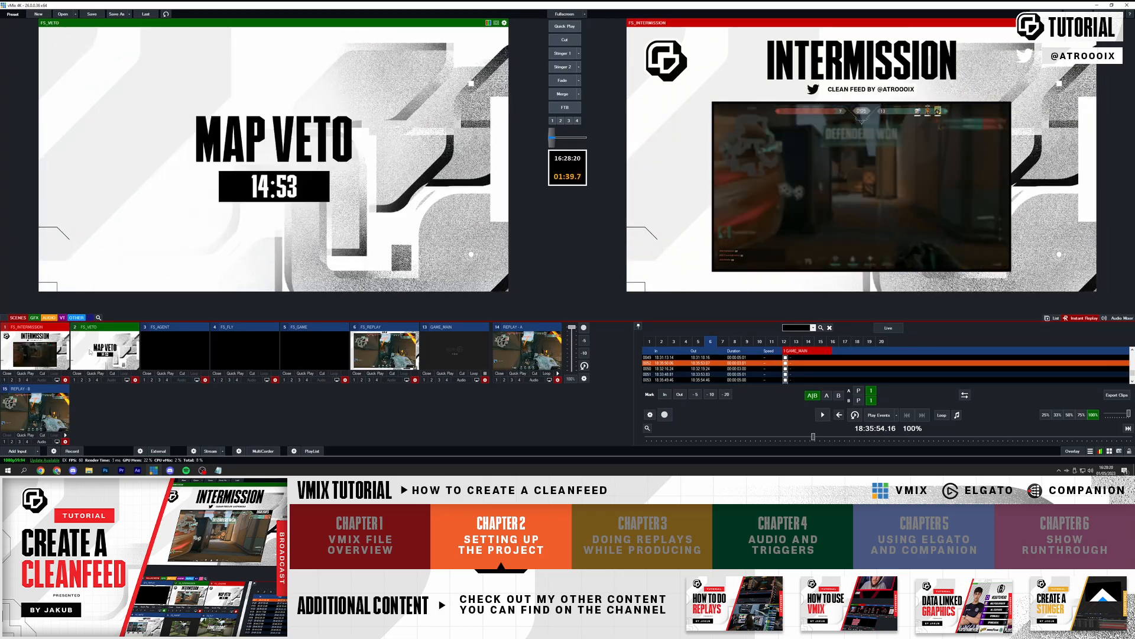
{"action": "left_click", "coordinate": [50, 348]}
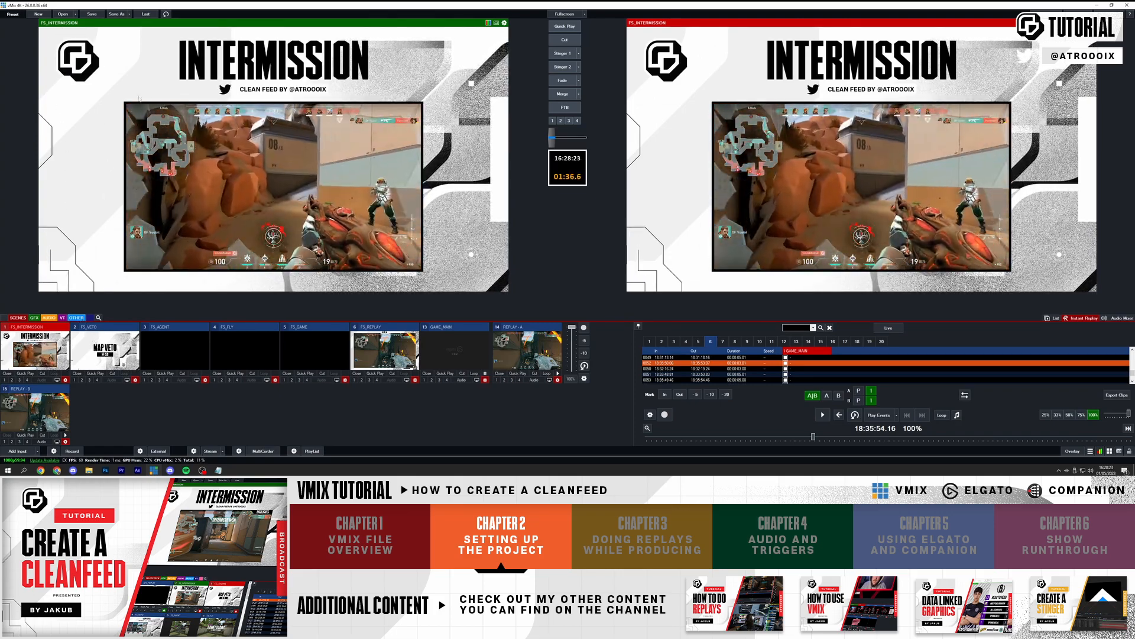
{"action": "left_click", "coordinate": [112, 355]}
{"action": "left_click", "coordinate": [135, 379]}
{"action": "left_click", "coordinate": [470, 219]}
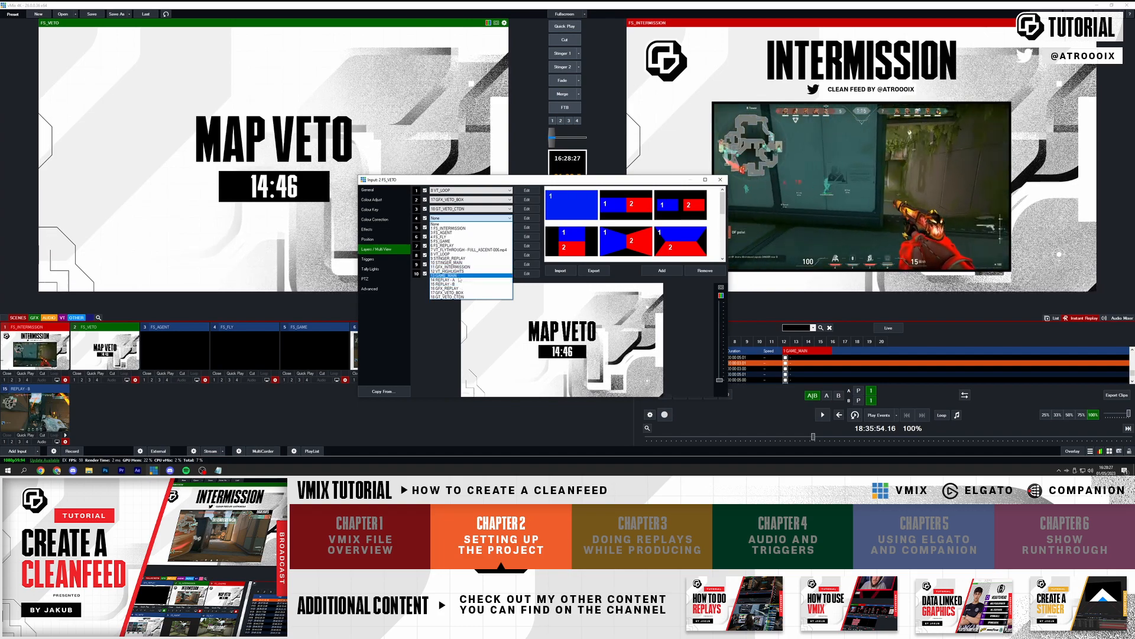
{"action": "left_click", "coordinate": [451, 267]}
{"action": "left_click", "coordinate": [526, 218]}
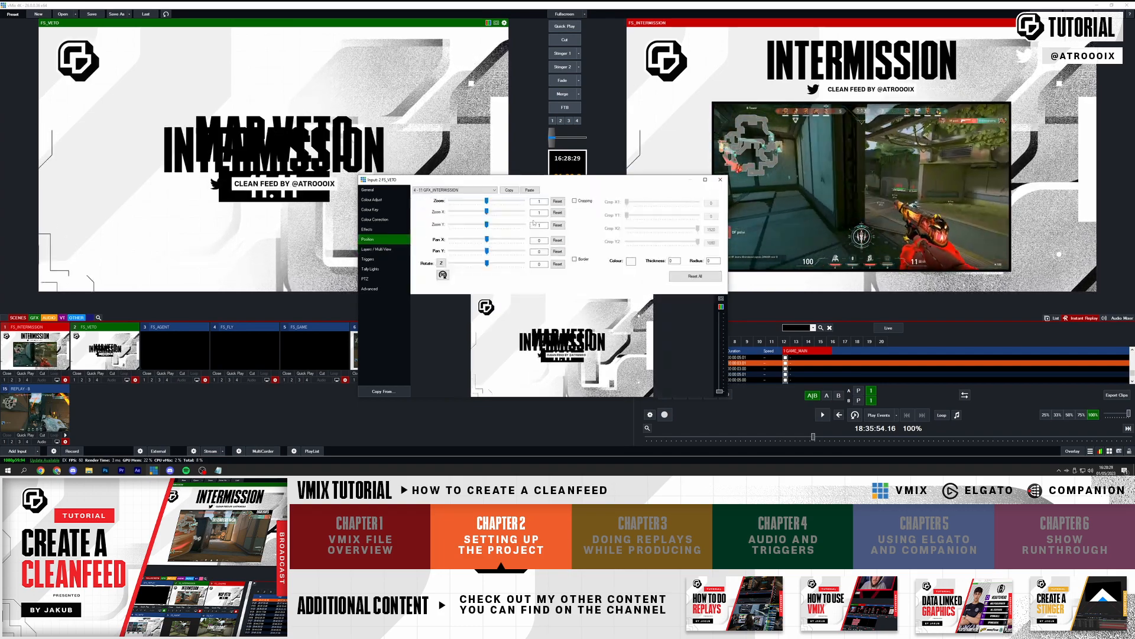
{"action": "left_click_drag", "start_coordinate": [698, 242], "coordinate": [644, 241]}
{"action": "left_click", "coordinate": [720, 179]}
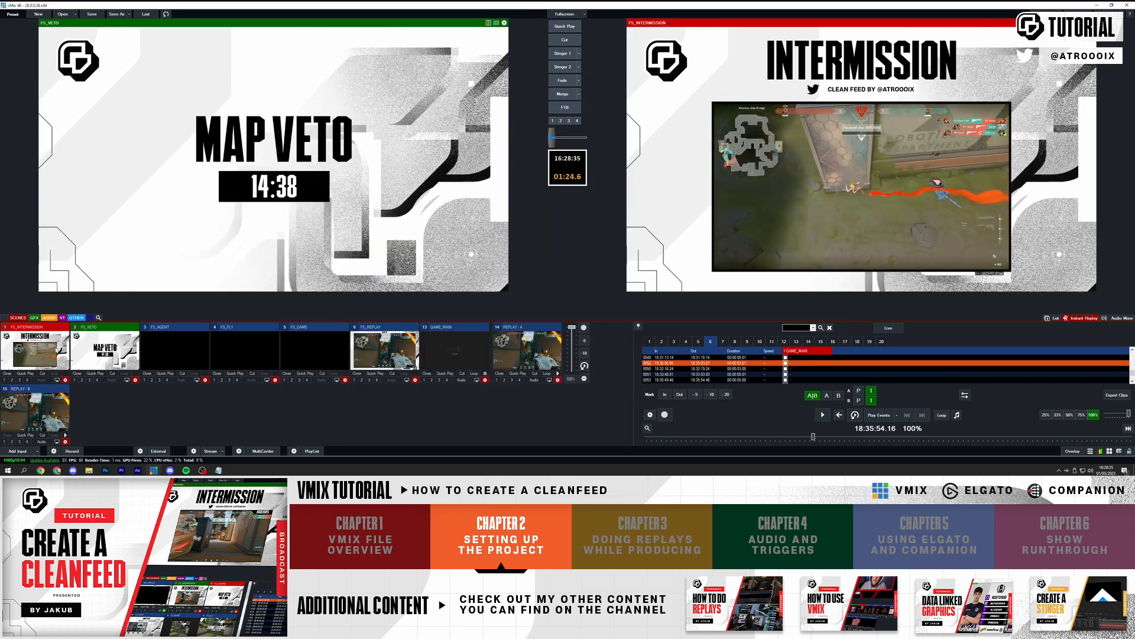
{"action": "left_click", "coordinate": [56, 350]}
{"action": "left_click", "coordinate": [102, 352]}
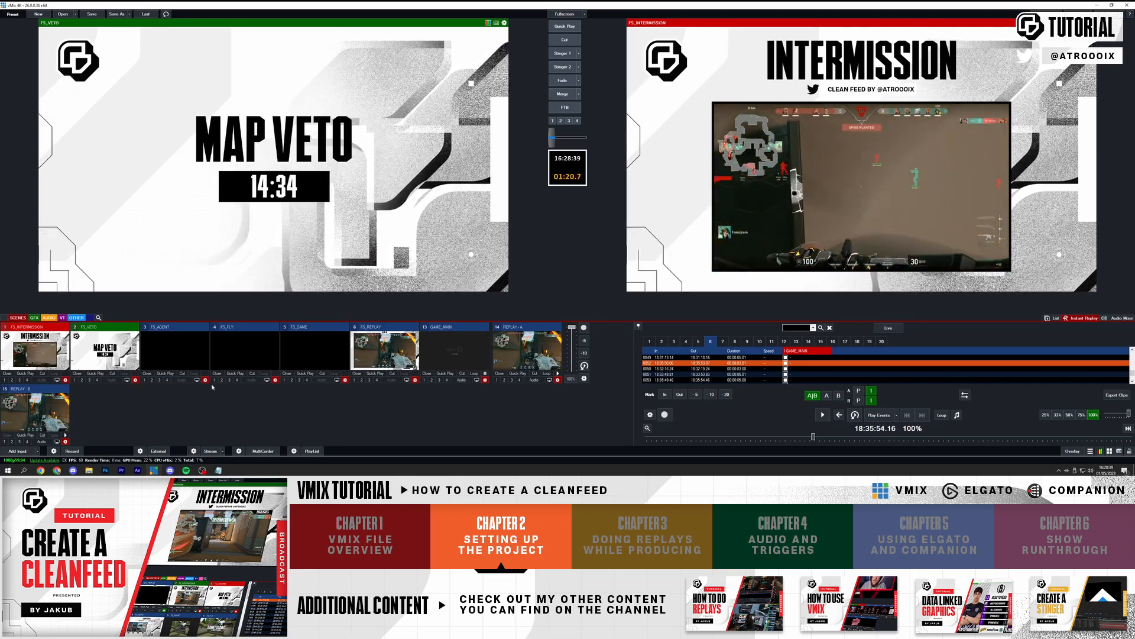
- Preview the FS_AGENT scene and set its layer 1 to GAME_MAIN
{"action": "left_click", "coordinate": [166, 353]}
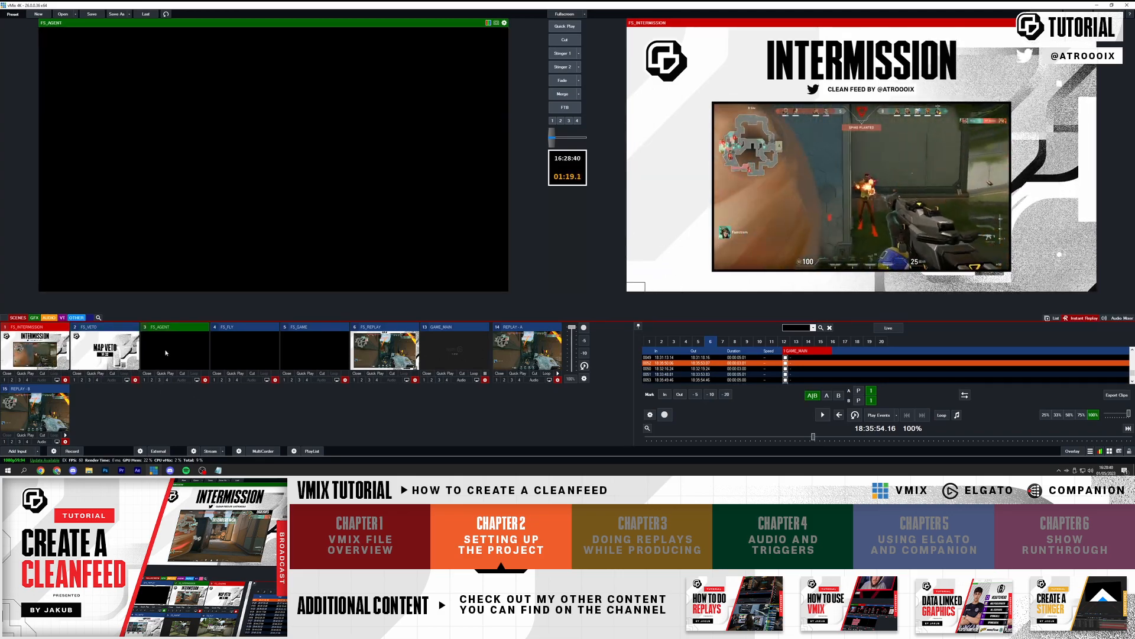
{"action": "left_click", "coordinate": [222, 470]}
{"action": "left_click", "coordinate": [250, 394]}
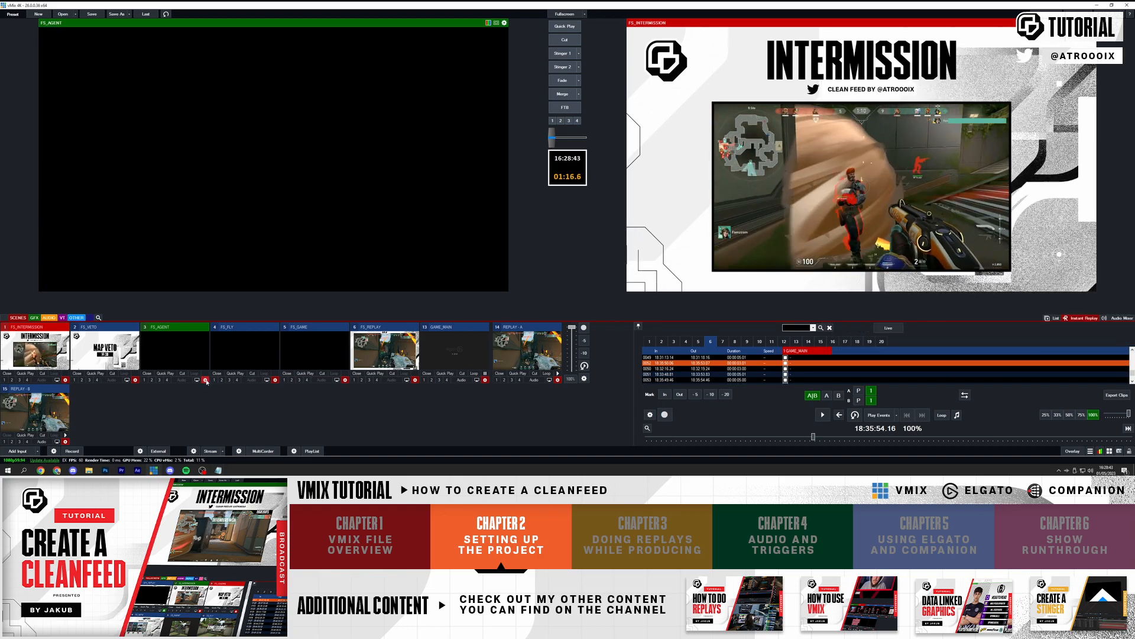
{"action": "left_click", "coordinate": [205, 381]}
{"action": "left_click", "coordinate": [379, 249]}
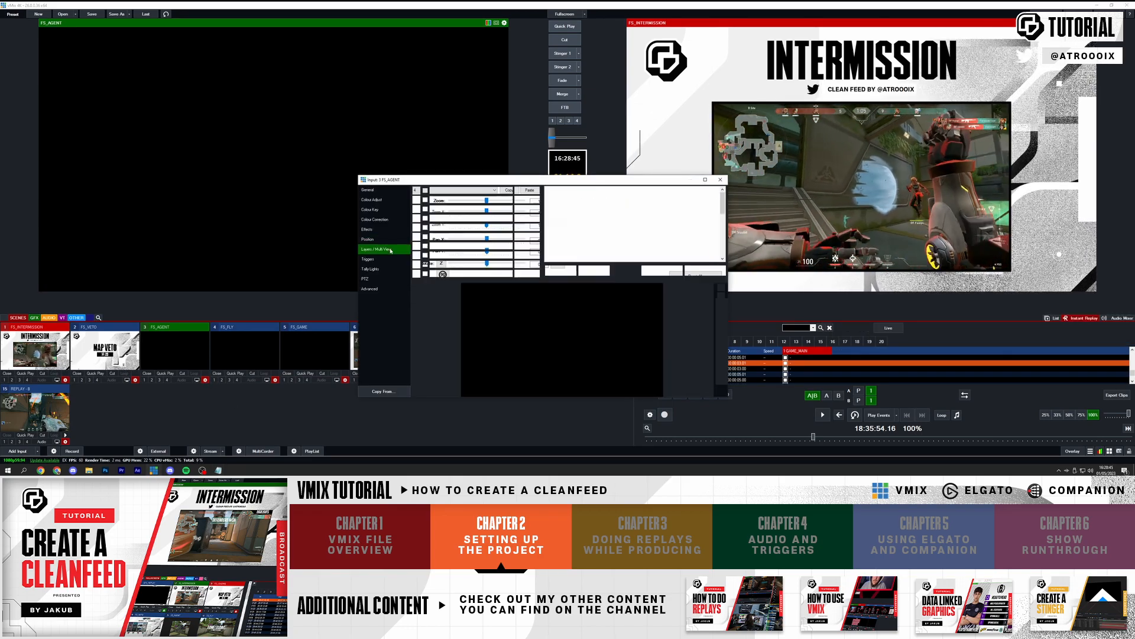
{"action": "left_click", "coordinate": [442, 190]}
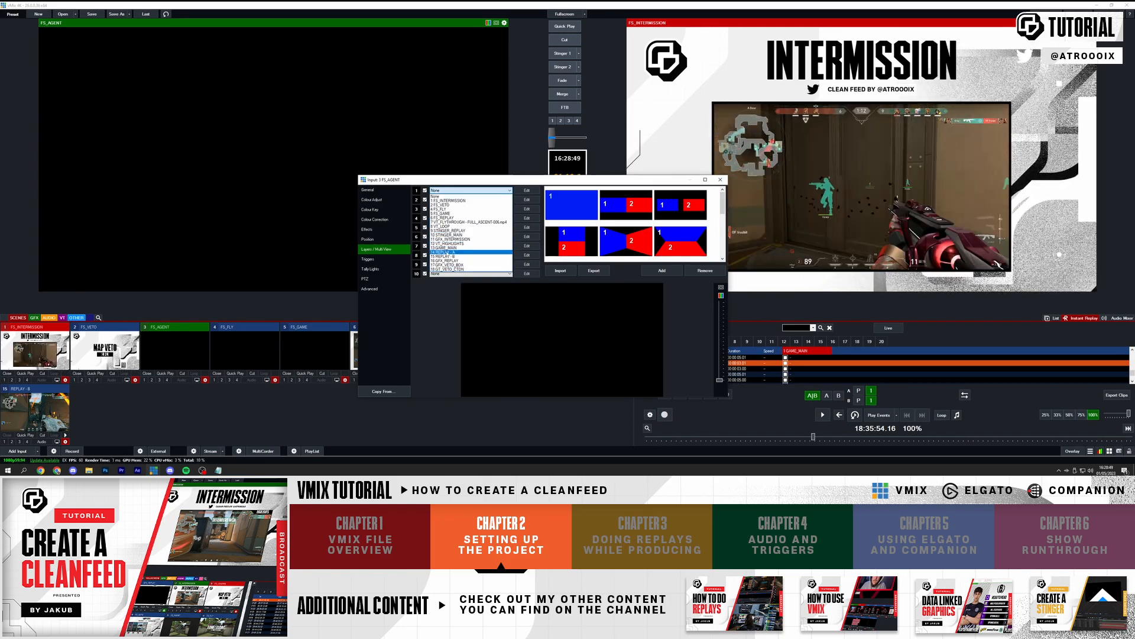
{"action": "left_click", "coordinate": [444, 247]}
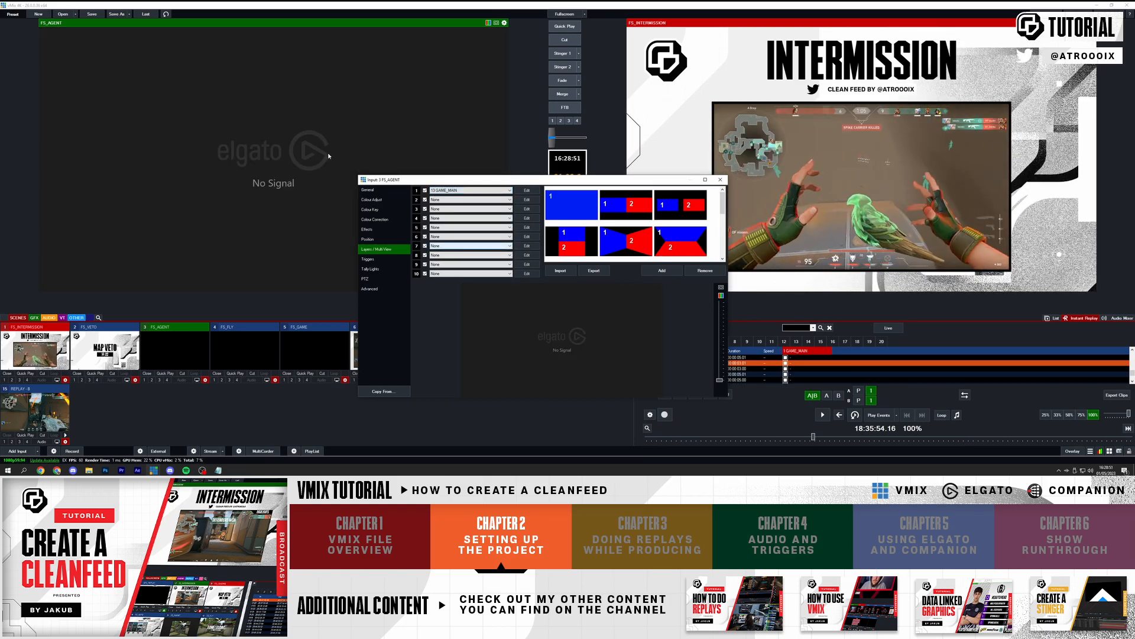
- Add the VT_FLYTHROUGH - FULL_ASCENT video as layer 2 of the FS_AGENT scene
{"action": "left_click", "coordinate": [440, 201]}
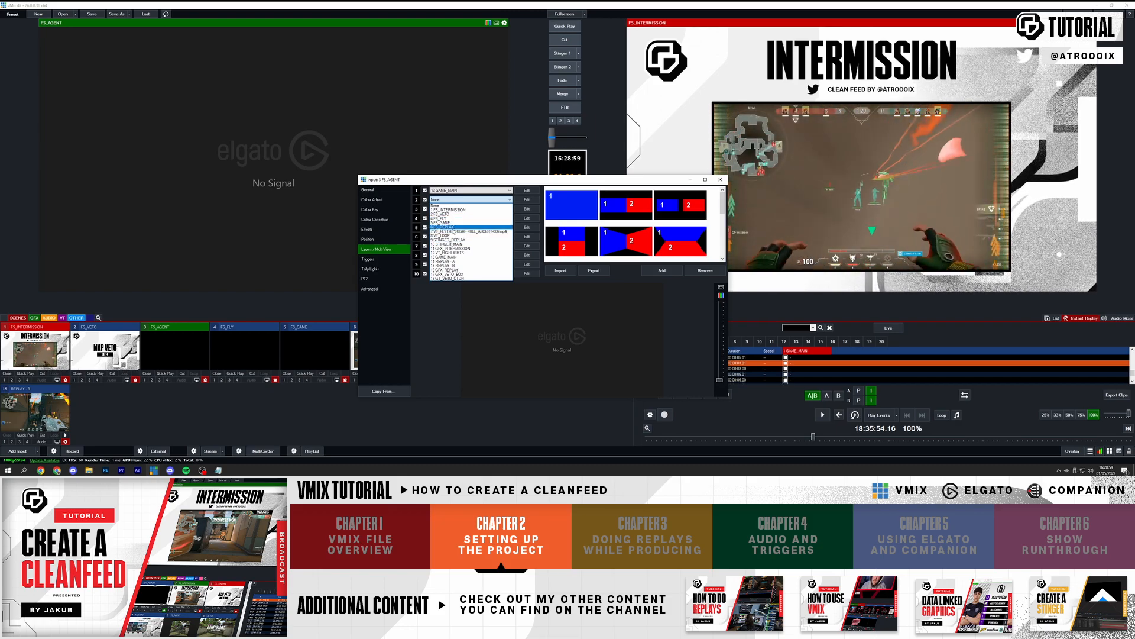
{"action": "left_click", "coordinate": [448, 231]}
{"action": "left_click", "coordinate": [723, 180]}
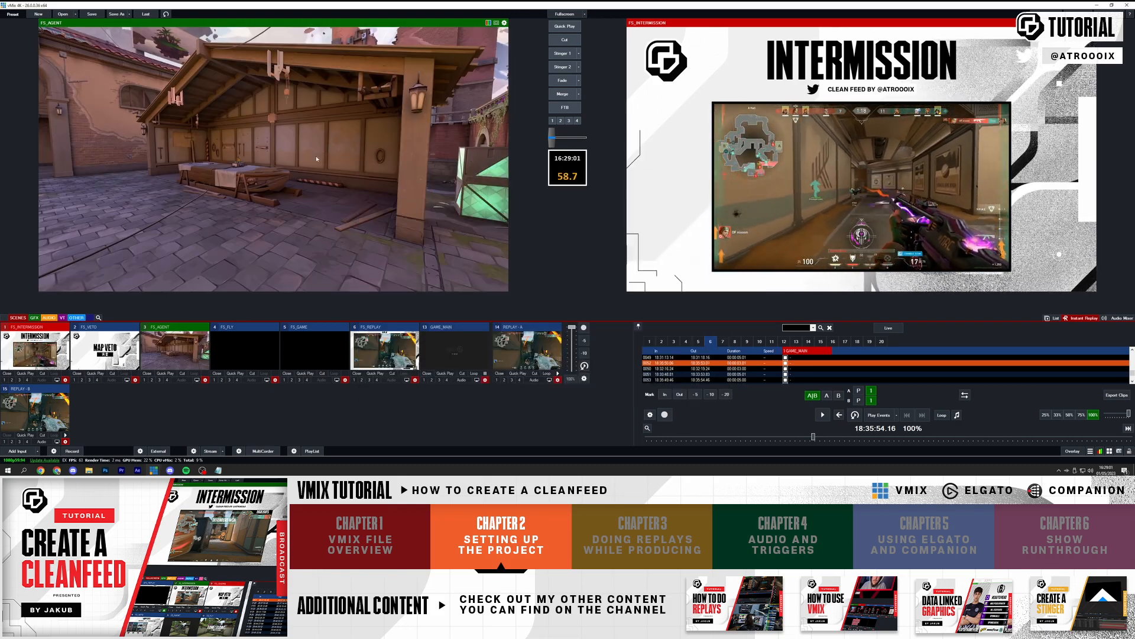
- Transition FS_AGENT to the output with Stinger 1 and reduce its flythrough layer's zoom to about 0.72
{"action": "left_click", "coordinate": [561, 53]}
{"action": "left_click", "coordinate": [204, 380]}
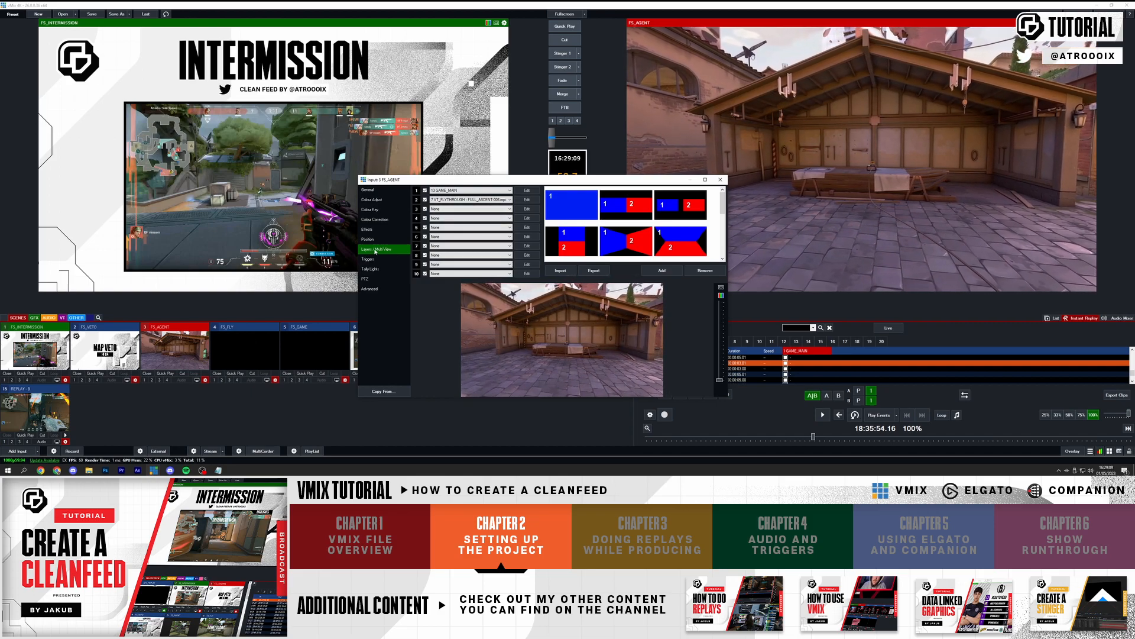
{"action": "left_click", "coordinate": [536, 201]}
{"action": "left_click_drag", "start_coordinate": [487, 202], "coordinate": [477, 201]}
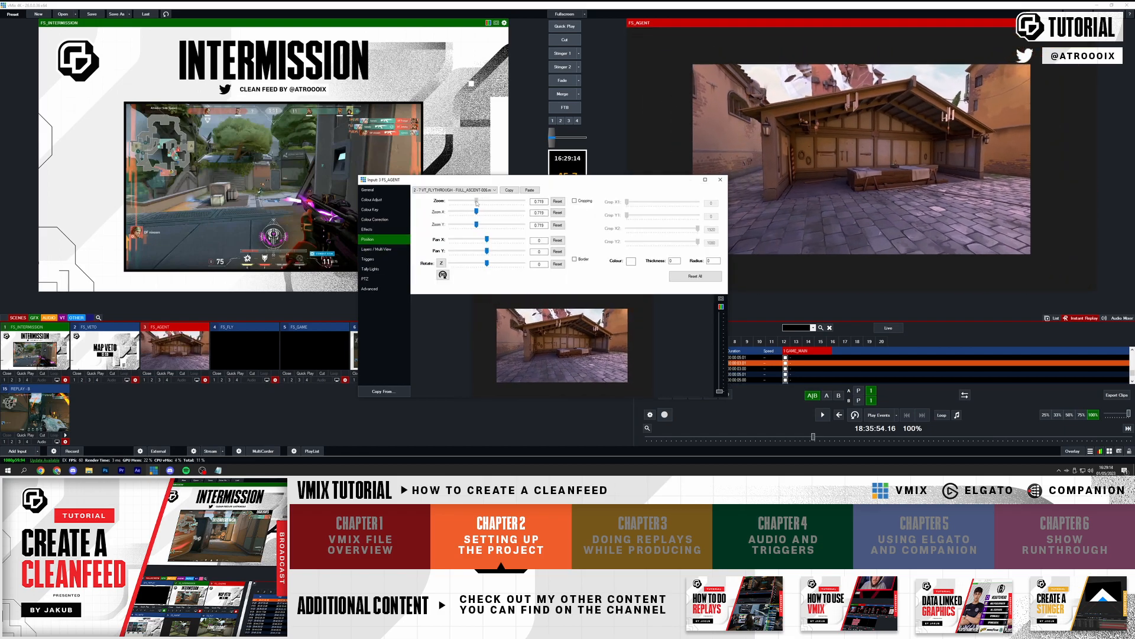
{"action": "left_click", "coordinate": [722, 181]}
- Import HUD AGENT.png from the project asset folder in File Explorer as a new vMix input
{"action": "left_click", "coordinate": [89, 471]}
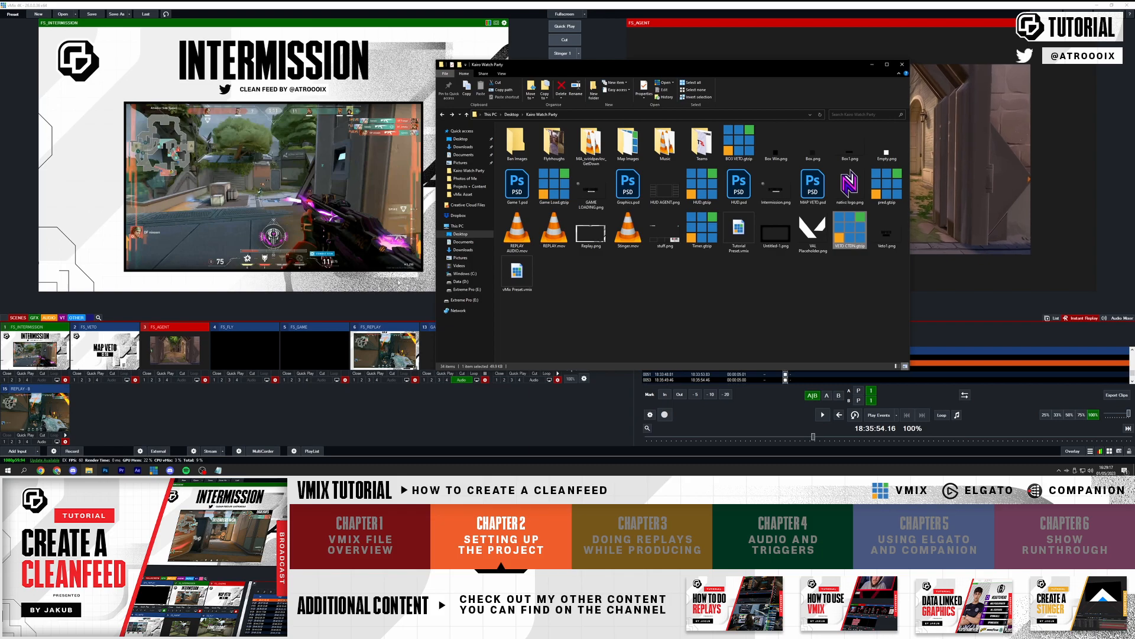
{"action": "left_click", "coordinate": [665, 201]}
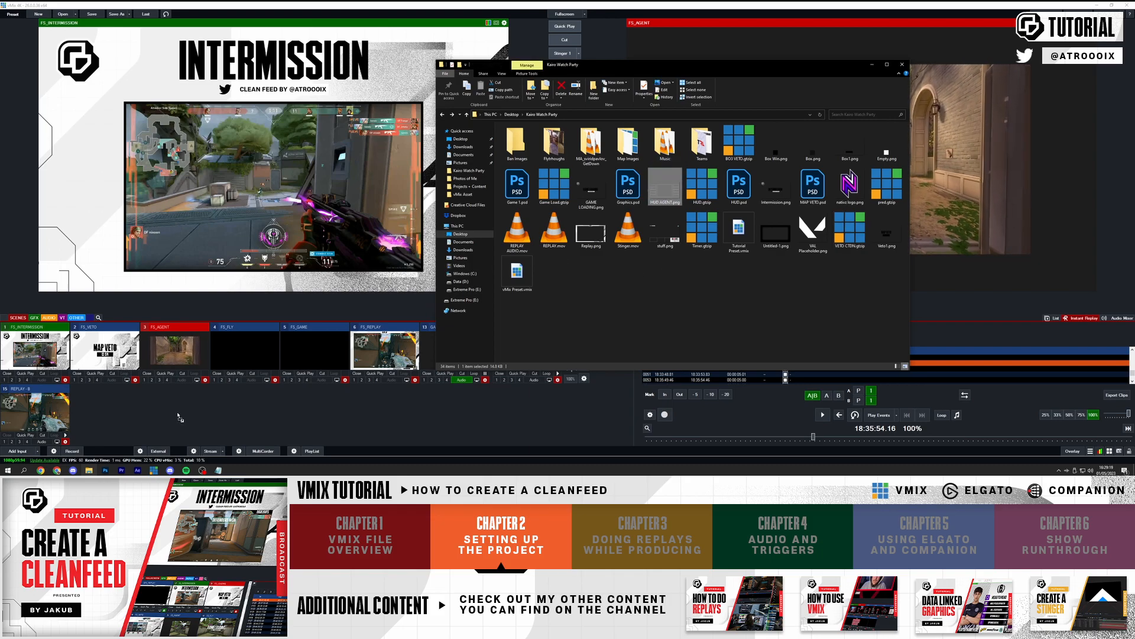
{"action": "left_click_drag", "start_coordinate": [184, 416], "coordinate": [177, 414]}
- Rename the HUD AGENT.png input to GFX_AGENT
{"action": "left_click", "coordinate": [135, 442]}
{"action": "left_click", "coordinate": [379, 190]}
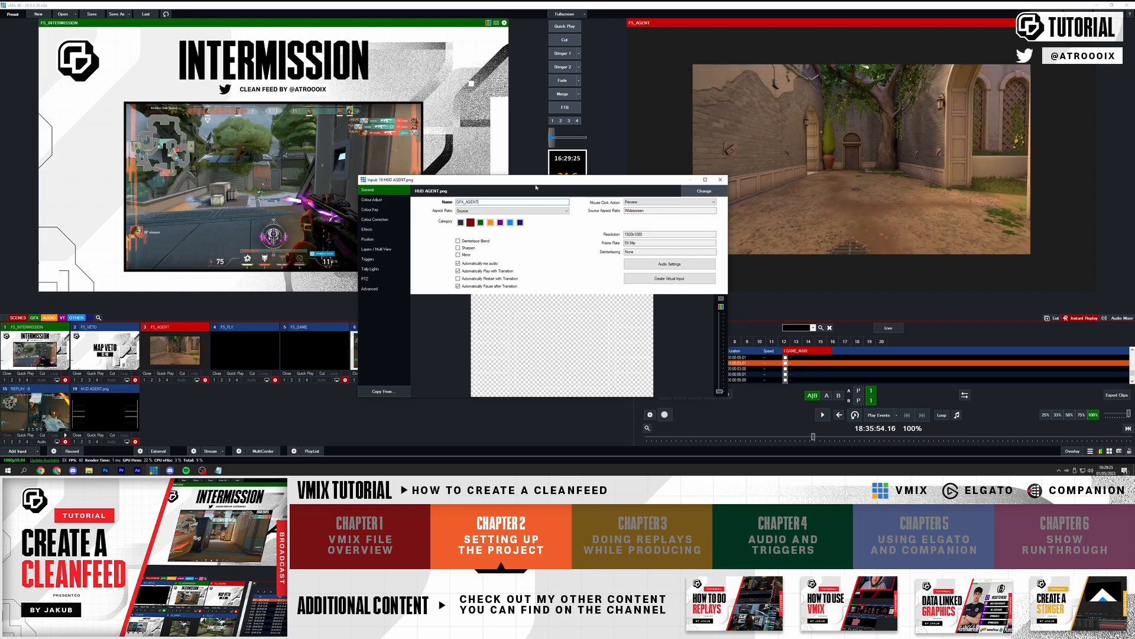
{"action": "left_click", "coordinate": [721, 180]}
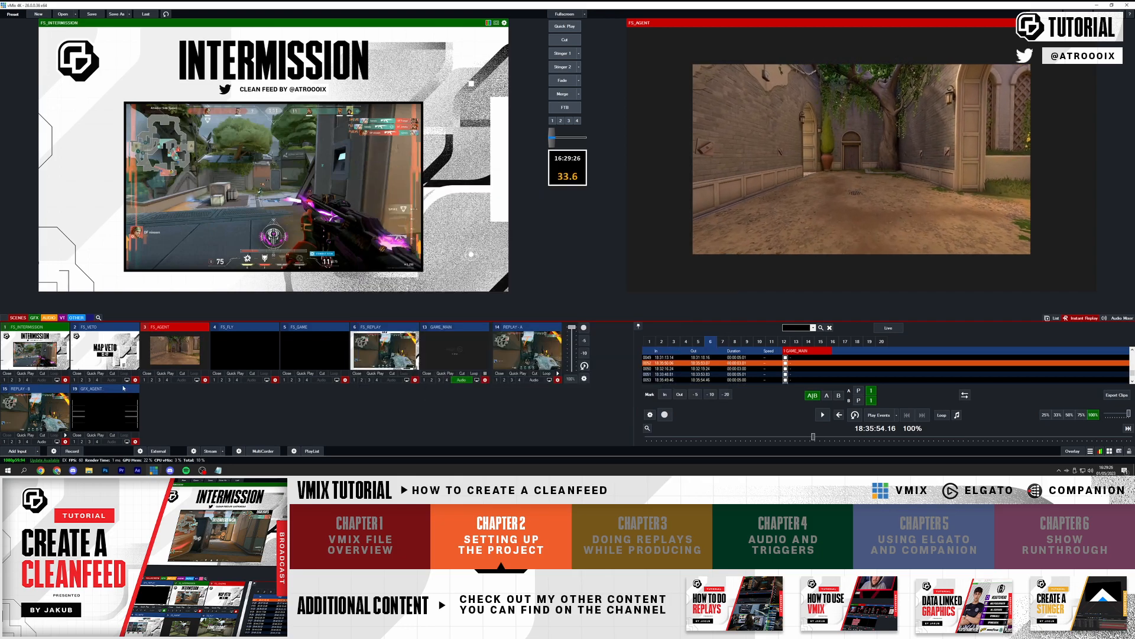
- Move the GFX_AGENT input out of the scenes and into the GFX category
{"action": "left_click", "coordinate": [36, 318]}
{"action": "left_click", "coordinate": [62, 318]}
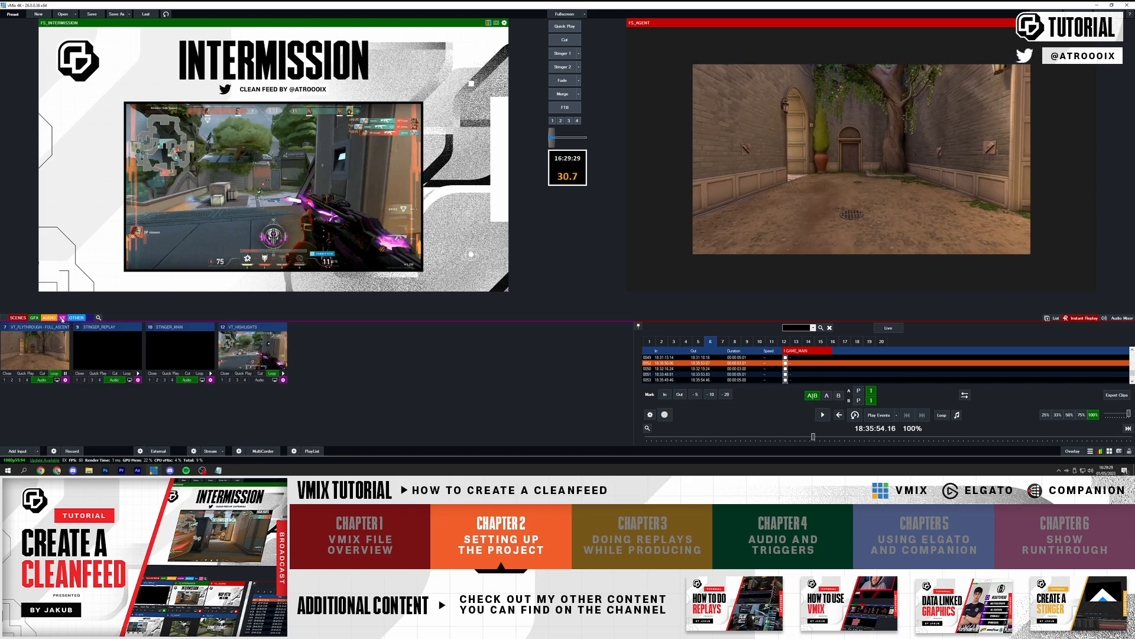
{"action": "left_click", "coordinate": [18, 317]}
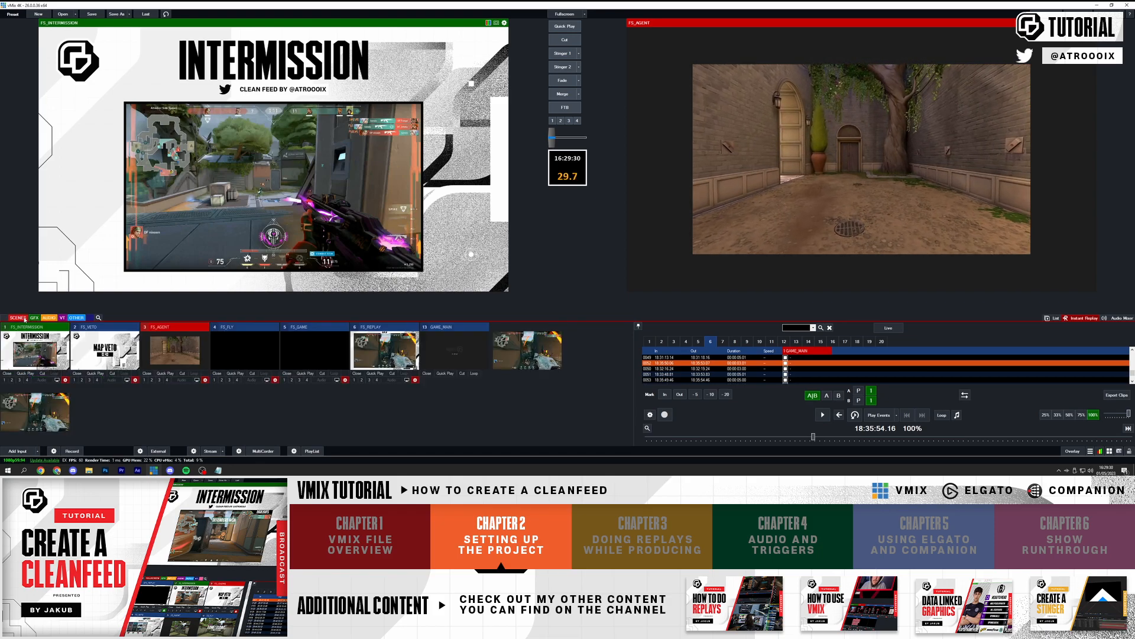
- Reorder the VT category inputs so that STINGER_MAIN comes after VT_HIGHLIGHTS
{"action": "left_click", "coordinate": [63, 318]}
{"action": "left_click_drag", "start_coordinate": [191, 351], "coordinate": [238, 348]}
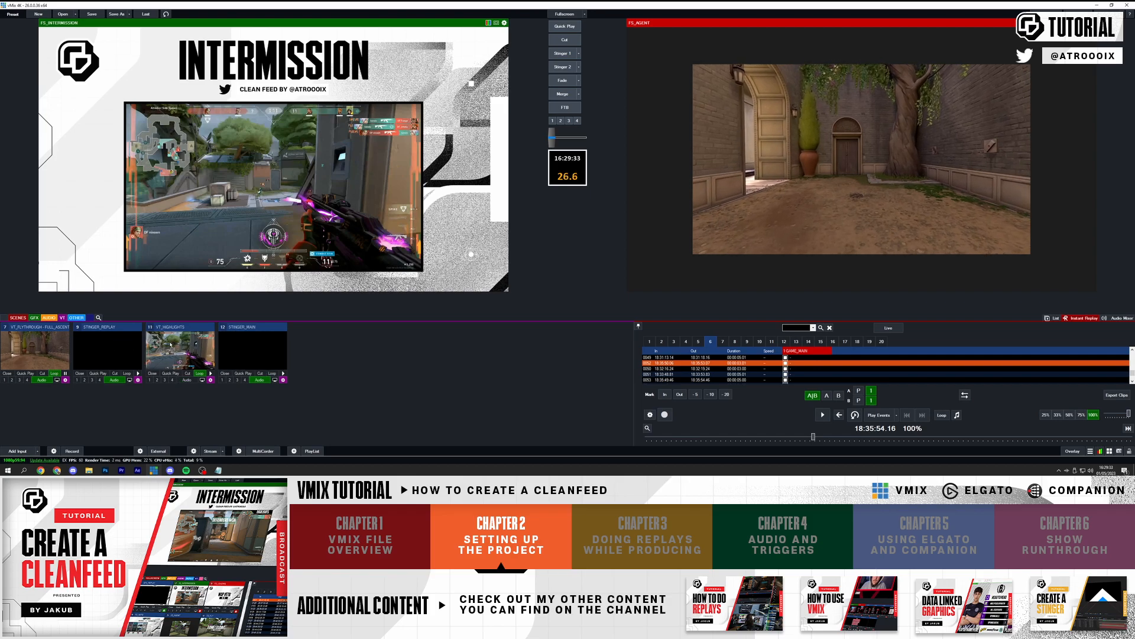
{"action": "left_click", "coordinate": [18, 318]}
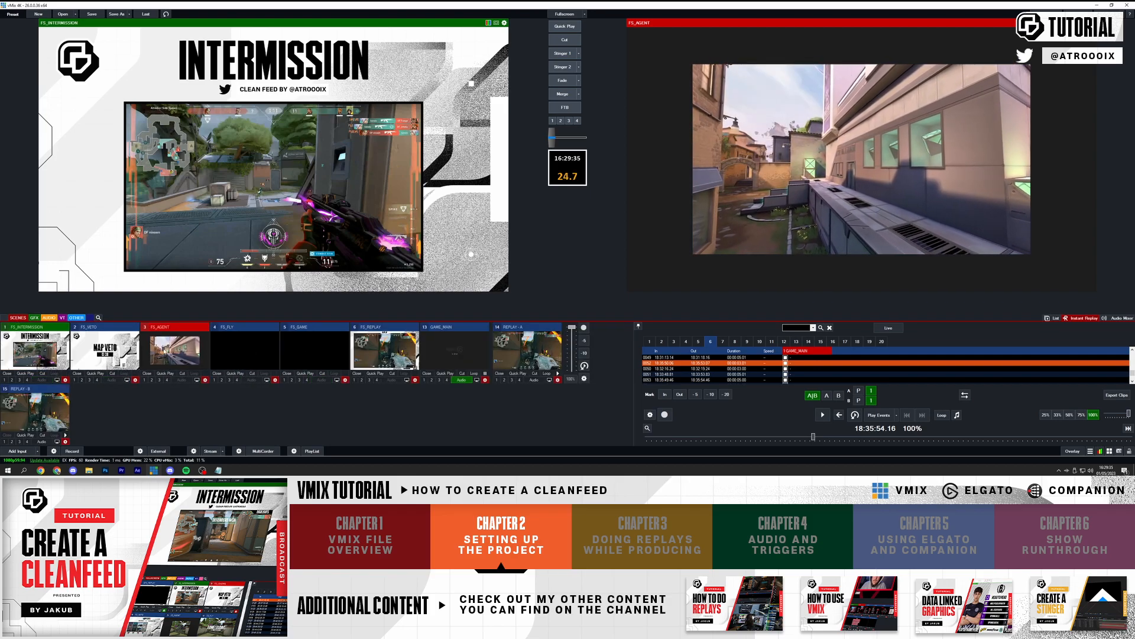
- Add GFX_AGENT as layer 3 of the FS_AGENT scene
{"action": "left_click", "coordinate": [165, 352]}
{"action": "left_click", "coordinate": [205, 380]}
{"action": "left_click", "coordinate": [376, 249]}
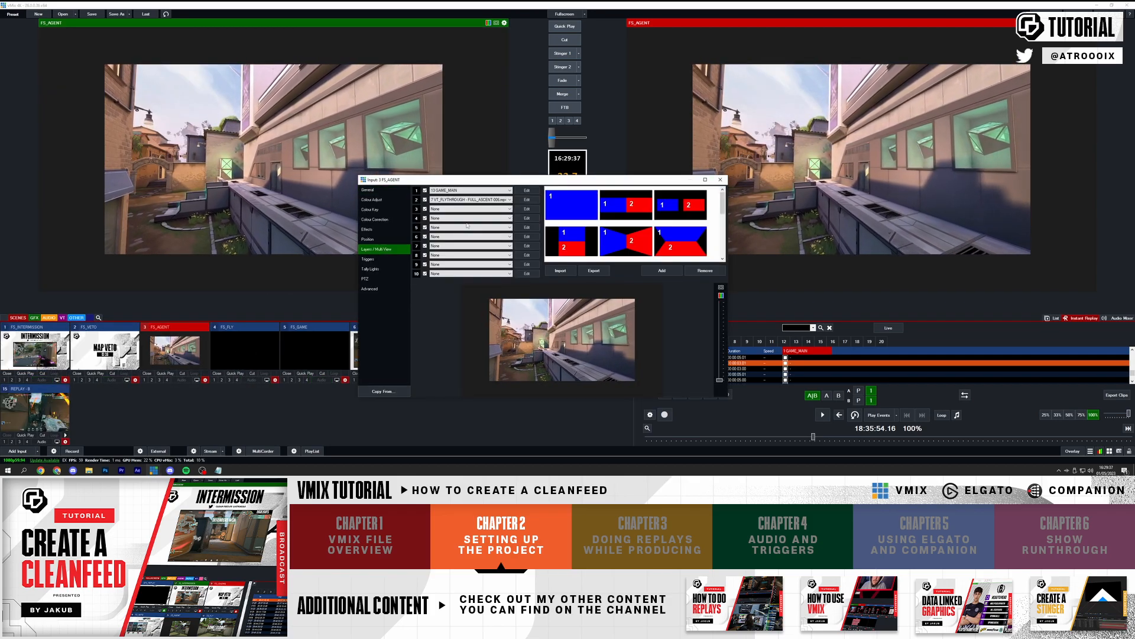
{"action": "left_click", "coordinate": [470, 209]}
{"action": "left_click", "coordinate": [459, 294]}
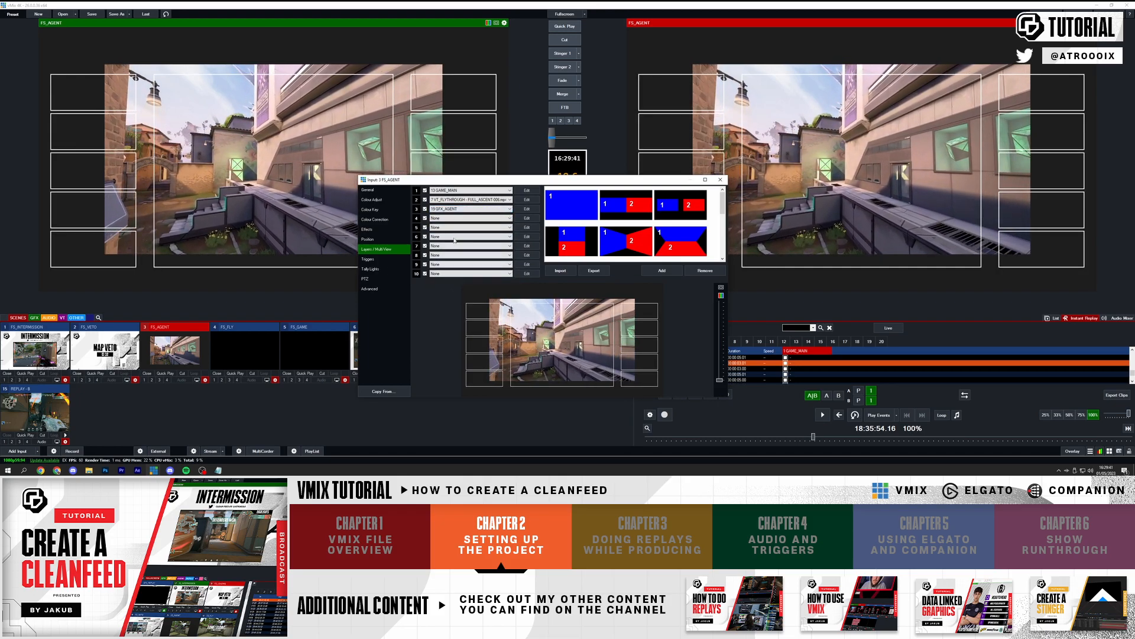
- Move the VT_FLYTHROUGH - FULL_ASCENT video from layer 2 to layer 4 of FS_AGENT and fit it to the centre frame at about 0.725 zoom
{"action": "left_click", "coordinate": [448, 218]}
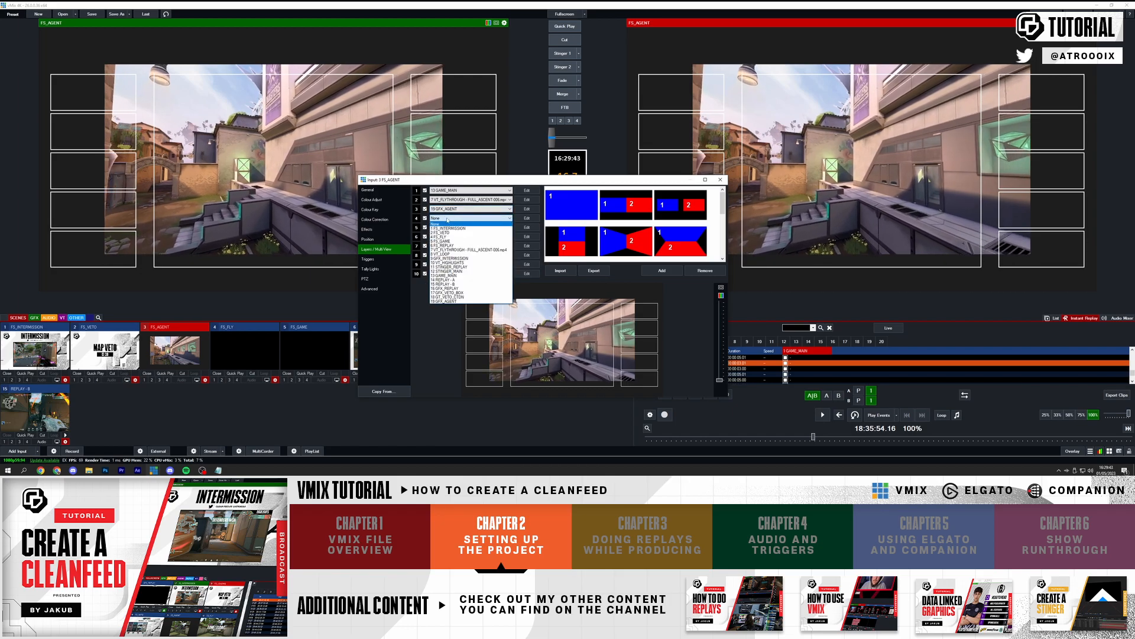
{"action": "left_click", "coordinate": [449, 250]}
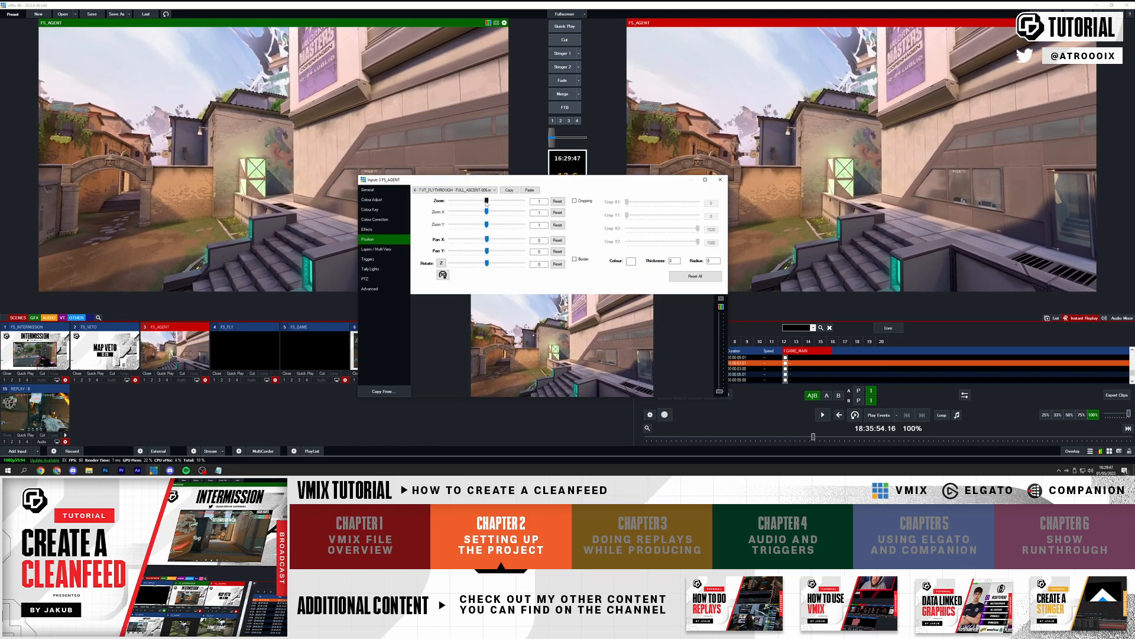
{"action": "left_click_drag", "start_coordinate": [487, 202], "coordinate": [469, 203]}
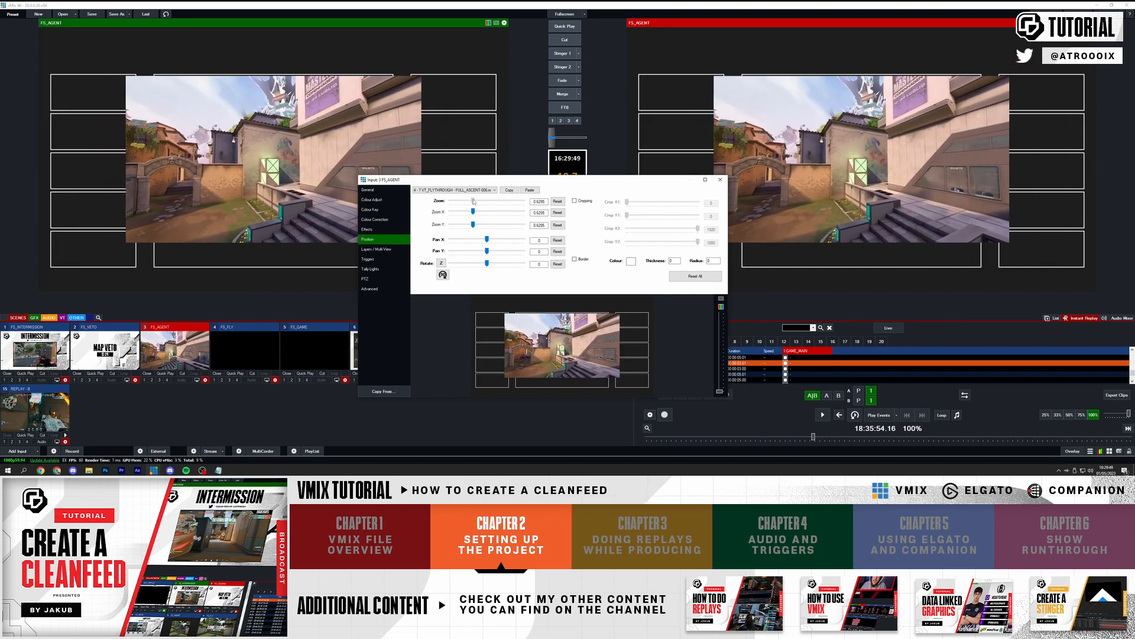
{"action": "left_click_drag", "start_coordinate": [461, 177], "coordinate": [549, 184]}
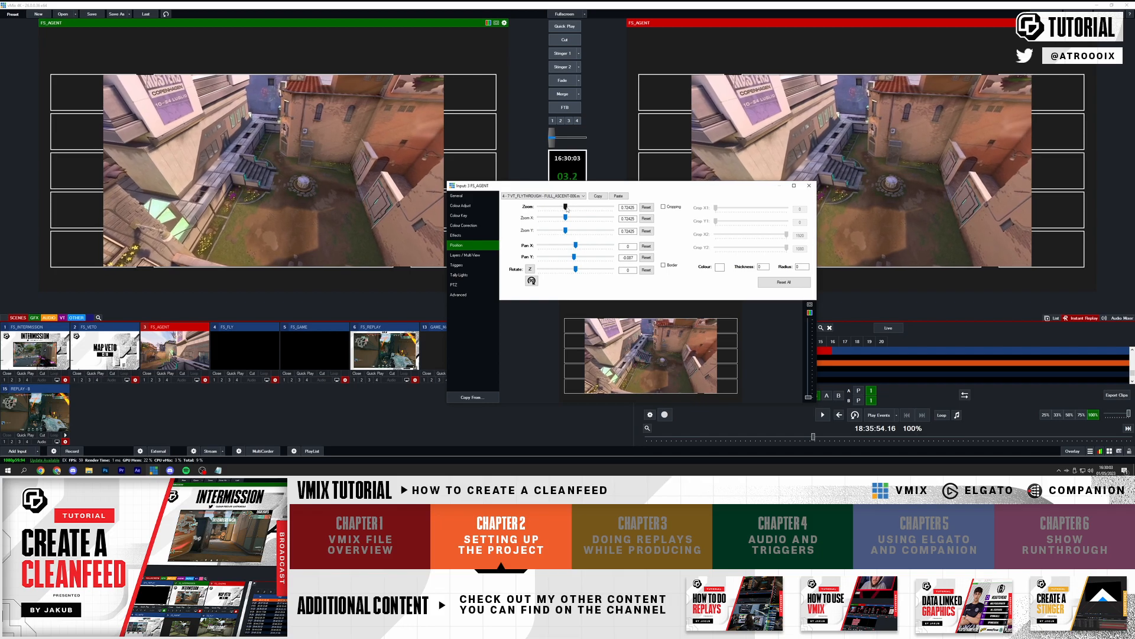
- Enable cropping on FS_AGENT's flythrough layer and trim its left and right sides to fit inside the centre frame
{"action": "left_click", "coordinate": [664, 206]}
{"action": "left_click_drag", "start_coordinate": [715, 209], "coordinate": [728, 211]}
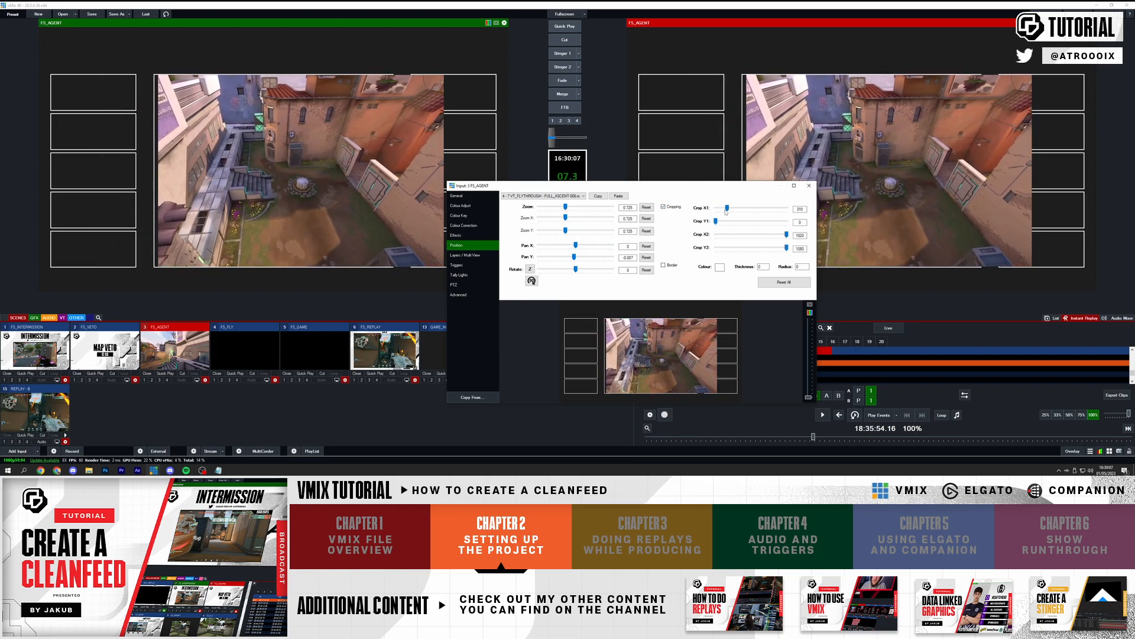
{"action": "left_click_drag", "start_coordinate": [787, 236], "coordinate": [779, 236]}
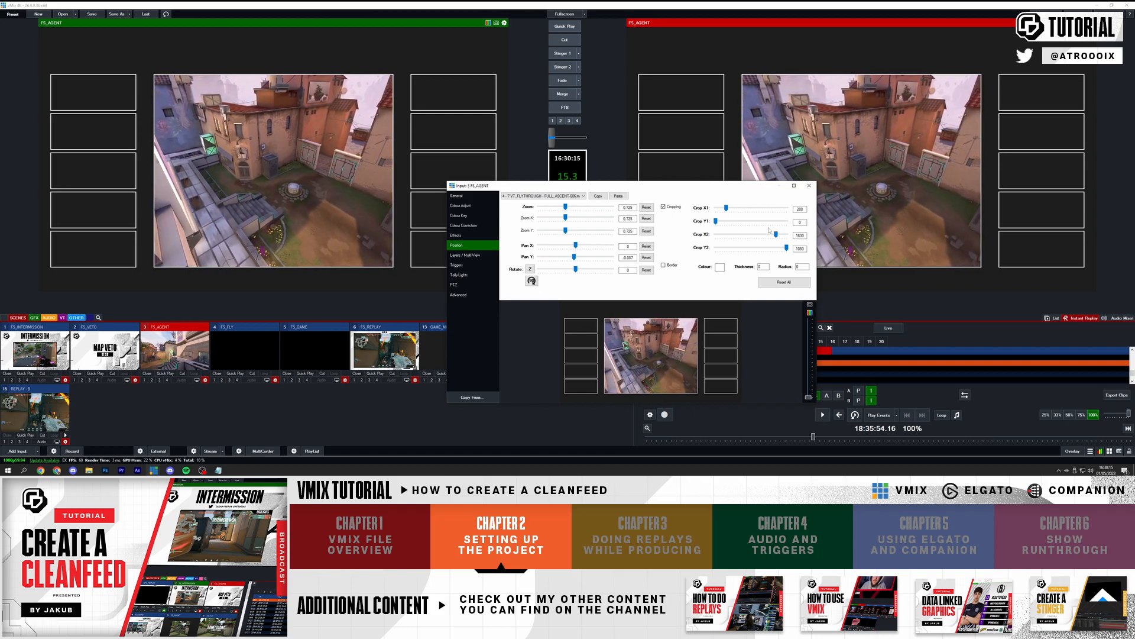
{"action": "left_click", "coordinate": [809, 185]}
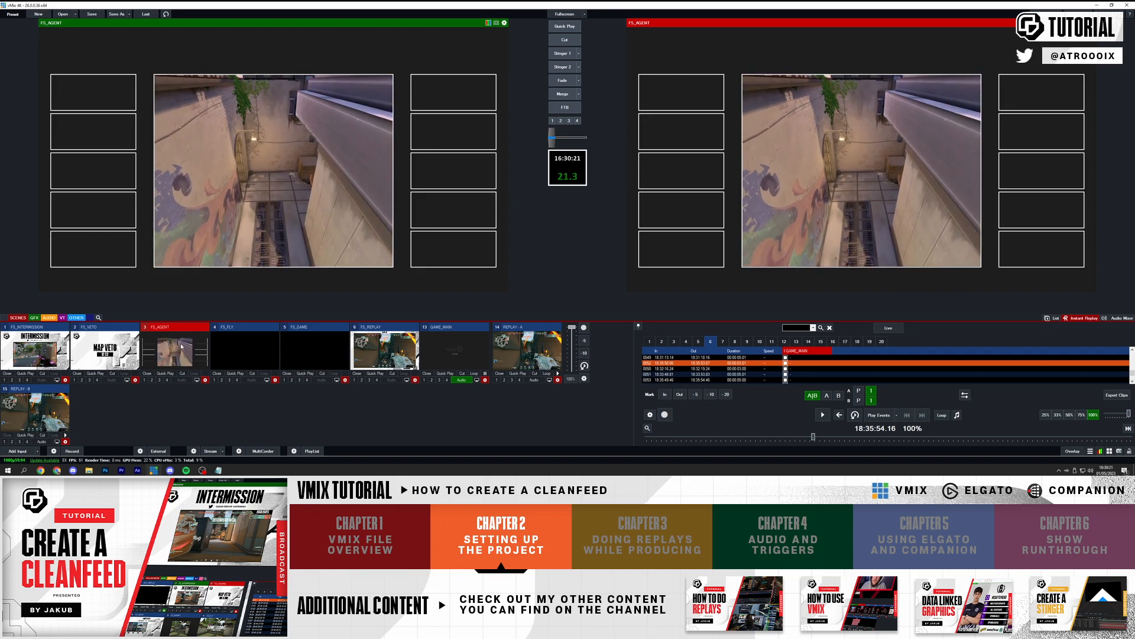
- Crop both sides of the GFX_AGENT layer in FS_AGENT so only the centre frame remains, without the side boxes
{"action": "left_click", "coordinate": [205, 380]}
{"action": "left_click", "coordinate": [465, 255]}
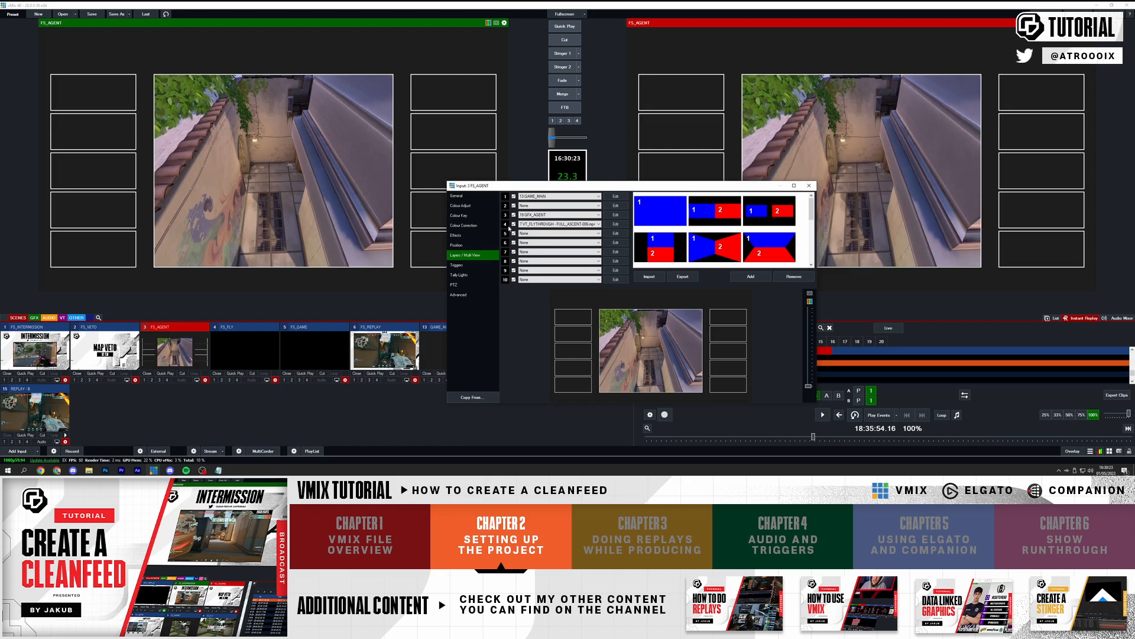
{"action": "left_click", "coordinate": [613, 215]}
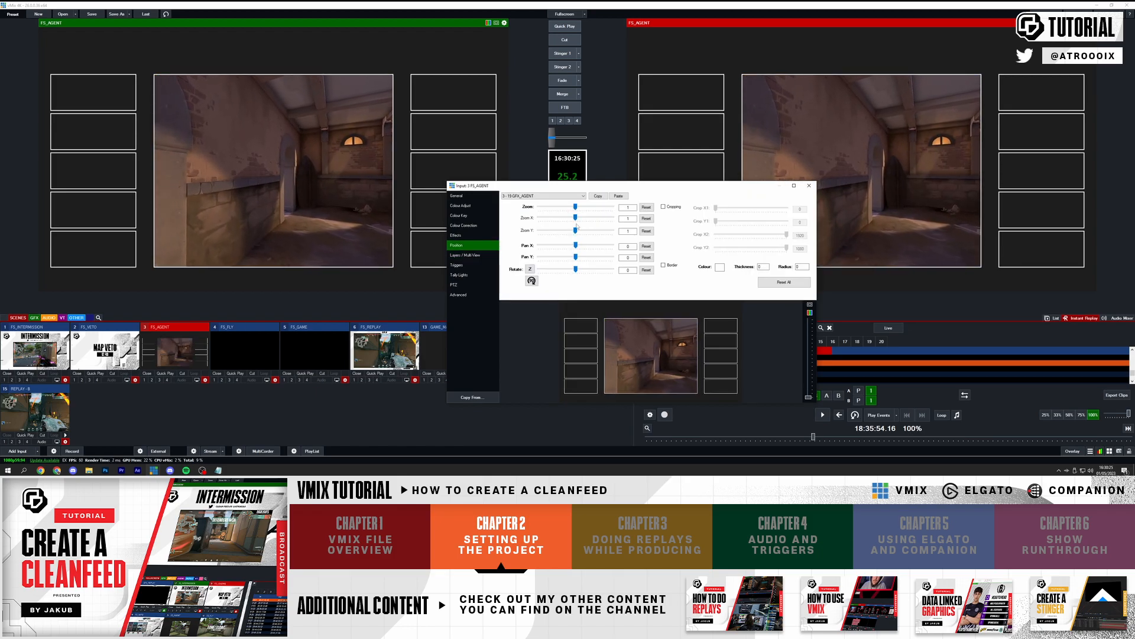
{"action": "left_click_drag", "start_coordinate": [717, 210], "coordinate": [732, 209]}
{"action": "left_click_drag", "start_coordinate": [786, 237], "coordinate": [769, 235]}
{"action": "left_click", "coordinate": [810, 185]}
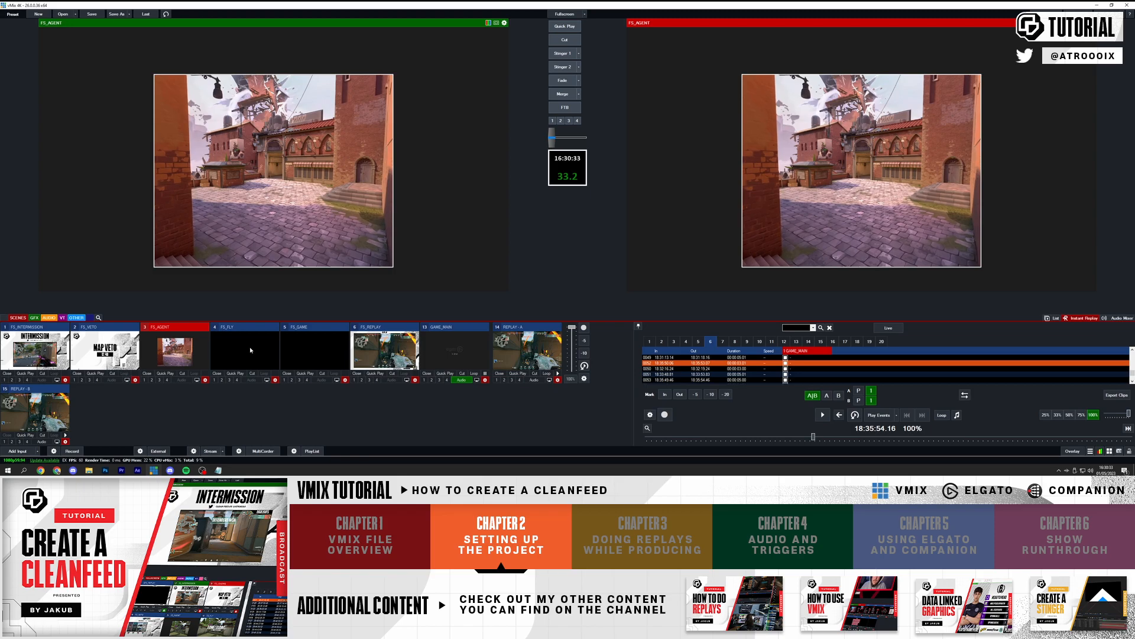
{"action": "left_click", "coordinate": [231, 350]}
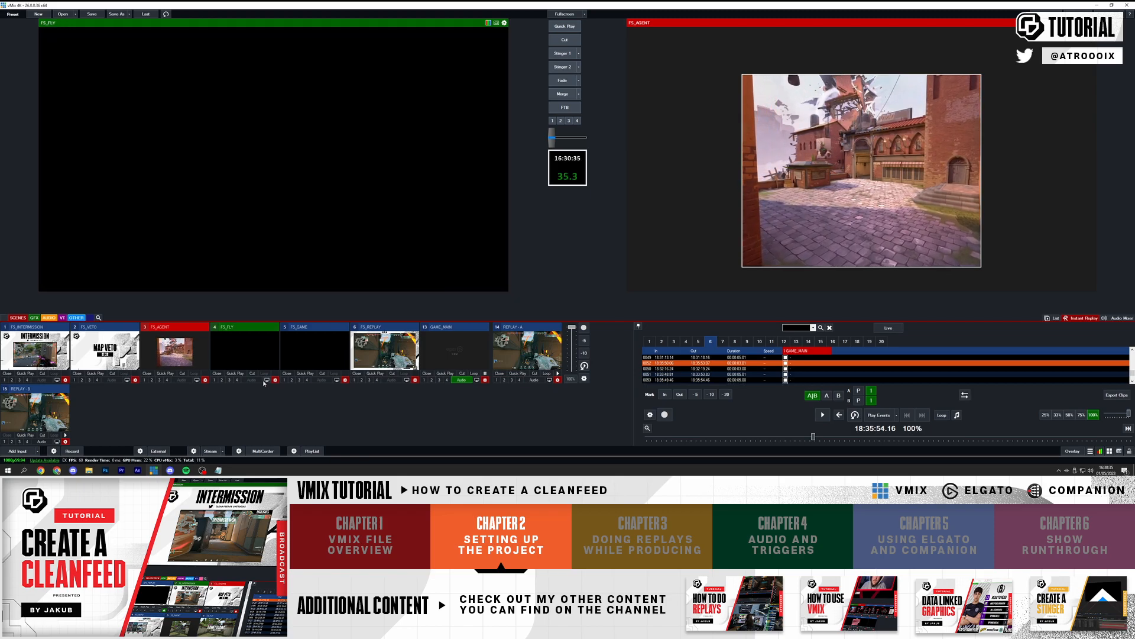
{"action": "left_click", "coordinate": [46, 347]}
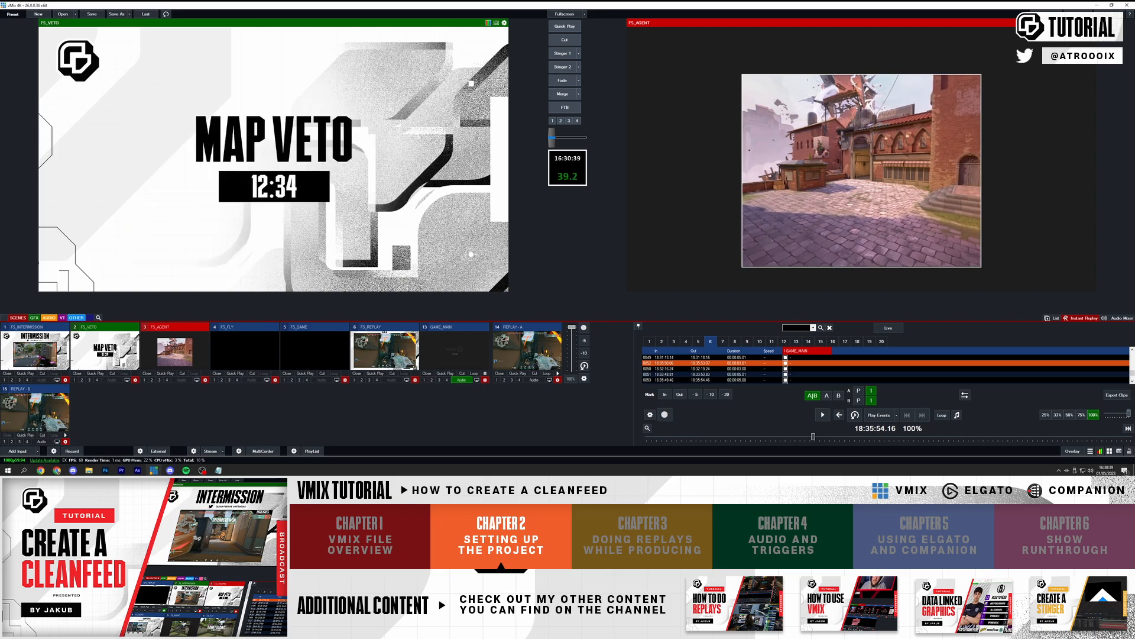
{"action": "left_click", "coordinate": [175, 356]}
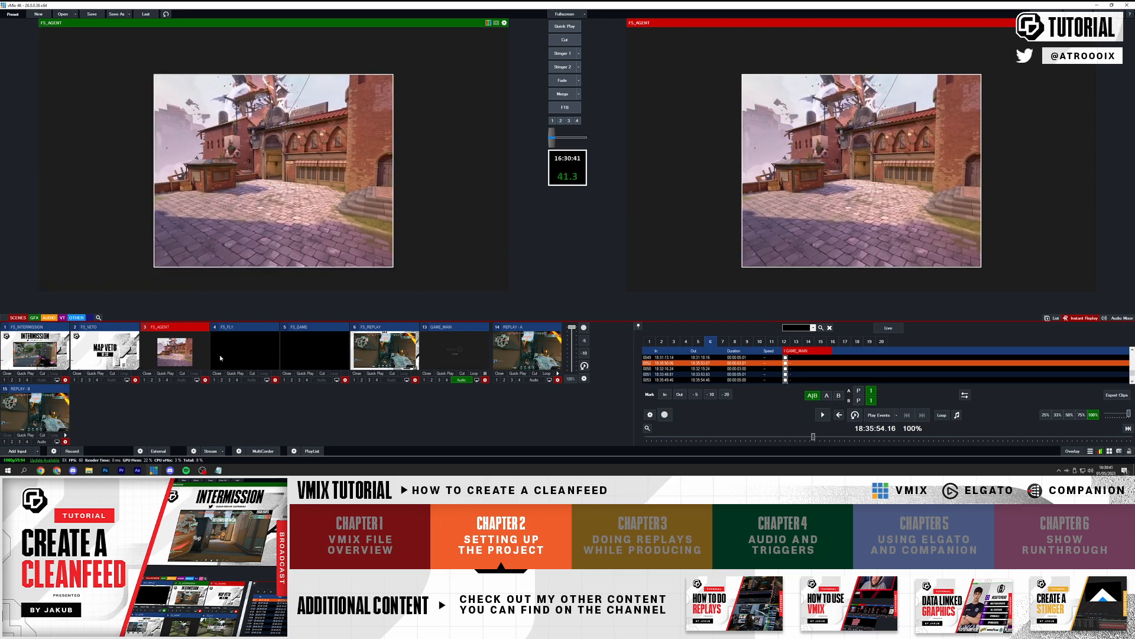
- Add the VT_FLYTHROUGH - FULL_ASCENT video as layer 2 of the FS_FLY scene
{"action": "left_click", "coordinate": [259, 360]}
{"action": "left_click", "coordinate": [275, 380]}
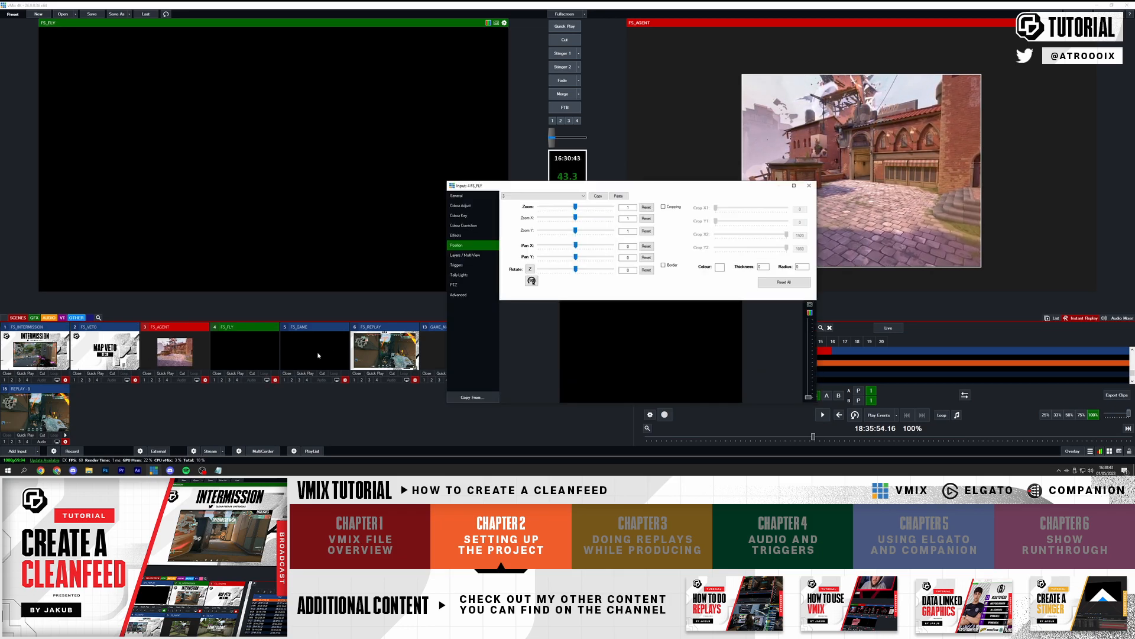
{"action": "left_click", "coordinate": [479, 258]}
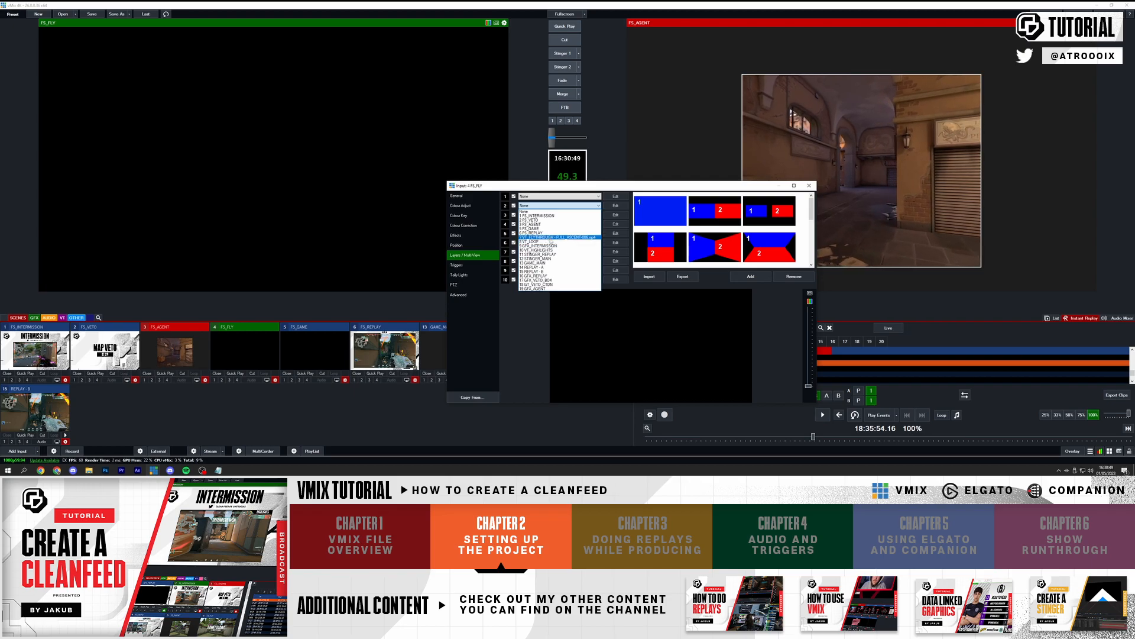
{"action": "left_click", "coordinate": [556, 237]}
{"action": "left_click", "coordinate": [559, 215]}
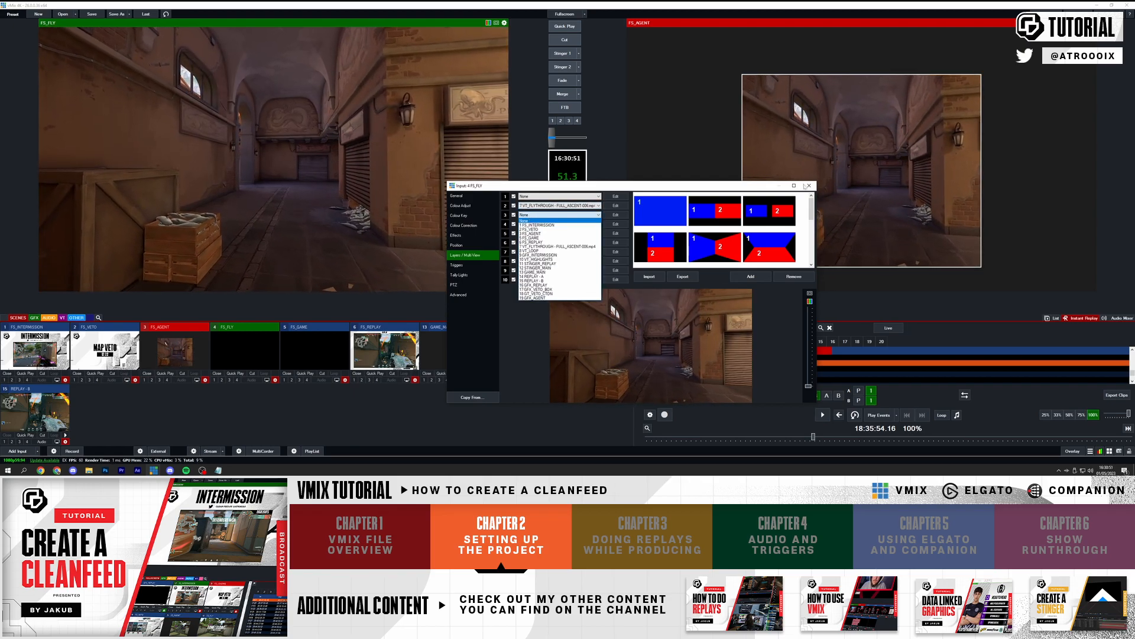
{"action": "left_click", "coordinate": [801, 185]}
{"action": "left_click", "coordinate": [809, 185]}
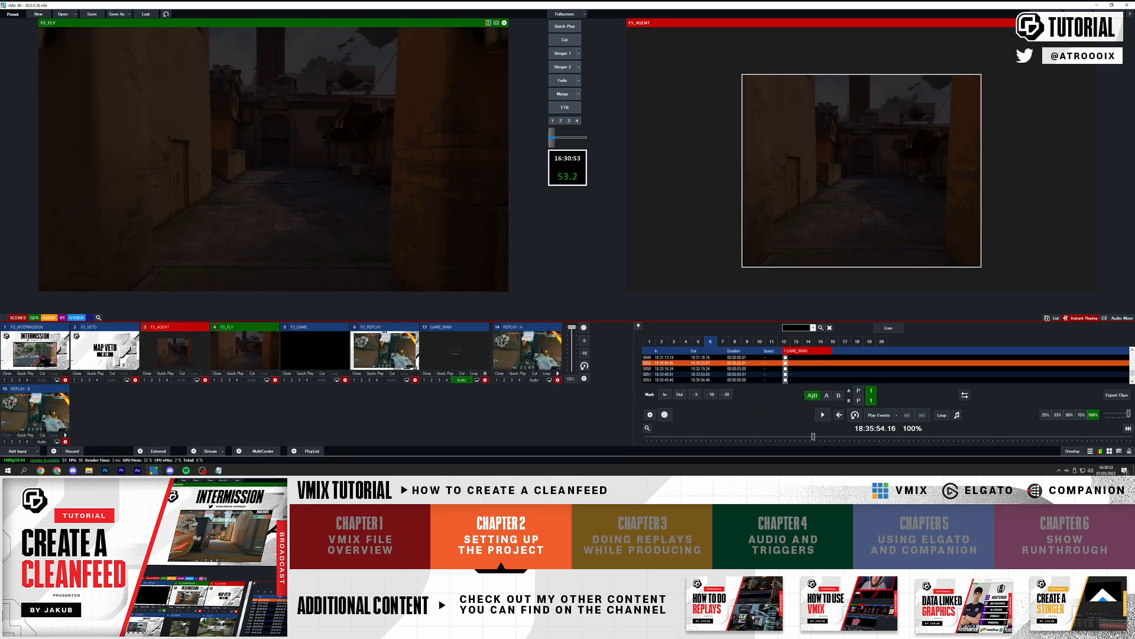
- Switch to the Notepad asset checklist and remove the GFX_LOAD line
{"action": "key", "text": "alt+Tab"}
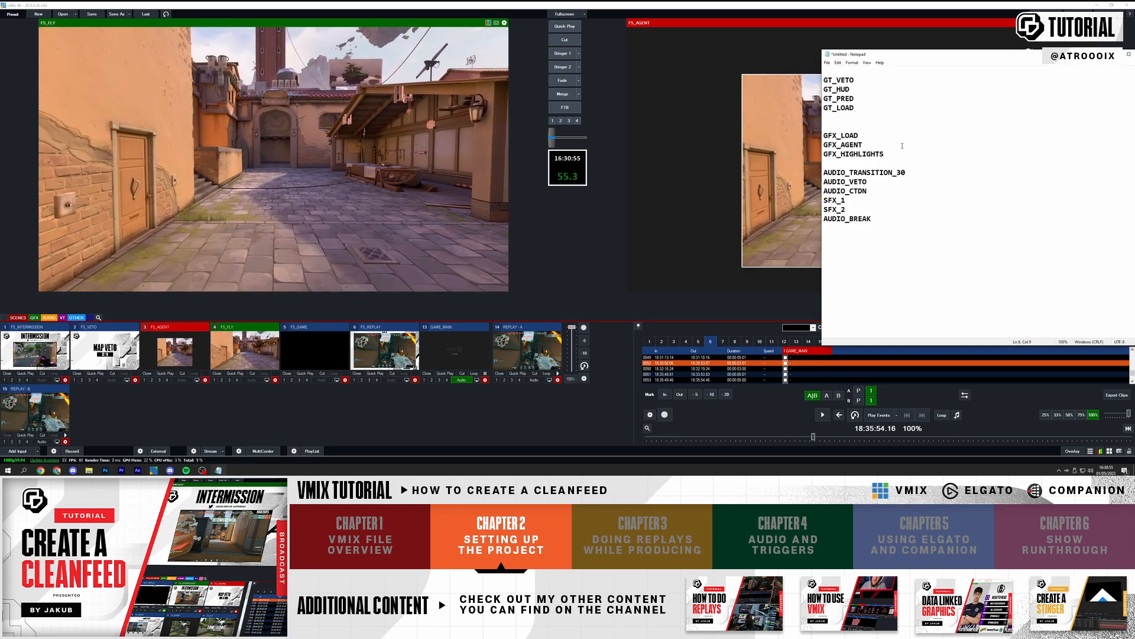
{"action": "key", "text": "shift+Home"}
{"action": "key", "text": "ctrl+x"}
{"action": "key", "text": "BackSpace"}
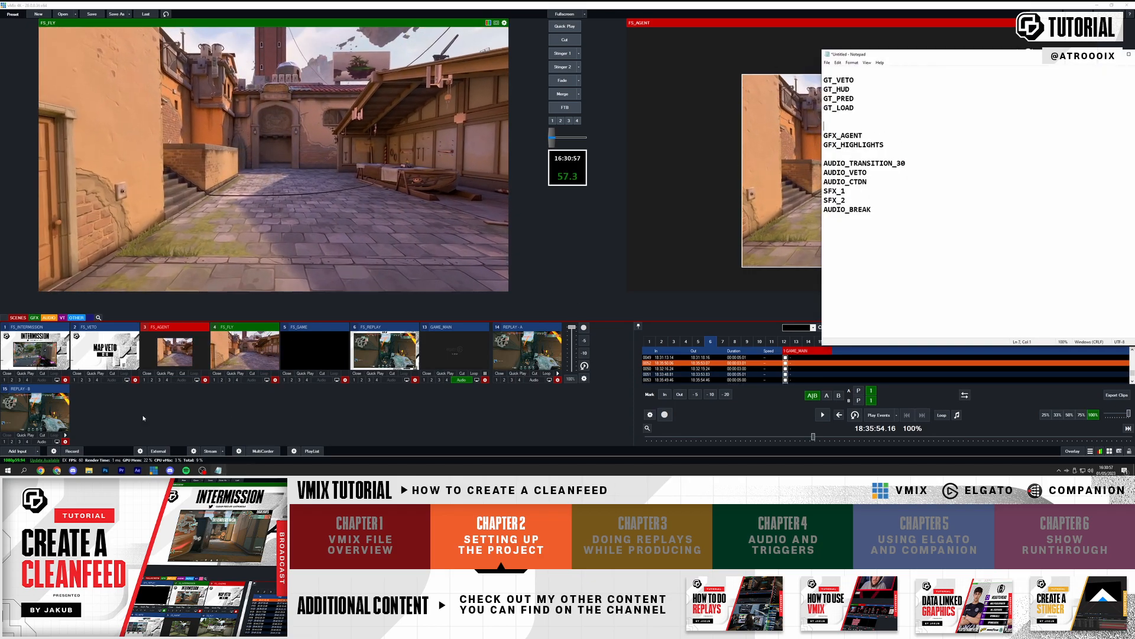
- Import Game Load.gtzip from the Kairo Watch Party folder in File Explorer as a new vMix input
{"action": "left_click", "coordinate": [144, 419]}
{"action": "left_click", "coordinate": [89, 470]}
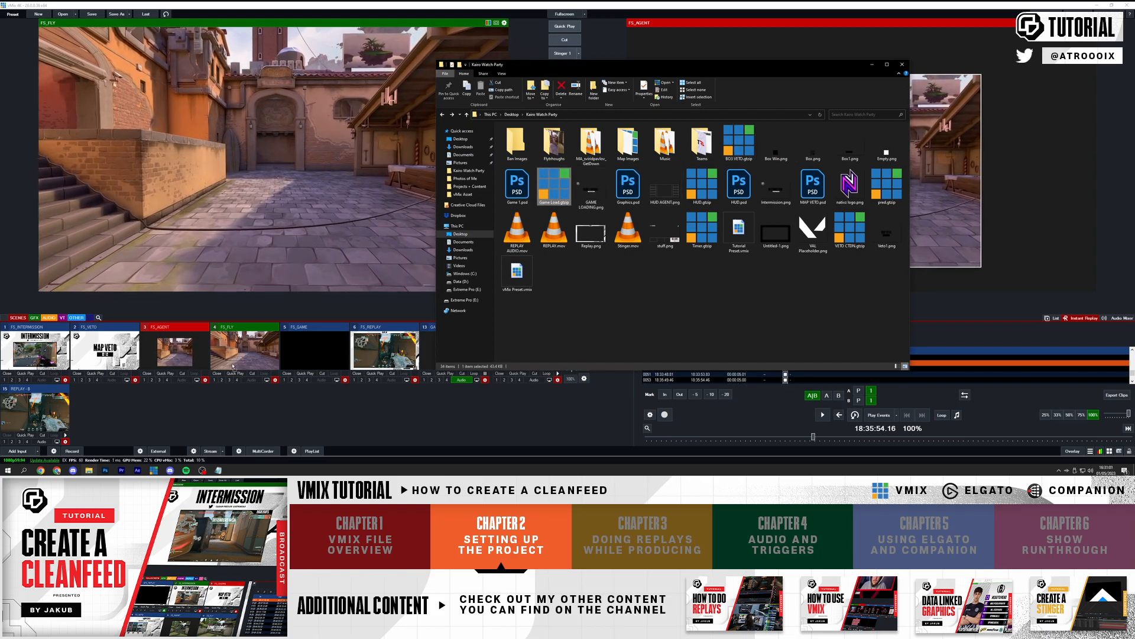
{"action": "left_click_drag", "start_coordinate": [118, 419], "coordinate": [119, 419]}
- Preview the Game Load.gtzip title and rename its input to GT_LOAD
{"action": "left_click", "coordinate": [104, 410]}
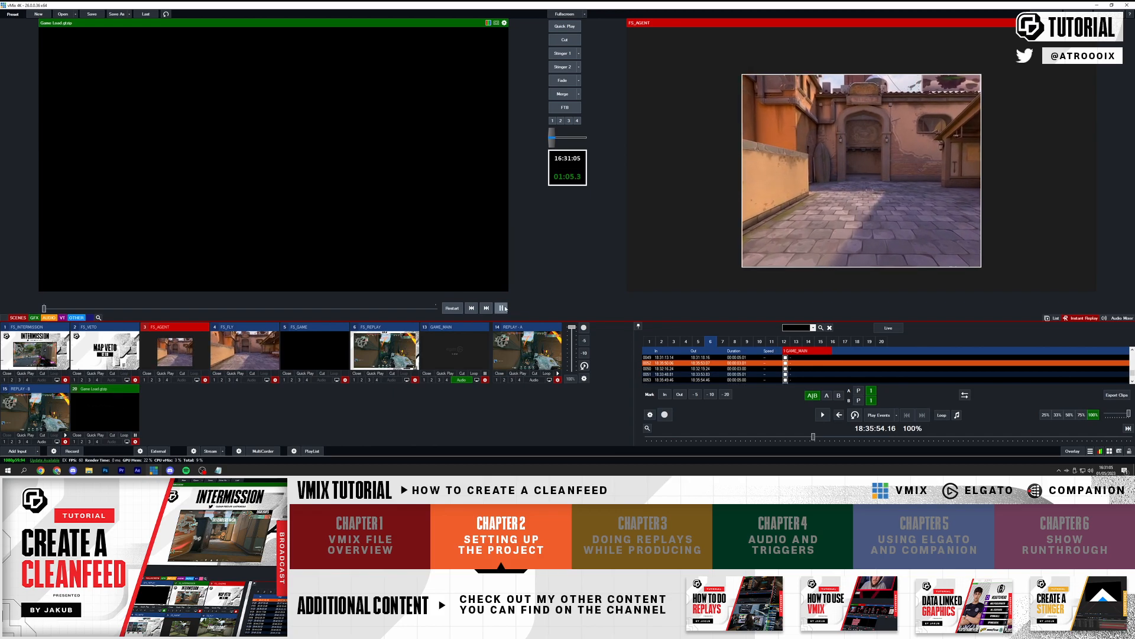
{"action": "left_click", "coordinate": [135, 441]}
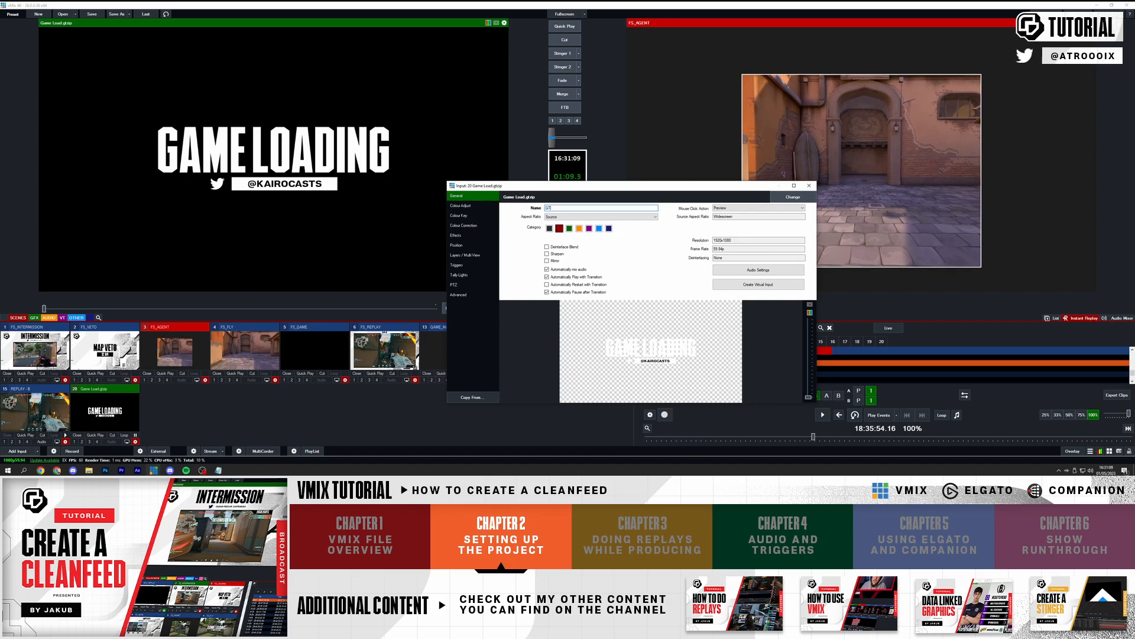
{"action": "left_click", "coordinate": [809, 185]}
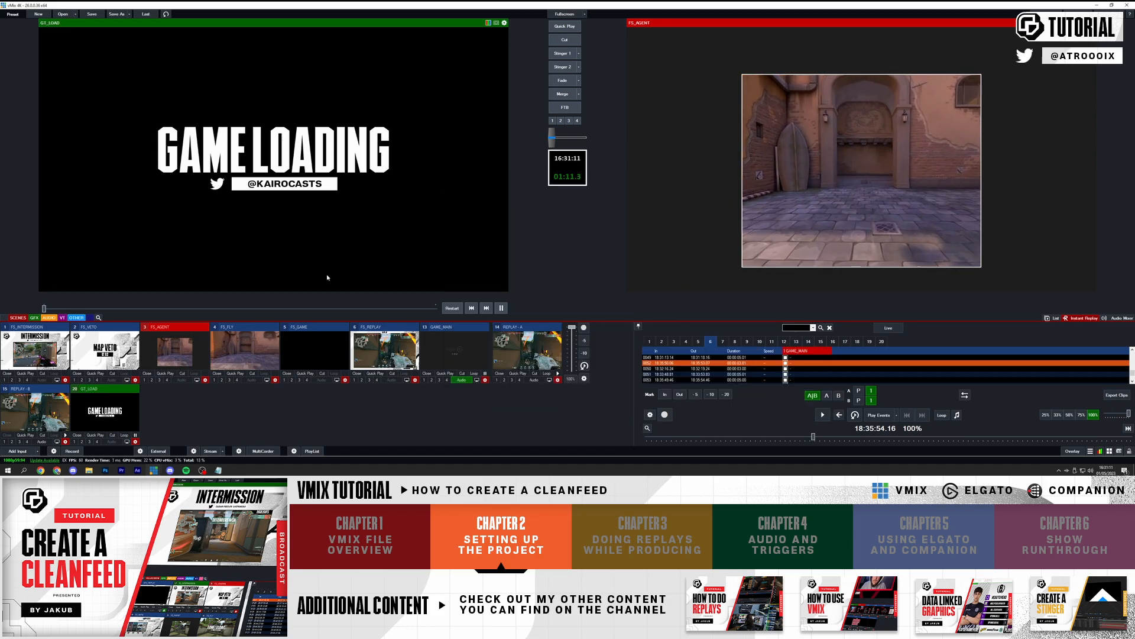
- Add GT_LOAD as layer 3 of the FS_FLY scene, above the flythrough video
{"action": "left_click", "coordinate": [250, 356]}
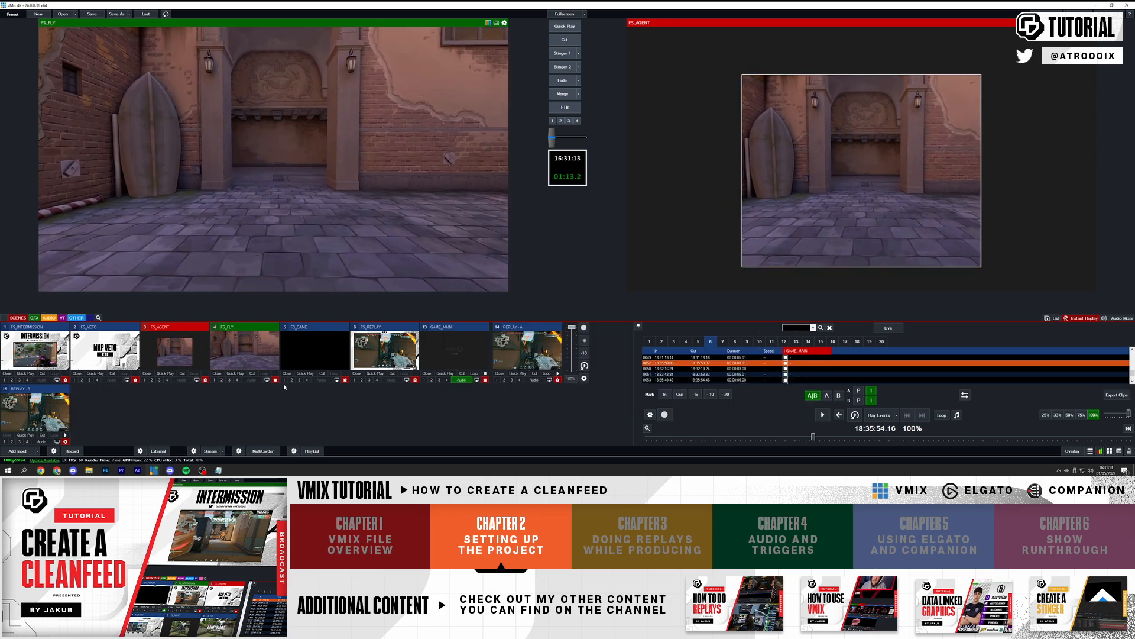
{"action": "left_click", "coordinate": [205, 380]}
{"action": "left_click", "coordinate": [477, 258]}
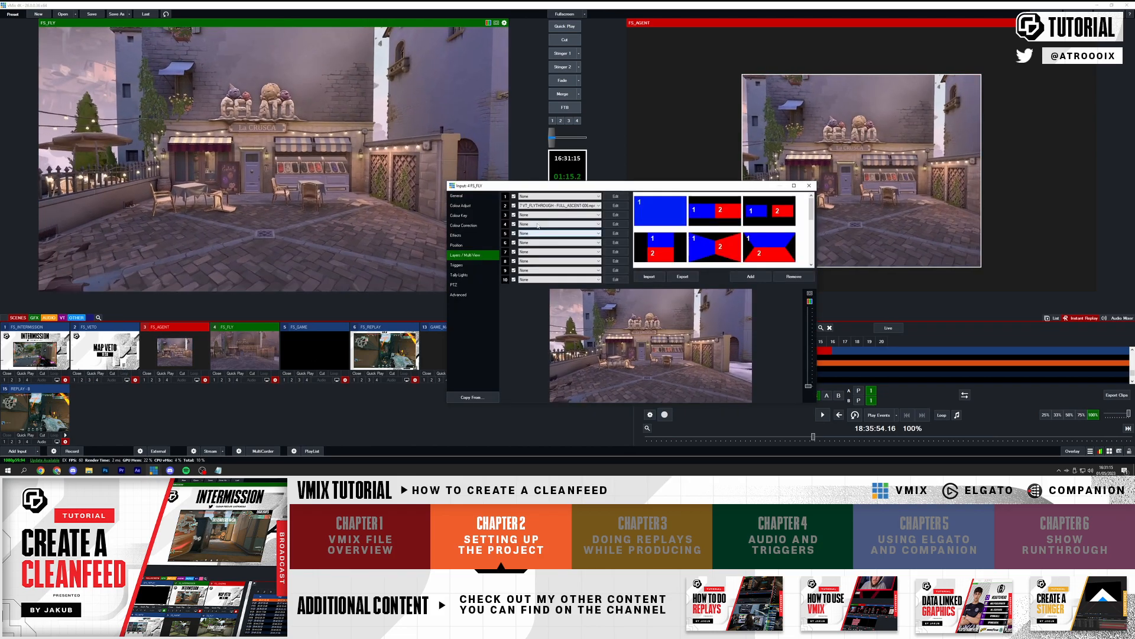
{"action": "left_click", "coordinate": [559, 214]}
{"action": "left_click", "coordinate": [532, 302]}
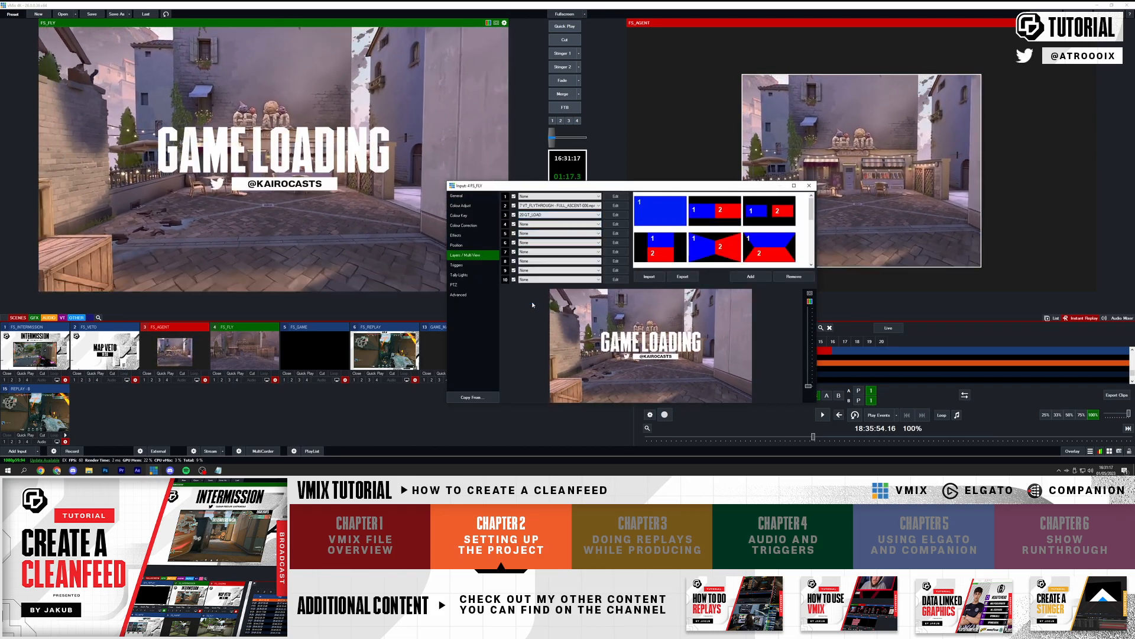
{"action": "left_click", "coordinate": [810, 185]}
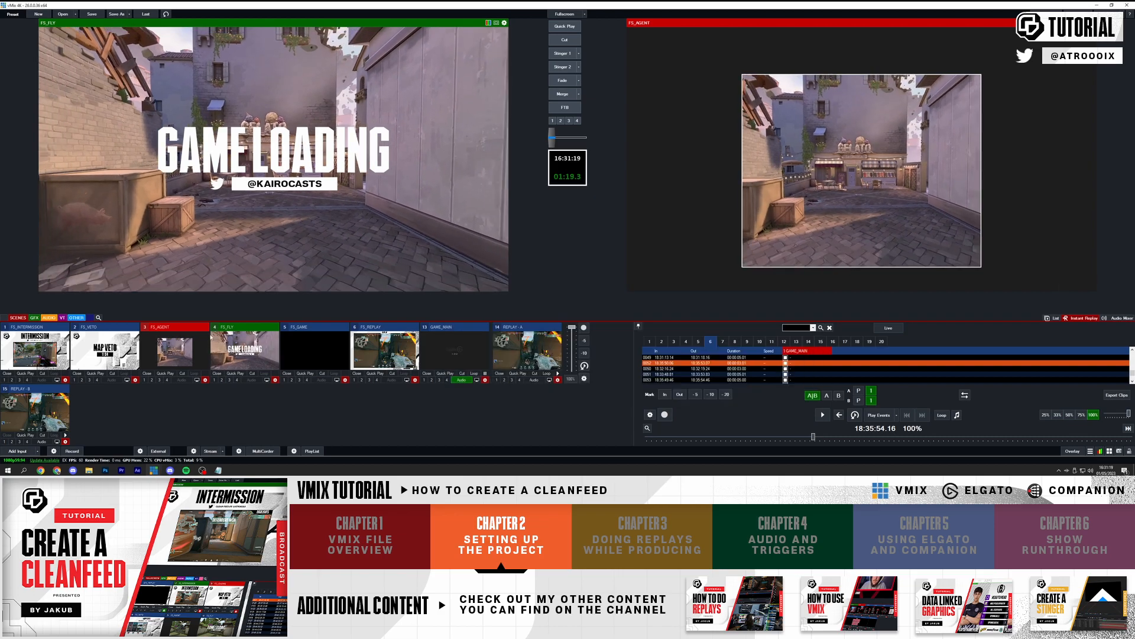
- Test the Merge transition between the FS_AGENT and FS_FLY scenes
{"action": "left_click", "coordinate": [192, 349]}
{"action": "left_click", "coordinate": [228, 354]}
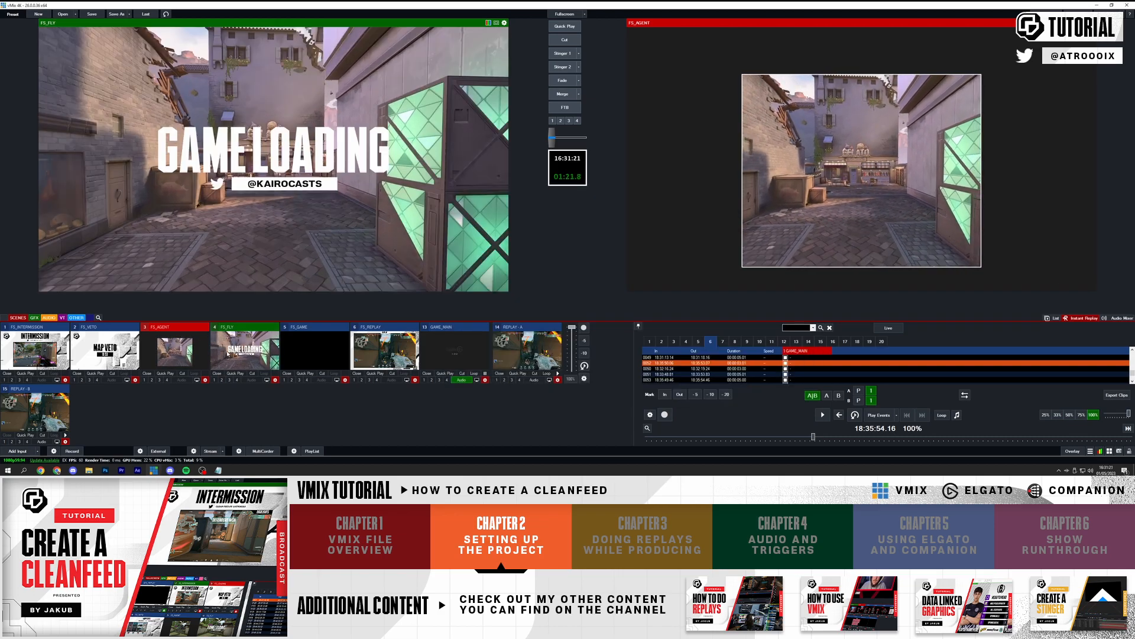
{"action": "left_click", "coordinate": [565, 94]}
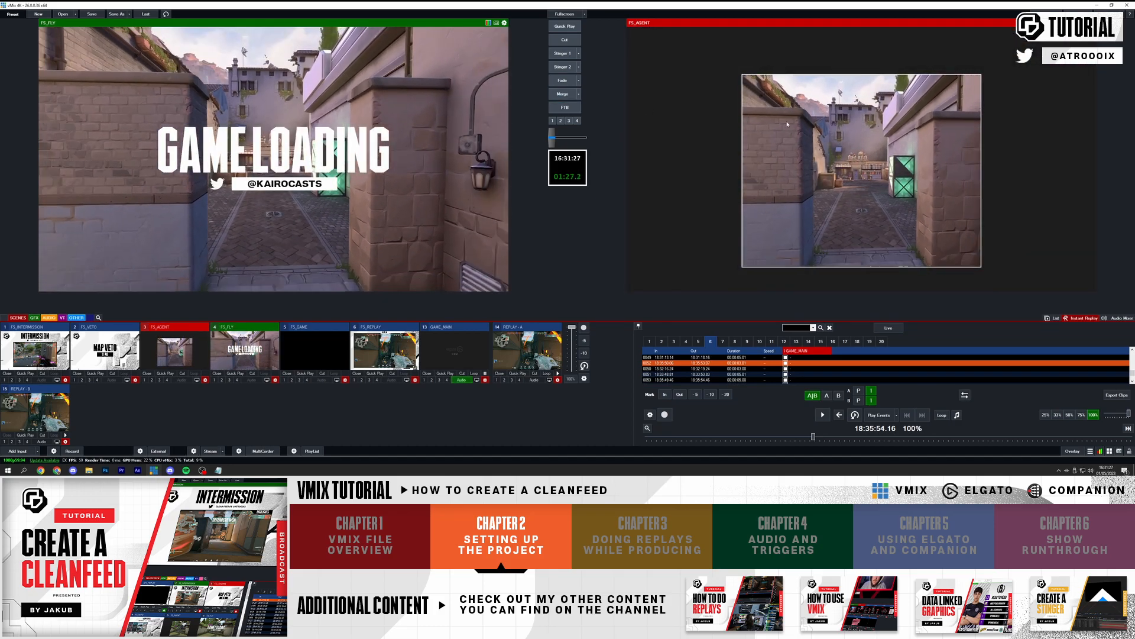
- Rerun the Merge transition back and forth between FS_AGENT and FS_FLY to compare how the flythrough video resizes
{"action": "left_click", "coordinate": [562, 94]}
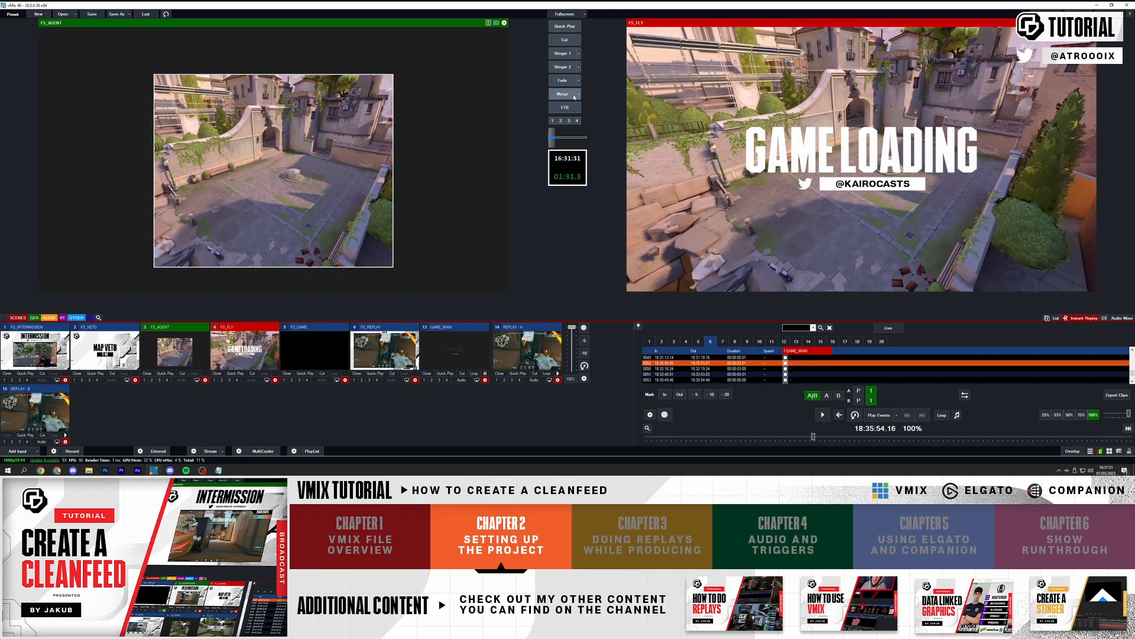
{"action": "left_click", "coordinate": [563, 94]}
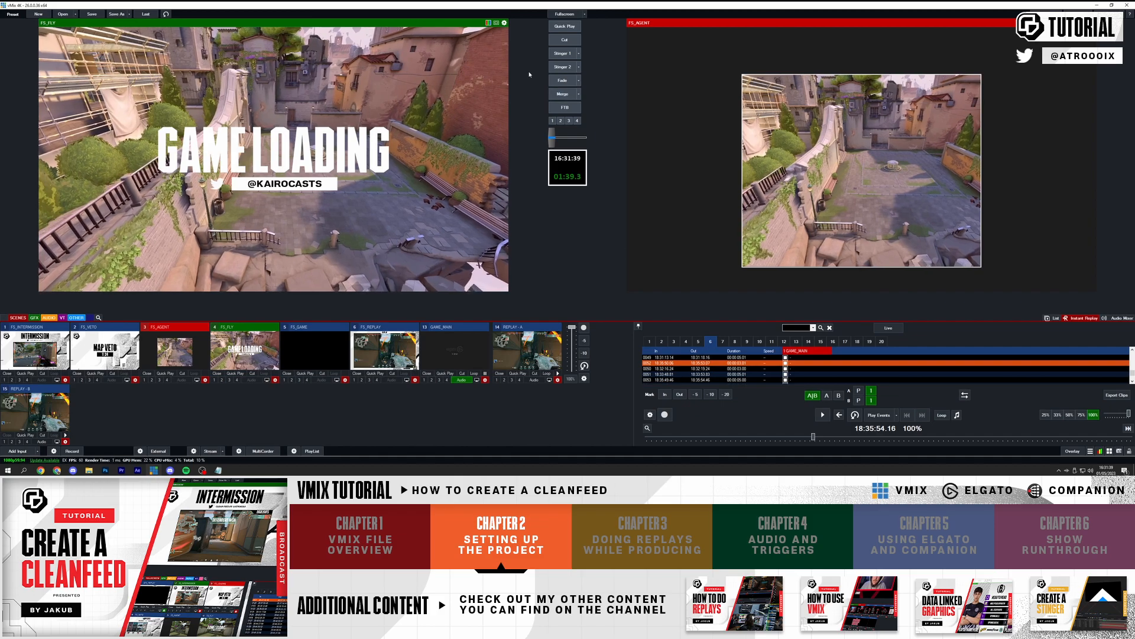
{"action": "left_click", "coordinate": [175, 349]}
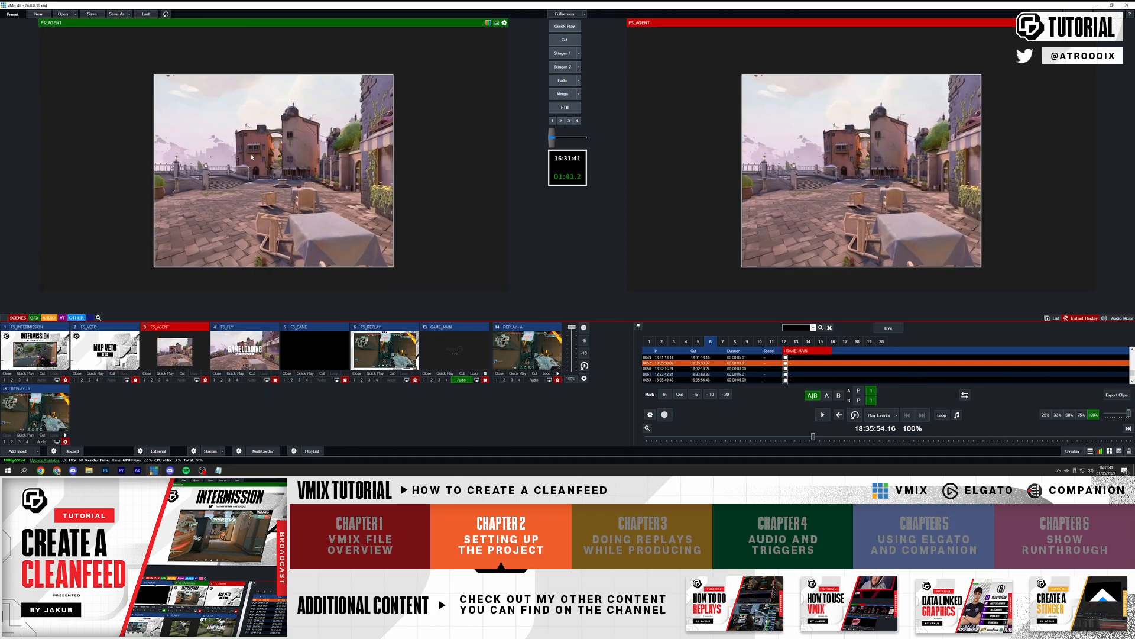
{"action": "left_click", "coordinate": [249, 346]}
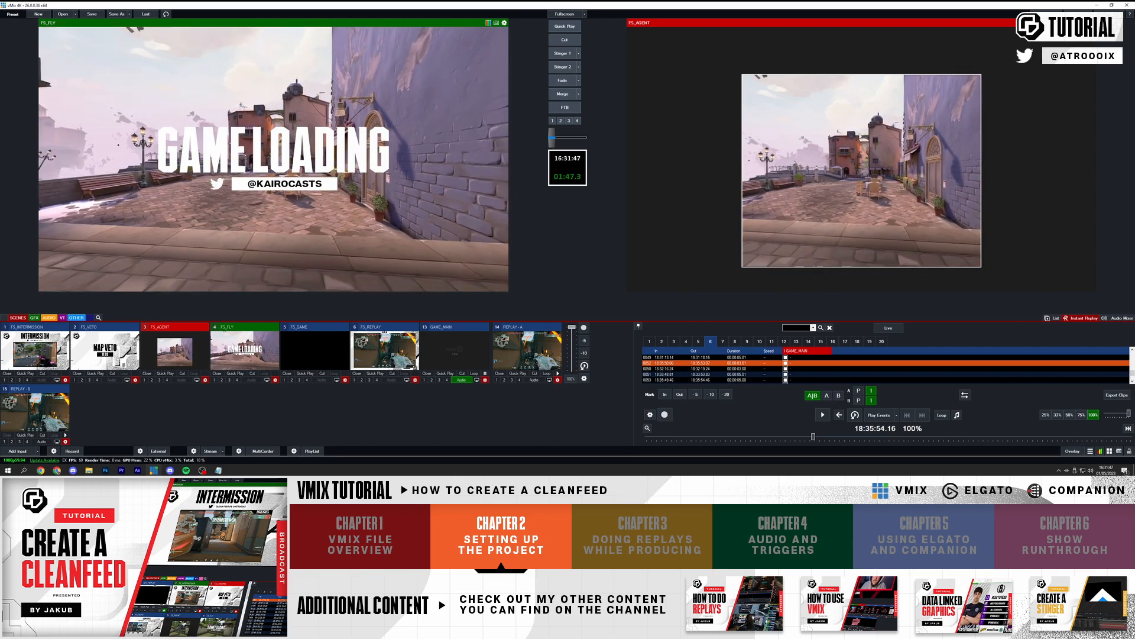
{"action": "left_click", "coordinate": [566, 94]}
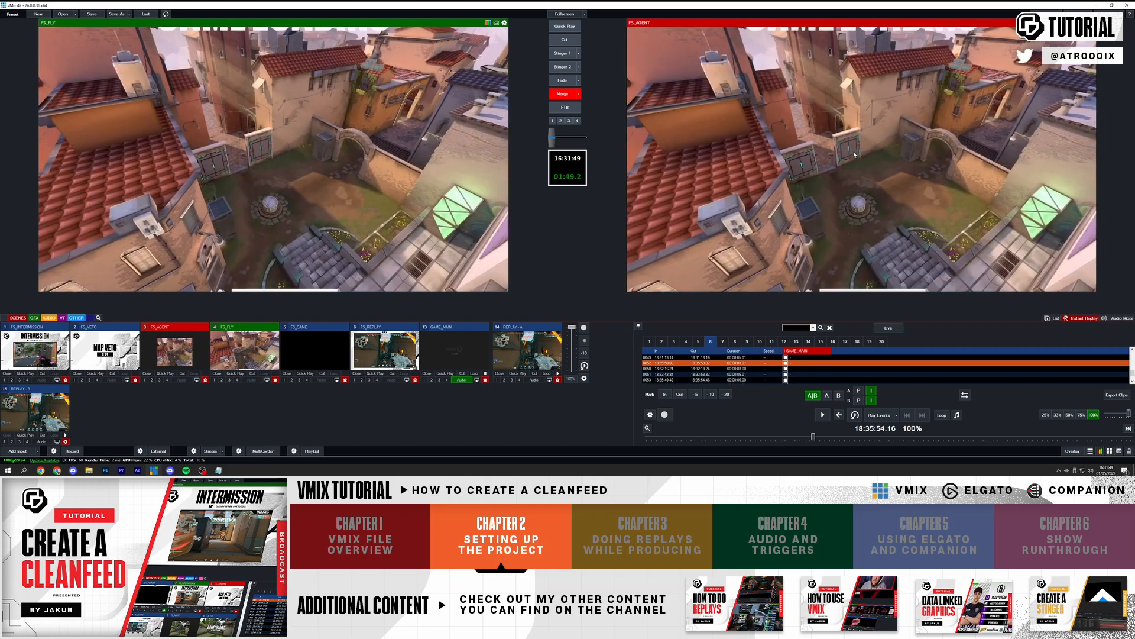
{"action": "left_click", "coordinate": [560, 95]}
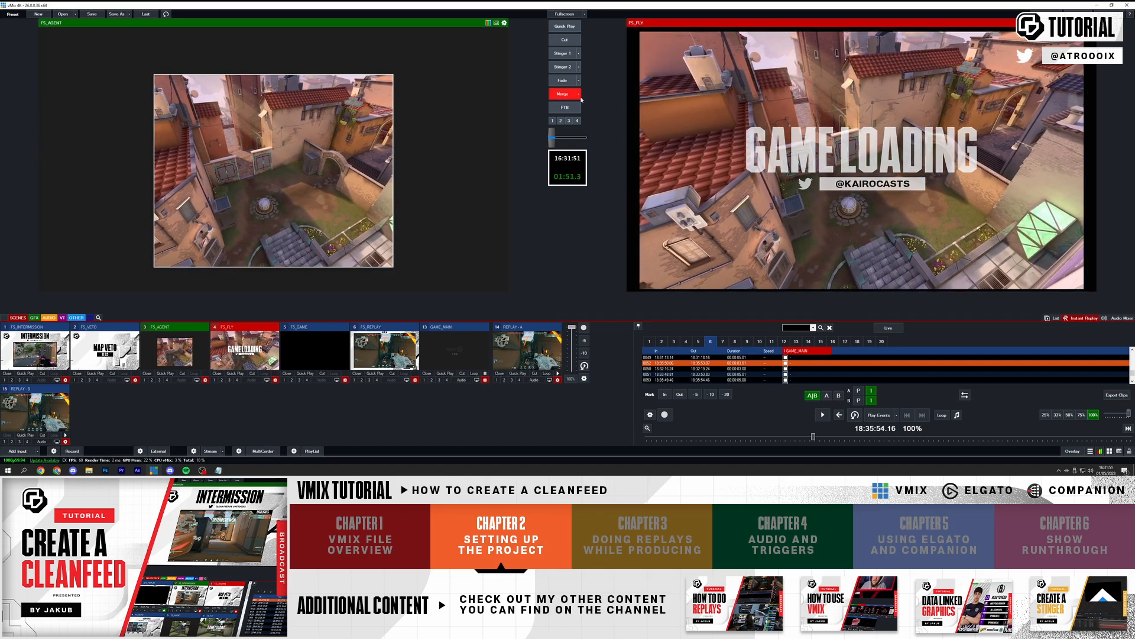
- Set GAME_MAIN as layer 1 of the FS_FLY scene, beneath the flythrough video
{"action": "left_click", "coordinate": [275, 379]}
{"action": "left_click", "coordinate": [534, 198]}
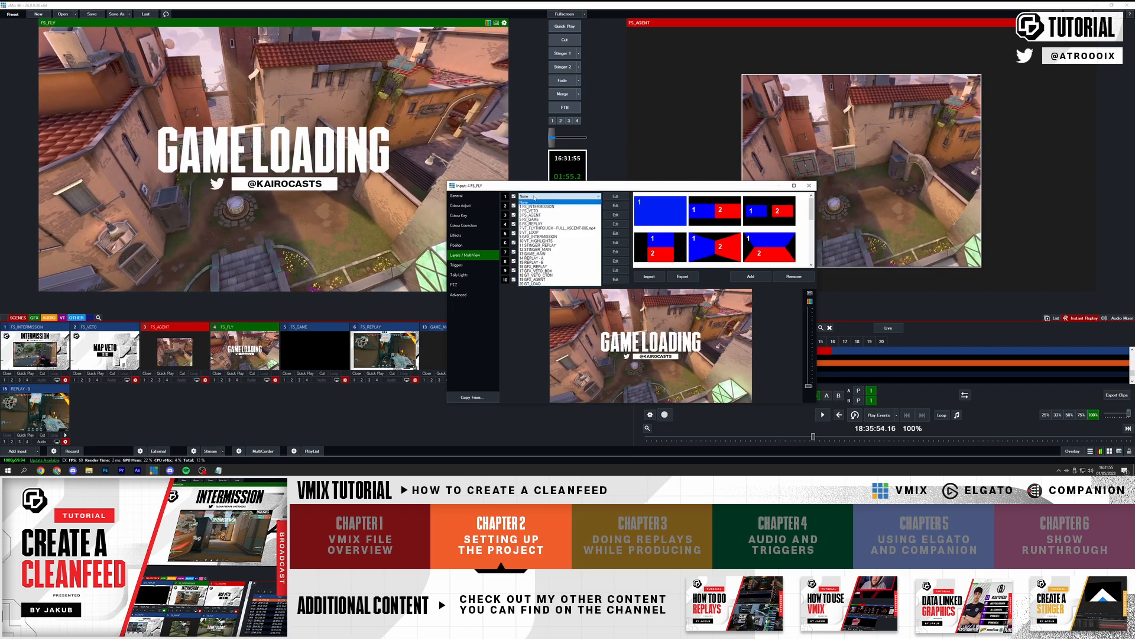
{"action": "left_click", "coordinate": [539, 255]}
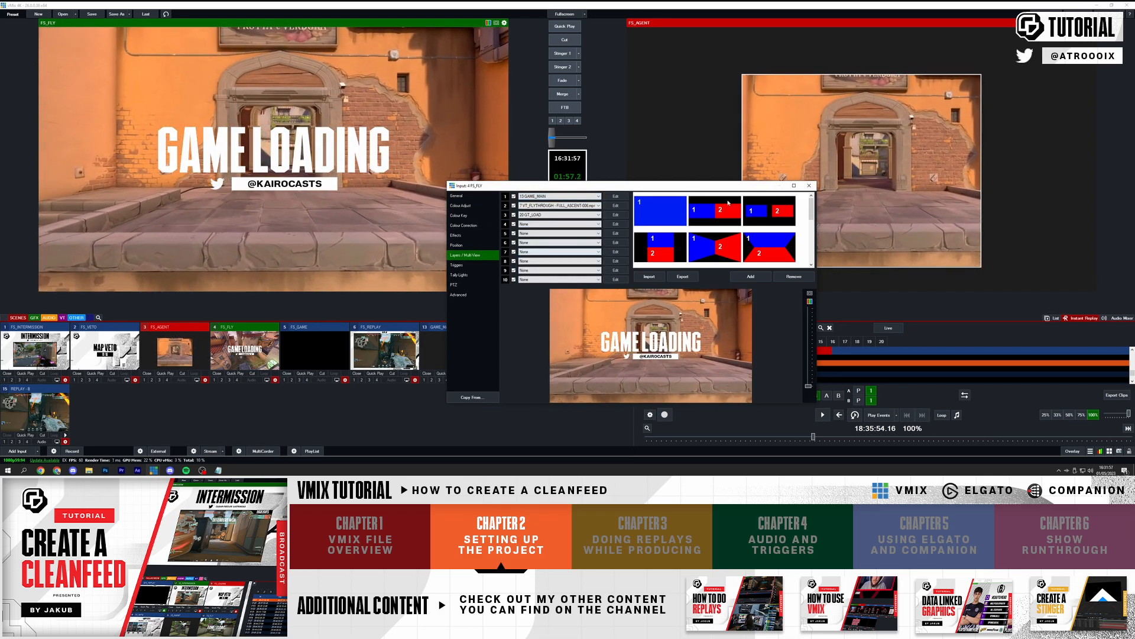
{"action": "left_click", "coordinate": [807, 186]}
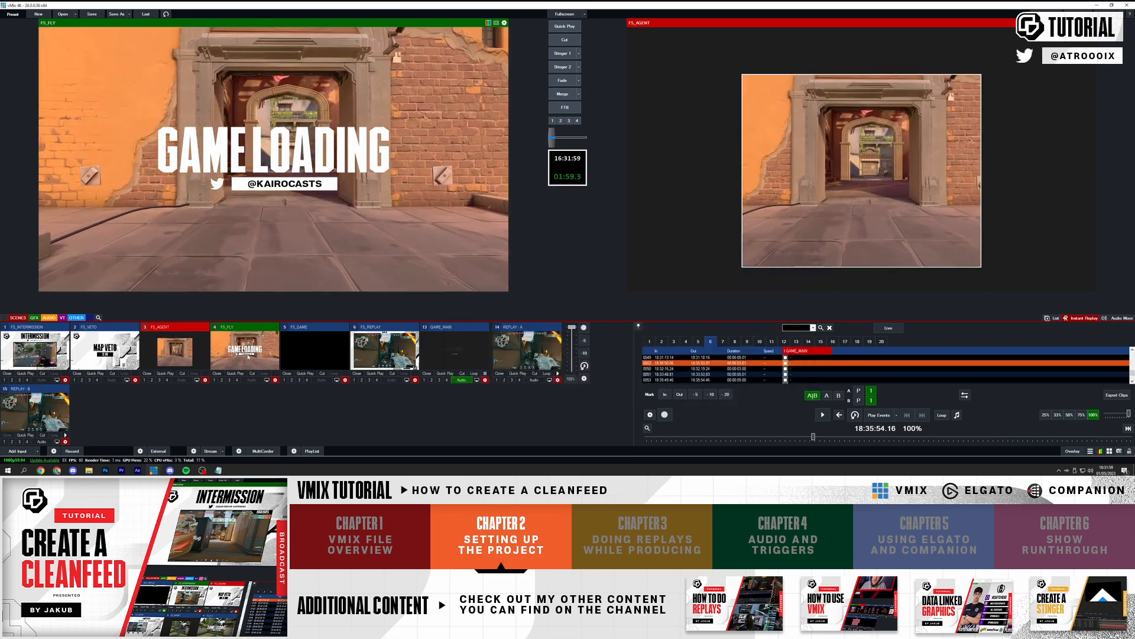
- Test the Merge transition between FS_AGENT and FS_FLY with GAME_MAIN as FS_FLY's bottom layer
{"action": "left_click", "coordinate": [170, 354]}
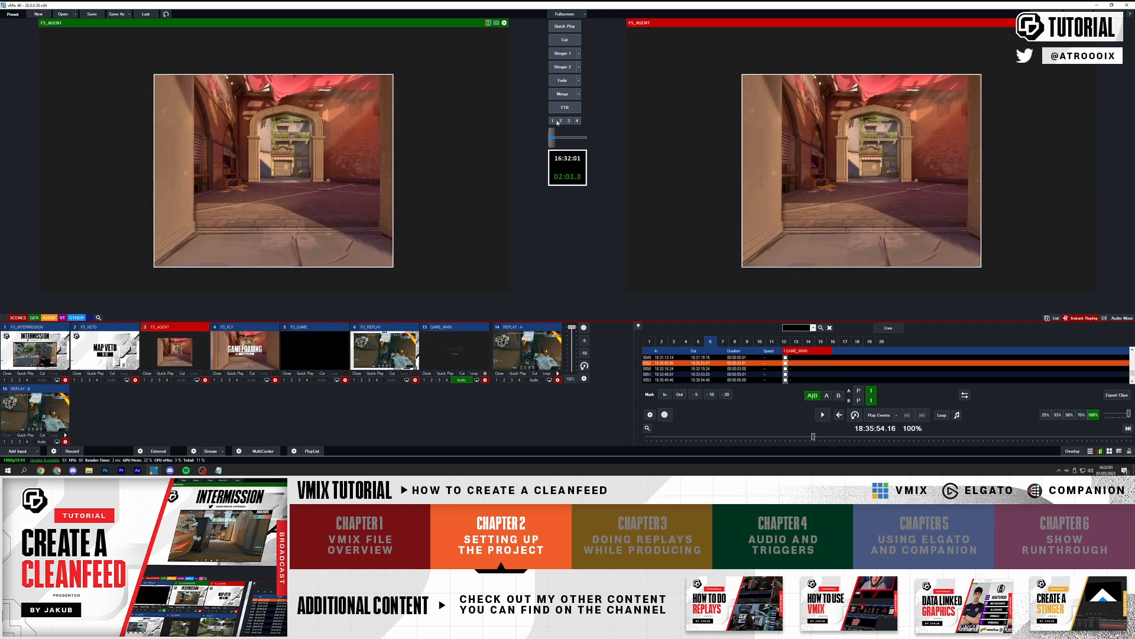
{"action": "left_click", "coordinate": [248, 346]}
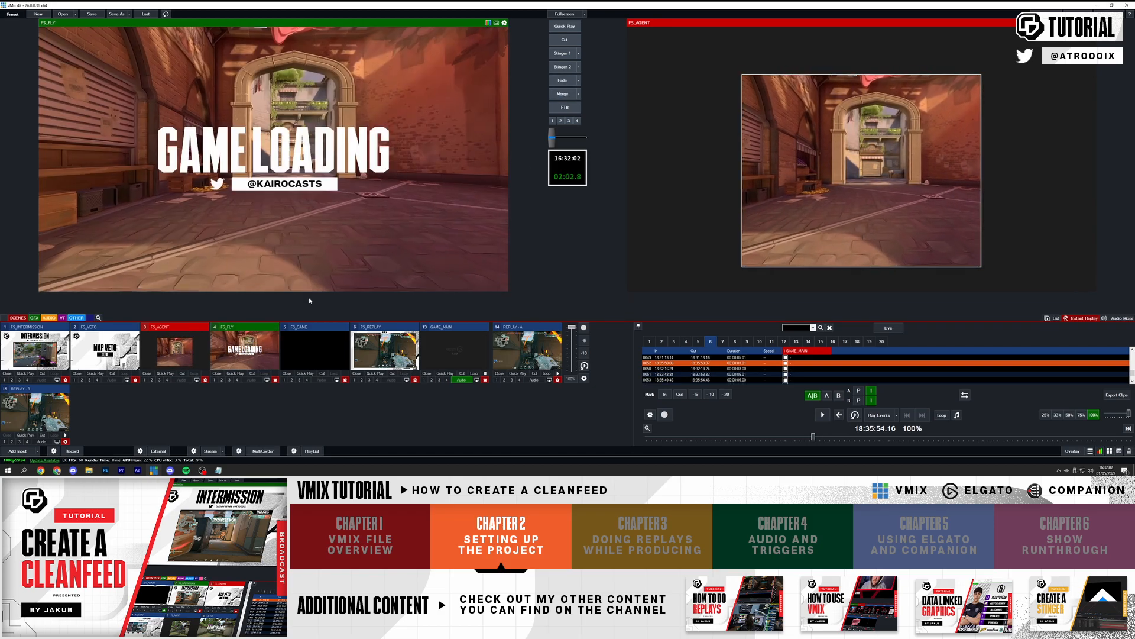
{"action": "left_click", "coordinate": [562, 94]}
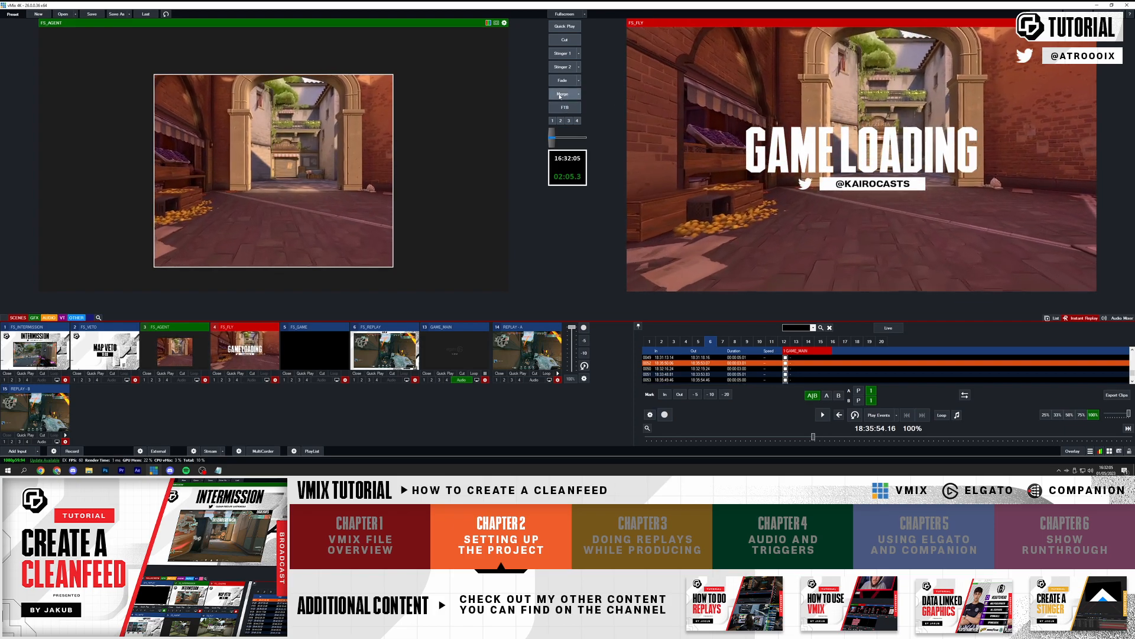
{"action": "left_click", "coordinate": [563, 94]}
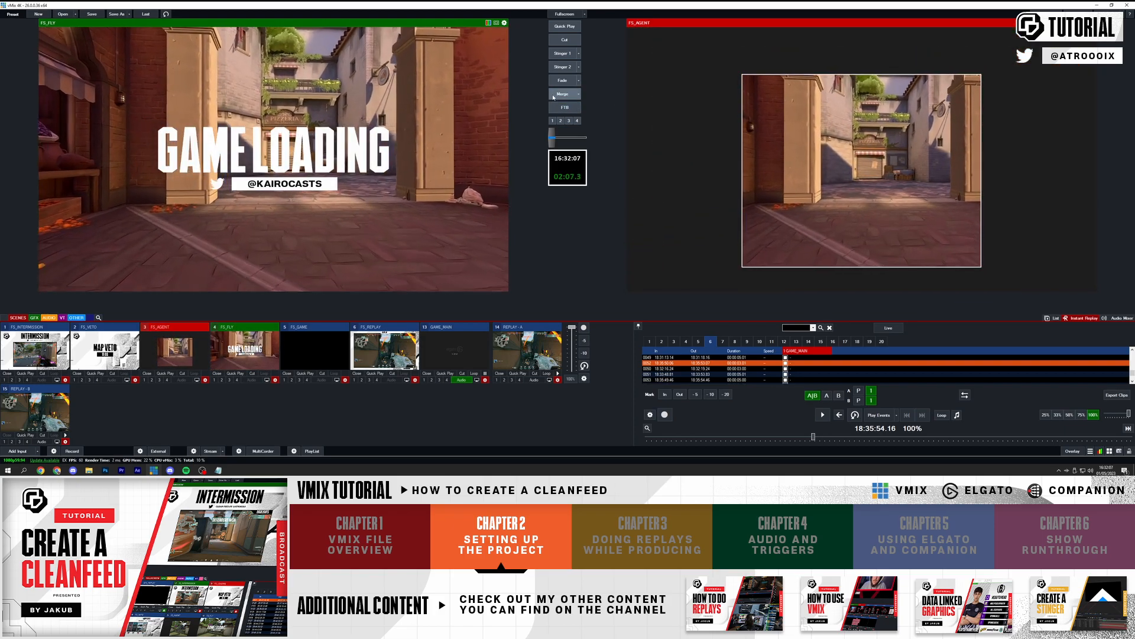
{"action": "left_click", "coordinate": [557, 95]}
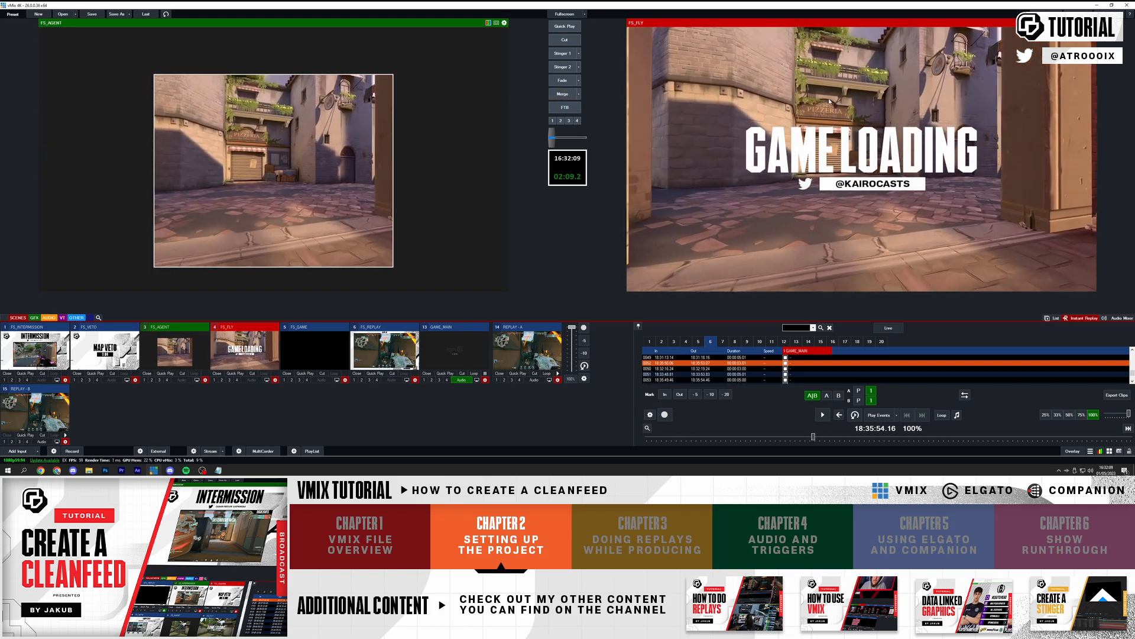
{"action": "left_click", "coordinate": [563, 94]}
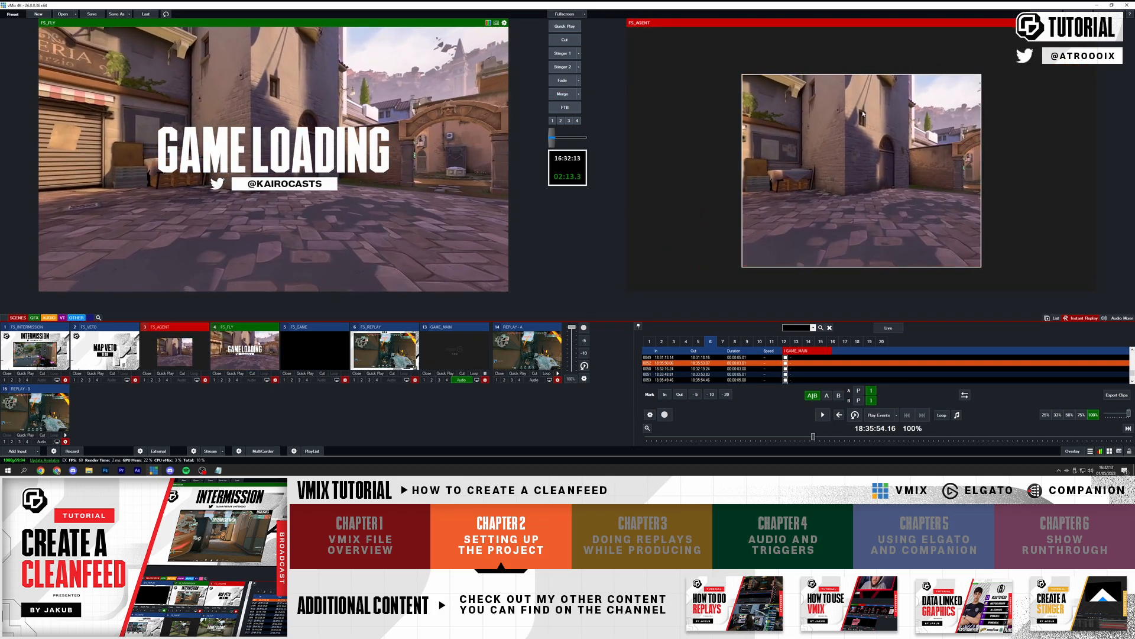
{"action": "left_click", "coordinate": [562, 94]}
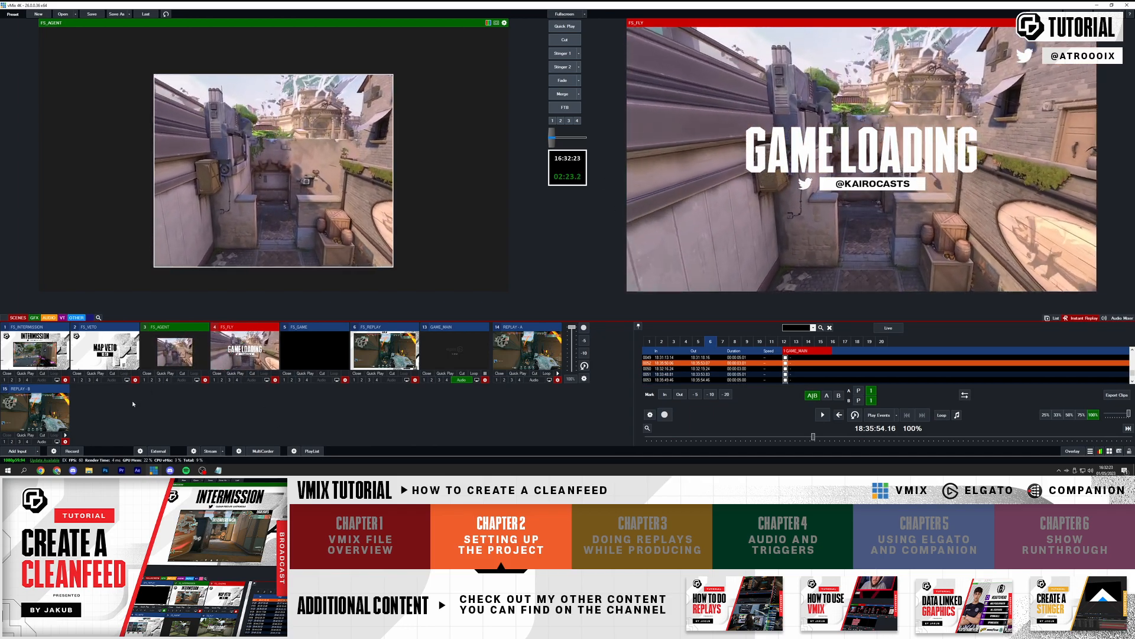
- Add a black Colour input and place it between the FS_VETO and FS_AGENT scenes
{"action": "left_click", "coordinate": [38, 451]}
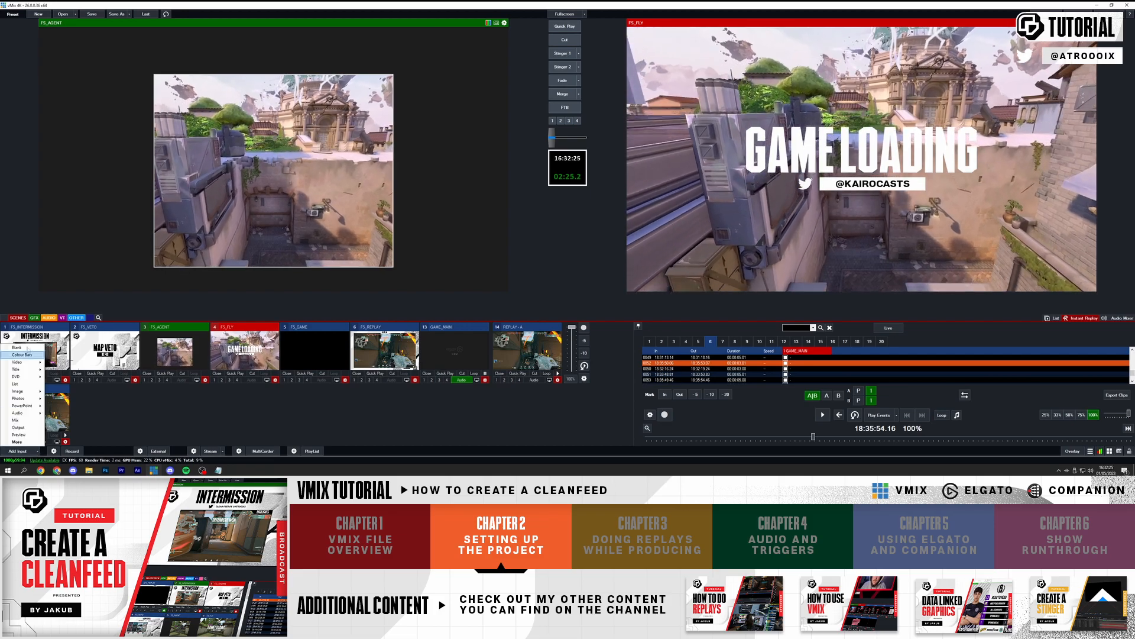
{"action": "left_click", "coordinate": [22, 368]}
{"action": "left_click_drag", "start_coordinate": [105, 409], "coordinate": [174, 348]}
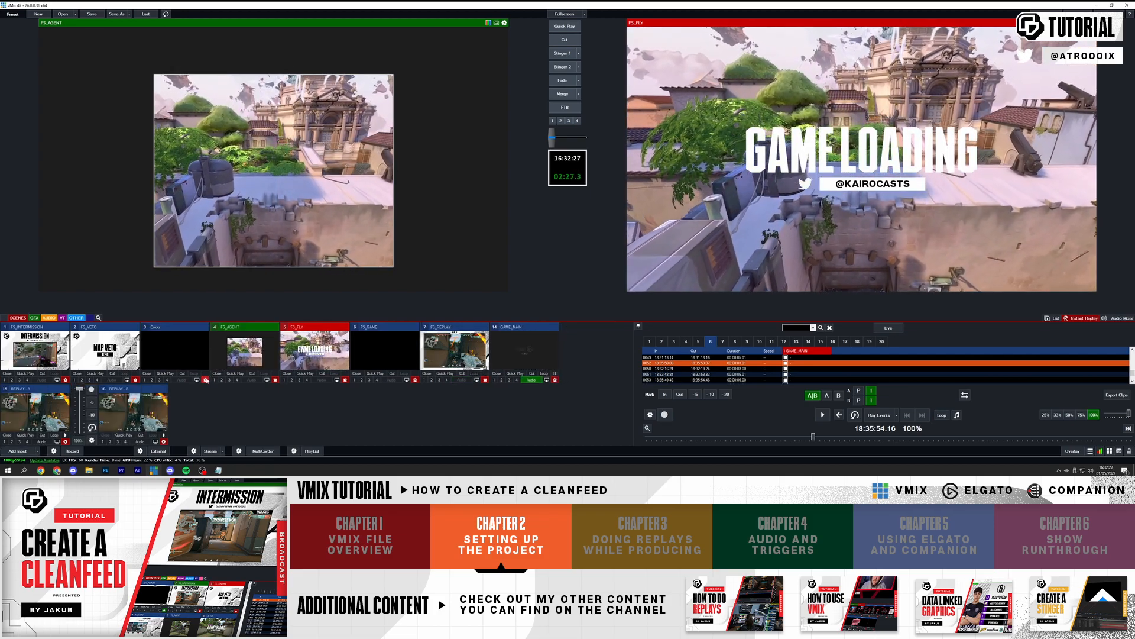
- Rename the new Colour input FS_MAP_VETO and set VT_LOOP as its layer 1
{"action": "left_click", "coordinate": [204, 380]}
{"action": "left_click", "coordinate": [467, 195]}
{"action": "left_click", "coordinate": [468, 294]}
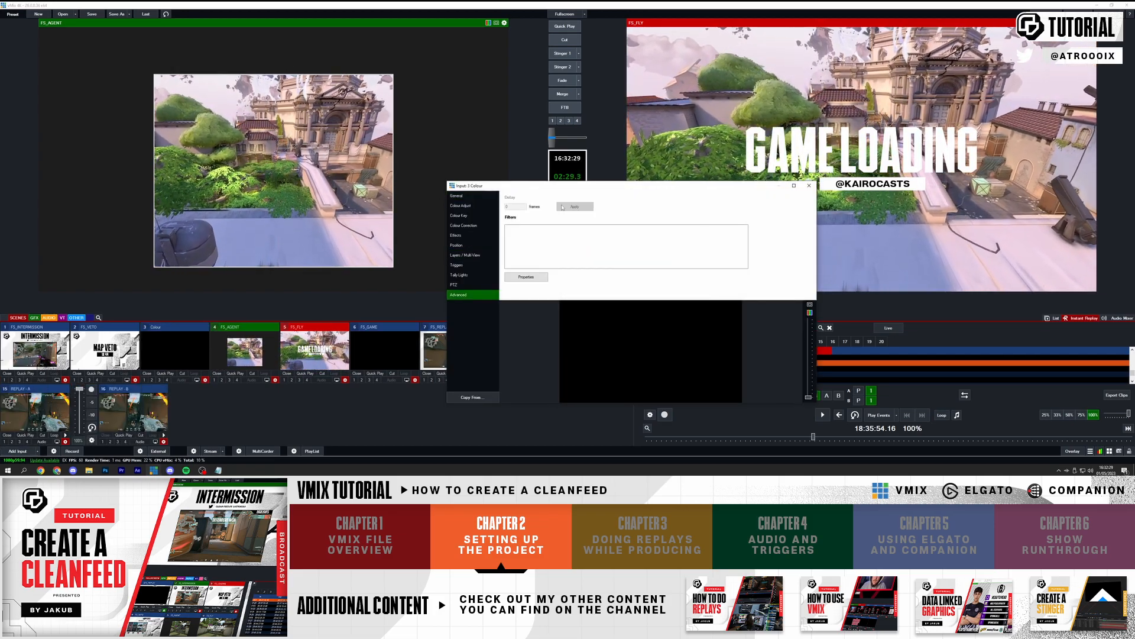
{"action": "left_click", "coordinate": [481, 196]}
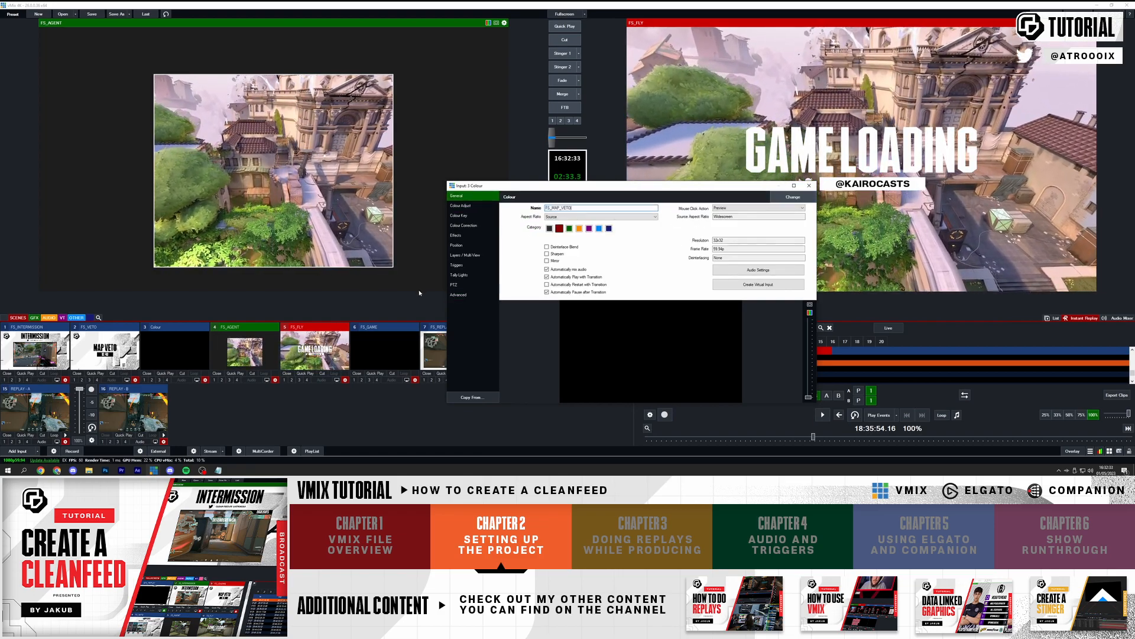
{"action": "left_click", "coordinate": [465, 255]}
{"action": "left_click", "coordinate": [559, 195]}
{"action": "left_click", "coordinate": [540, 236]}
{"action": "left_click", "coordinate": [809, 185]}
- Import BO3 VETO.gtzip and HUD.gtzip from the Kairo Watch Party folder in File Explorer as vMix inputs
{"action": "left_click", "coordinate": [90, 471]}
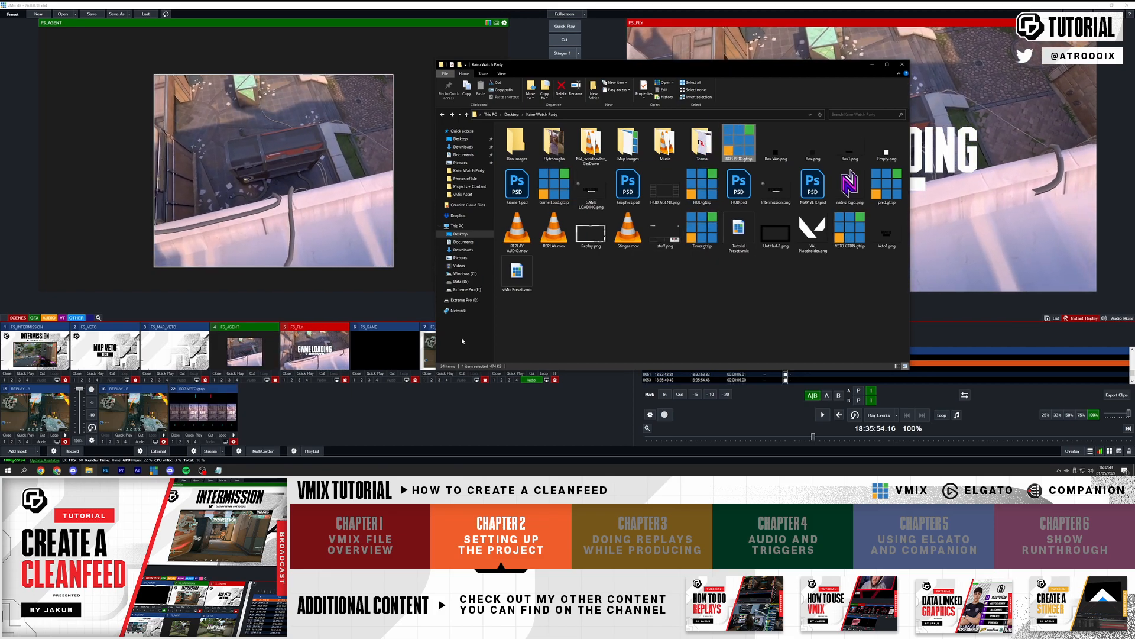
{"action": "left_click", "coordinate": [394, 418]}
- Preview FS_MAP_VETO and add BO3 VETO.gtzip as its layer 3, above the looping background
{"action": "left_click", "coordinate": [170, 352]}
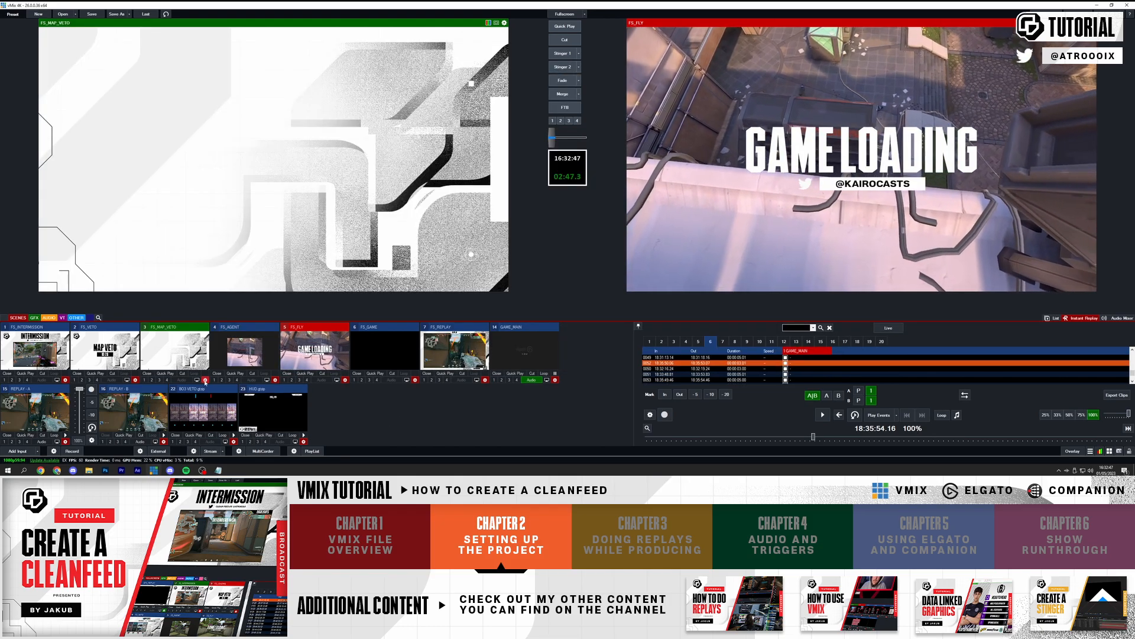
{"action": "left_click", "coordinate": [205, 379]}
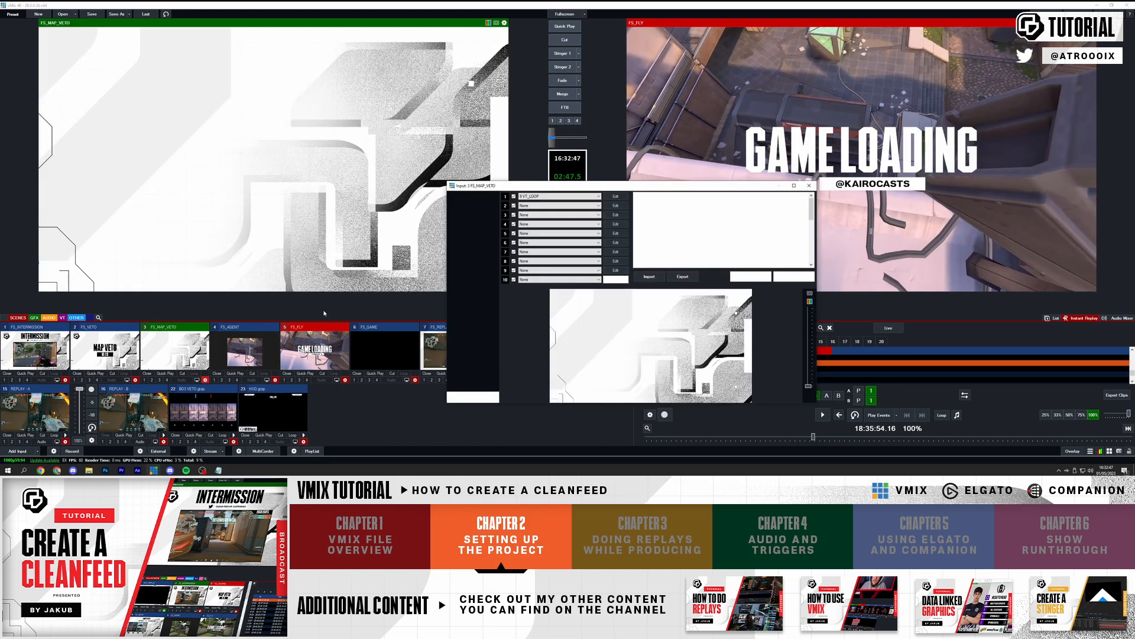
{"action": "left_click", "coordinate": [529, 217]}
{"action": "left_click", "coordinate": [532, 310]}
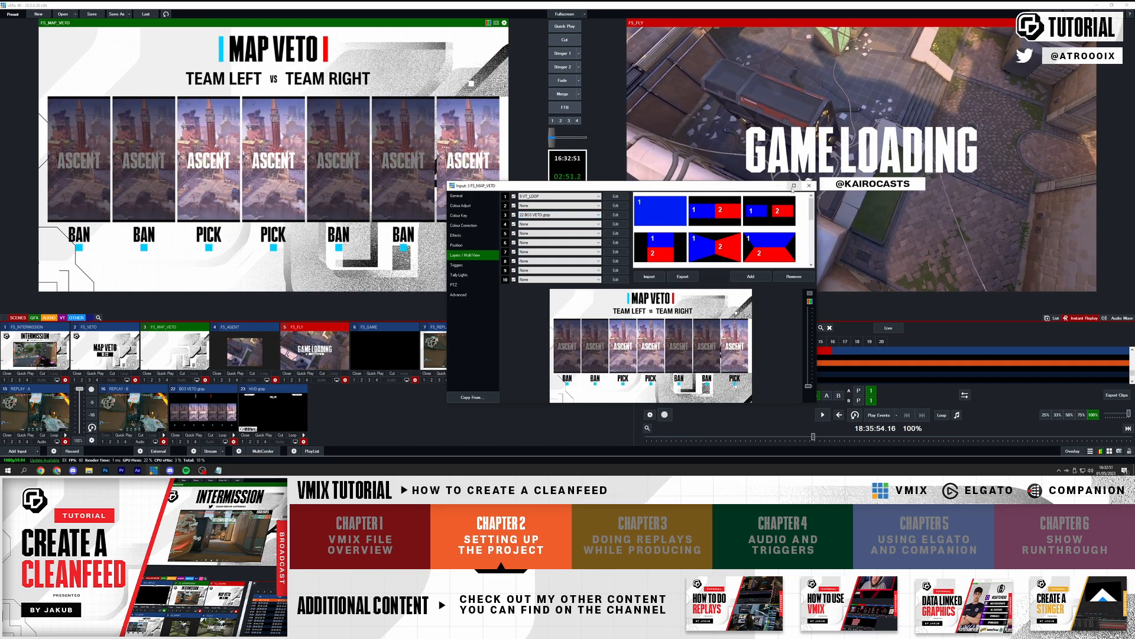
{"action": "left_click", "coordinate": [809, 185]}
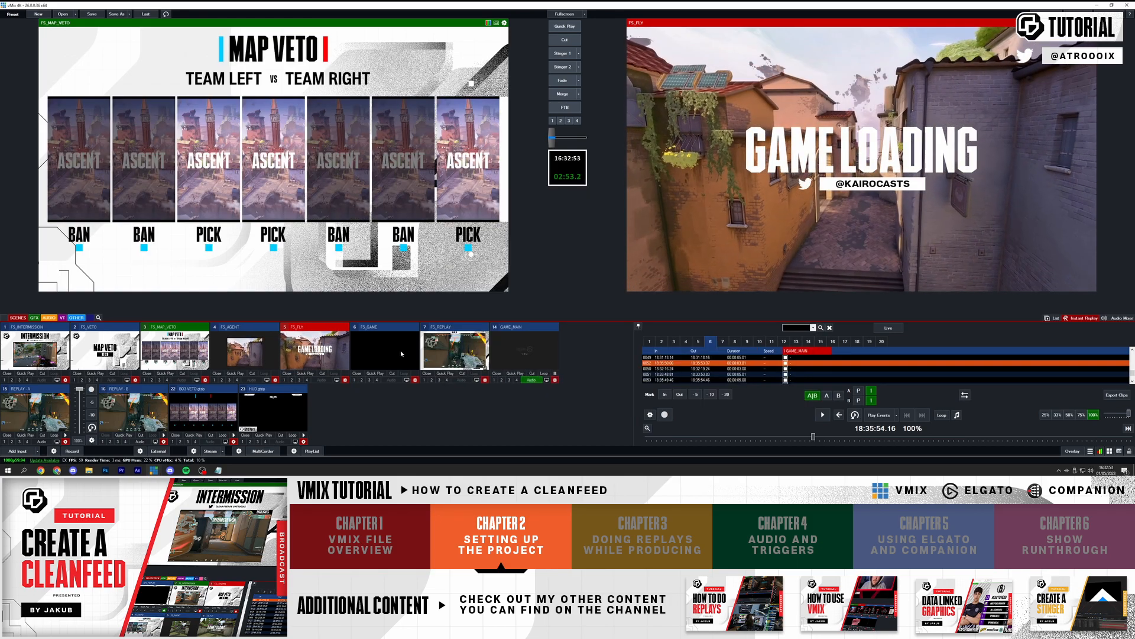
- Build the FS_GAME scene with GAME_MAIN as layer 1 and HUD.gtzip as layer 2
{"action": "left_click", "coordinate": [400, 351]}
{"action": "left_click", "coordinate": [415, 379]}
{"action": "left_click", "coordinate": [533, 197]}
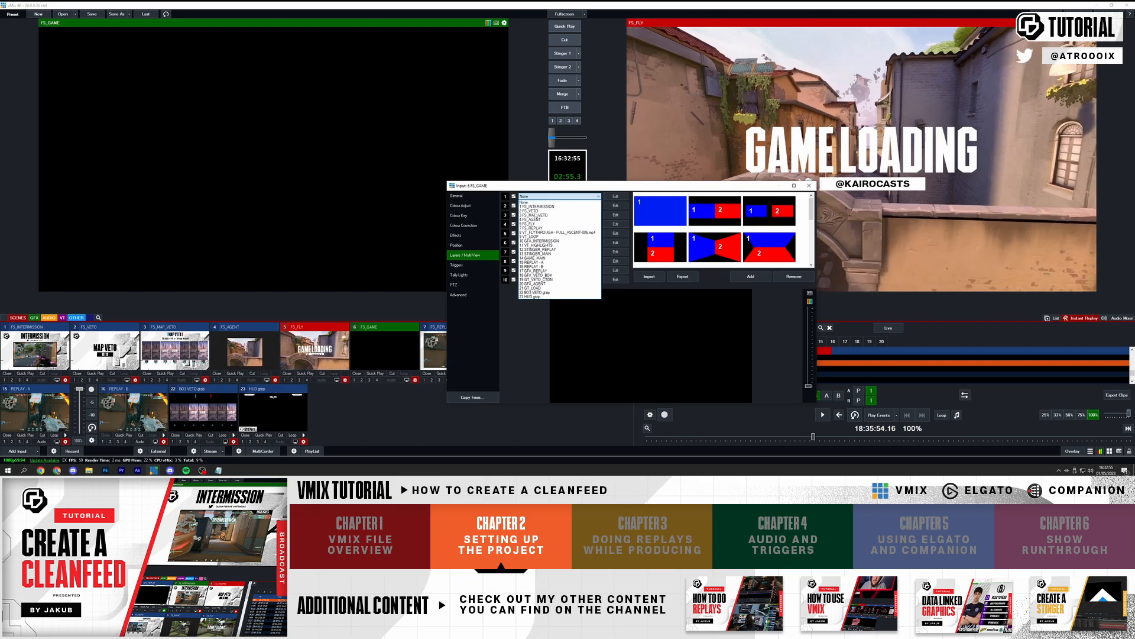
{"action": "left_click", "coordinate": [532, 259]}
{"action": "left_click", "coordinate": [528, 206]}
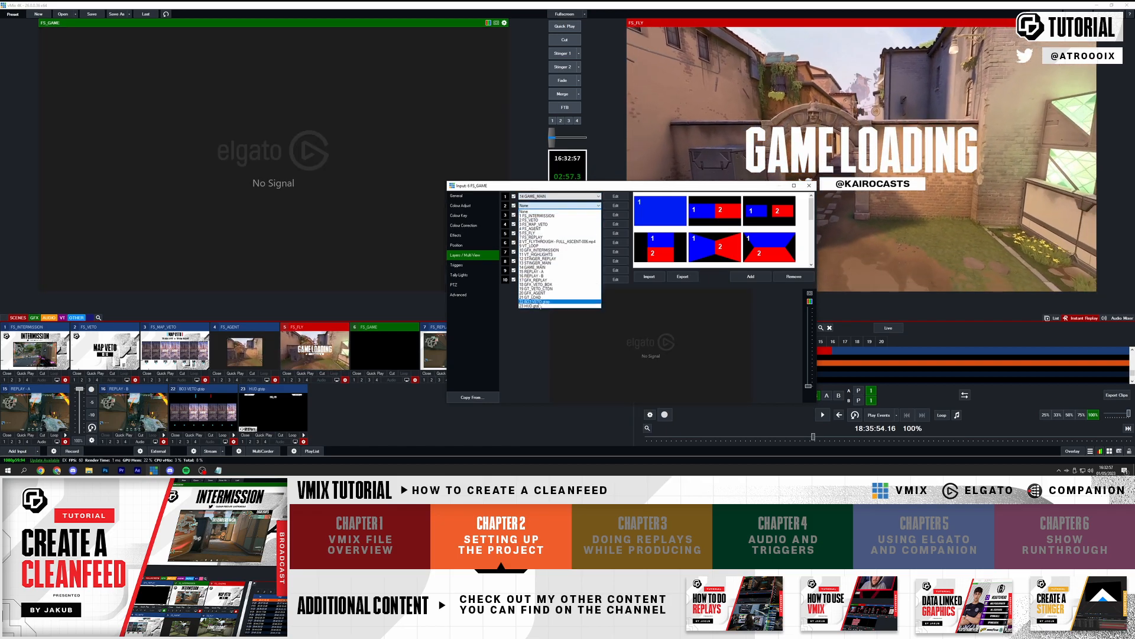
{"action": "left_click", "coordinate": [532, 305]}
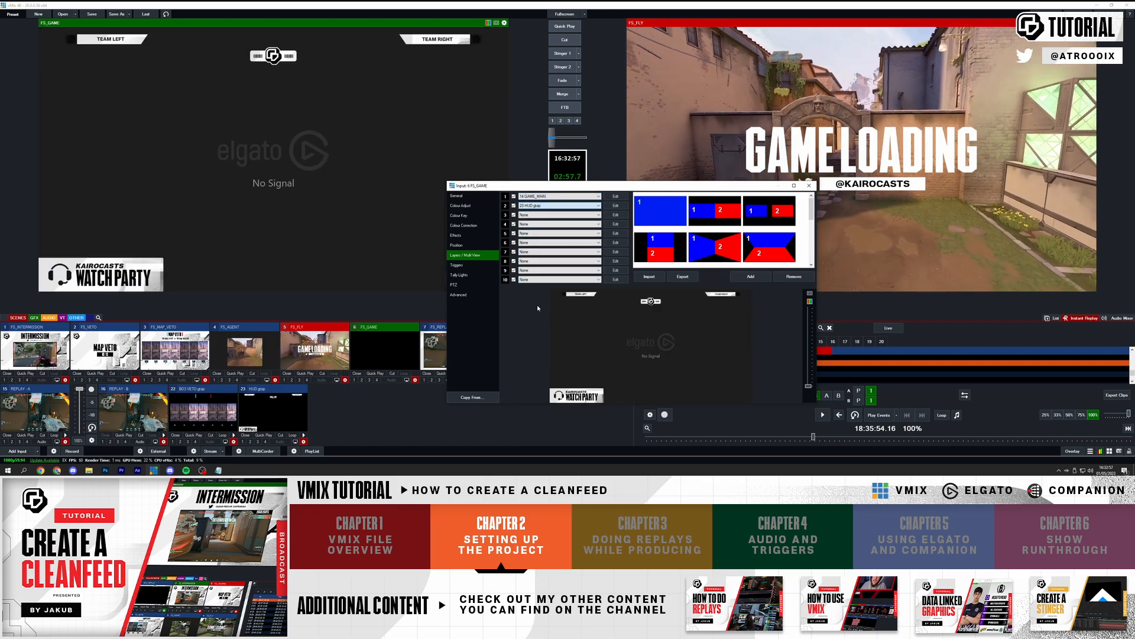
{"action": "left_click", "coordinate": [810, 186]}
- Rename the HUD.gtzip input GT_HUD and assign it to the GFX category
{"action": "left_click", "coordinate": [249, 424]}
{"action": "left_click", "coordinate": [304, 442]}
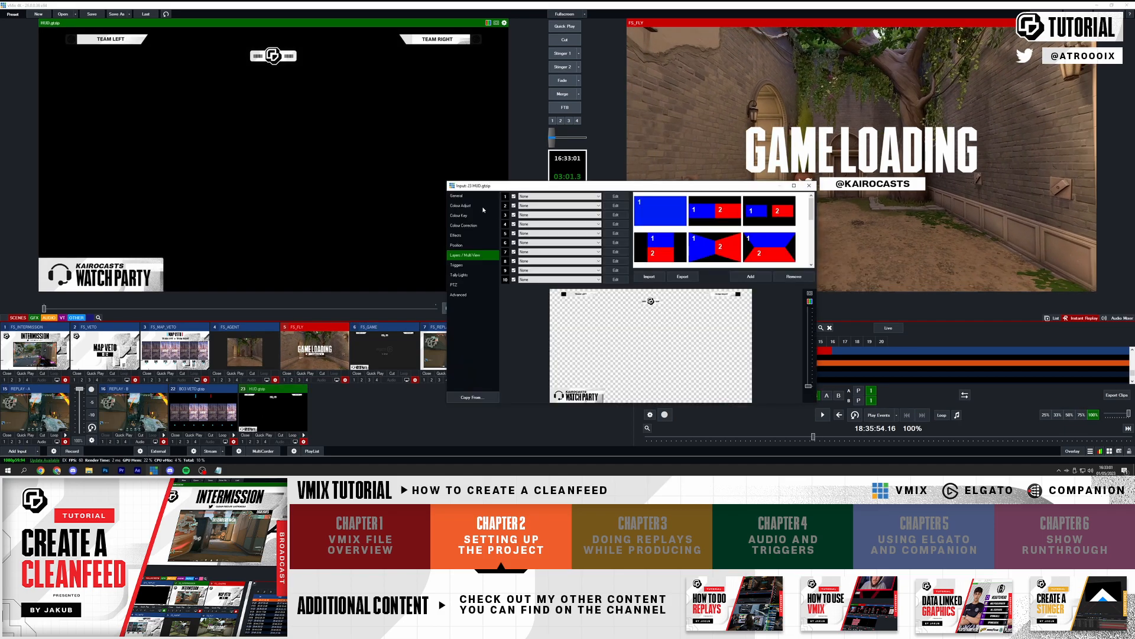
{"action": "left_click", "coordinate": [478, 197]}
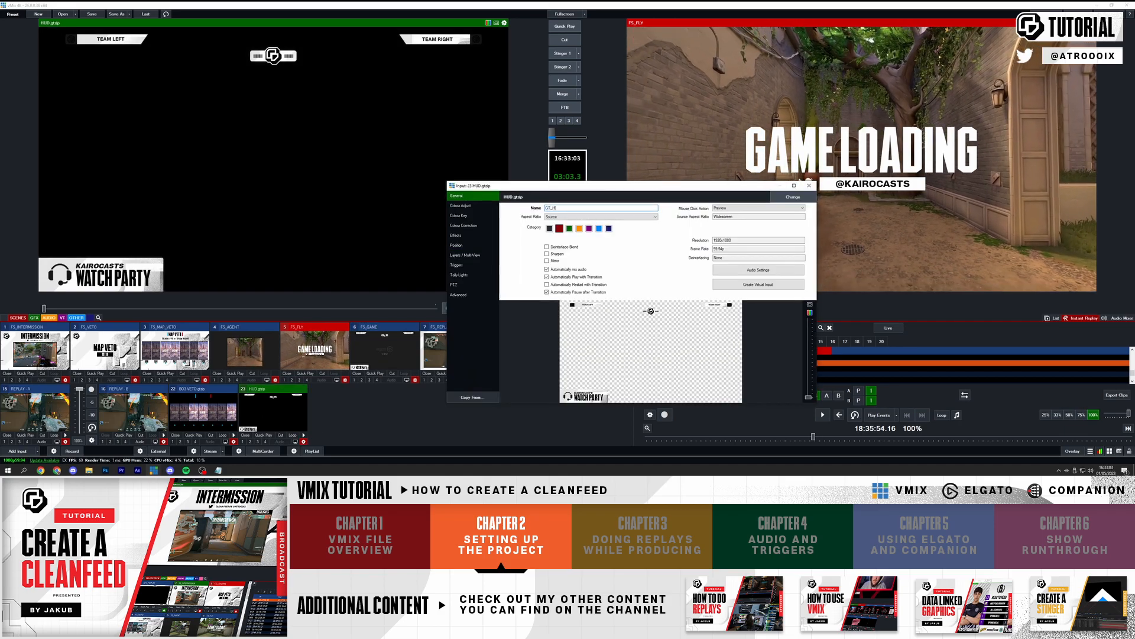
{"action": "key", "text": "Return"}
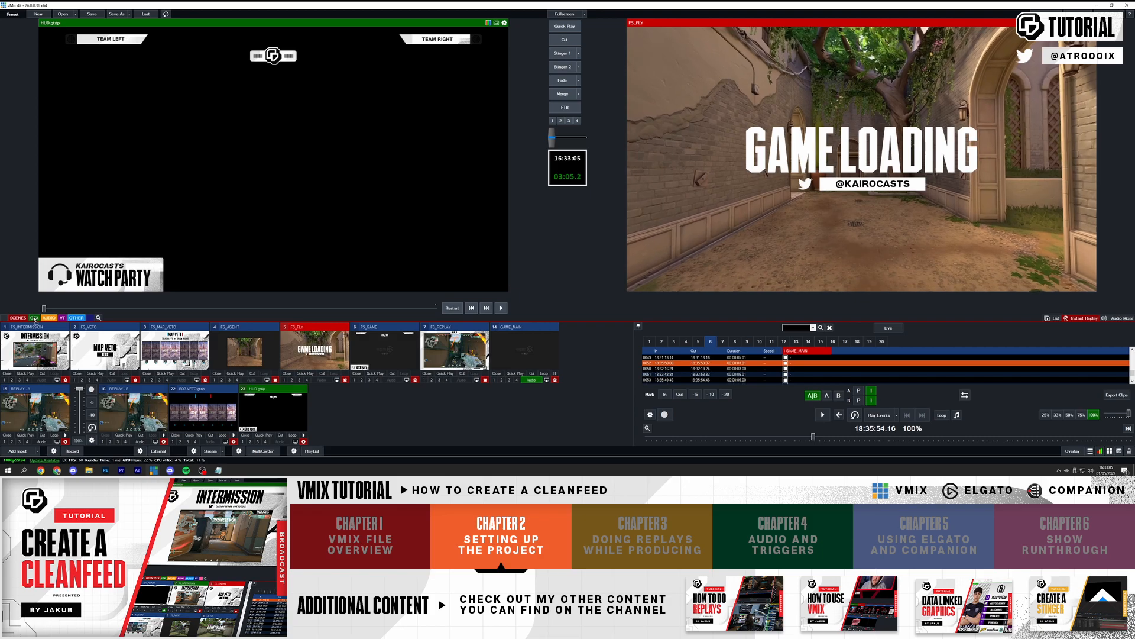
- Rename the BO3 VETO.gtzip input GT_VETO_BO3 and assign it to the GFX category
{"action": "left_click", "coordinate": [235, 442]}
{"action": "type", "text": "GT"}
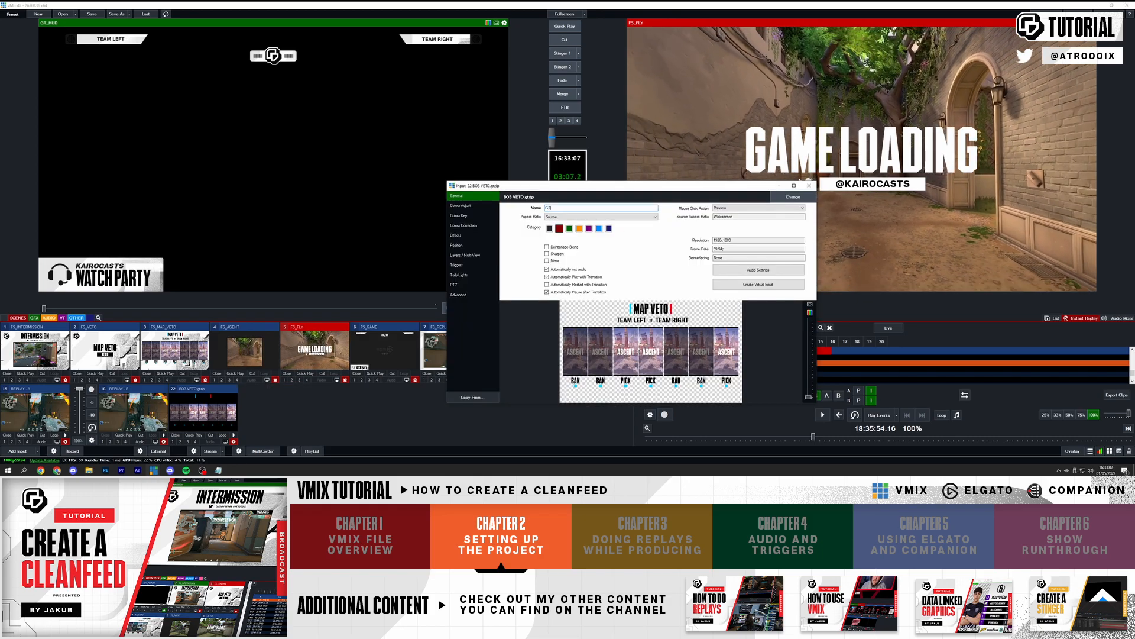
{"action": "type", "text": "_VETO_BO3"}
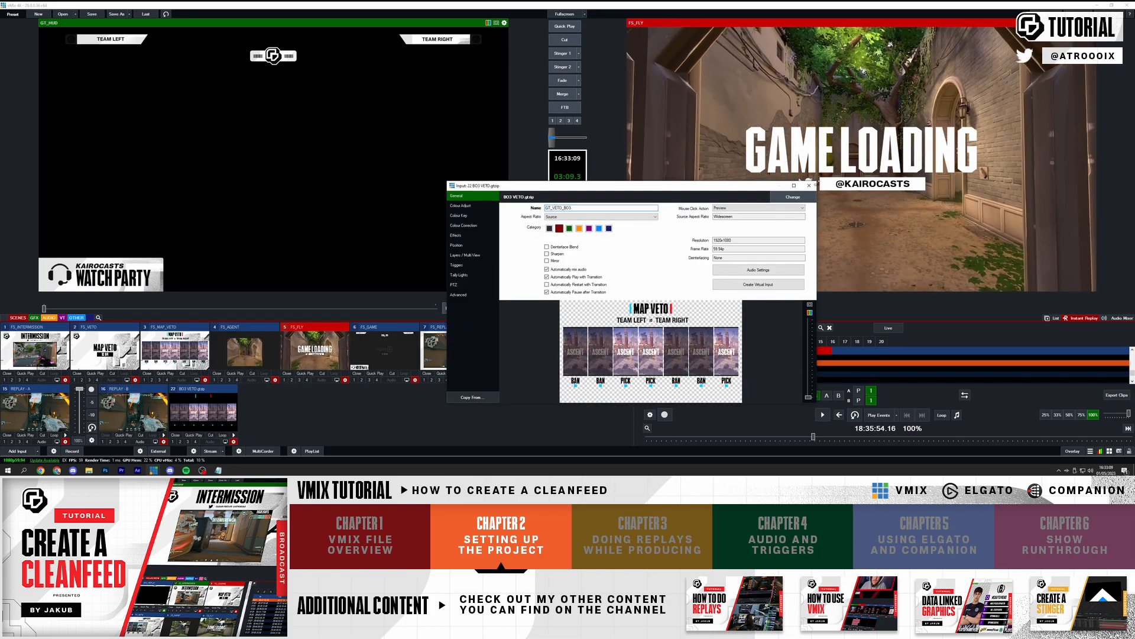
{"action": "key", "text": "Return"}
- Review the inputs in the GFX category and preview FS_INTERMISSION from the SCENES category
{"action": "left_click", "coordinate": [63, 318]}
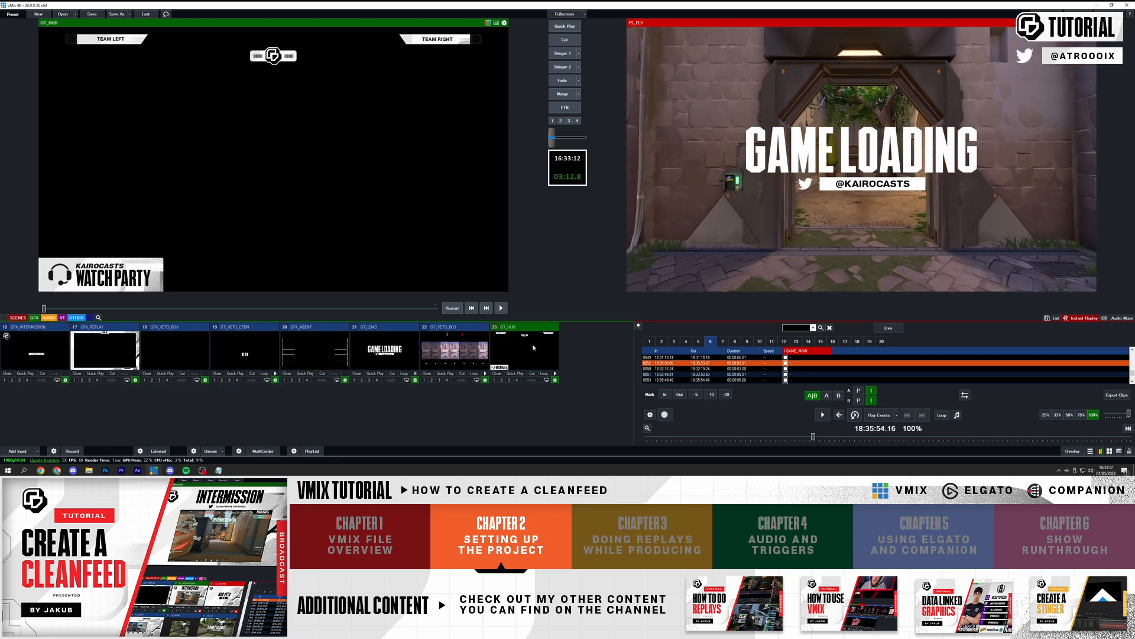
{"action": "left_click", "coordinate": [17, 317]}
{"action": "left_click", "coordinate": [30, 345]}
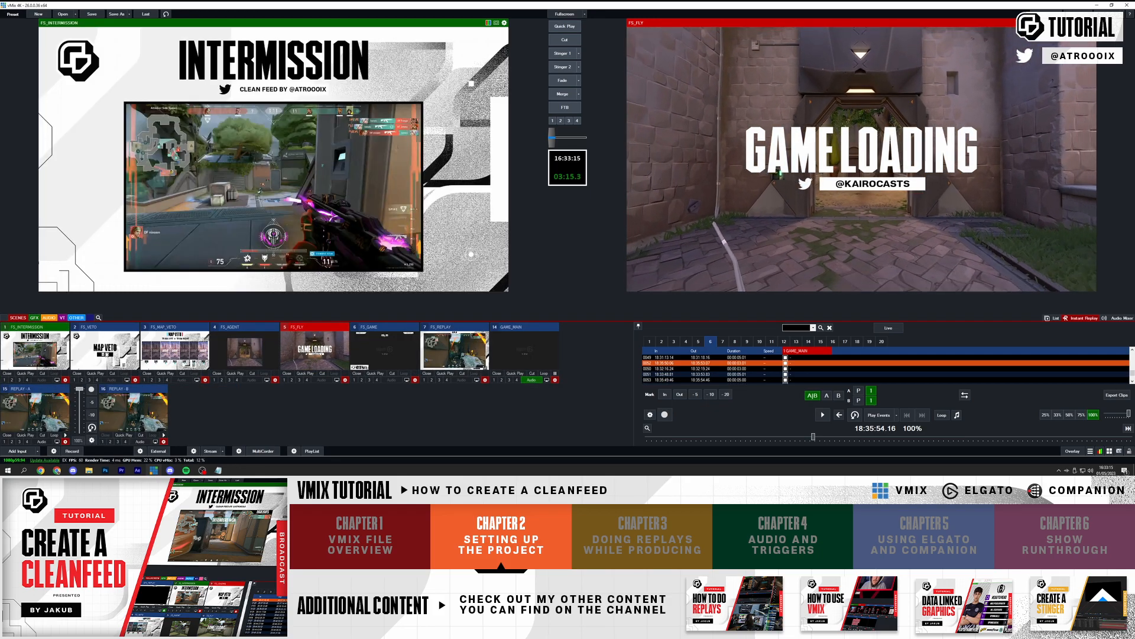
- Test the Cut, Fade and Stinger 1 transitions by taking FS_INTERMISSION, FS_VETO and FS_MAP_VETO live in turn
{"action": "left_click", "coordinate": [565, 40]}
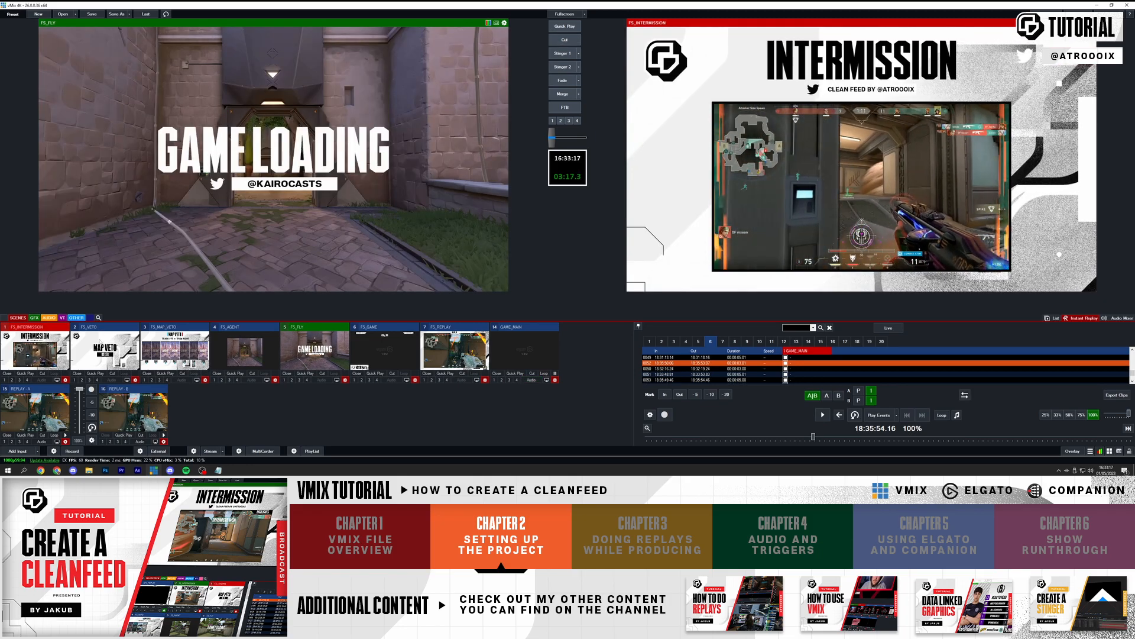
{"action": "left_click", "coordinate": [564, 81]}
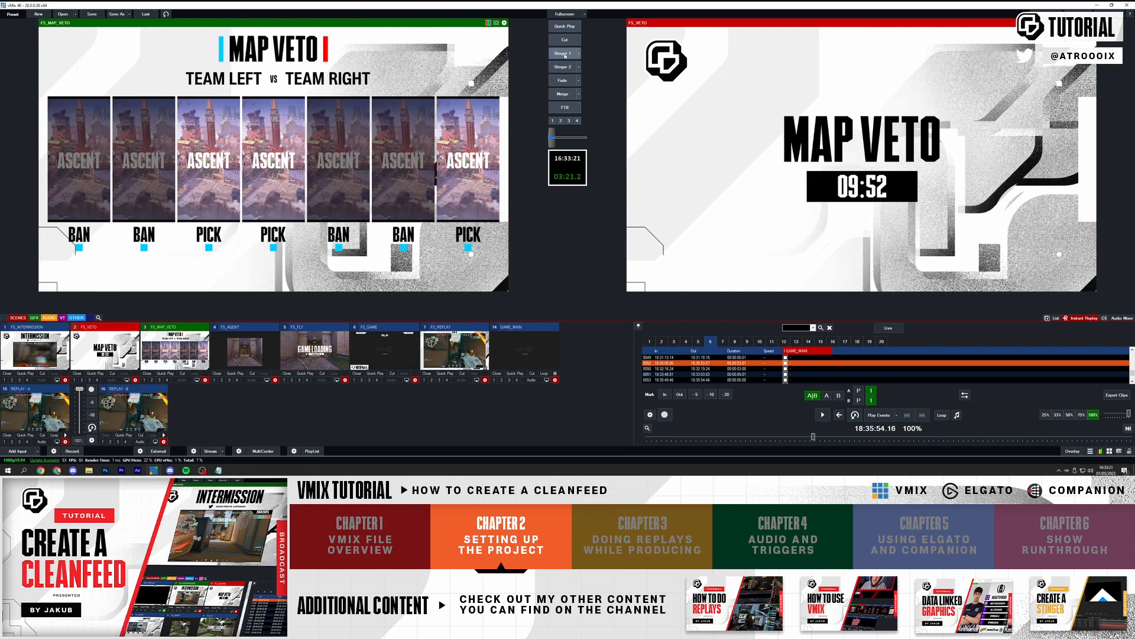
{"action": "left_click", "coordinate": [562, 53]}
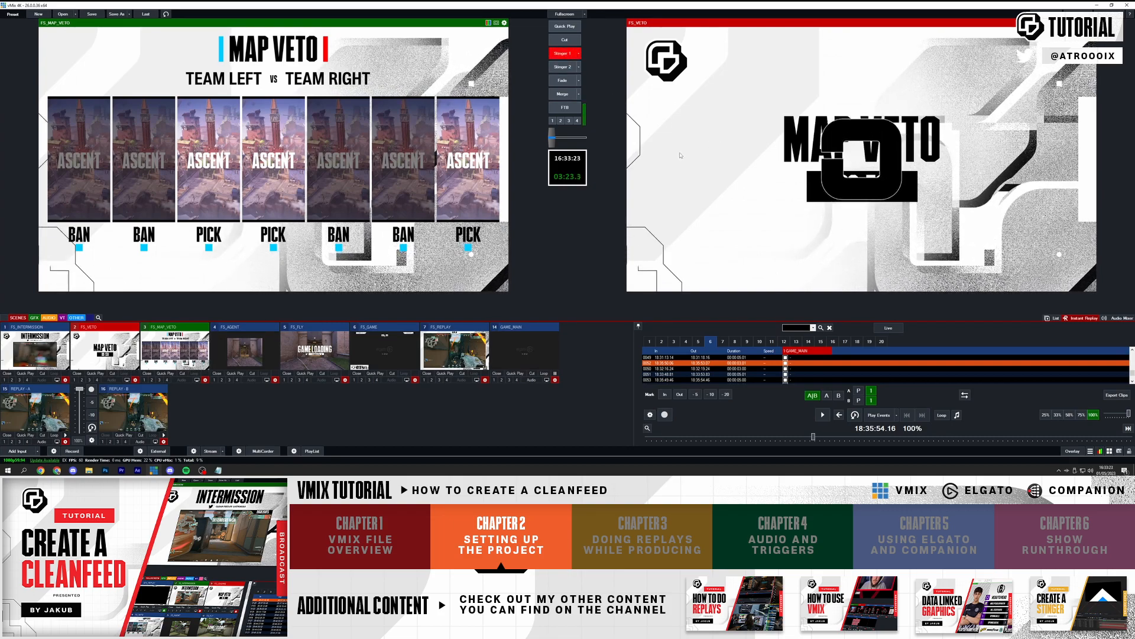
- Put FS_AGENT in preview and run the live map veto title's Page1, Page2 and Page3 animations in order
{"action": "left_click", "coordinate": [241, 353]}
{"action": "right_click", "coordinate": [703, 146]}
{"action": "left_click", "coordinate": [734, 173]}
{"action": "right_click", "coordinate": [713, 147]}
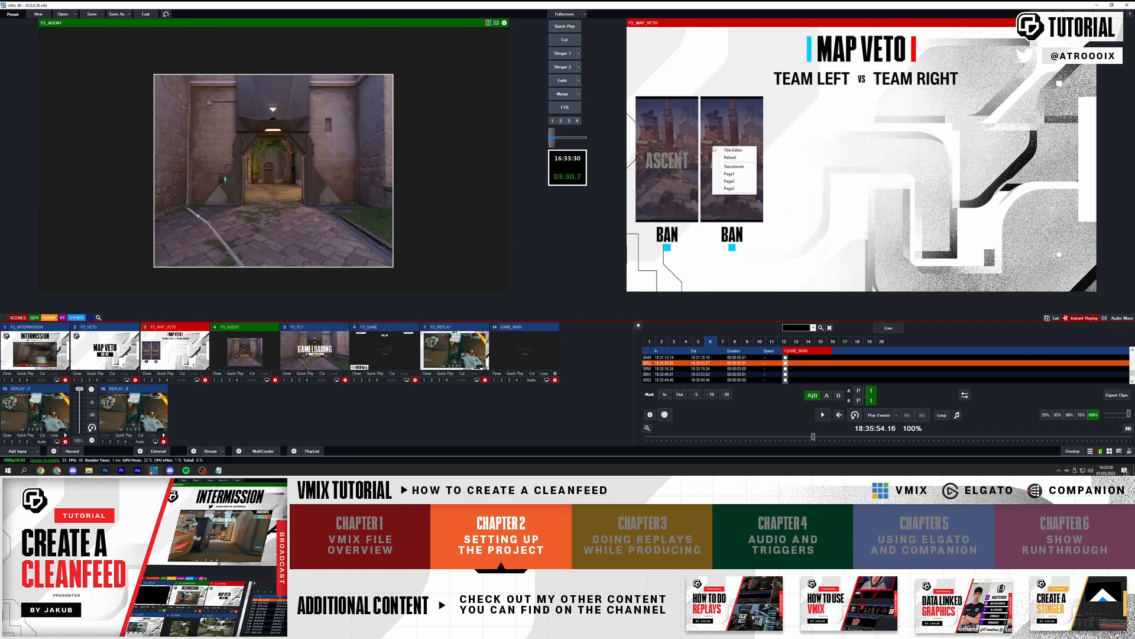
{"action": "left_click", "coordinate": [738, 181]}
{"action": "right_click", "coordinate": [707, 132]}
{"action": "left_click", "coordinate": [729, 174]}
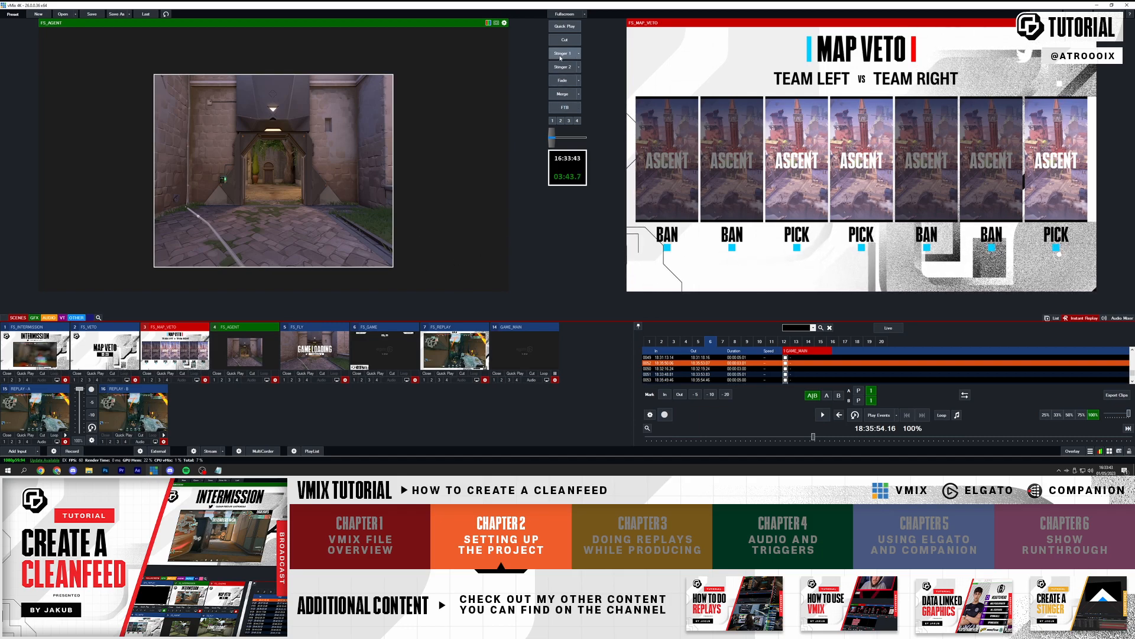
- Take FS_AGENT live with Stinger 1, FS_FLY with Merge and FS_GAME with Stinger 1
{"action": "left_click", "coordinate": [563, 54]}
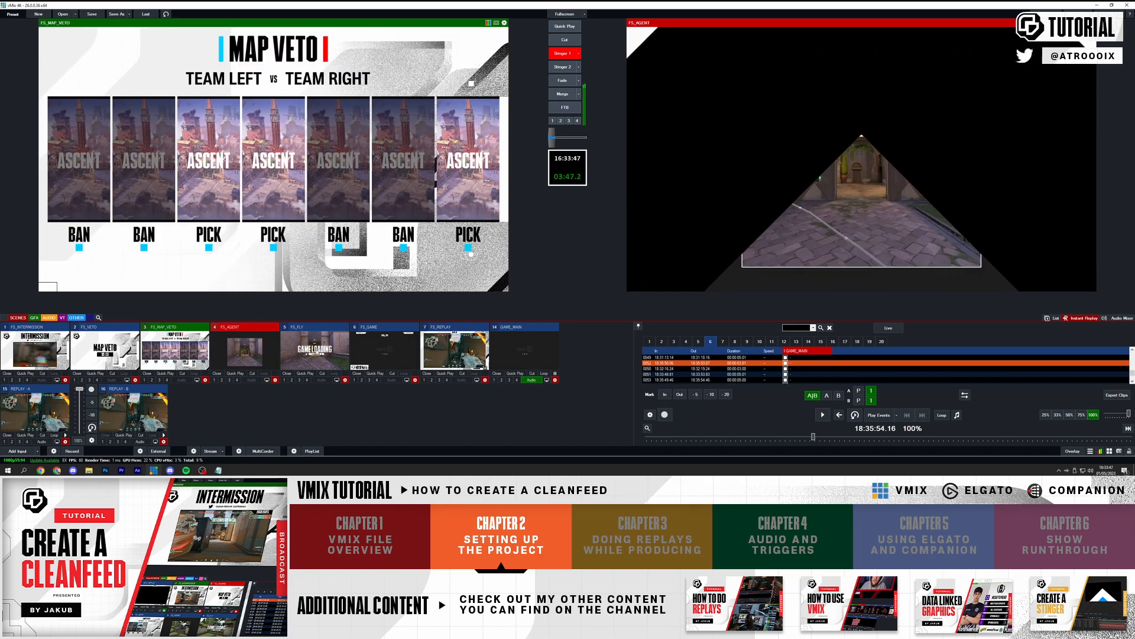
{"action": "left_click", "coordinate": [563, 95]}
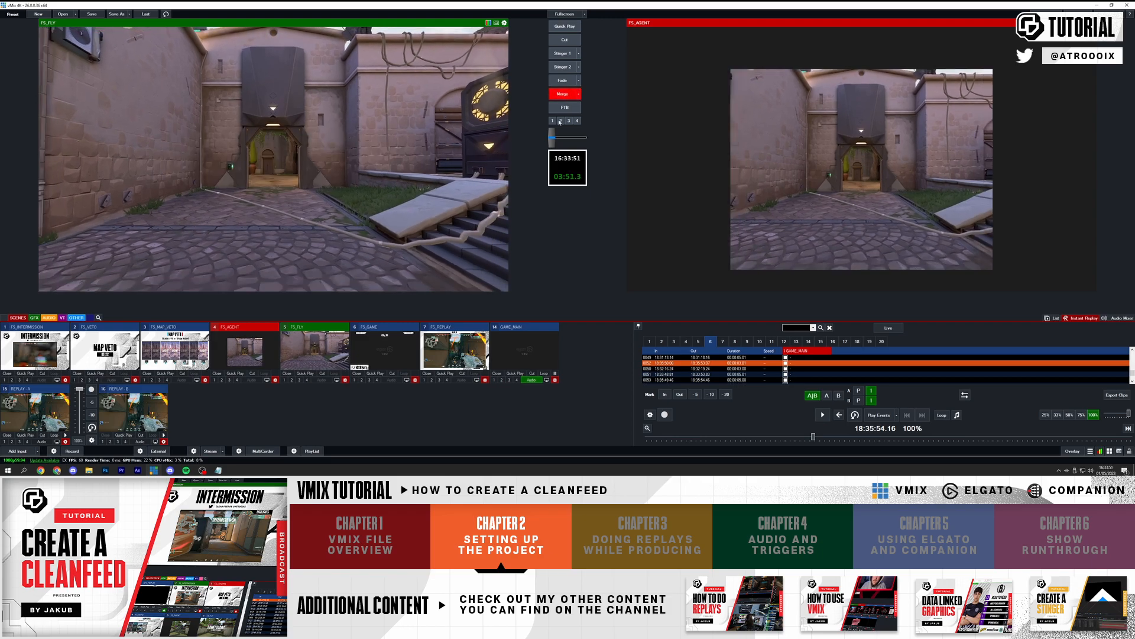
{"action": "left_click", "coordinate": [390, 336]}
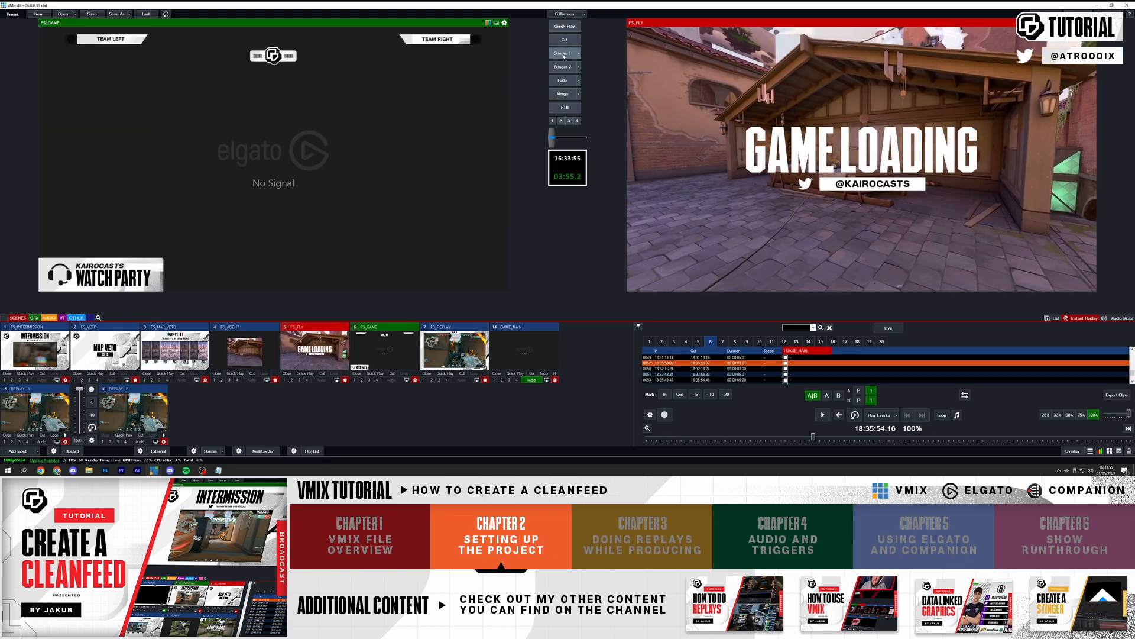
{"action": "left_click", "coordinate": [563, 54]}
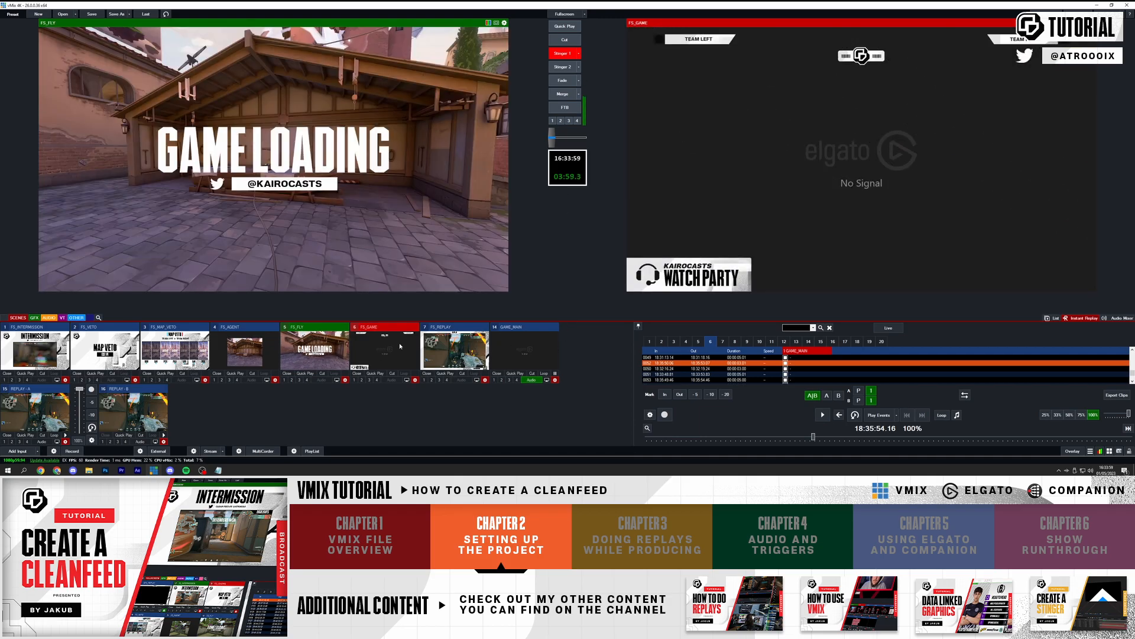
- Collapse the GAME_MAIN input tile and play the selected instant replay event through REPLAY - A
{"action": "left_click", "coordinate": [521, 328]}
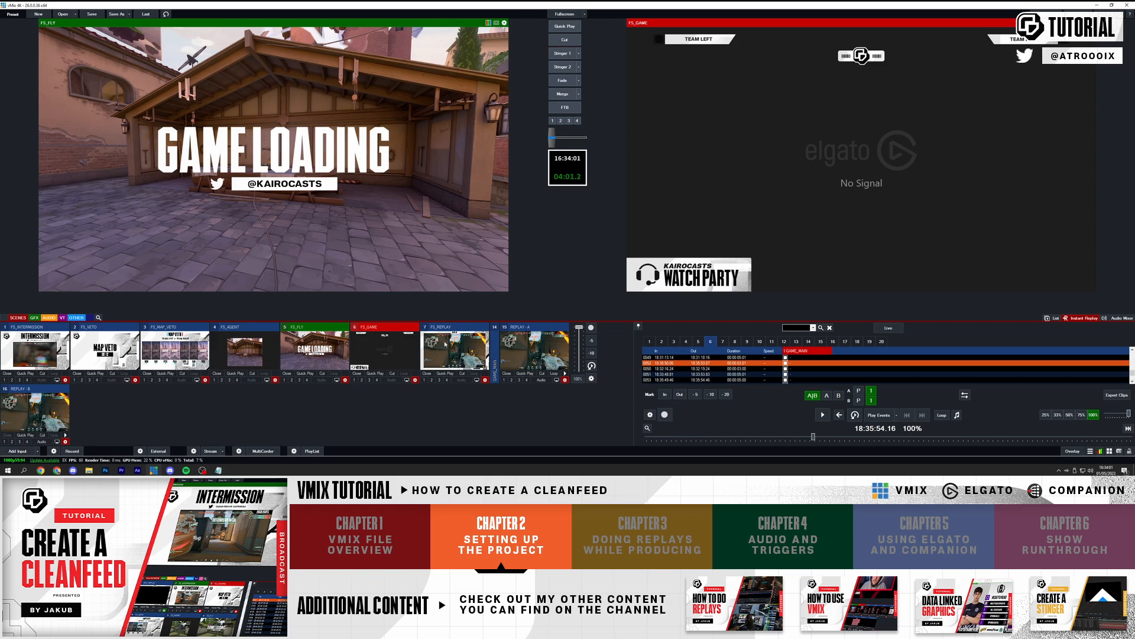
{"action": "left_click", "coordinate": [532, 351]}
{"action": "left_click", "coordinate": [879, 415]}
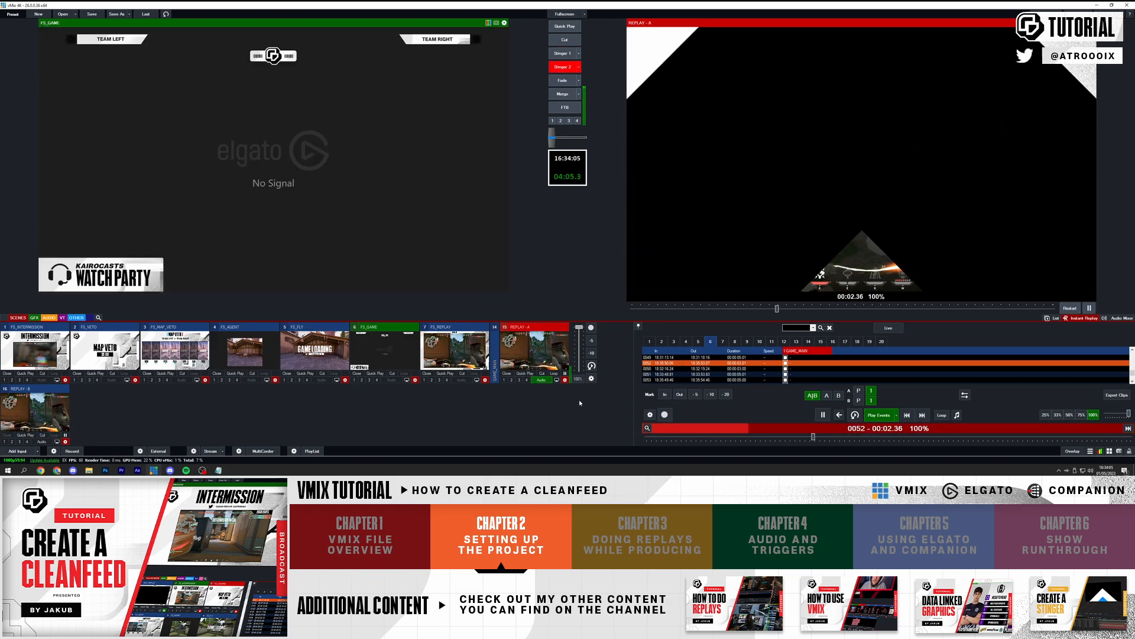
- Switch to Notepad and delete all the GT_ and GFX_ names from the checklist, keeping the audio and SFX entries
{"action": "key", "text": "alt+Tab"}
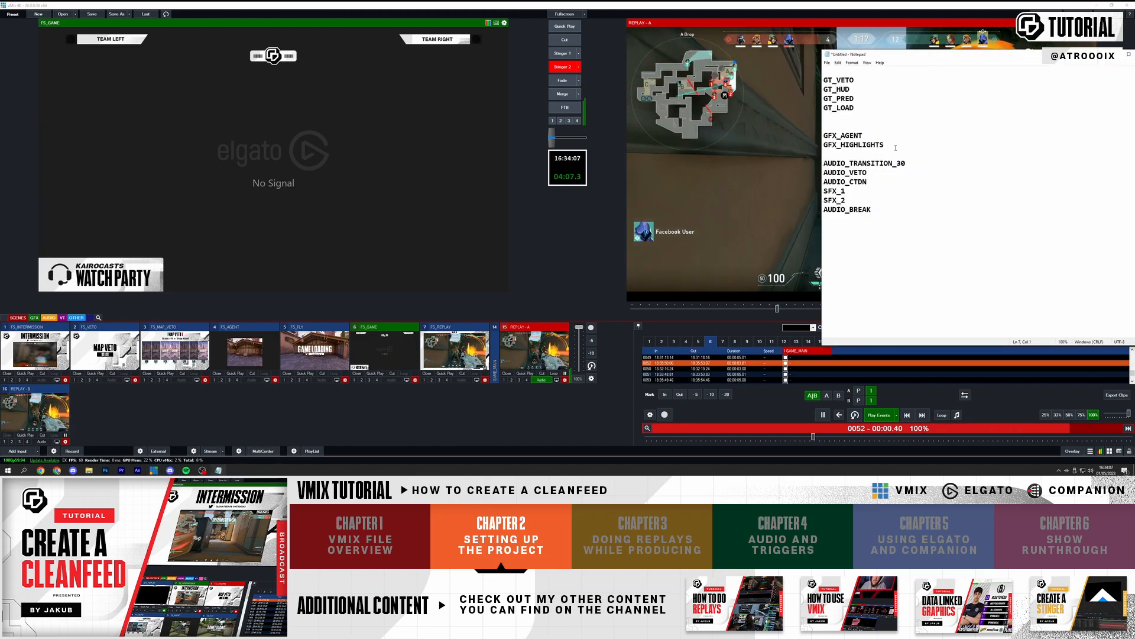
{"action": "left_click_drag", "start_coordinate": [894, 135], "coordinate": [823, 135]}
{"action": "key", "text": "BackSpace"}
{"action": "left_click_drag", "start_coordinate": [901, 146], "coordinate": [824, 144]}
{"action": "key", "text": "BackSpace"}
{"action": "key", "text": "BackSpace"}
{"action": "key", "text": "BackSpace"}
{"action": "key", "text": "BackSpace"}
{"action": "left_click_drag", "start_coordinate": [855, 109], "coordinate": [805, 76]}
{"action": "key", "text": "BackSpace"}
{"action": "key", "text": "BackSpace"}
{"action": "key", "text": "BackSpace"}
{"action": "key", "text": "BackSpace"}
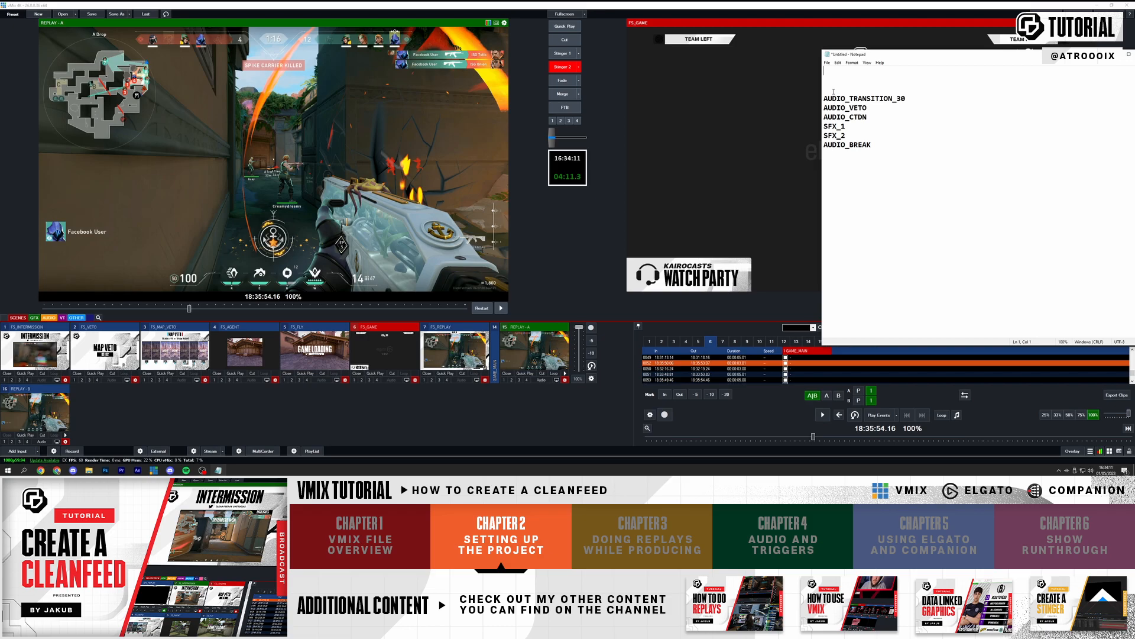
- Return to vMix and preview the FS_REPLAY, FS_GAME and FS_FLY scenes
{"action": "left_click", "coordinate": [487, 414]}
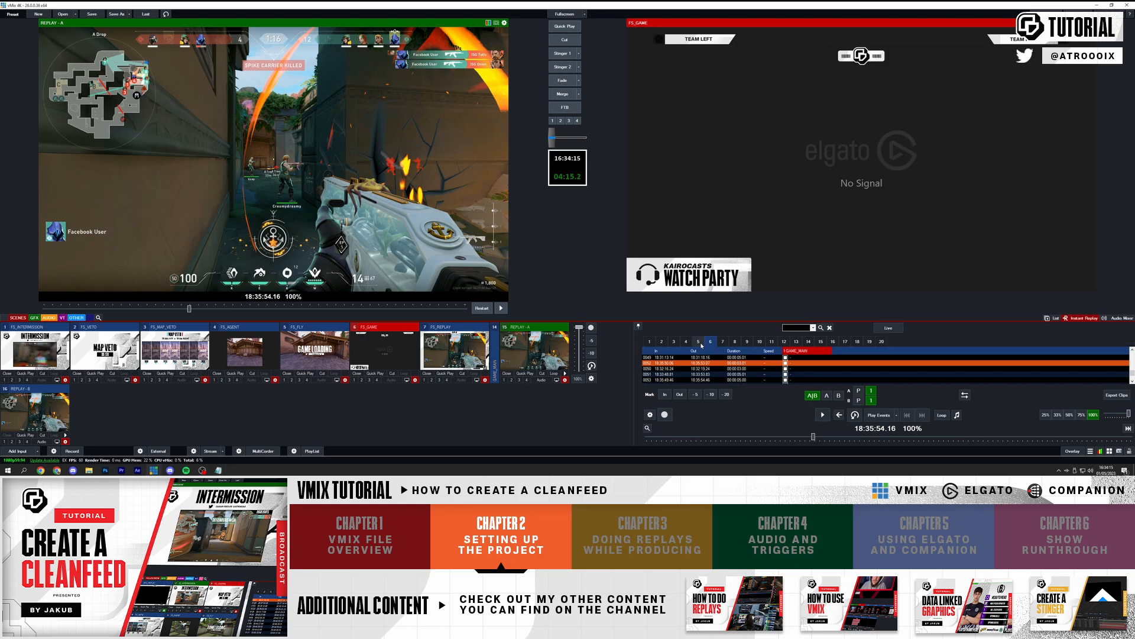
{"action": "left_click", "coordinate": [455, 344]}
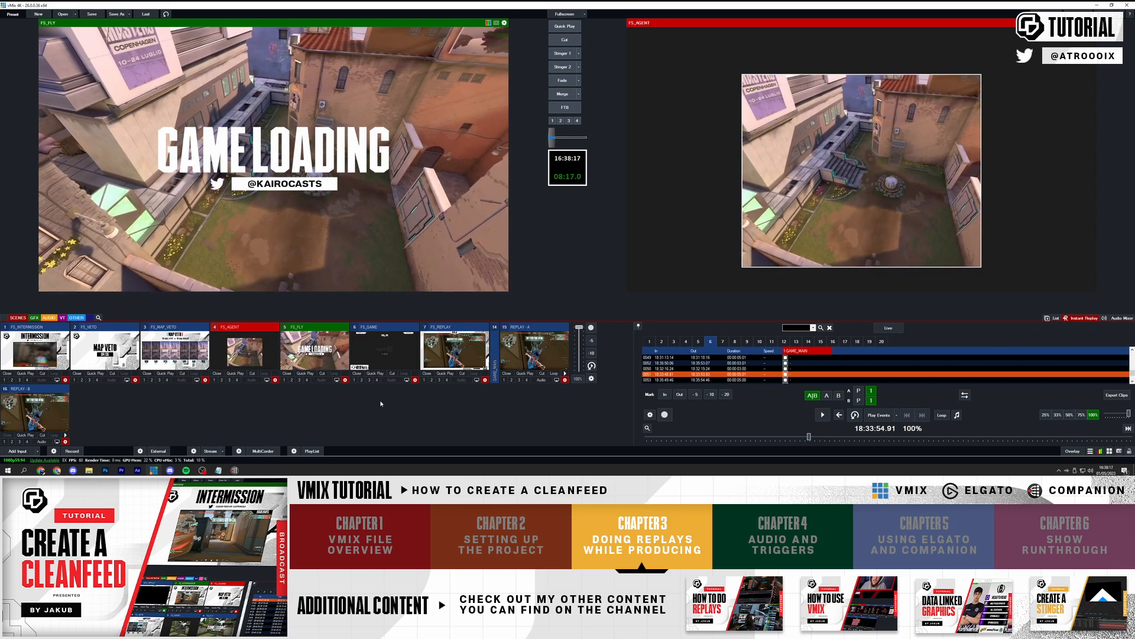
{"action": "left_click", "coordinate": [384, 345]}
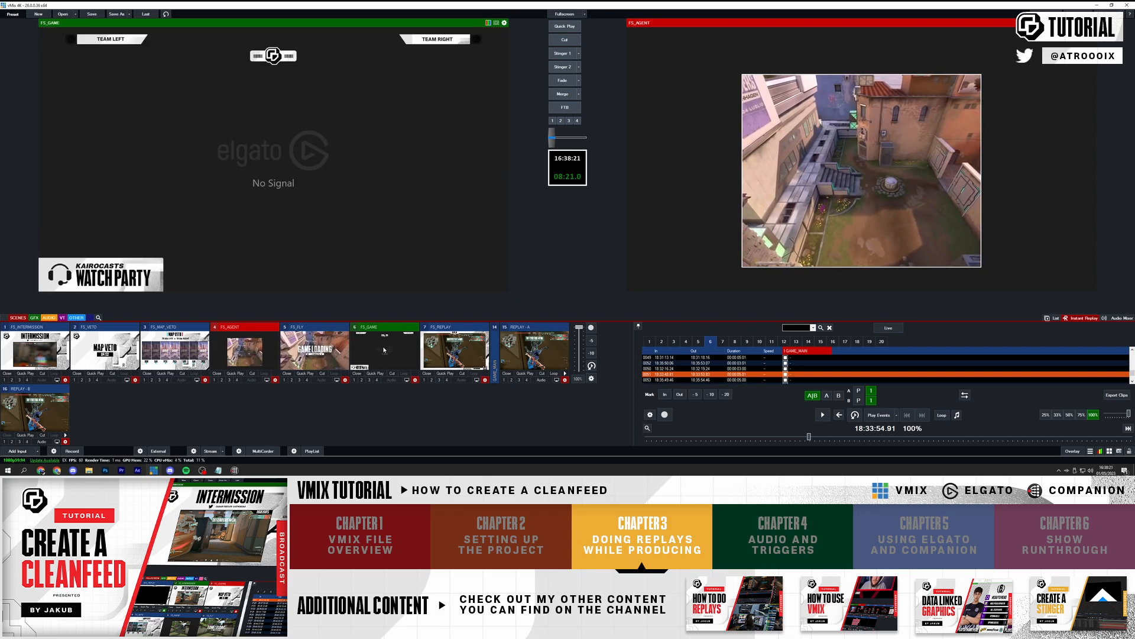
{"action": "left_click", "coordinate": [339, 361]}
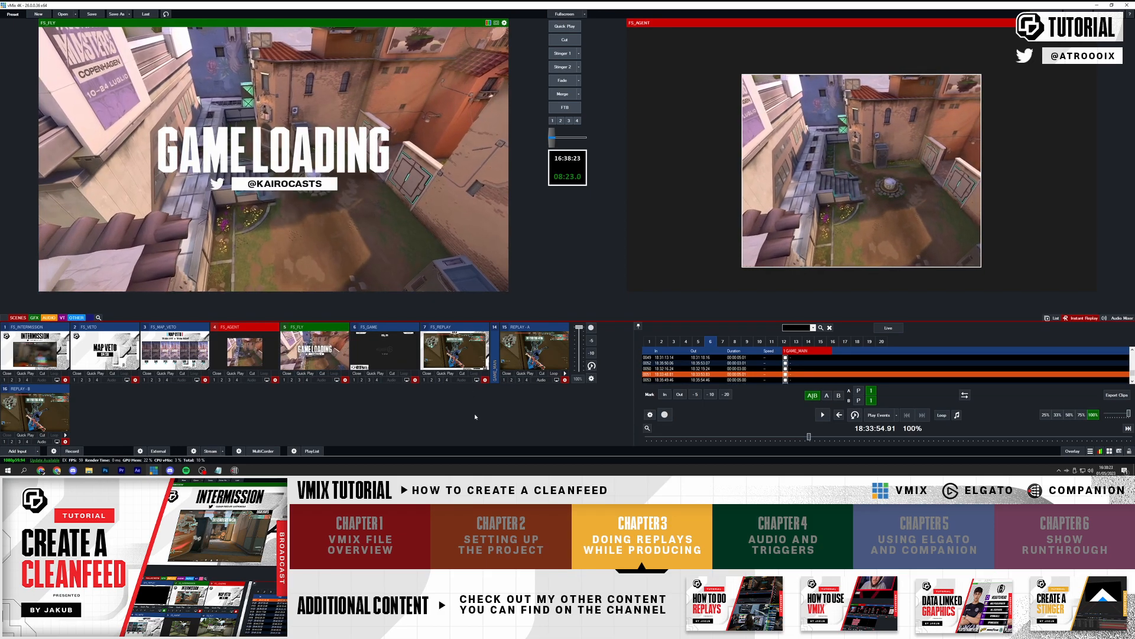
- Switch to Bitfocus Companion's button page 2, bring up the Companion server window beside it and hide that window again
{"action": "key", "text": "alt+Tab"}
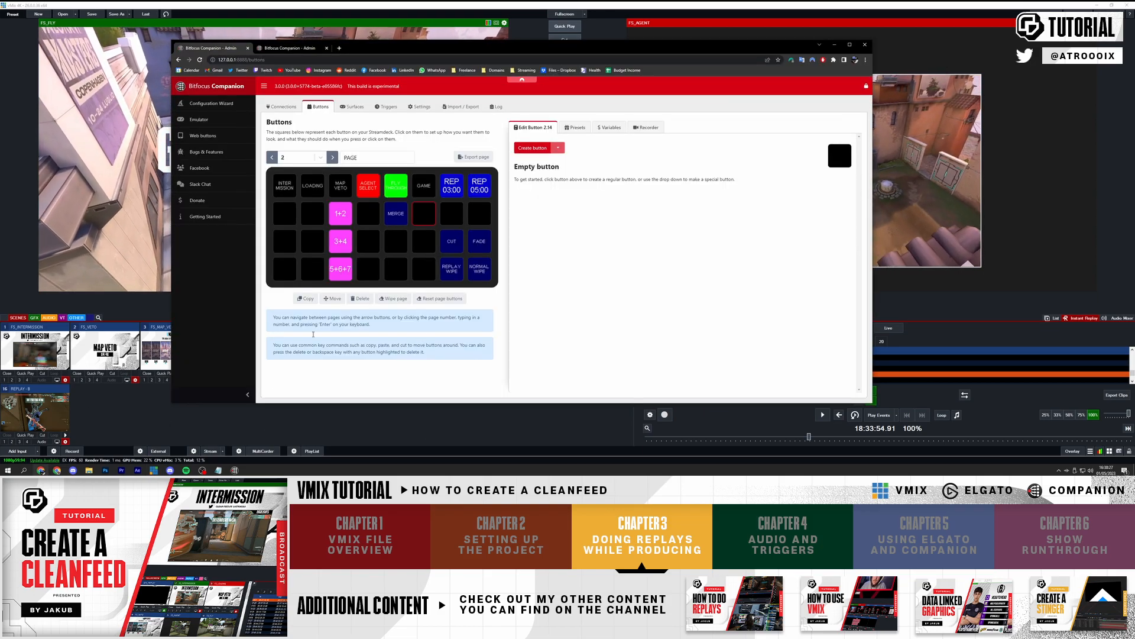
{"action": "left_click", "coordinate": [235, 470]}
{"action": "left_click_drag", "start_coordinate": [538, 153], "coordinate": [956, 159]}
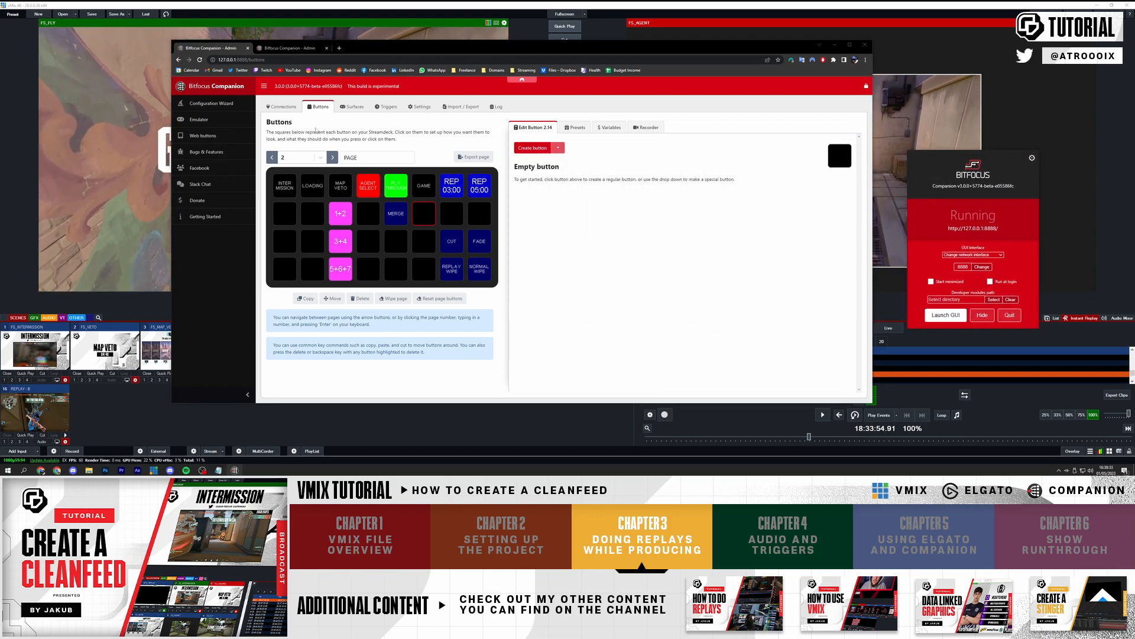
{"action": "left_click", "coordinate": [982, 315]}
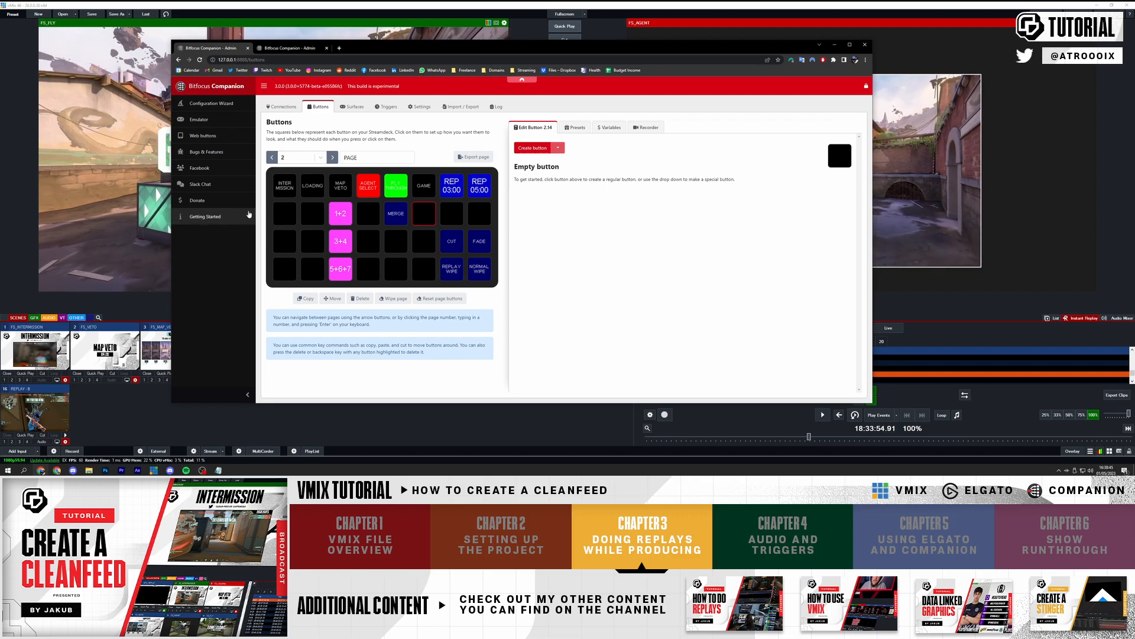
- Open the REP 03:00 button on Companion page 2 for editing
{"action": "left_click", "coordinate": [453, 186]}
{"action": "left_click", "coordinate": [452, 184]}
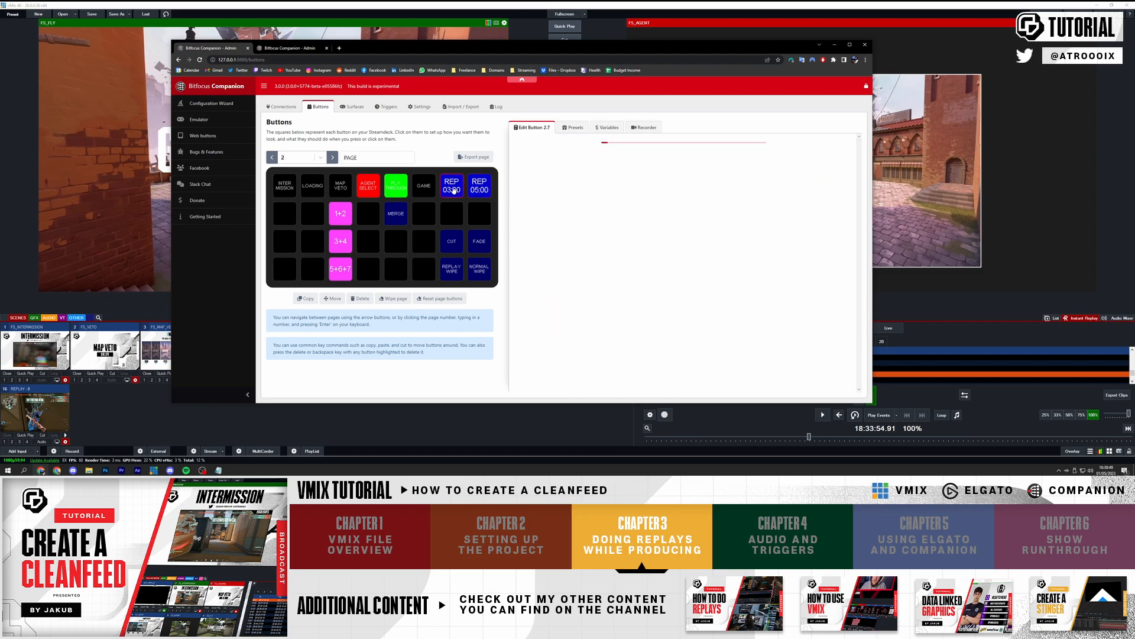
- Examine the press actions of the REP 03:00 and REP 05:00 buttons, comparing their mark function and seconds settings
{"action": "scroll", "coordinate": [681, 284], "scroll_direction": "down", "scroll_amount": 1}
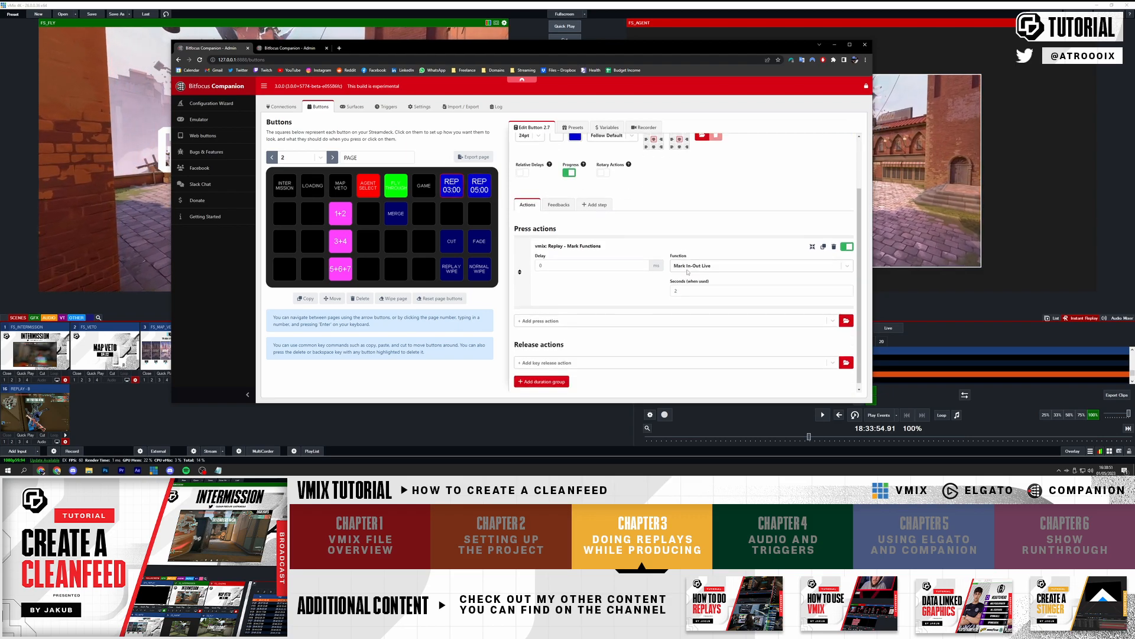
{"action": "left_click", "coordinate": [688, 267]}
{"action": "left_click", "coordinate": [688, 267]}
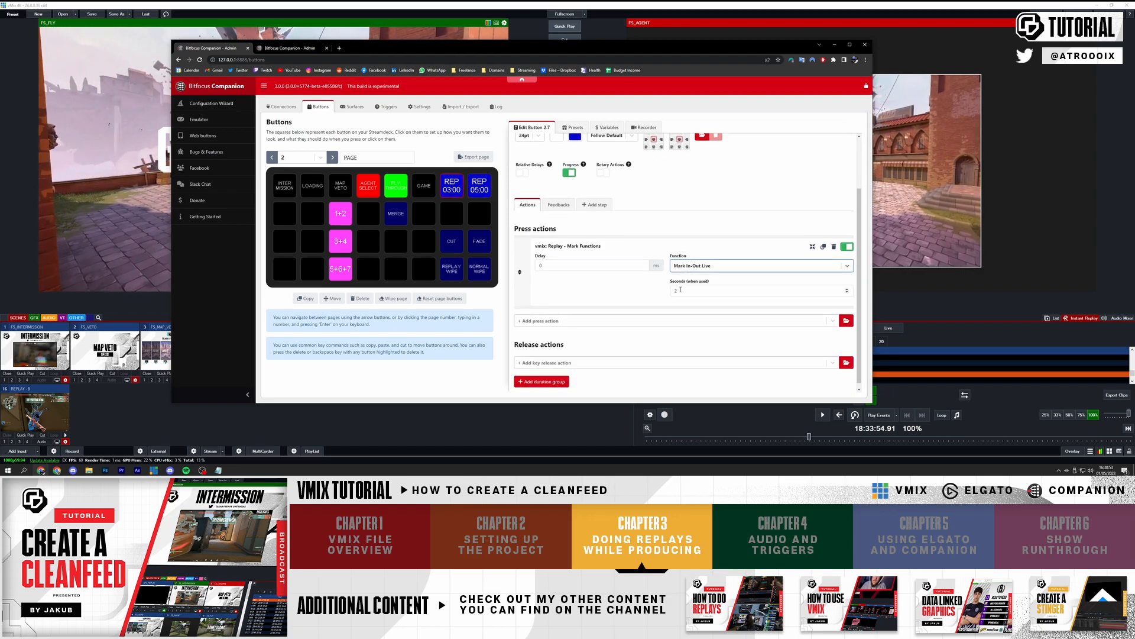
{"action": "left_click", "coordinate": [479, 185]}
{"action": "left_click", "coordinate": [677, 357]}
{"action": "left_click", "coordinate": [620, 355]}
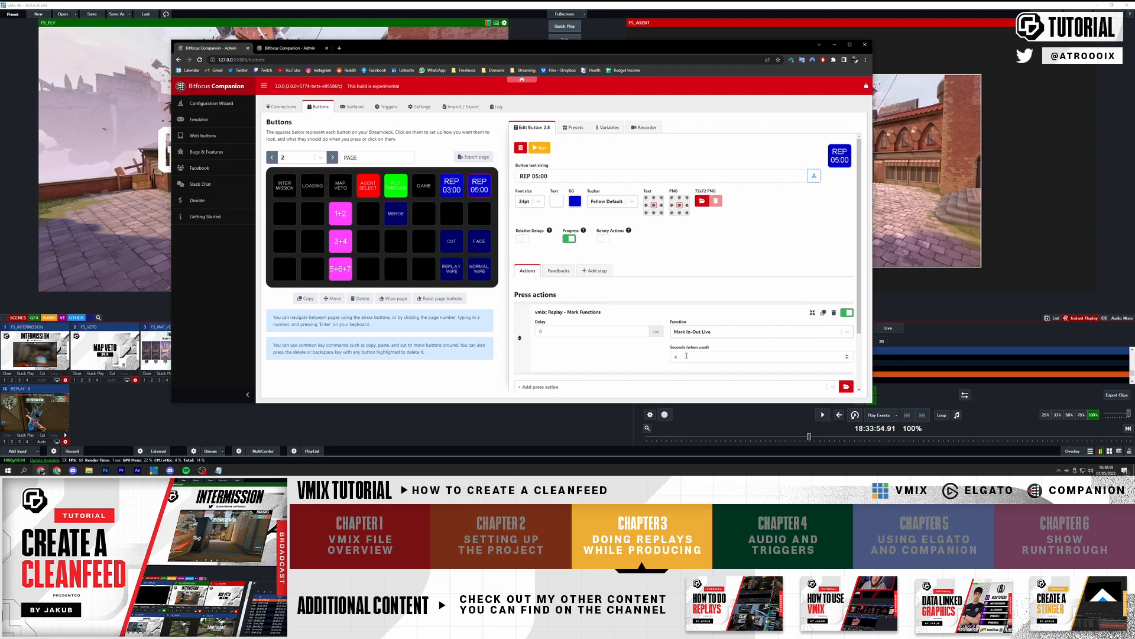
{"action": "left_click", "coordinate": [462, 188]}
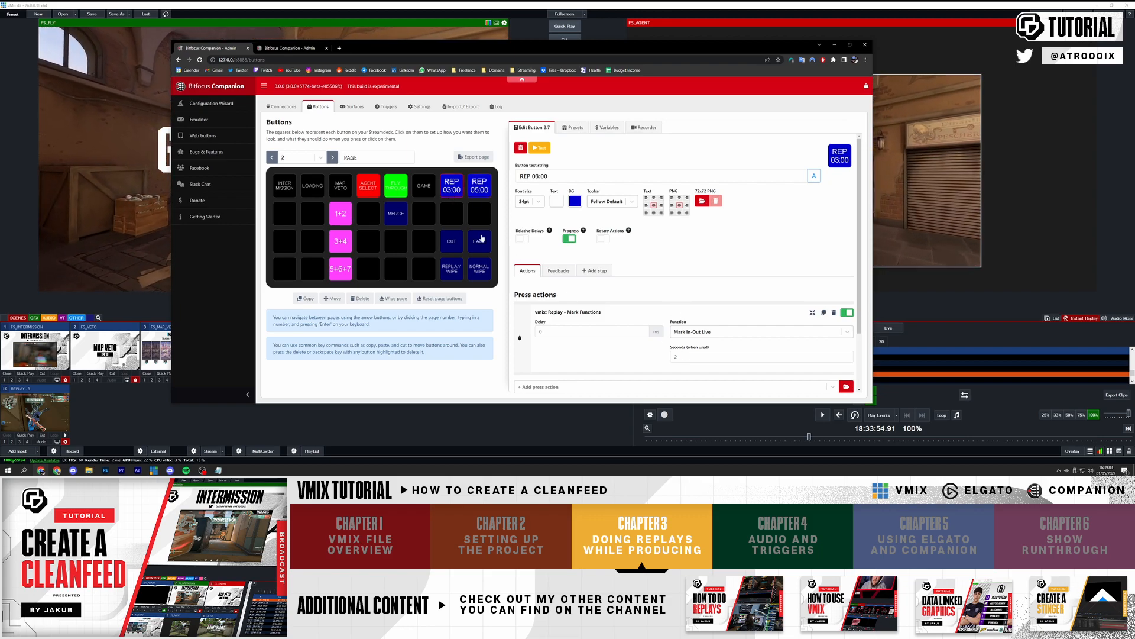
{"action": "left_click", "coordinate": [479, 186]}
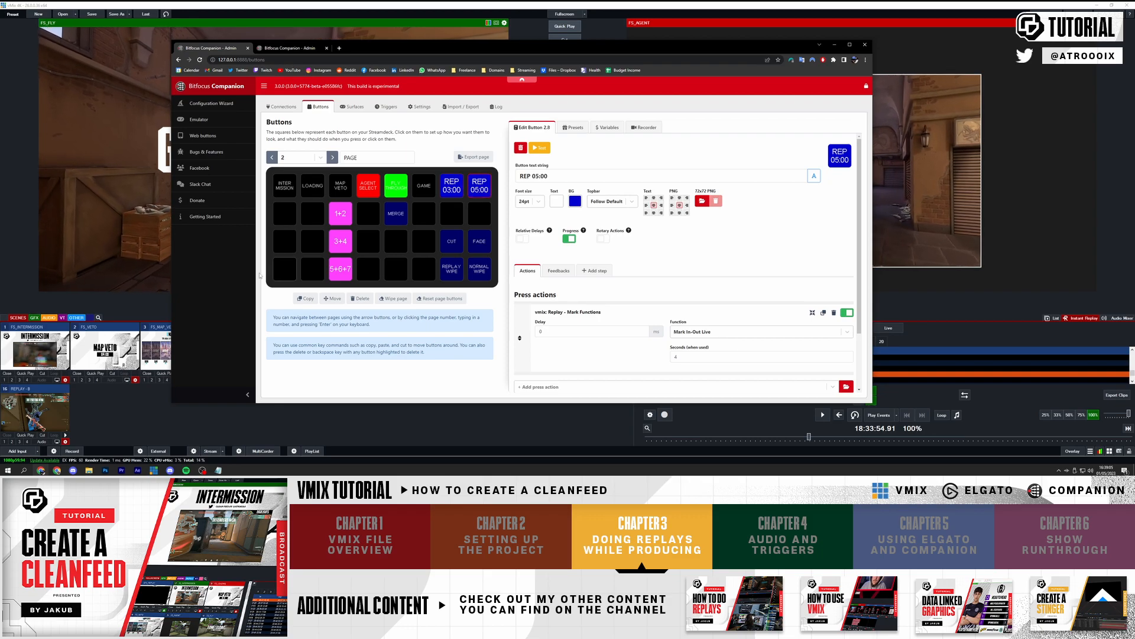
- Switch to vMix and start the instant replay recording, with FS_GAME in preview and replay event list 10 open
{"action": "left_click", "coordinate": [144, 399]}
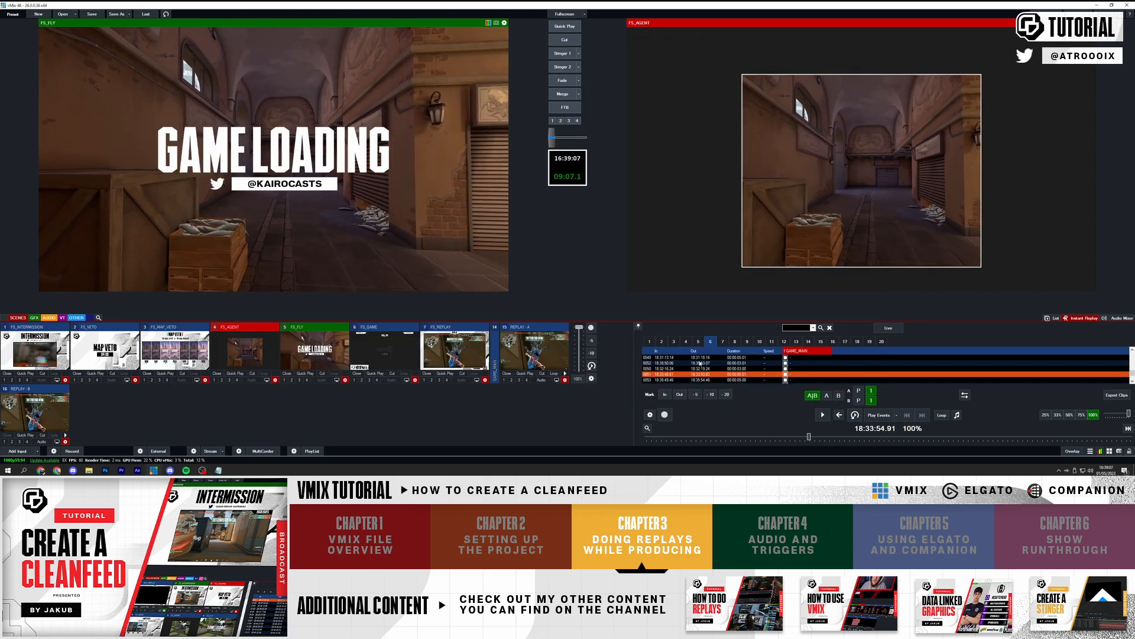
{"action": "left_click", "coordinate": [664, 415]}
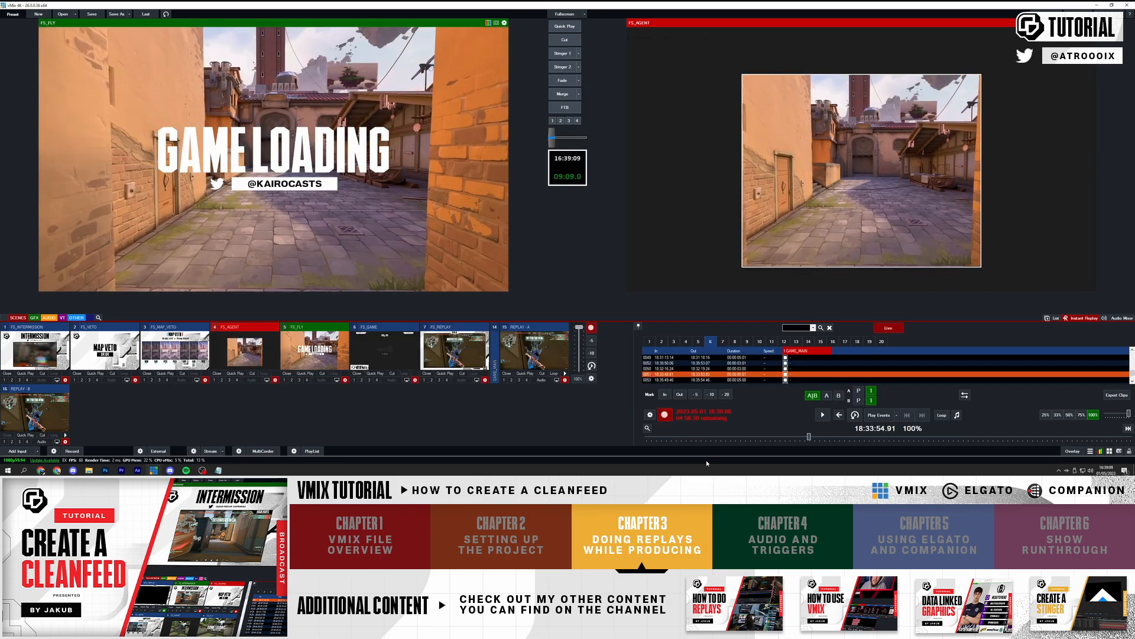
{"action": "left_click", "coordinate": [391, 351]}
{"action": "left_click", "coordinate": [760, 341]}
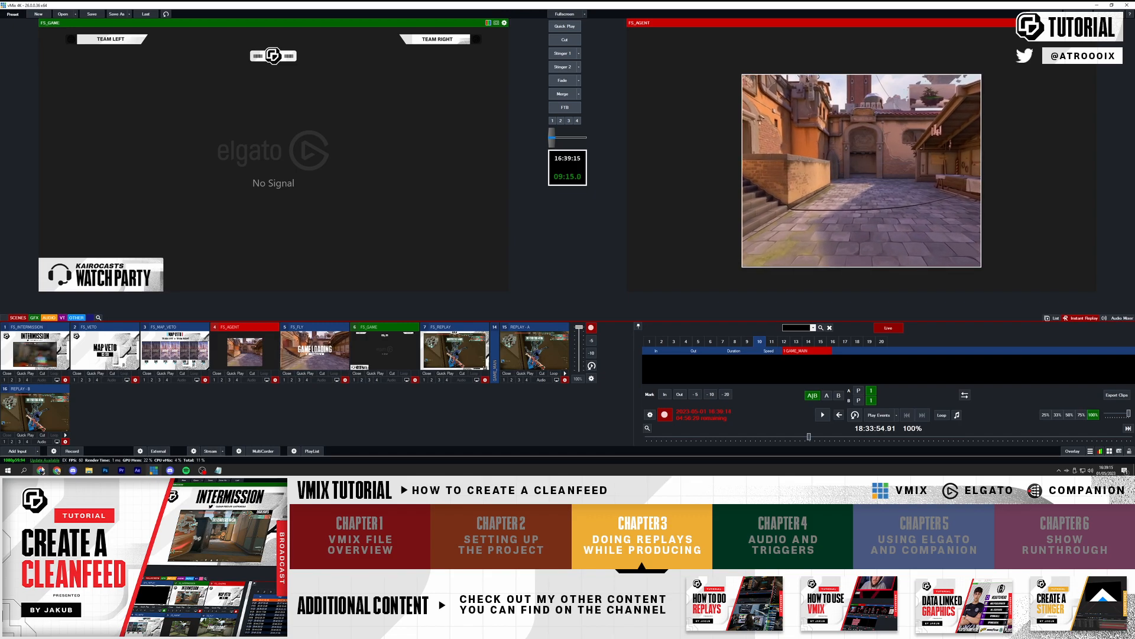
- Switch to the Companion tablet view, uncover the replay event list, and mark four live clips with REP 03:00
{"action": "left_click", "coordinate": [41, 470]}
{"action": "left_click", "coordinate": [289, 45]}
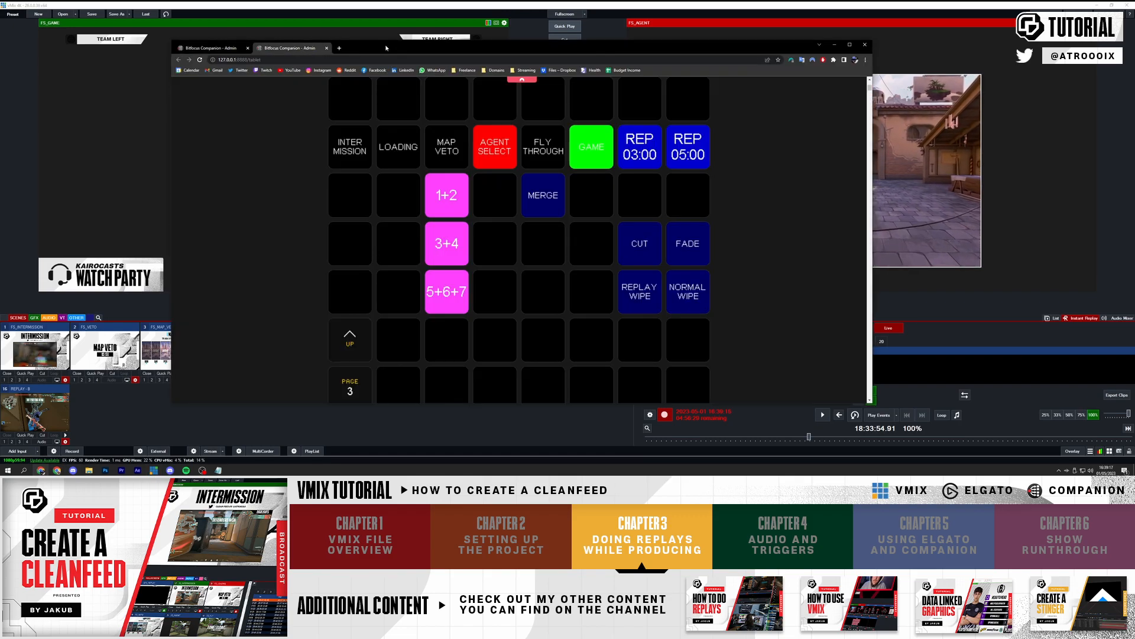
{"action": "left_click_drag", "start_coordinate": [405, 44], "coordinate": [263, 43]}
{"action": "left_click", "coordinate": [496, 143]}
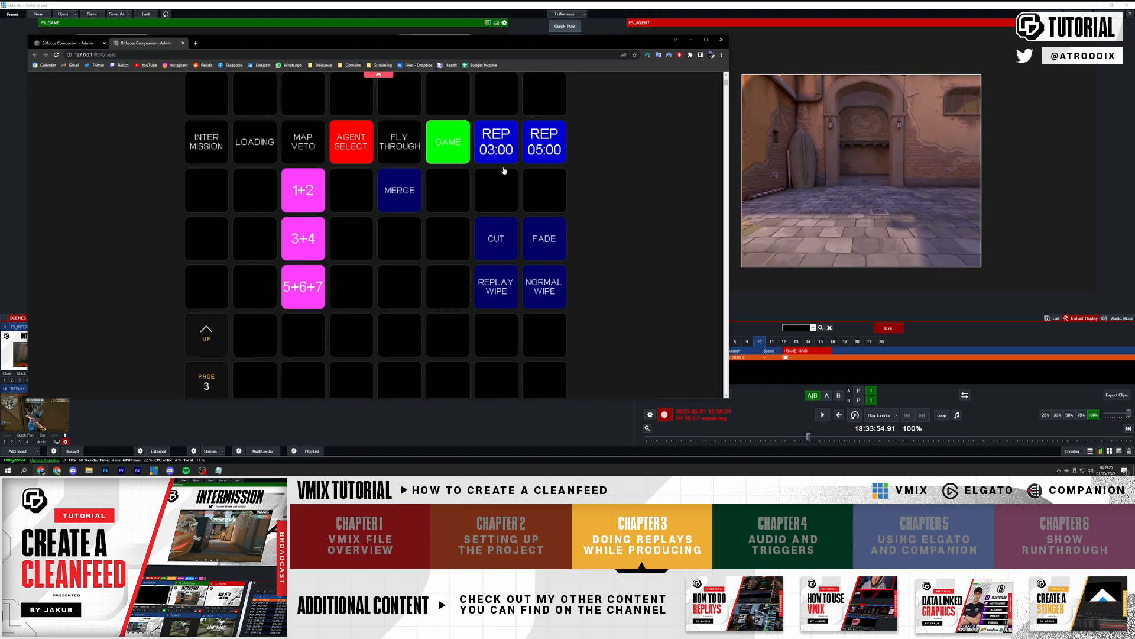
{"action": "left_click", "coordinate": [500, 145]}
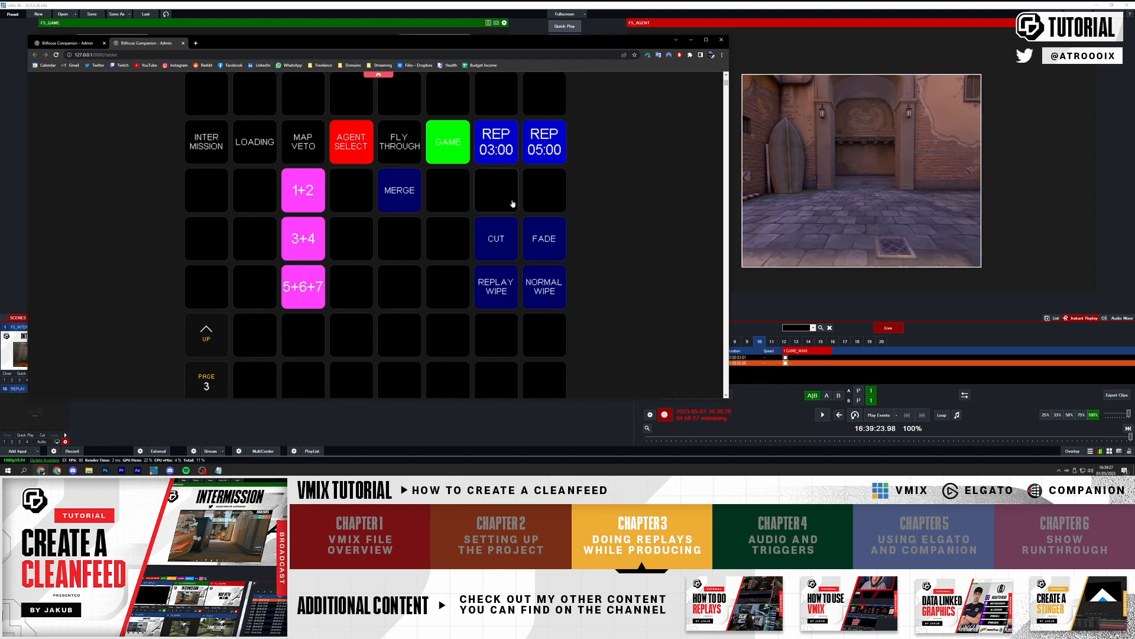
{"action": "scroll", "coordinate": [495, 124], "scroll_direction": "down", "scroll_amount": 1}
{"action": "left_click", "coordinate": [494, 117]}
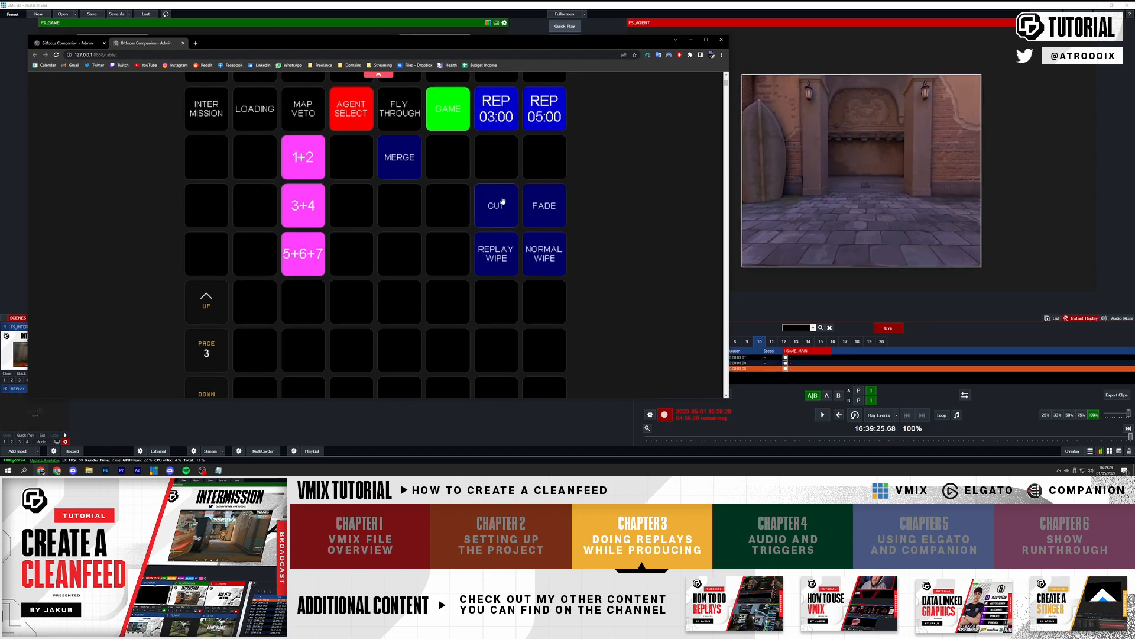
{"action": "left_click", "coordinate": [516, 103]}
- Return to vMix and play the marked events of list 10 as a replay
{"action": "left_click", "coordinate": [749, 309]}
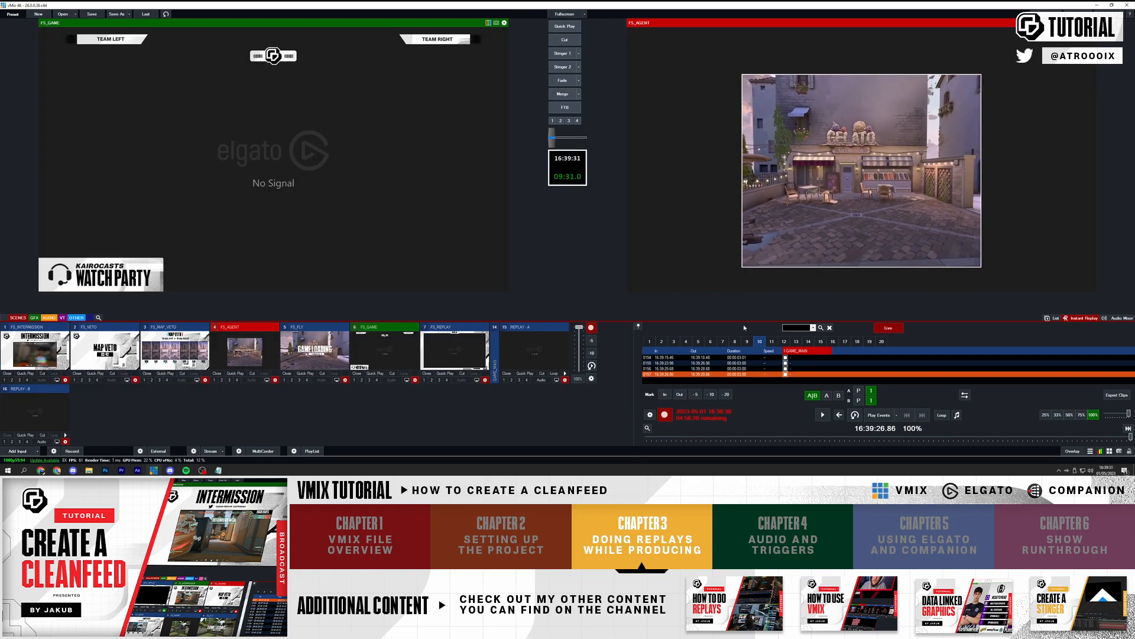
{"action": "left_click", "coordinate": [878, 415]}
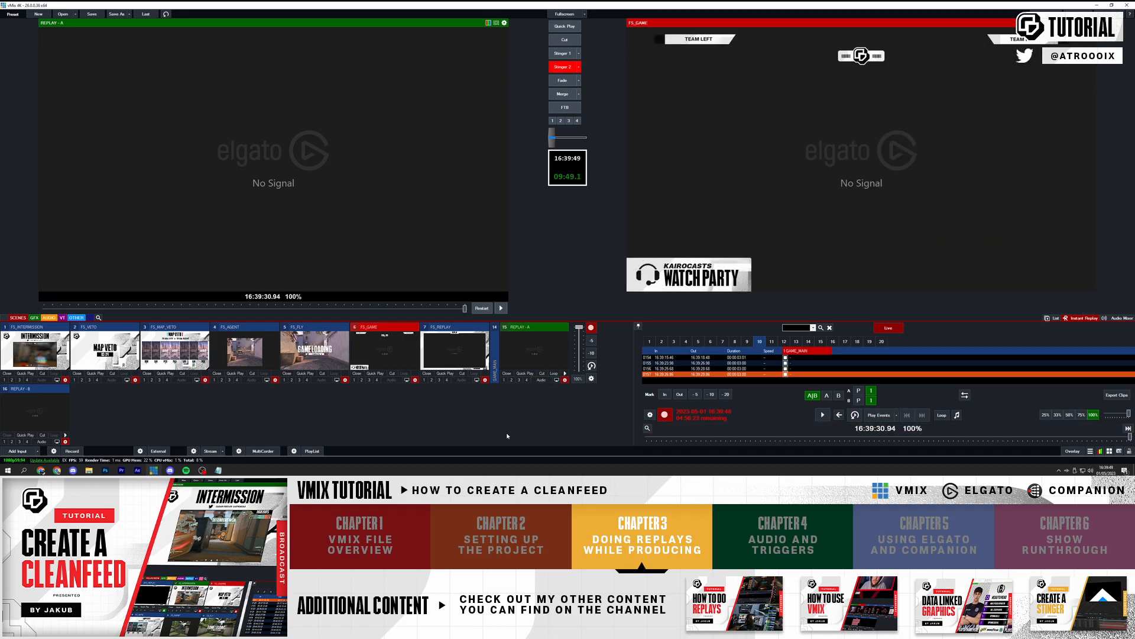
- Mark another live clip with Companion's REP 03:00 button and check it in the vMix event list
{"action": "left_click", "coordinate": [41, 470]}
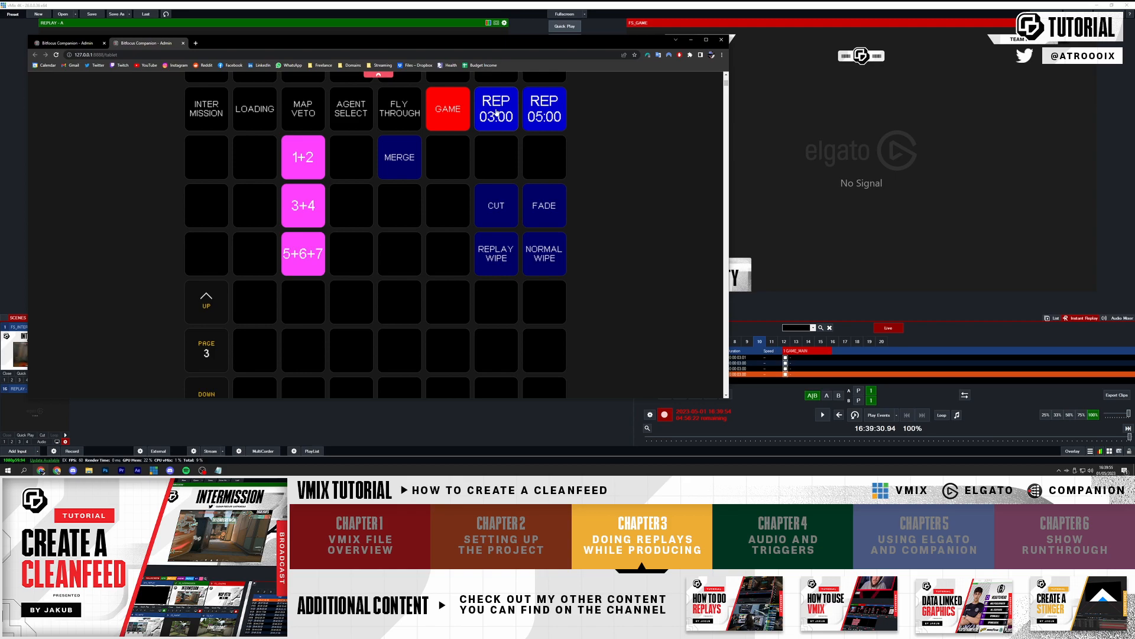
{"action": "left_click", "coordinate": [499, 116]}
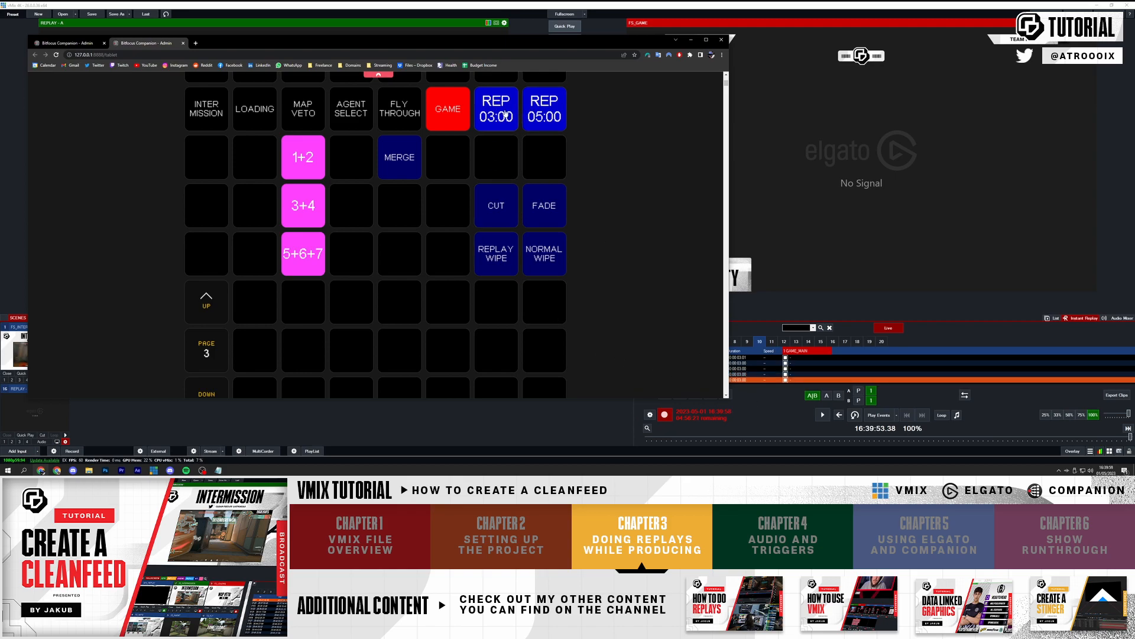
{"action": "left_click", "coordinate": [765, 400]}
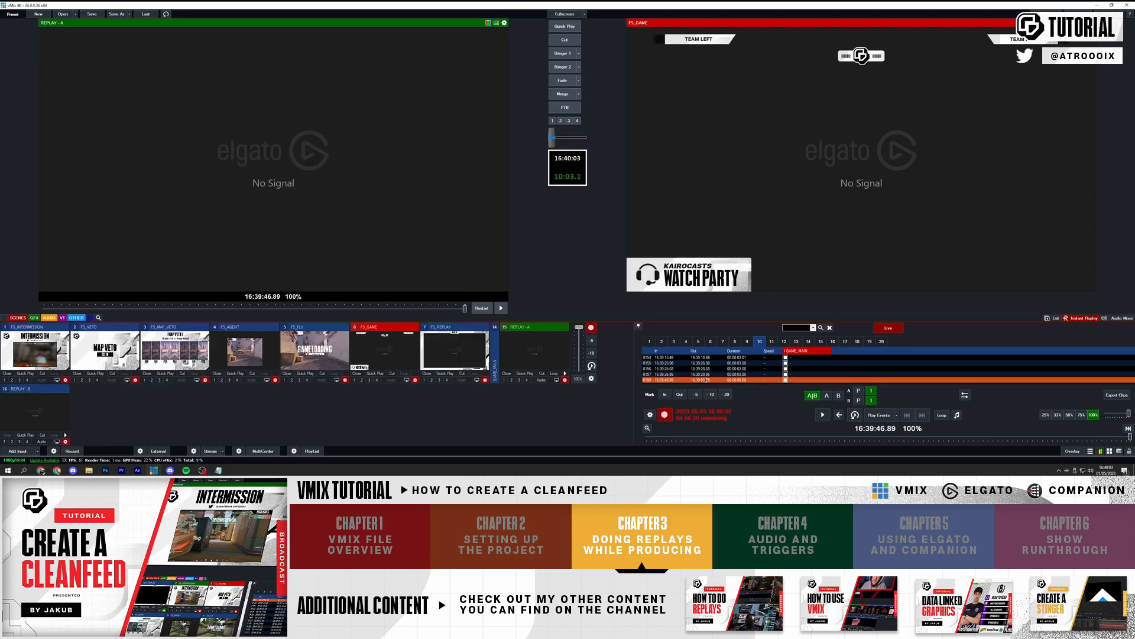
{"action": "left_click", "coordinate": [40, 470]}
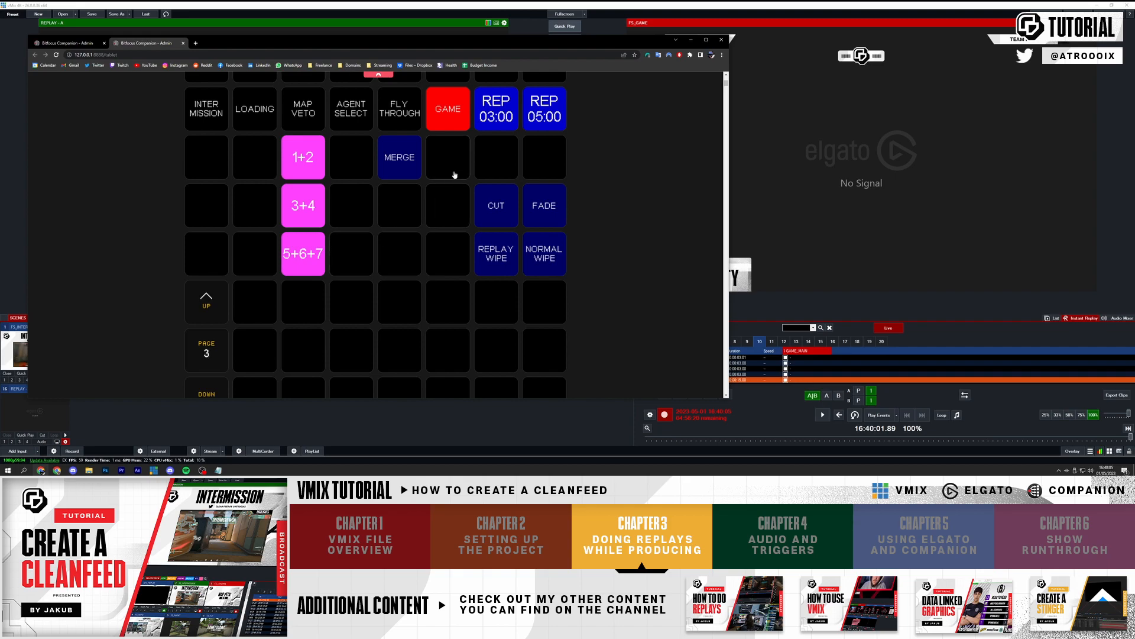
- Open replay event list 9 in vMix, enlarge the replay area and preview its stored clips one by one
{"action": "left_click", "coordinate": [748, 341]}
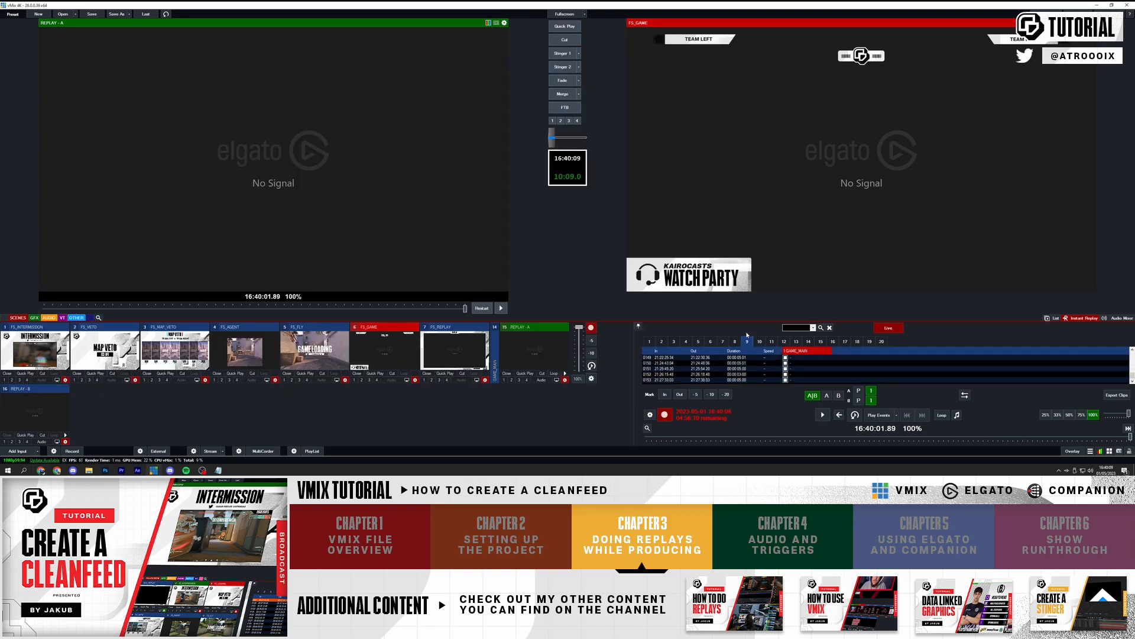
{"action": "left_click_drag", "start_coordinate": [747, 321], "coordinate": [747, 260]}
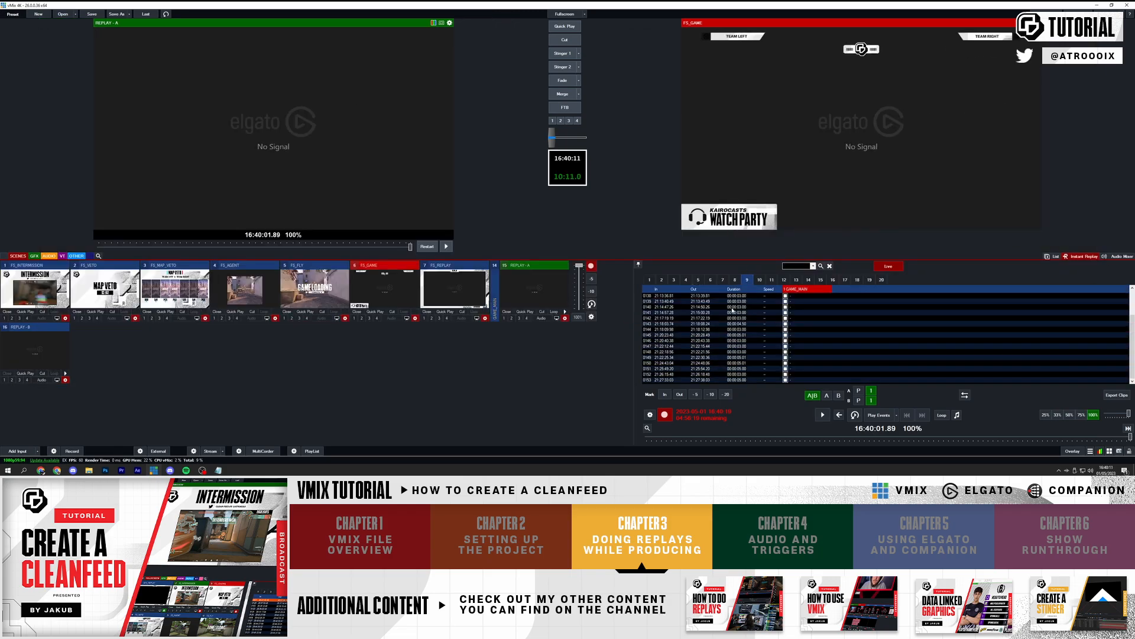
{"action": "left_click", "coordinate": [732, 302]}
{"action": "left_click", "coordinate": [734, 307]}
{"action": "left_click", "coordinate": [733, 323]}
{"action": "left_click", "coordinate": [731, 329]}
{"action": "left_click", "coordinate": [729, 362]}
{"action": "left_click", "coordinate": [730, 352]}
{"action": "left_click", "coordinate": [733, 340]}
{"action": "left_click", "coordinate": [734, 335]}
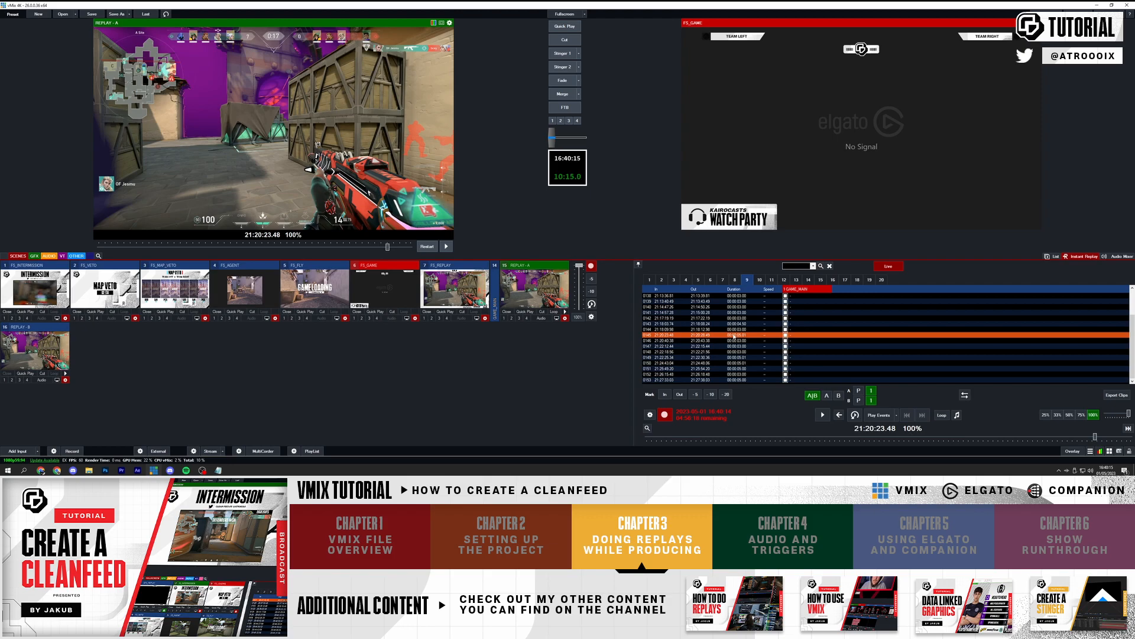
{"action": "left_click", "coordinate": [732, 330]}
{"action": "left_click", "coordinate": [734, 341]}
{"action": "left_click", "coordinate": [737, 346]}
{"action": "left_click", "coordinate": [741, 351]}
- Play clips 0149 through 0151 of event list 9 as replay events and restore the replay area's smaller height
{"action": "left_click", "coordinate": [744, 357]}
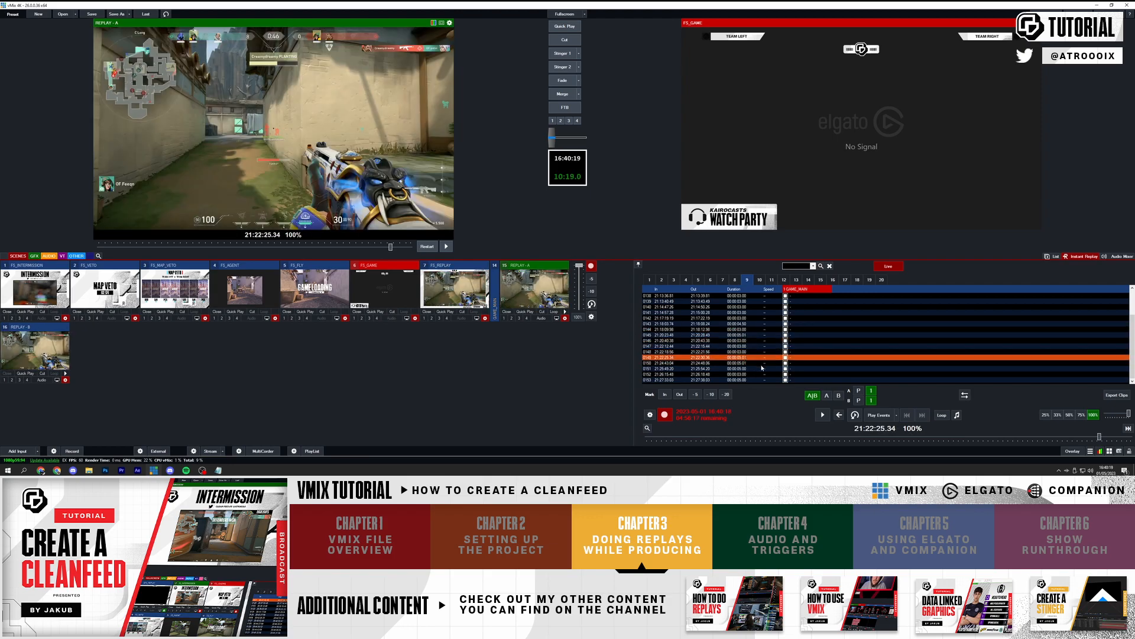
{"action": "left_click", "coordinate": [745, 367], "text": "shift"}
{"action": "left_click", "coordinate": [879, 415]}
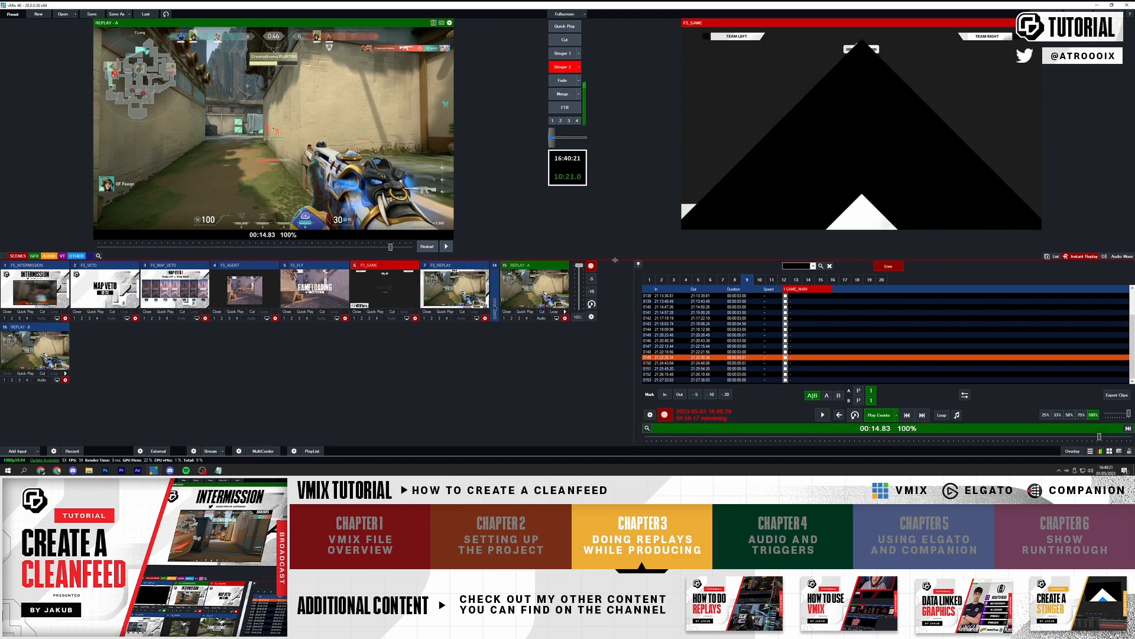
{"action": "left_click_drag", "start_coordinate": [622, 255], "coordinate": [622, 317]}
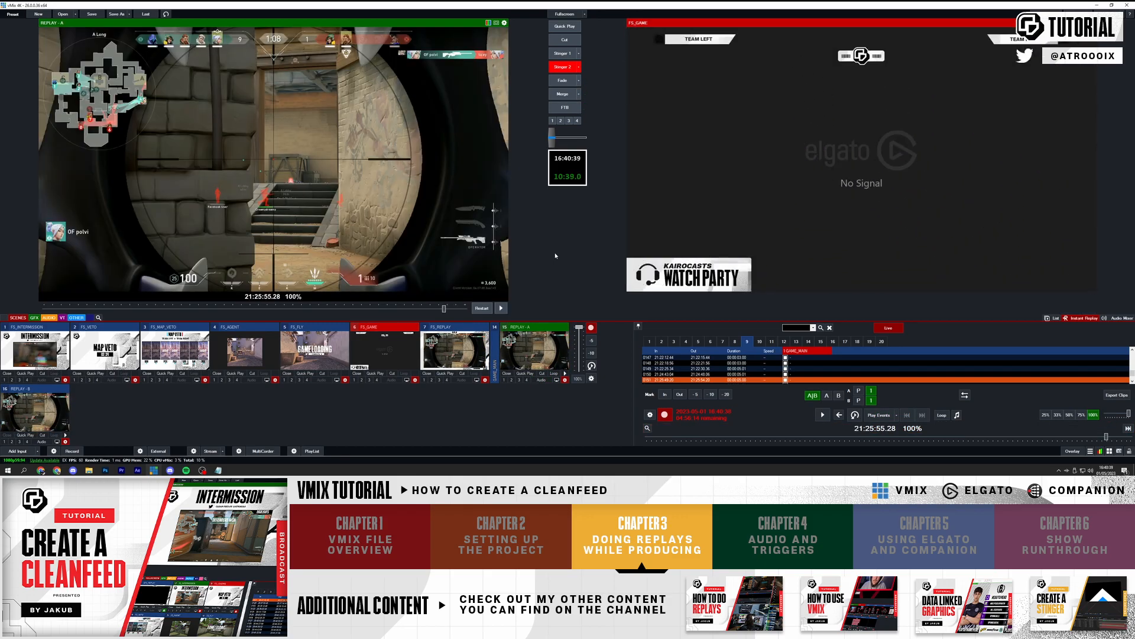
- Glance at the Companion button page, return to vMix and cue clip 0149 of event list 9
{"action": "left_click", "coordinate": [40, 470]}
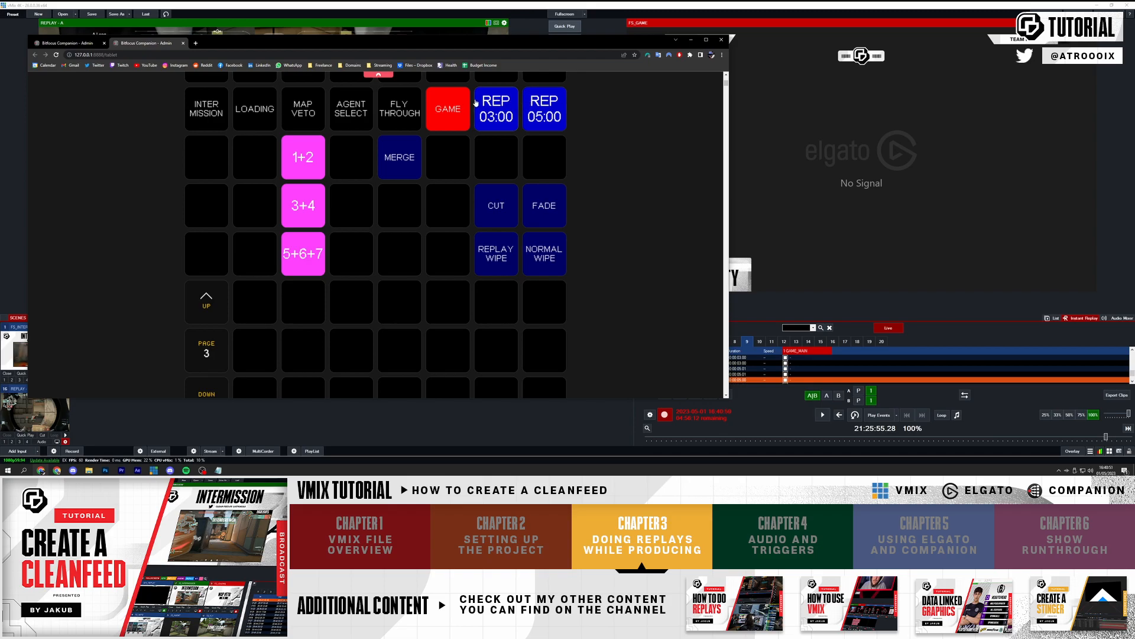
{"action": "left_click", "coordinate": [822, 374]}
{"action": "left_click", "coordinate": [739, 369]}
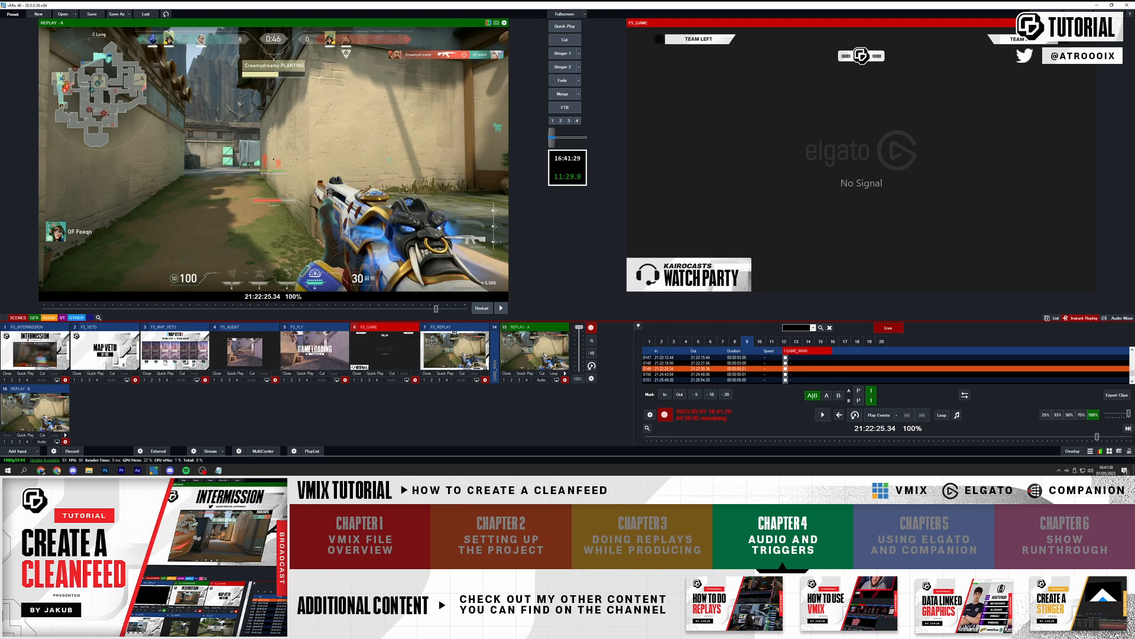
- Look through the input categories and the audio tracks in the project's Music folder and its break subfolder
{"action": "left_click", "coordinate": [49, 318]}
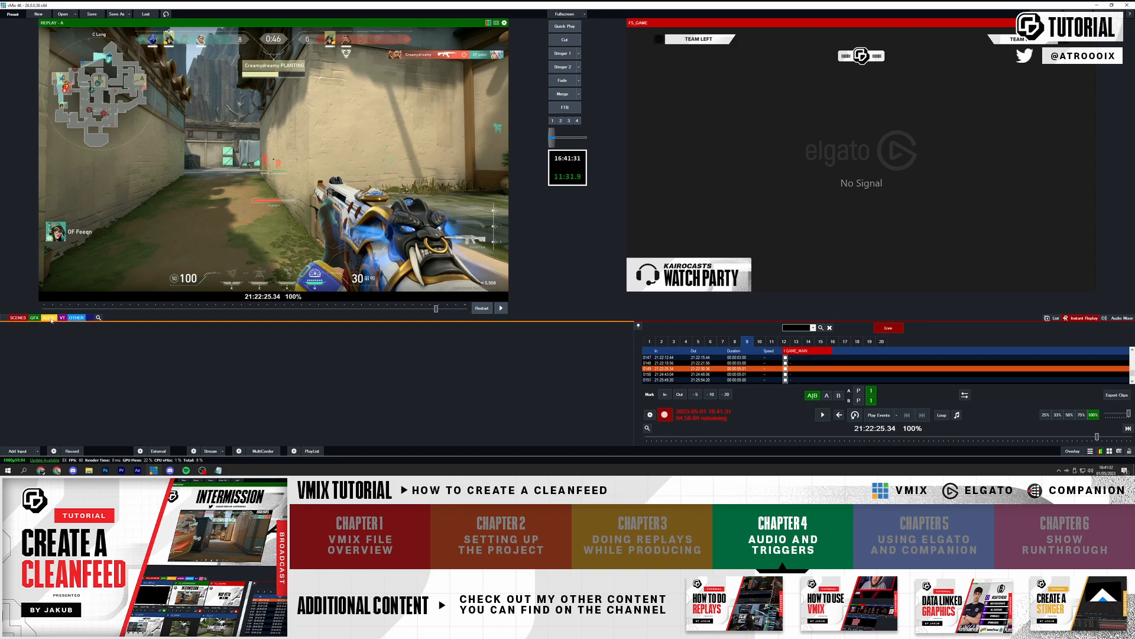
{"action": "left_click", "coordinate": [38, 318]}
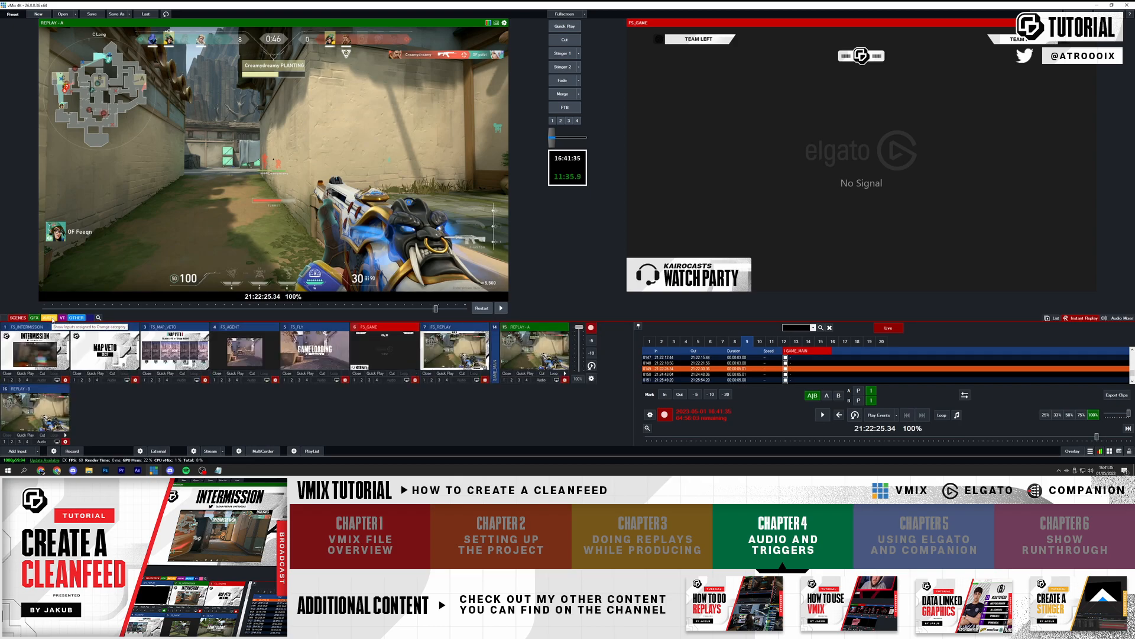
{"action": "mouse_move", "coordinate": [89, 471]}
{"action": "left_click", "coordinate": [66, 436]}
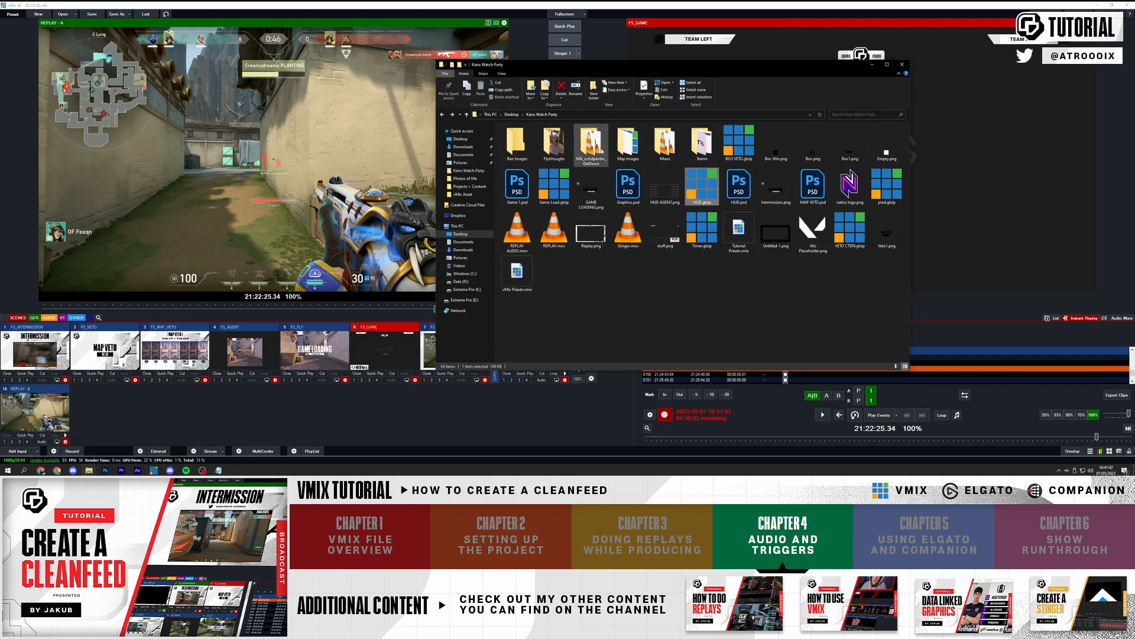
{"action": "double_click", "coordinate": [665, 144]}
{"action": "left_click_drag", "start_coordinate": [591, 218], "coordinate": [524, 136]}
{"action": "double_click", "coordinate": [521, 135]}
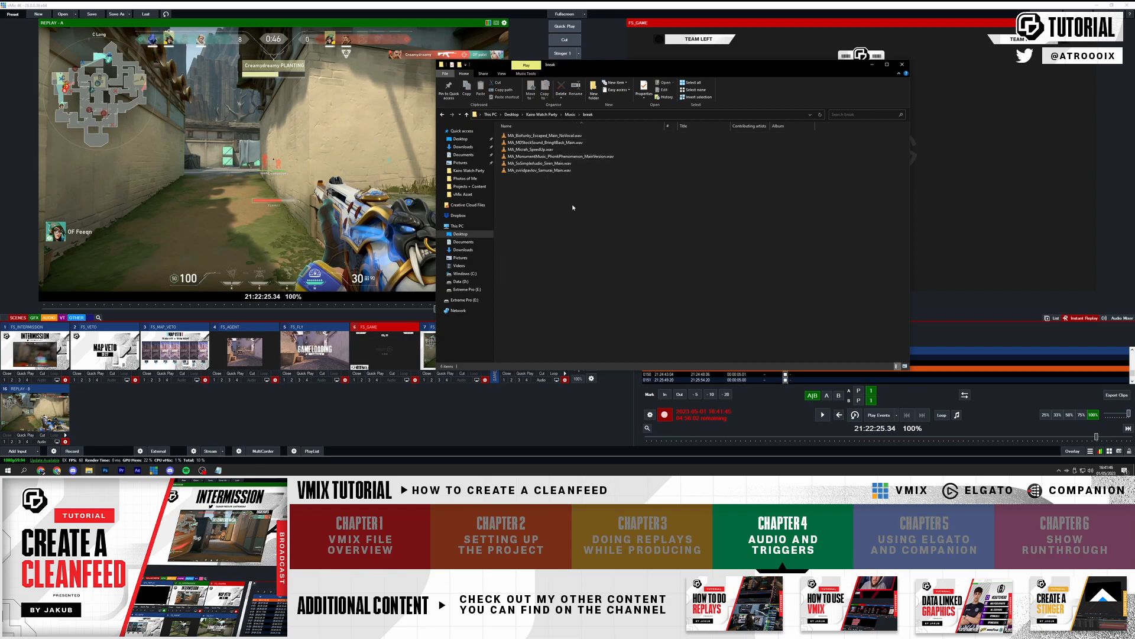
{"action": "left_click", "coordinate": [443, 115]}
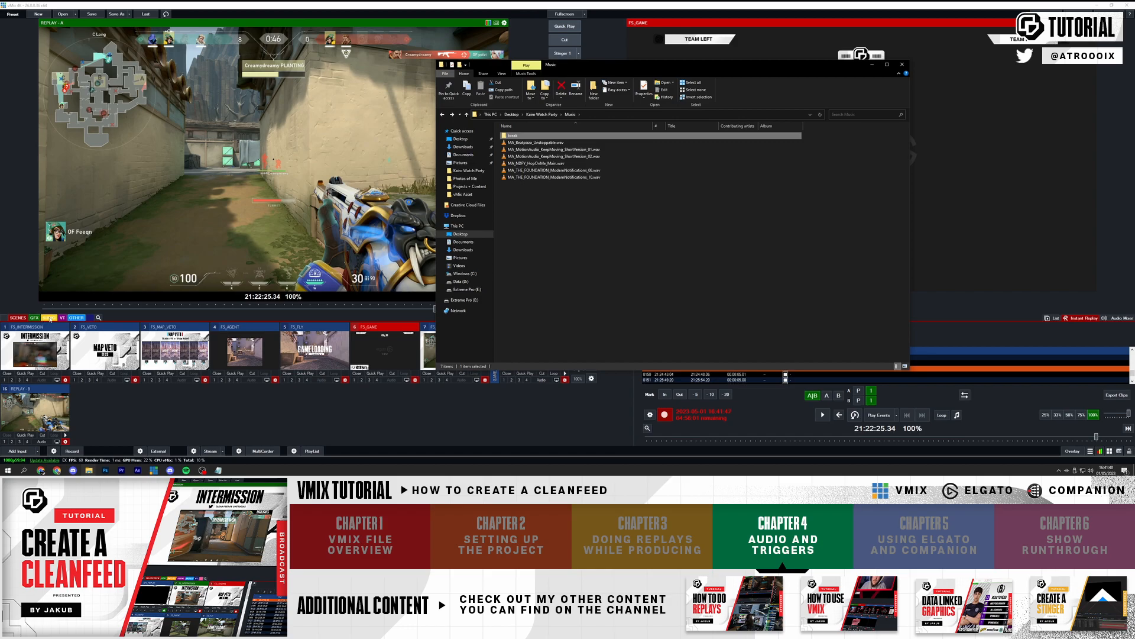
- Show the orange audio category in vMix and read the planned audio input names in the Notepad list
{"action": "left_click", "coordinate": [49, 318]}
{"action": "left_click", "coordinate": [218, 470]}
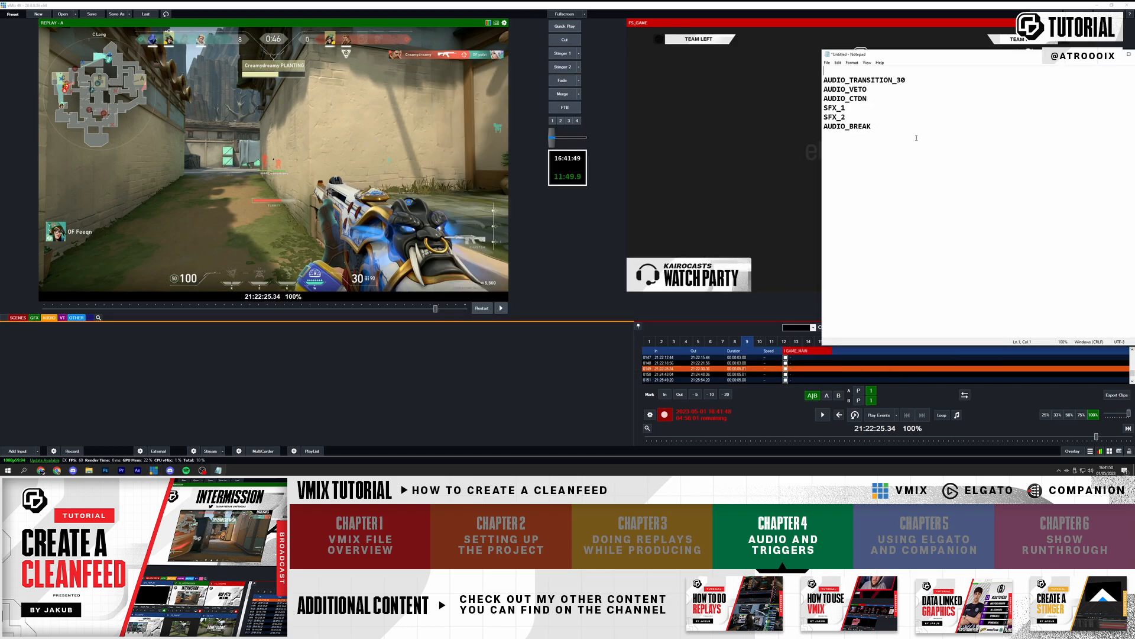
{"action": "left_click_drag", "start_coordinate": [919, 141], "coordinate": [836, 117]}
{"action": "left_click", "coordinate": [357, 374]}
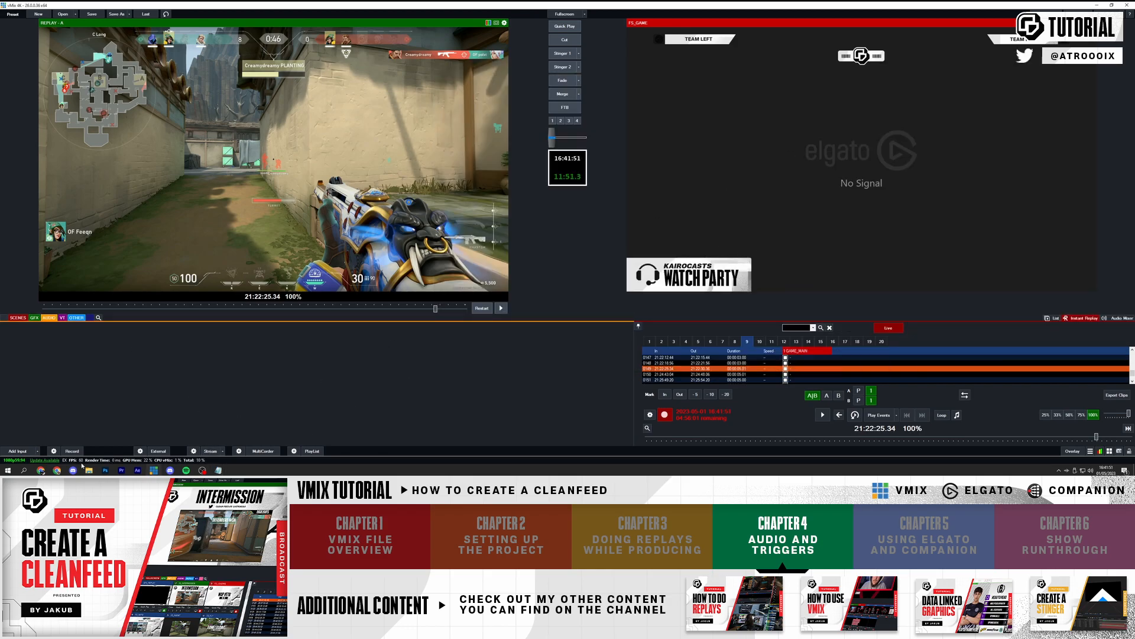
- Add a list input to the orange audio category and name it AUDIO_BREAK
{"action": "left_click", "coordinate": [37, 450]}
{"action": "left_click", "coordinate": [27, 383]}
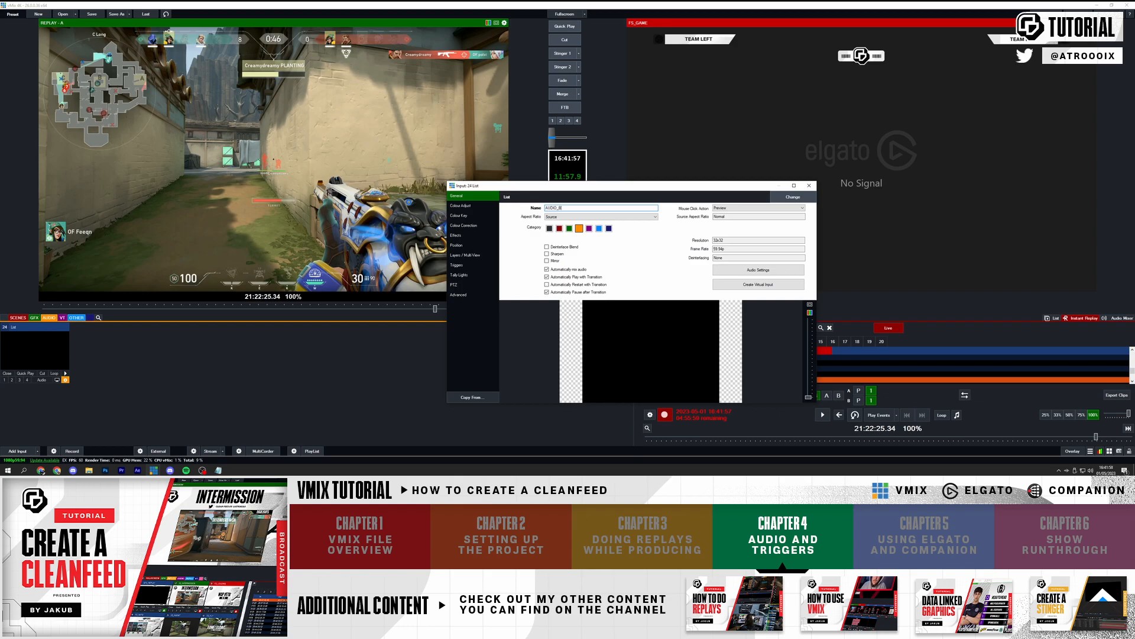
{"action": "left_click", "coordinate": [809, 185]}
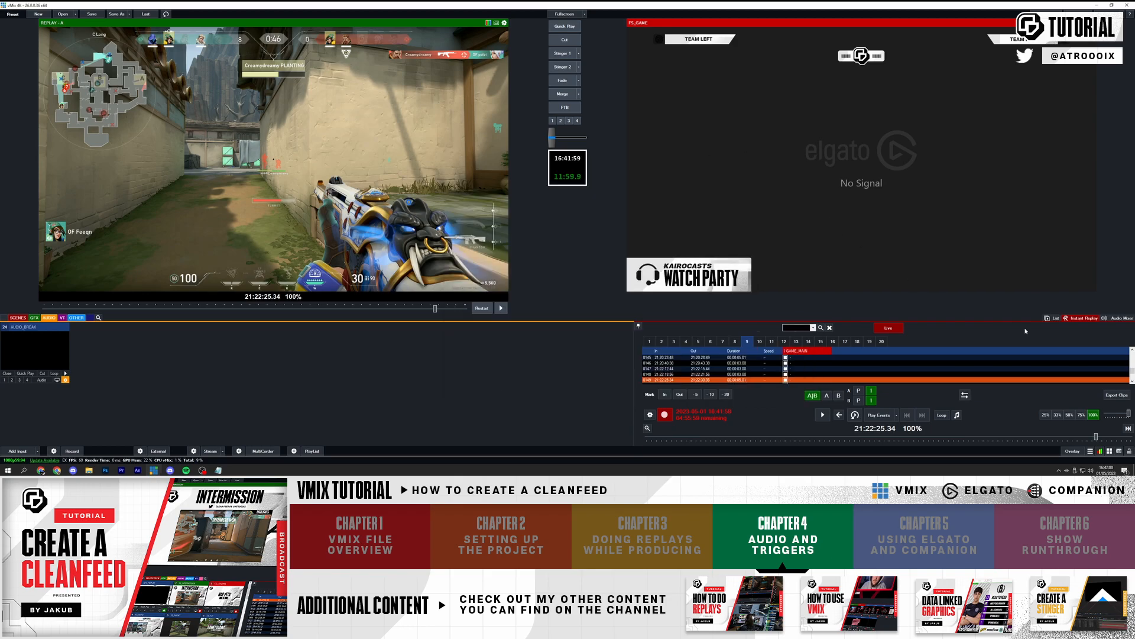
- Fill the AUDIO_BREAK list with all six tracks from the Music folder's break subfolder
{"action": "left_click", "coordinate": [1048, 319]}
{"action": "left_click", "coordinate": [664, 329]}
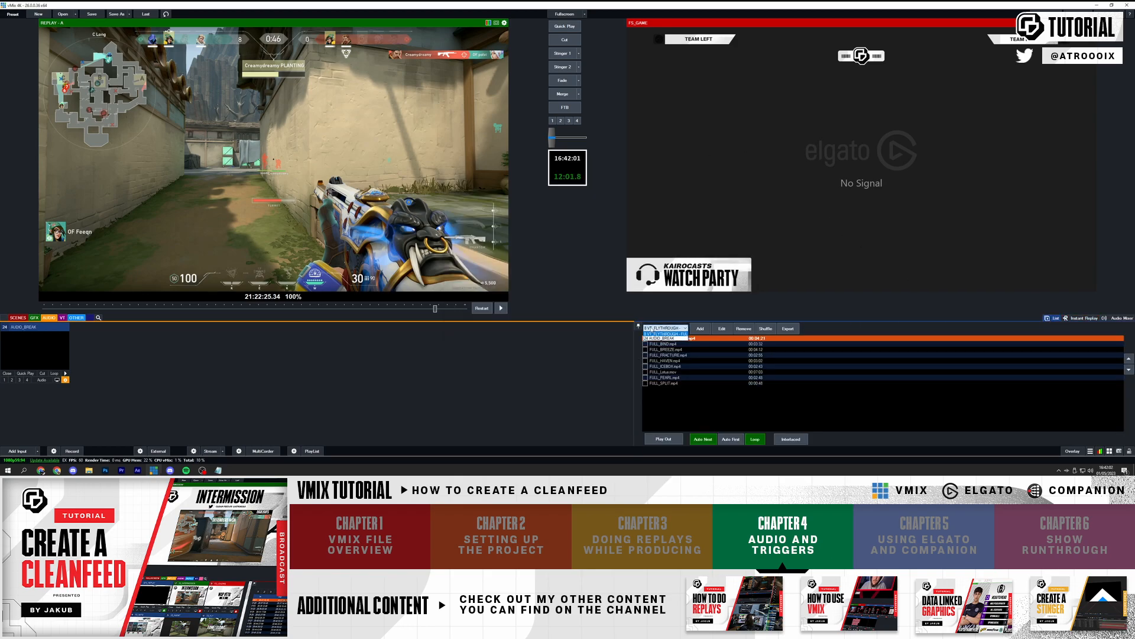
{"action": "left_click", "coordinate": [663, 339]}
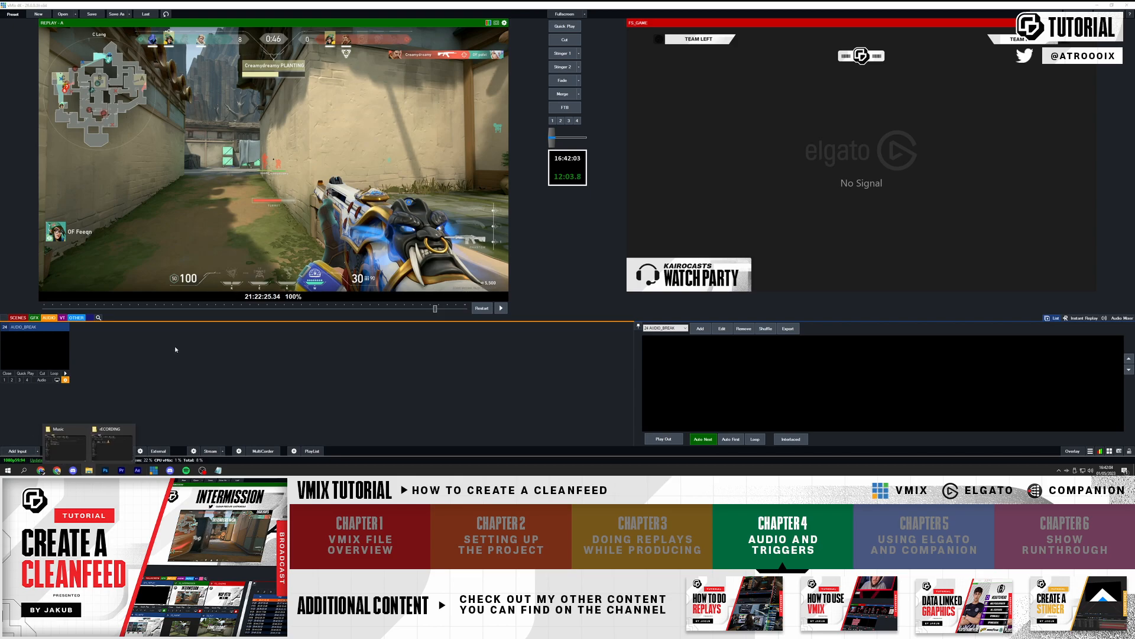
{"action": "left_click", "coordinate": [88, 470]}
{"action": "double_click", "coordinate": [521, 136]}
{"action": "left_click_drag", "start_coordinate": [681, 228], "coordinate": [1006, 352]}
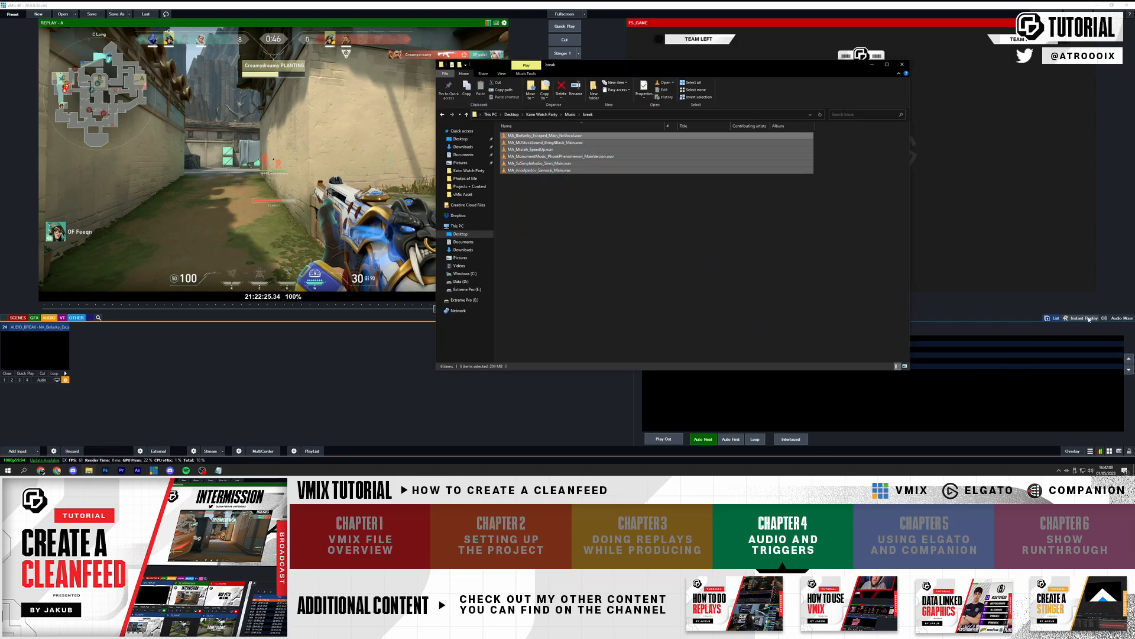
- Play the AUDIO_BREAK input with looping enabled and lower its volume in the audio mixer
{"action": "left_click", "coordinate": [1121, 318]}
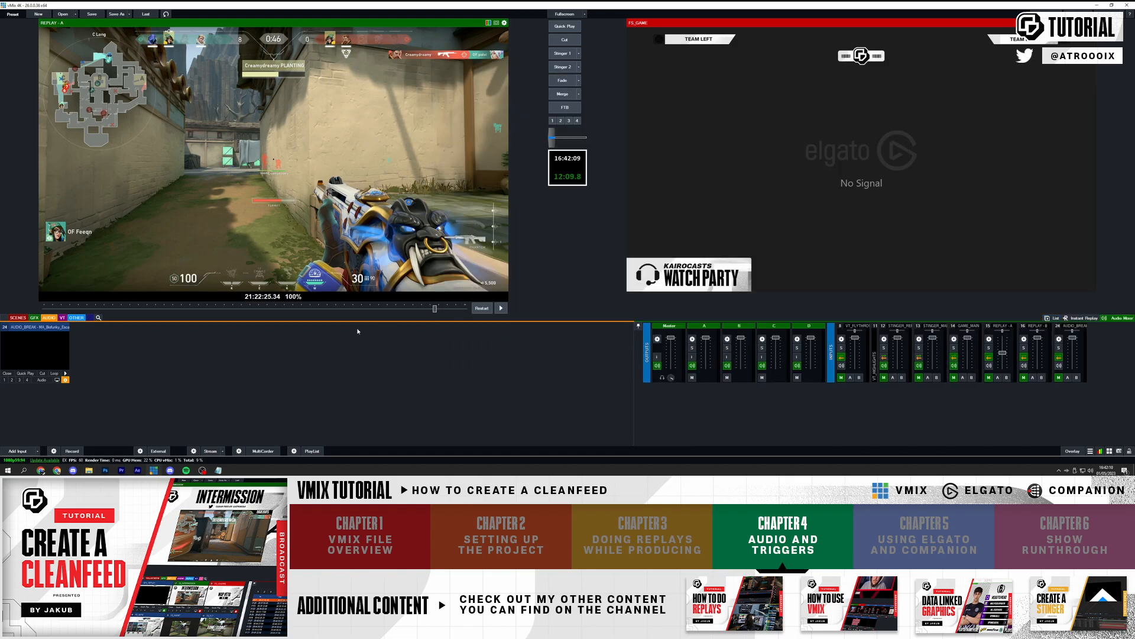
{"action": "left_click", "coordinate": [65, 373]}
{"action": "left_click", "coordinate": [54, 373]}
{"action": "left_click_drag", "start_coordinate": [1073, 337], "coordinate": [1073, 355]}
{"action": "left_click", "coordinate": [1060, 365]}
{"action": "left_click", "coordinate": [1061, 358]}
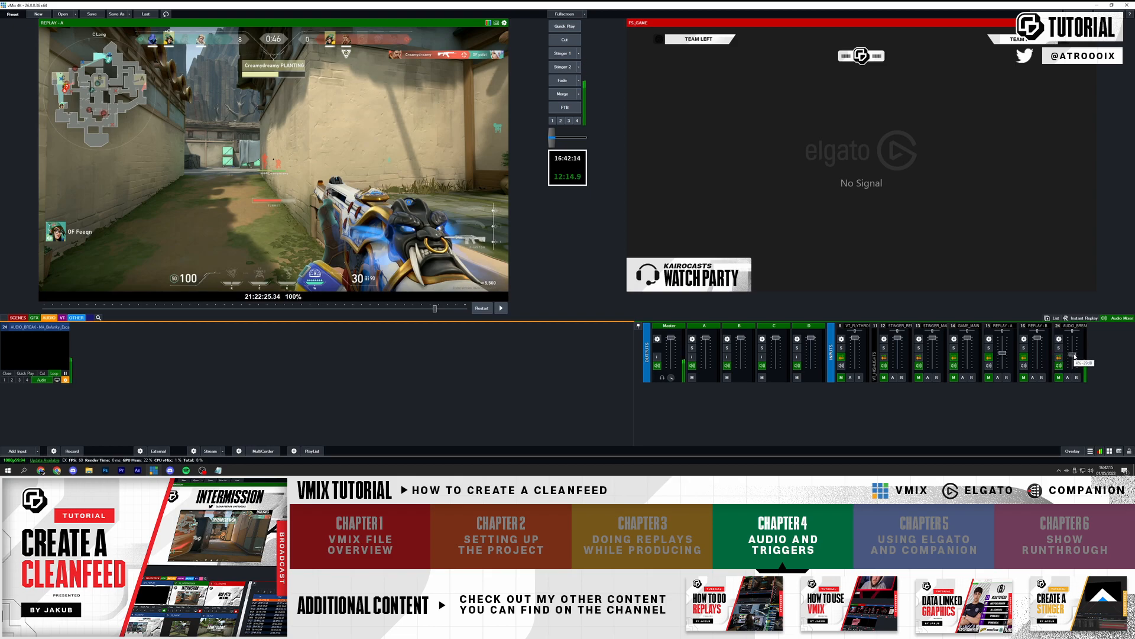
- Play the other tracks of the AUDIO_BREAK list one after another and return to the audio mixer
{"action": "left_click", "coordinate": [1056, 318]}
{"action": "left_click", "coordinate": [684, 344]}
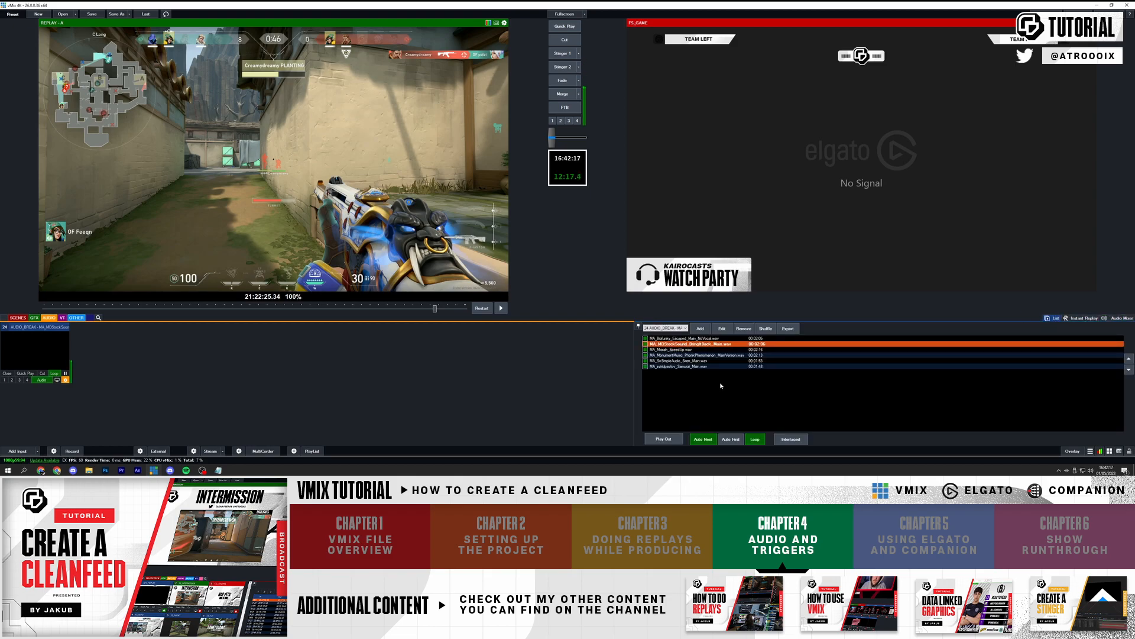
{"action": "left_click", "coordinate": [671, 350]}
{"action": "left_click", "coordinate": [682, 356]}
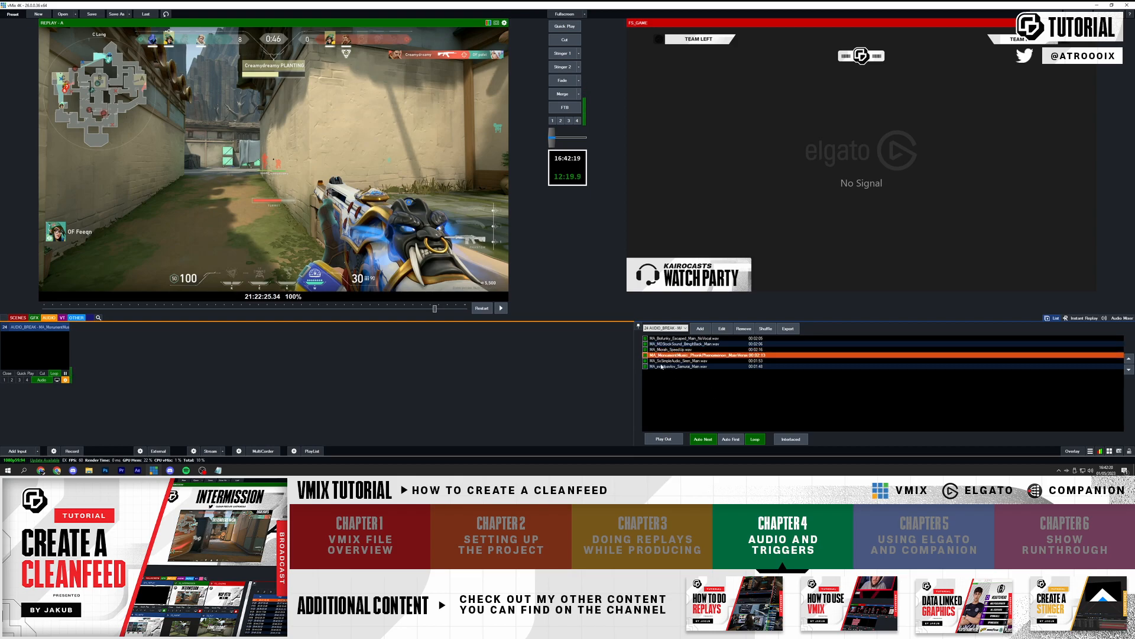
{"action": "left_click", "coordinate": [674, 360]}
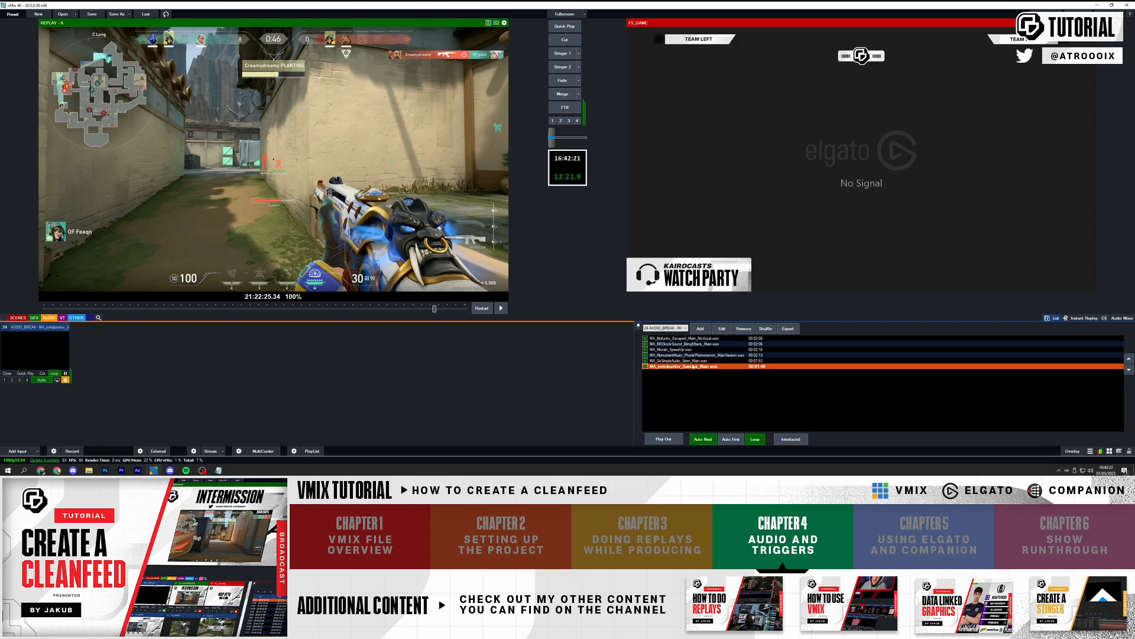
{"action": "left_click", "coordinate": [1122, 318]}
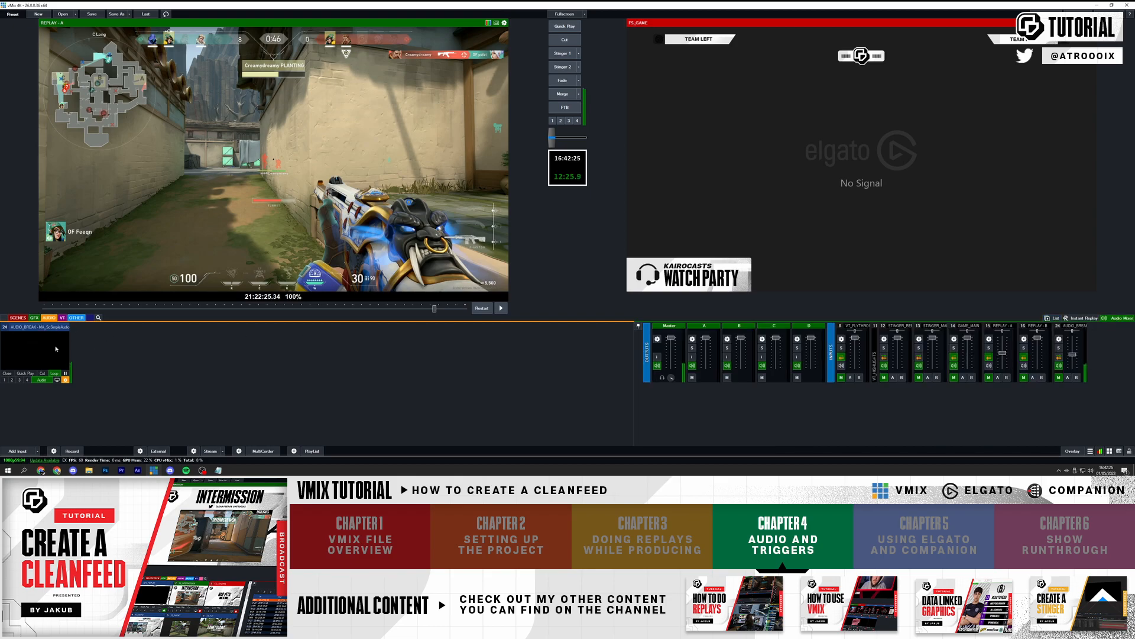
- Check the planned audio names in Notepad and the tracks in the break folder
{"action": "left_click", "coordinate": [89, 470]}
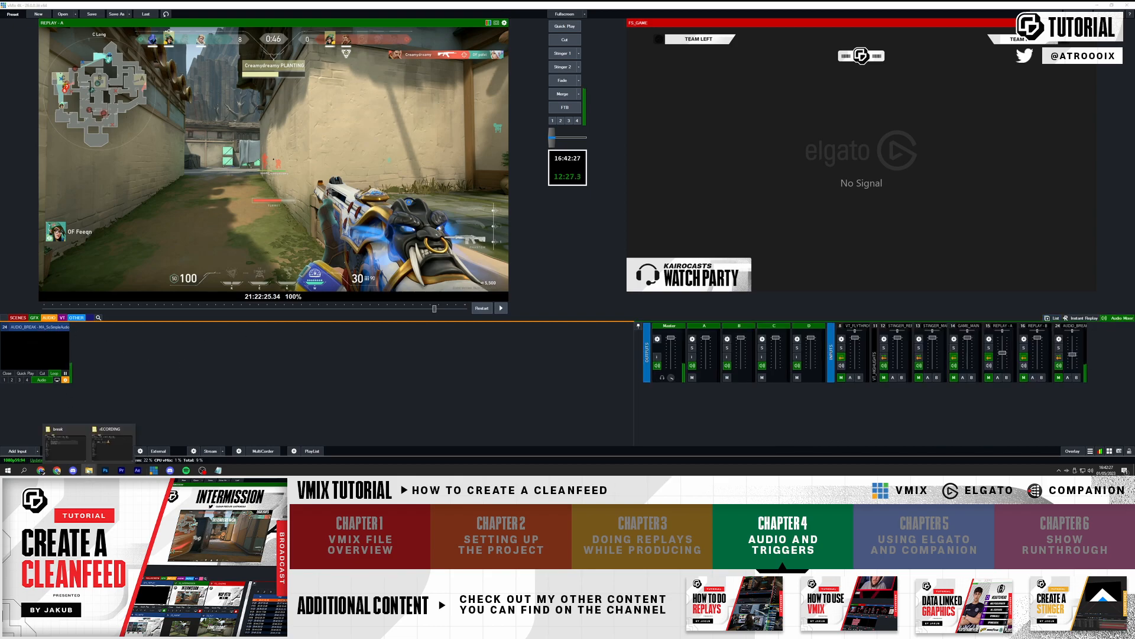
{"action": "left_click", "coordinate": [83, 443]}
{"action": "left_click", "coordinate": [220, 472]}
{"action": "left_click", "coordinate": [892, 104]}
{"action": "left_click_drag", "start_coordinate": [874, 127], "coordinate": [871, 120]}
{"action": "left_click", "coordinate": [675, 202]}
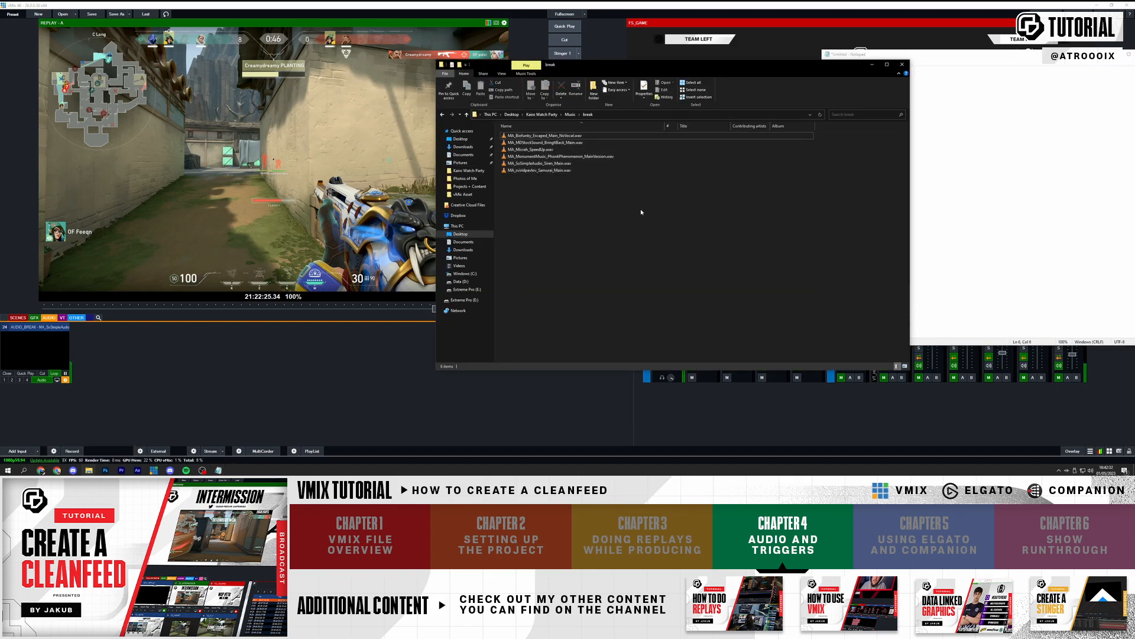
{"action": "left_click", "coordinate": [1047, 330]}
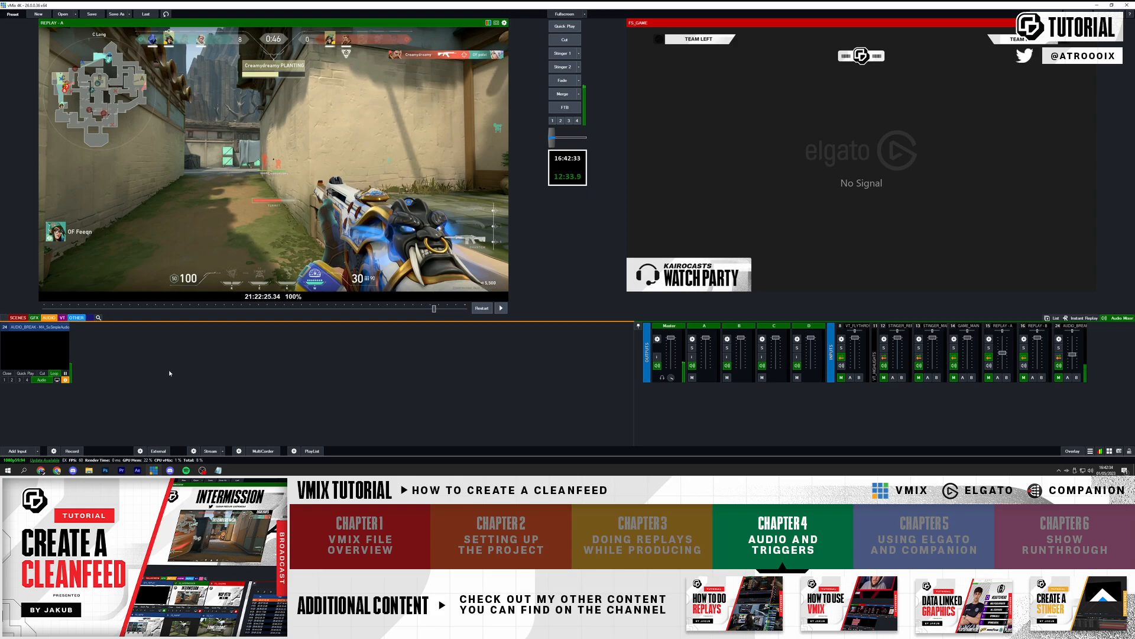
- Pause AUDIO_BREAK, bring up the Music folder and close the spare recording folder window
{"action": "left_click", "coordinate": [66, 373]}
{"action": "left_click", "coordinate": [89, 470]}
{"action": "left_click", "coordinate": [70, 444]}
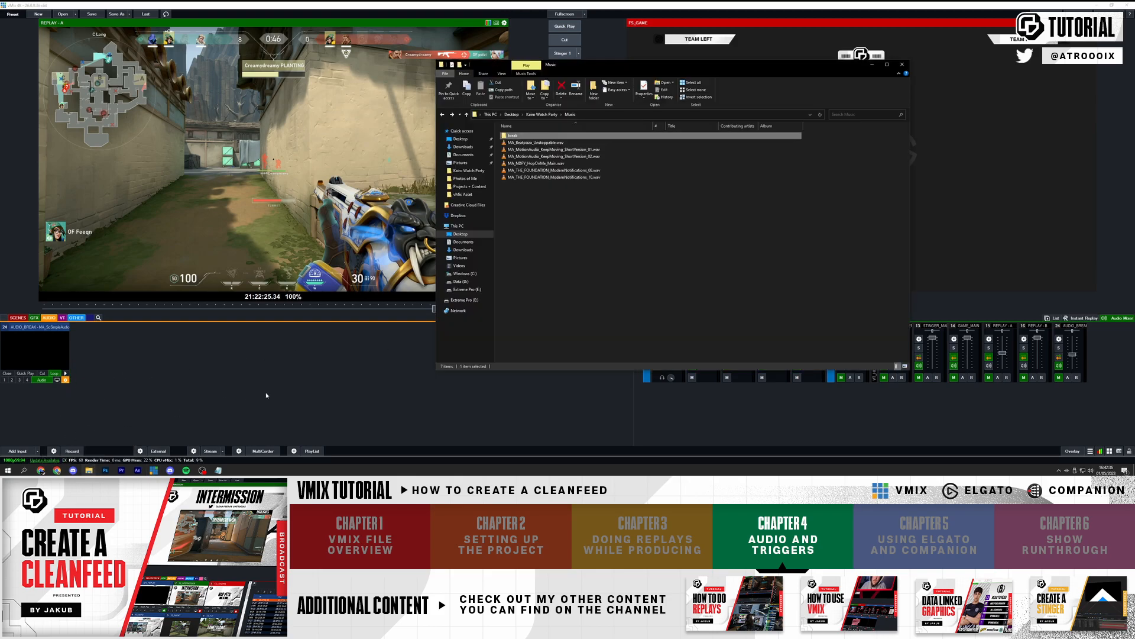
{"action": "right_click", "coordinate": [89, 470]}
{"action": "left_click", "coordinate": [203, 378]}
{"action": "right_click", "coordinate": [88, 470]}
{"action": "left_click", "coordinate": [88, 470]}
{"action": "left_click", "coordinate": [130, 430]}
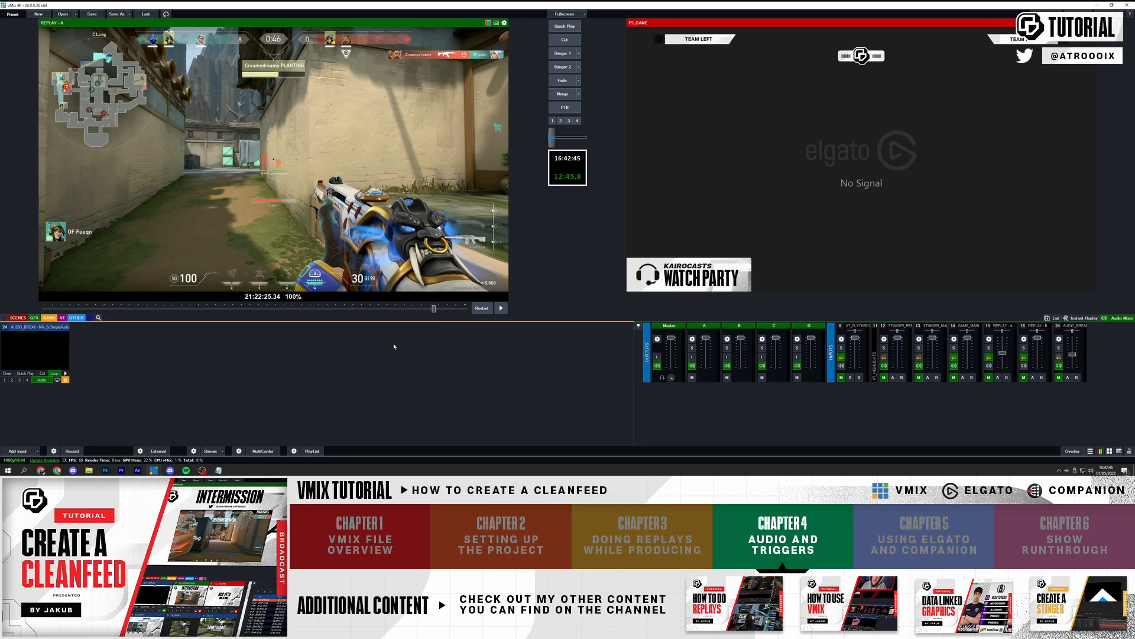
- Preview MA_Beatpizza_Unstoppable.wav from the Music folder in VLC and close the player
{"action": "left_click", "coordinate": [89, 470]}
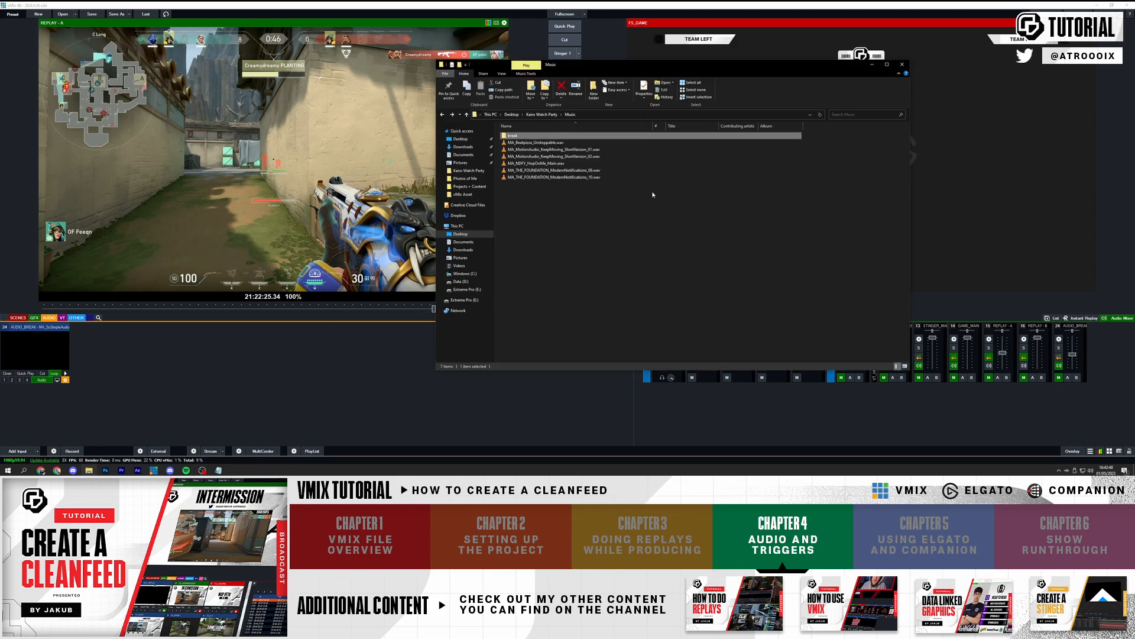
{"action": "left_click", "coordinate": [533, 144]}
{"action": "key", "text": "Return"}
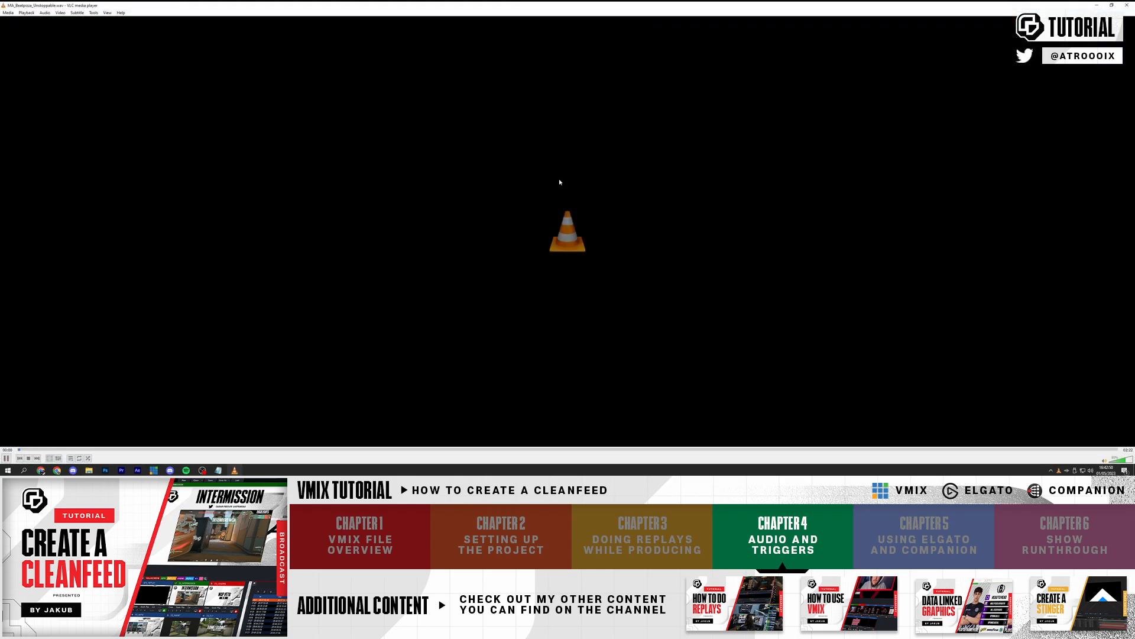
{"action": "left_click_drag", "start_coordinate": [488, 5], "coordinate": [537, 14]}
{"action": "left_click_drag", "start_coordinate": [58, 9], "coordinate": [332, 64]}
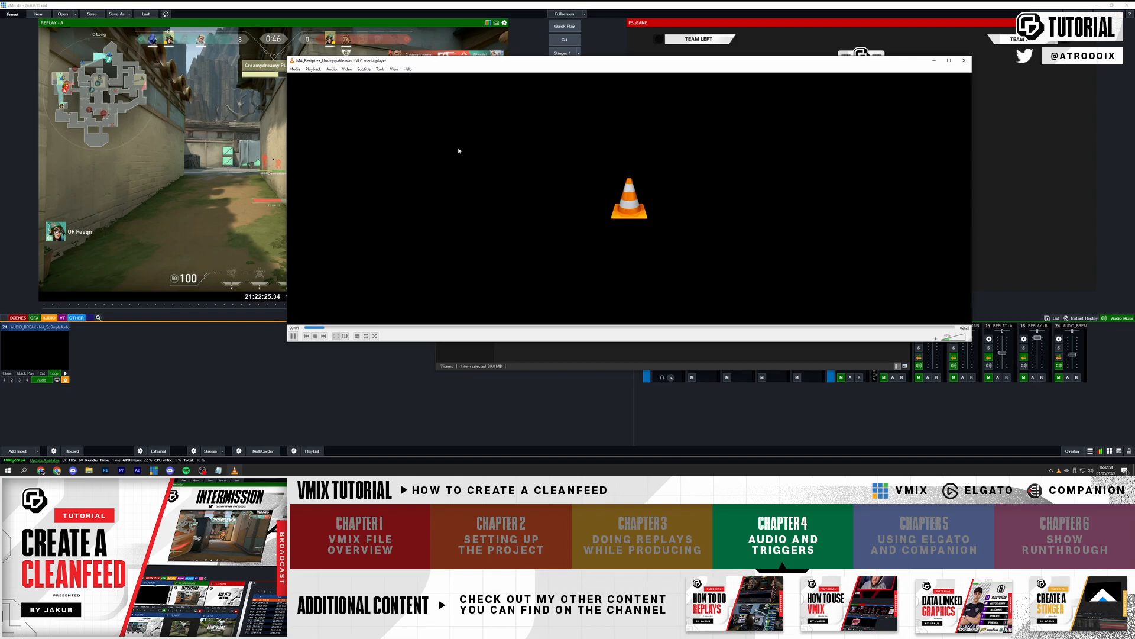
{"action": "left_click", "coordinate": [964, 61]}
- Add the Unstoppable track to the orange audio category as an input named AUDIO_VETO
{"action": "left_click_drag", "start_coordinate": [534, 143], "coordinate": [126, 358]}
{"action": "type", "text": "AUDIO_VETO"}
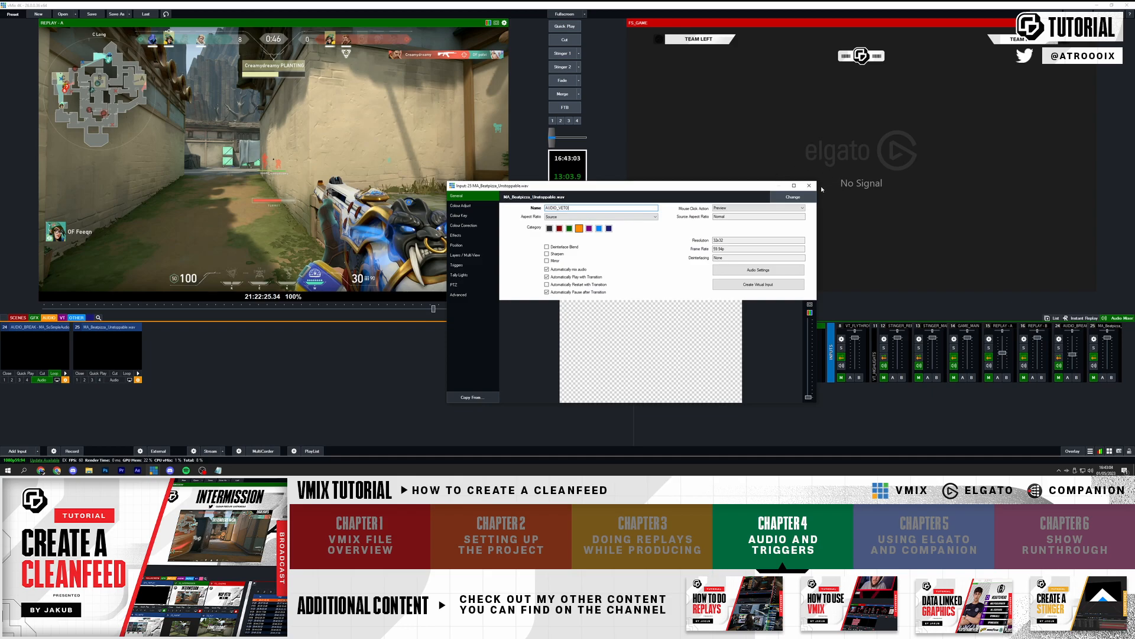
{"action": "left_click", "coordinate": [809, 185]}
- Preview MA_MotionAudio_KeepMoving_ShortVersion_02.wav and add it to the orange category as an input named AUDIO_GAME_30
{"action": "left_click", "coordinate": [88, 471]}
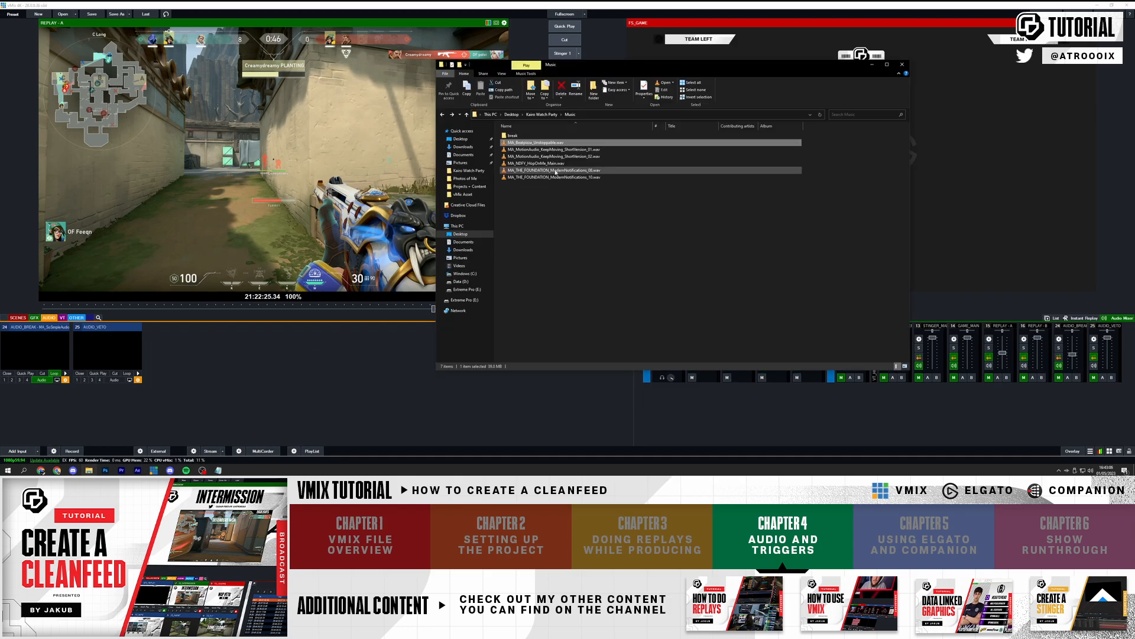
{"action": "double_click", "coordinate": [566, 156]}
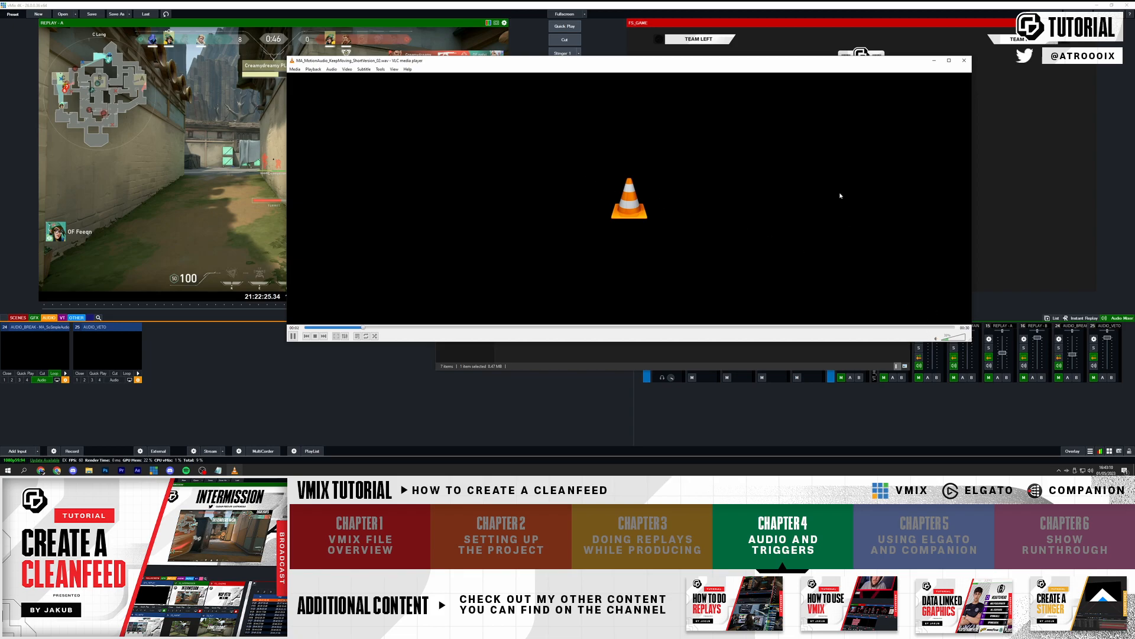
{"action": "left_click", "coordinate": [964, 60]}
{"action": "left_click_drag", "start_coordinate": [517, 156], "coordinate": [216, 385]}
{"action": "left_click", "coordinate": [210, 380]}
{"action": "type", "text": "AUDIO_GAME_30"}
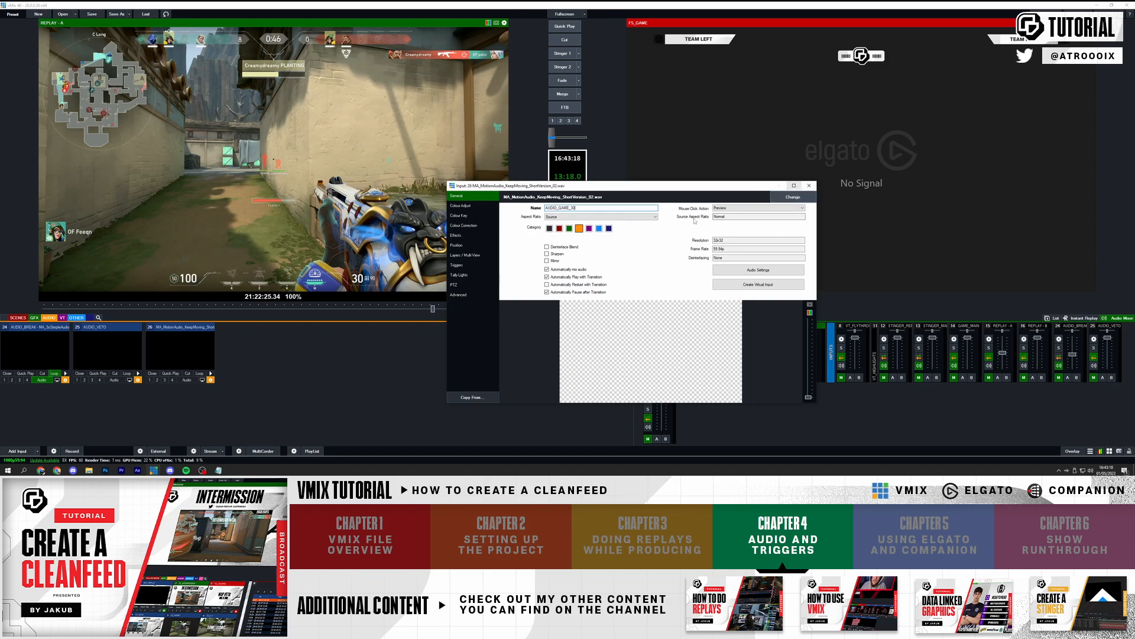
{"action": "left_click", "coordinate": [809, 186]}
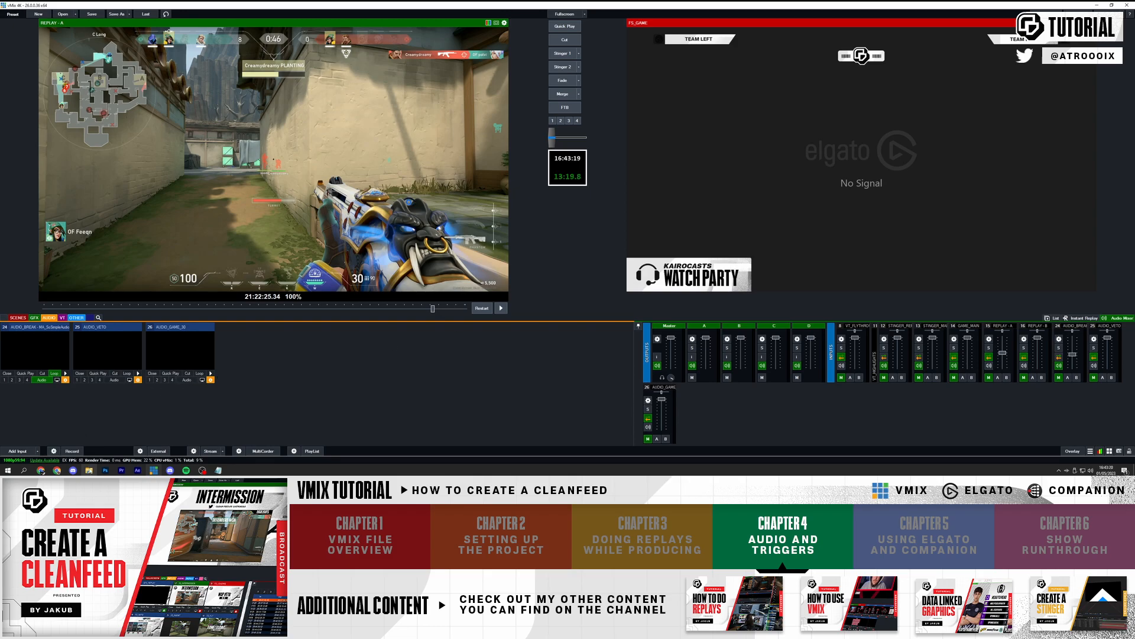
- Preview MA_NDFY_HopOnMe_Main.wav and add it to the orange category as an input named AUDIO_VETO_CTDN
{"action": "left_click", "coordinate": [88, 470]}
{"action": "double_click", "coordinate": [536, 163]}
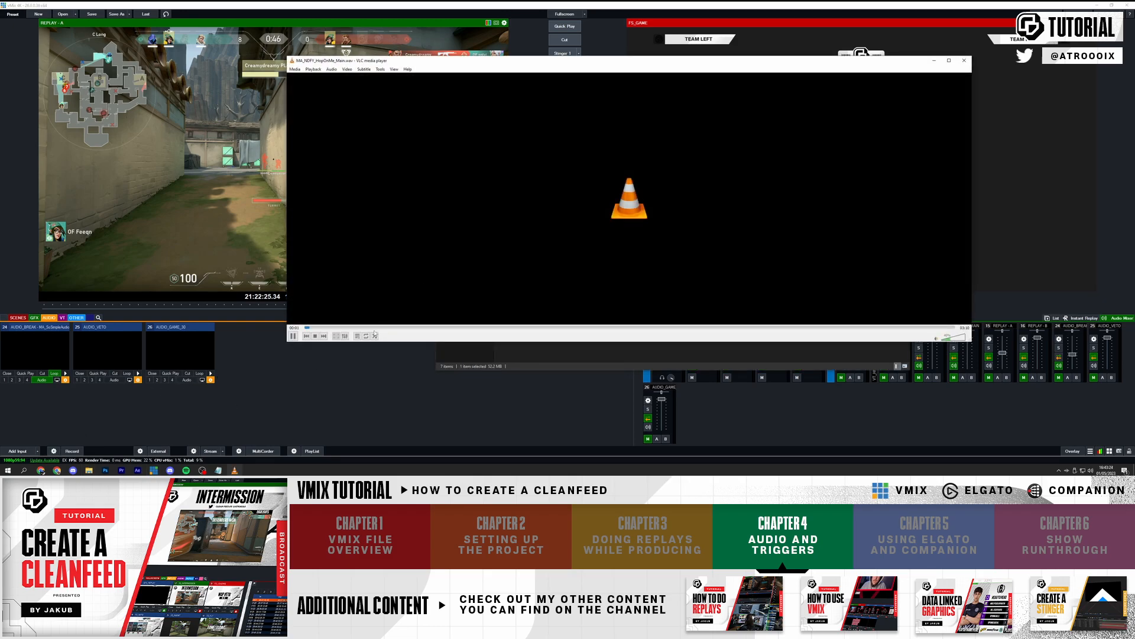
{"action": "left_click", "coordinate": [964, 61]}
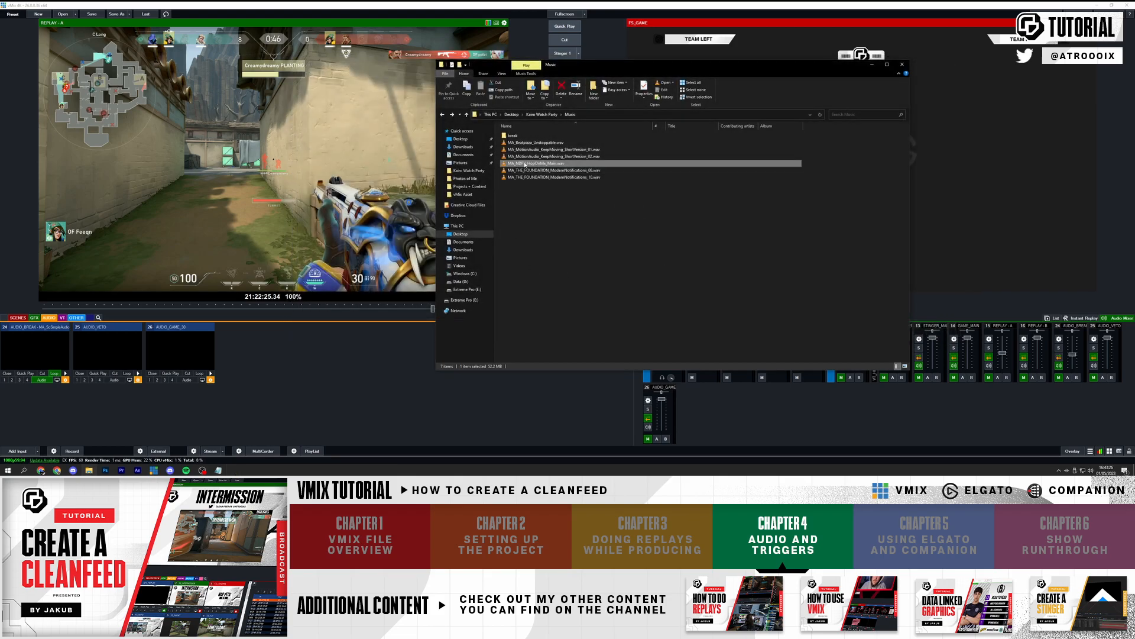
{"action": "left_click_drag", "start_coordinate": [258, 349], "coordinate": [258, 350]}
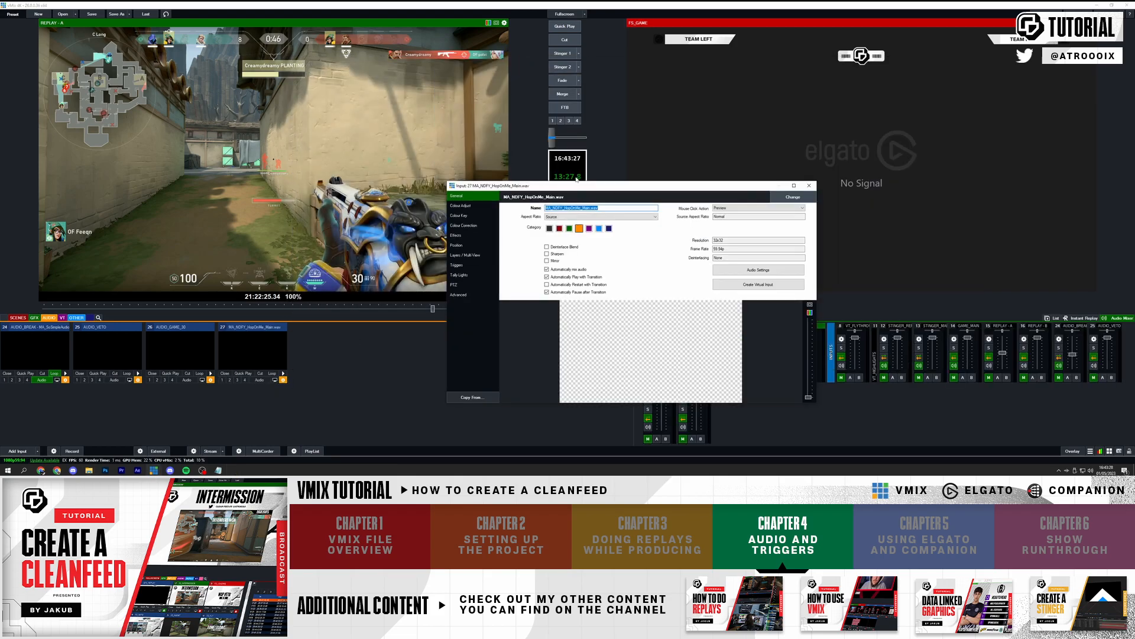
{"action": "type", "text": "AUDIO_VETO_CTDN"}
{"action": "left_click", "coordinate": [809, 185]}
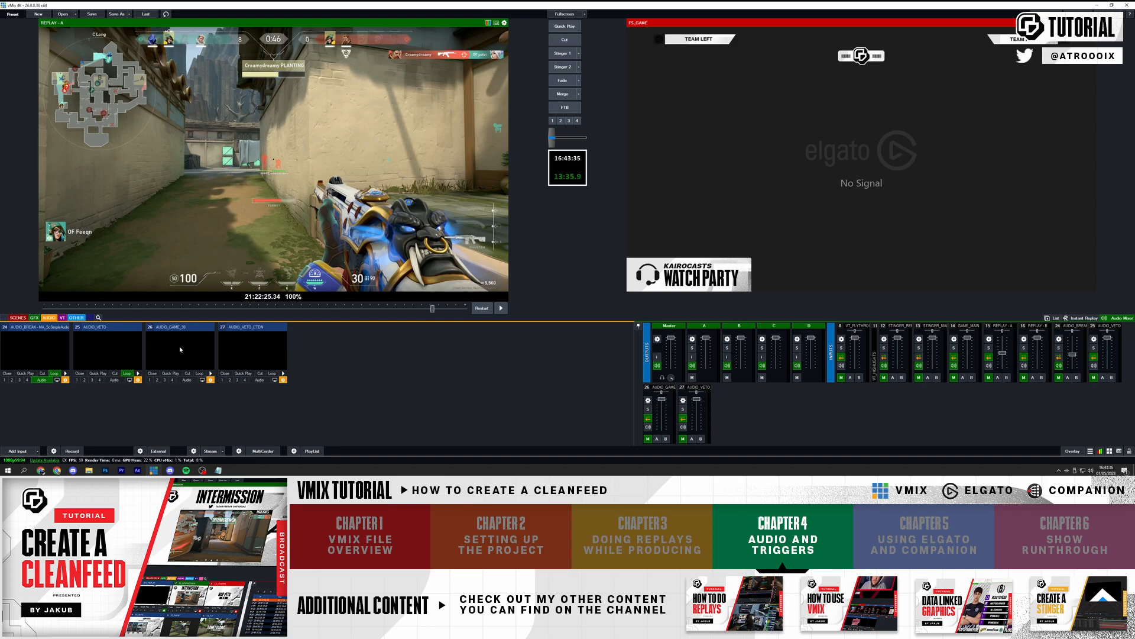
- Loop and play AUDIO_VETO and AUDIO_VETO_CTDN, lower both volumes in the mixer, and pause them
{"action": "left_click", "coordinate": [272, 373]}
{"action": "left_click", "coordinate": [283, 373]}
{"action": "left_click", "coordinate": [138, 374]}
{"action": "left_click_drag", "start_coordinate": [697, 400], "coordinate": [697, 411]}
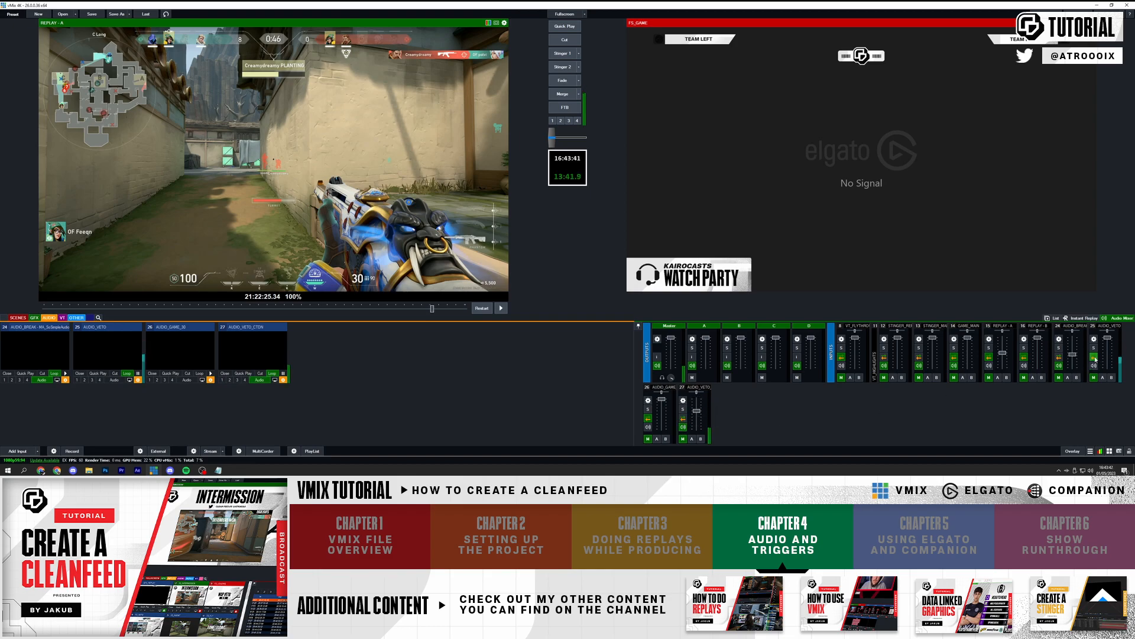
{"action": "left_click_drag", "start_coordinate": [1107, 338], "coordinate": [1108, 350]}
{"action": "left_click", "coordinate": [283, 373]}
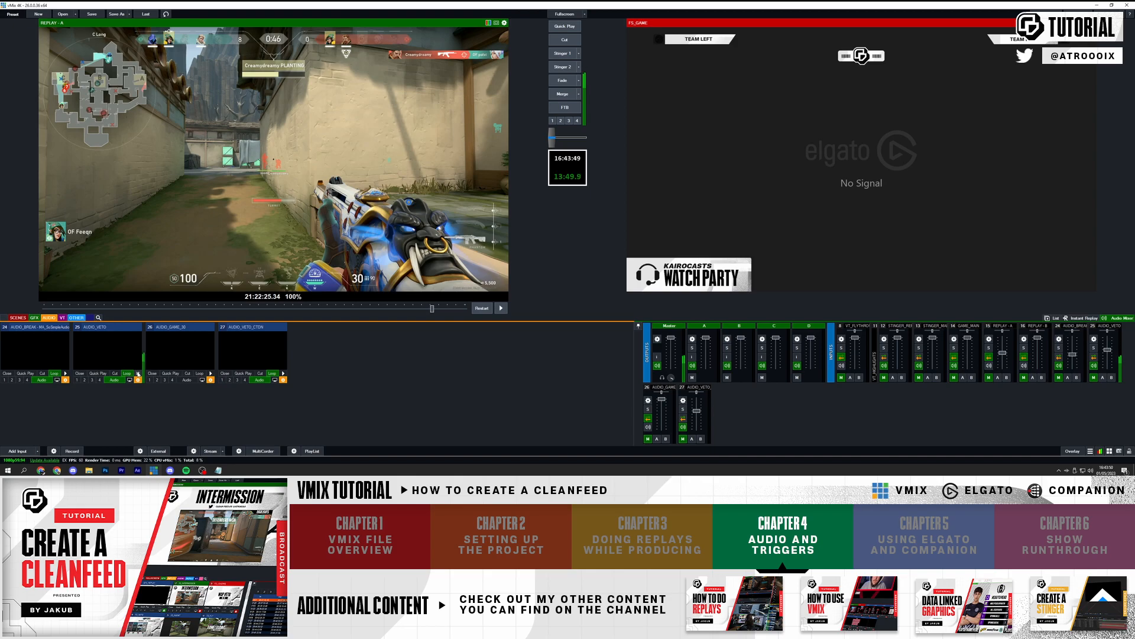
{"action": "left_click_drag", "start_coordinate": [1113, 350], "coordinate": [1109, 356]}
{"action": "left_click", "coordinate": [138, 374]}
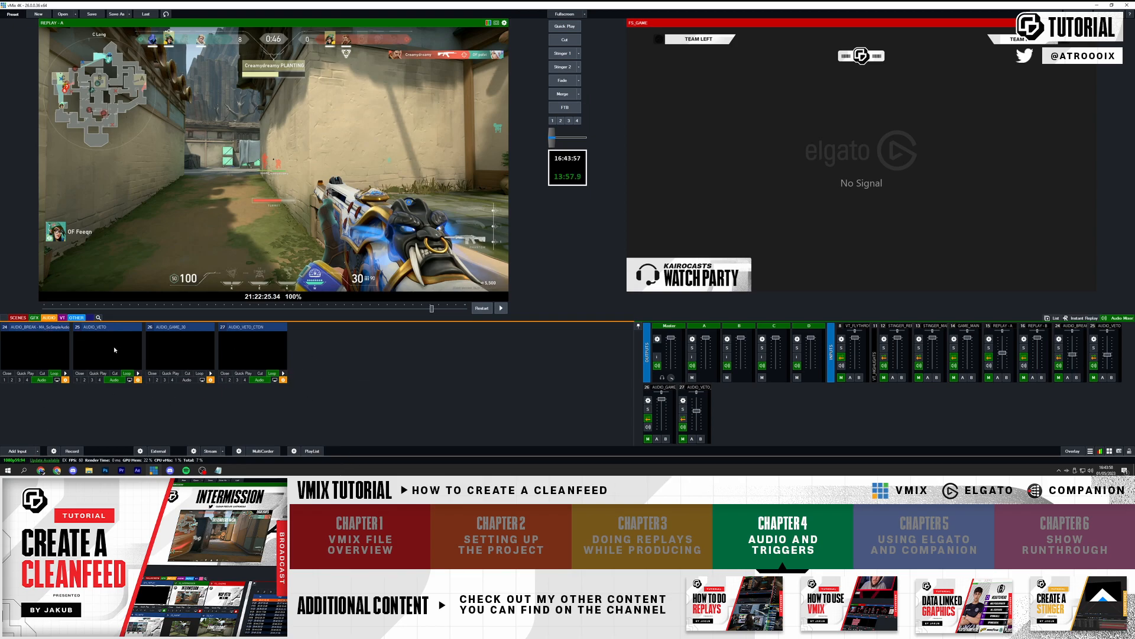
- Delete AUDIO_TRANSITION_30, AUDIO_VETO and AUDIO_CTDN from the Notepad list, leaving only the SFX names
{"action": "left_click", "coordinate": [218, 471]}
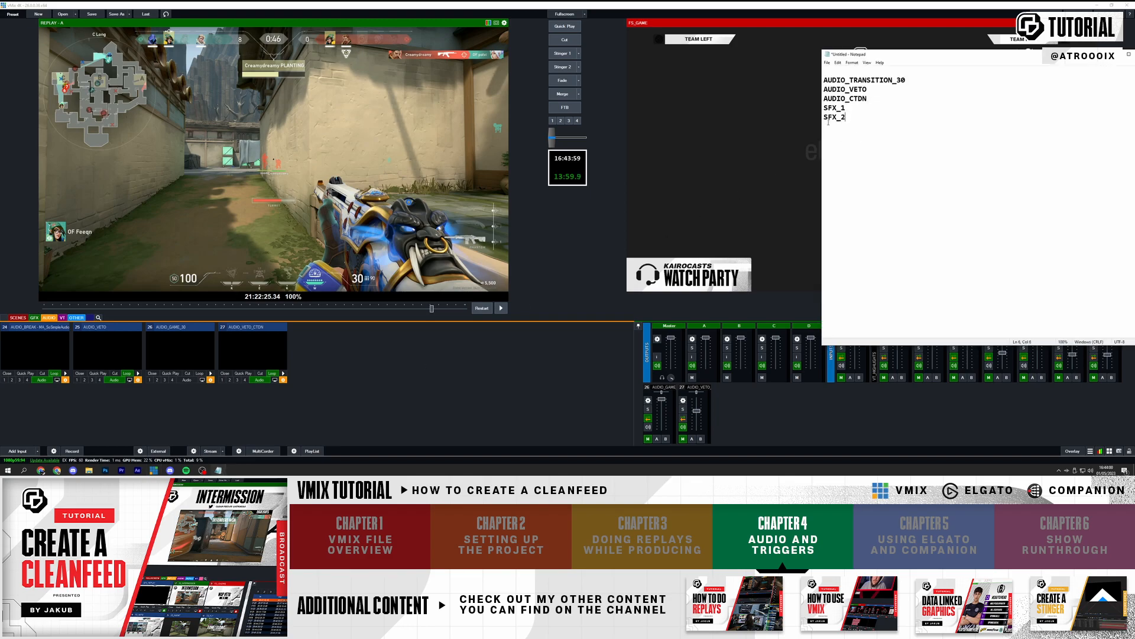
{"action": "left_click_drag", "start_coordinate": [825, 107], "coordinate": [824, 79]}
{"action": "key", "text": "BackSpace"}
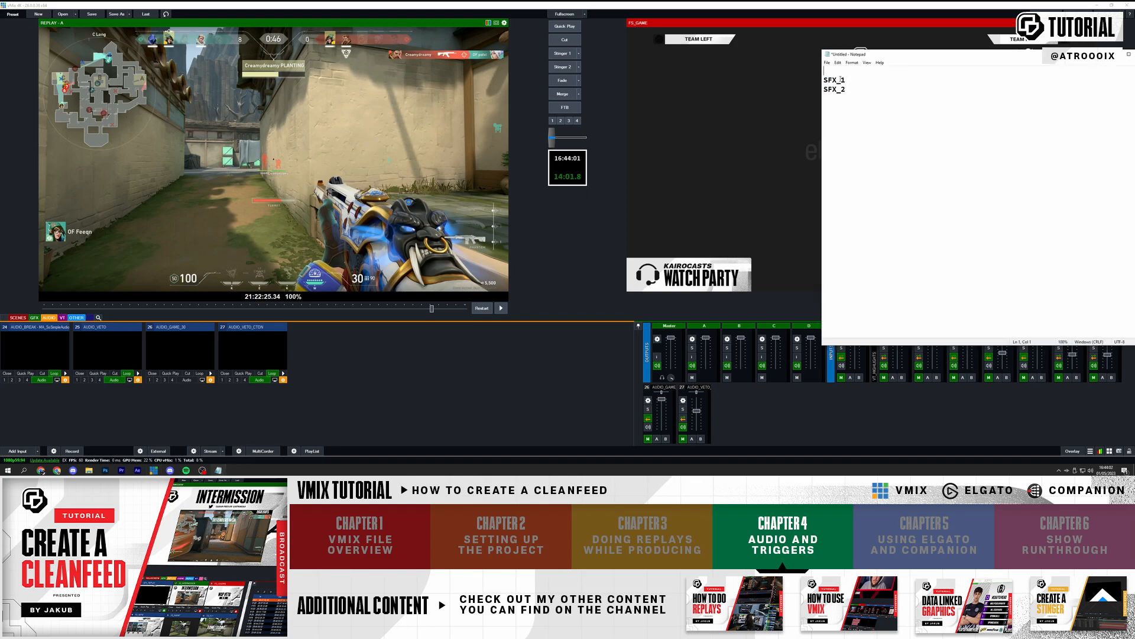
{"action": "key", "text": "BackSpace"}
{"action": "left_click", "coordinate": [160, 421]}
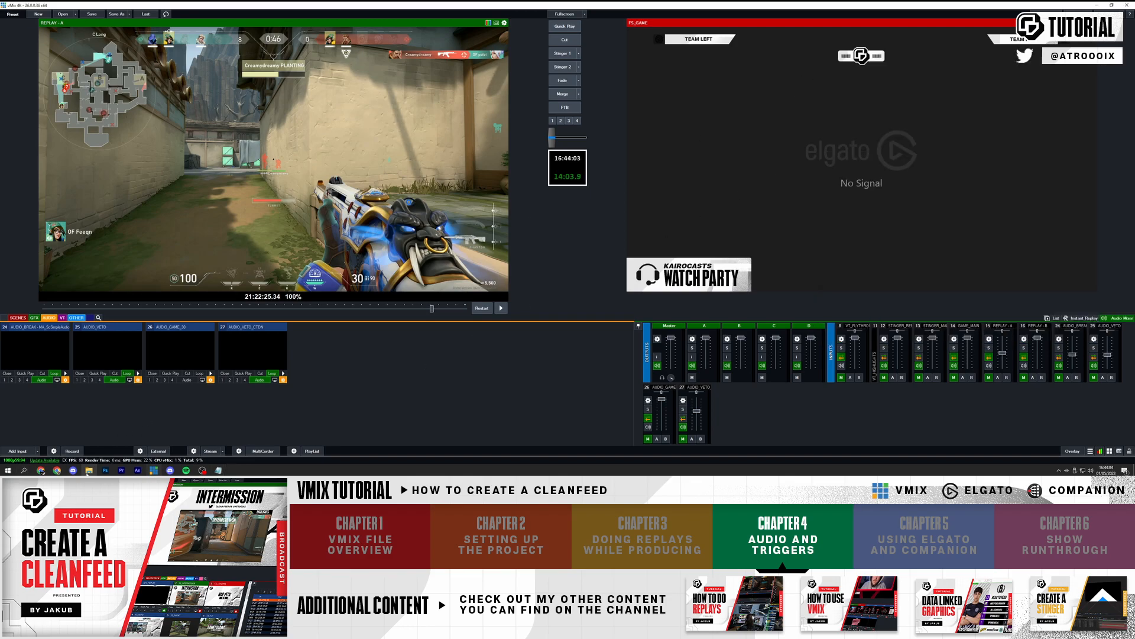
- Switch to the Music folder and preview MA_THE_FOUNDATION_ModernNotifications_08.wav and MA_THE_FOUNDATION_ModernNotifications_10.wav
{"action": "left_click", "coordinate": [89, 470]}
{"action": "left_click", "coordinate": [525, 194]}
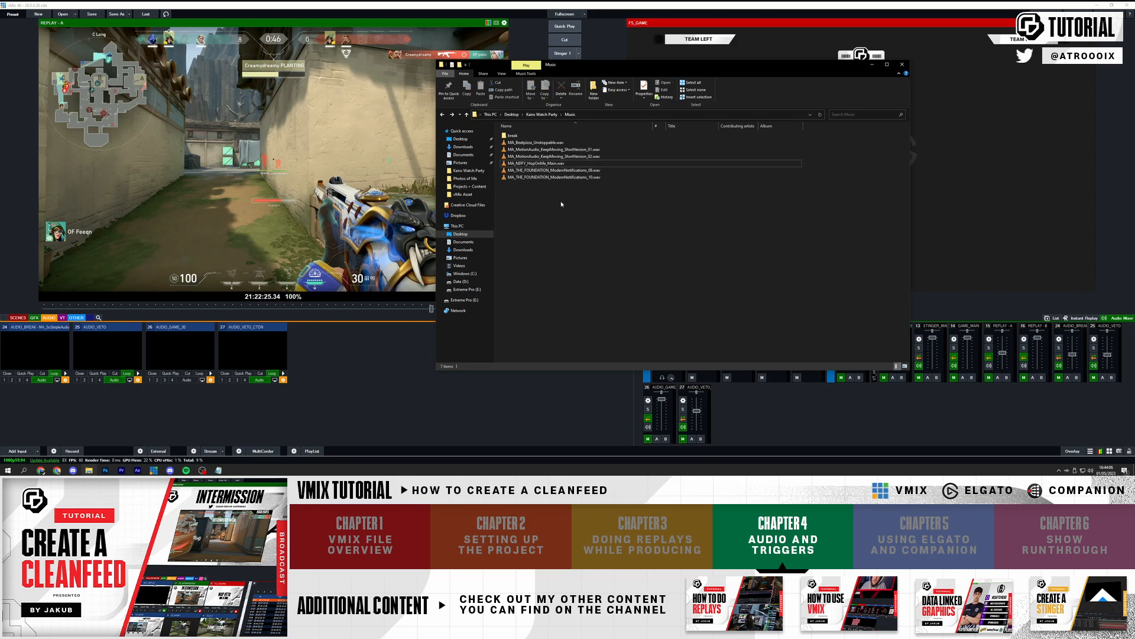
{"action": "key", "text": "alt+Left"}
{"action": "double_click", "coordinate": [660, 155]}
{"action": "double_click", "coordinate": [633, 170]}
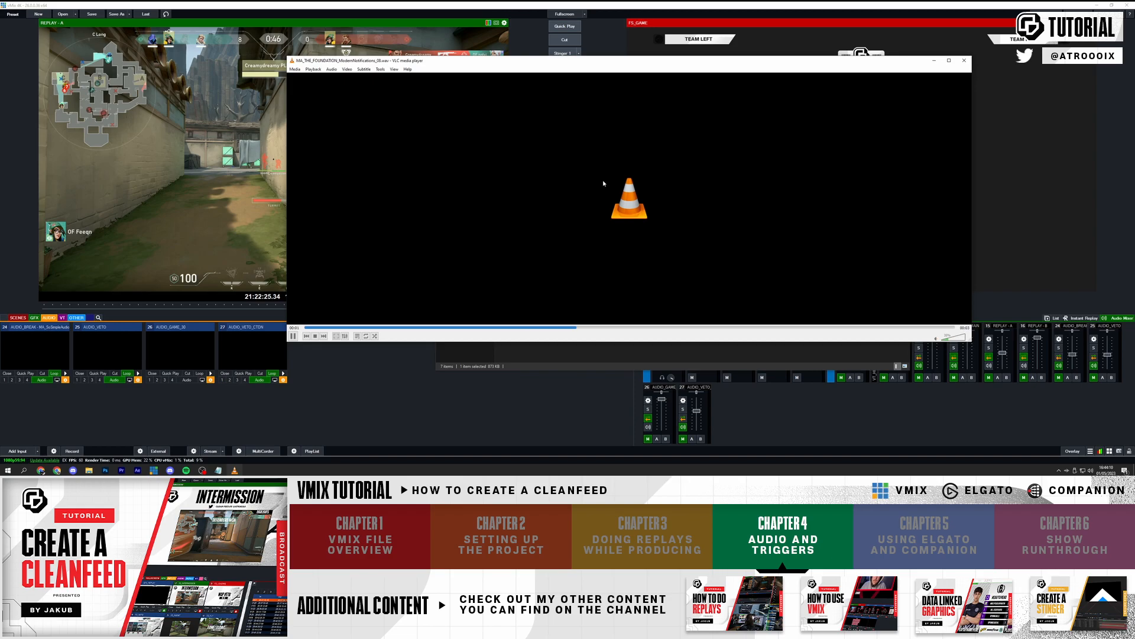
{"action": "left_click", "coordinate": [964, 60]}
{"action": "double_click", "coordinate": [577, 178]}
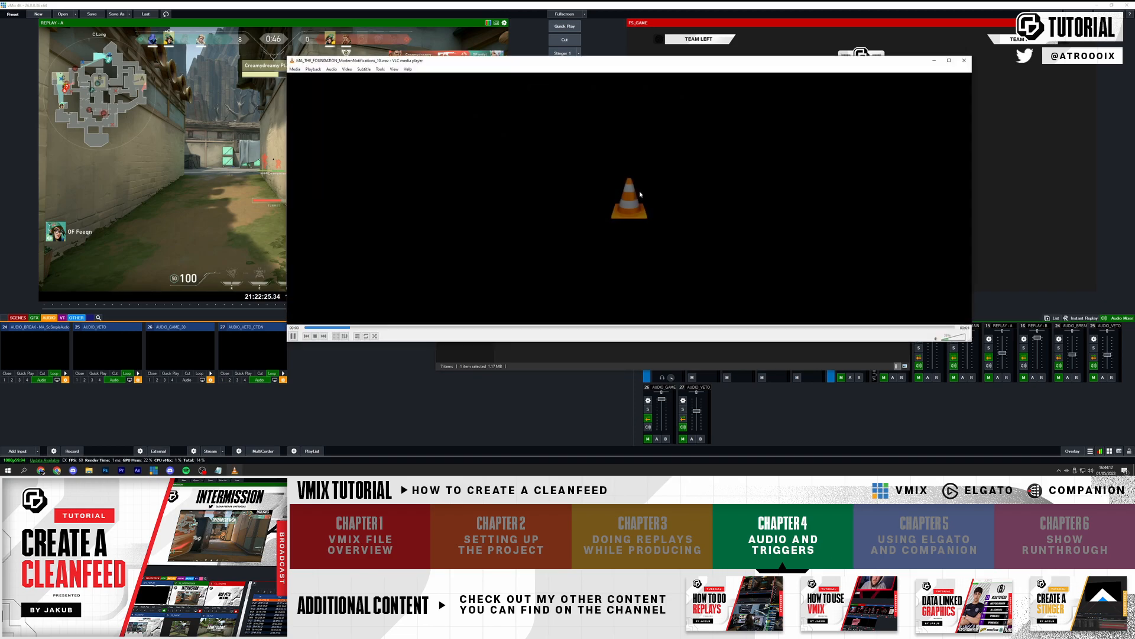
{"action": "left_click", "coordinate": [960, 67]}
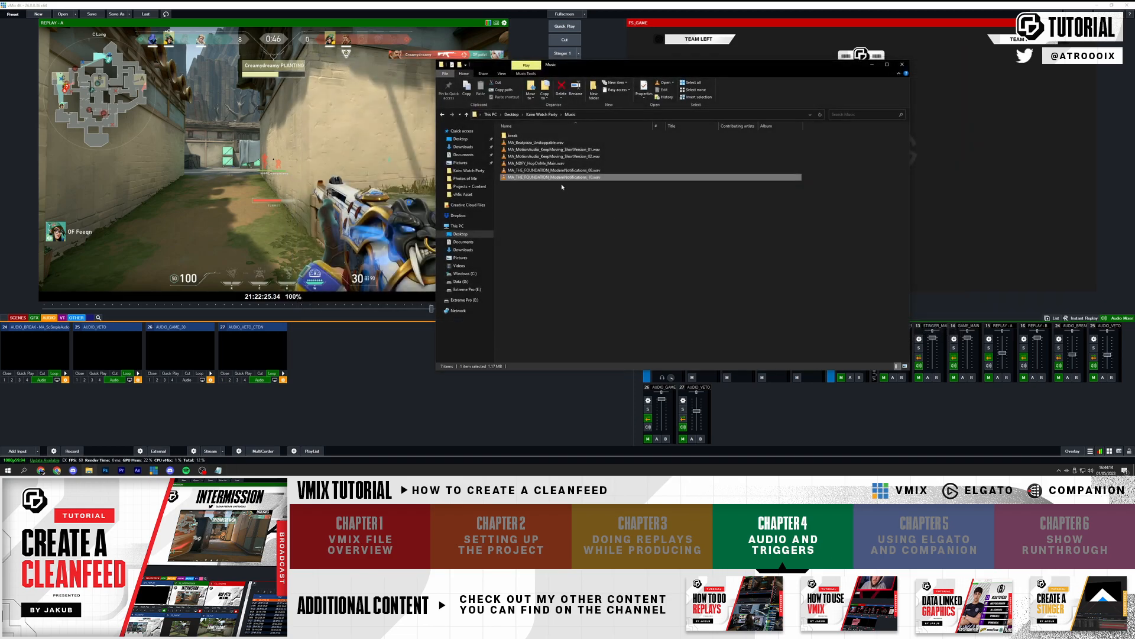
- Add both ModernNotifications WAV files to the orange category in vMix and name the inputs SFX_1 and SFX_2
{"action": "left_click", "coordinate": [565, 171], "text": "ctrl"}
{"action": "left_click_drag", "start_coordinate": [565, 172], "coordinate": [359, 385]}
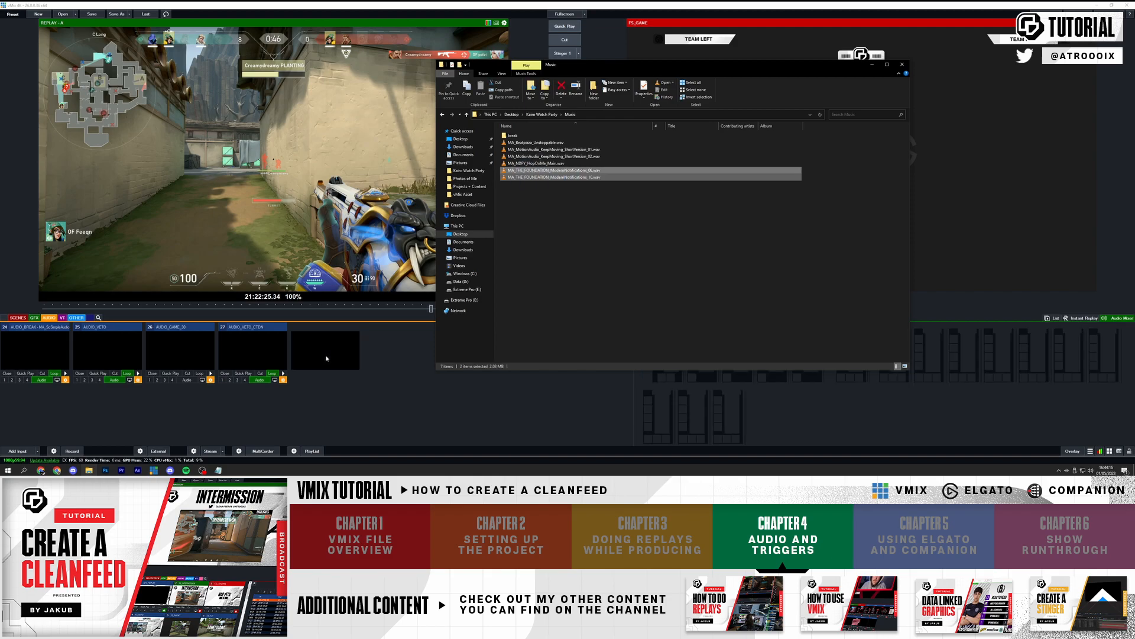
{"action": "left_click", "coordinate": [356, 380]}
{"action": "type", "text": "SFX_1"}
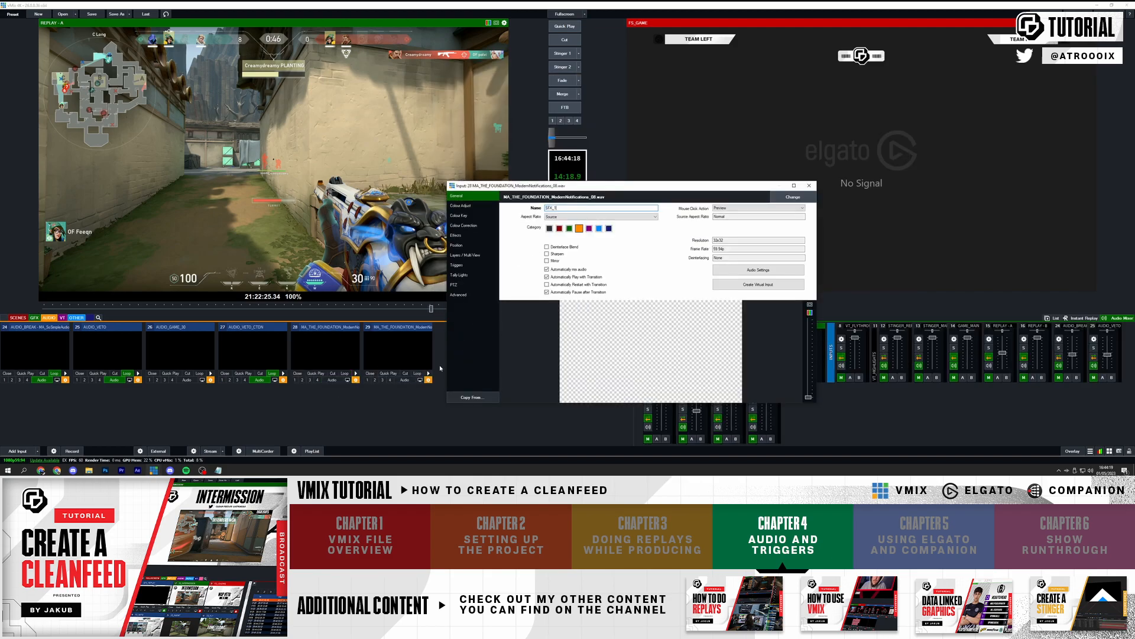
{"action": "key", "text": "Return"}
{"action": "left_click", "coordinate": [428, 379]}
{"action": "type", "text": "SFX_2"}
{"action": "left_click", "coordinate": [809, 185]}
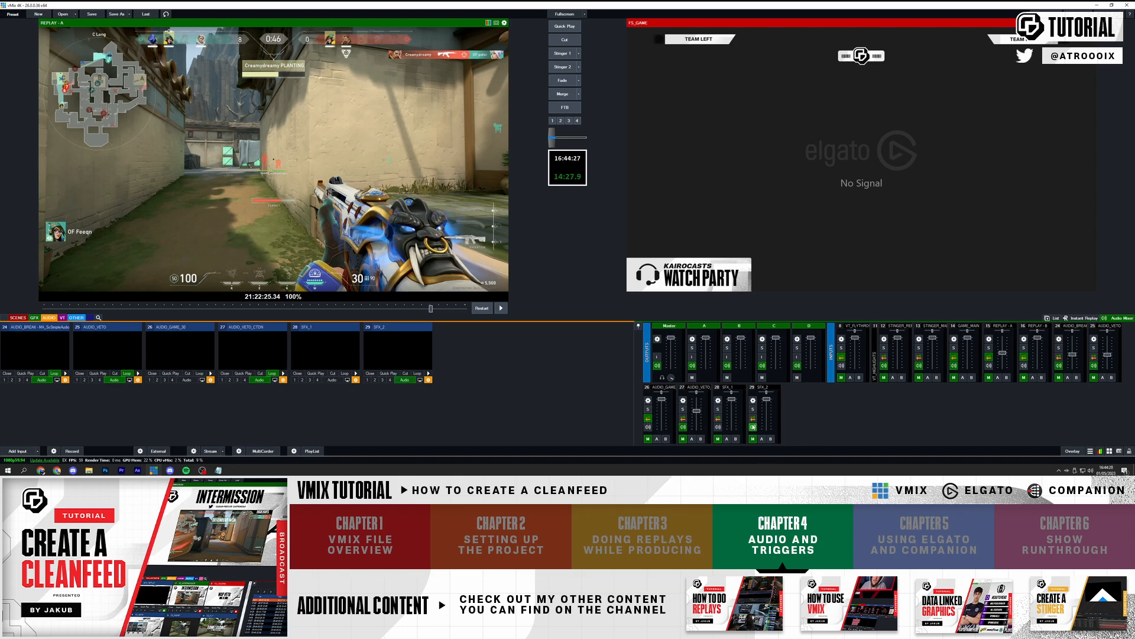
- Lower the SFX_1 and SFX_2 volumes in the mixer while test-playing the sound effects
{"action": "left_click_drag", "start_coordinate": [731, 399], "coordinate": [767, 407]}
{"action": "left_click", "coordinate": [429, 373]}
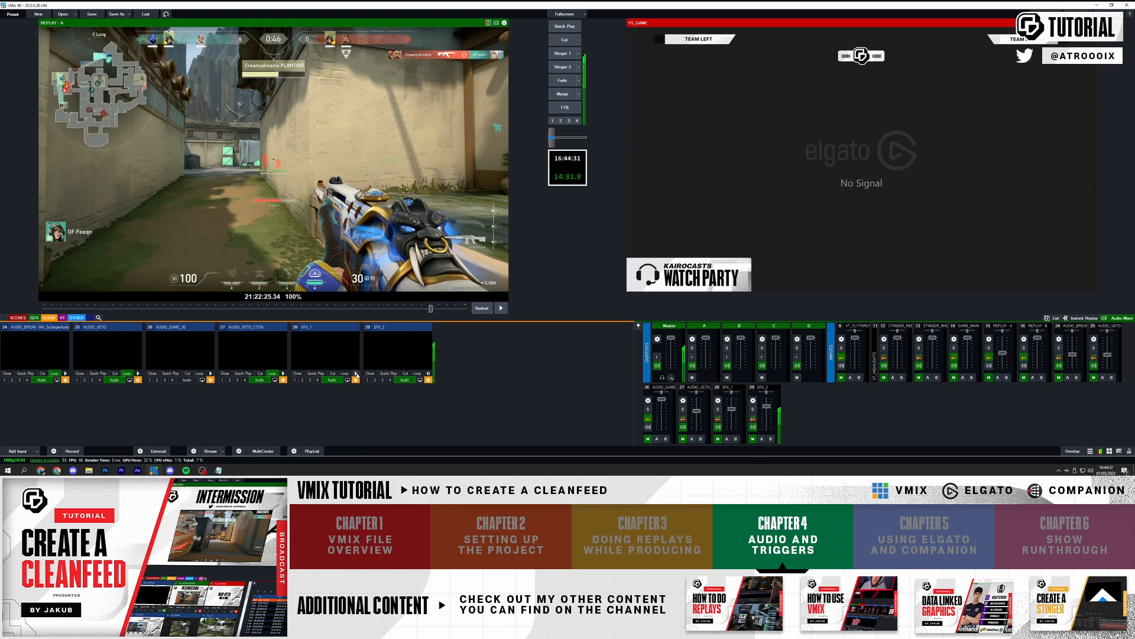
{"action": "left_click_drag", "start_coordinate": [767, 406], "coordinate": [731, 414]}
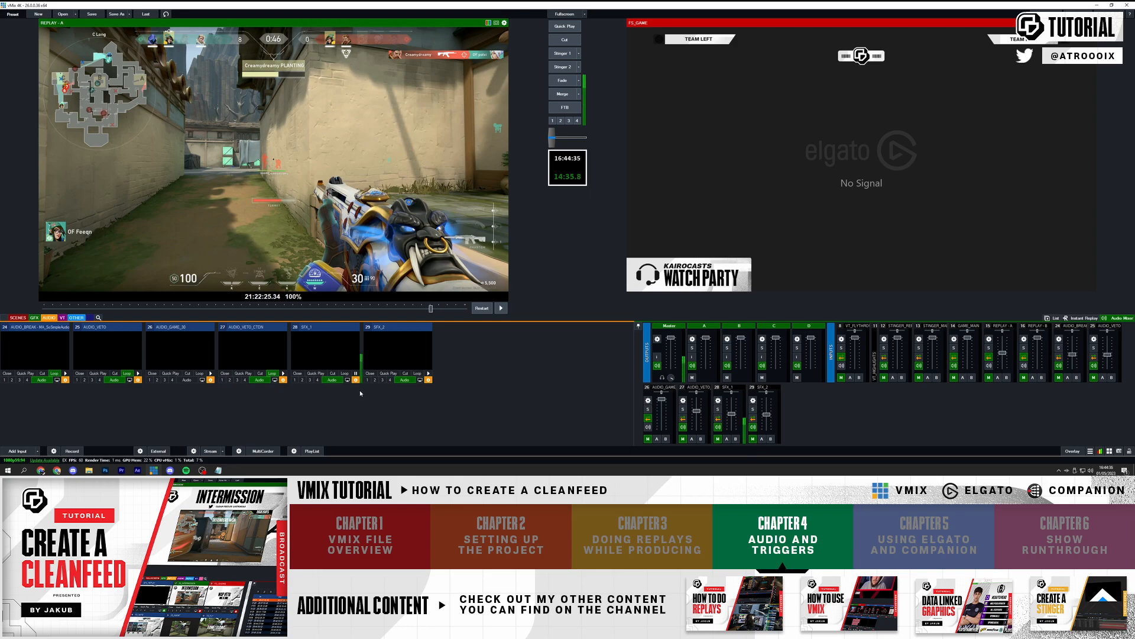
- Test-play AUDIO_VETO_CTDN, AUDIO_GAME_30 and AUDIO_BREAK, lower the AUDIO_GAME_30 volume in the mixer, and leave them paused
{"action": "left_click", "coordinate": [283, 373]}
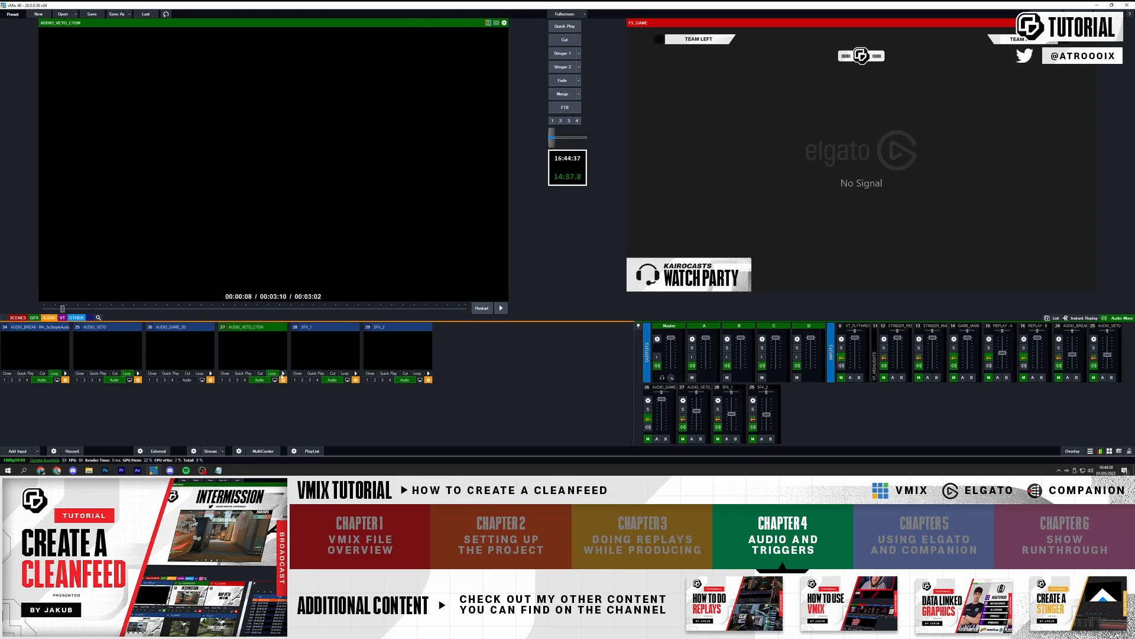
{"action": "left_click", "coordinate": [284, 374]}
{"action": "left_click", "coordinate": [210, 373]}
{"action": "left_click_drag", "start_coordinate": [662, 399], "coordinate": [663, 415]}
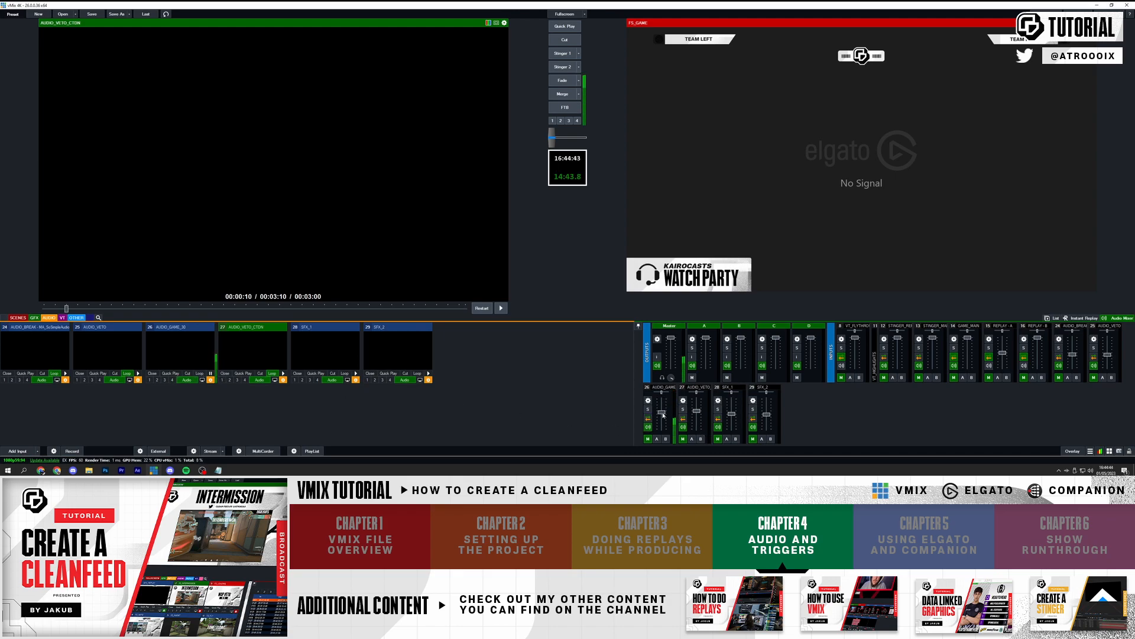
{"action": "left_click", "coordinate": [211, 373]}
{"action": "left_click", "coordinate": [65, 373]}
{"action": "left_click", "coordinate": [65, 374]}
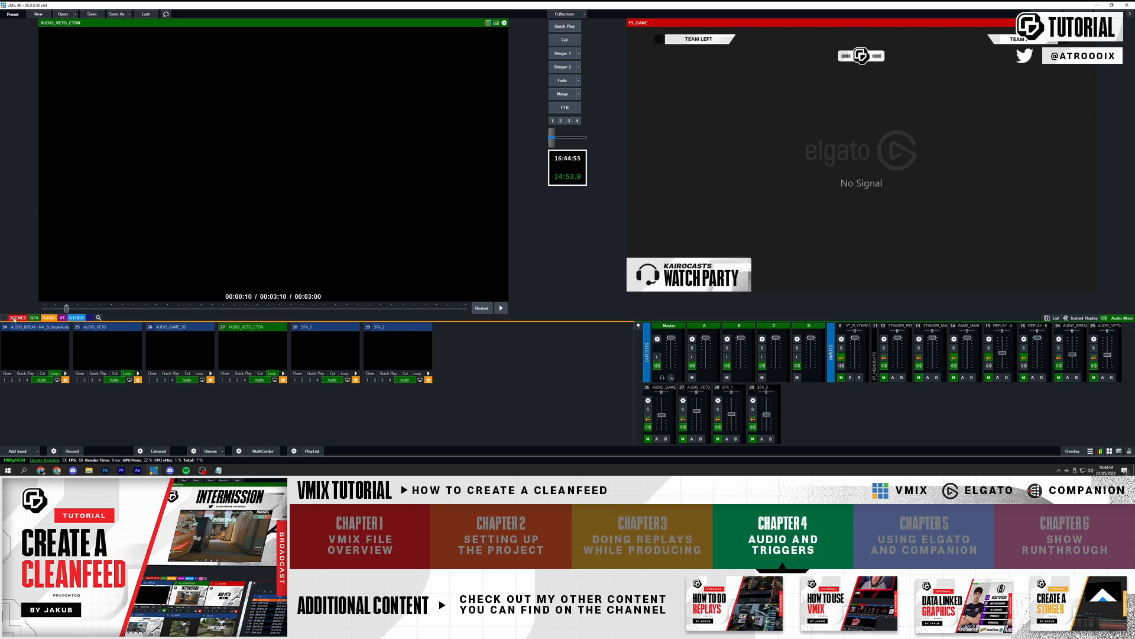
- Preview the FS_INTERMISSION scene, open its trigger settings and set the trigger event to OnTransitionIn
{"action": "left_click", "coordinate": [17, 318]}
{"action": "left_click", "coordinate": [35, 349]}
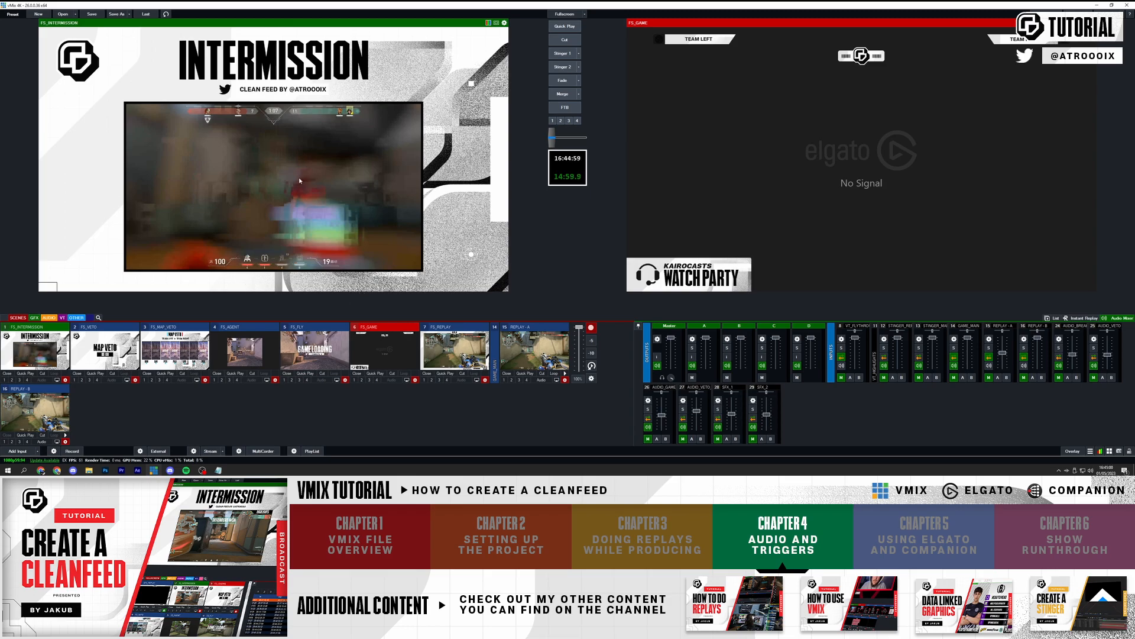
{"action": "left_click", "coordinate": [65, 380]}
{"action": "left_click", "coordinate": [469, 266]}
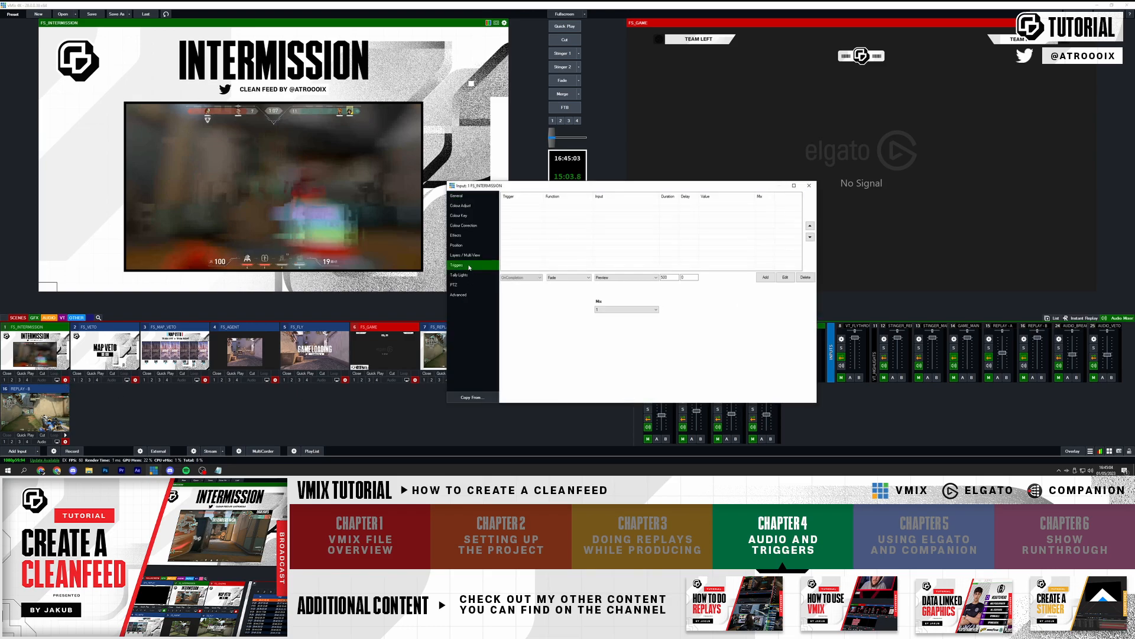
{"action": "left_click", "coordinate": [516, 277]}
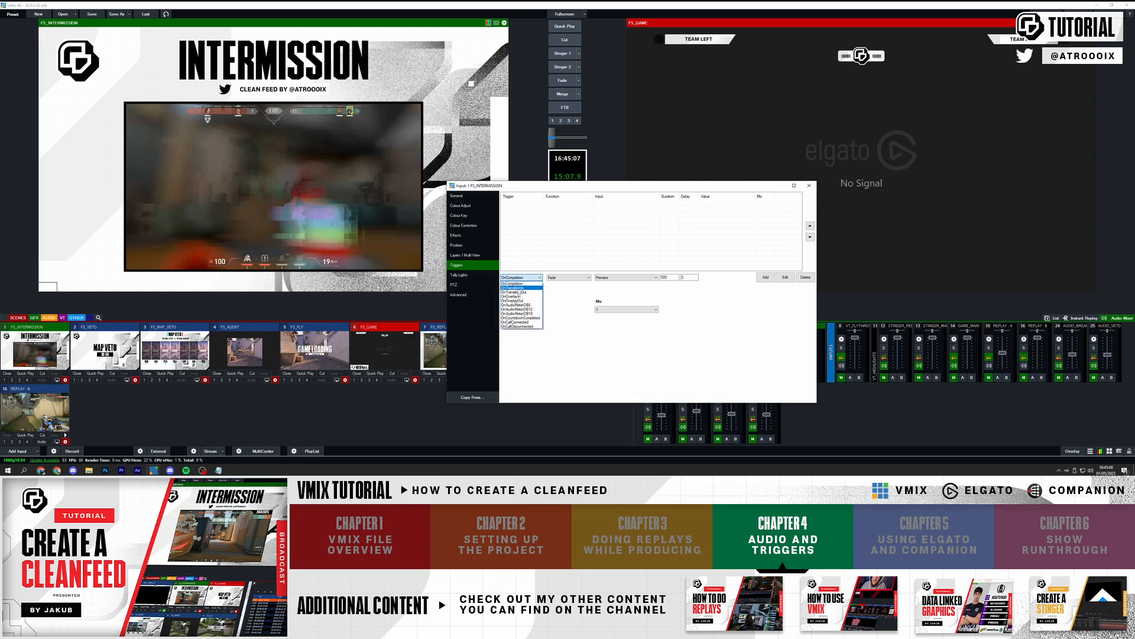
{"action": "left_click", "coordinate": [514, 288]}
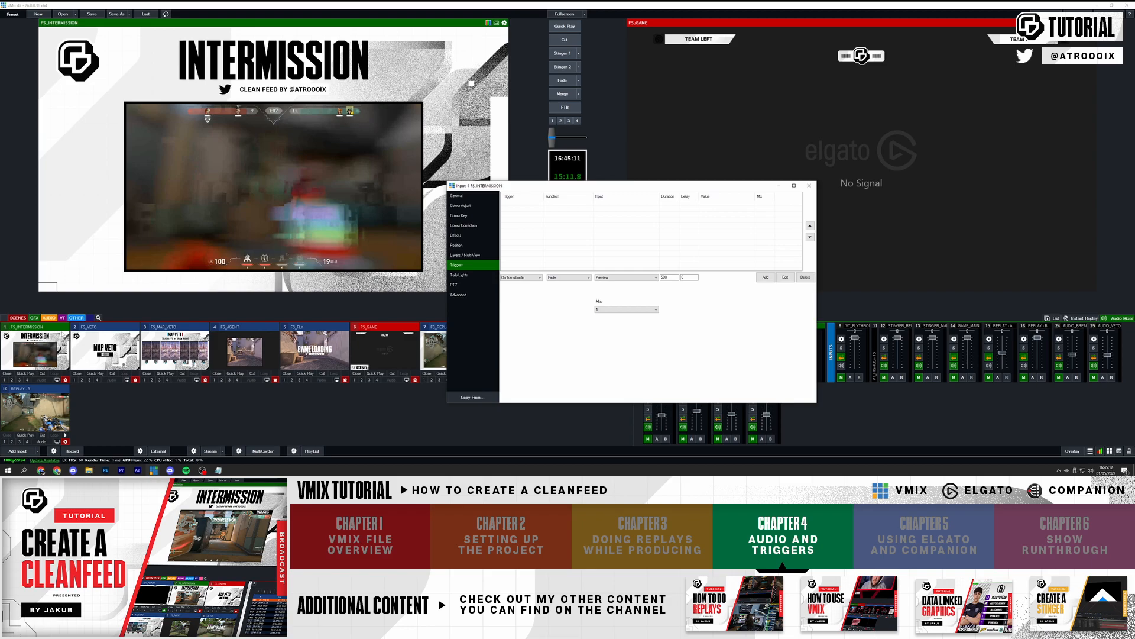
- Search all functions for "setv" and choose SetVolumeFade as the trigger's function
{"action": "left_click", "coordinate": [569, 278]}
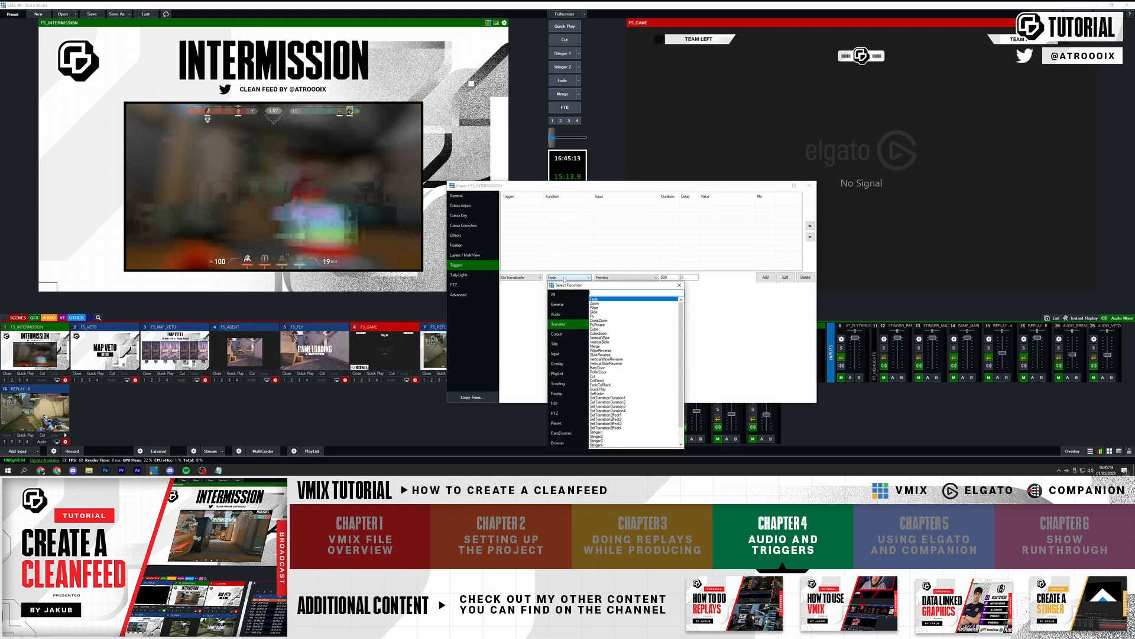
{"action": "left_click", "coordinate": [679, 286]}
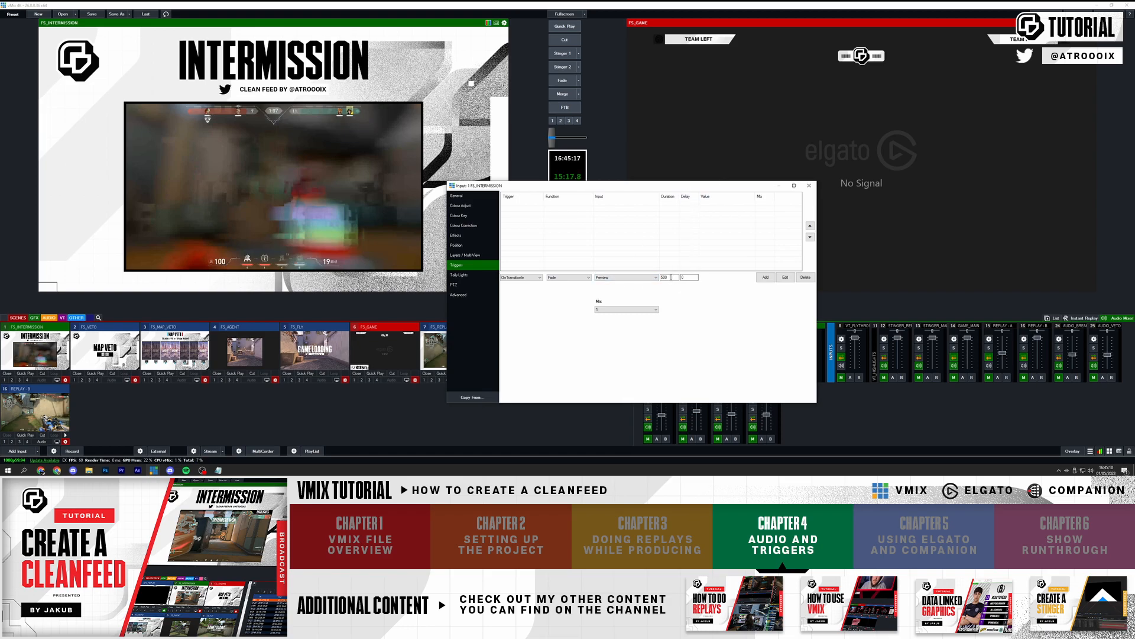
{"action": "left_click", "coordinate": [557, 278]}
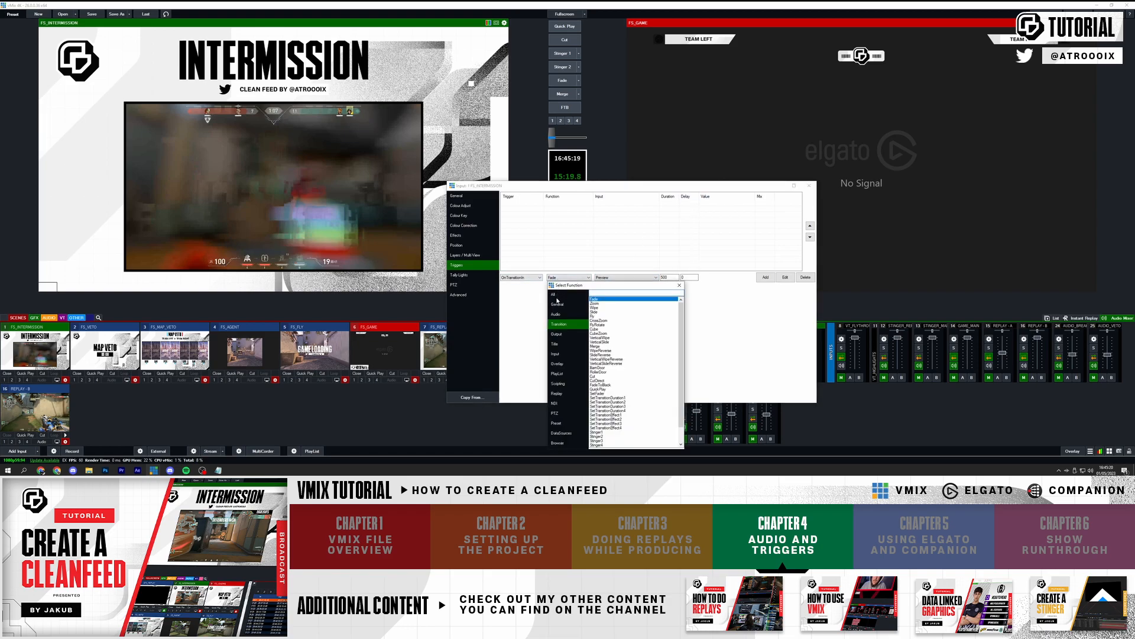
{"action": "left_click", "coordinate": [555, 295]}
{"action": "left_click", "coordinate": [607, 292]}
{"action": "type", "text": "setv"}
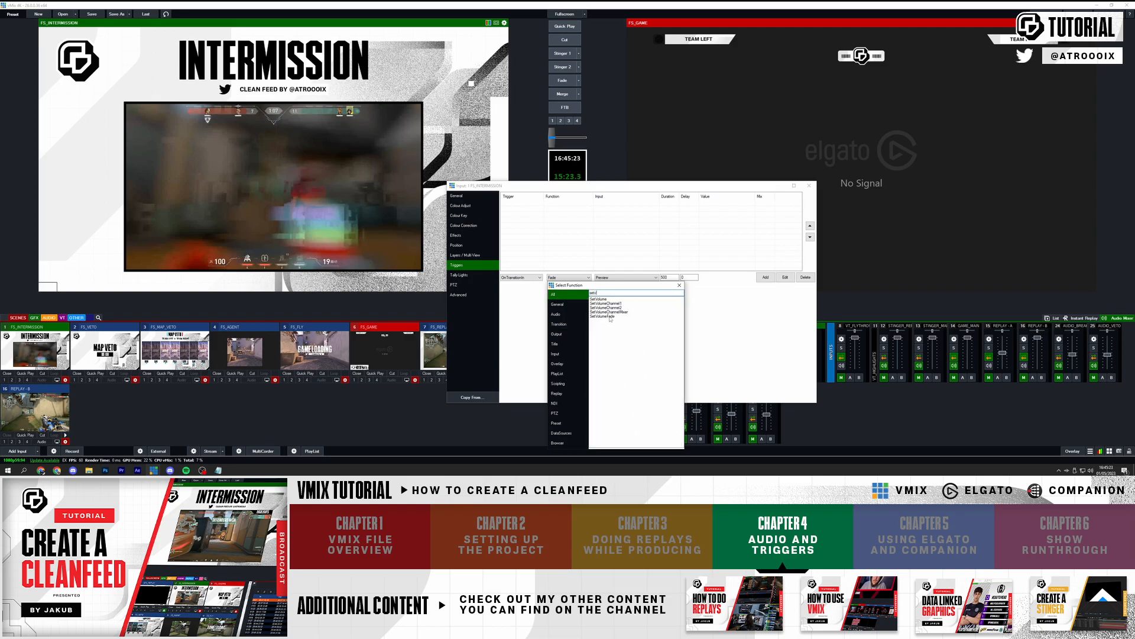
{"action": "double_click", "coordinate": [609, 316]}
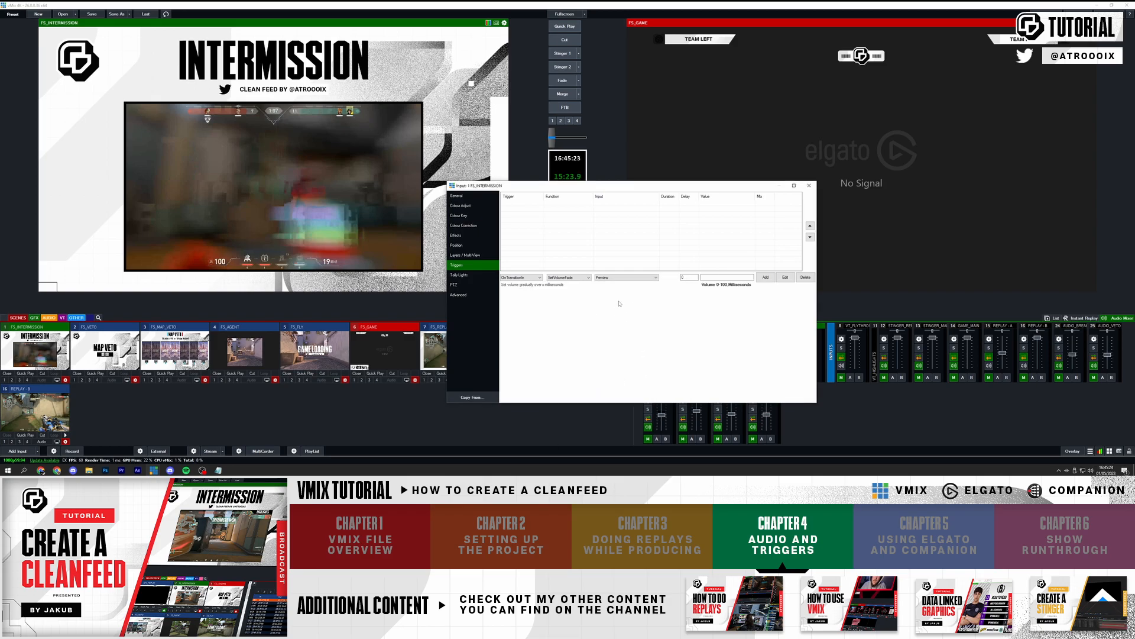
- Target the AUDIO_BREAK input with the value 50,1500 and add the trigger to FS_INTERMISSION
{"action": "left_click", "coordinate": [625, 278]}
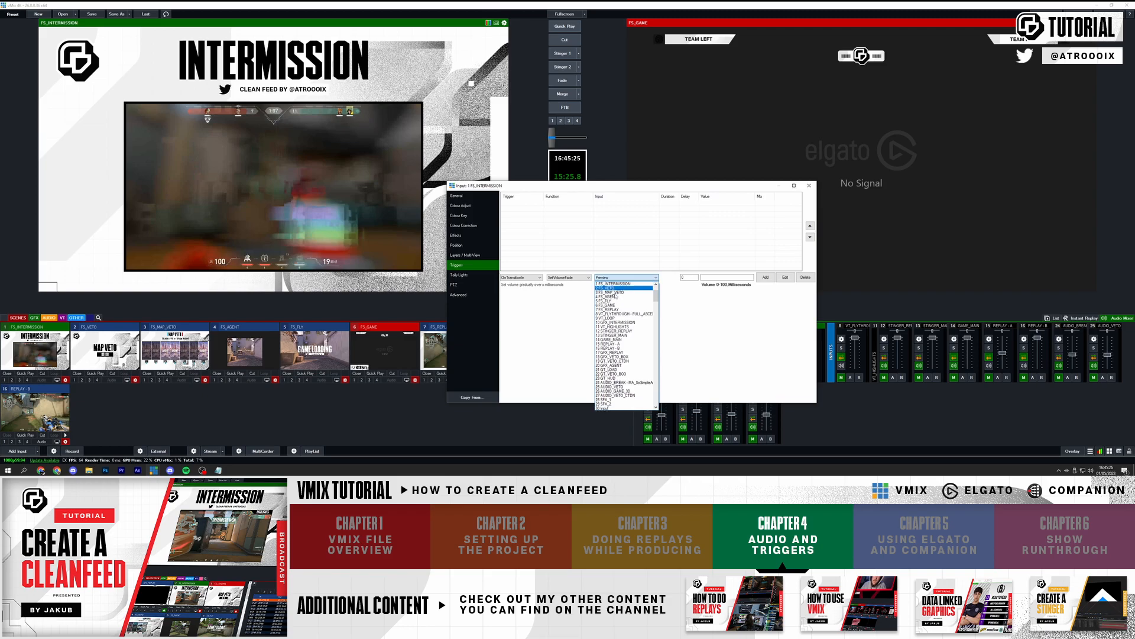
{"action": "left_click", "coordinate": [634, 348]}
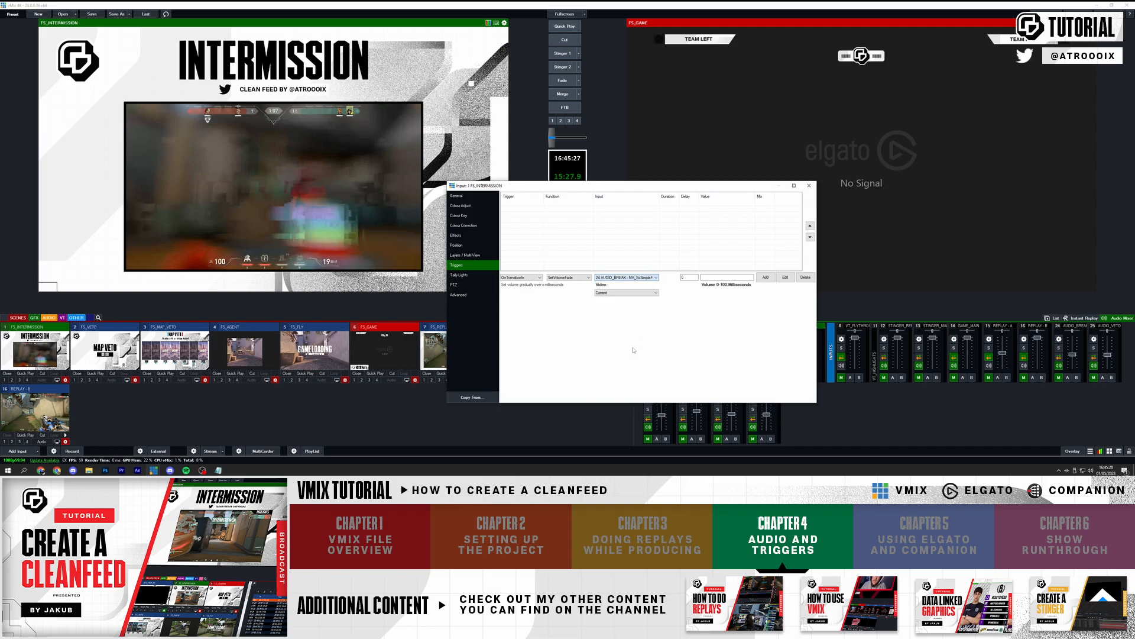
{"action": "left_click", "coordinate": [693, 278]}
{"action": "left_click", "coordinate": [713, 277]}
{"action": "left_click", "coordinate": [698, 277]}
{"action": "left_click", "coordinate": [765, 278]}
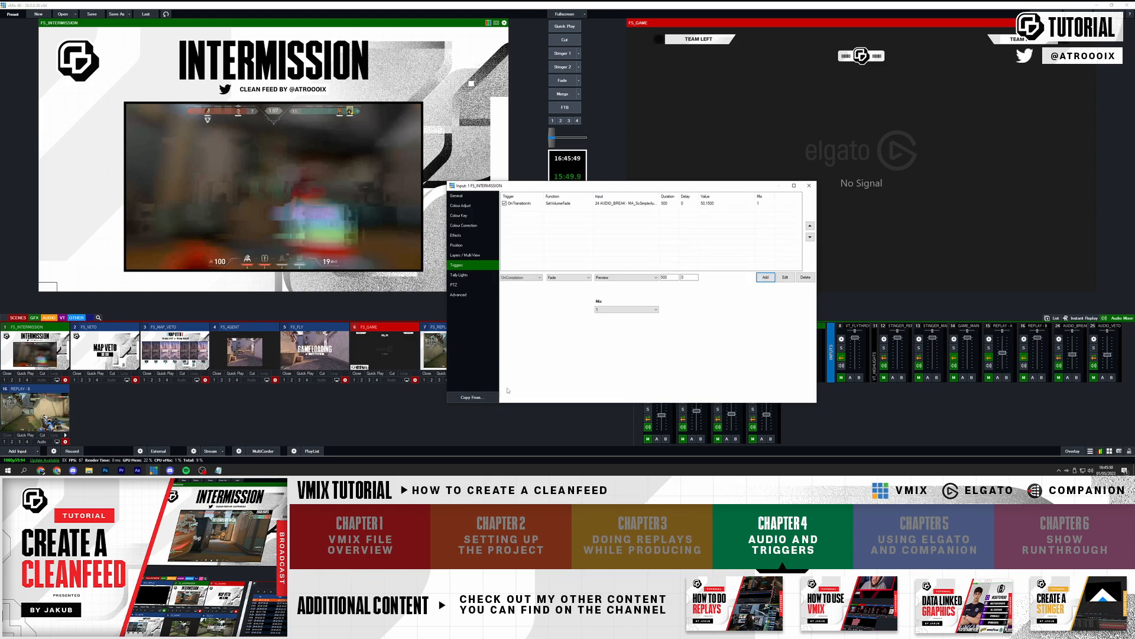
- Add an OnTransitionOut SetVolumeFade trigger for AUDIO_BREAK with the value 0,1500, and close the FS_INTERMISSION settings
{"action": "left_click", "coordinate": [528, 204]}
{"action": "left_click", "coordinate": [526, 277]}
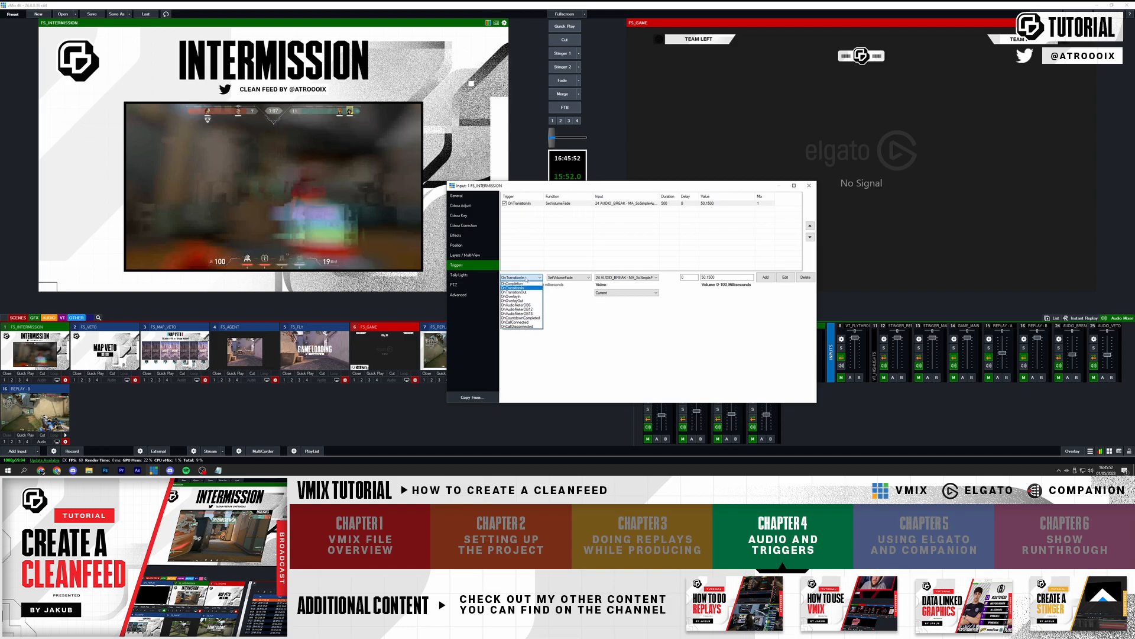
{"action": "left_click", "coordinate": [524, 204]}
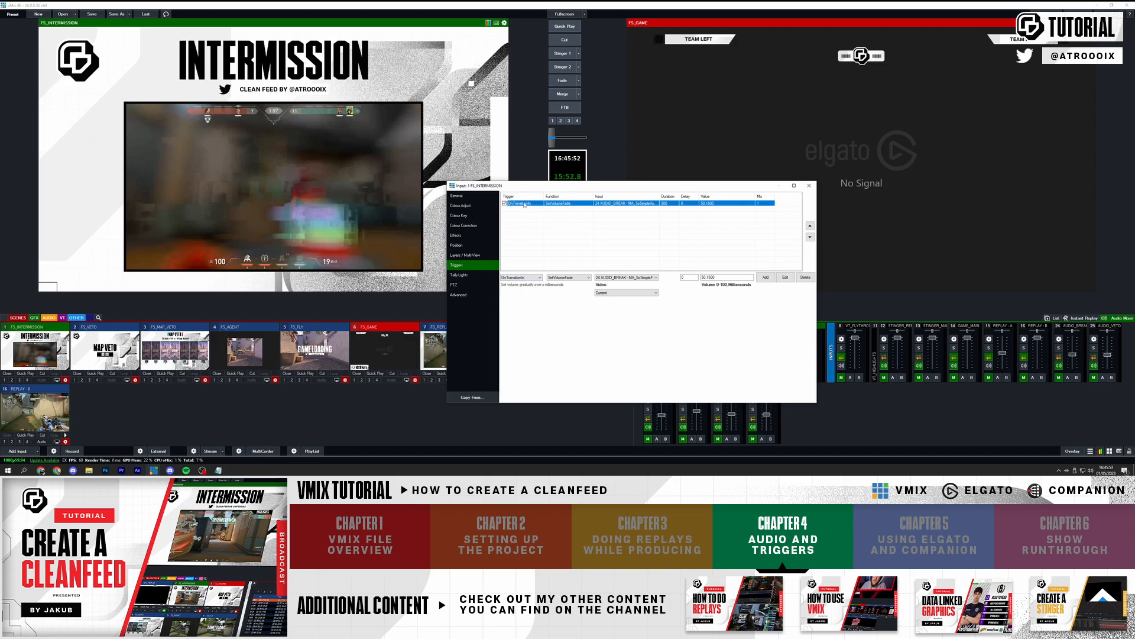
{"action": "left_click", "coordinate": [527, 278]}
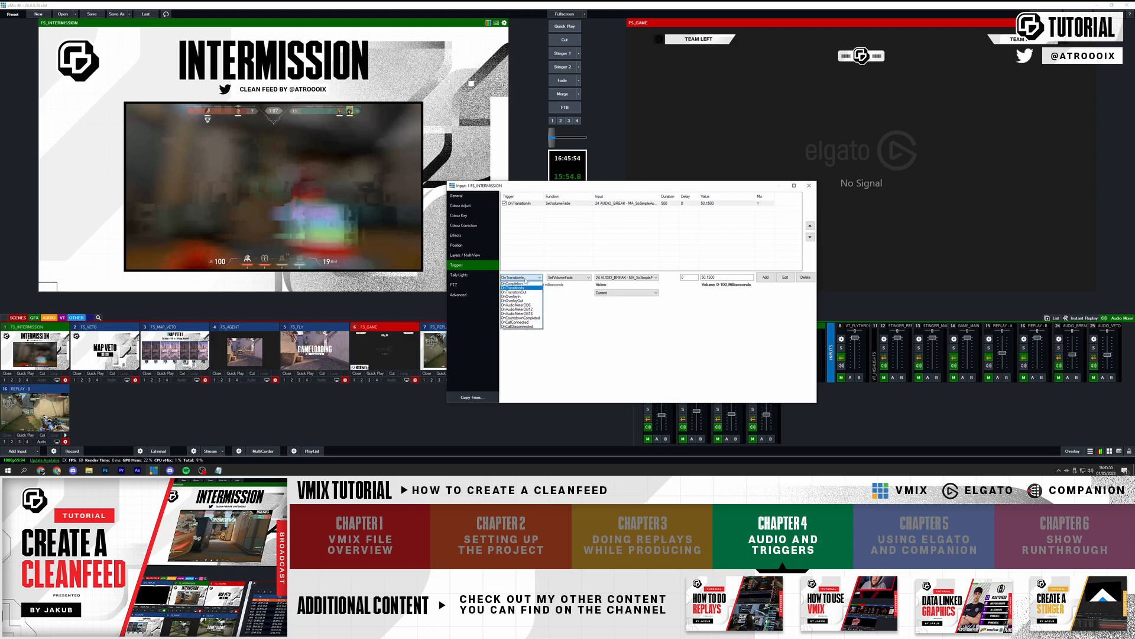
{"action": "left_click", "coordinate": [516, 291]}
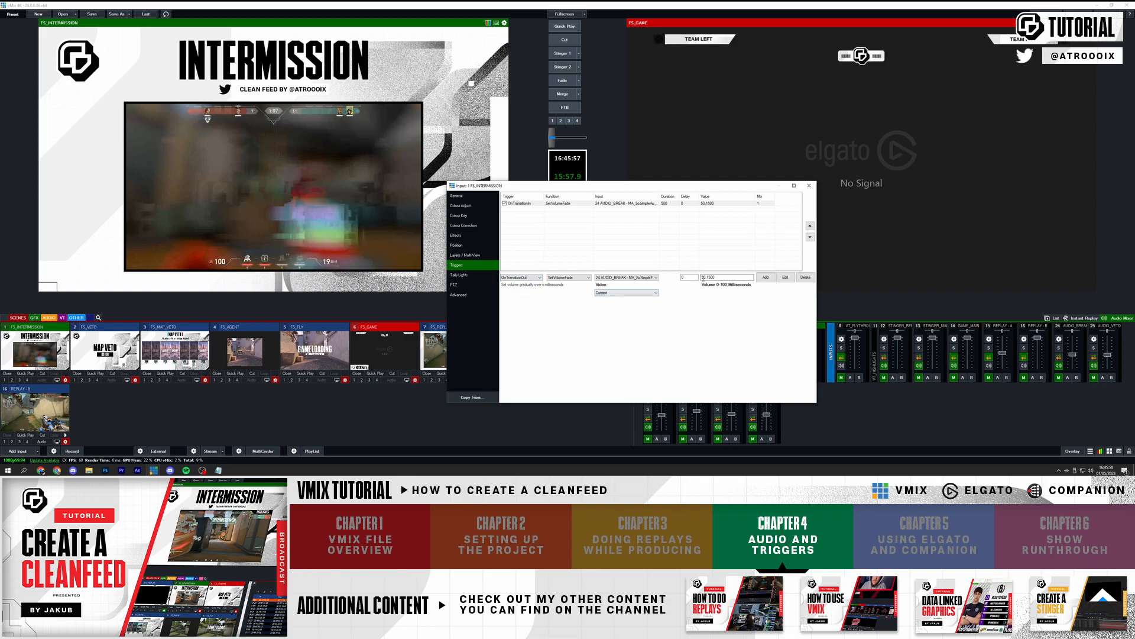
{"action": "left_click", "coordinate": [766, 277]}
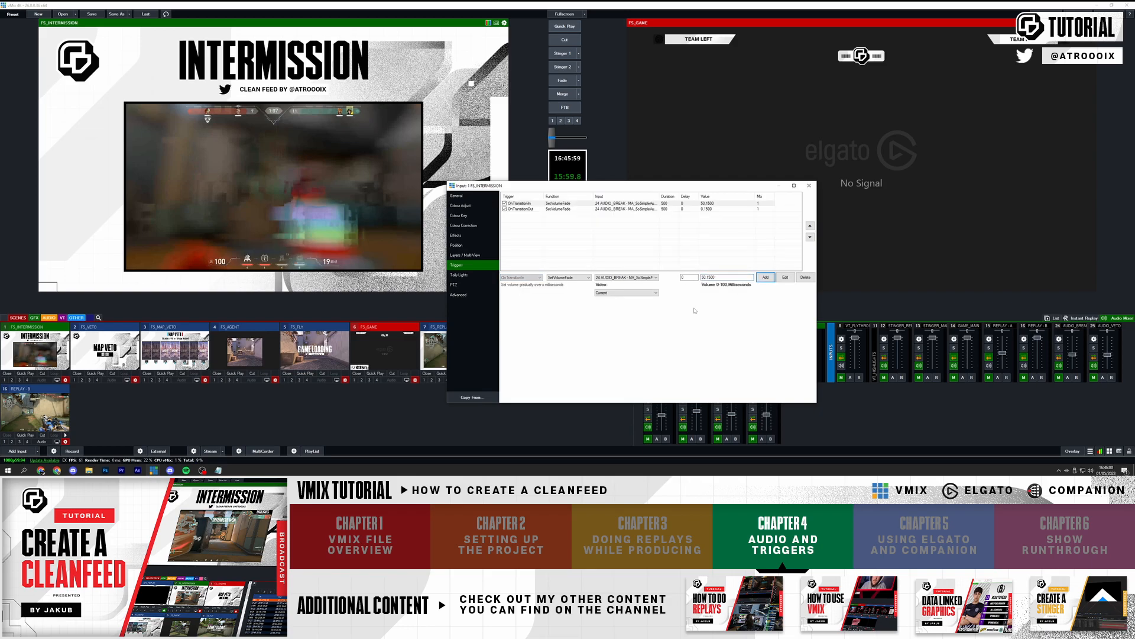
{"action": "left_click", "coordinate": [809, 185]}
- Transition FS_INTERMISSION to the output with Stinger 1, start AUDIO_BREAK playing and return to the scenes category
{"action": "left_click", "coordinate": [562, 53]}
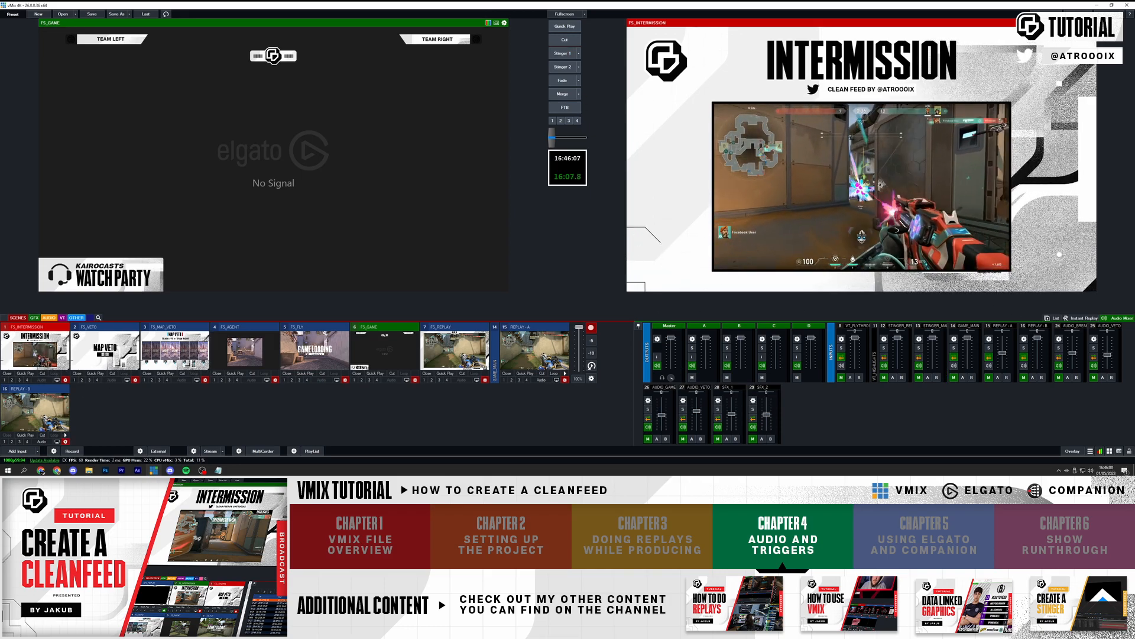
{"action": "left_click", "coordinate": [50, 318]}
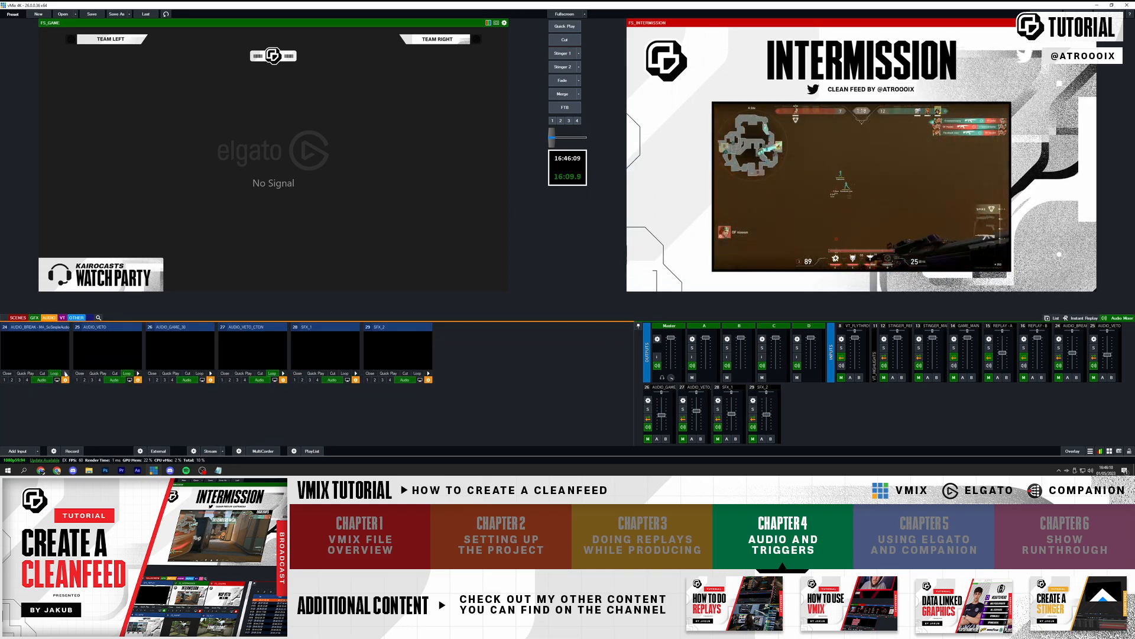
{"action": "left_click", "coordinate": [18, 318]}
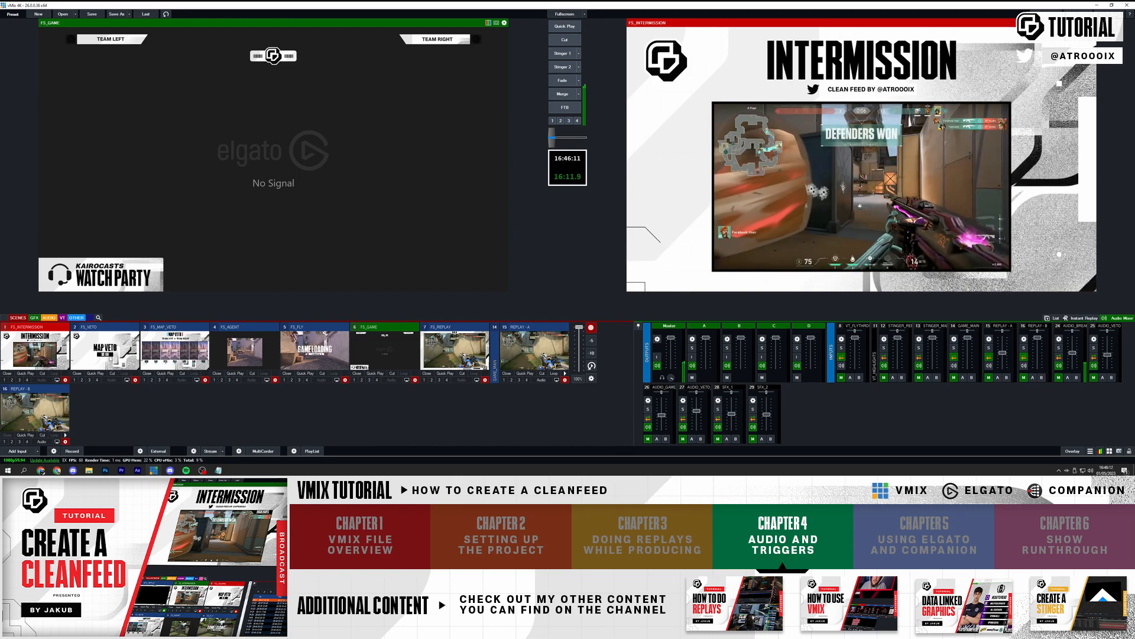
- Preview FS_VETO and transition it to the output with Stinger 1 to test the break audio's fade-out
{"action": "left_click", "coordinate": [105, 349]}
{"action": "left_click", "coordinate": [563, 53]}
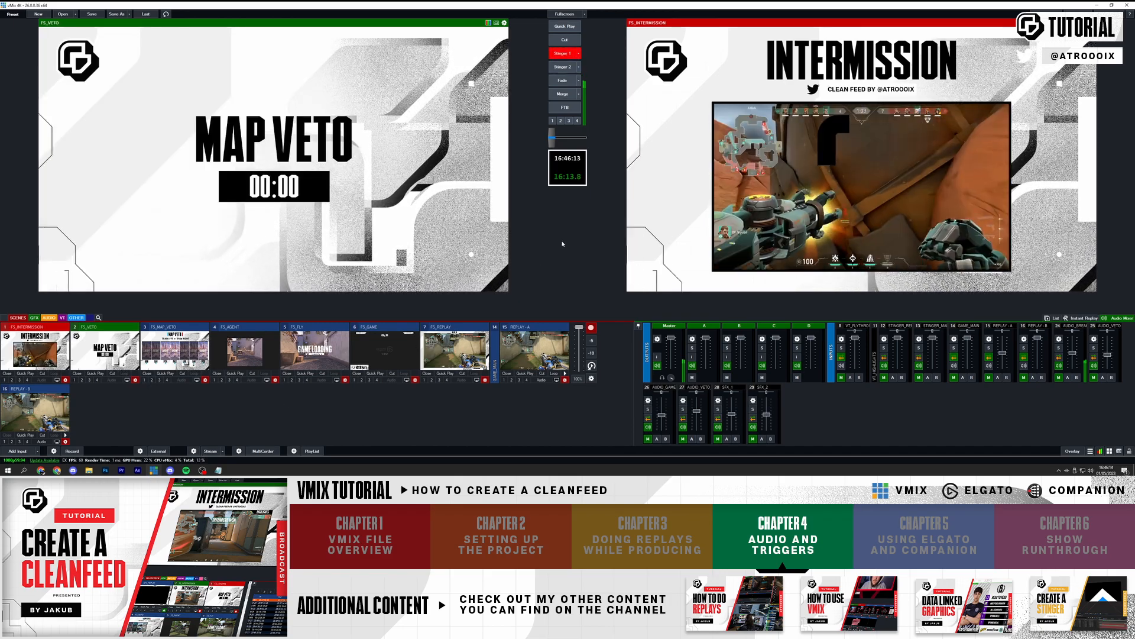
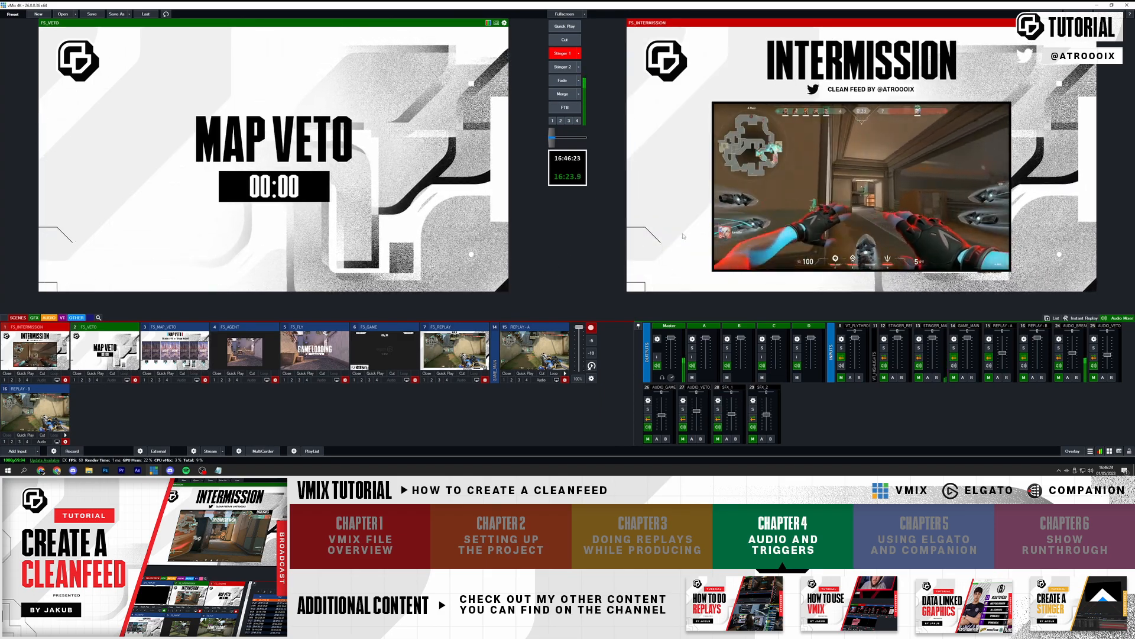
{"action": "left_click", "coordinate": [562, 53]}
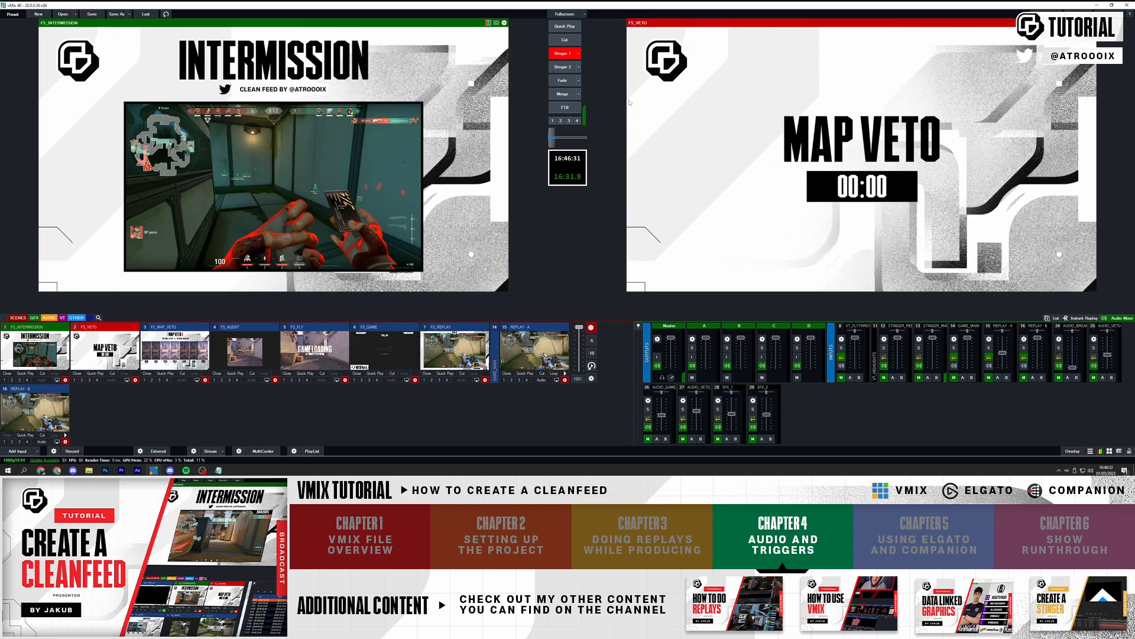
- Copy the triggers from FS_INTERMISSION into the FS_VETO input settings
{"action": "left_click", "coordinate": [135, 379]}
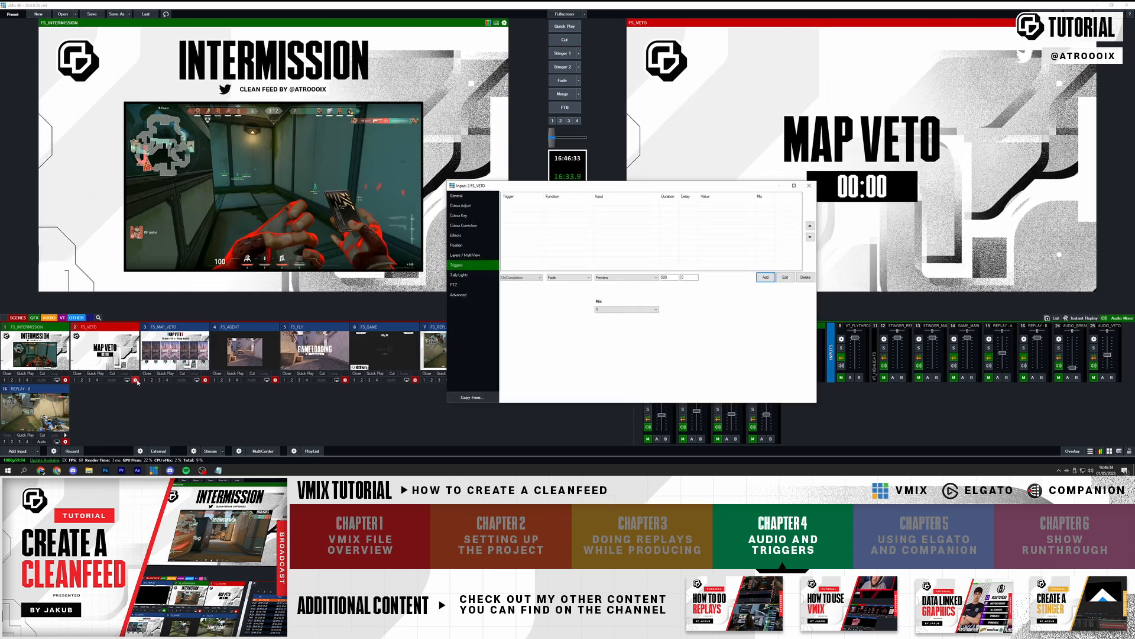
{"action": "left_click", "coordinate": [520, 277]}
{"action": "left_click", "coordinate": [521, 286]}
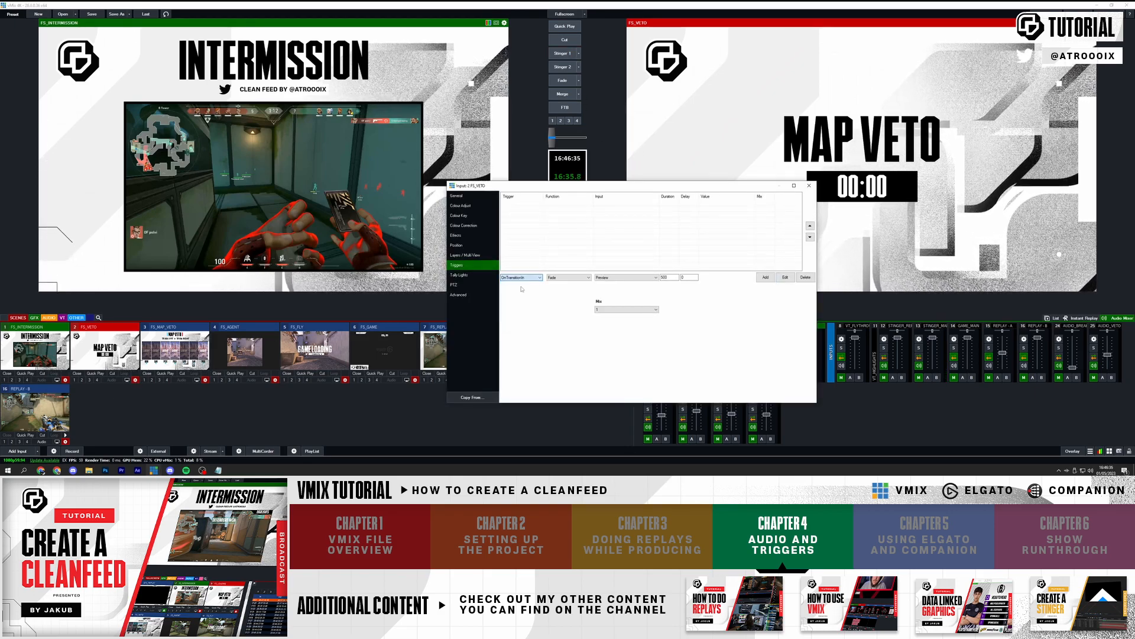
{"action": "left_click", "coordinate": [490, 398]}
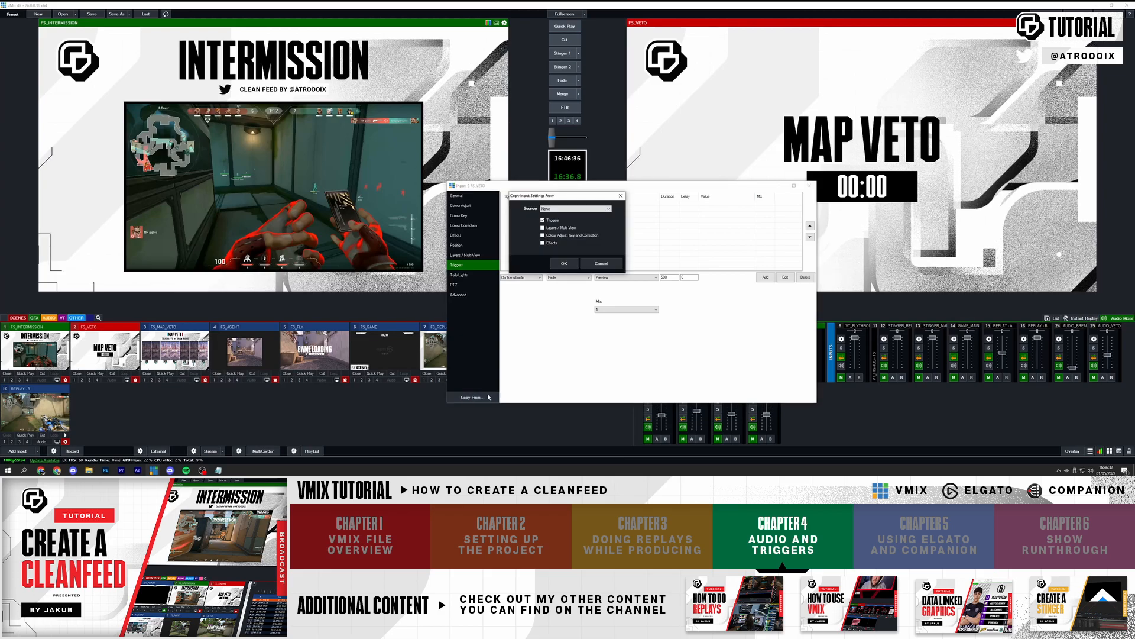
{"action": "left_click", "coordinate": [554, 208]}
{"action": "left_click", "coordinate": [574, 313]}
{"action": "left_click", "coordinate": [564, 263]}
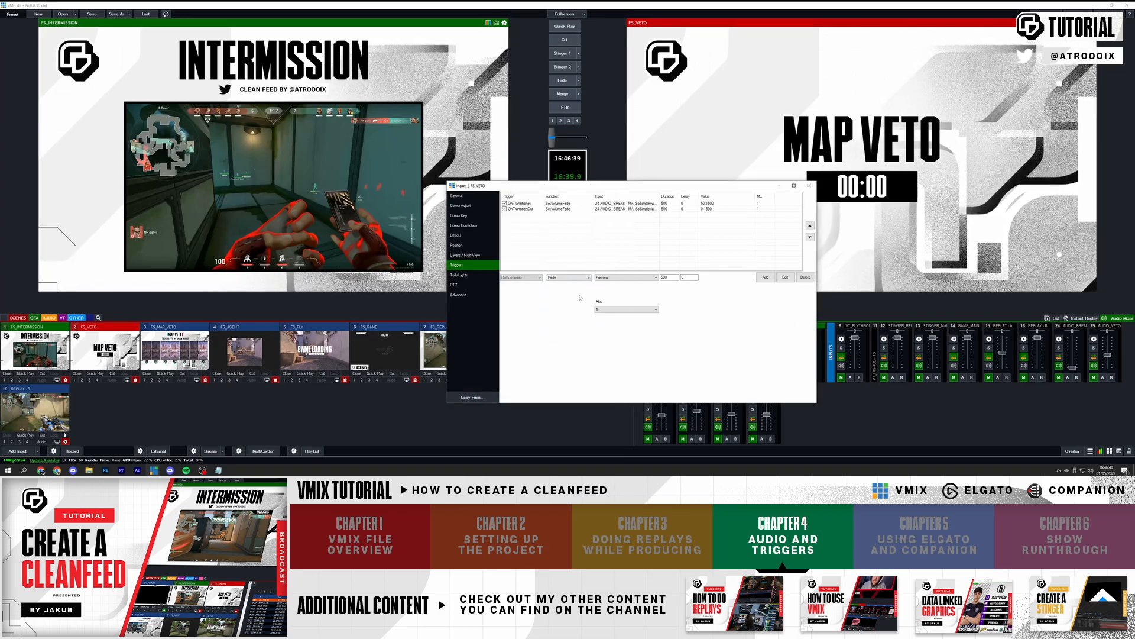
- Retarget the copied OnTransitionIn SetVolumeFade trigger of FS_VETO to the AUDIO_VETO_CTDN input
{"action": "left_click", "coordinate": [560, 204]}
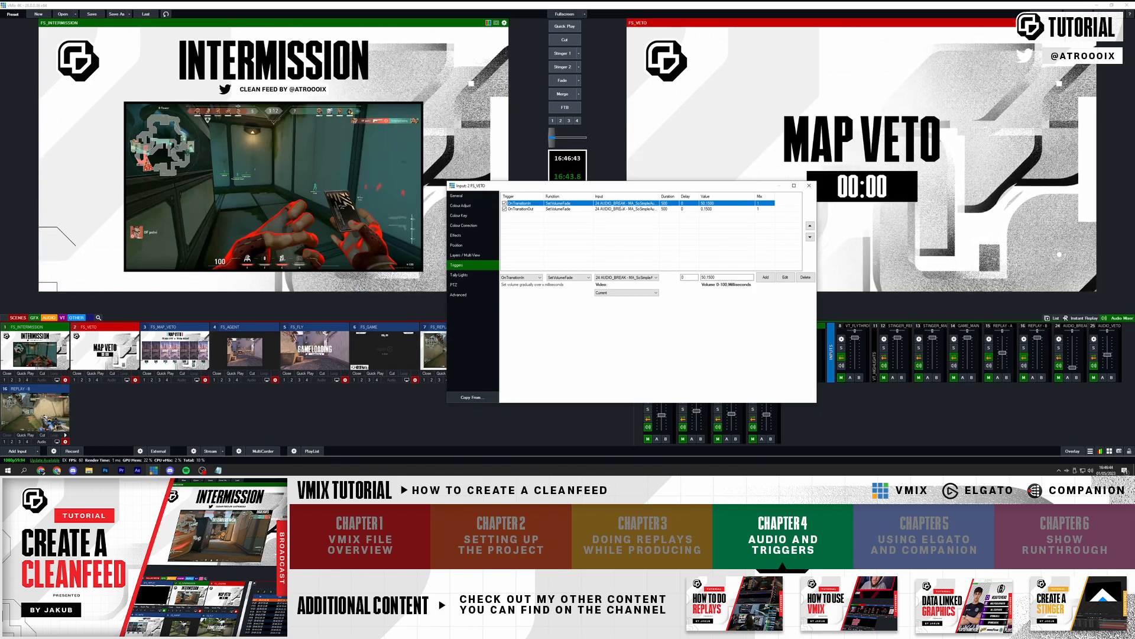
{"action": "left_click", "coordinate": [624, 209]}
{"action": "left_click", "coordinate": [619, 203]}
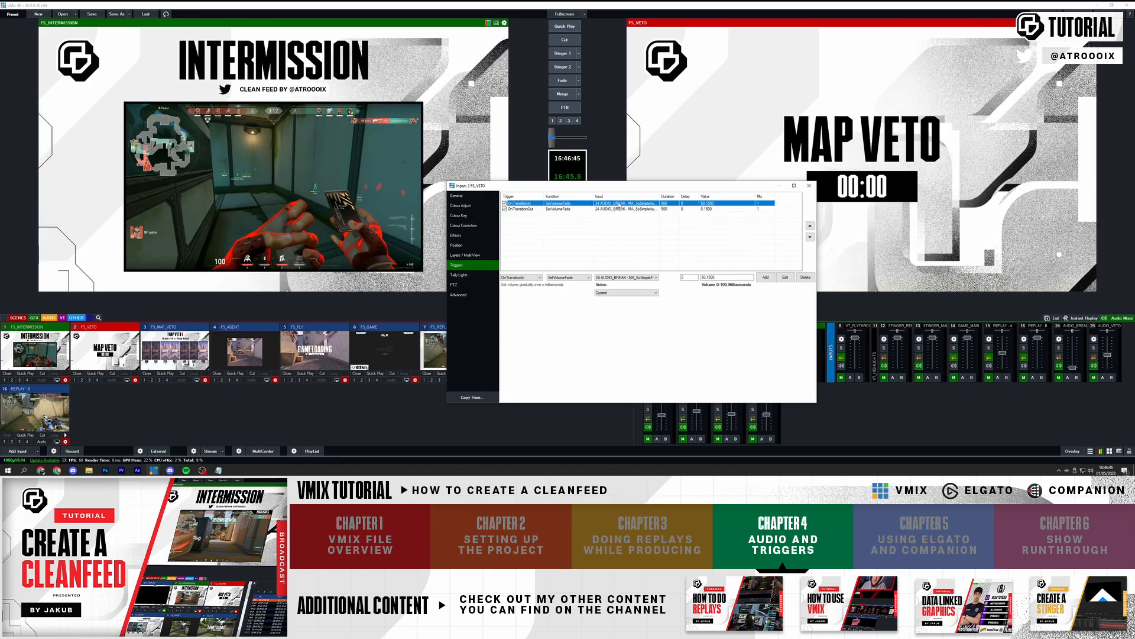
{"action": "left_click", "coordinate": [639, 277]}
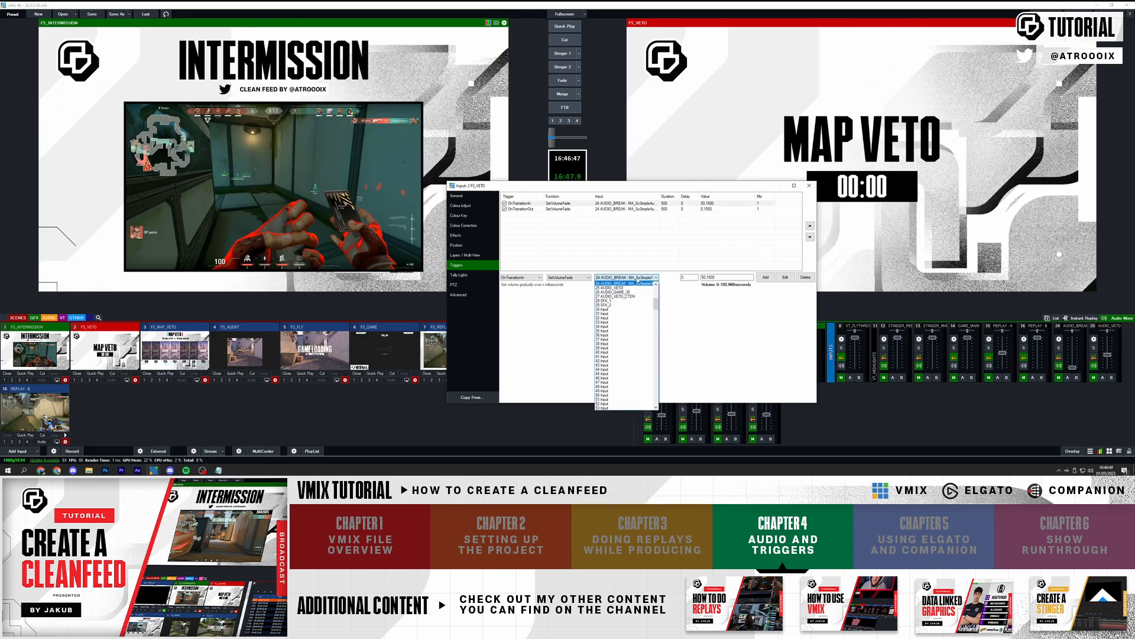
{"action": "left_click", "coordinate": [631, 297]}
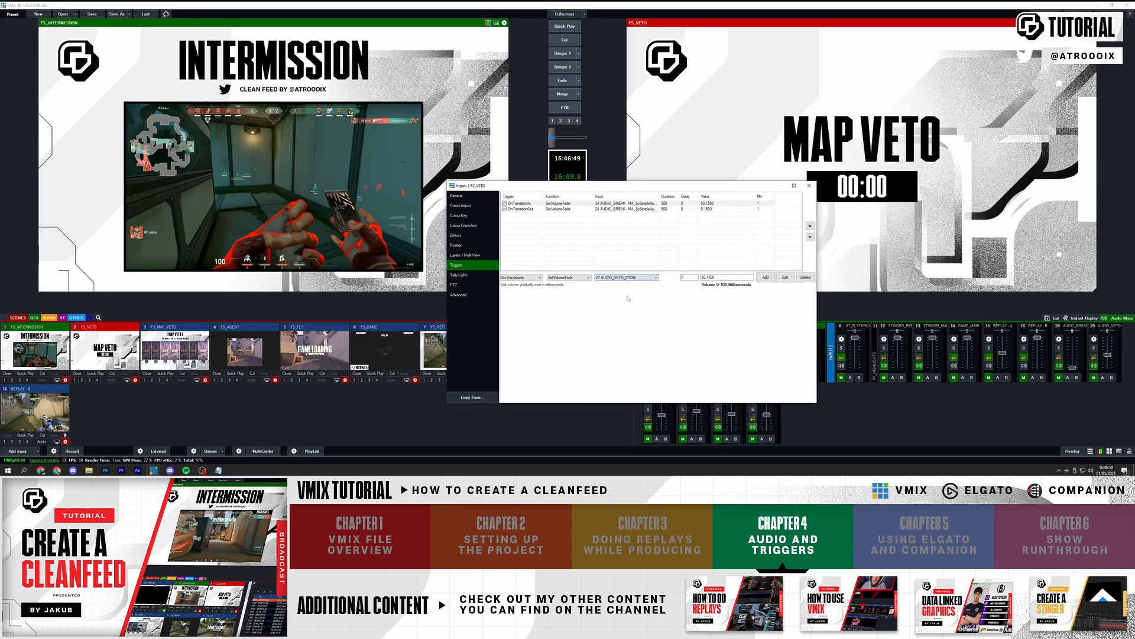
{"action": "left_click", "coordinate": [785, 278]}
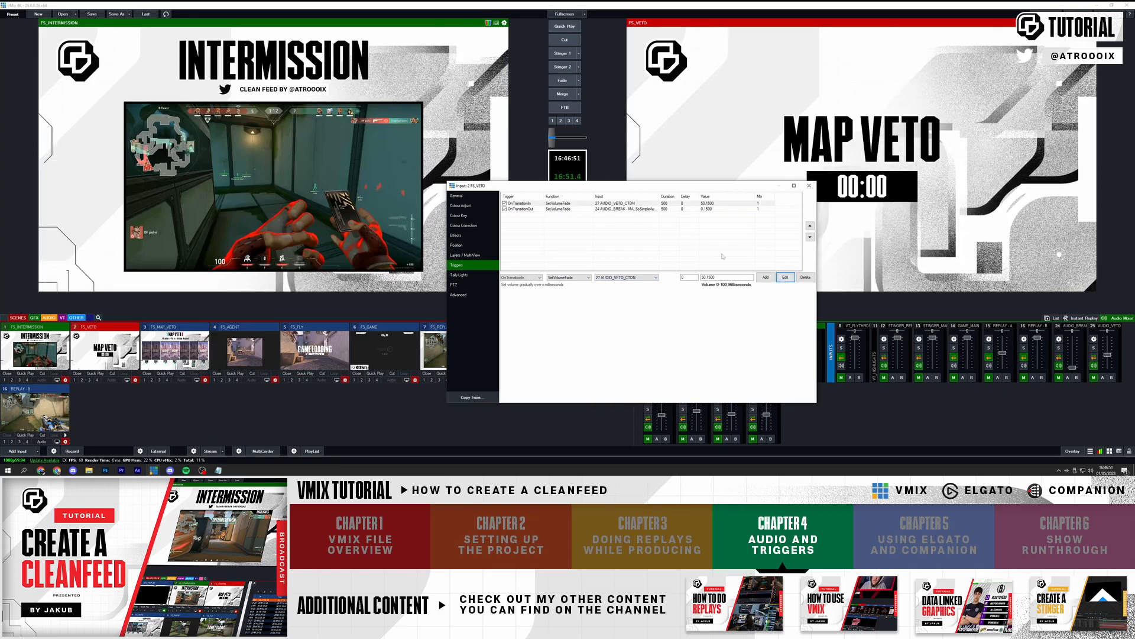
- Retarget the OnTransitionOut SetVolumeFade trigger of FS_VETO to AUDIO_VETO_CTDN and close the input settings
{"action": "left_click", "coordinate": [622, 209]}
{"action": "left_click", "coordinate": [638, 277]}
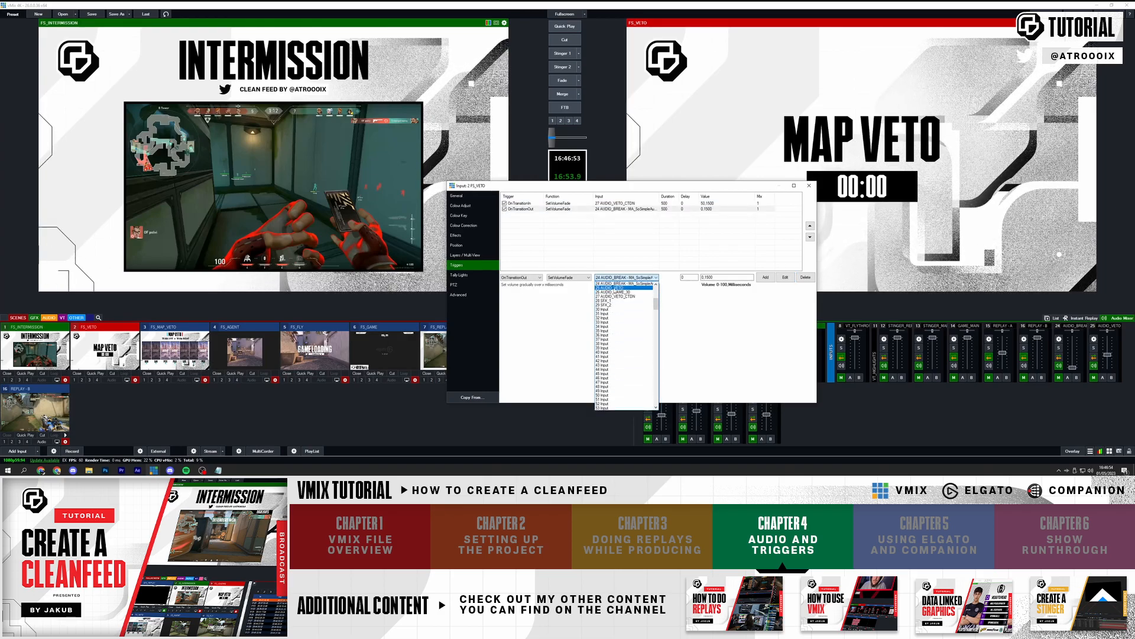
{"action": "left_click", "coordinate": [618, 297]}
{"action": "left_click", "coordinate": [810, 187]}
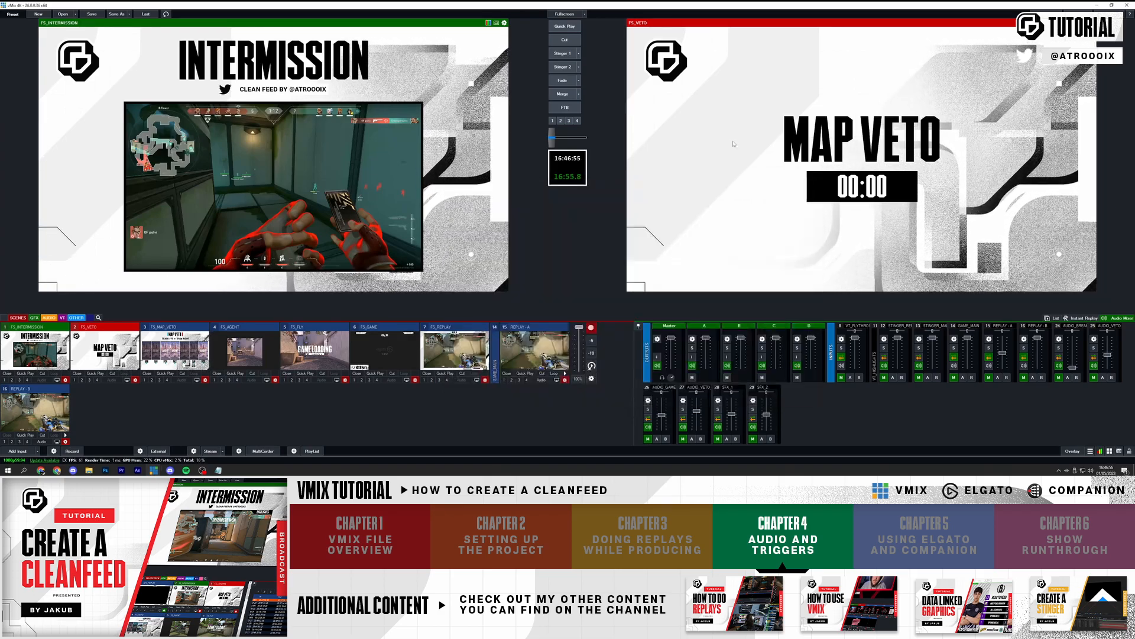
- Lower the AUDIO_VETO volume in the mixer and transition FS_VETO to the output with Stinger 1
{"action": "left_click", "coordinate": [49, 318]}
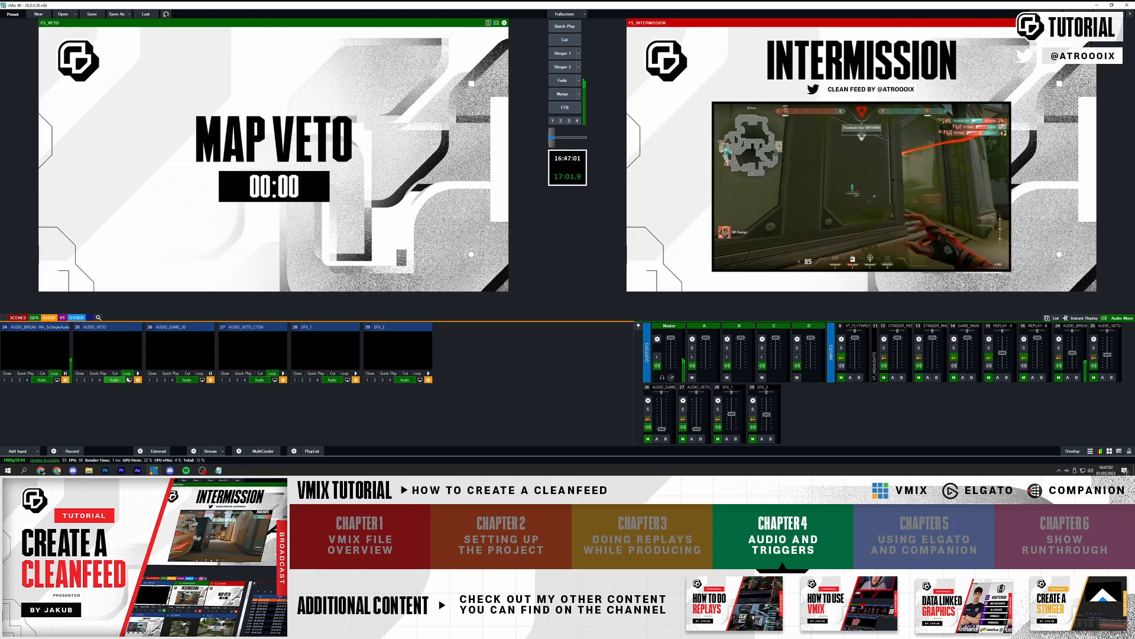
{"action": "left_click_drag", "start_coordinate": [1110, 359], "coordinate": [1103, 375]}
{"action": "mouse_move", "coordinate": [732, 416]}
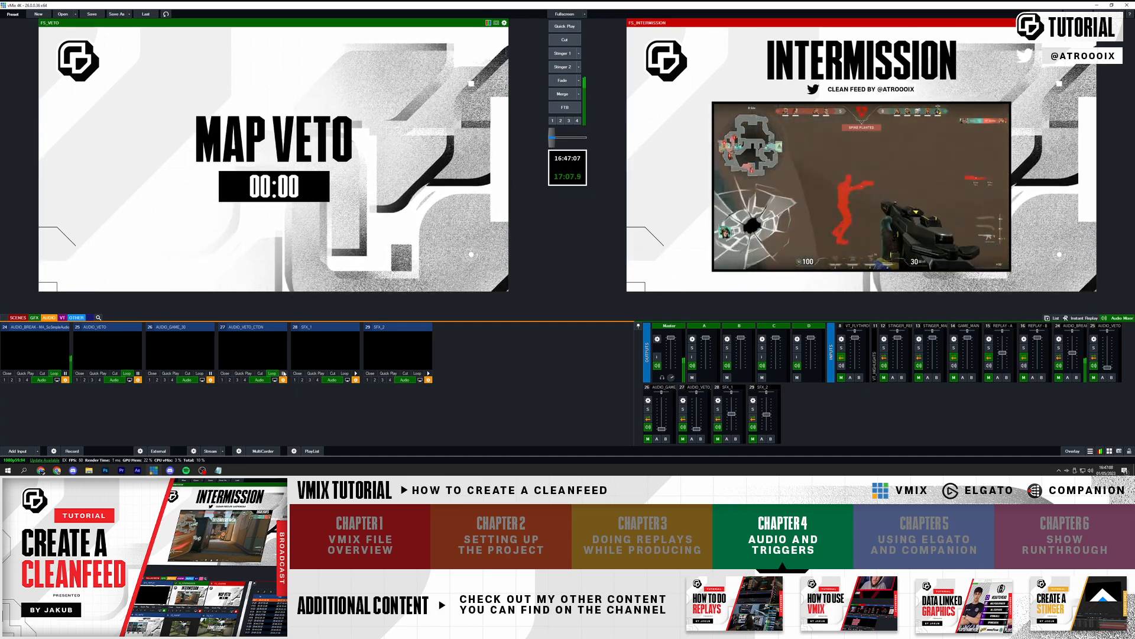
{"action": "left_click", "coordinate": [562, 54]}
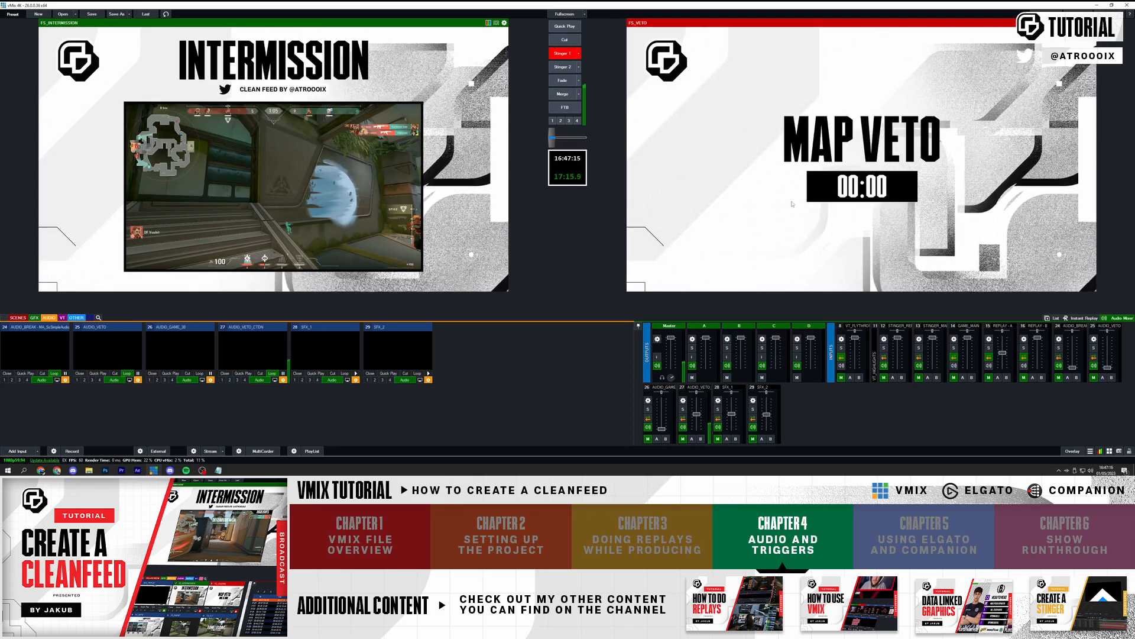
- Return to the scenes category, preview FS_VETO and open its trigger settings
{"action": "left_click", "coordinate": [34, 318]}
{"action": "left_click", "coordinate": [24, 318]}
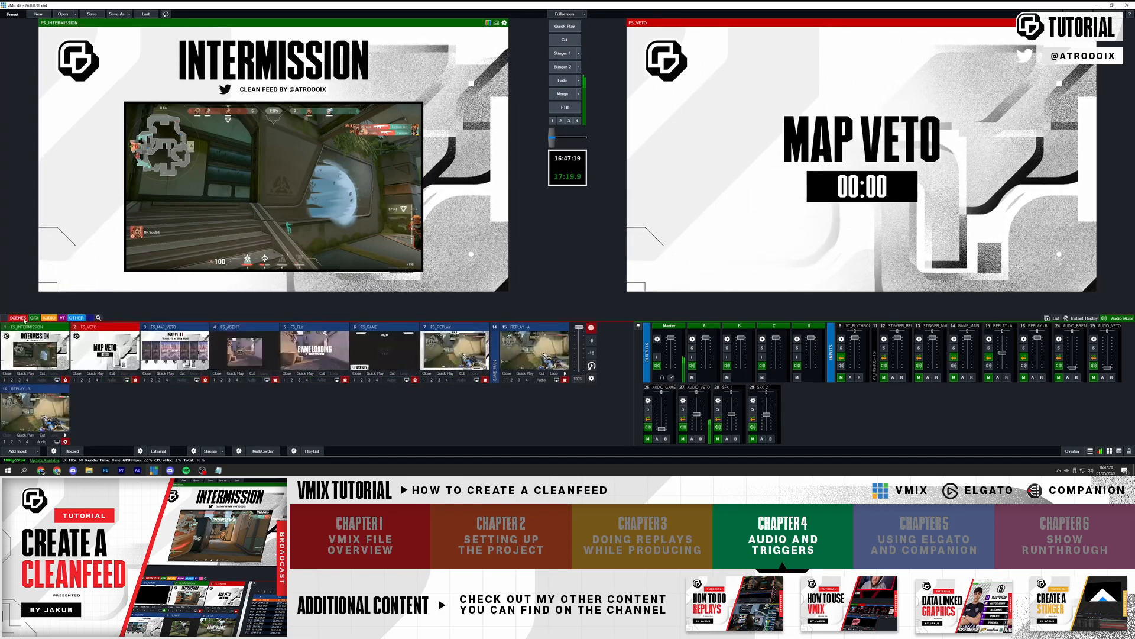
{"action": "left_click", "coordinate": [110, 359]}
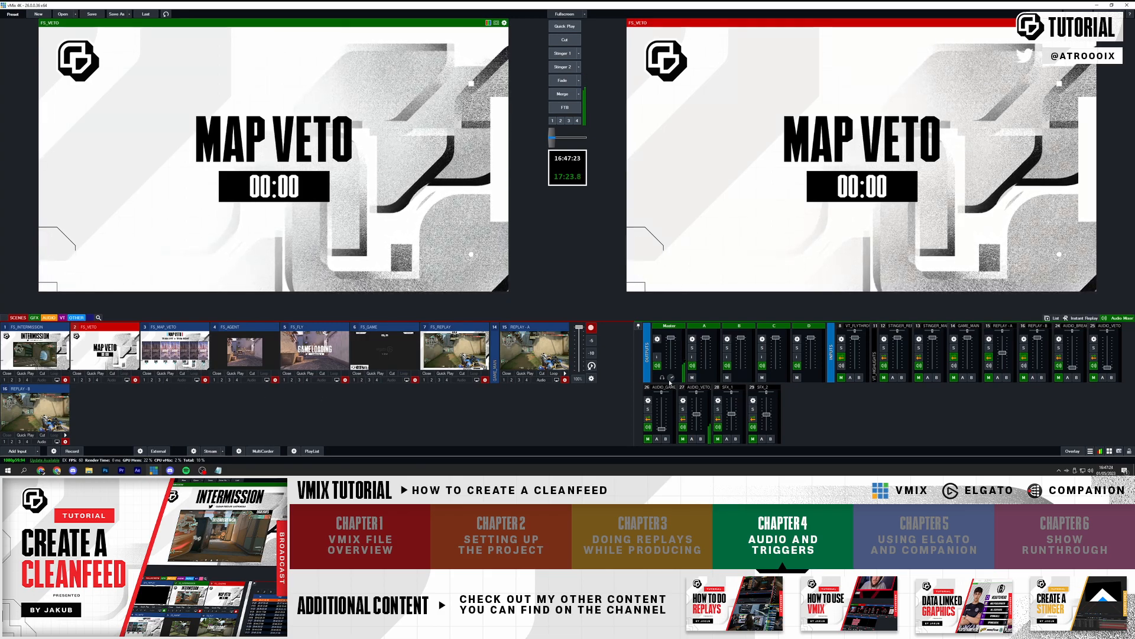
{"action": "left_click", "coordinate": [135, 380]}
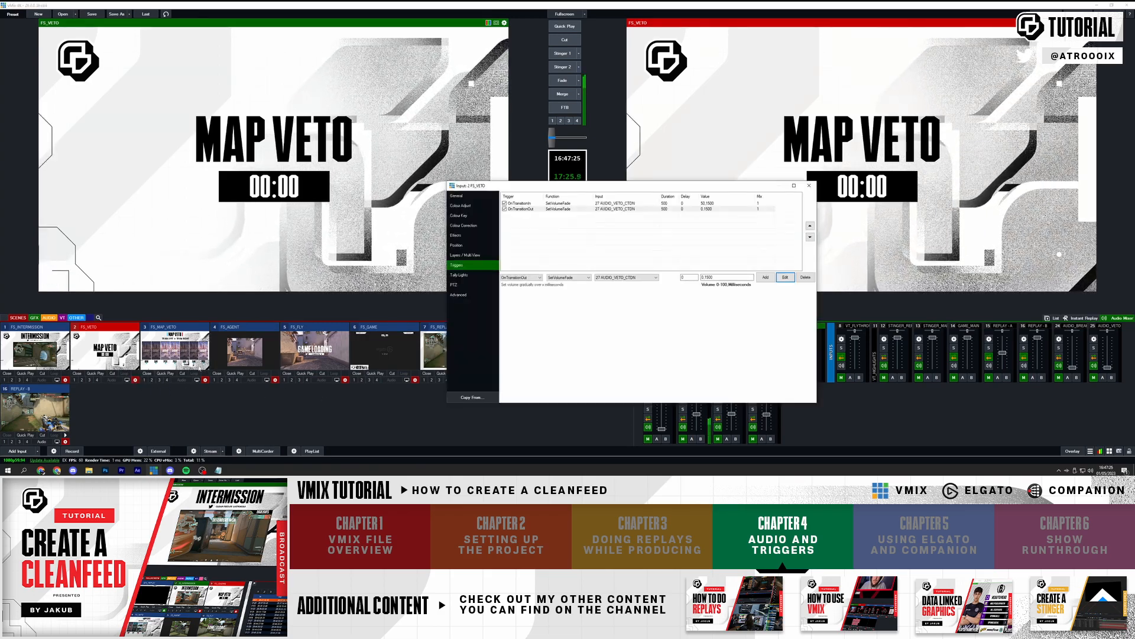
- Add an OnTransitionIn trigger with the StopCountdown function, targeting AUDIO_VETO_CTDN, to FS_VETO
{"action": "left_click", "coordinate": [518, 277]}
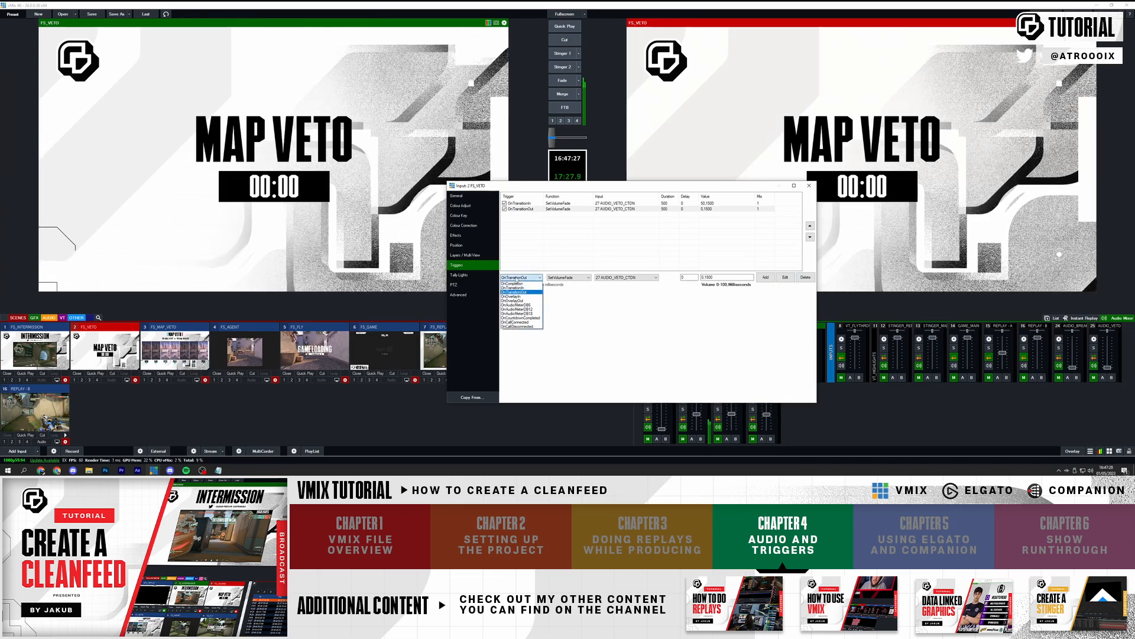
{"action": "left_click", "coordinate": [514, 288]}
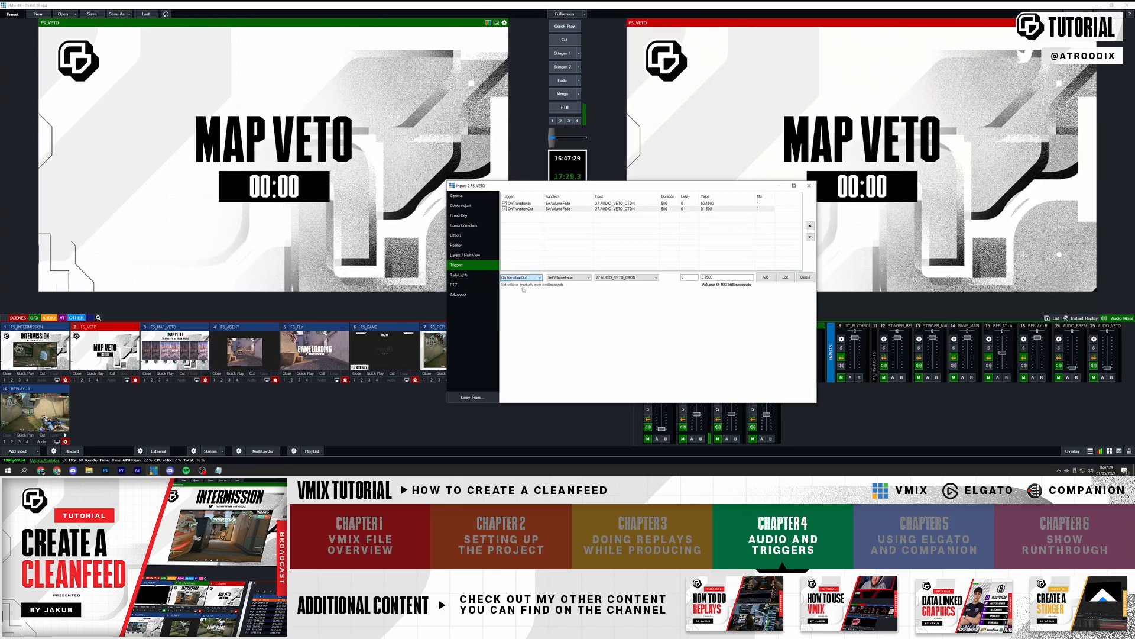
{"action": "left_click", "coordinate": [563, 278]}
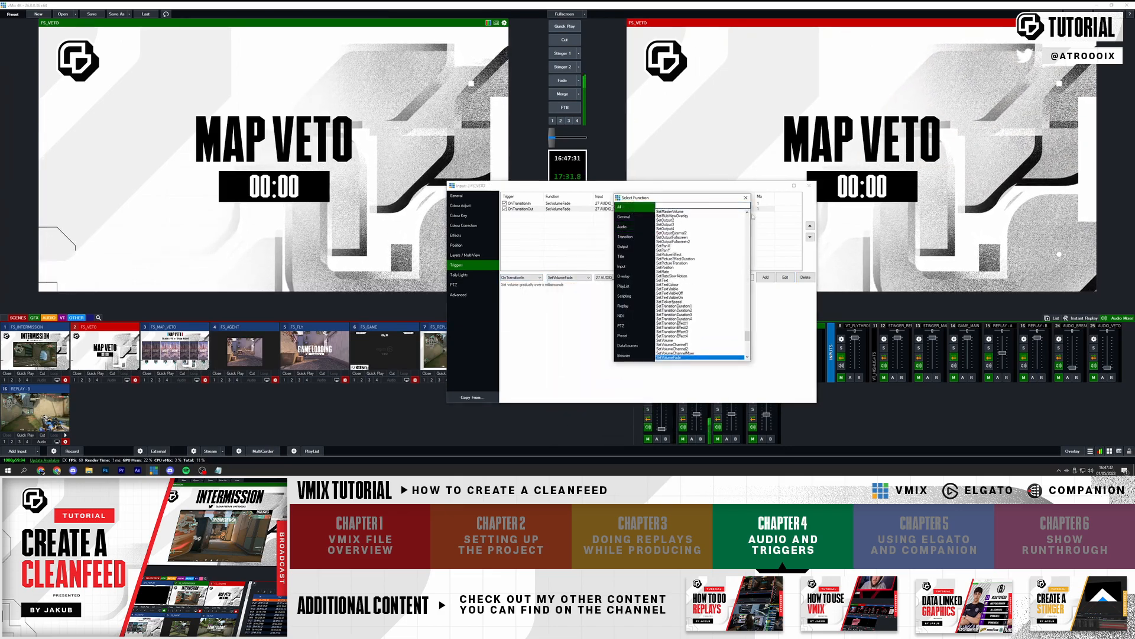
{"action": "left_click_drag", "start_coordinate": [748, 335], "coordinate": [747, 220]}
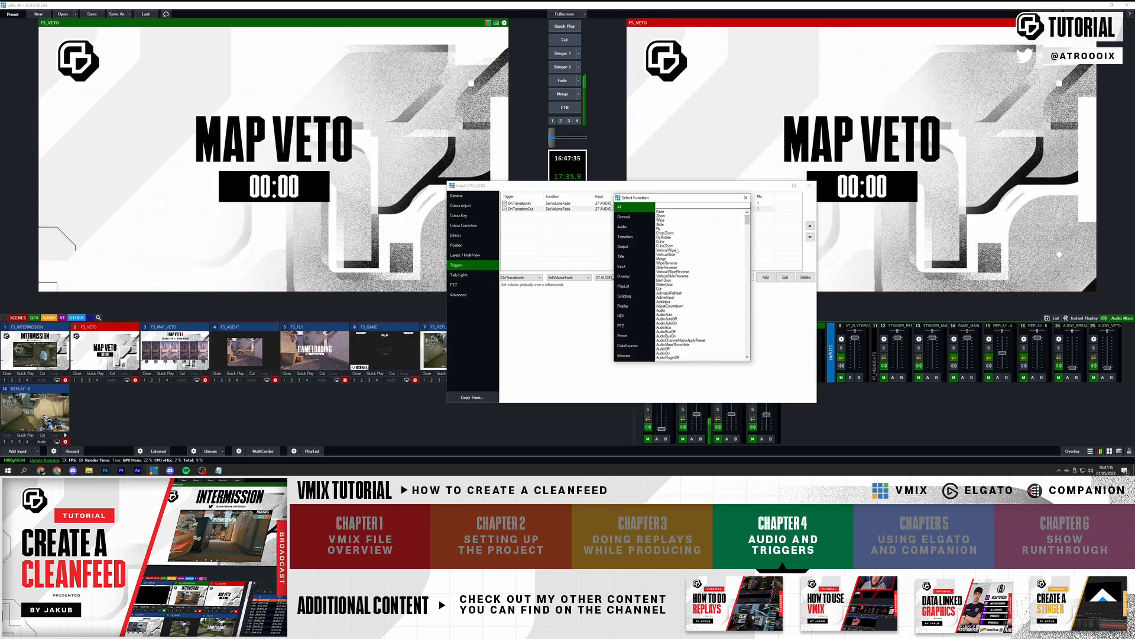
{"action": "left_click", "coordinate": [630, 256]}
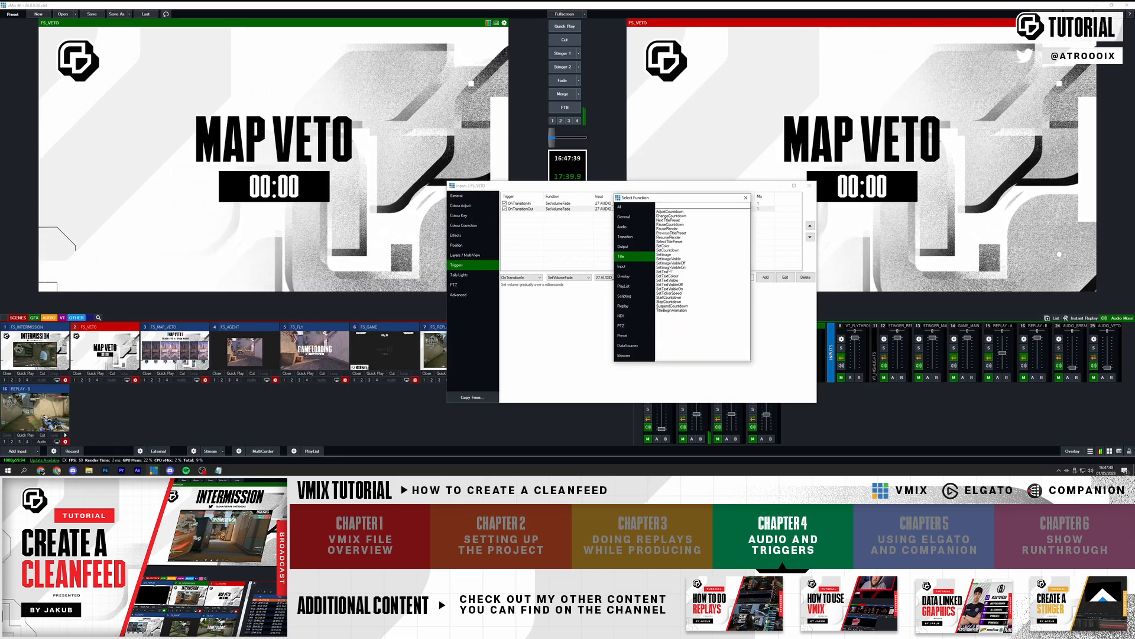
{"action": "double_click", "coordinate": [673, 251]}
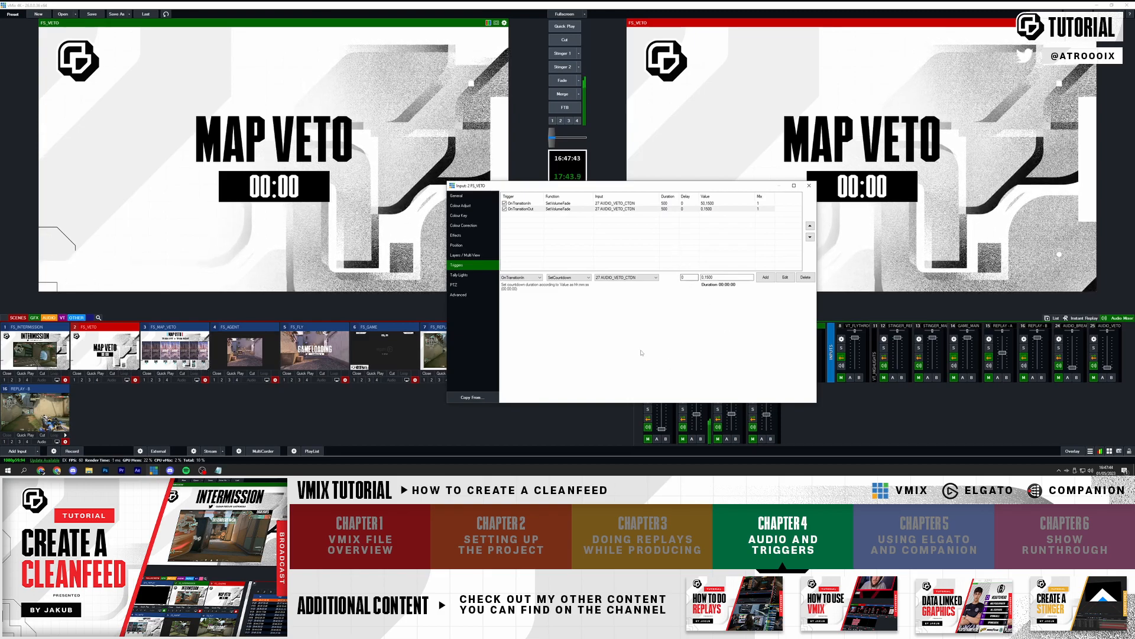
{"action": "left_click", "coordinate": [563, 278]}
{"action": "double_click", "coordinate": [603, 389]}
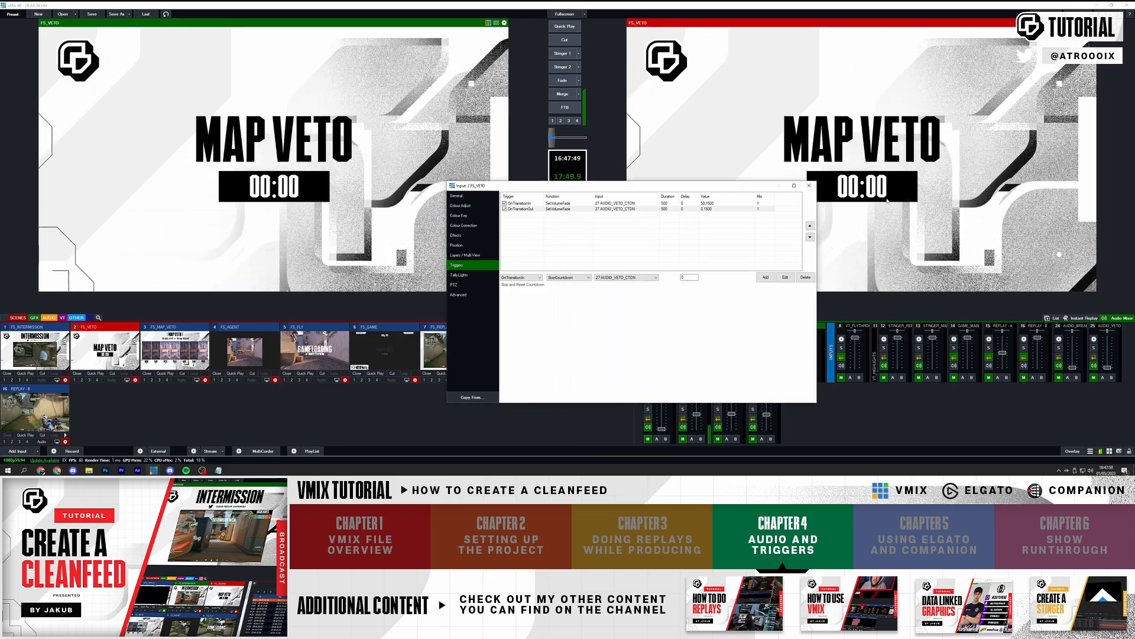
{"action": "left_click", "coordinate": [766, 278]}
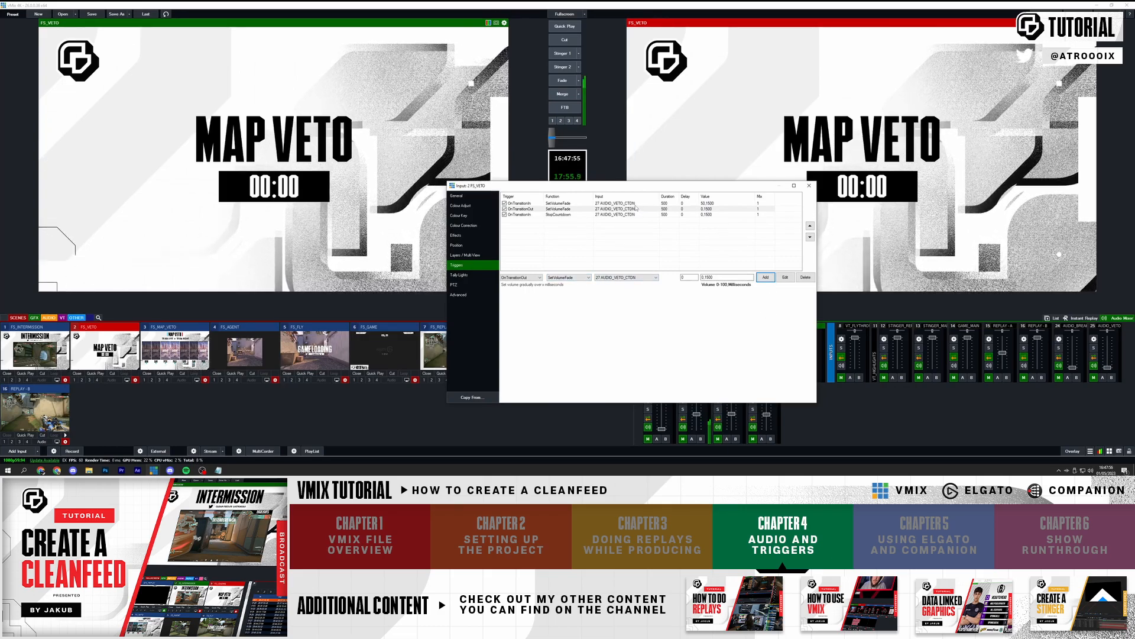
- Add an OnTransitionIn StartCountdown trigger for AUDIO_VETO_CTDN to FS_VETO and close the input settings
{"action": "left_click", "coordinate": [558, 215]}
{"action": "left_click", "coordinate": [568, 278]}
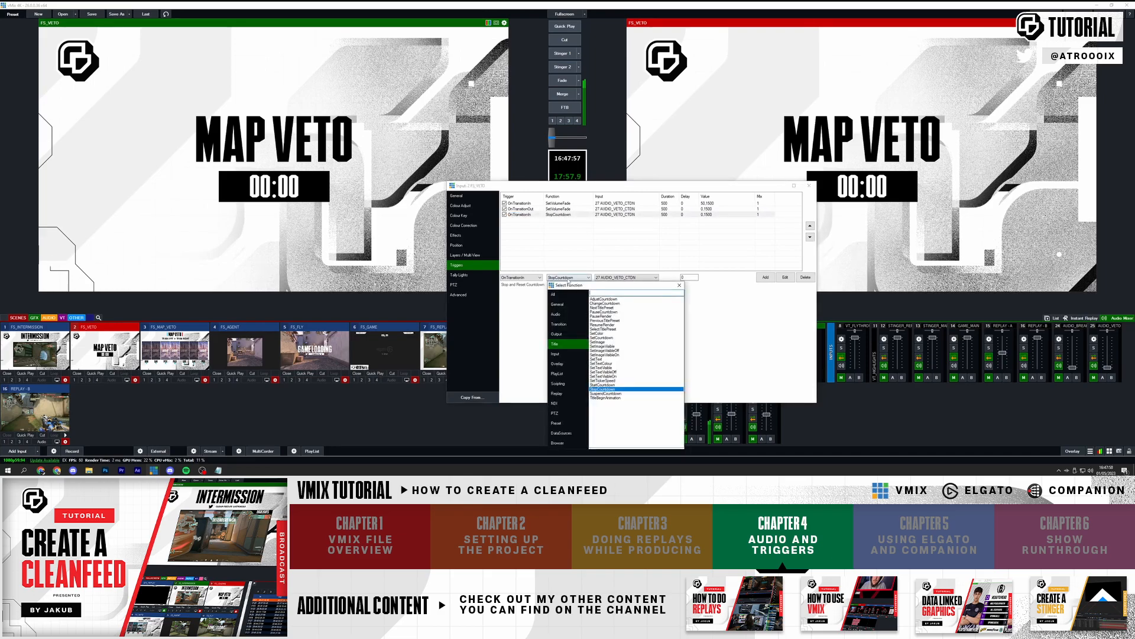
{"action": "double_click", "coordinate": [610, 385]}
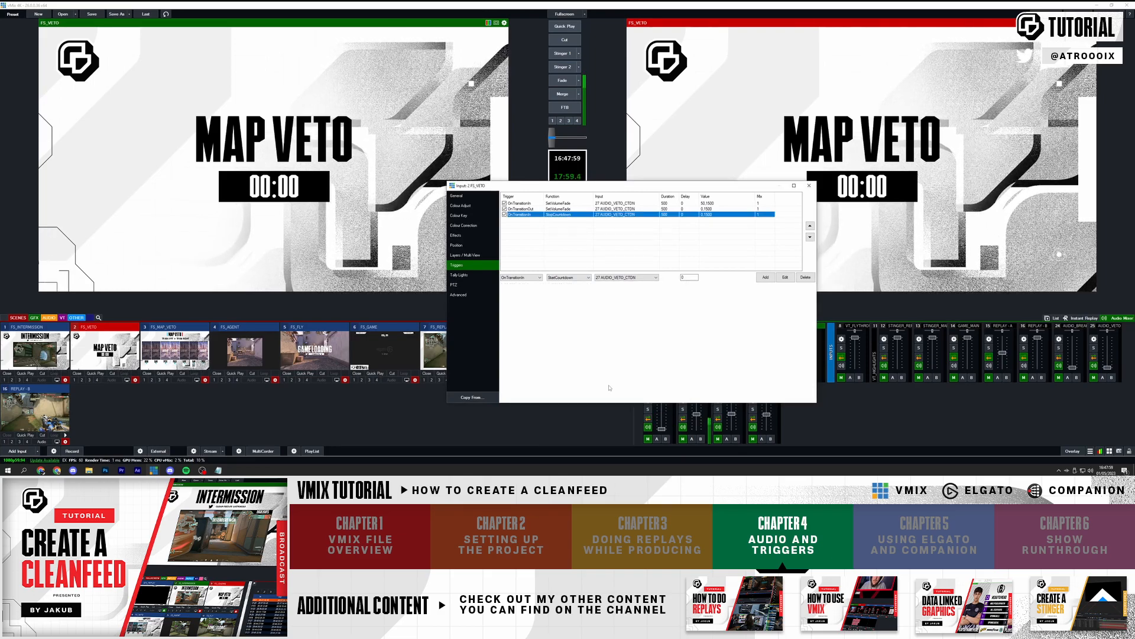
{"action": "left_click", "coordinate": [770, 279]}
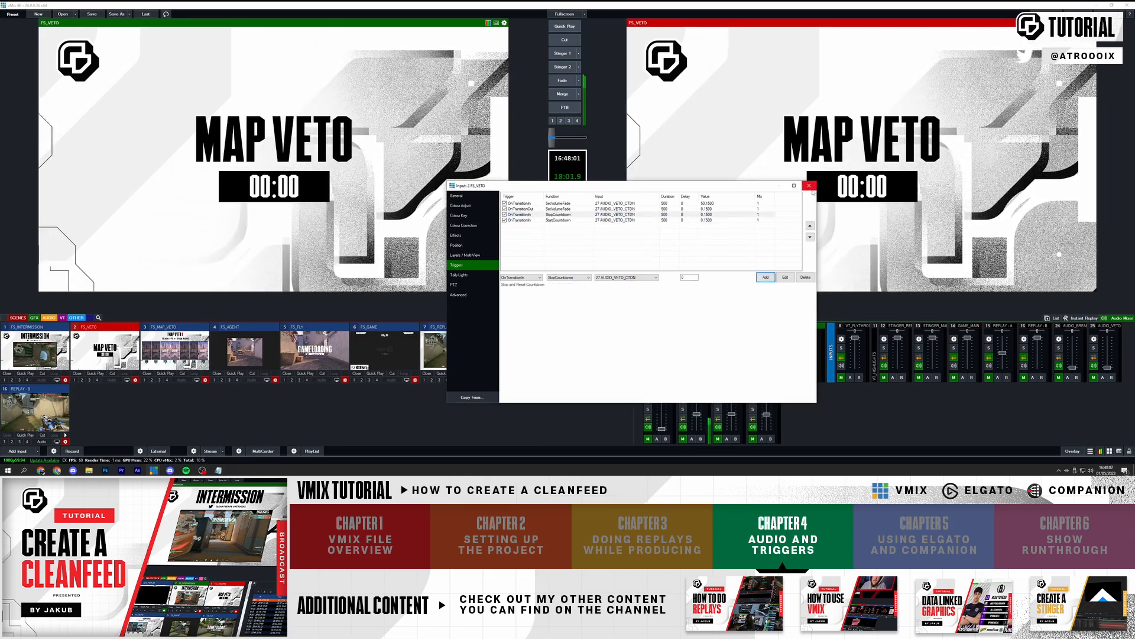
{"action": "left_click", "coordinate": [810, 187]}
- Set the countdown duration of the GT_VETO_CTDN title to 00:00:45, start the countdown and close the title editor
{"action": "left_click", "coordinate": [816, 200]}
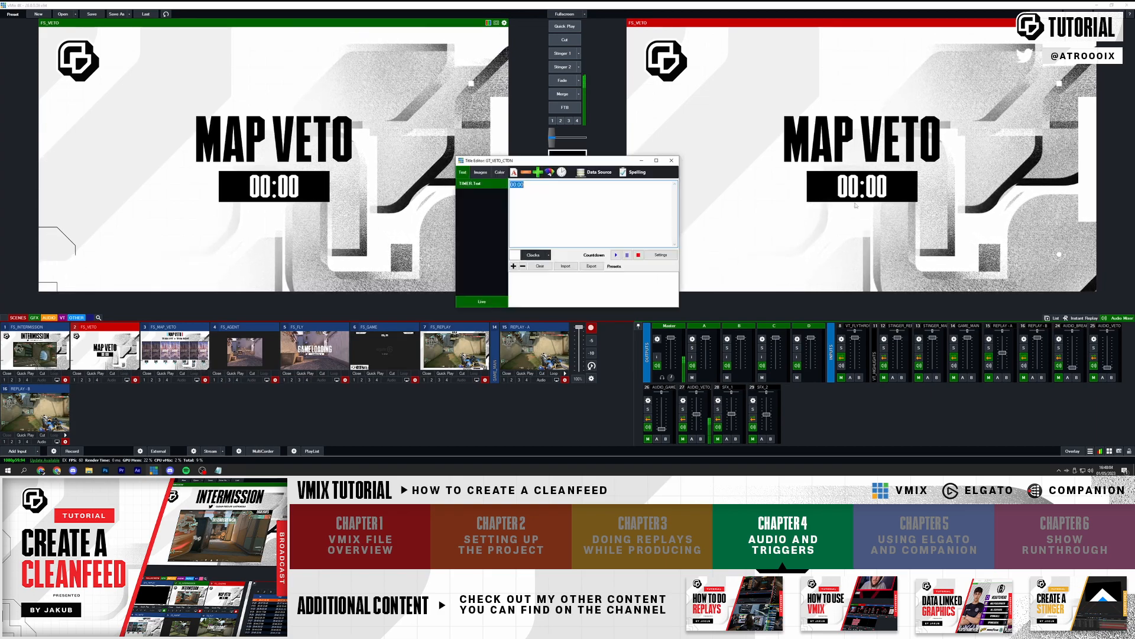
{"action": "left_click", "coordinate": [660, 255]}
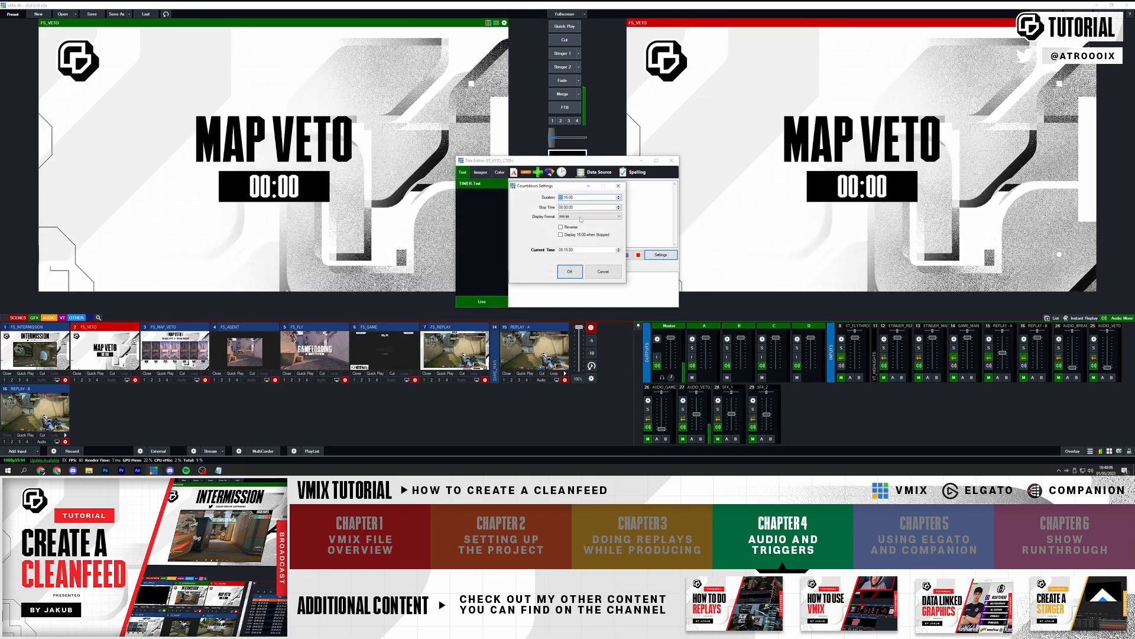
{"action": "type", "text": "00:"}
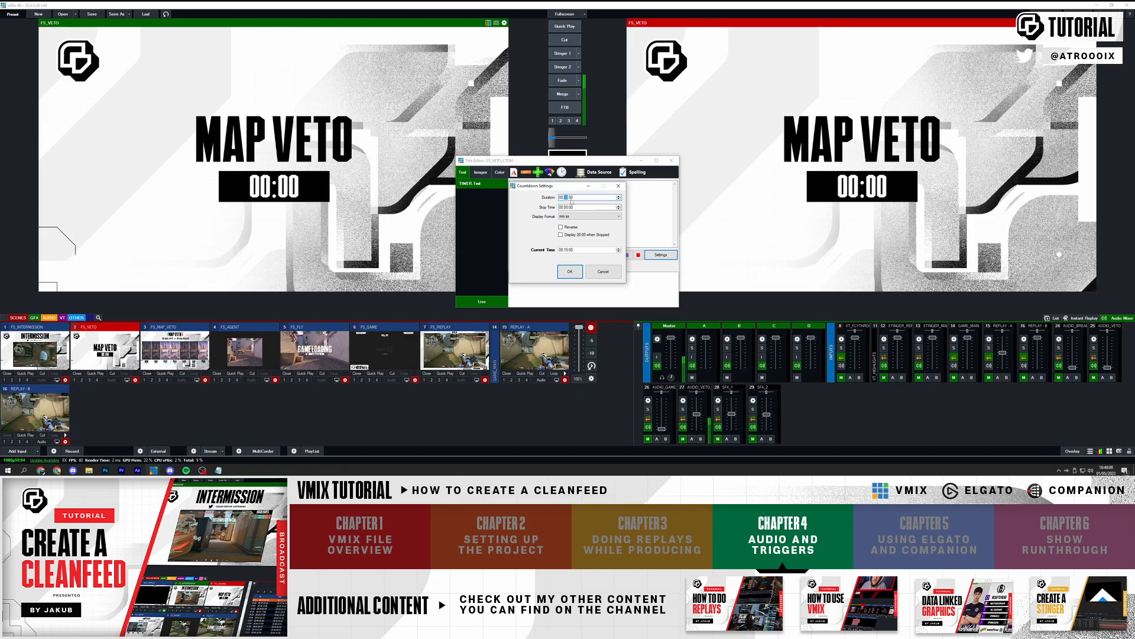
{"action": "type", "text": "30"}
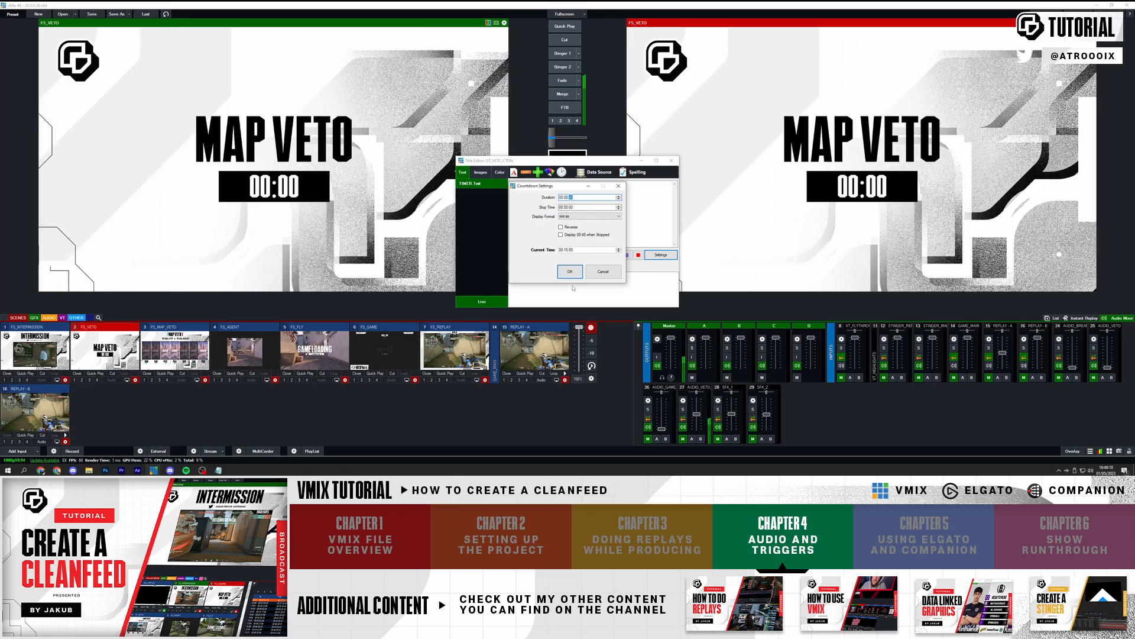
{"action": "left_click", "coordinate": [571, 272]}
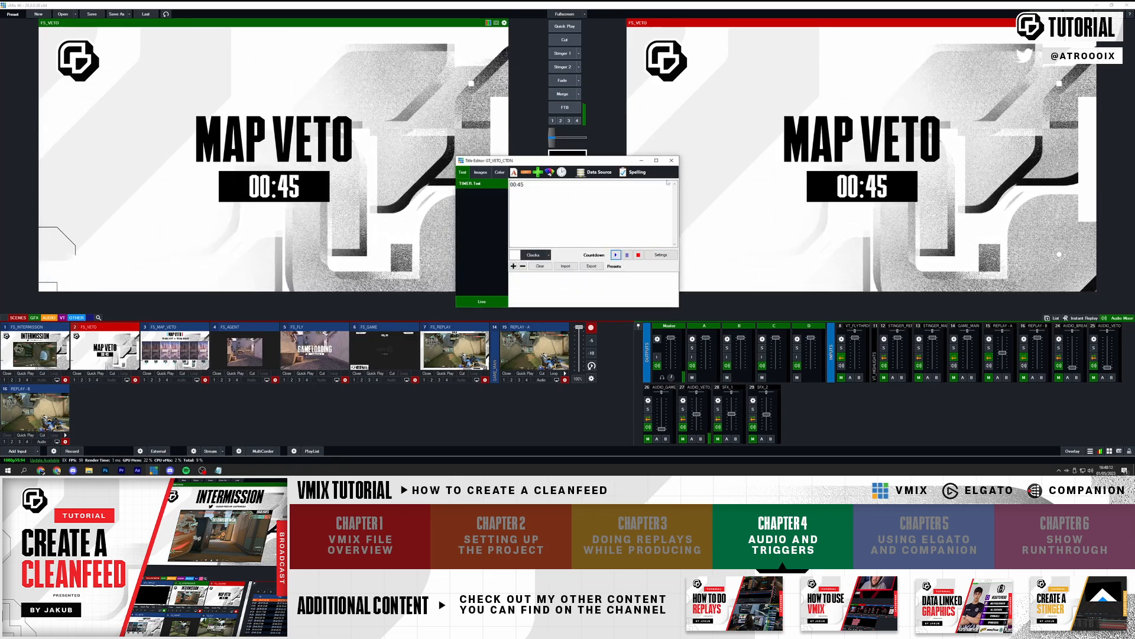
{"action": "left_click", "coordinate": [672, 160]}
- Transition to FS_INTERMISSION with Stinger 1 and review the StopCountdown and StartCountdown triggers of FS_VETO
{"action": "left_click", "coordinate": [560, 52]}
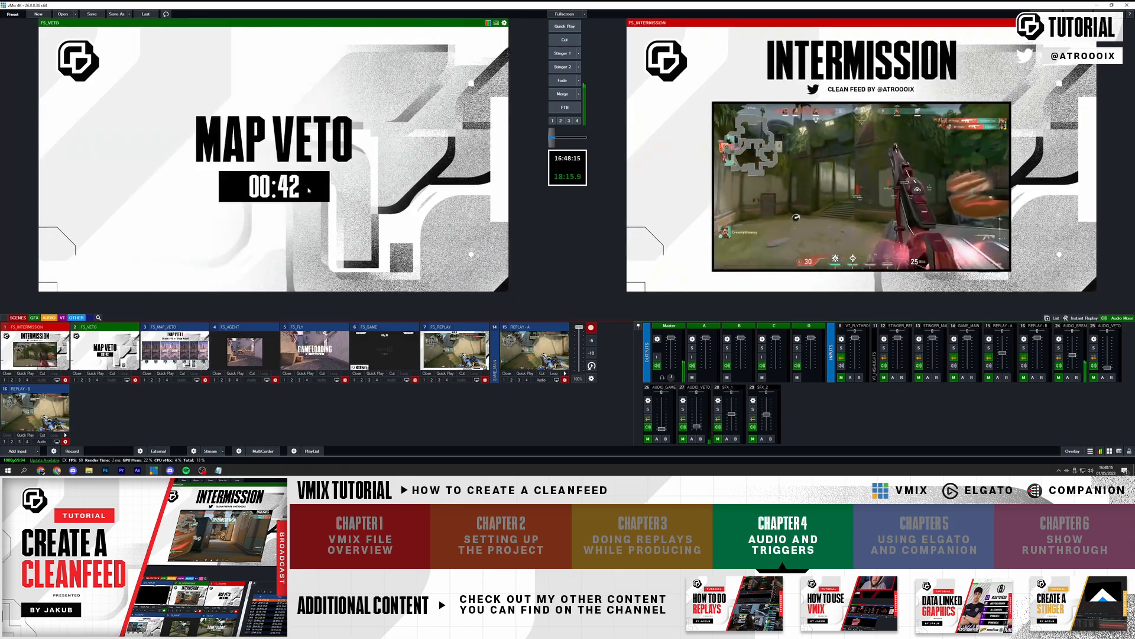
{"action": "left_click", "coordinate": [135, 380]}
{"action": "left_click", "coordinate": [659, 214]}
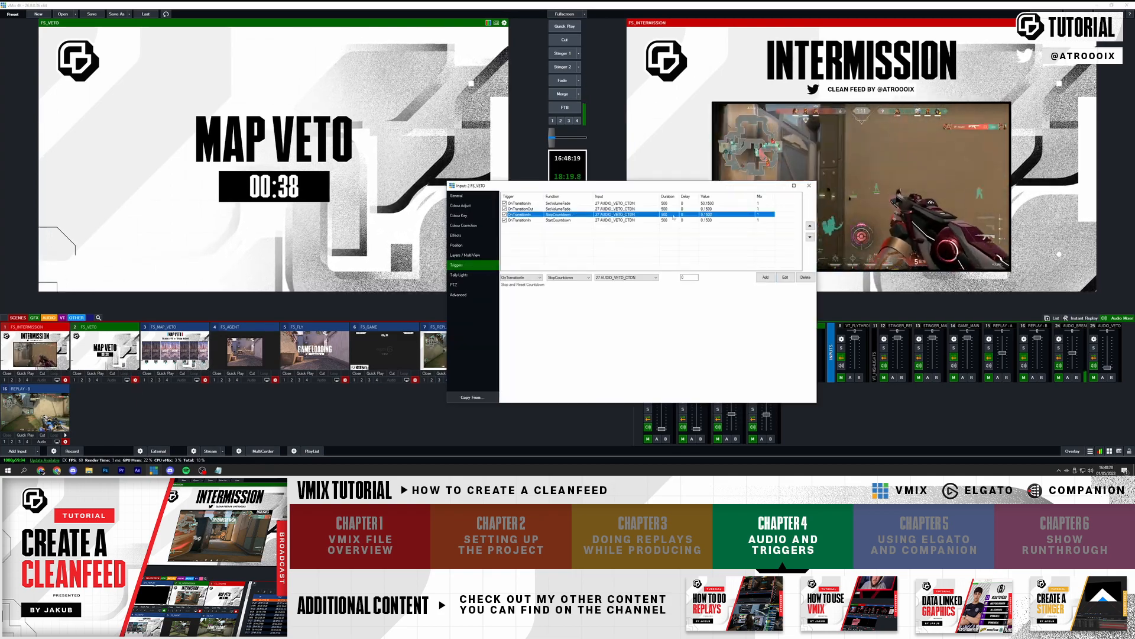
{"action": "left_click", "coordinate": [562, 220]}
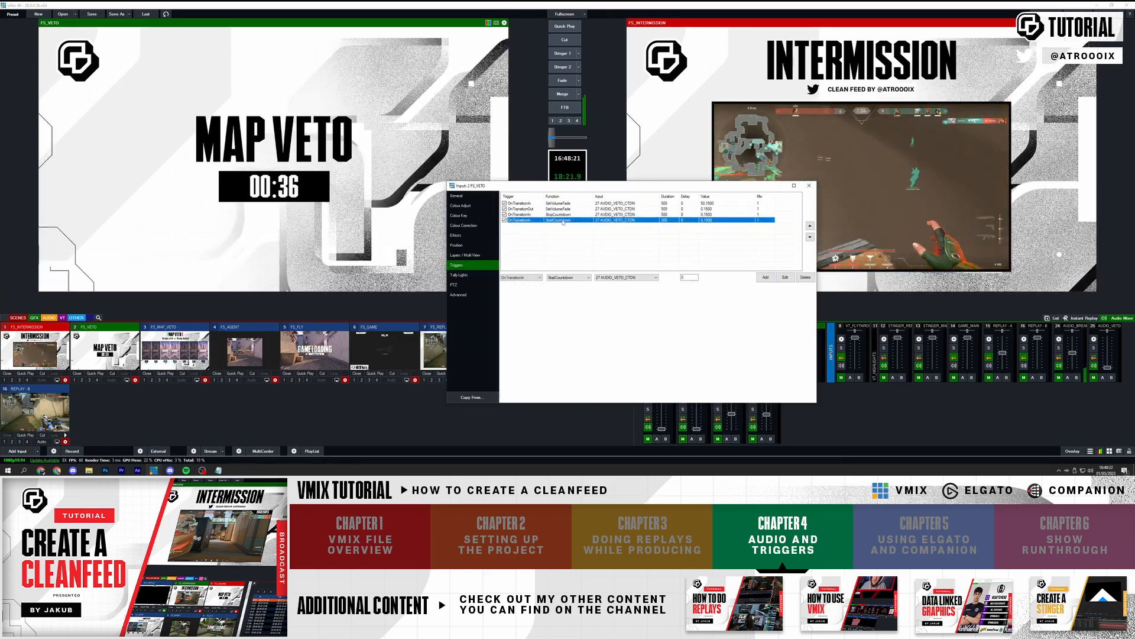
{"action": "key", "text": "Escape"}
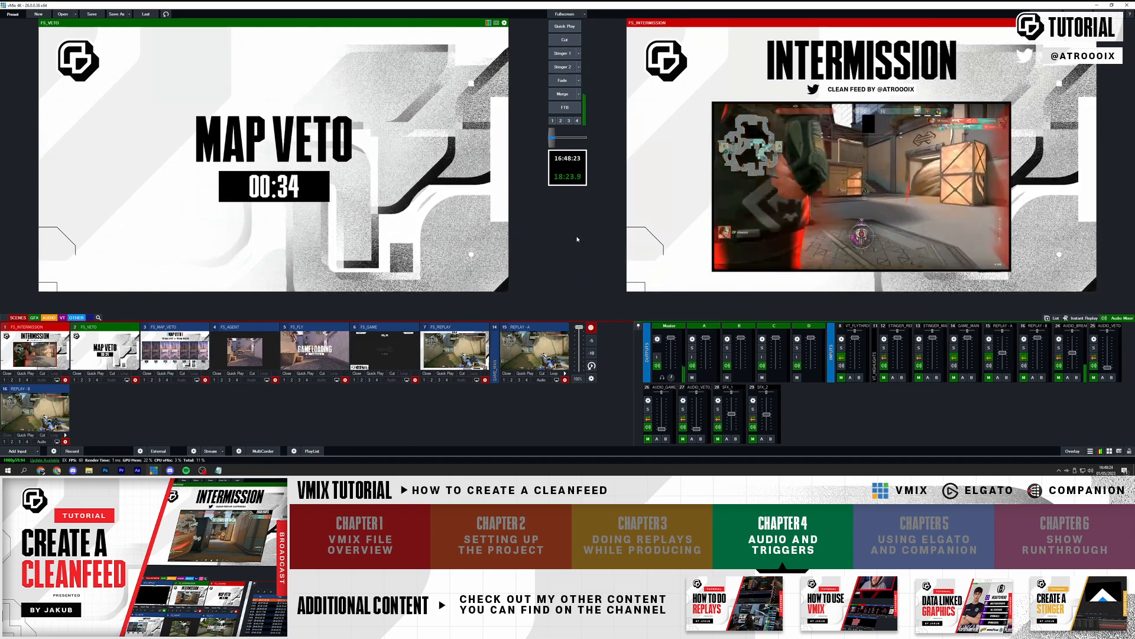
- Transition back to FS_VETO, check the countdown settings of its timer title and test the restart by cutting between both scenes
{"action": "key", "text": "space"}
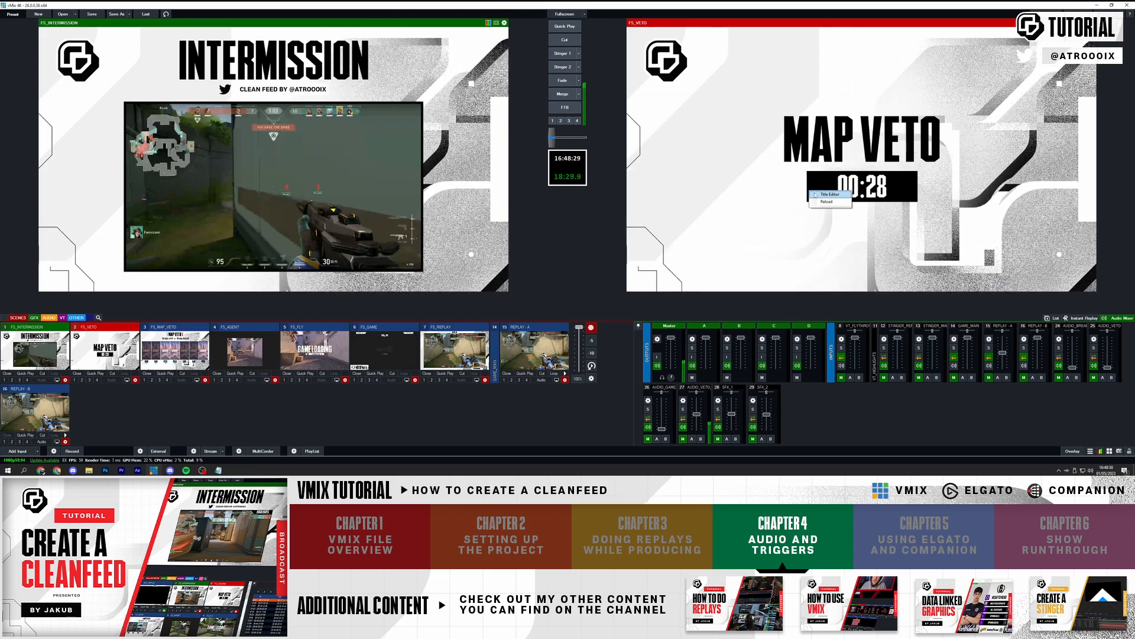
{"action": "left_click", "coordinate": [828, 194]}
{"action": "left_click", "coordinate": [661, 254]}
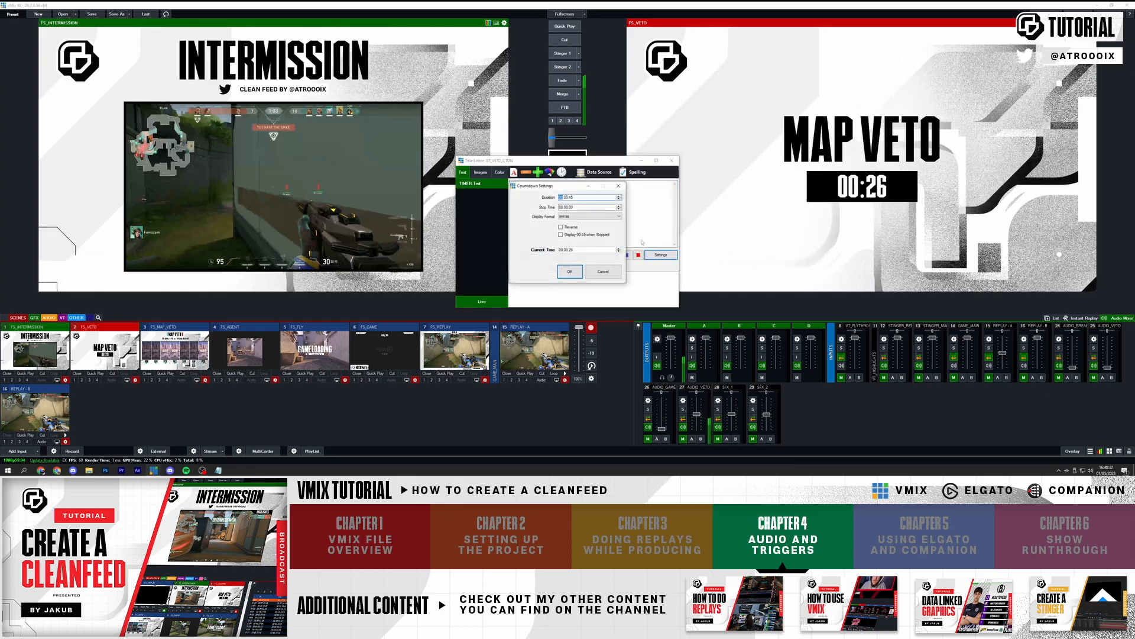
{"action": "left_click", "coordinate": [466, 187]}
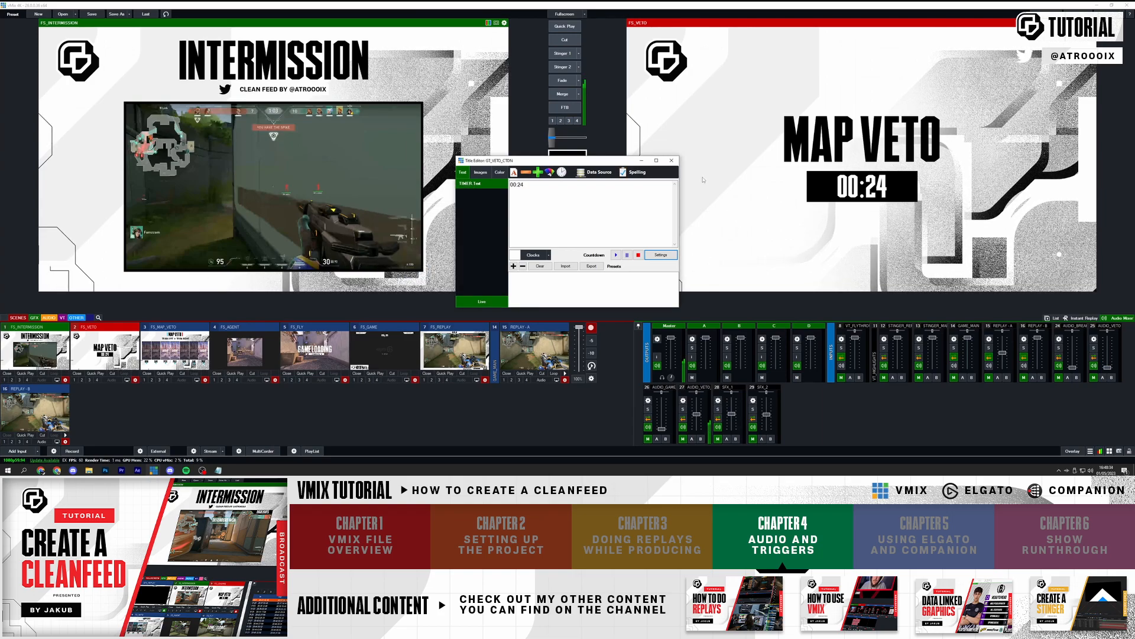
{"action": "left_click", "coordinate": [671, 160]}
{"action": "left_click", "coordinate": [565, 40]}
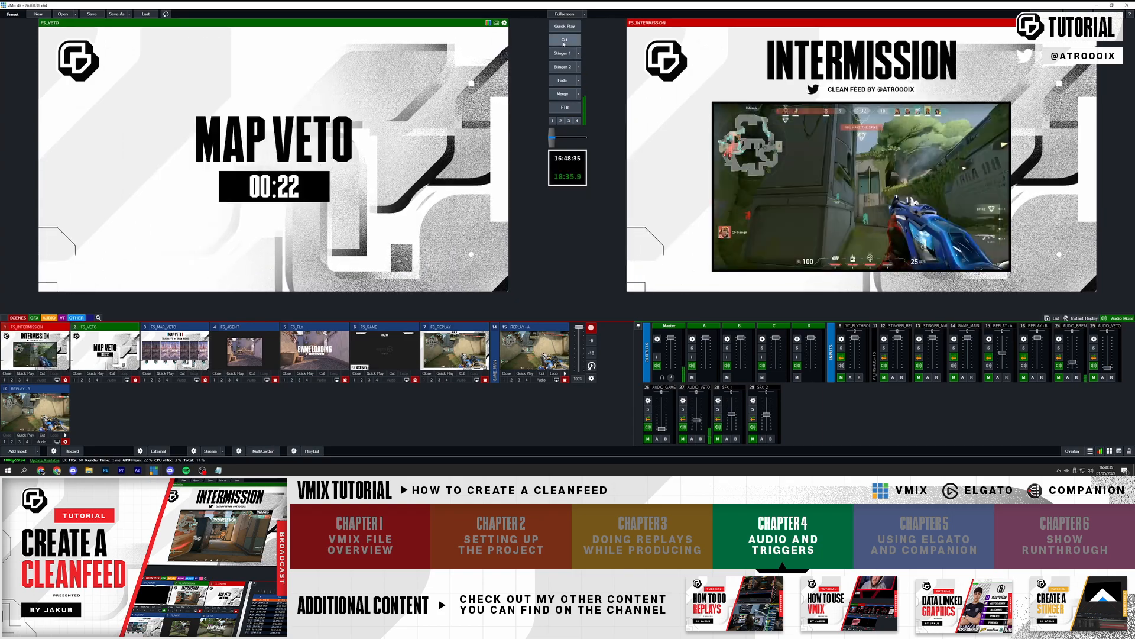
{"action": "left_click", "coordinate": [565, 41]}
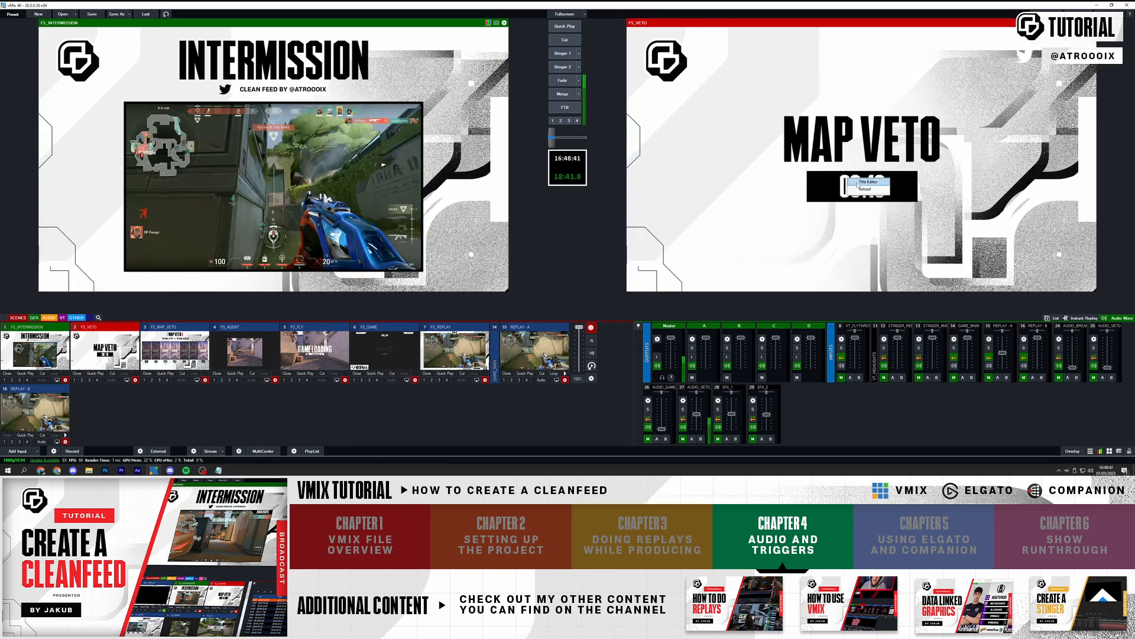
- Replace the StartCountdown trigger of FS_VETO with an identical OnTransitionIn trigger that has a delay of 15
{"action": "left_click", "coordinate": [135, 379]}
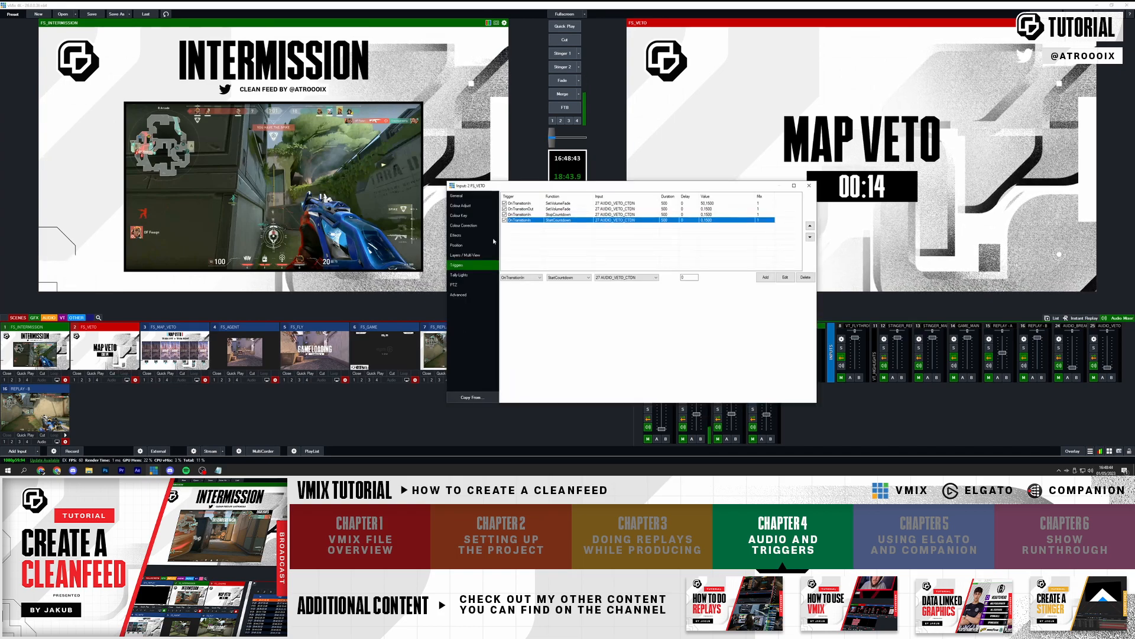
{"action": "left_click", "coordinate": [689, 216]}
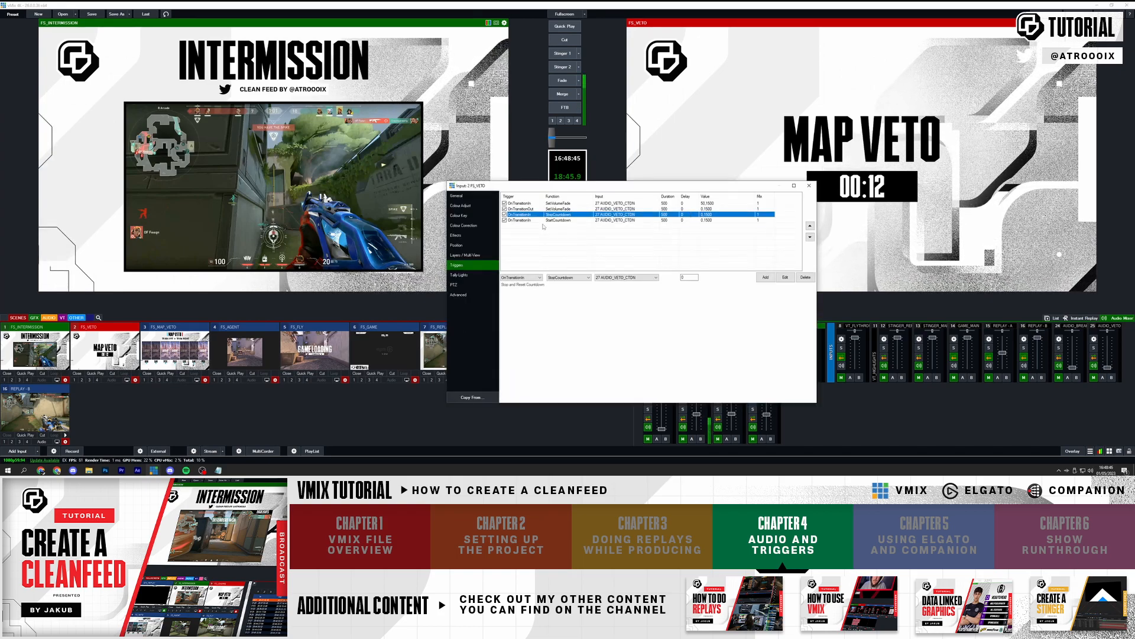
{"action": "left_click", "coordinate": [562, 220]}
{"action": "double_click", "coordinate": [692, 278]}
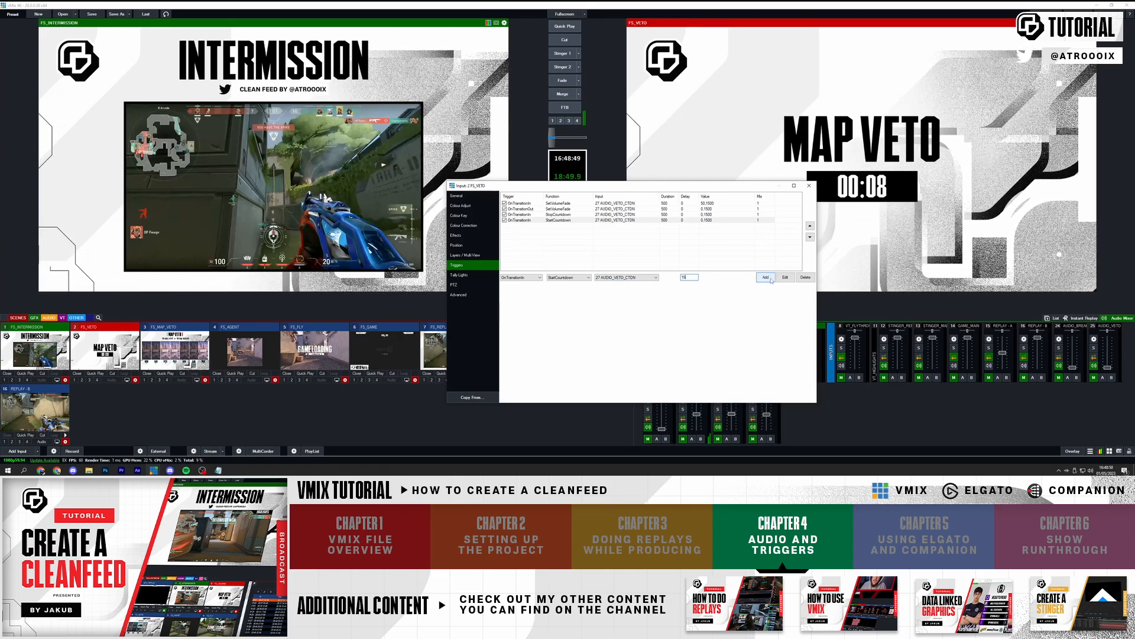
{"action": "left_click", "coordinate": [625, 222]}
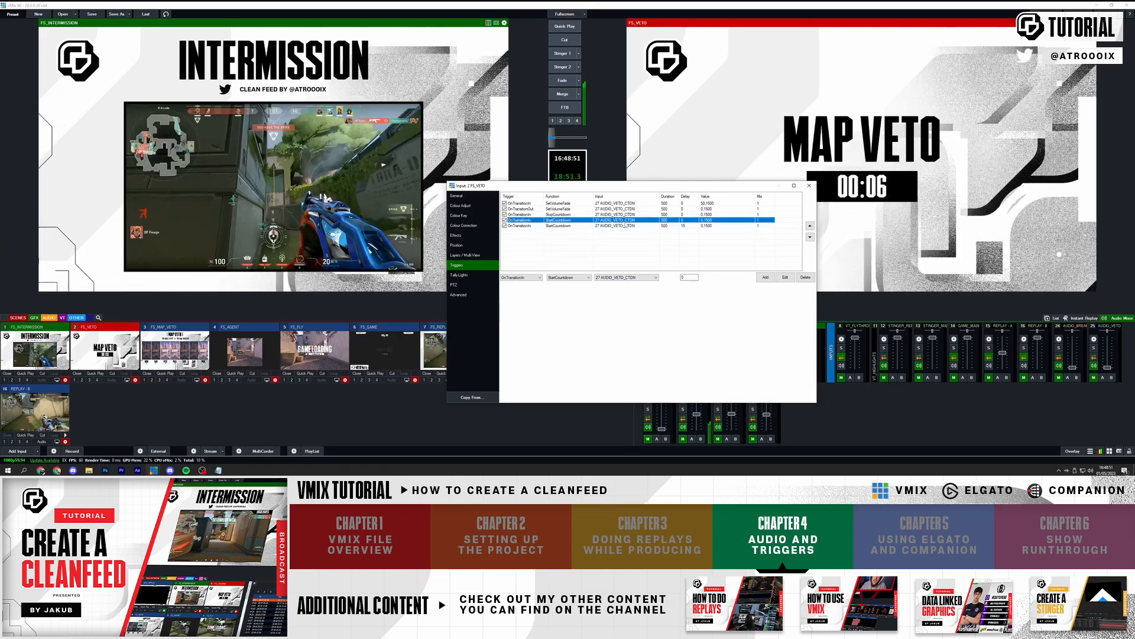
{"action": "left_click", "coordinate": [804, 278]}
- Retarget the StopCountdown trigger of FS_VETO to the GT_VETO_CTDN title
{"action": "left_click", "coordinate": [671, 215]}
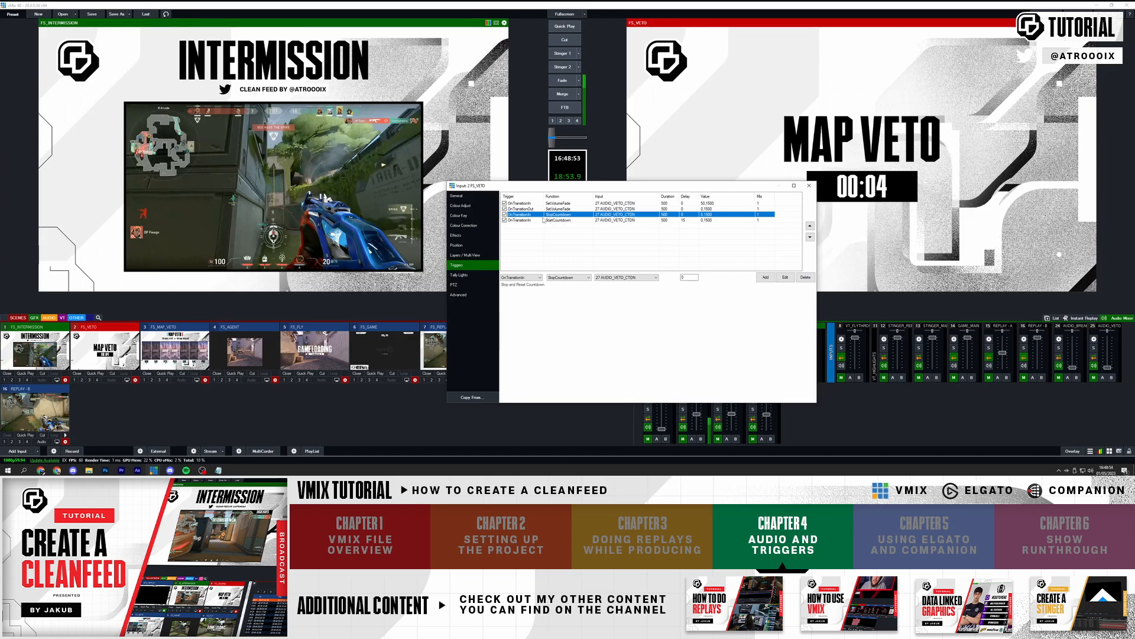
{"action": "left_click", "coordinate": [552, 220]}
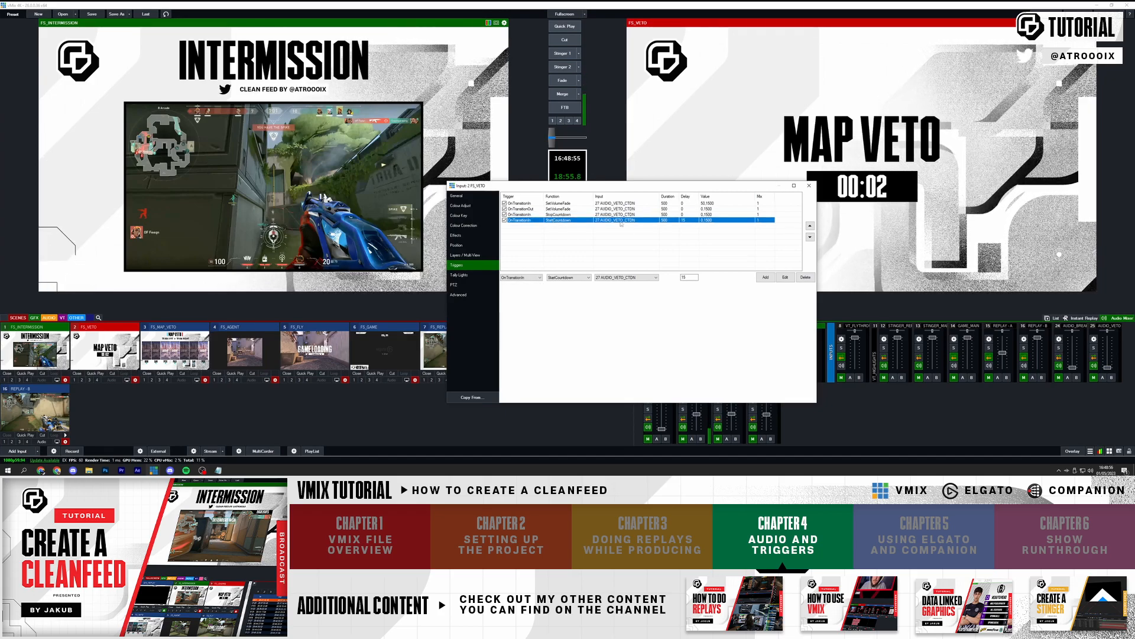
{"action": "key", "text": "Up"}
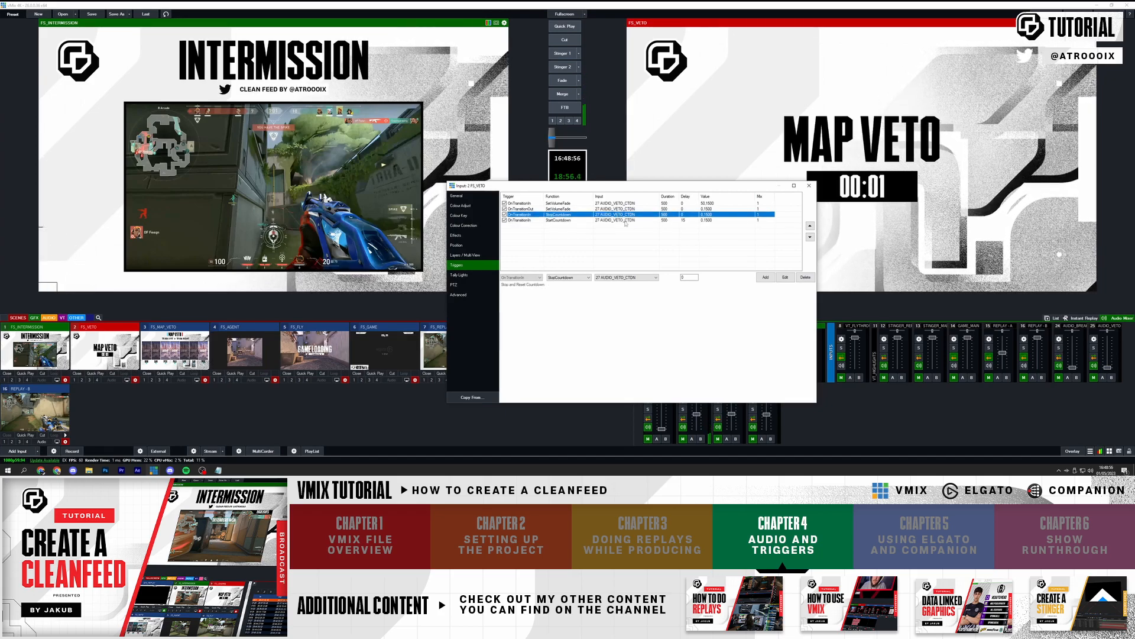
{"action": "left_click", "coordinate": [608, 279]}
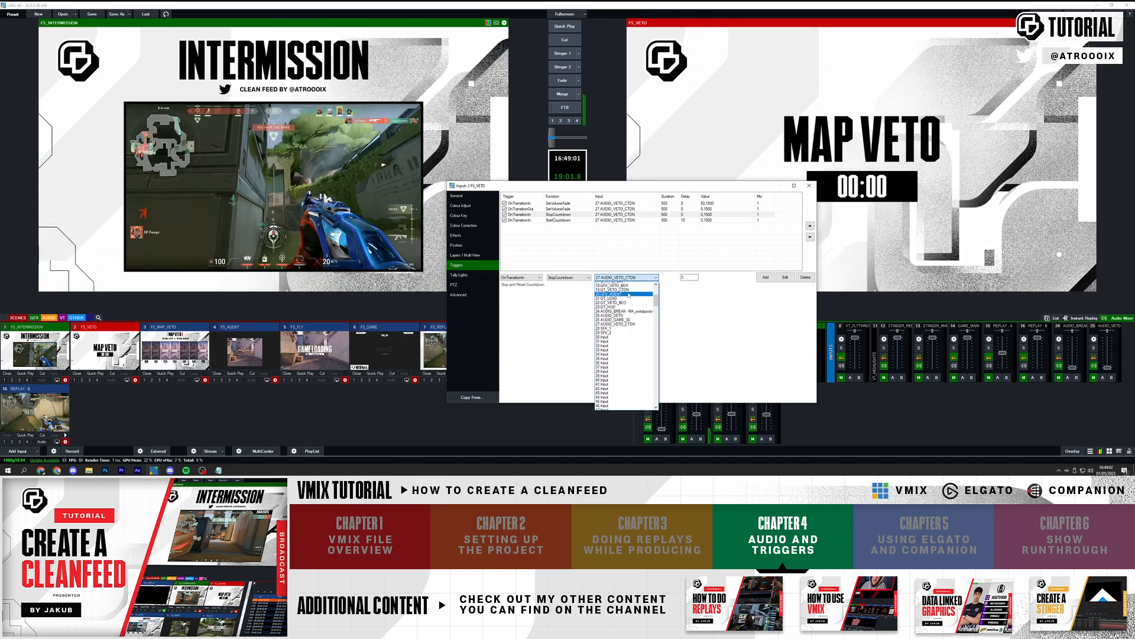
{"action": "left_click", "coordinate": [628, 287]}
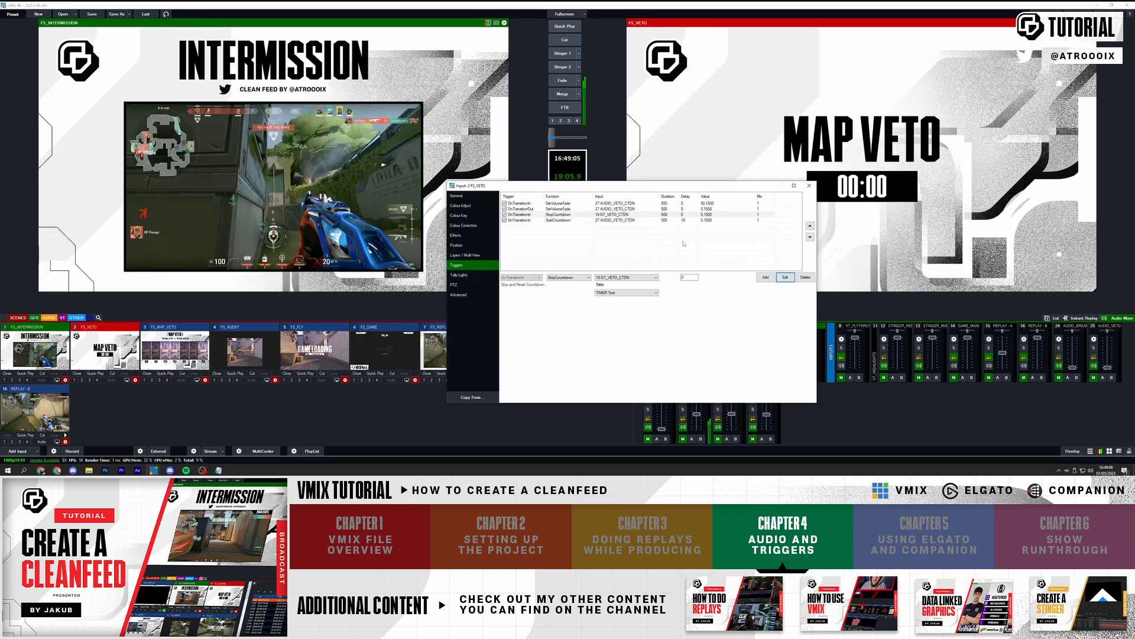
- Retarget the delayed StartCountdown trigger to GT_VETO_CTDN and close the input settings
{"action": "left_click", "coordinate": [602, 221]}
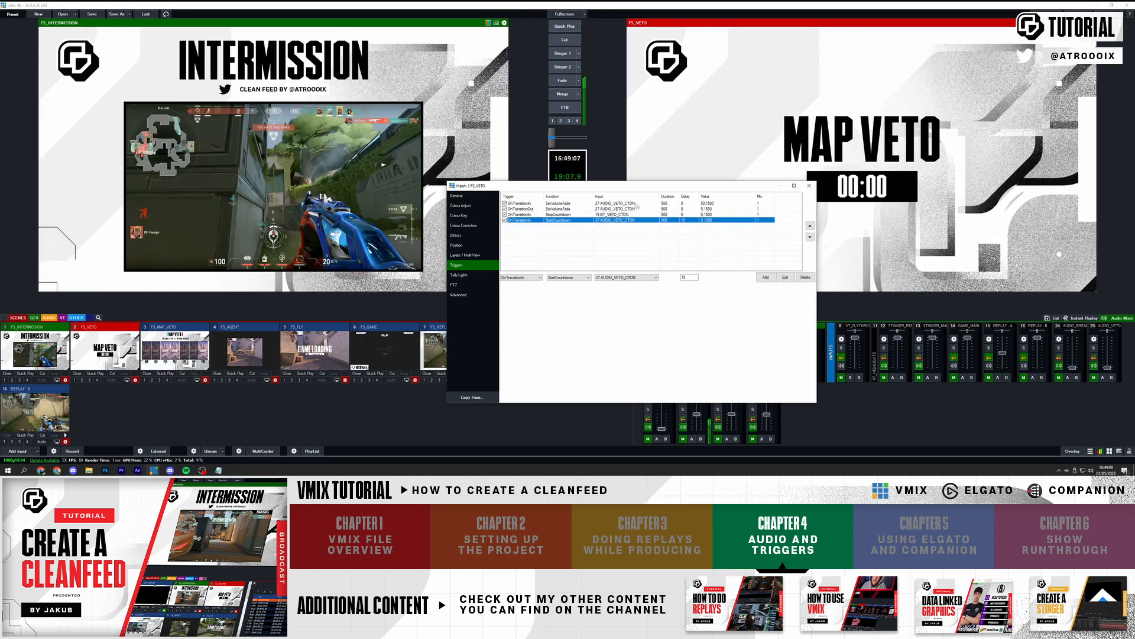
{"action": "left_click", "coordinate": [624, 278]}
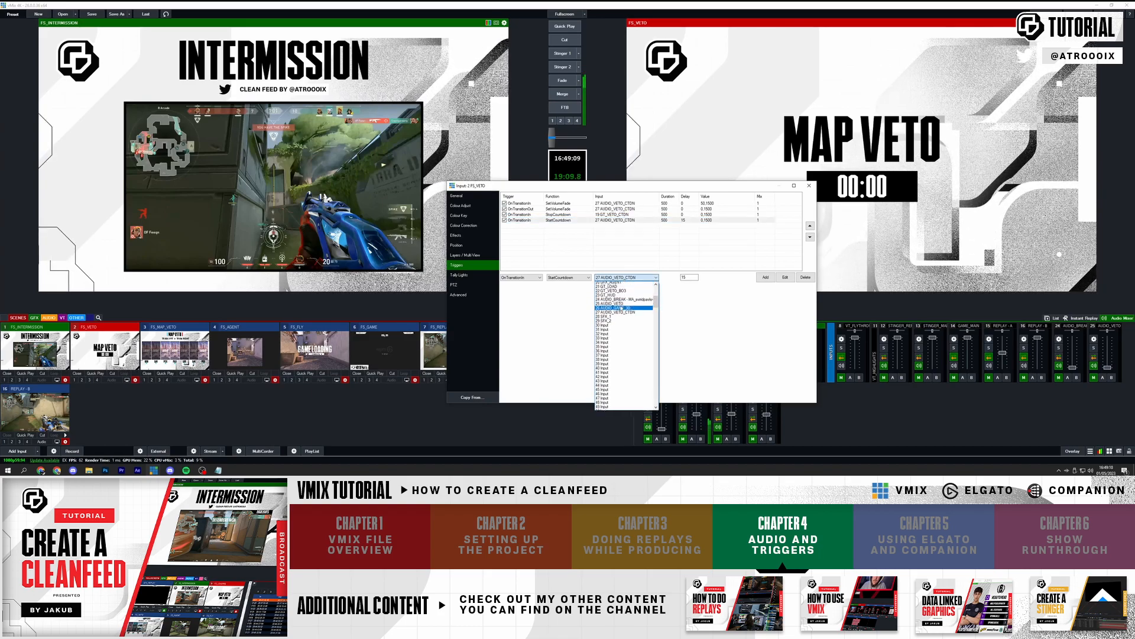
{"action": "left_click", "coordinate": [618, 288]}
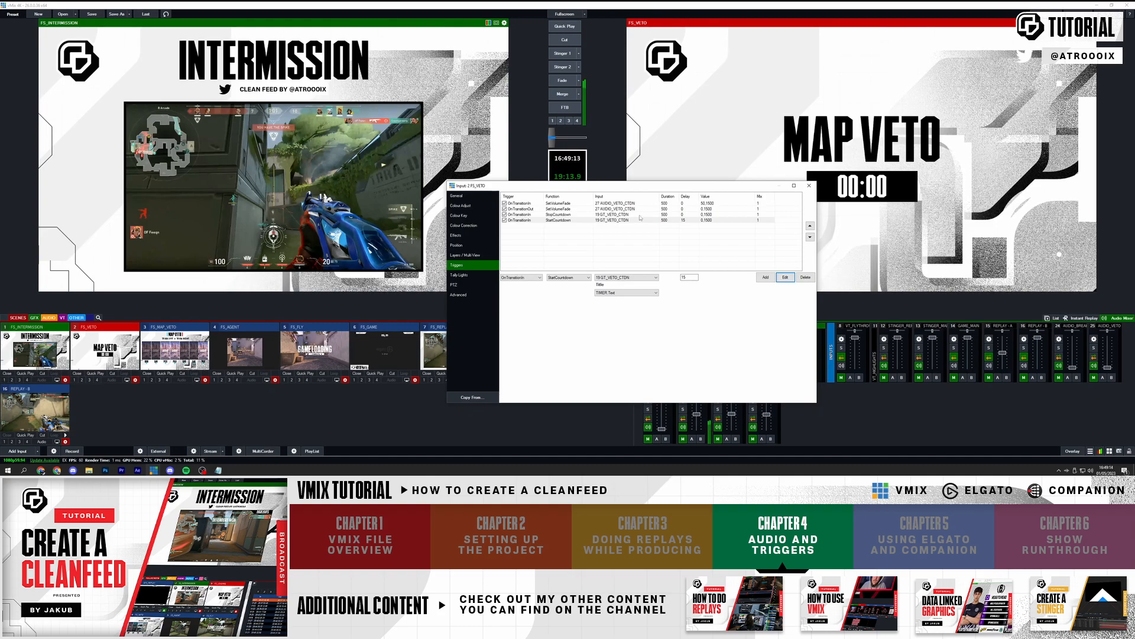
{"action": "left_click", "coordinate": [809, 185]}
- Test the countdown restart by switching between FS_INTERMISSION and FS_VETO with Stinger 1 and Cut, ending with FS_VETO in preview
{"action": "left_click", "coordinate": [565, 54]}
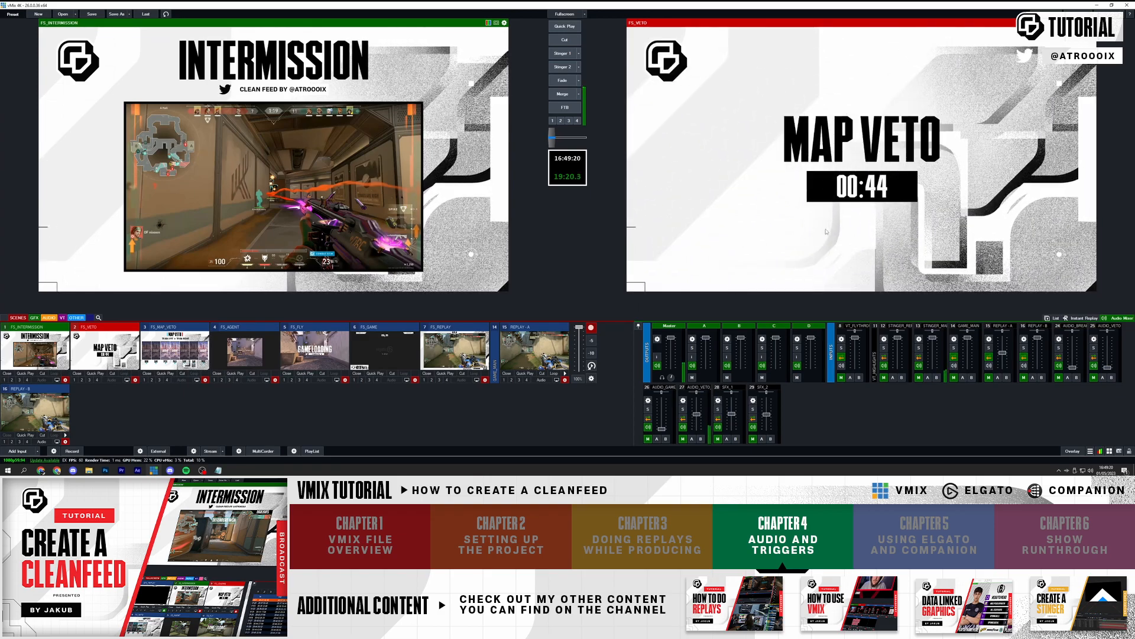
{"action": "left_click", "coordinate": [564, 39]}
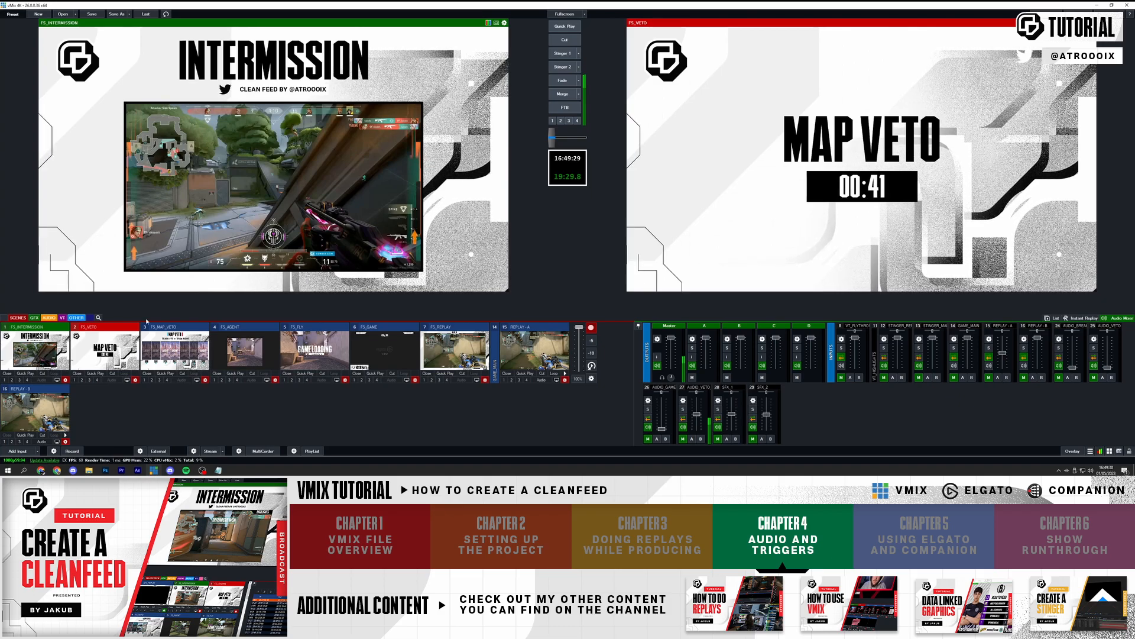
{"action": "left_click", "coordinate": [105, 352]}
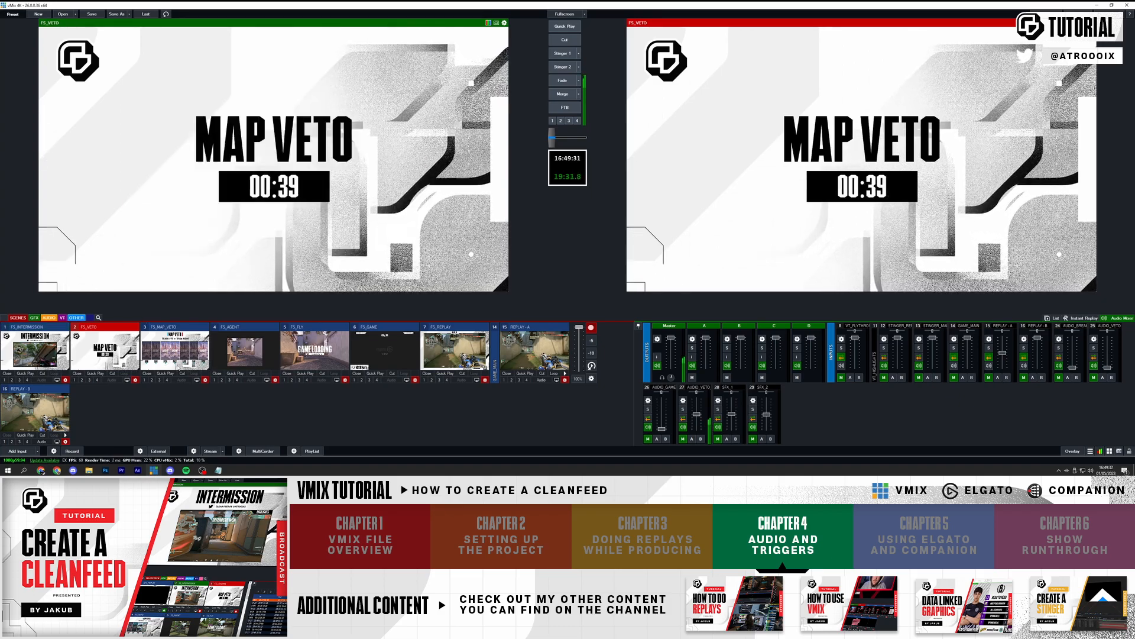
- Preview FS_MAP_VETO, open its trigger settings and copy in the SetVolumeFade triggers that target AUDIO_BREAK
{"action": "left_click", "coordinate": [175, 349]}
{"action": "right_click", "coordinate": [175, 349]}
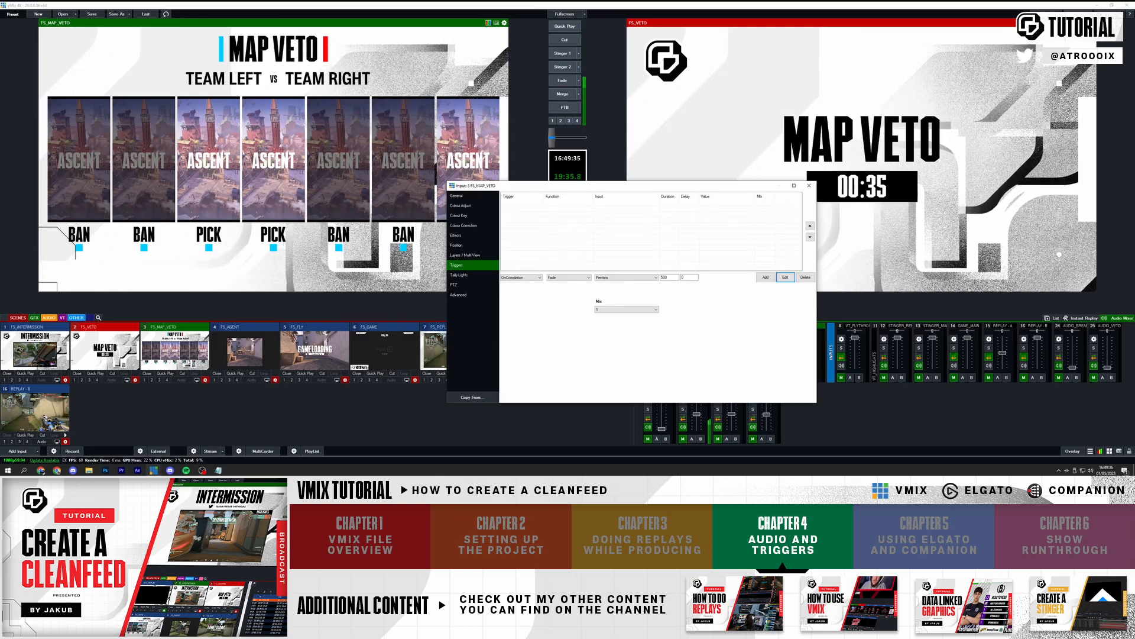
{"action": "left_click", "coordinate": [472, 398]}
{"action": "left_click", "coordinate": [575, 208]}
{"action": "left_click", "coordinate": [561, 215]}
{"action": "left_click", "coordinate": [565, 264]}
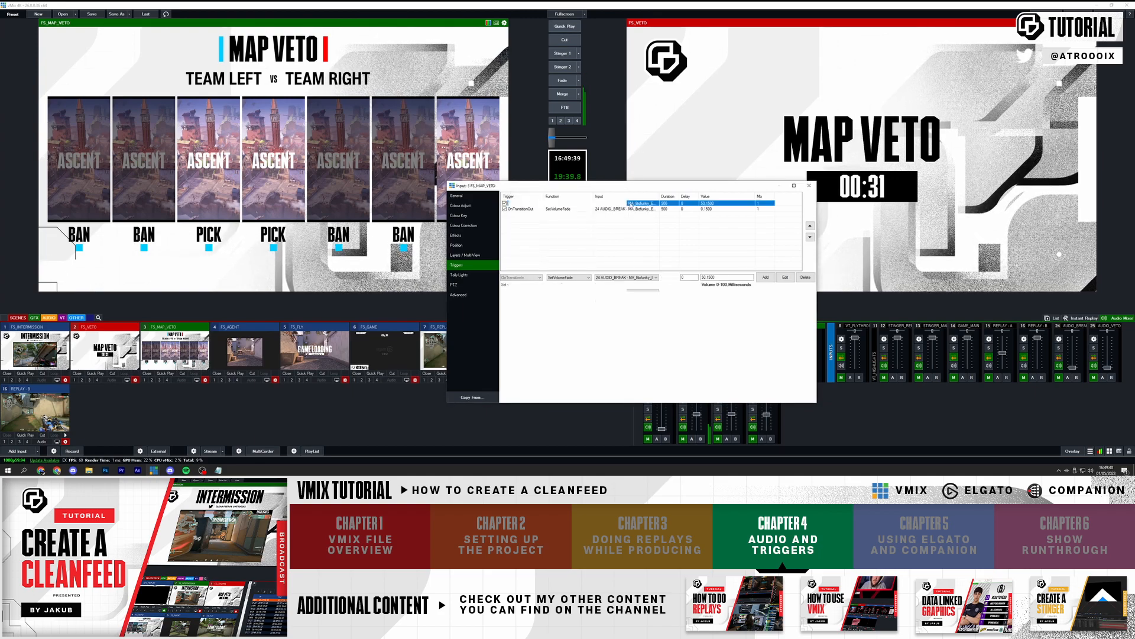
- Retarget the OnTransitionIn and OnTransitionOut SetVolumeFade triggers of FS_MAP_VETO to AUDIO_VETO and close the input settings
{"action": "left_click", "coordinate": [603, 276]}
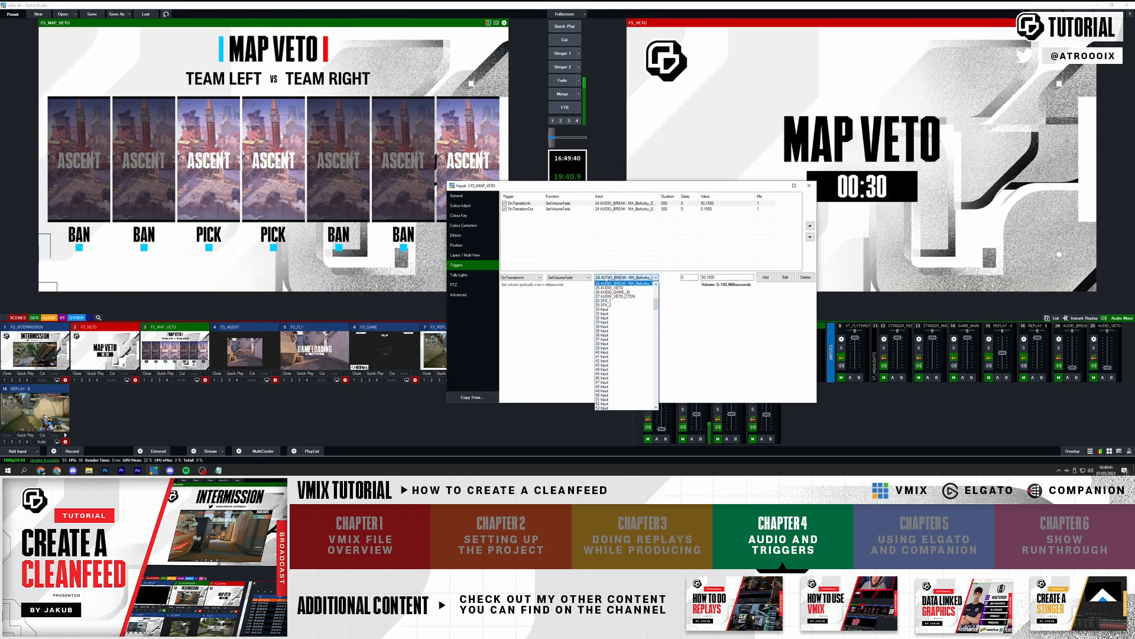
{"action": "left_click", "coordinate": [628, 288]}
{"action": "left_click", "coordinate": [786, 277]}
{"action": "left_click", "coordinate": [639, 210]}
{"action": "left_click", "coordinate": [615, 277]}
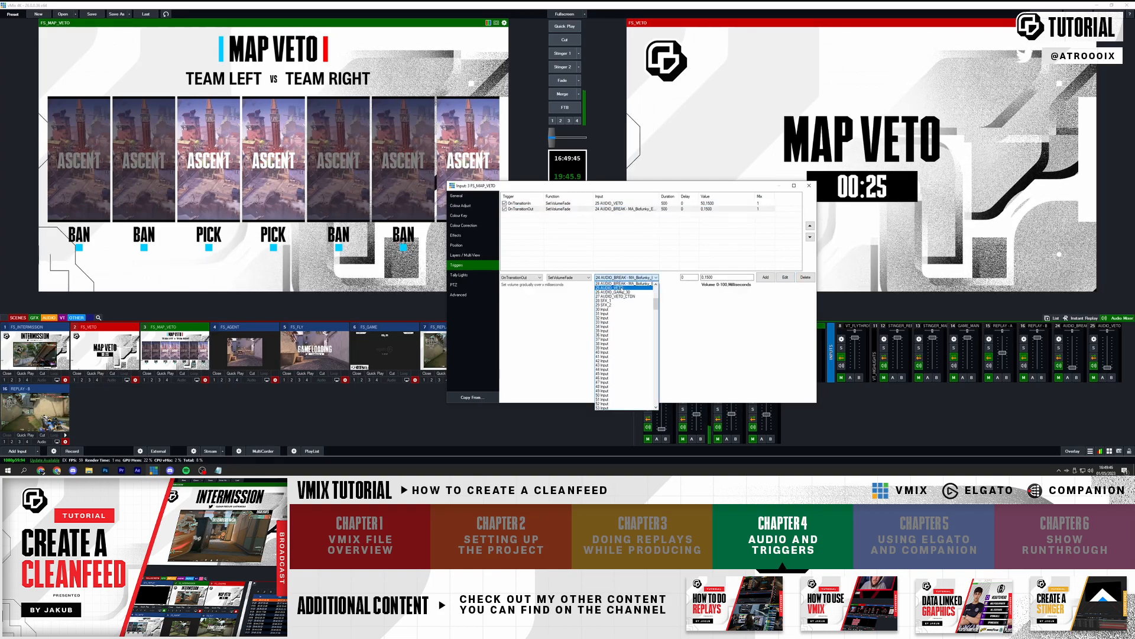
{"action": "left_click", "coordinate": [629, 288]}
{"action": "left_click", "coordinate": [786, 277]}
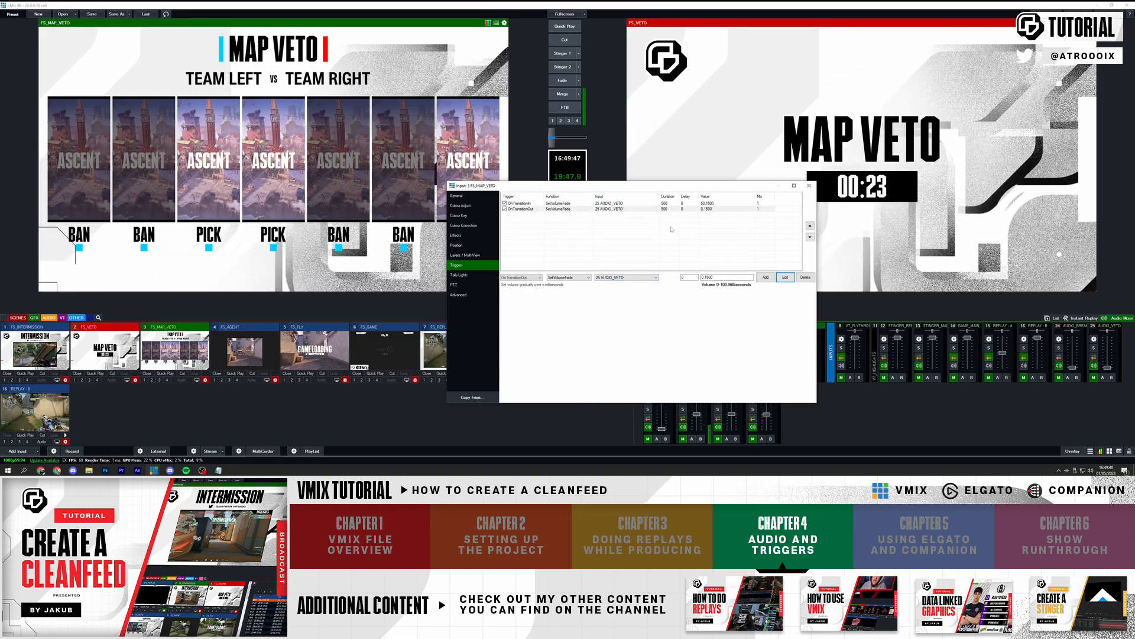
{"action": "left_click", "coordinate": [810, 186]}
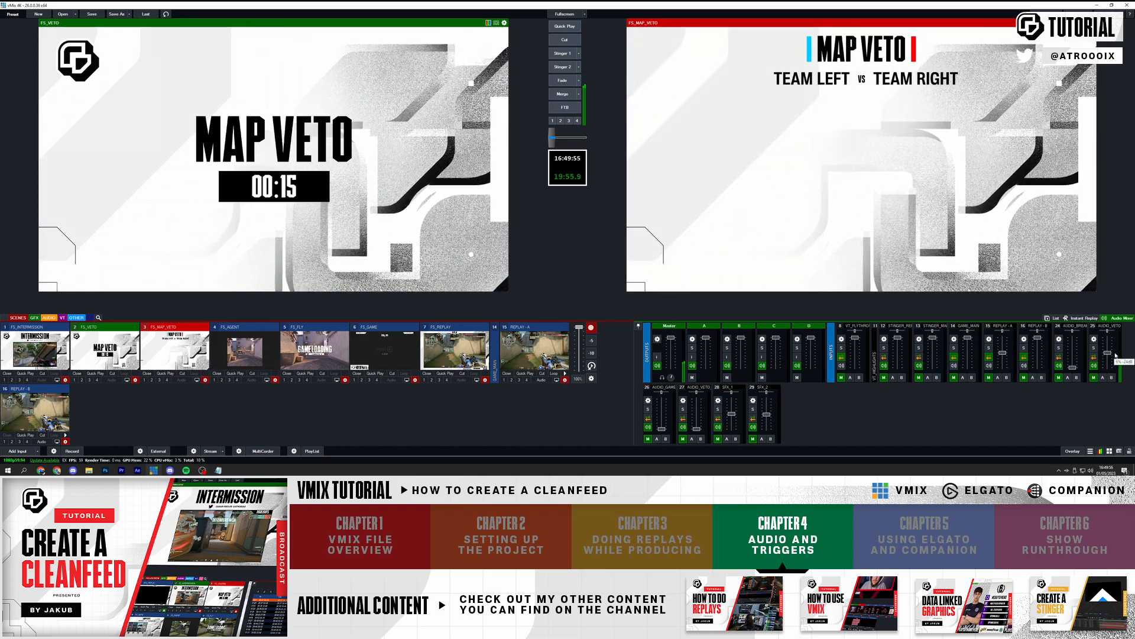
- Reopen the FS_MAP_VETO triggers and add an OnTransitionIn trigger with the Restart function for AUDIO_VETO
{"action": "left_click", "coordinate": [205, 380]}
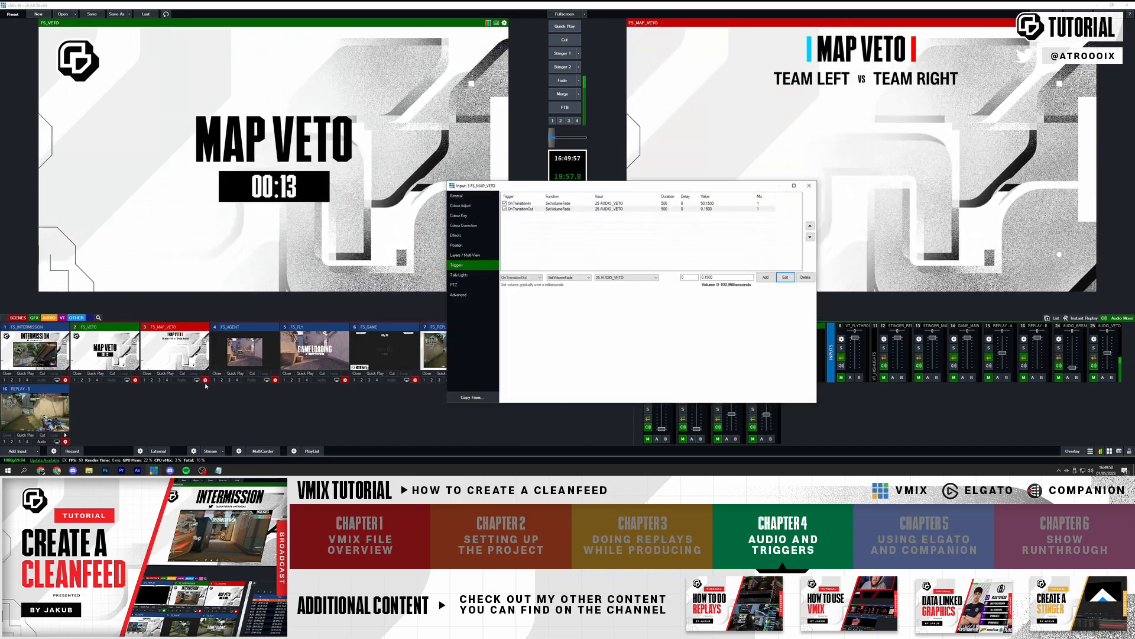
{"action": "left_click", "coordinate": [528, 203]}
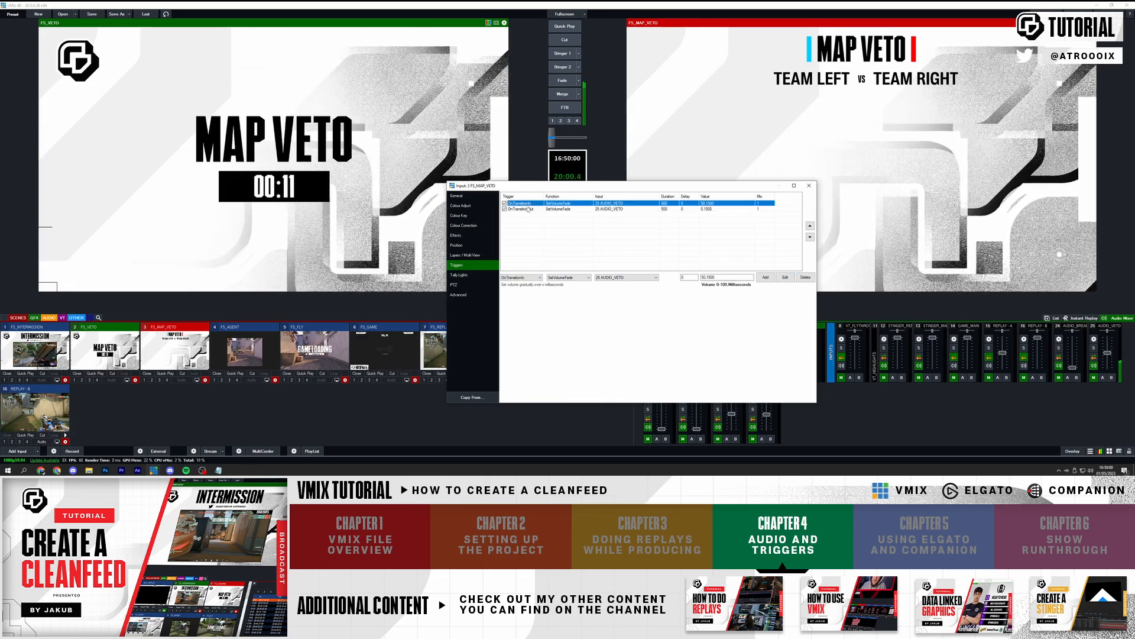
{"action": "left_click", "coordinate": [559, 278]}
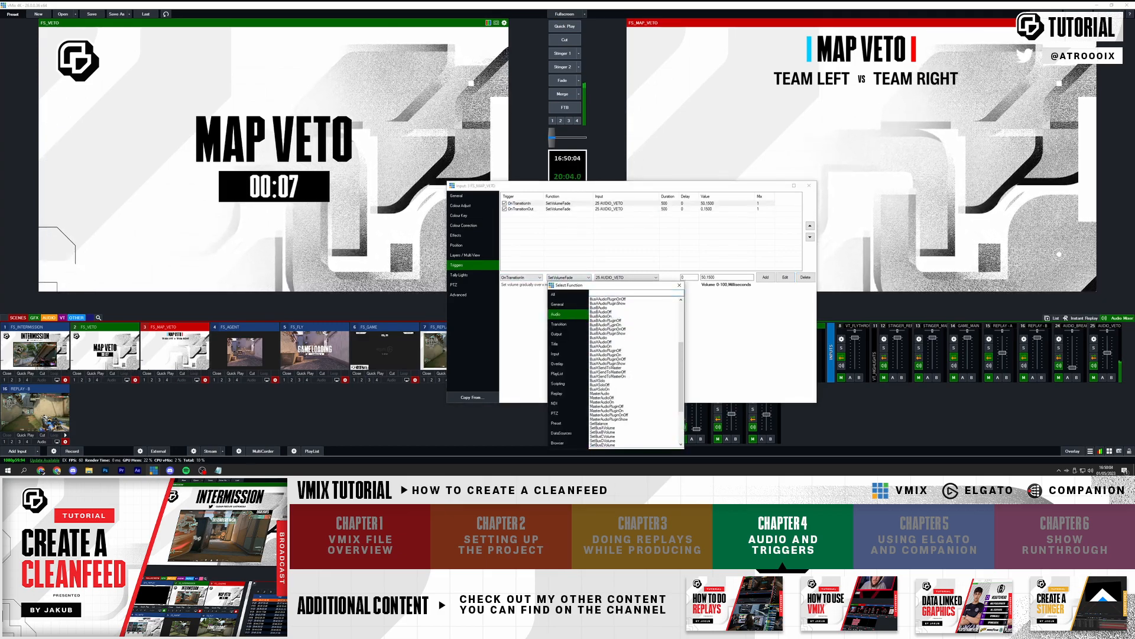
{"action": "left_click", "coordinate": [568, 294]}
{"action": "type", "text": "restart"}
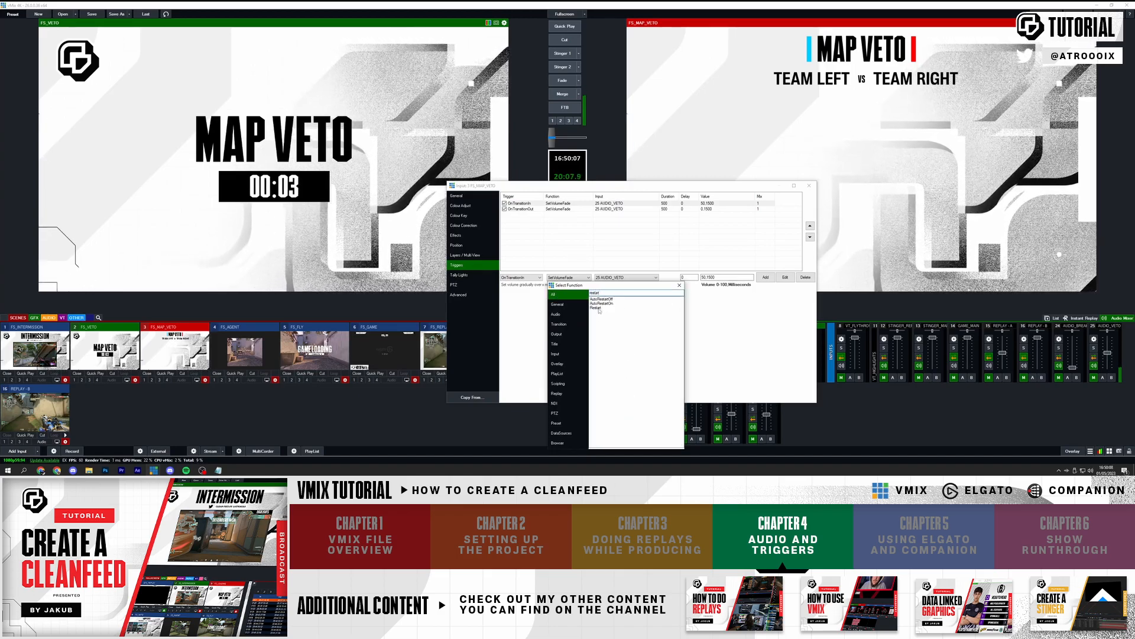
{"action": "double_click", "coordinate": [599, 308]}
{"action": "left_click", "coordinate": [615, 281]}
{"action": "left_click", "coordinate": [615, 282]}
{"action": "left_click", "coordinate": [766, 278]}
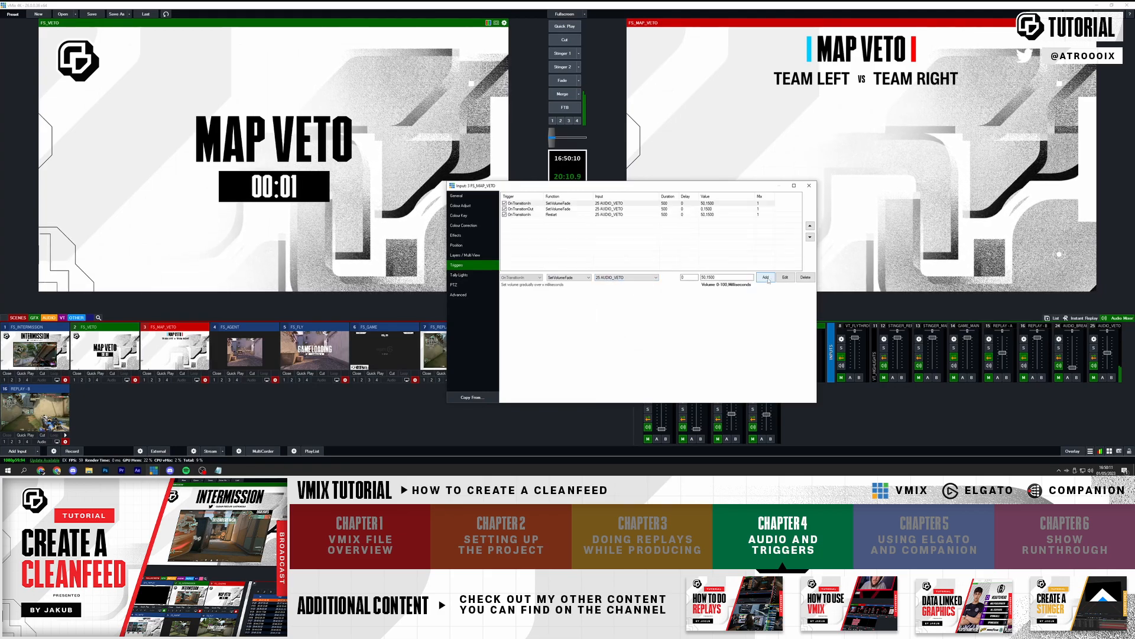
- Move the Restart trigger for AUDIO_VETO to the first position in FS_MAP_VETO's trigger list and close the input settings
{"action": "left_click", "coordinate": [566, 215]}
{"action": "left_click", "coordinate": [810, 226]}
{"action": "left_click", "coordinate": [552, 210]}
{"action": "left_click", "coordinate": [809, 186]}
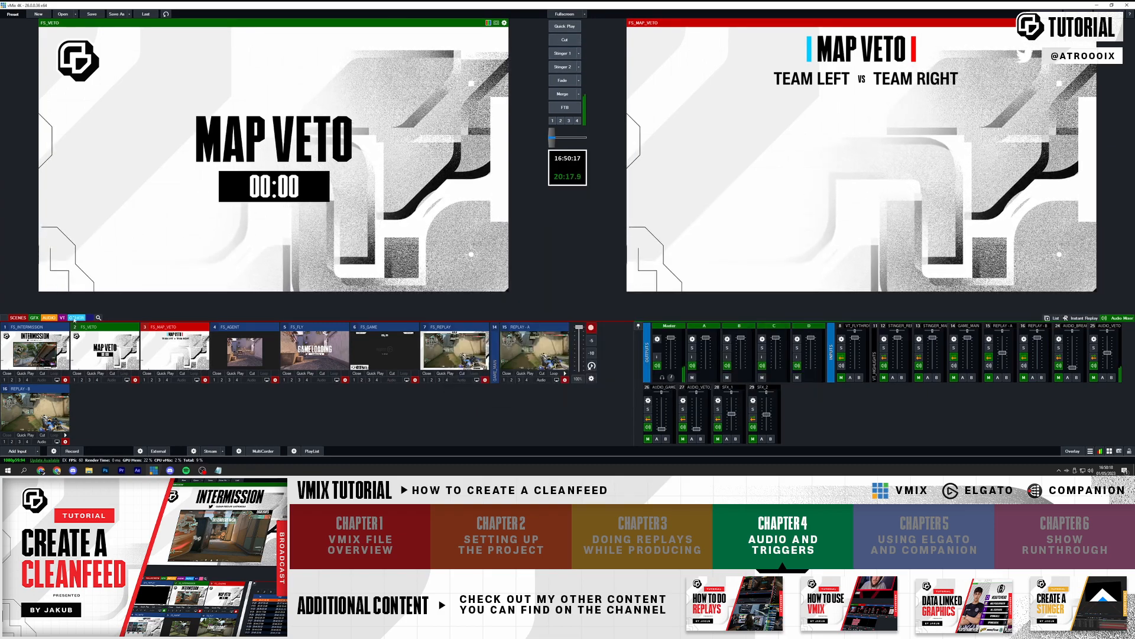
- Cut to FS_VETO, return to FS_MAP_VETO with Stinger 1, and check AUDIO_VETO's playback position among the audio inputs
{"action": "left_click", "coordinate": [564, 40]}
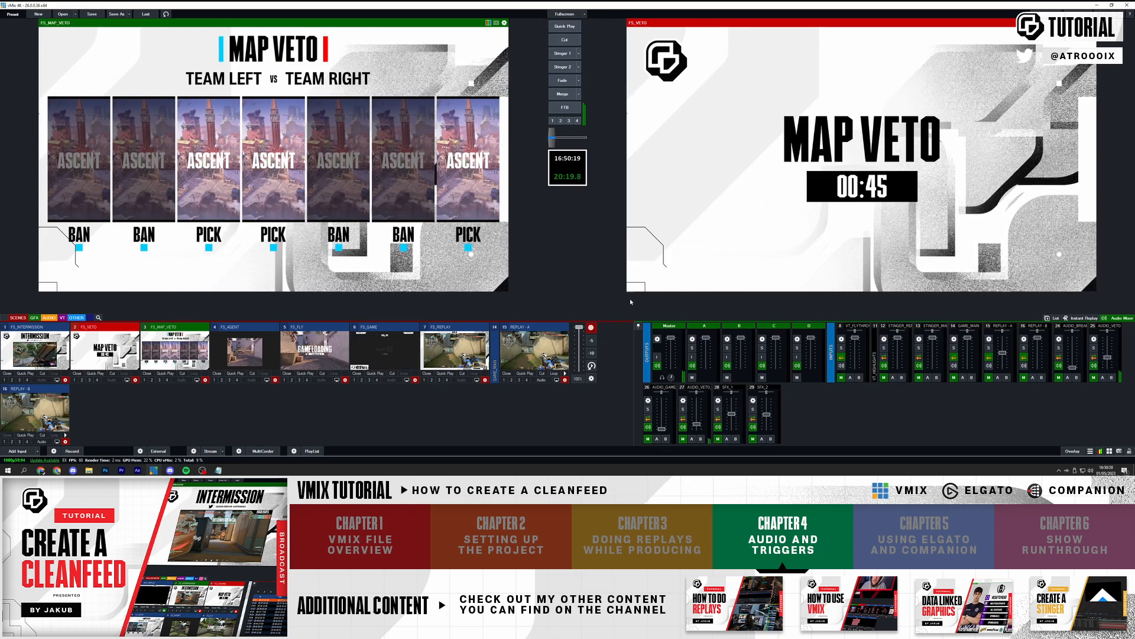
{"action": "left_click", "coordinate": [563, 55]}
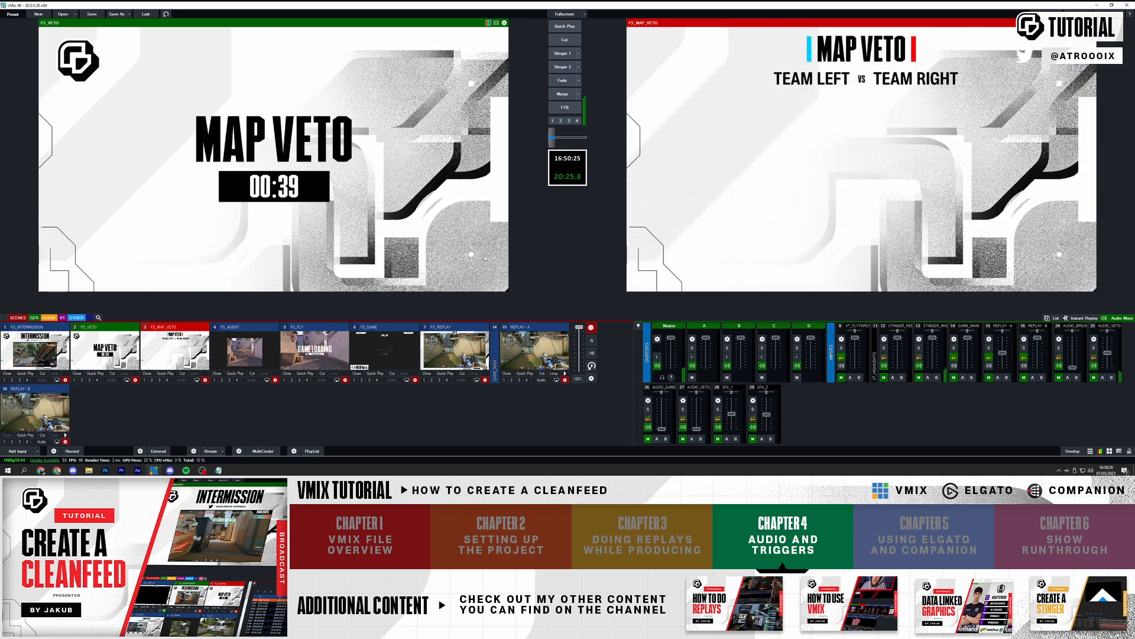
{"action": "left_click", "coordinate": [50, 318]}
{"action": "left_click", "coordinate": [76, 335]}
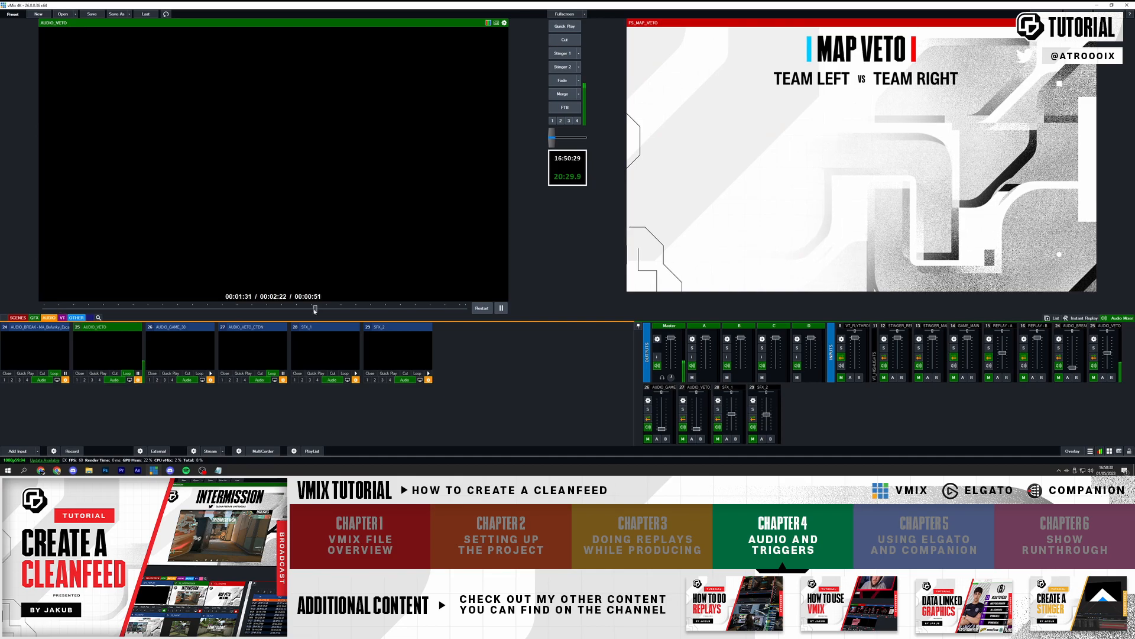
- Preview FS_VETO from the scene inputs, repeat the switch to it and back to FS_MAP_VETO, and recheck whether AUDIO_VETO restarts
{"action": "left_click", "coordinate": [22, 319]}
{"action": "left_click", "coordinate": [121, 342]}
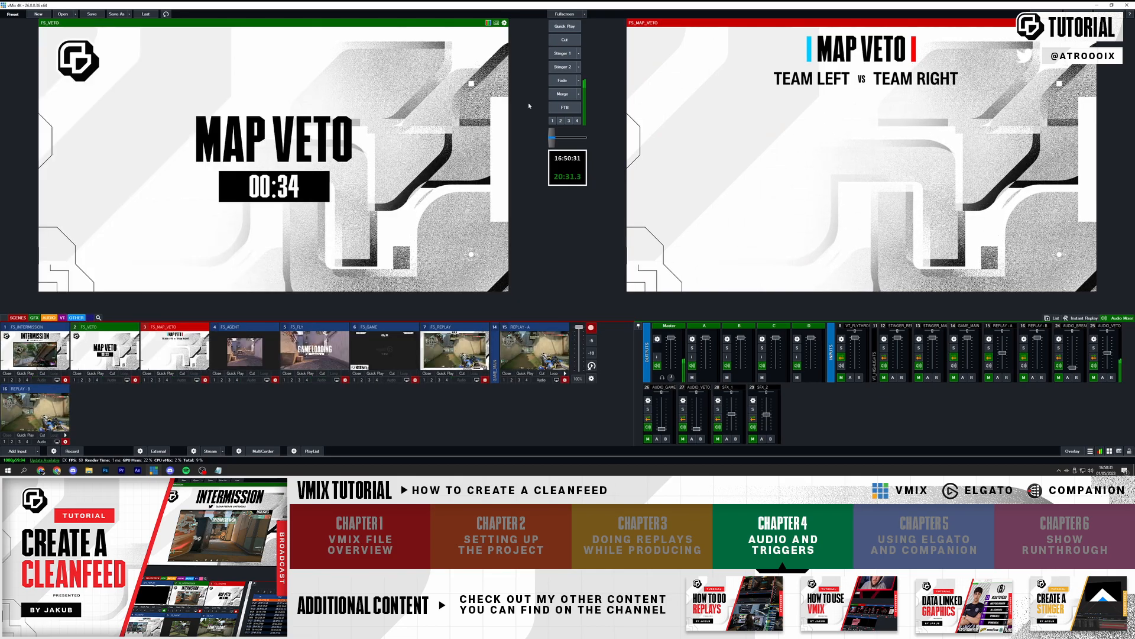
{"action": "left_click", "coordinate": [569, 40]}
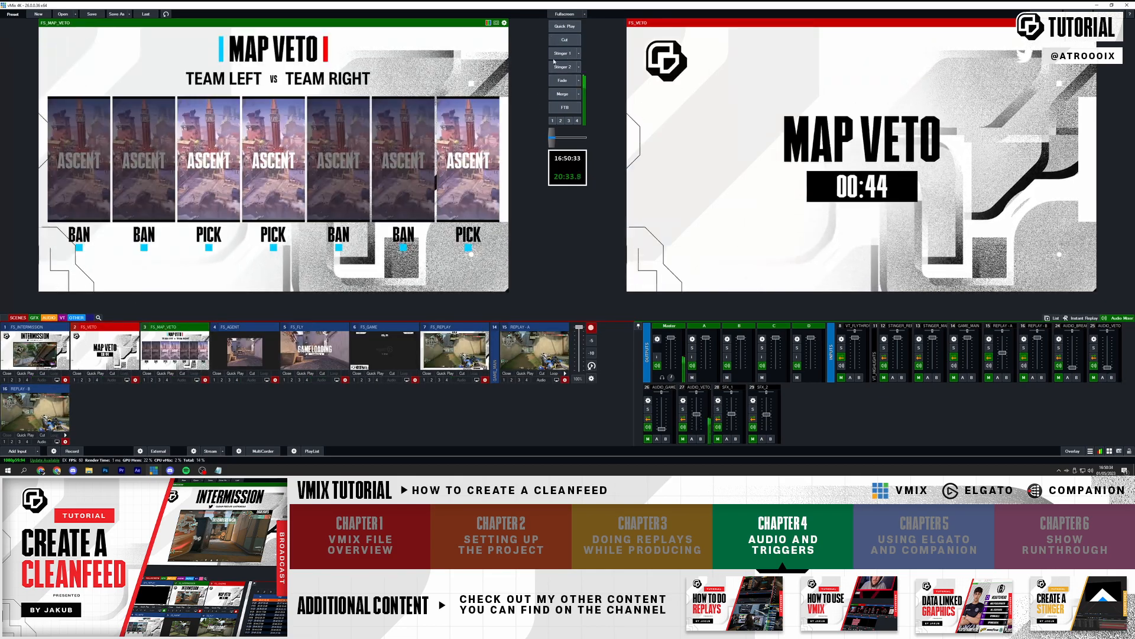
{"action": "left_click", "coordinate": [49, 317]}
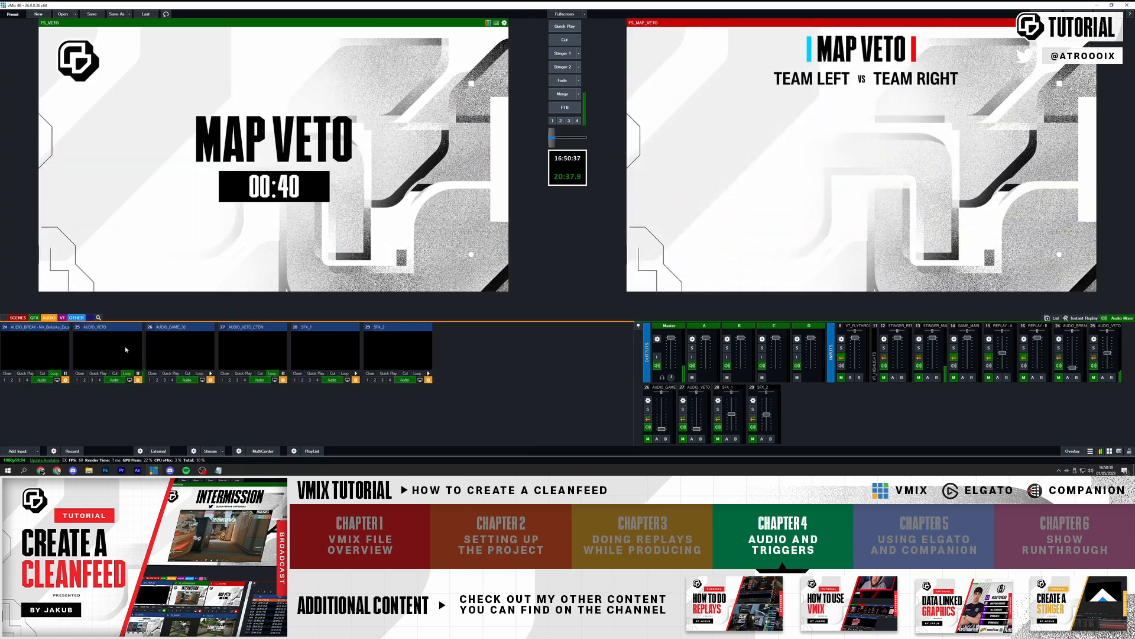
{"action": "left_click", "coordinate": [126, 346]}
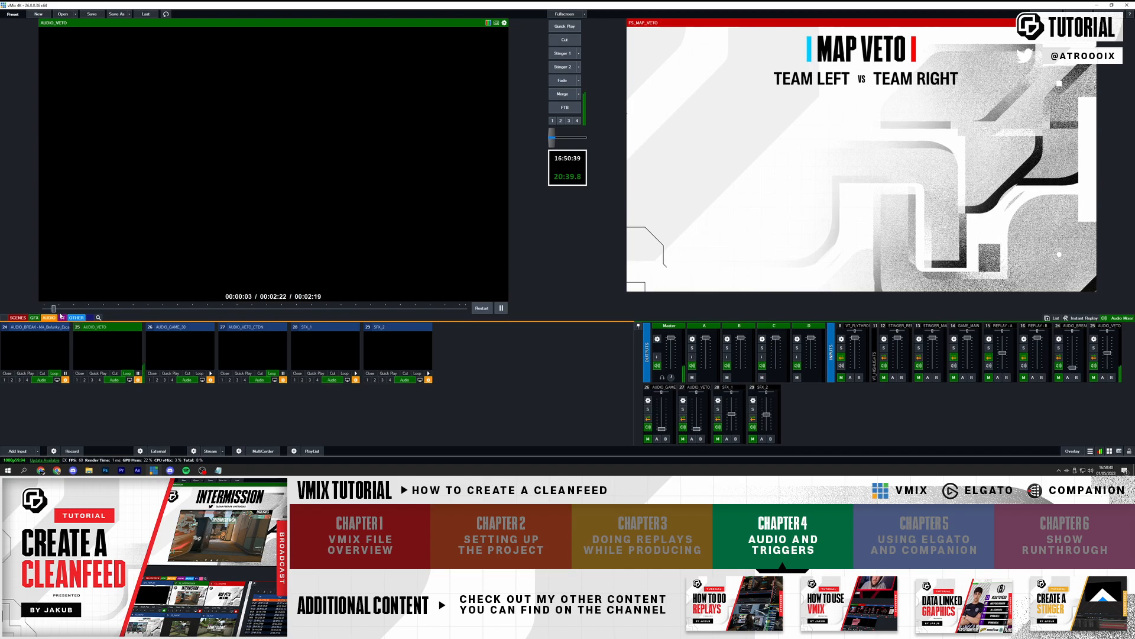
- Return to the scene inputs, preview FS_AGENT and FS_FLY, and open the trigger settings of FS_FLY
{"action": "left_click", "coordinate": [18, 317]}
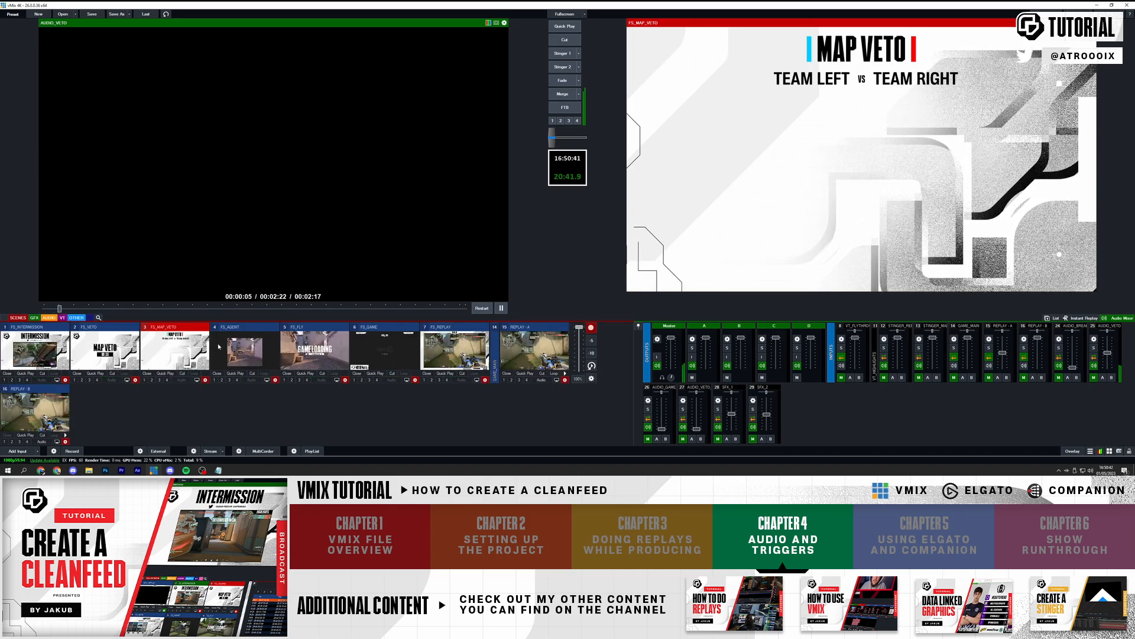
{"action": "left_click", "coordinate": [244, 349]}
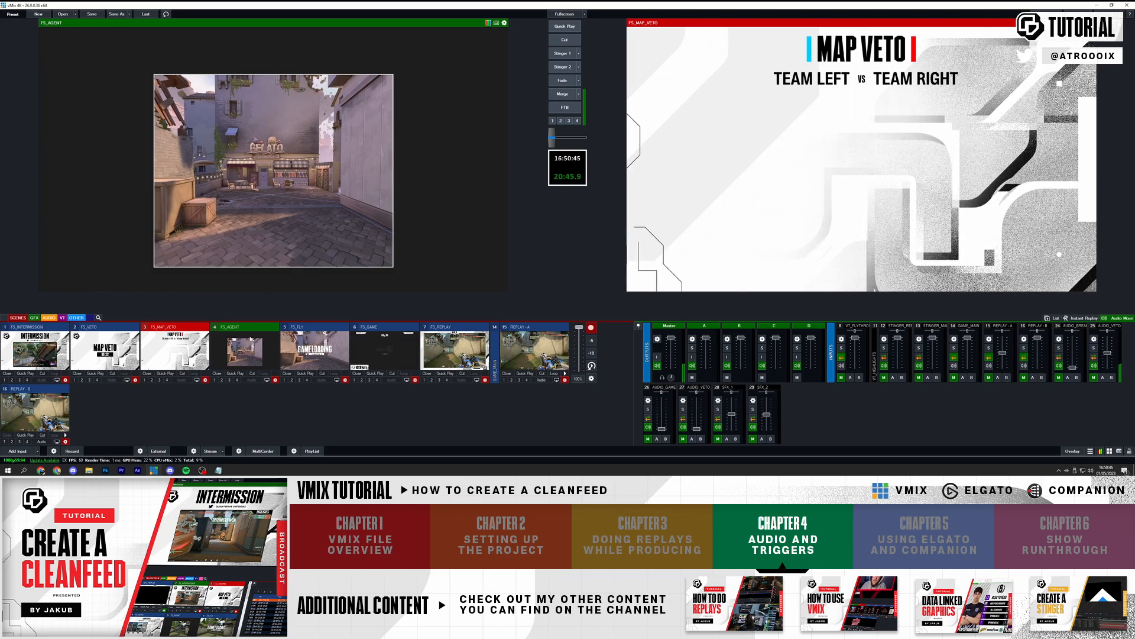
{"action": "left_click", "coordinate": [315, 354]}
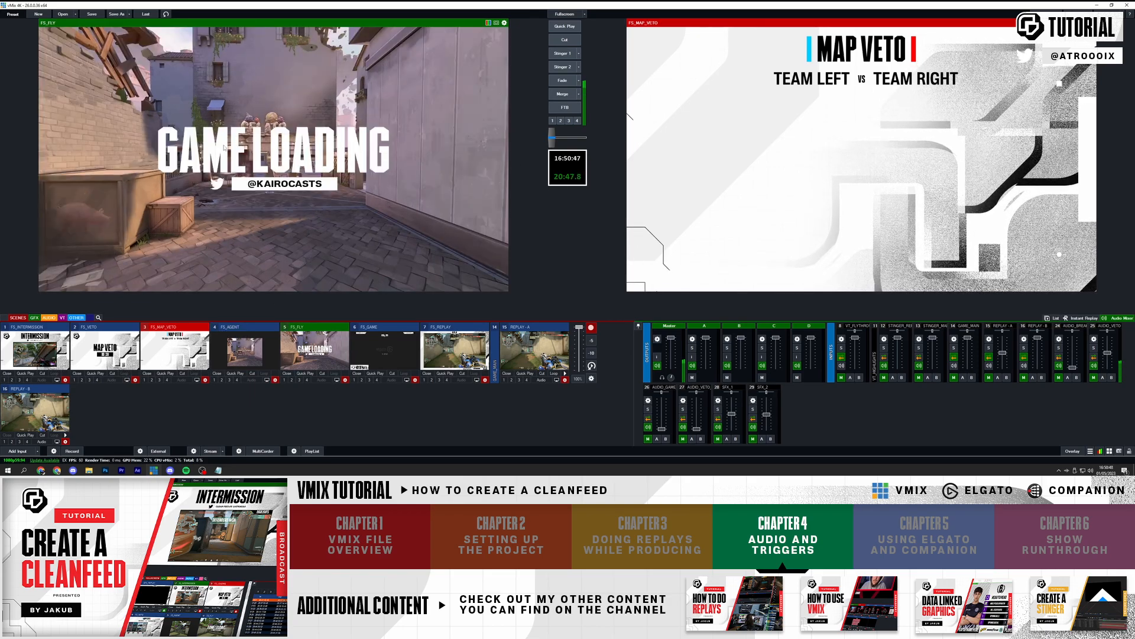
{"action": "left_click", "coordinate": [346, 379]}
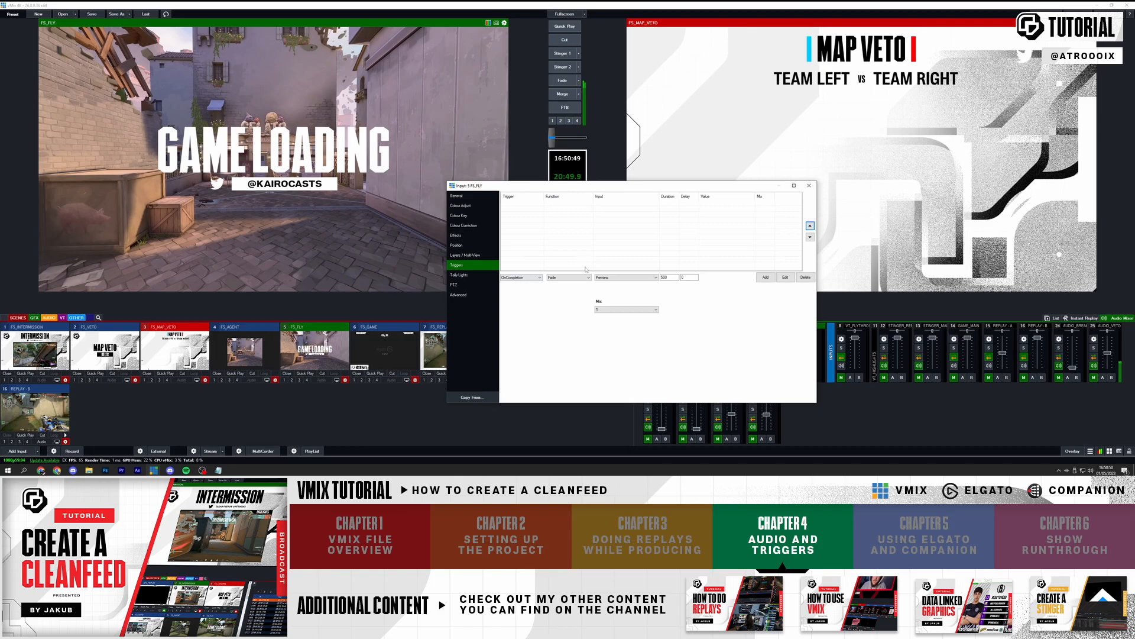
- Copy the FS_INTERMISSION triggers into FS_FLY and choose AUDIO_GAME_30 as the input of the first SetVolumeFade trigger
{"action": "left_click", "coordinate": [515, 278]}
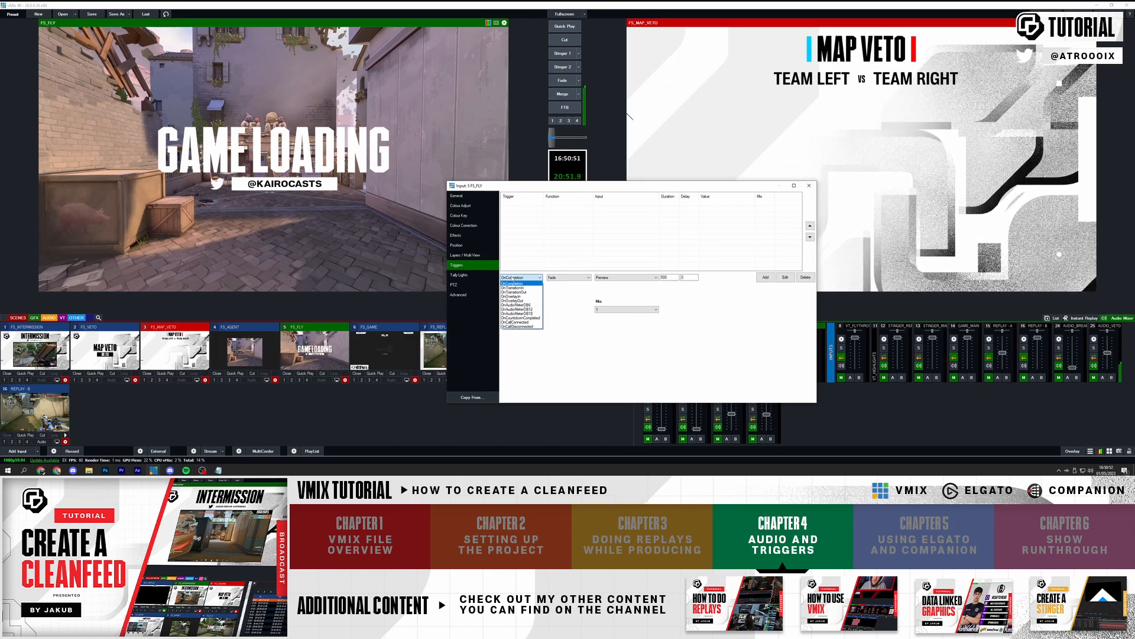
{"action": "left_click", "coordinate": [486, 323]}
{"action": "left_click", "coordinate": [472, 397]}
{"action": "left_click", "coordinate": [575, 208]}
{"action": "left_click", "coordinate": [555, 217]}
{"action": "left_click", "coordinate": [562, 262]}
{"action": "left_click", "coordinate": [572, 204]}
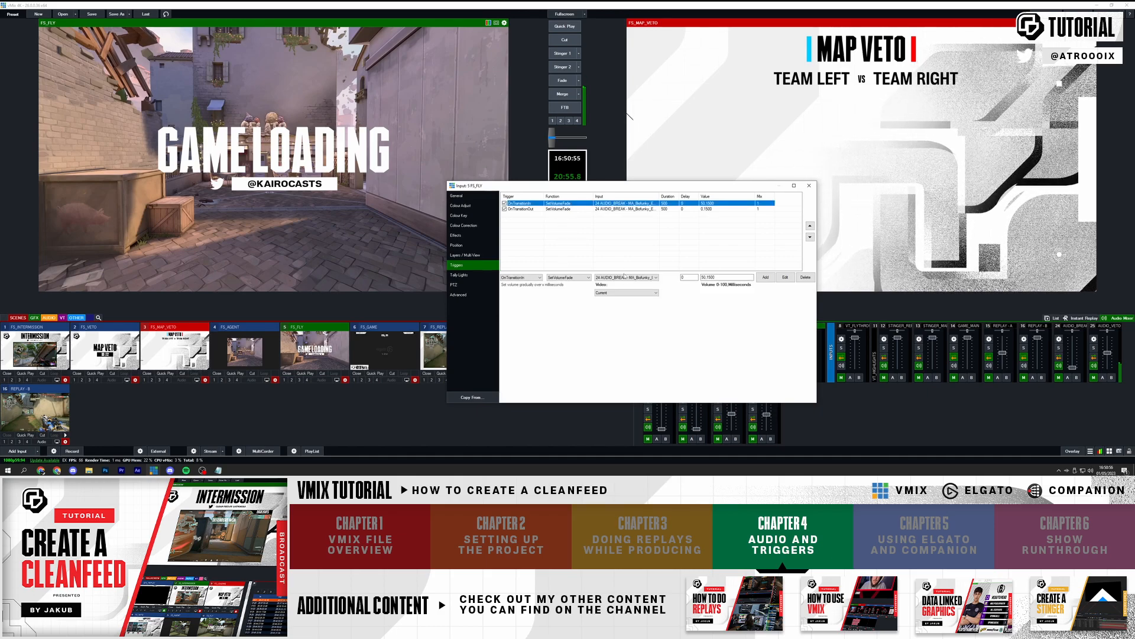
{"action": "left_click", "coordinate": [627, 277]}
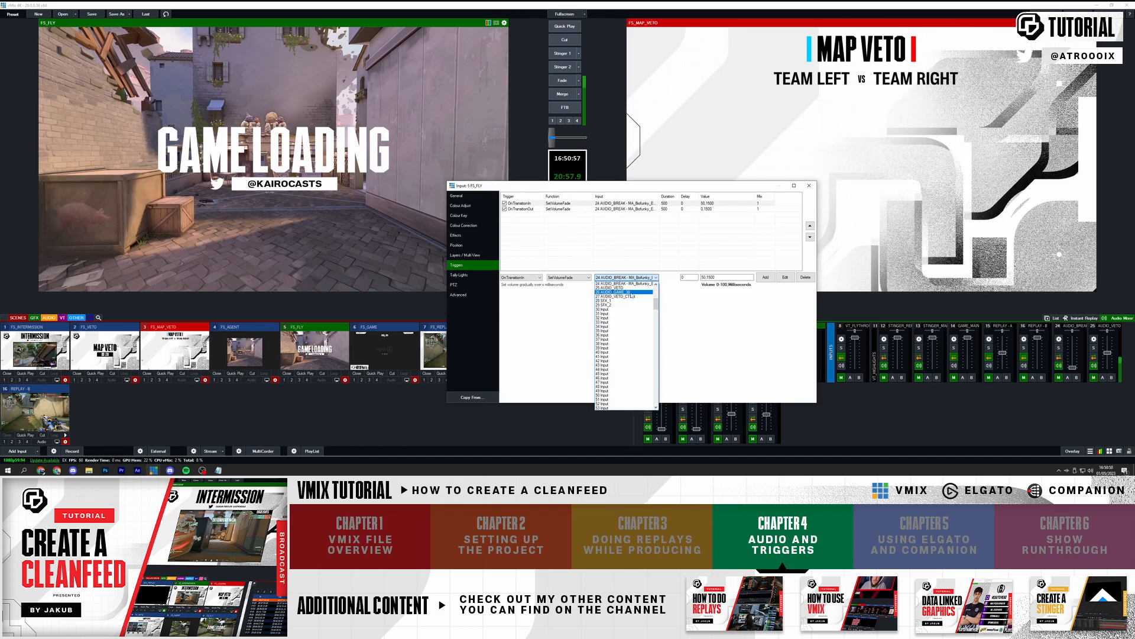
{"action": "left_click", "coordinate": [652, 292]}
- Copy the triggers of FS_MAP_VETO into FS_FLY
{"action": "left_click", "coordinate": [472, 397]}
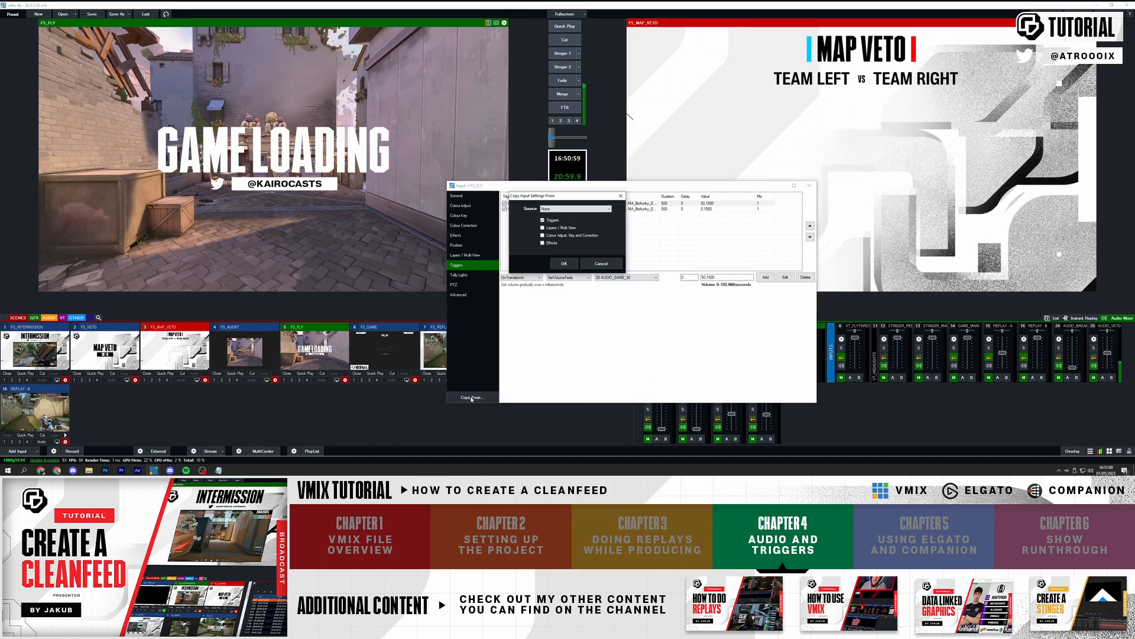
{"action": "left_click", "coordinate": [563, 210]}
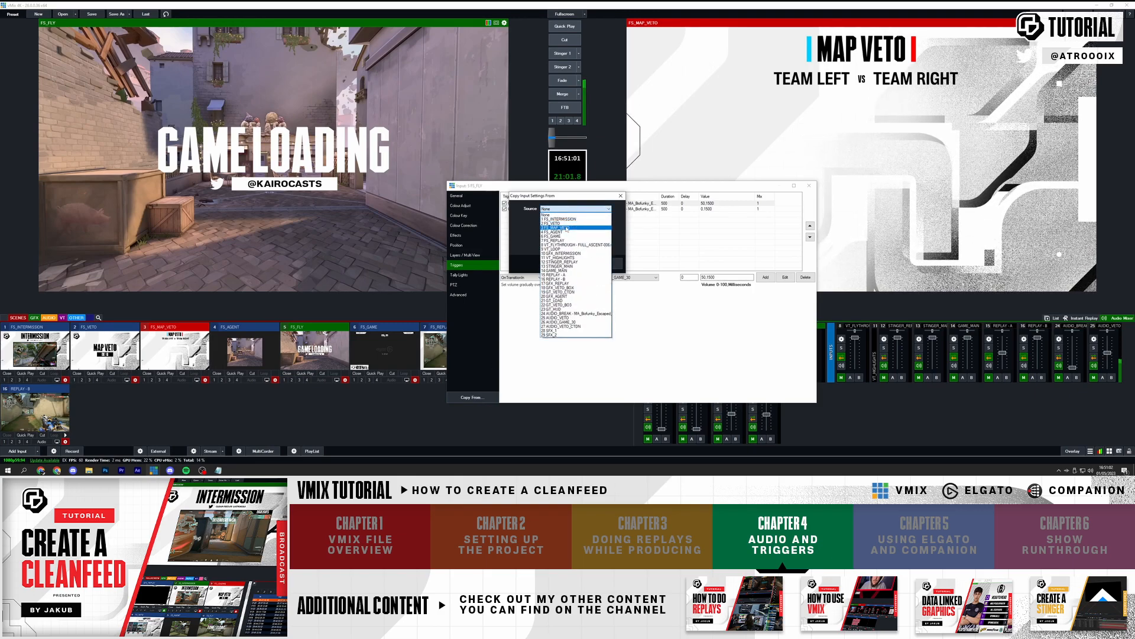
{"action": "left_click", "coordinate": [567, 227]}
{"action": "left_click", "coordinate": [564, 264]}
- Retarget the OnTransitionIn Restart trigger of FS_FLY to AUDIO_GAME_30
{"action": "left_click", "coordinate": [609, 204]}
{"action": "left_click", "coordinate": [615, 278]}
{"action": "scroll", "coordinate": [614, 287], "scroll_direction": "up", "scroll_amount": 2}
{"action": "left_click", "coordinate": [613, 296]}
{"action": "left_click", "coordinate": [621, 278]}
{"action": "scroll", "coordinate": [623, 312], "scroll_direction": "down", "scroll_amount": 2}
{"action": "scroll", "coordinate": [623, 312], "scroll_direction": "up", "scroll_amount": 2}
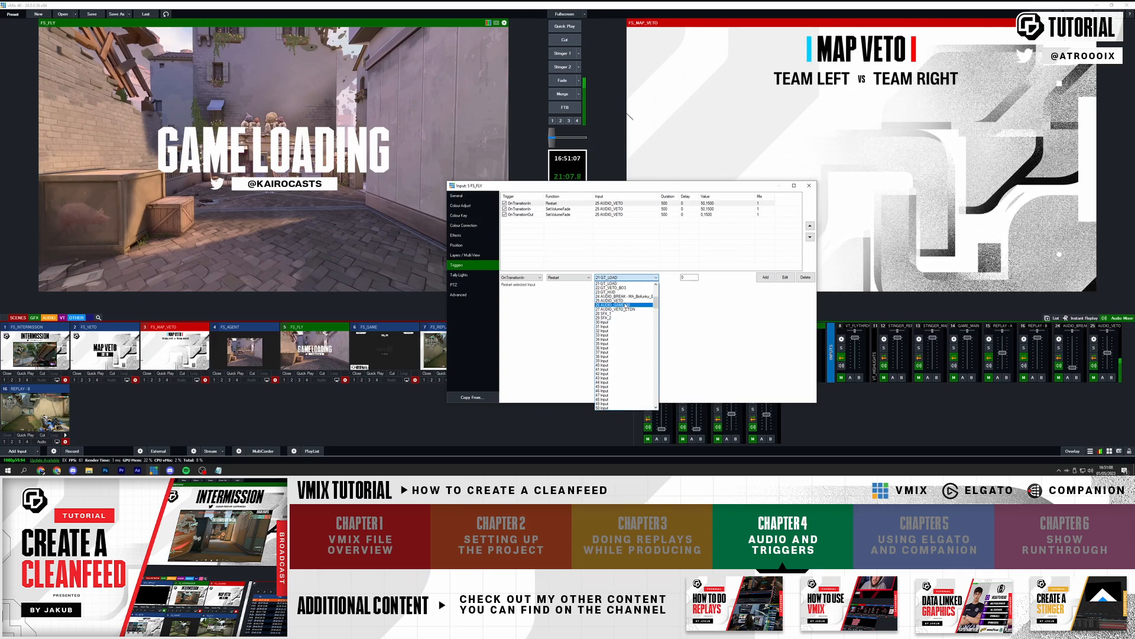
{"action": "left_click", "coordinate": [628, 305]}
{"action": "left_click", "coordinate": [790, 280]}
- Retarget the OnTransitionIn SetVolumeFade trigger of FS_FLY to AUDIO_GAME_30
{"action": "left_click", "coordinate": [633, 209]}
{"action": "left_click", "coordinate": [632, 277]}
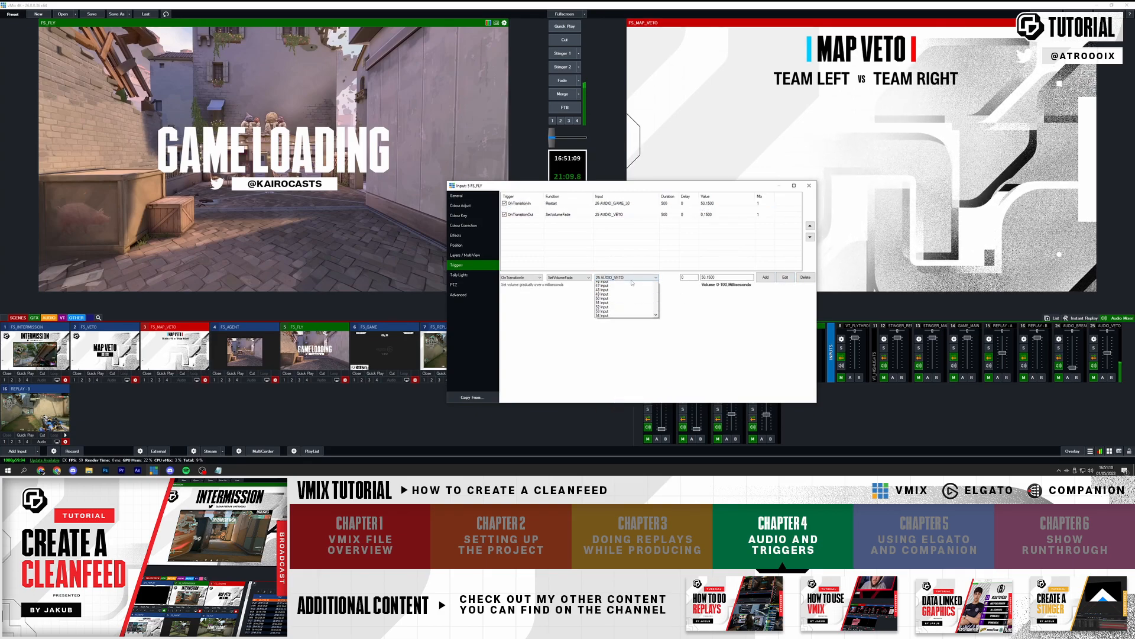
{"action": "left_click", "coordinate": [630, 289]}
{"action": "left_click", "coordinate": [785, 277]}
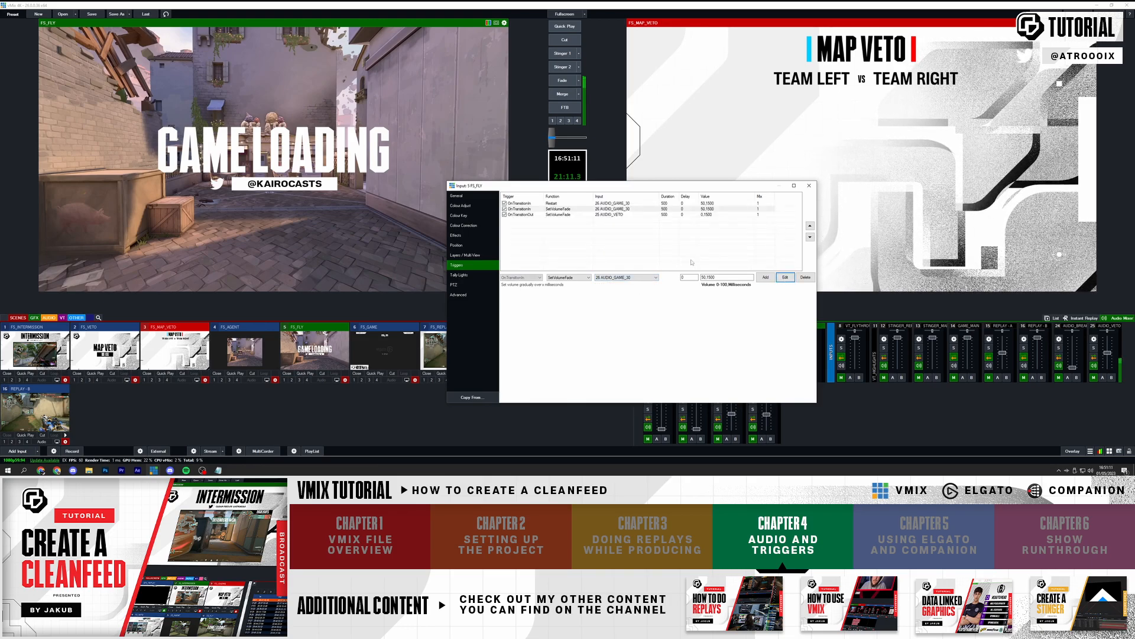
- Delete the OnTransitionOut SetVolumeFade trigger from FS_FLY and close the input settings
{"action": "left_click", "coordinate": [559, 215]}
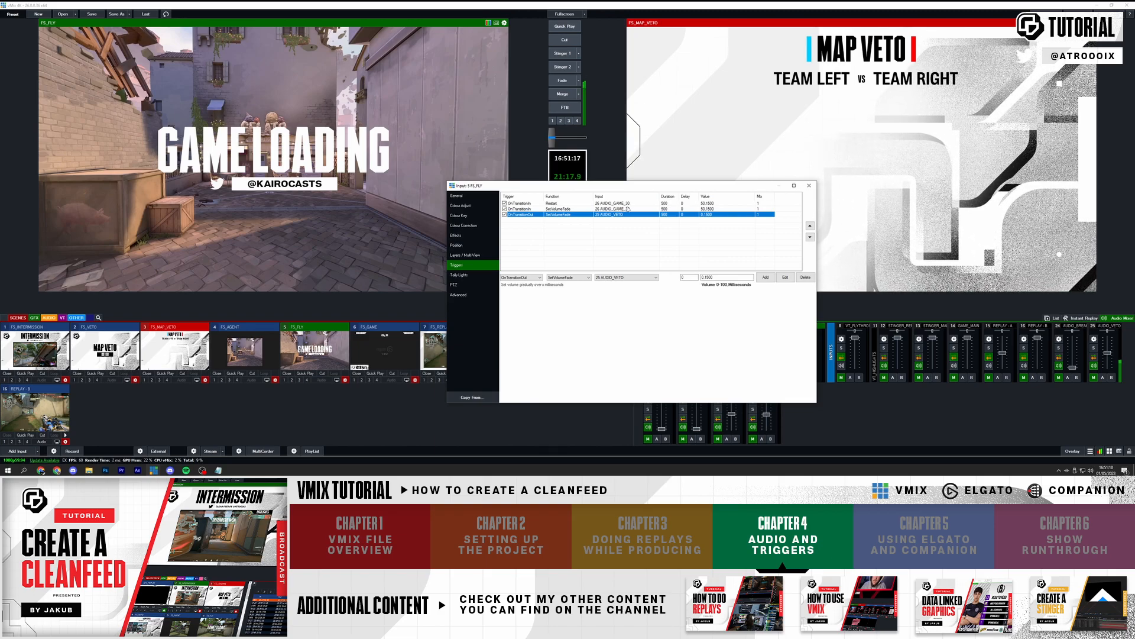
{"action": "left_click", "coordinate": [769, 267]}
{"action": "left_click", "coordinate": [809, 185]}
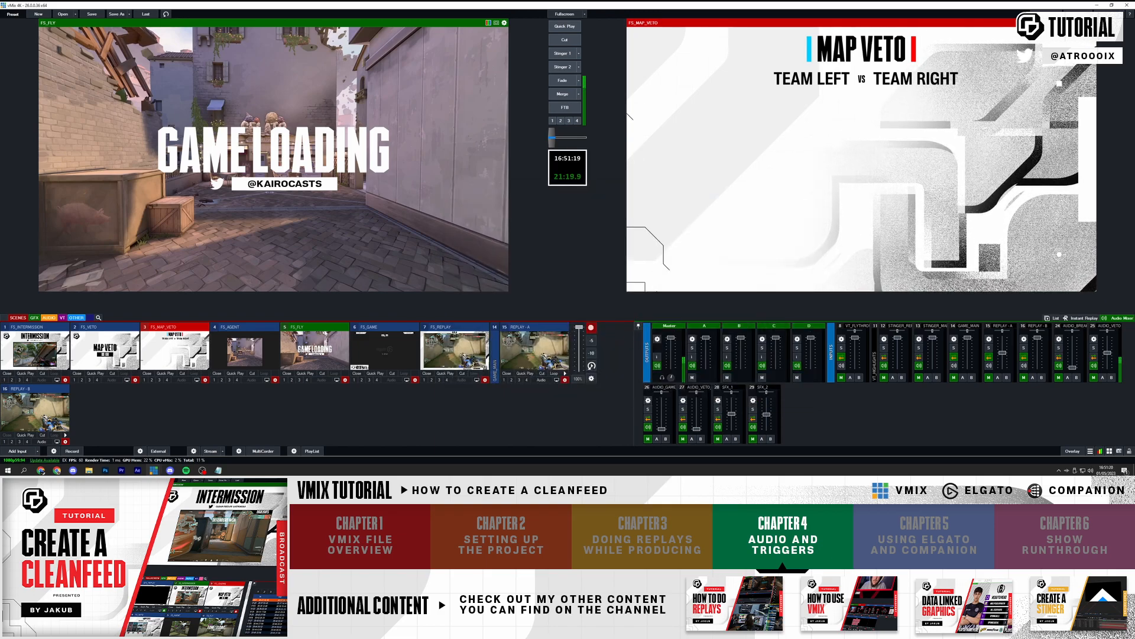
- Put FS_AGENT live, preview FS_FLY and switch to it with Merge to test its audio triggers
{"action": "left_click", "coordinate": [265, 333]}
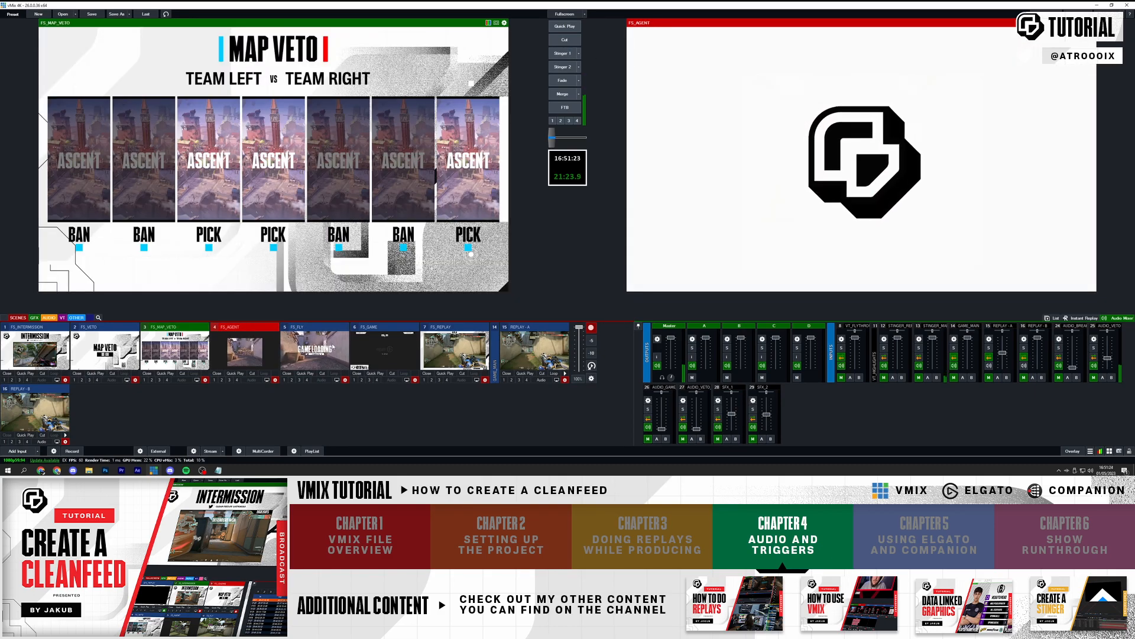
{"action": "left_click", "coordinate": [333, 346]}
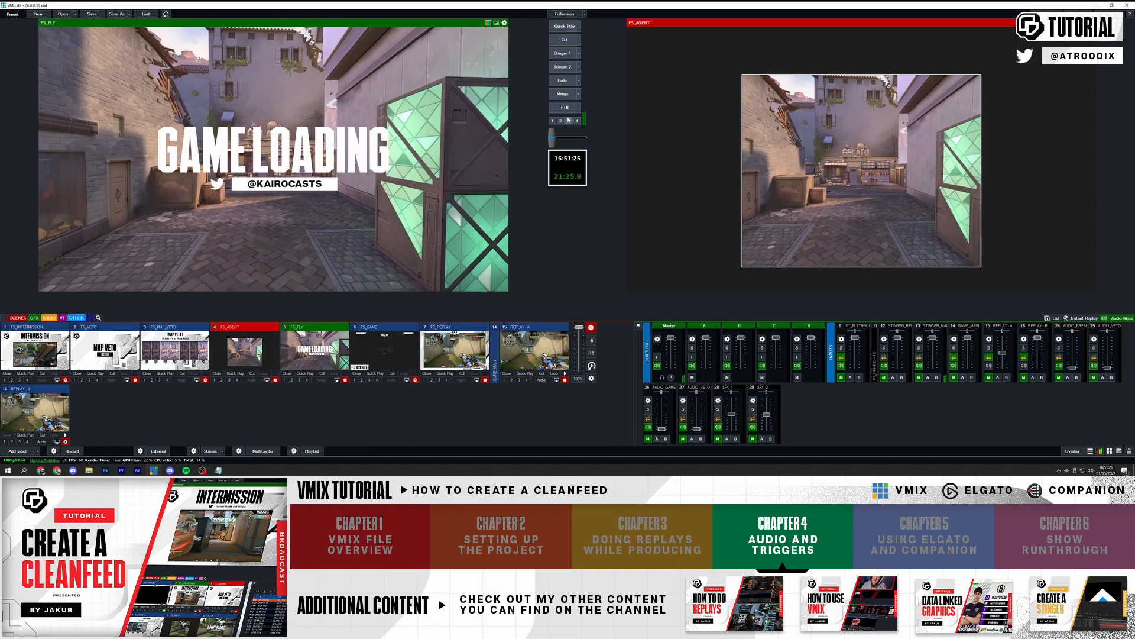
{"action": "left_click", "coordinate": [567, 94]}
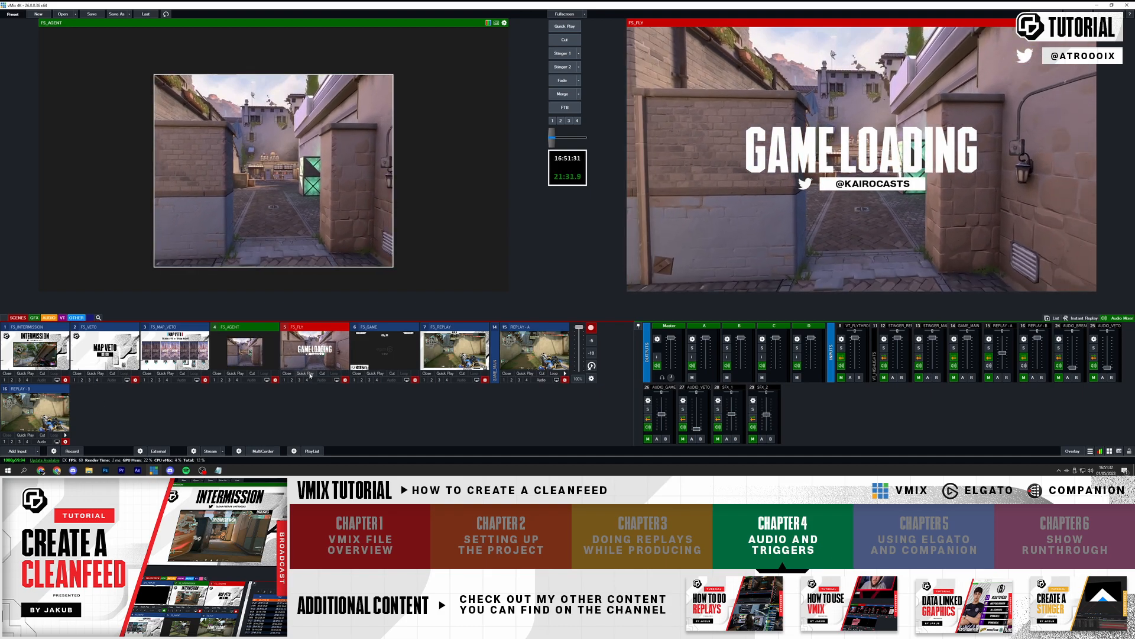
- Reopen the FS_FLY triggers and add an OnTransitionIn trigger with the Play function for AUDIO_GAME_30
{"action": "left_click", "coordinate": [346, 380]}
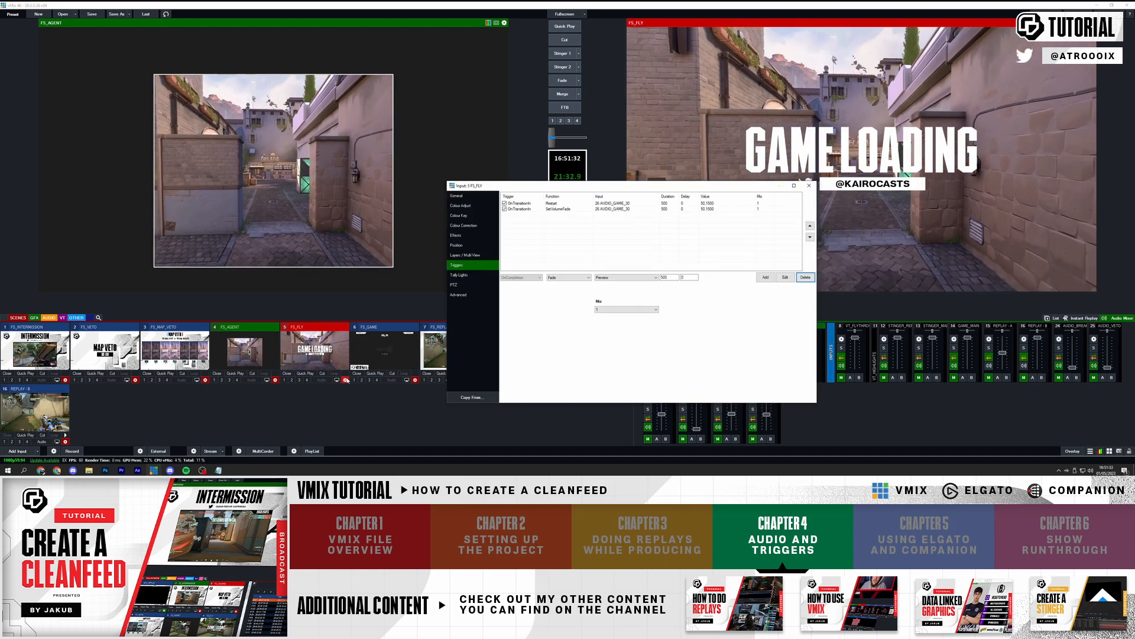
{"action": "left_click", "coordinate": [523, 203]}
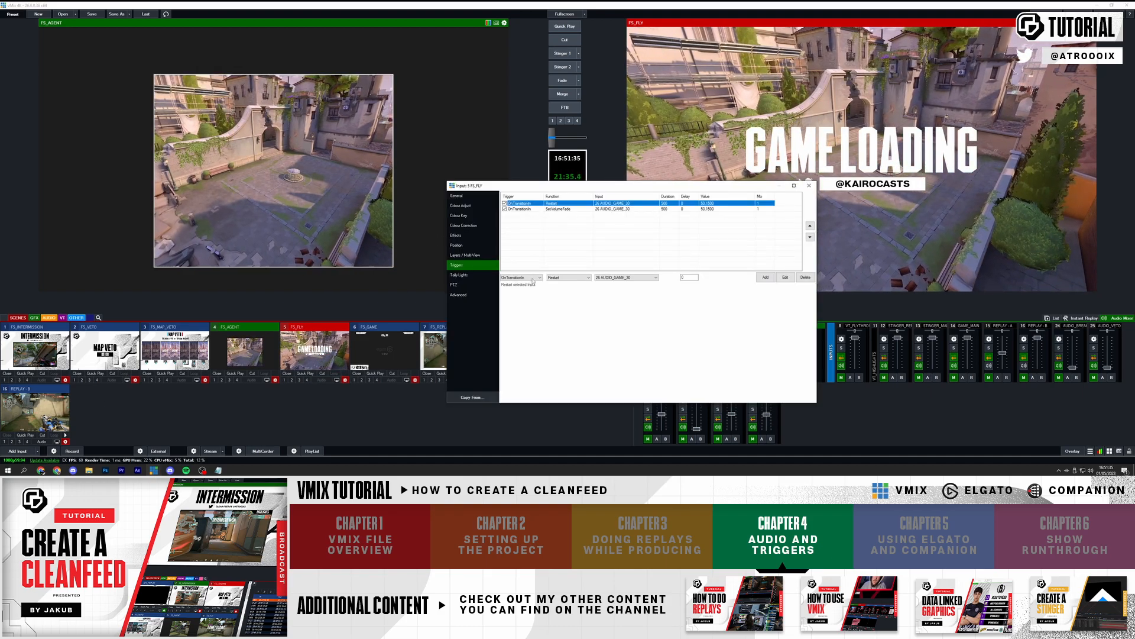
{"action": "left_click", "coordinate": [568, 277]}
{"action": "left_click", "coordinate": [560, 295]}
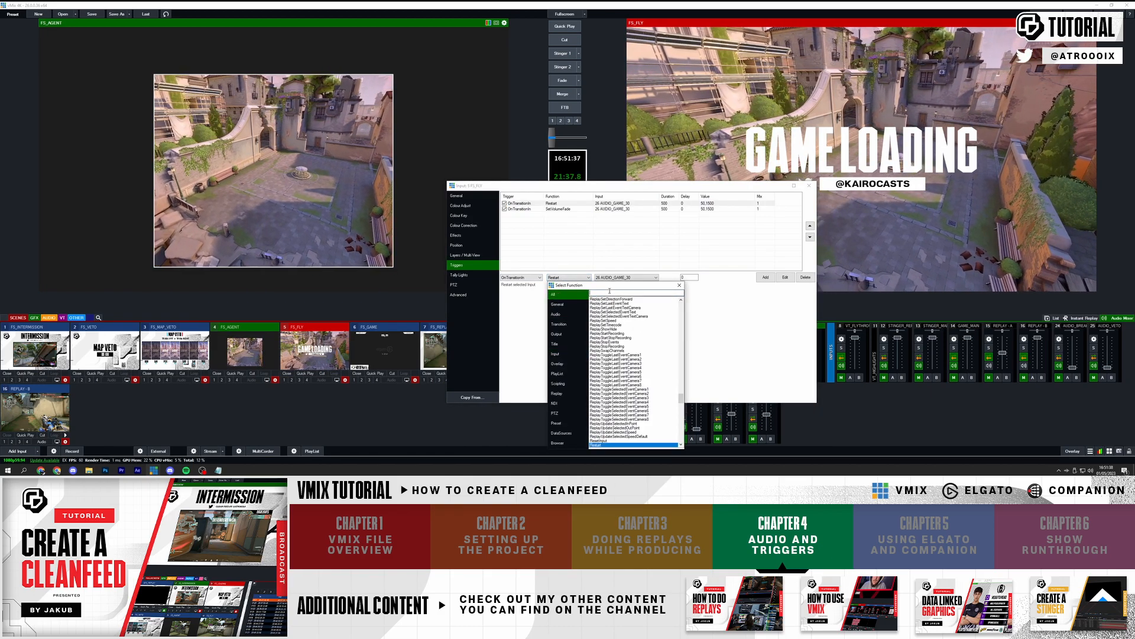
{"action": "type", "text": "play"}
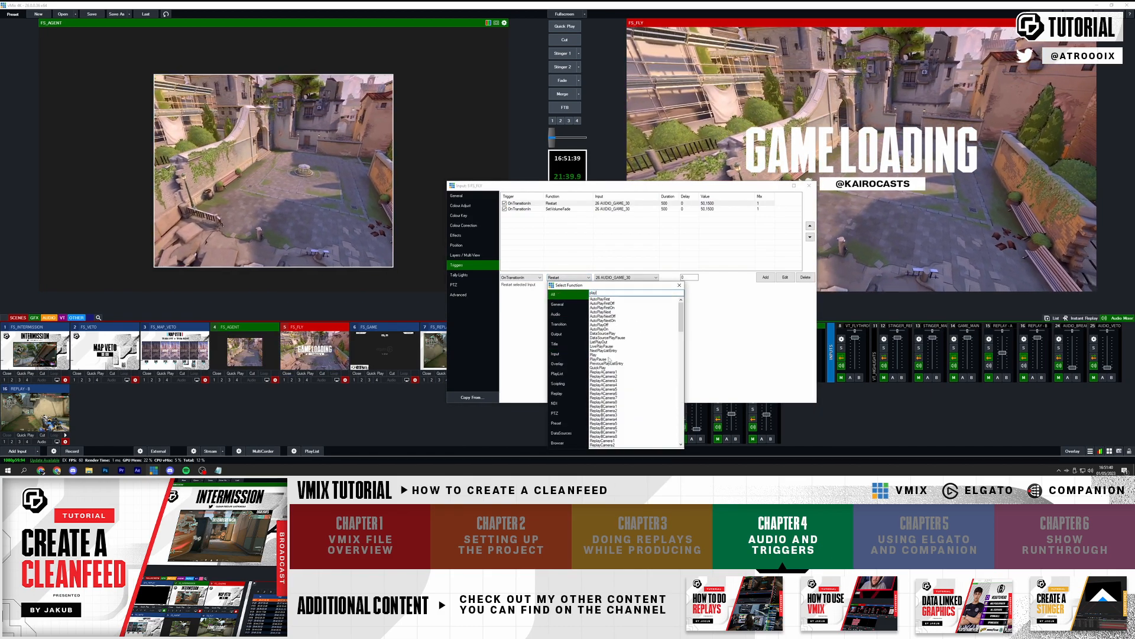
{"action": "double_click", "coordinate": [597, 355]}
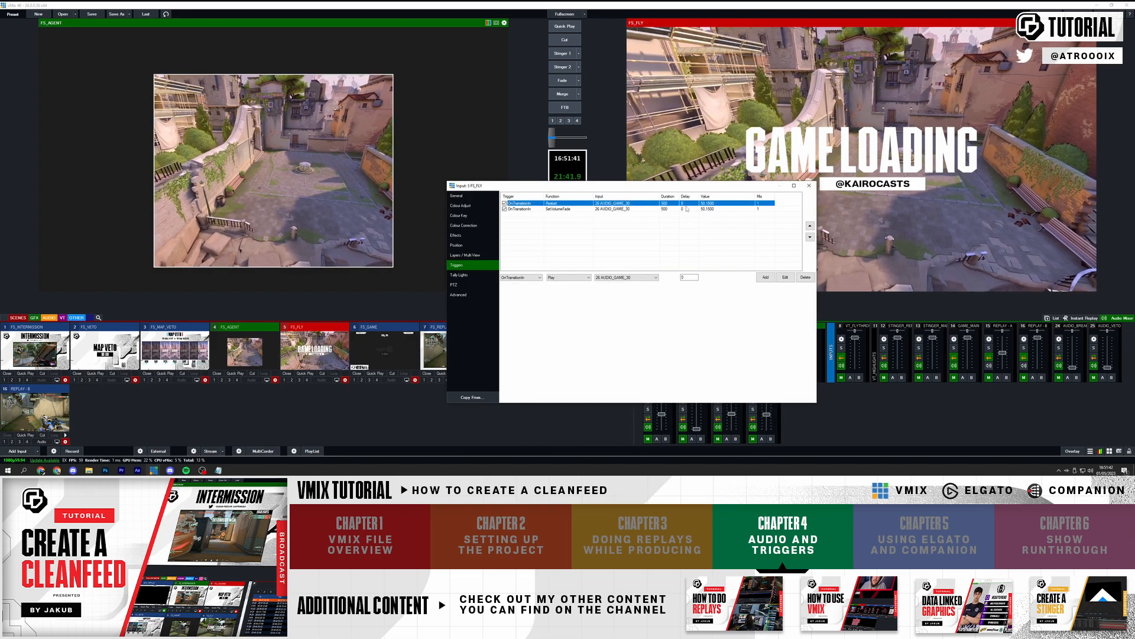
{"action": "left_click", "coordinate": [765, 277]}
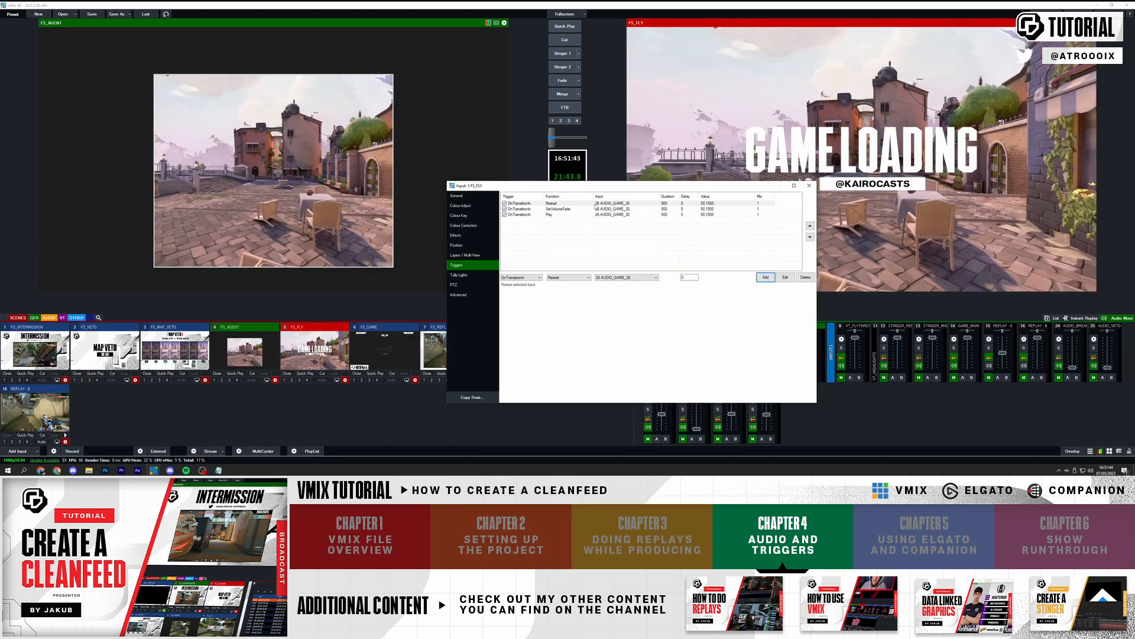
- Move the Play trigger of FS_FLY between Restart and SetVolumeFade and close the input settings
{"action": "left_click", "coordinate": [562, 214]}
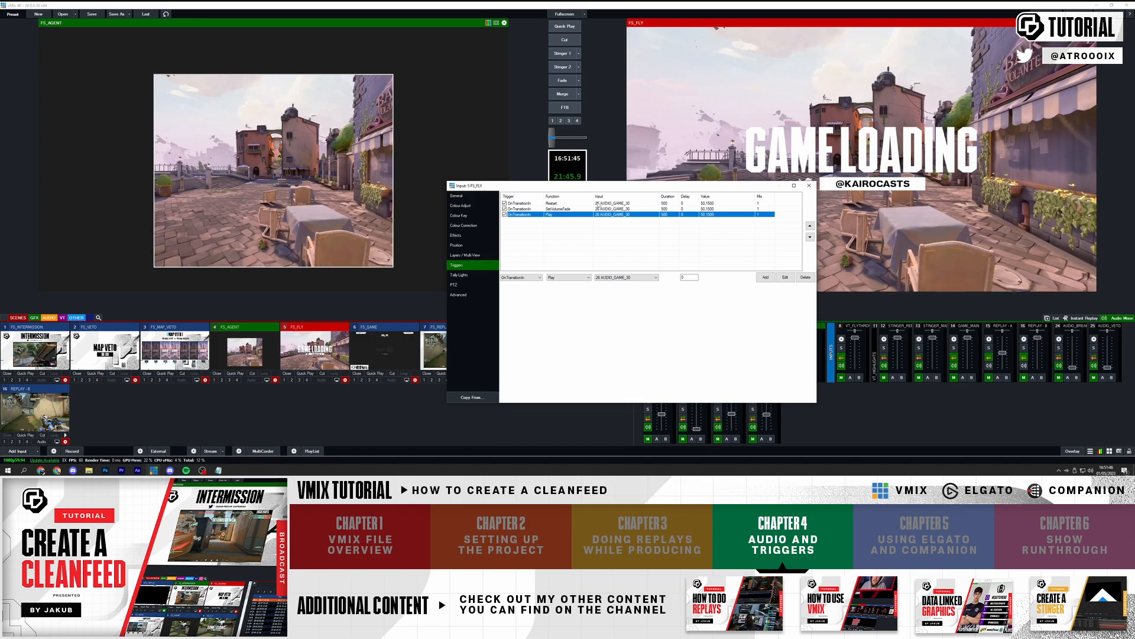
{"action": "left_click", "coordinate": [810, 227]}
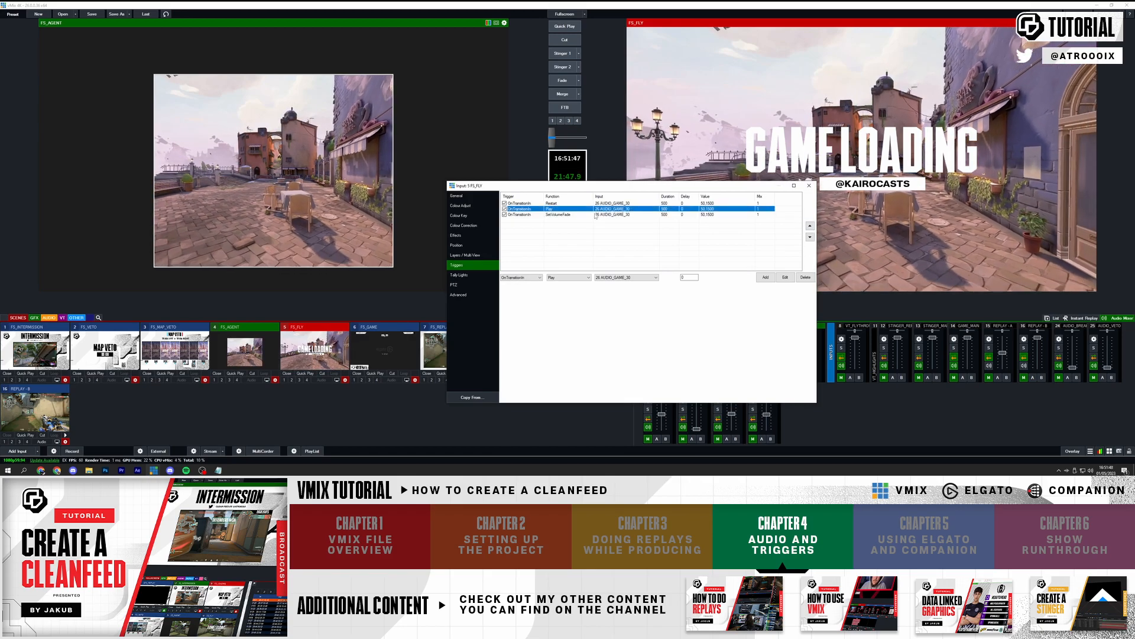
{"action": "left_click", "coordinate": [809, 185]}
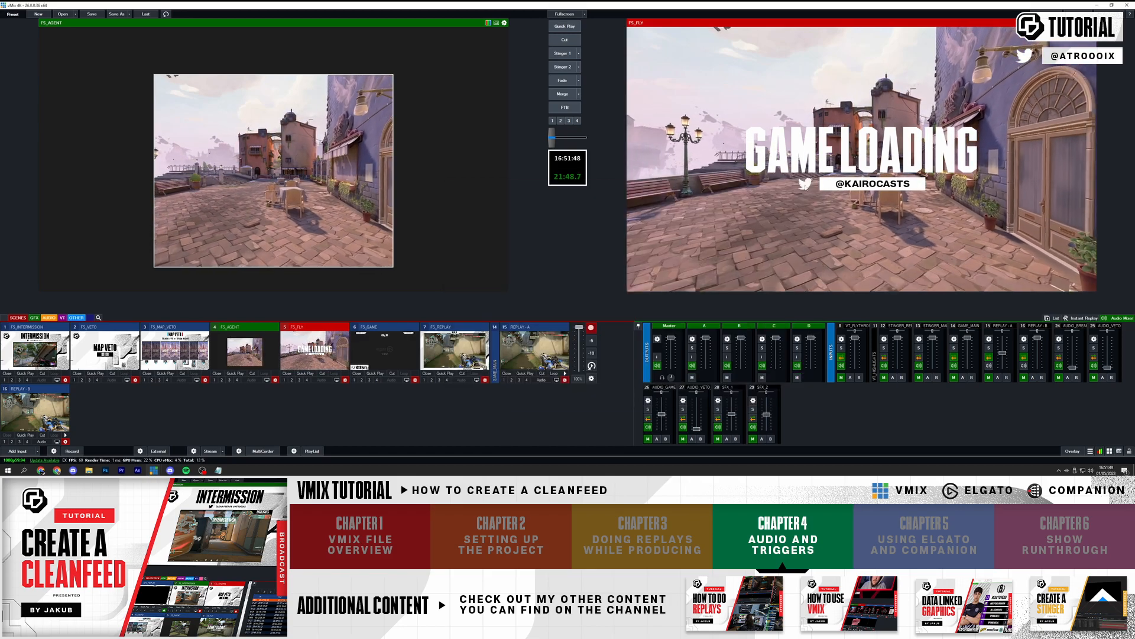
- Test the FS_FLY triggers by switching between FS_AGENT and FS_FLY with Merge, and take FS_GAME live with Stinger 1
{"action": "left_click", "coordinate": [563, 93]}
{"action": "left_click", "coordinate": [563, 96]}
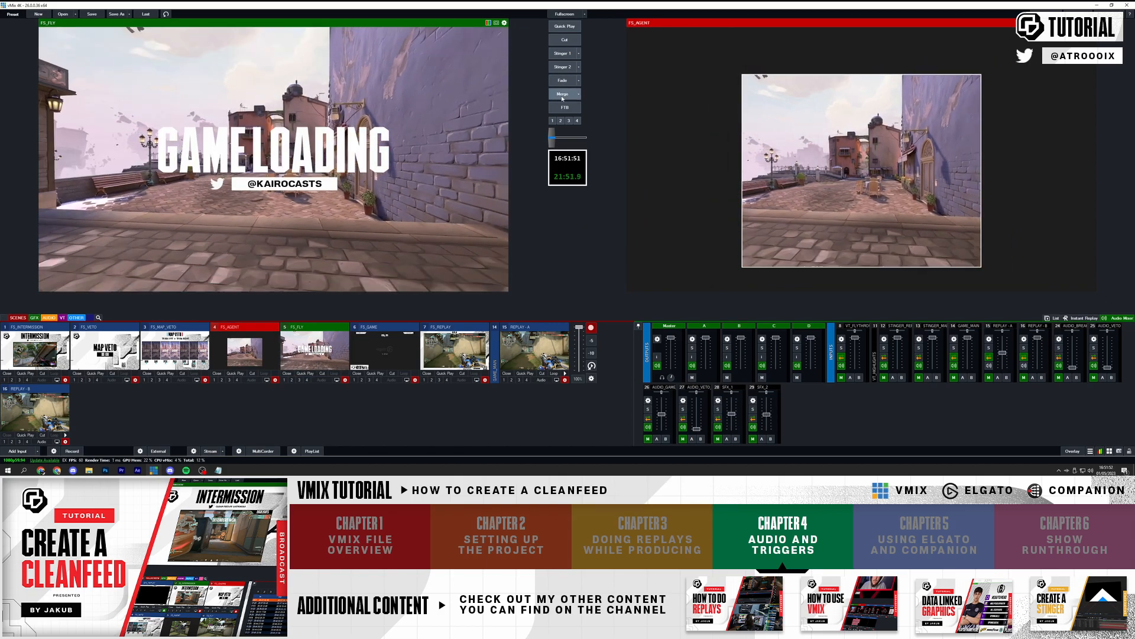
{"action": "left_click", "coordinate": [563, 97]}
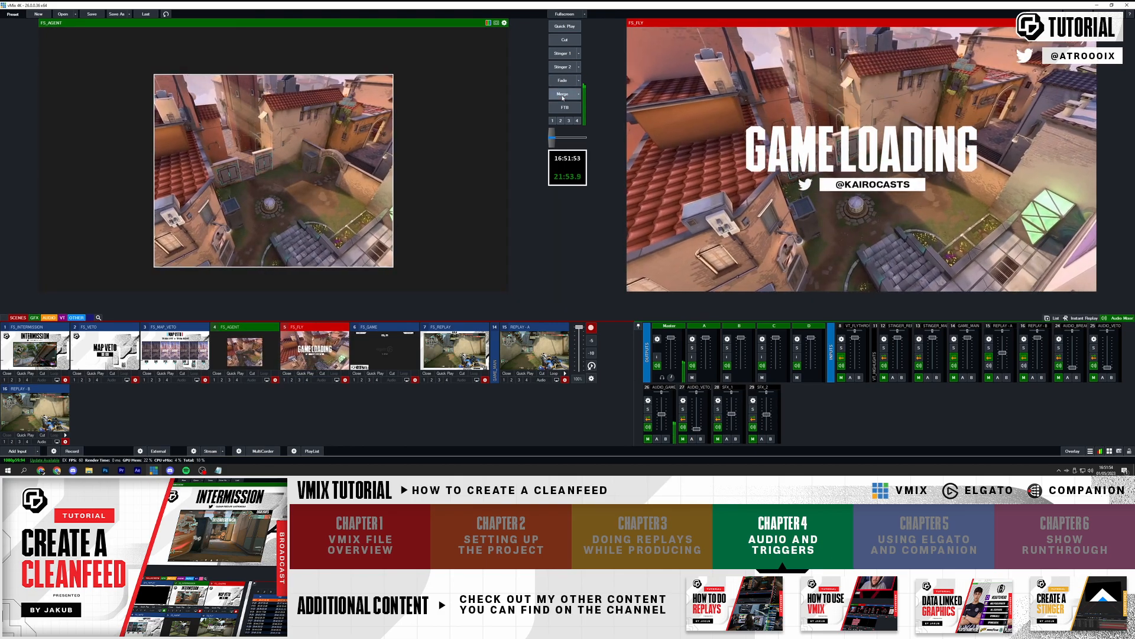
{"action": "left_click", "coordinate": [385, 349]}
{"action": "left_click", "coordinate": [570, 56]}
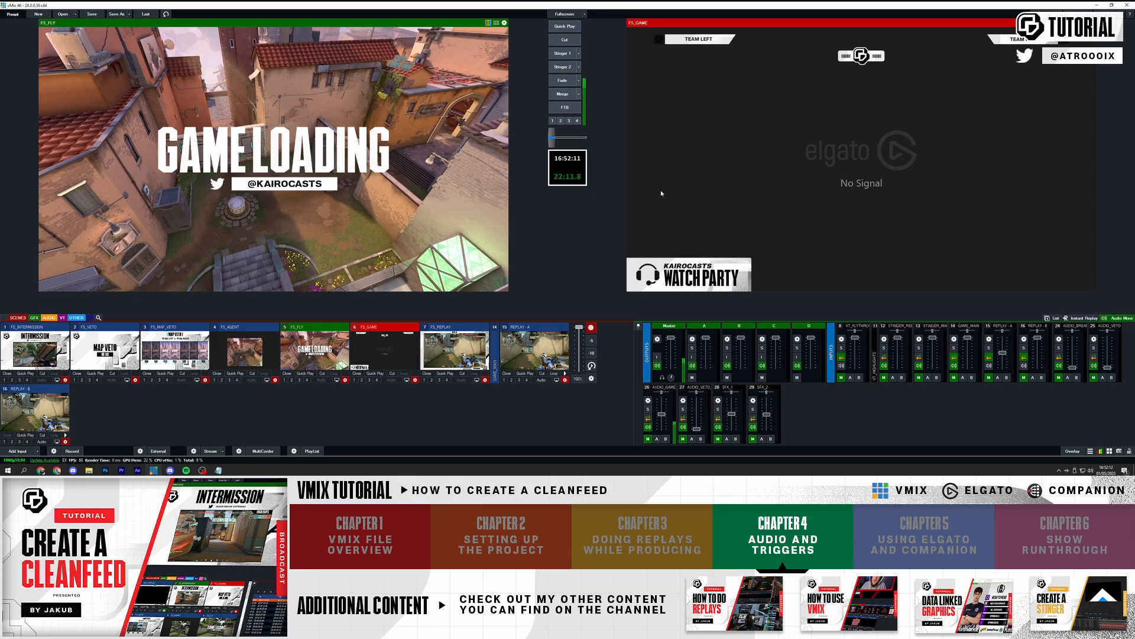
- Preview the FS_INTERMISSION, FS_VETO, FS_MAP_VETO, FS_FLY and FS_GAME scenes one after another
{"action": "left_click", "coordinate": [35, 360]}
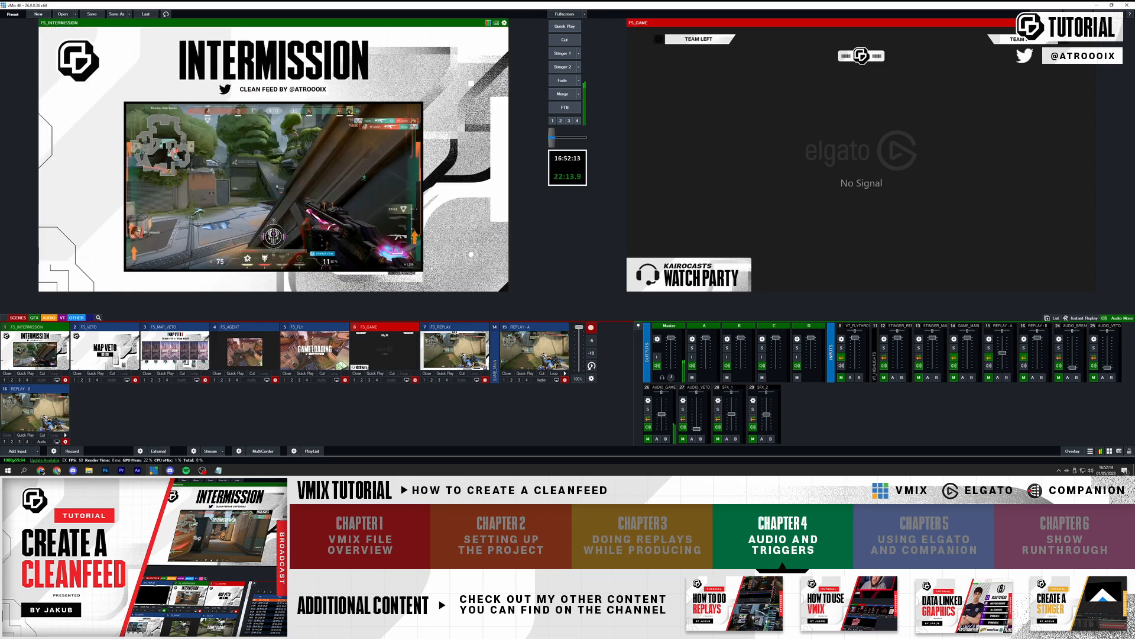
{"action": "left_click", "coordinate": [104, 352]}
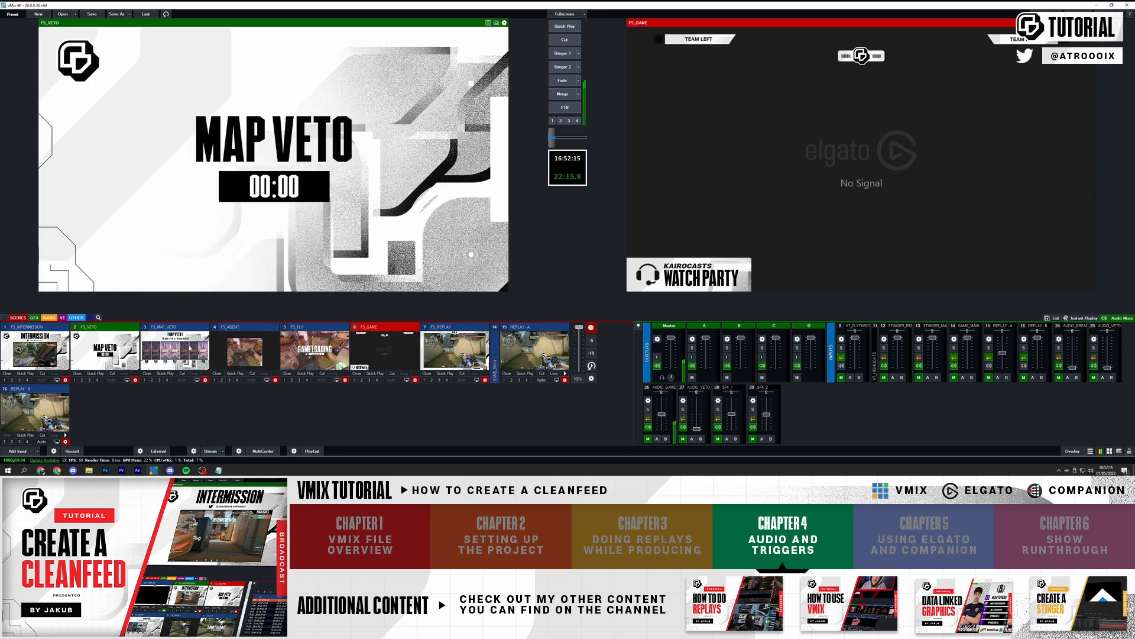
{"action": "left_click", "coordinate": [175, 351]}
{"action": "left_click", "coordinate": [316, 346]}
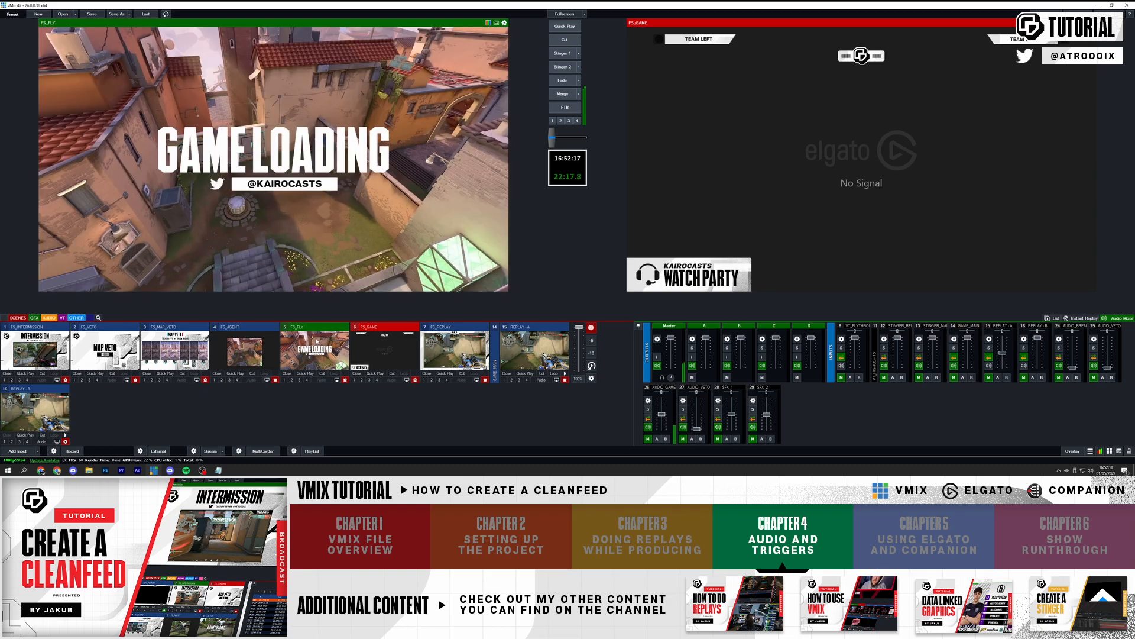
{"action": "left_click", "coordinate": [384, 341]}
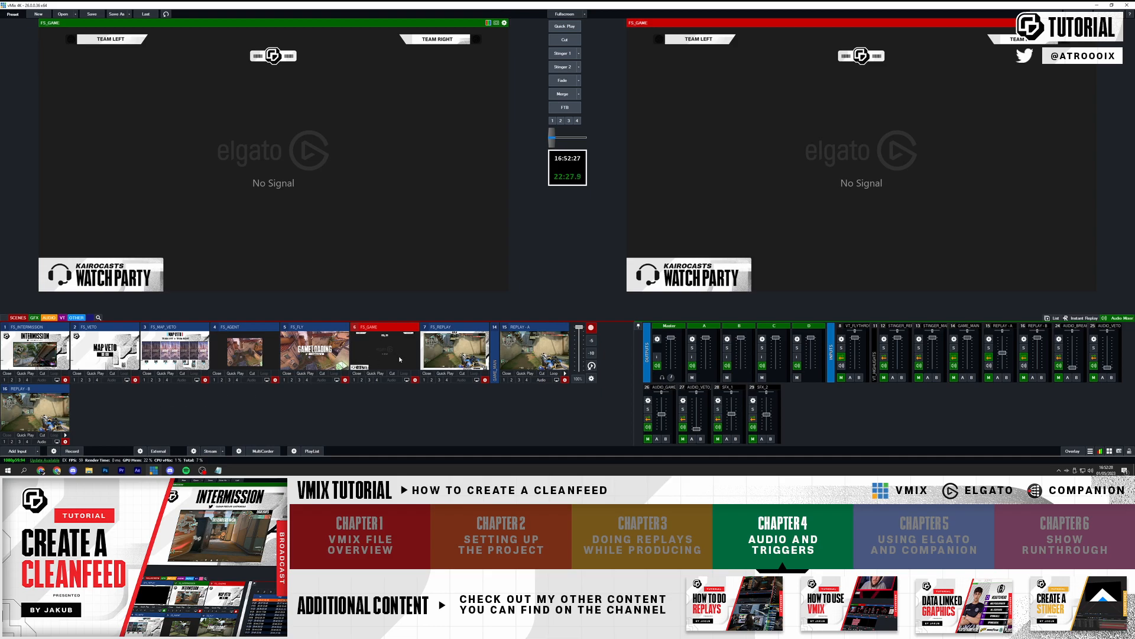
- Open the FS_GAME triggers and copy in the AUDIO_BREAK SetVolumeFade triggers from another input
{"action": "left_click", "coordinate": [54, 405]}
{"action": "left_click", "coordinate": [384, 350]}
{"action": "left_click", "coordinate": [415, 380]}
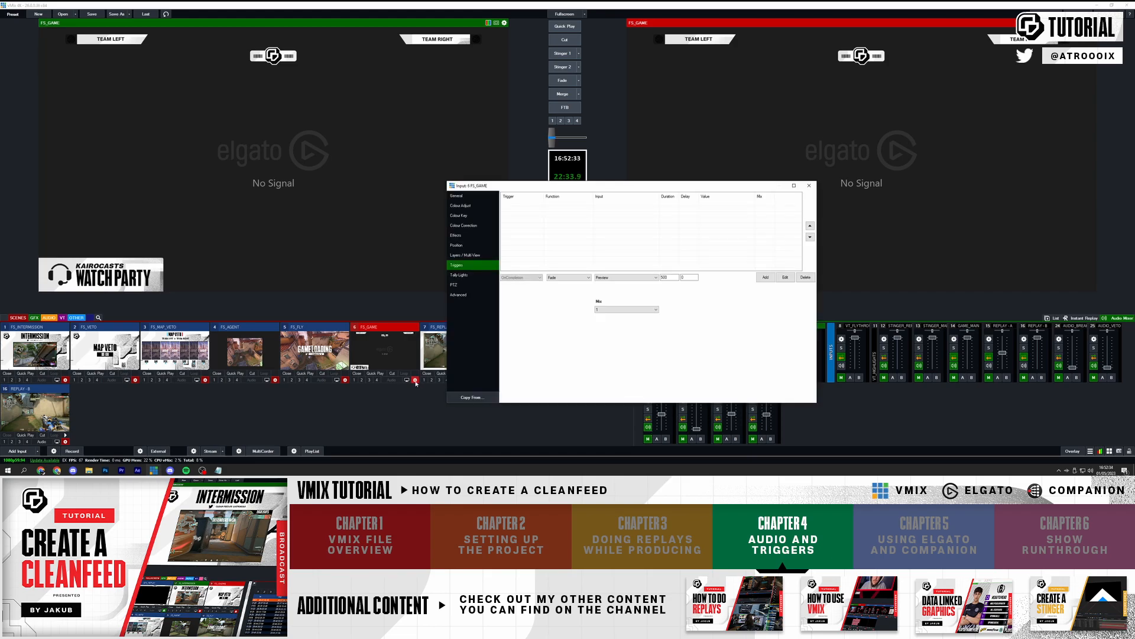
{"action": "left_click", "coordinate": [519, 277]}
{"action": "left_click", "coordinate": [484, 332]}
{"action": "left_click", "coordinate": [473, 397]}
{"action": "left_click", "coordinate": [551, 209]}
{"action": "left_click", "coordinate": [552, 217]}
{"action": "left_click", "coordinate": [552, 209]}
{"action": "left_click", "coordinate": [556, 219]}
{"action": "left_click", "coordinate": [573, 267]}
- Change the input of the FS_GAME OnTransitionIn SetVolumeFade trigger to 14 GAME_MAIN
{"action": "left_click", "coordinate": [568, 204]}
{"action": "left_click", "coordinate": [626, 277]}
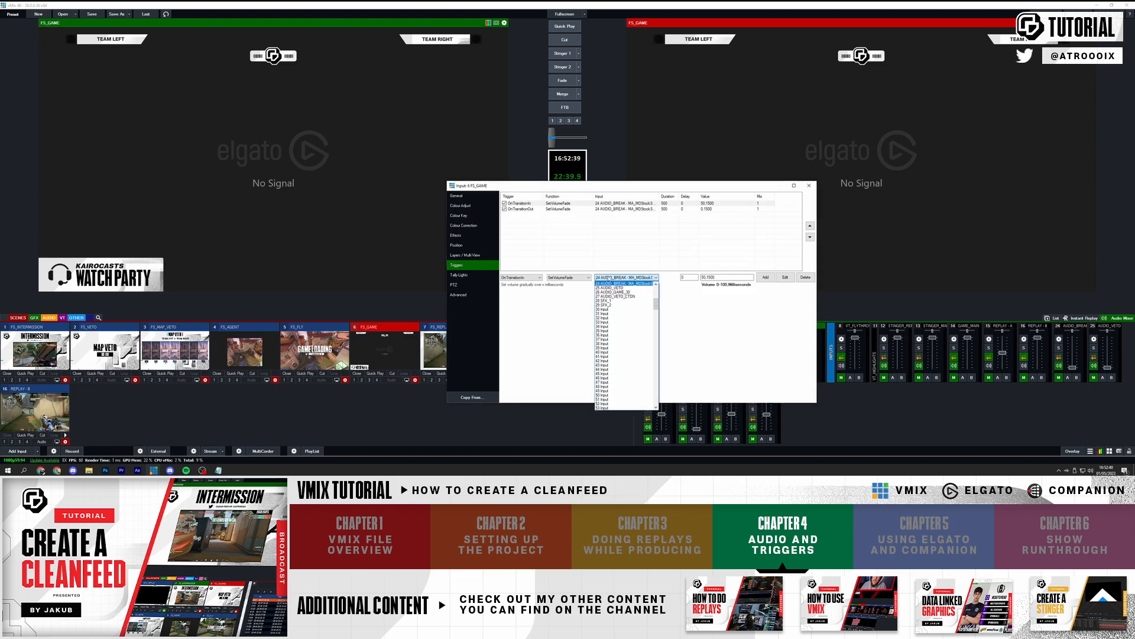
{"action": "scroll", "coordinate": [617, 301], "scroll_direction": "up", "scroll_amount": 5}
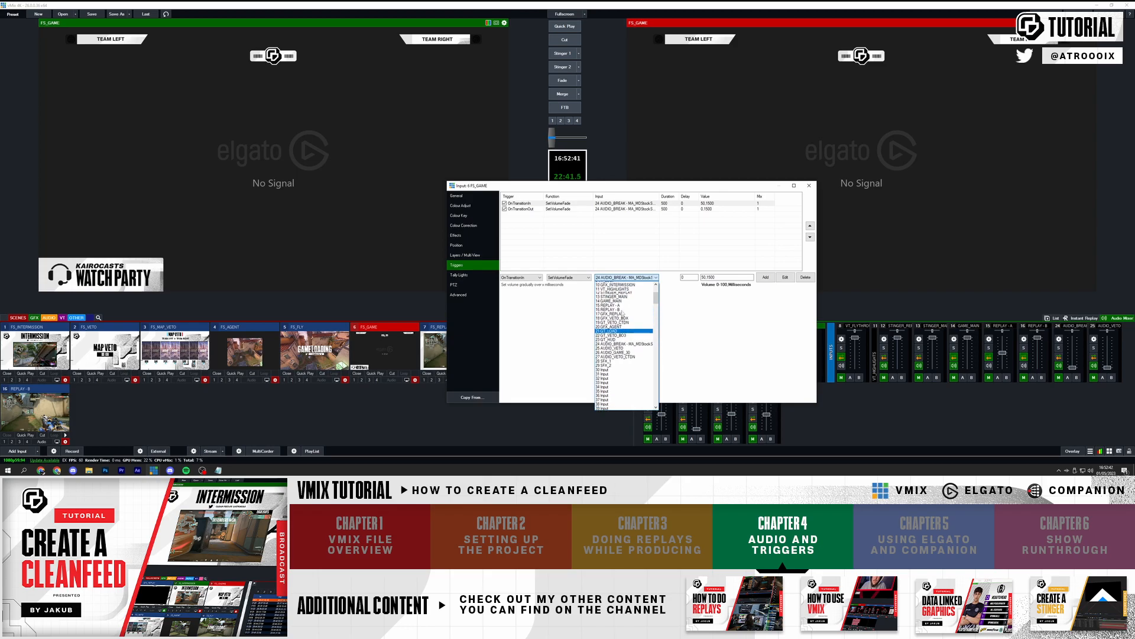
{"action": "left_click", "coordinate": [624, 305]}
{"action": "left_click", "coordinate": [785, 278]}
- Change the input of the FS_GAME OnTransitionOut SetVolumeFade trigger to 14 GAME_MAIN
{"action": "left_click", "coordinate": [568, 209]}
{"action": "left_click", "coordinate": [627, 277]}
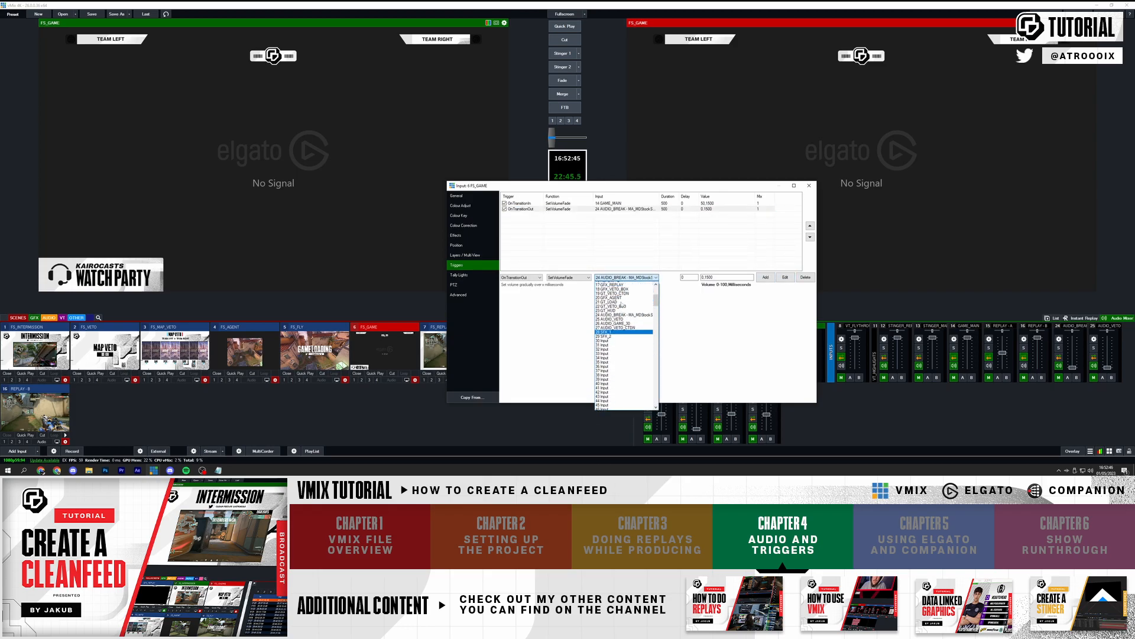
{"action": "scroll", "coordinate": [624, 305], "scroll_direction": "up", "scroll_amount": 3}
{"action": "left_click", "coordinate": [626, 307]}
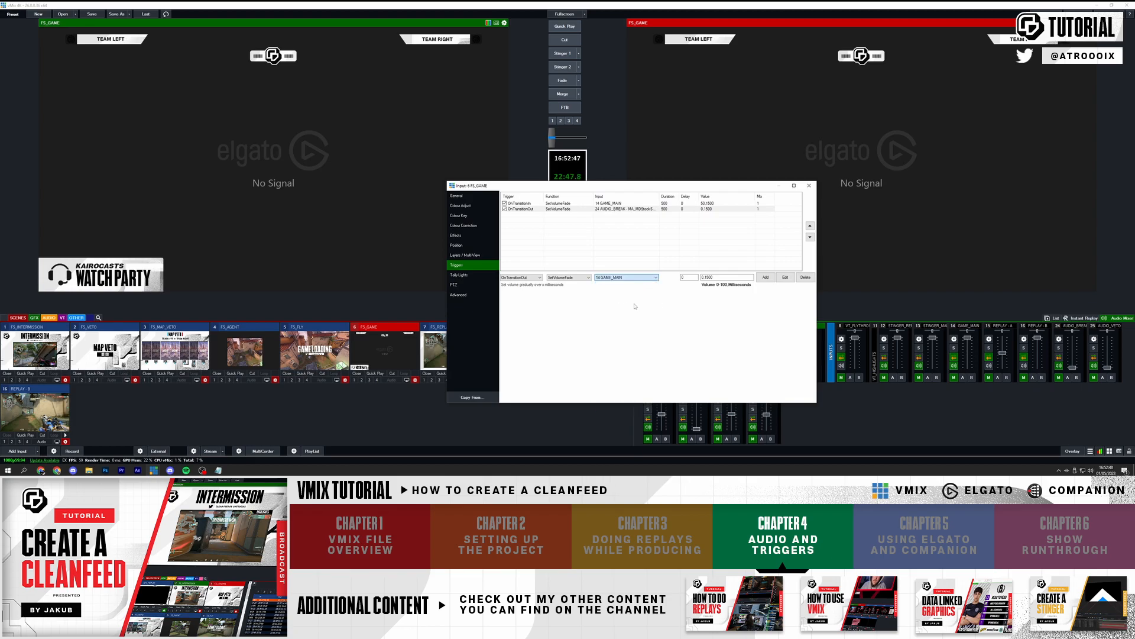
{"action": "left_click", "coordinate": [785, 277]}
- Check both GAME_MAIN fade triggers, update the OnTransitionIn one and close the FS_GAME input settings
{"action": "left_click", "coordinate": [642, 210]}
{"action": "left_click", "coordinate": [676, 204]}
{"action": "left_click", "coordinate": [699, 277]}
{"action": "left_click", "coordinate": [786, 278]}
{"action": "left_click", "coordinate": [809, 185]}
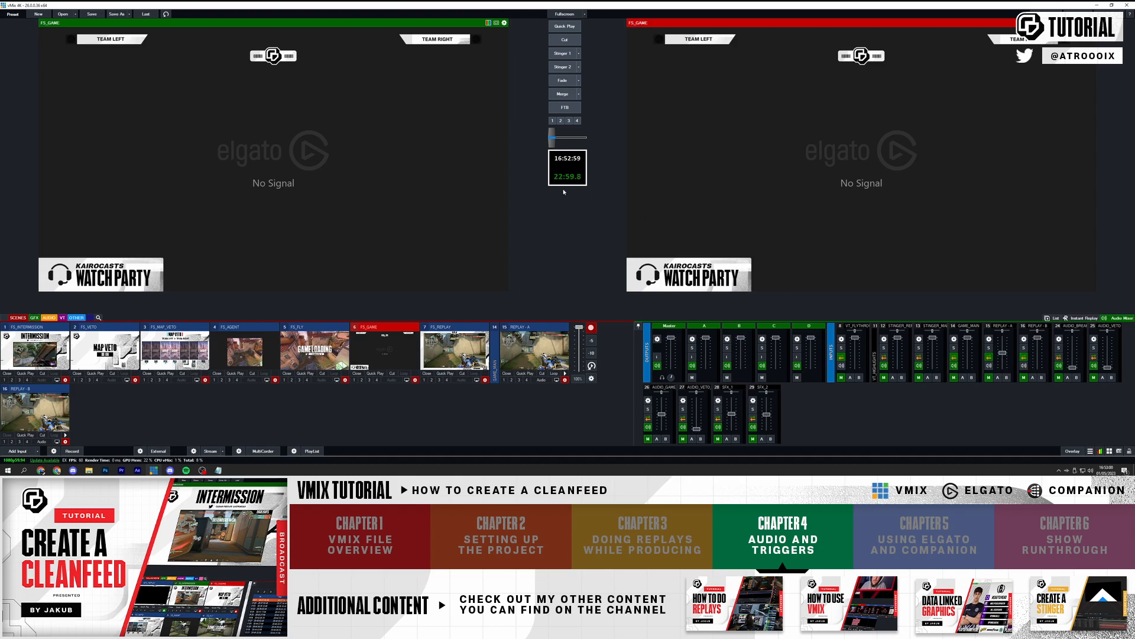
- Preview FS_MAP_VETO and cut between it and FS_GAME to test the GAME_MAIN volume fade
{"action": "left_click", "coordinate": [171, 338]}
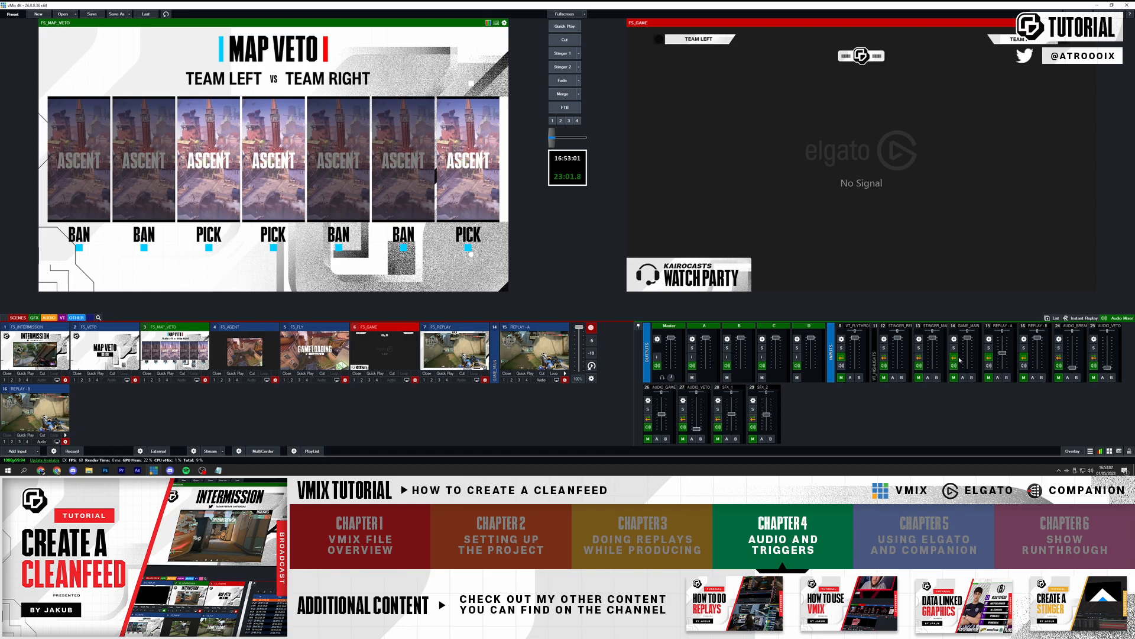
{"action": "left_click", "coordinate": [565, 39]}
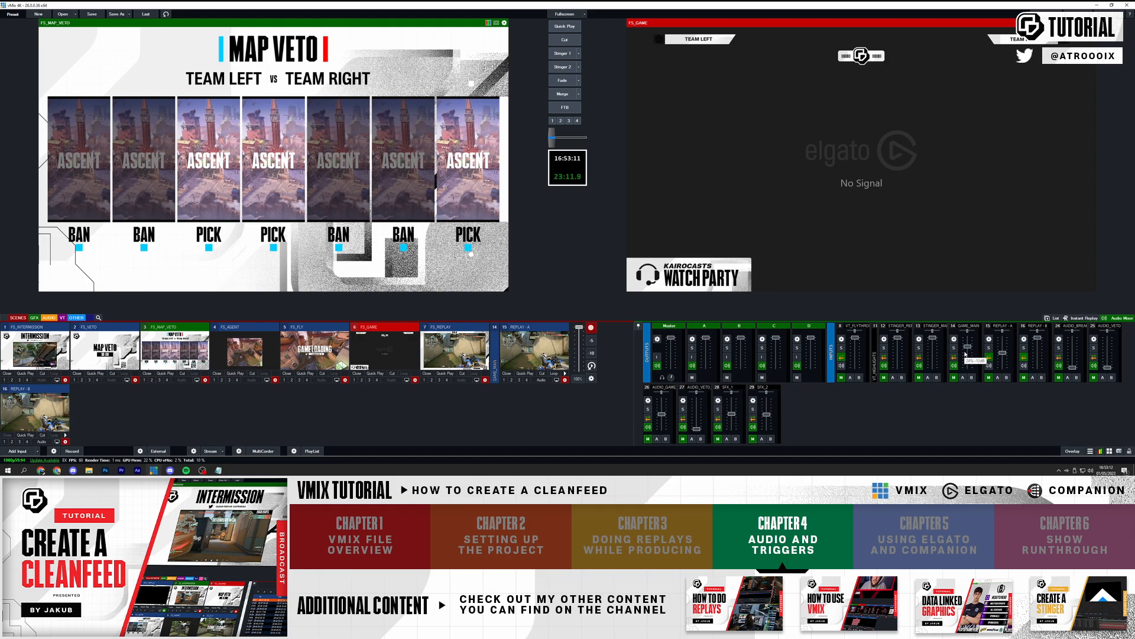
- Preview FS_REPLAY, play an instant replay event over FS_GAME and watch the GAME_MAIN fader in the audio mixer
{"action": "left_click", "coordinate": [449, 345]}
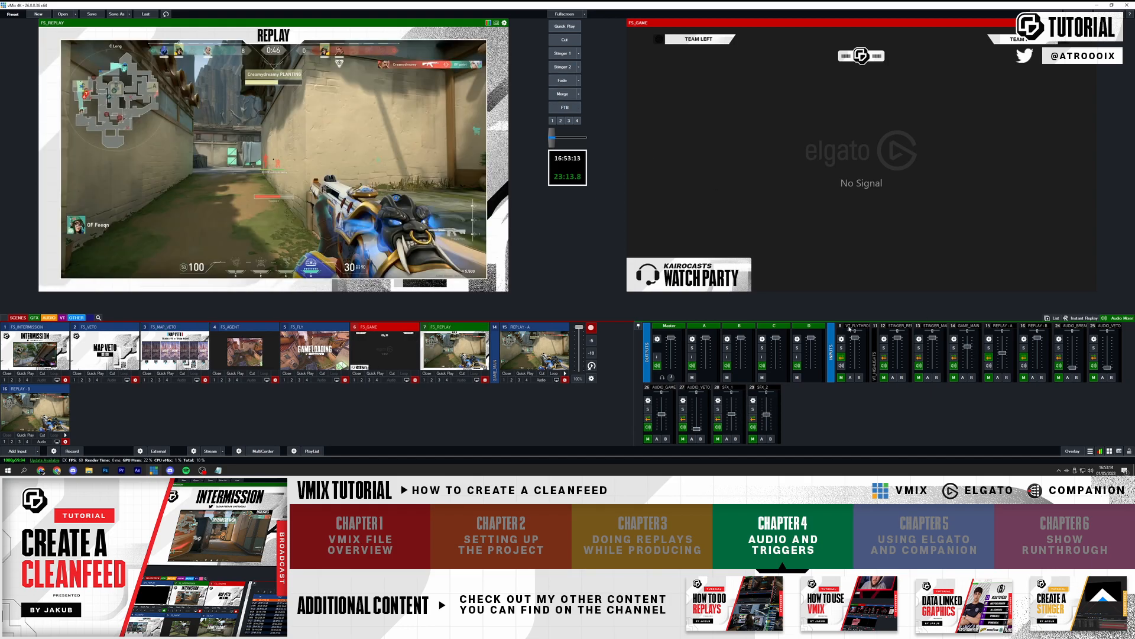
{"action": "left_click", "coordinate": [1084, 318]}
{"action": "left_click", "coordinate": [739, 364]}
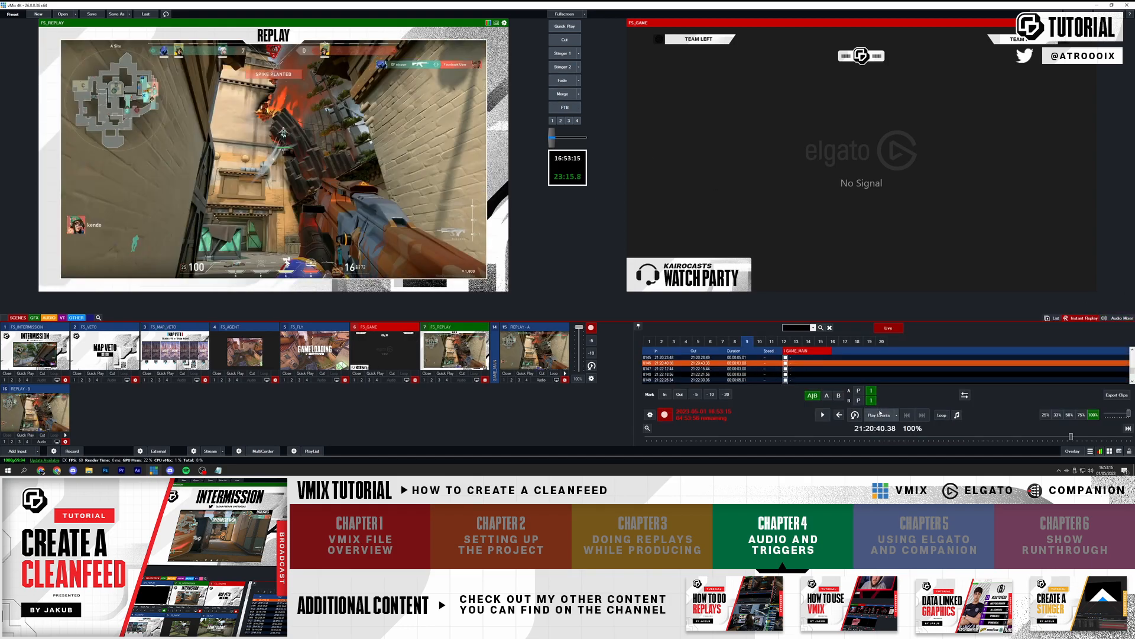
{"action": "left_click", "coordinate": [878, 414]}
{"action": "left_click", "coordinate": [1118, 318]}
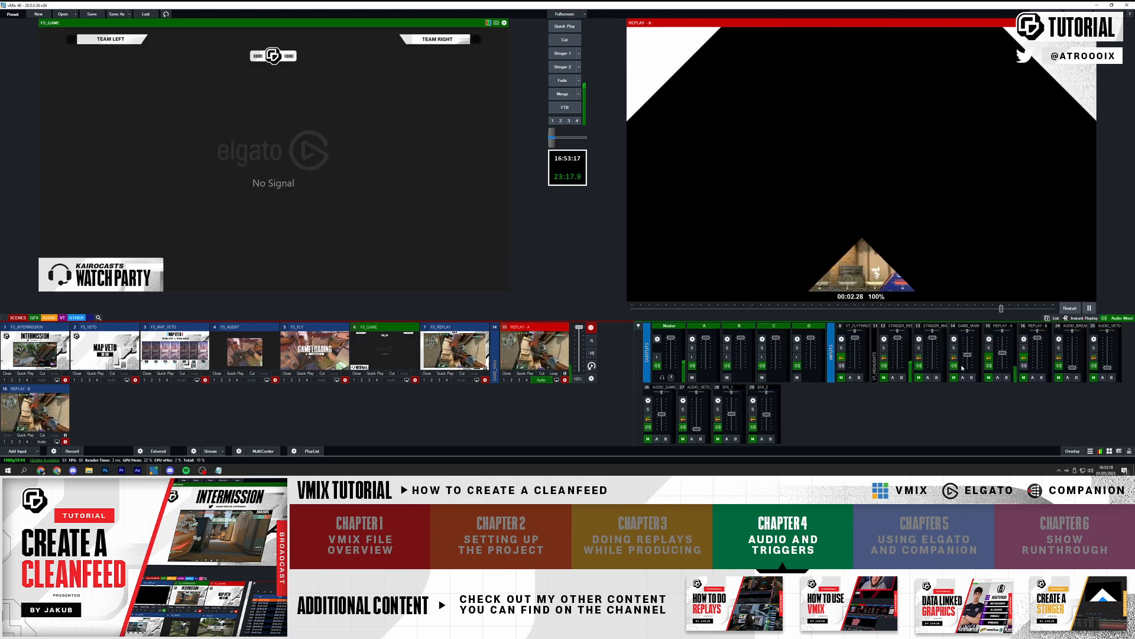
{"action": "left_click_drag", "start_coordinate": [968, 347], "coordinate": [969, 368]}
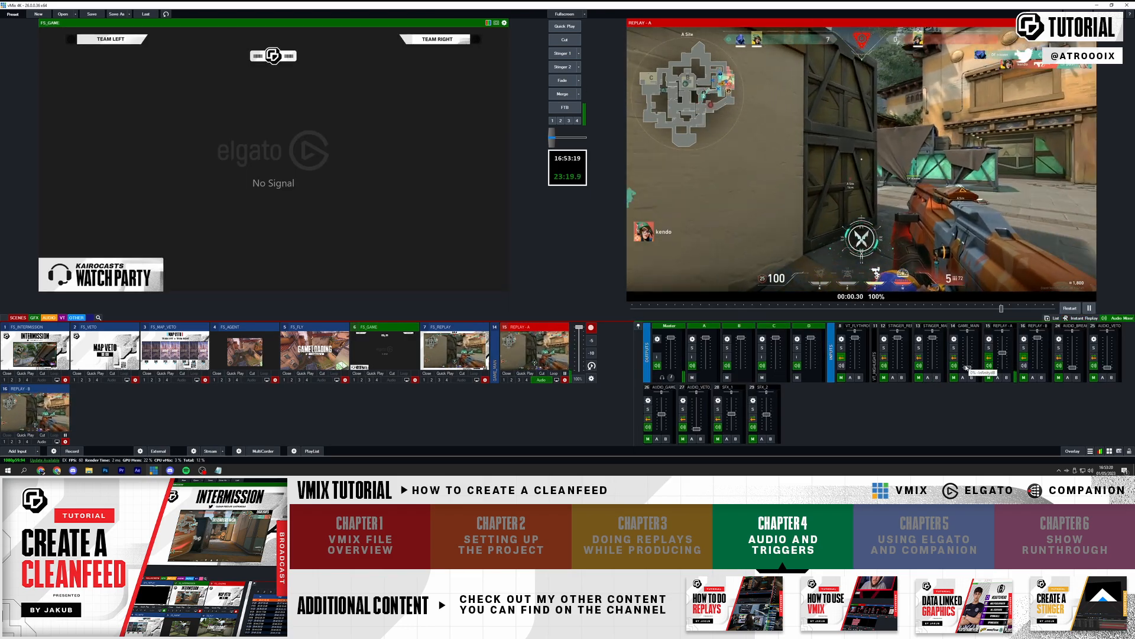
{"action": "left_click_drag", "start_coordinate": [966, 368], "coordinate": [967, 347]}
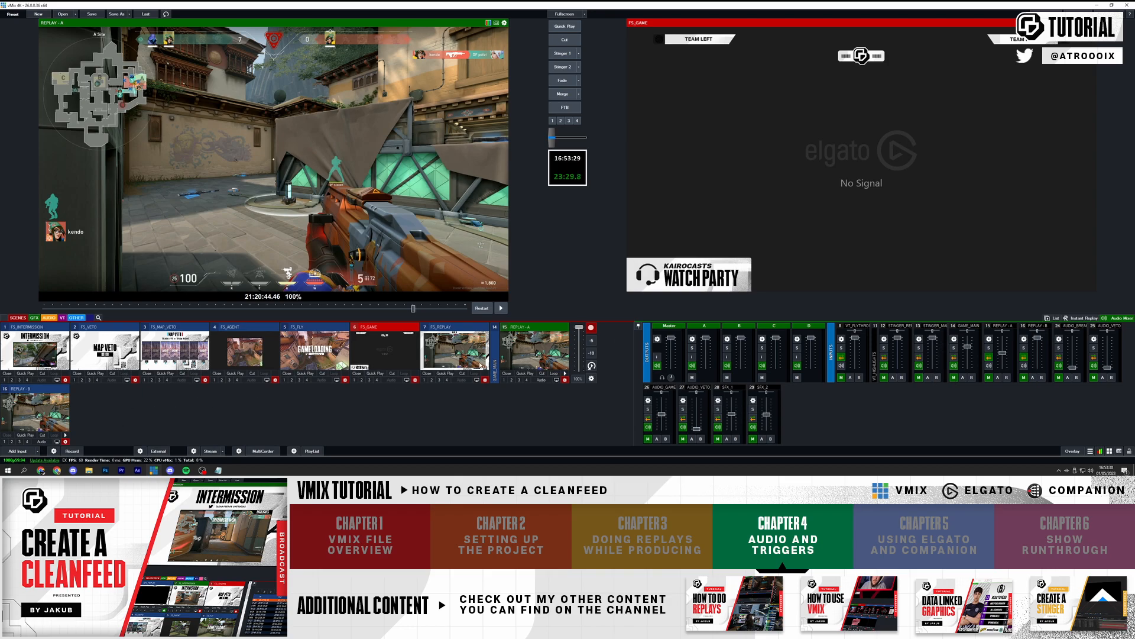
{"action": "left_click", "coordinate": [565, 379]}
{"action": "left_click", "coordinate": [513, 278]}
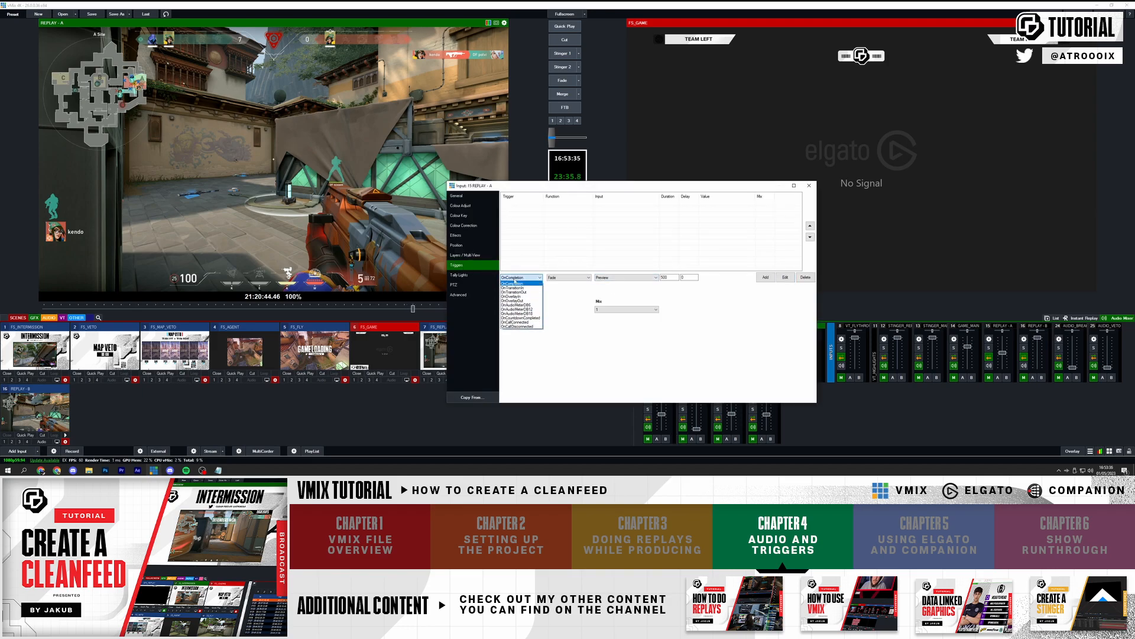
{"action": "left_click_drag", "start_coordinate": [531, 189], "coordinate": [552, 231]}
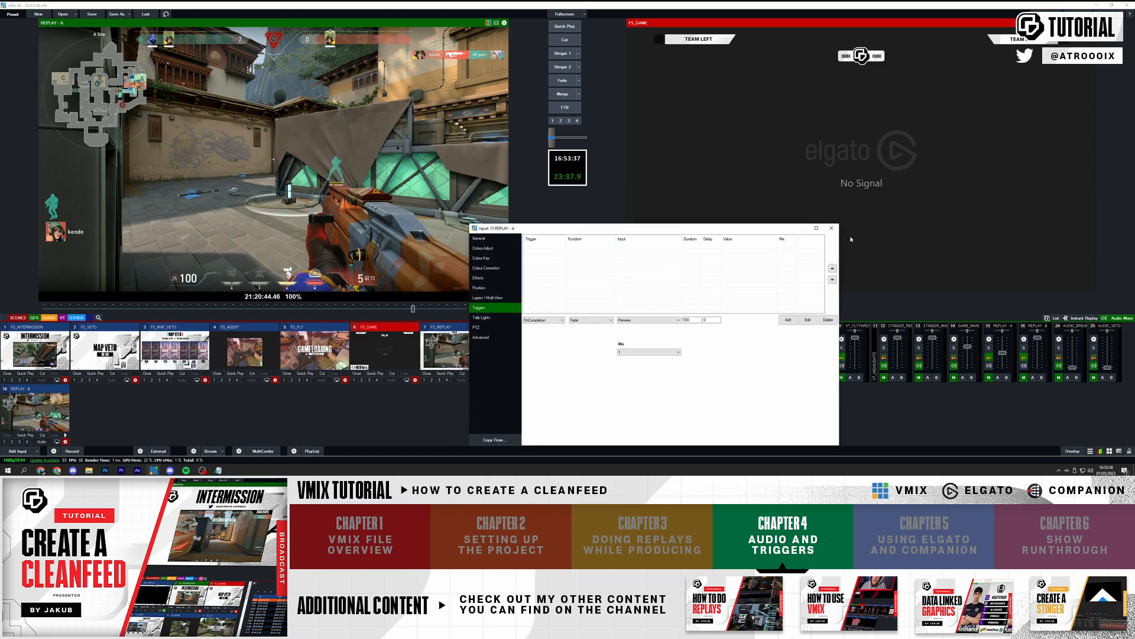
{"action": "left_click", "coordinate": [831, 228]}
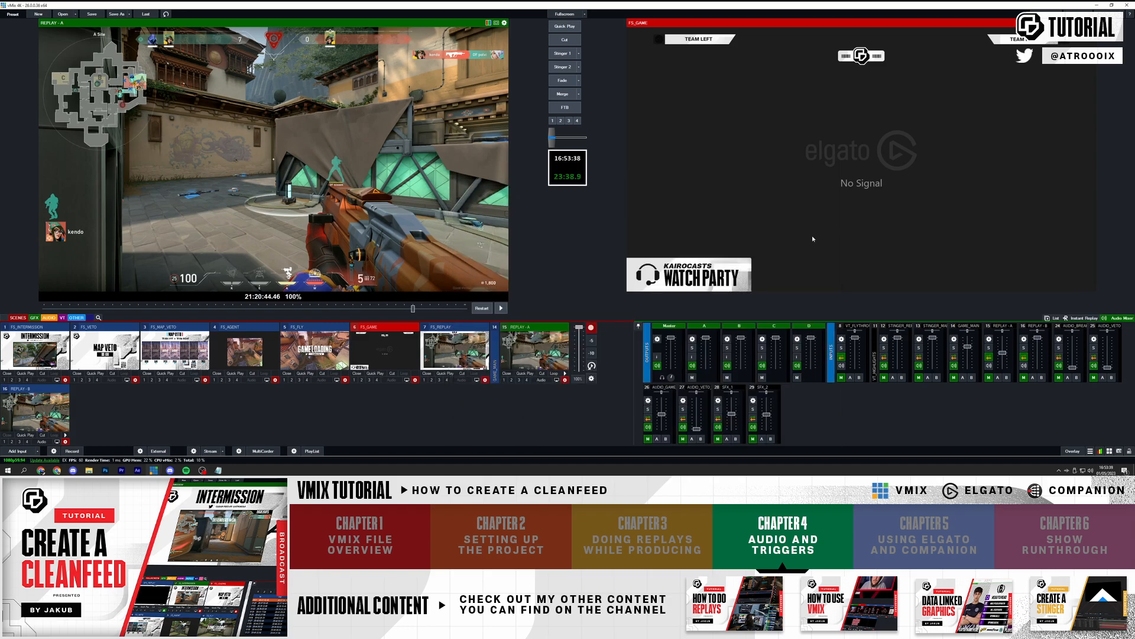
- Open the REPLAY - A triggers and copy in the AUDIO_BREAK SetVolumeFade triggers from another input
{"action": "left_click", "coordinate": [566, 381]}
{"action": "left_click", "coordinate": [493, 436]}
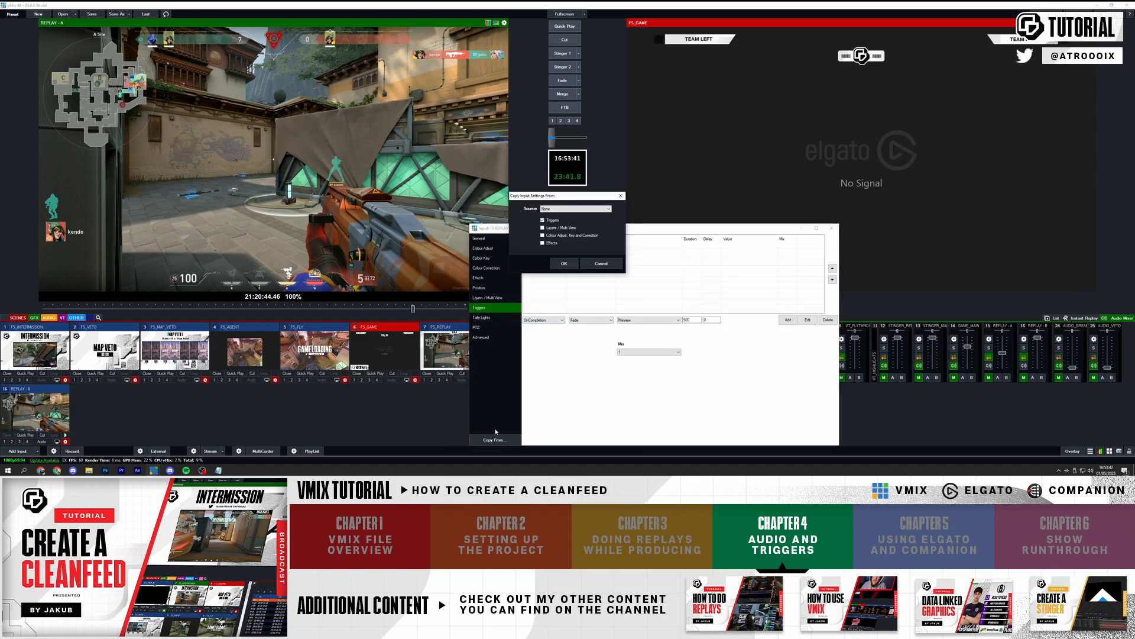
{"action": "left_click", "coordinate": [568, 208]}
{"action": "left_click", "coordinate": [574, 282]}
{"action": "left_click", "coordinate": [564, 263]}
- Change the input of the REPLAY - A OnTransitionIn SetVolumeFade trigger to 15 REPLAY - A
{"action": "left_click", "coordinate": [570, 246]}
{"action": "left_click", "coordinate": [649, 320]}
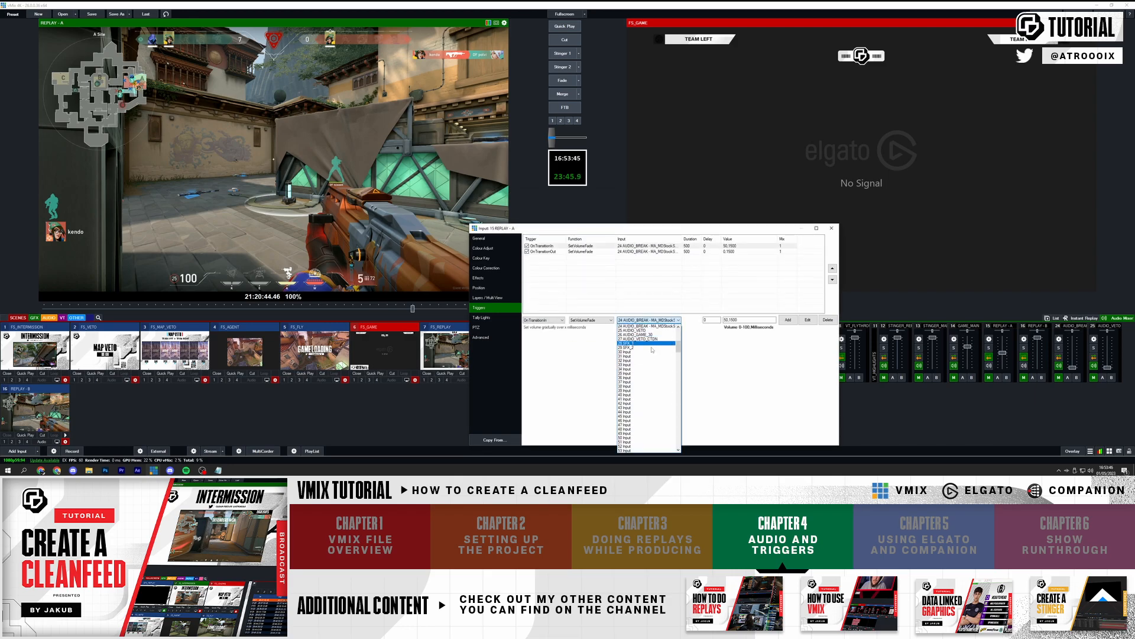
{"action": "left_click", "coordinate": [645, 364]}
{"action": "left_click", "coordinate": [808, 320]}
- Change the input of the OnTransitionOut SetVolumeFade trigger to 15 REPLAY - A and close the input settings
{"action": "left_click", "coordinate": [666, 251]}
{"action": "left_click", "coordinate": [649, 320]}
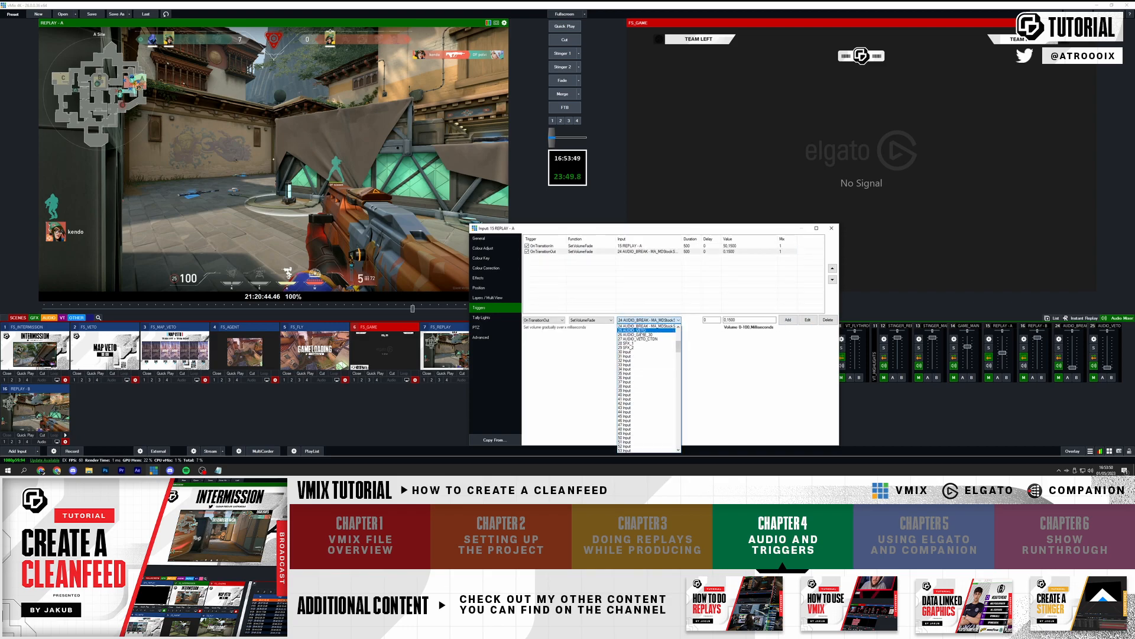
{"action": "left_click", "coordinate": [641, 339]}
{"action": "left_click", "coordinate": [808, 319]}
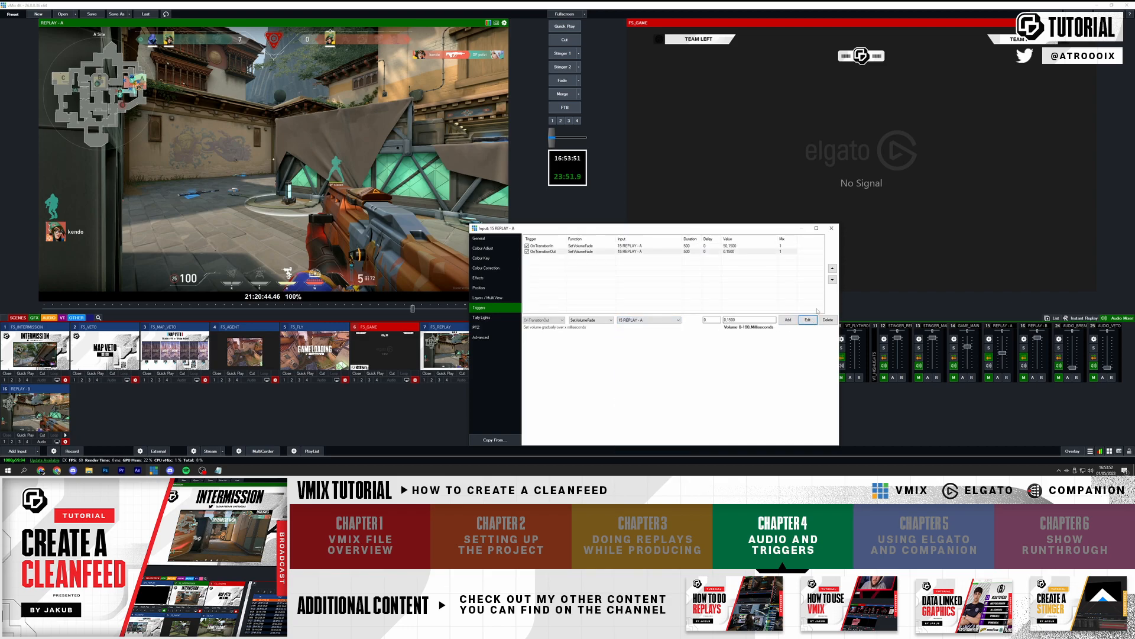
{"action": "left_click", "coordinate": [832, 228]}
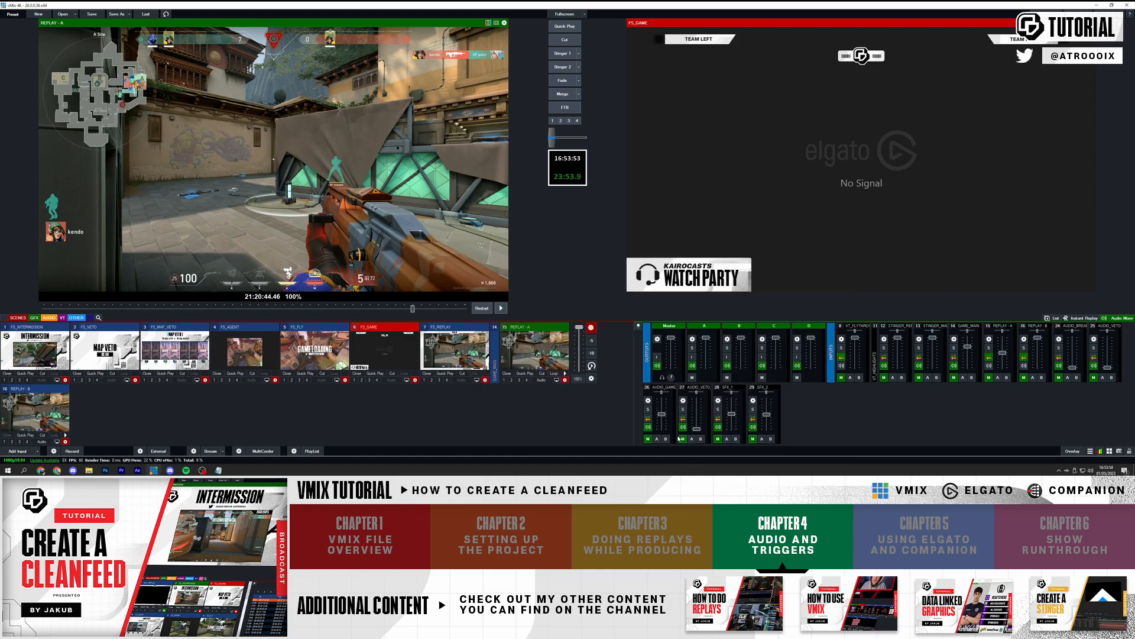
- Collapse the REPLAY - B channel in the audio mixer and lower the REPLAY - A volume fader to the minimum
{"action": "left_click", "coordinate": [1036, 328]}
{"action": "left_click_drag", "start_coordinate": [1002, 352], "coordinate": [1001, 383]}
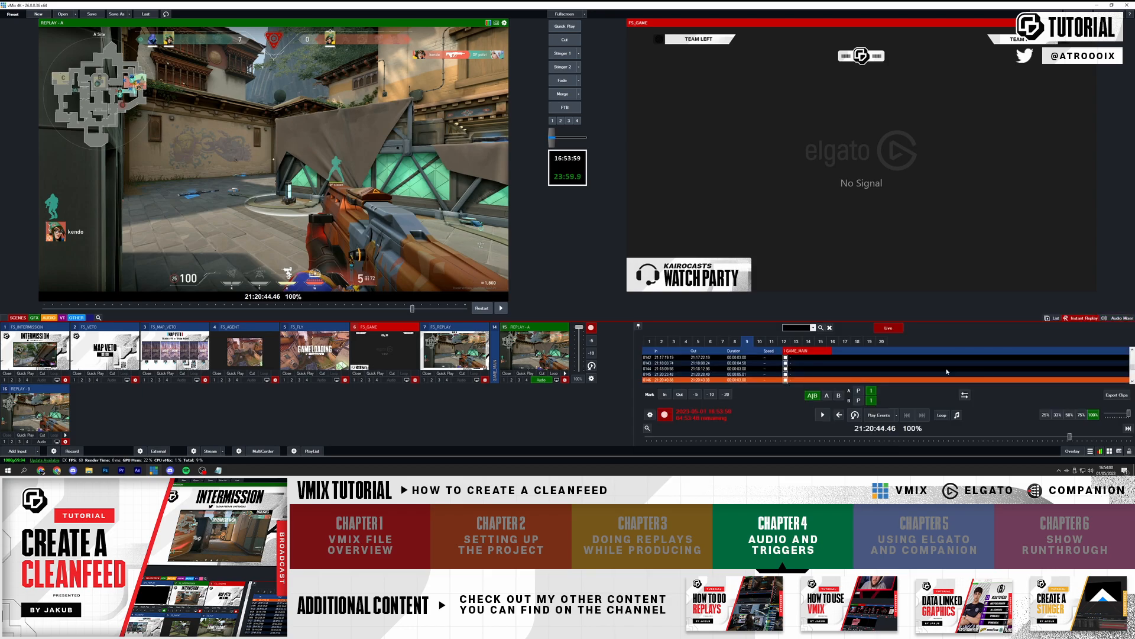
- Detach the audio mixer into a floating window and place it beside the Instant Replay controls, bringing it back to the front
{"action": "left_click", "coordinate": [638, 326]}
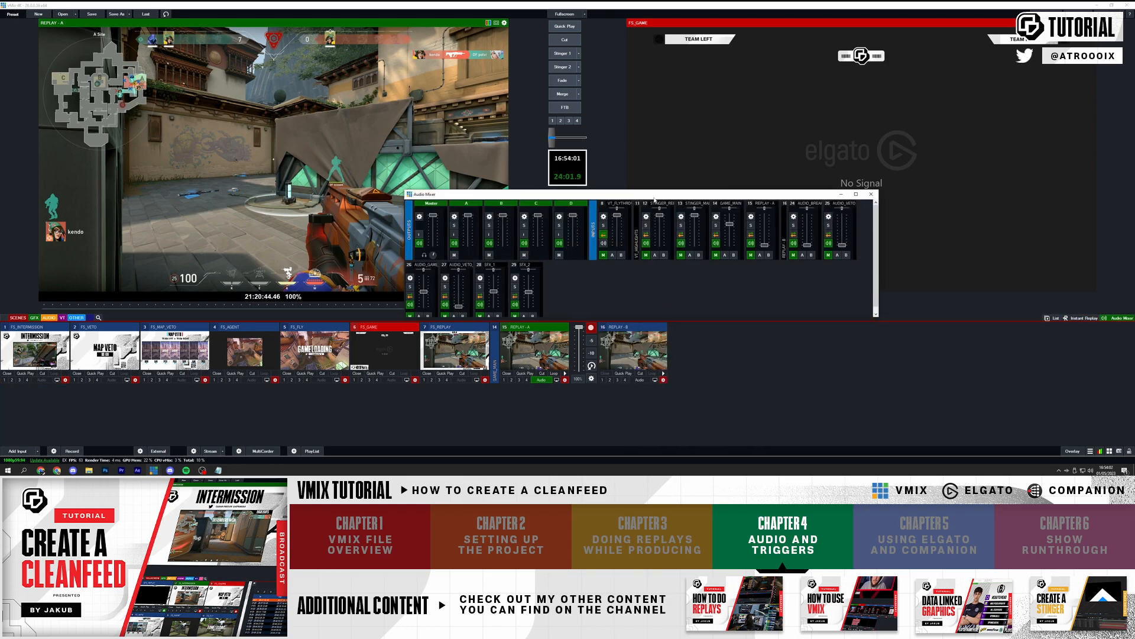
{"action": "left_click_drag", "start_coordinate": [639, 192], "coordinate": [390, 262]}
{"action": "left_click", "coordinate": [619, 261]}
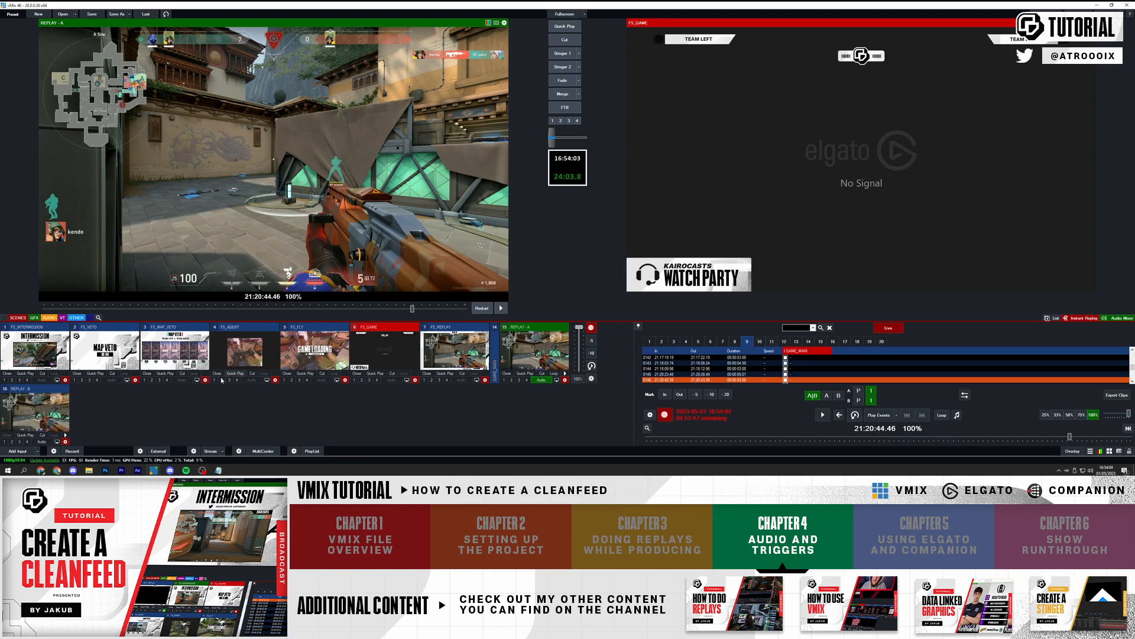
{"action": "left_click", "coordinate": [153, 471]}
{"action": "left_click", "coordinate": [188, 444]}
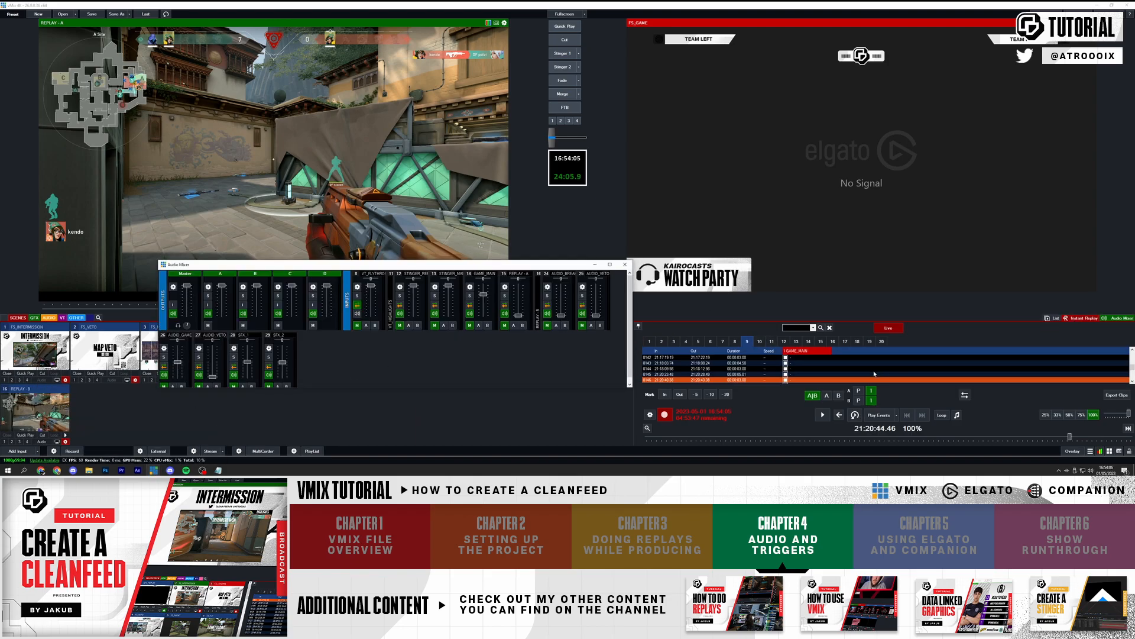
- Play the replay event to test the REPLAY - A fade, close the floating mixer and show the docked audio mixer
{"action": "left_click", "coordinate": [876, 415]}
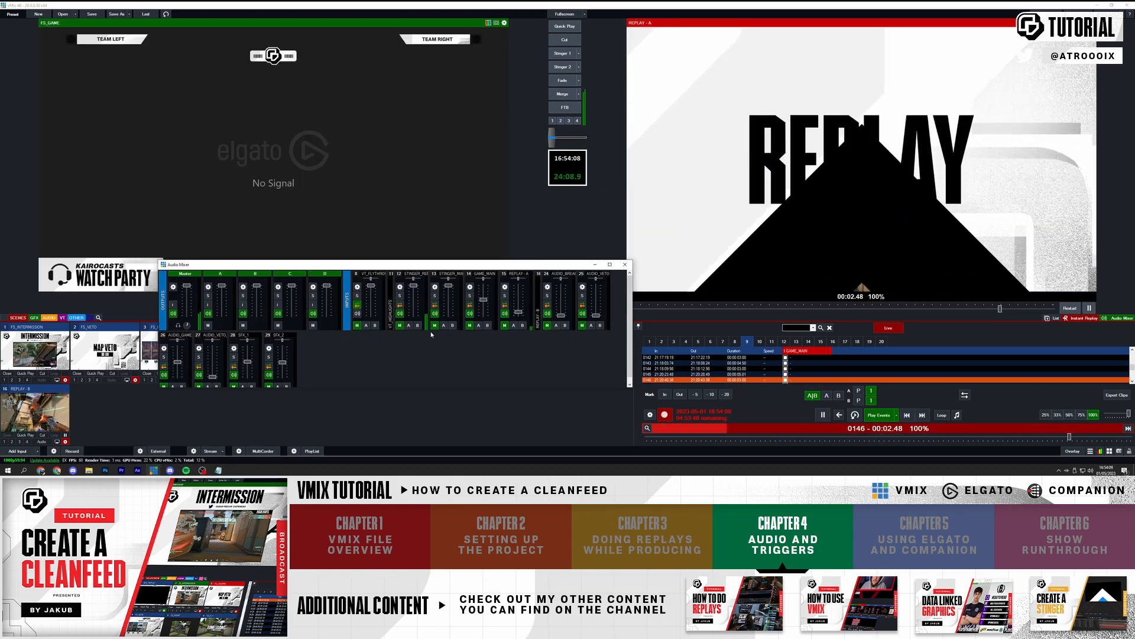
{"action": "mouse_move", "coordinate": [520, 300]}
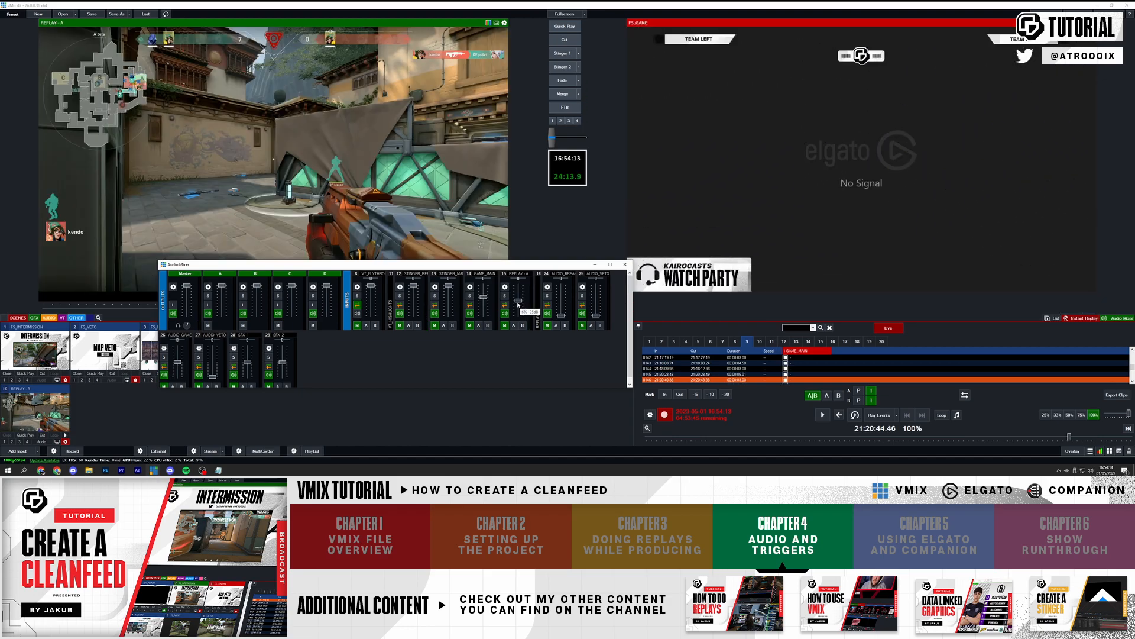
{"action": "left_click", "coordinate": [625, 264]}
{"action": "left_click", "coordinate": [1116, 318]}
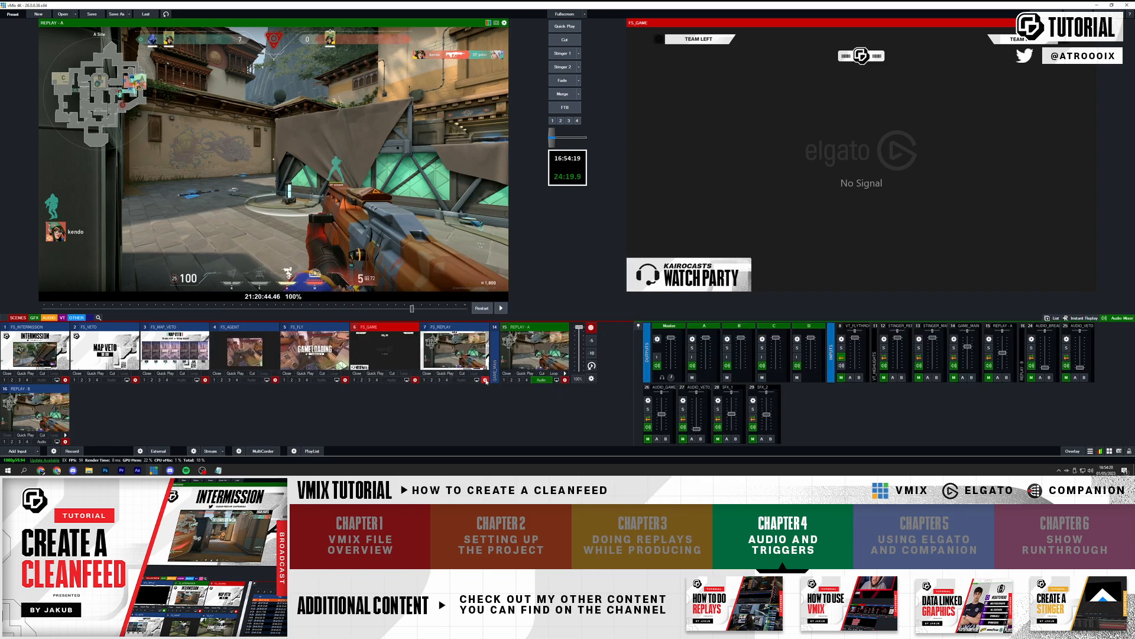
- Set the value of the REPLAY - A OnTransitionIn SetVolumeFade trigger to 70,500 and close the input settings
{"action": "left_click", "coordinate": [565, 379]}
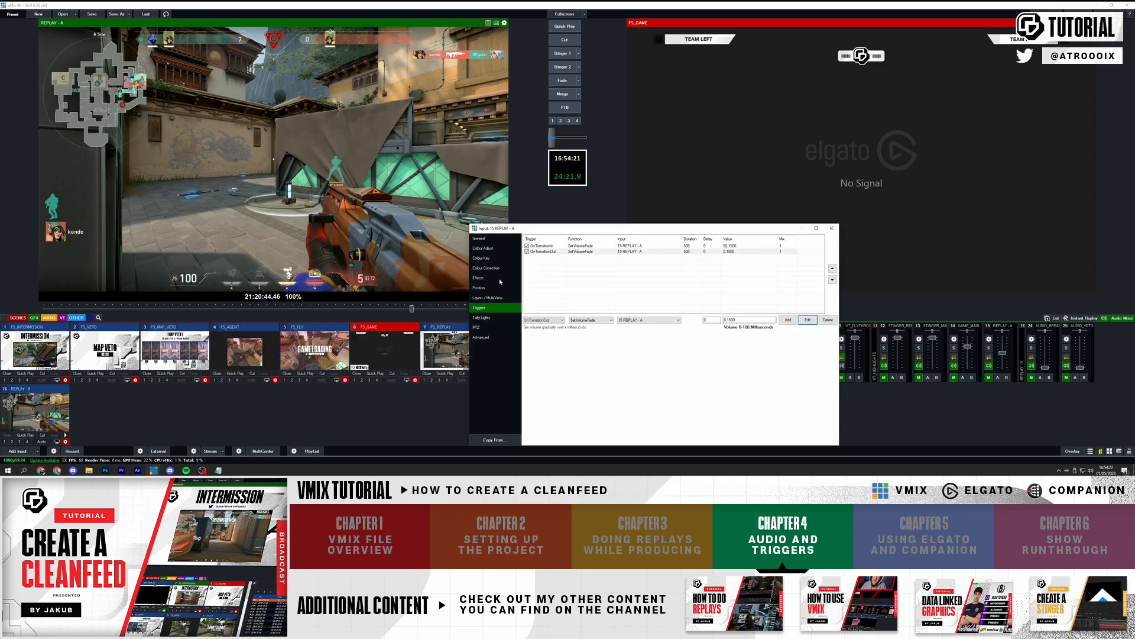
{"action": "left_click", "coordinate": [677, 246]}
{"action": "left_click", "coordinate": [727, 320]}
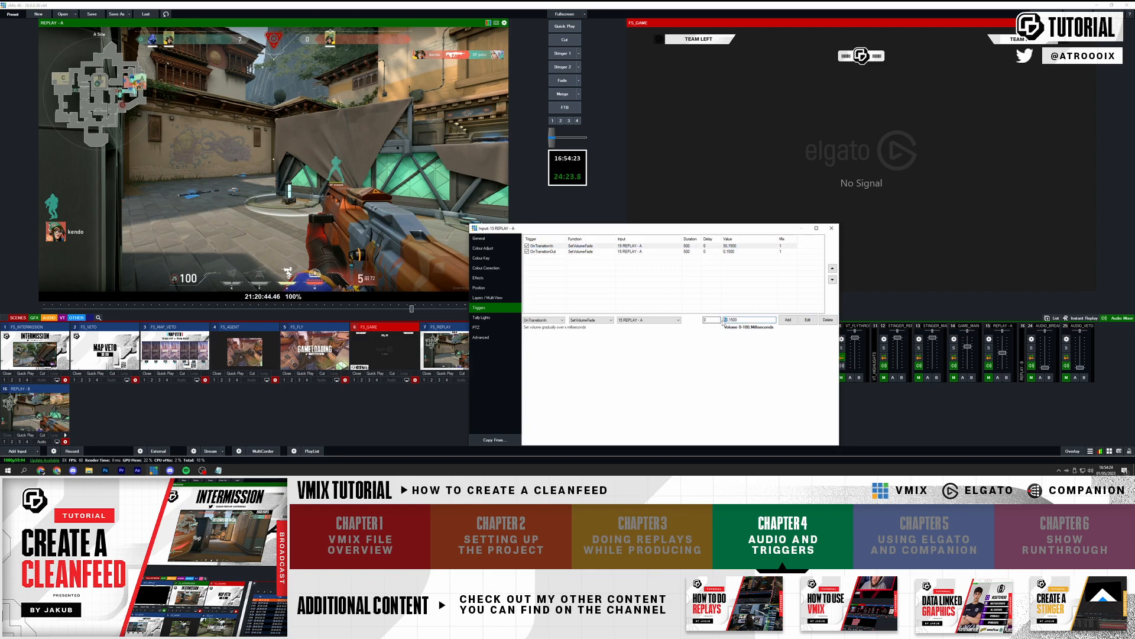
{"action": "left_click", "coordinate": [808, 320]}
{"action": "left_click", "coordinate": [832, 227]}
- Play selected events from the Instant Replay list to test the REPLAY - A fade, and return to the audio mixer
{"action": "left_click", "coordinate": [1085, 318]}
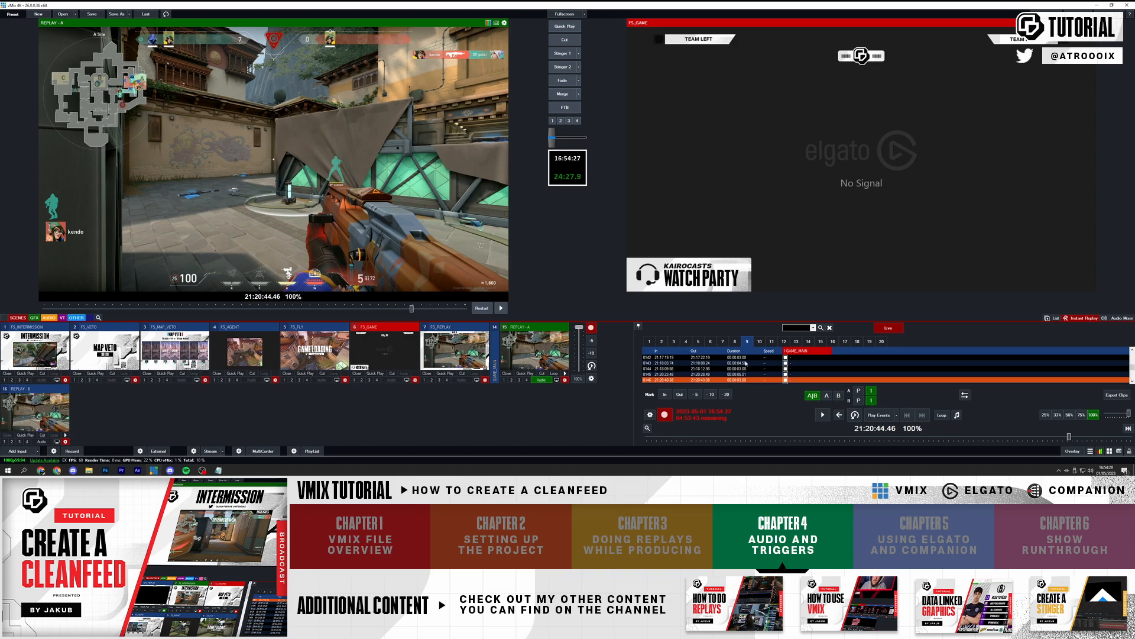
{"action": "left_click", "coordinate": [746, 364]}
{"action": "left_click", "coordinate": [745, 374], "text": "shift"}
{"action": "left_click", "coordinate": [879, 414]}
{"action": "left_click", "coordinate": [1116, 318]}
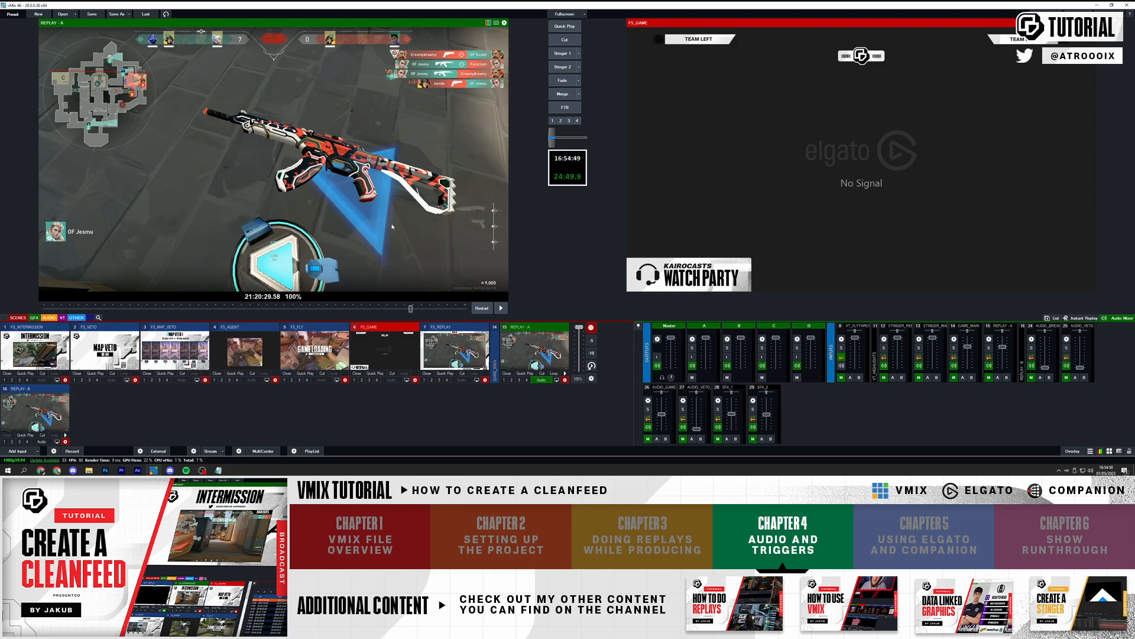
- Compare FS_REPLAY with the REPLAY - A and REPLAY - B inputs in the preview, and collapse the REPLAY - B input
{"action": "left_click", "coordinate": [444, 346]}
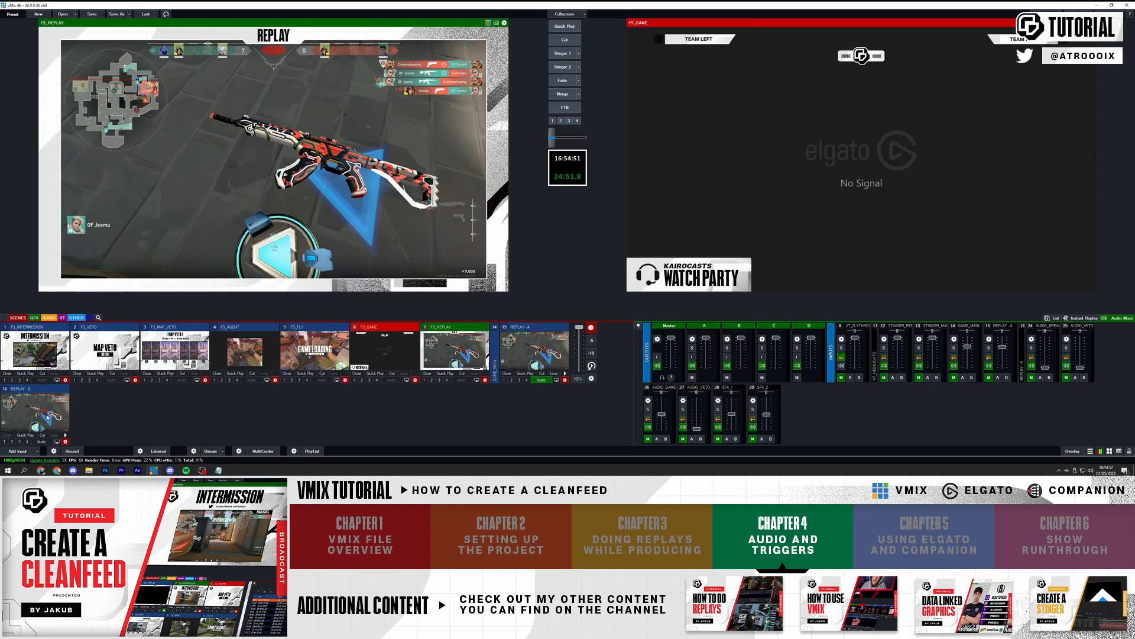
{"action": "left_click", "coordinate": [44, 413]}
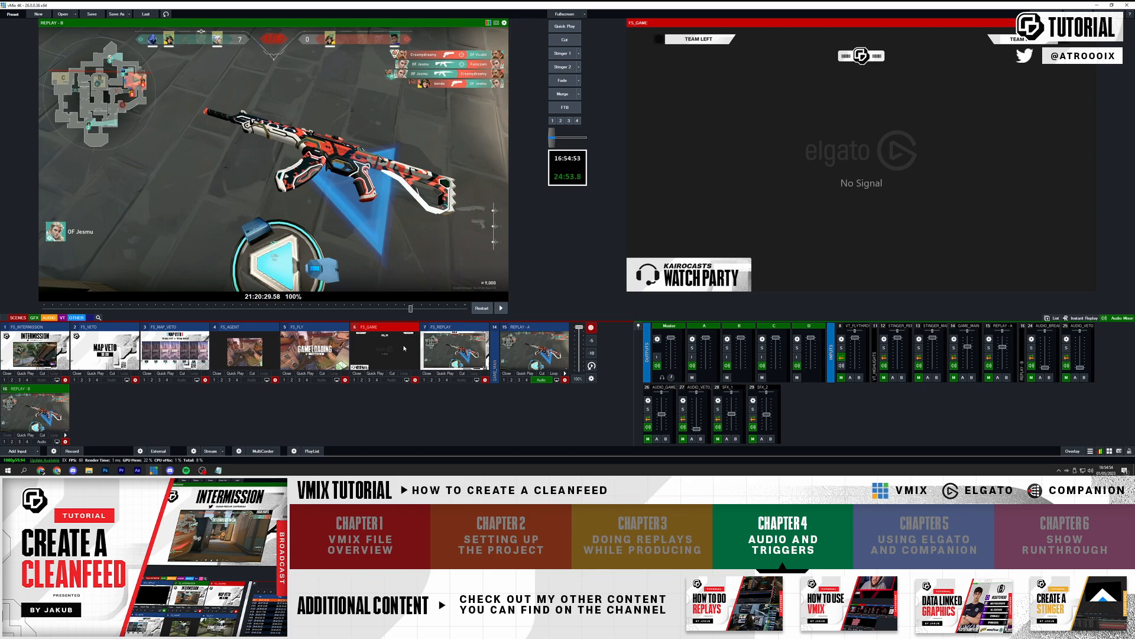
{"action": "left_click", "coordinate": [472, 355]}
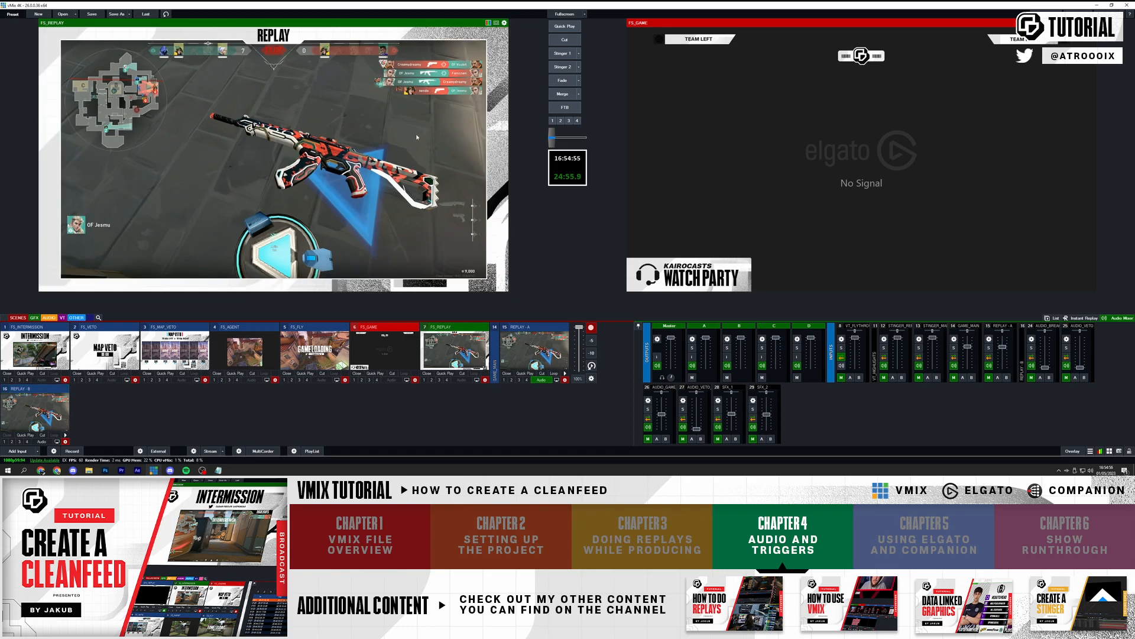
{"action": "left_click", "coordinate": [33, 402]}
{"action": "left_click", "coordinate": [535, 345]}
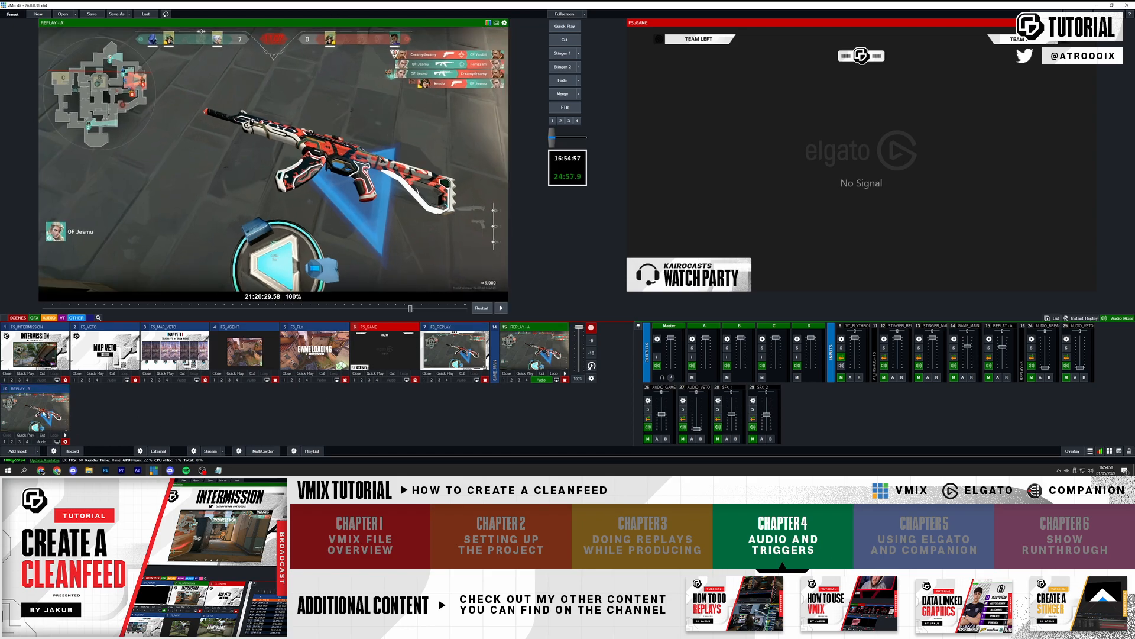
{"action": "left_click_drag", "start_coordinate": [32, 393], "coordinate": [583, 377]}
- Set the value of the REPLAY - A OnTransitionOut SetVolumeFade trigger to 0,500 and close the input settings
{"action": "left_click", "coordinate": [565, 380]}
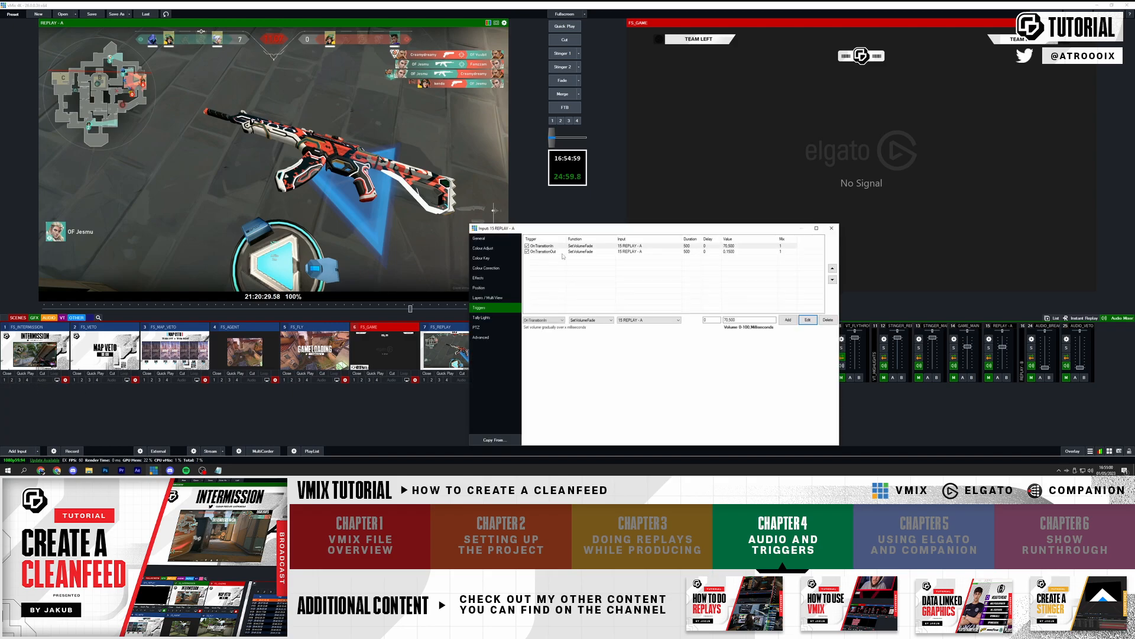
{"action": "left_click", "coordinate": [670, 252]}
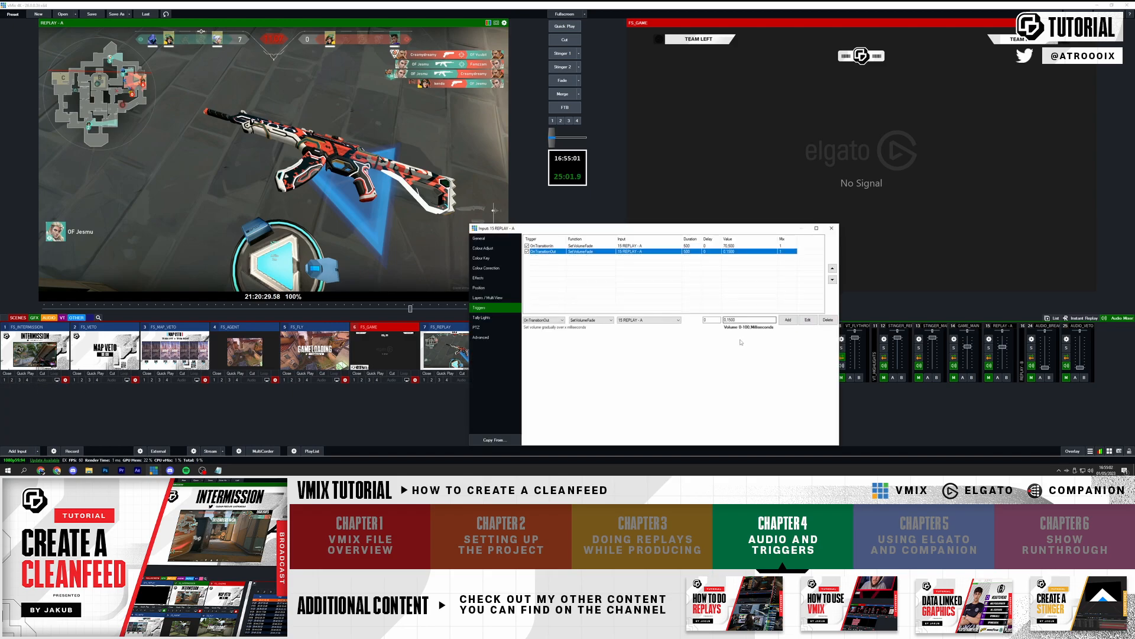
{"action": "left_click", "coordinate": [731, 320]}
{"action": "key", "text": "BackSpace"}
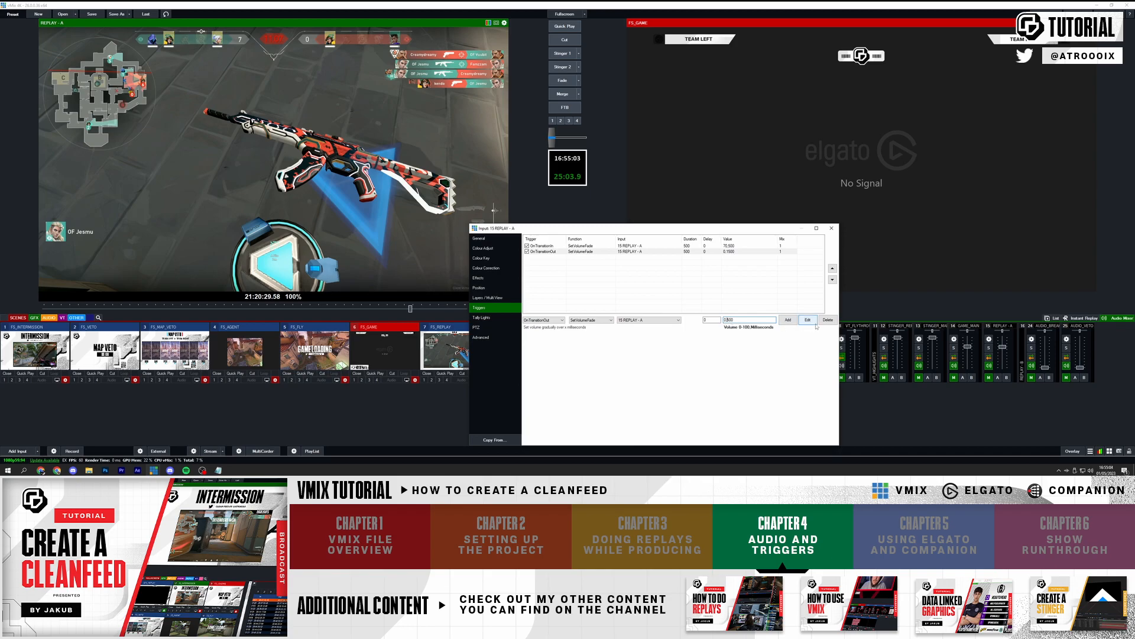
{"action": "left_click", "coordinate": [809, 321]}
{"action": "left_click", "coordinate": [541, 320]}
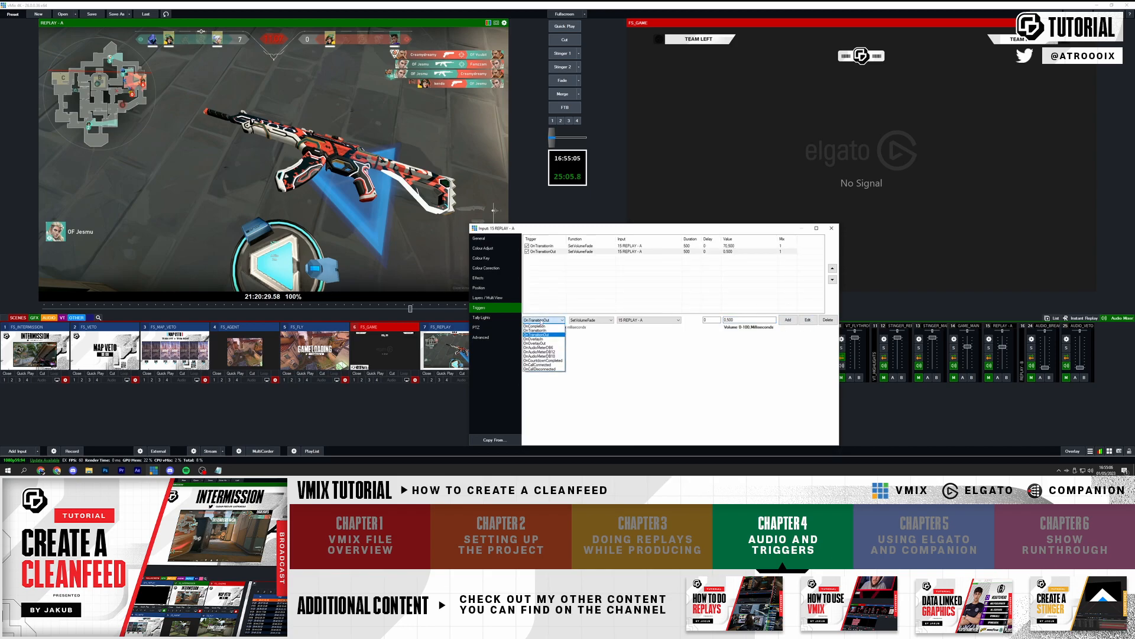
{"action": "left_click", "coordinate": [541, 320]}
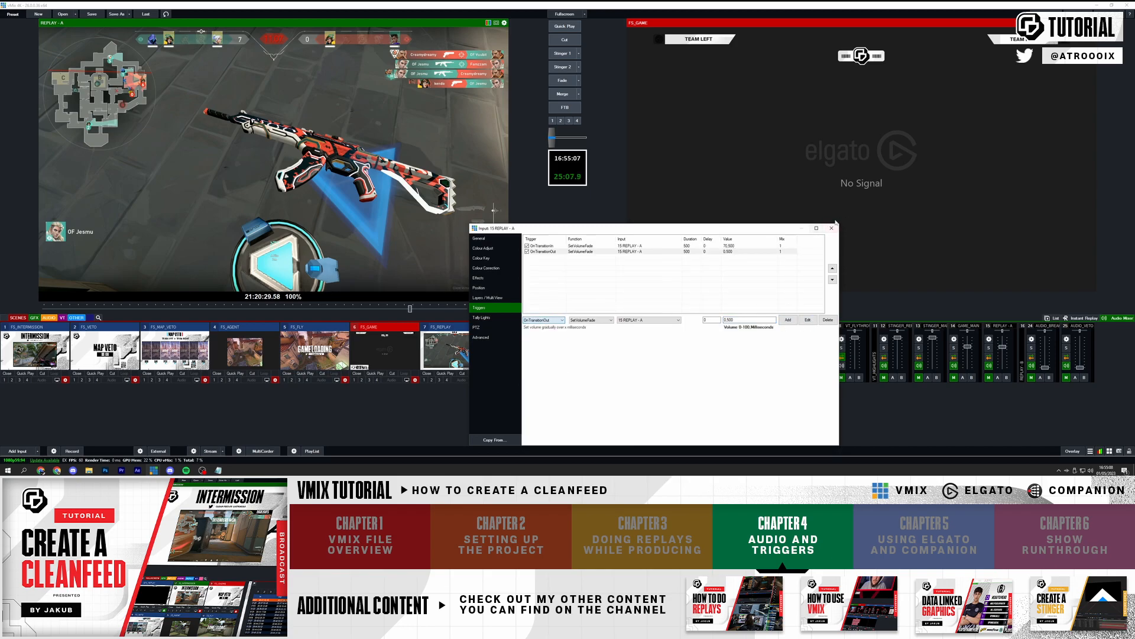
{"action": "left_click", "coordinate": [831, 228]}
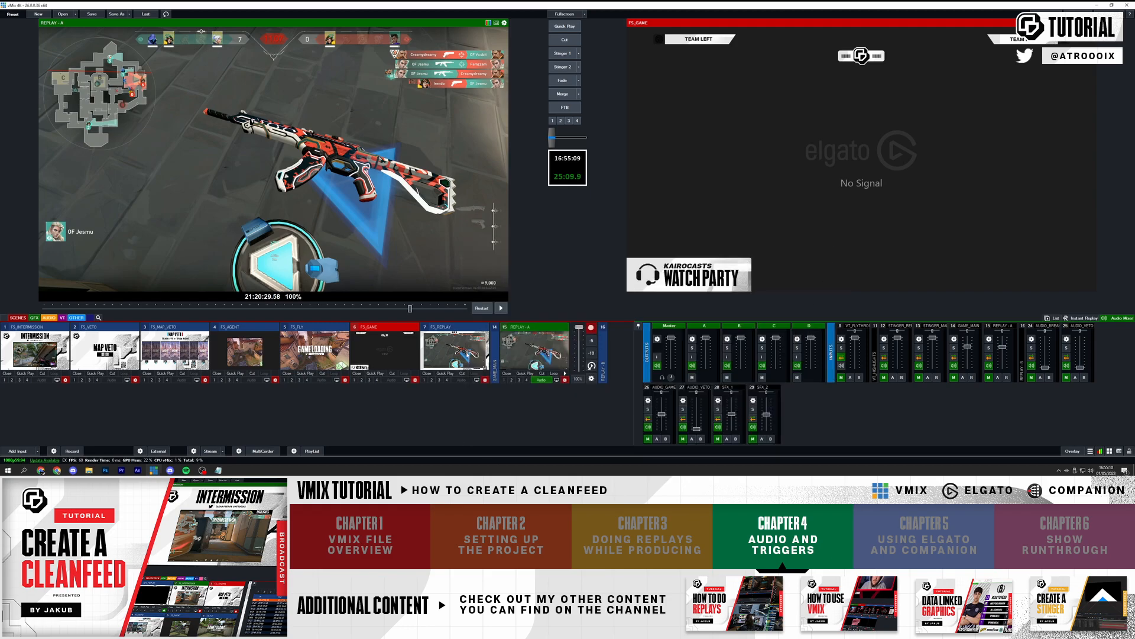
- Show the Instant Replay controls and configure a REPLAY - A trigger with OnTransitionIn and the OverlayInput1In function
{"action": "left_click", "coordinate": [467, 354]}
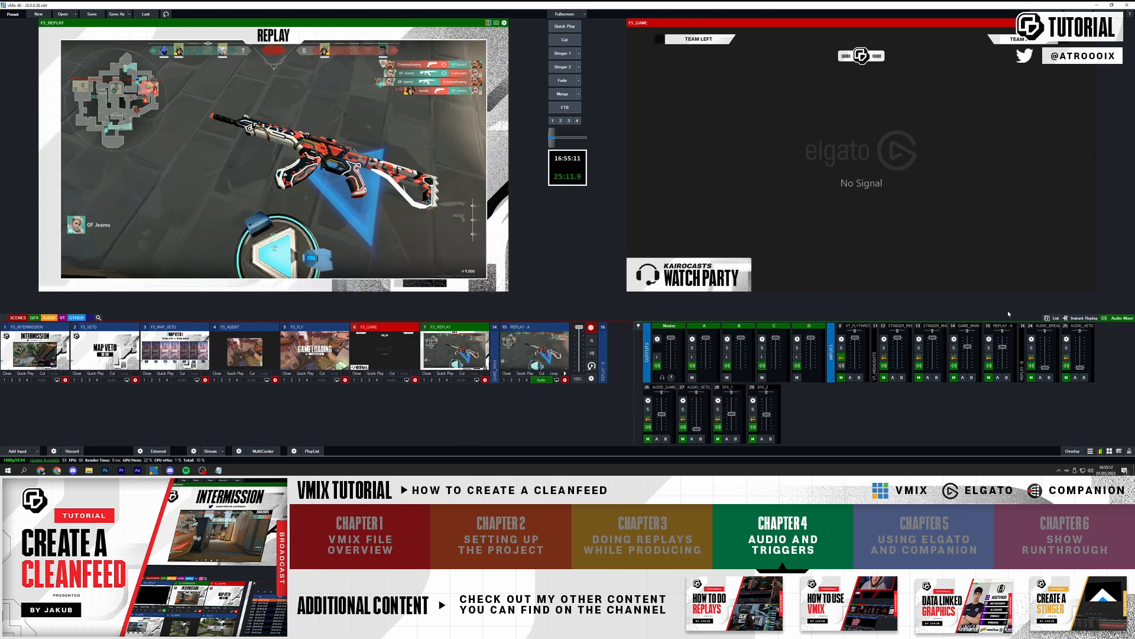
{"action": "left_click", "coordinate": [1083, 317]}
{"action": "left_click", "coordinate": [535, 354]}
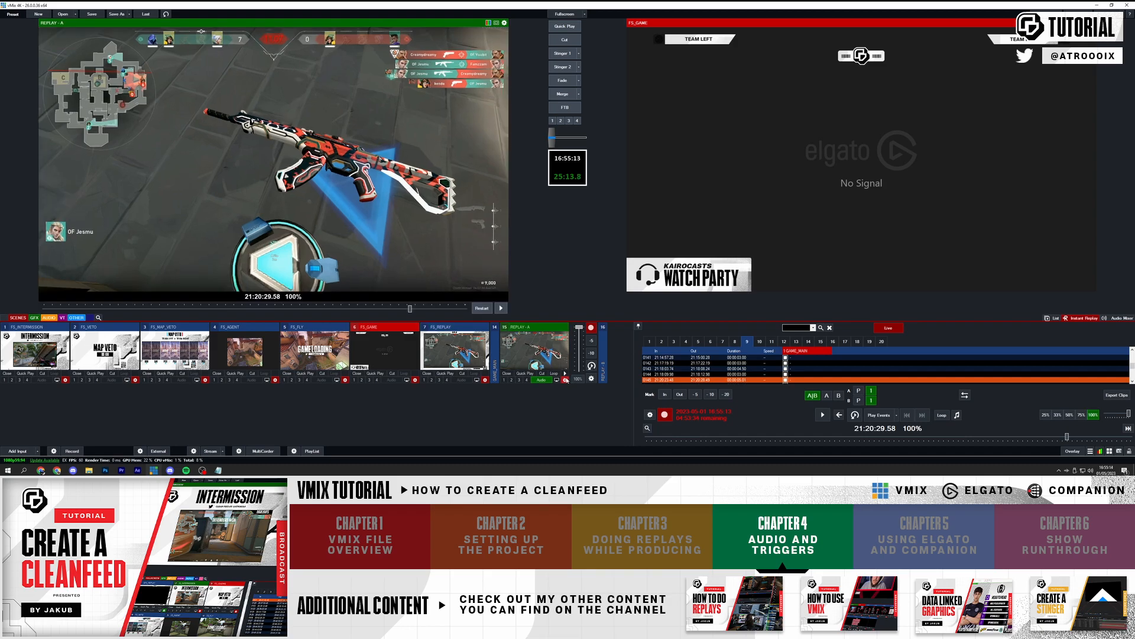
{"action": "left_click", "coordinate": [566, 380]}
{"action": "left_click", "coordinate": [544, 320]}
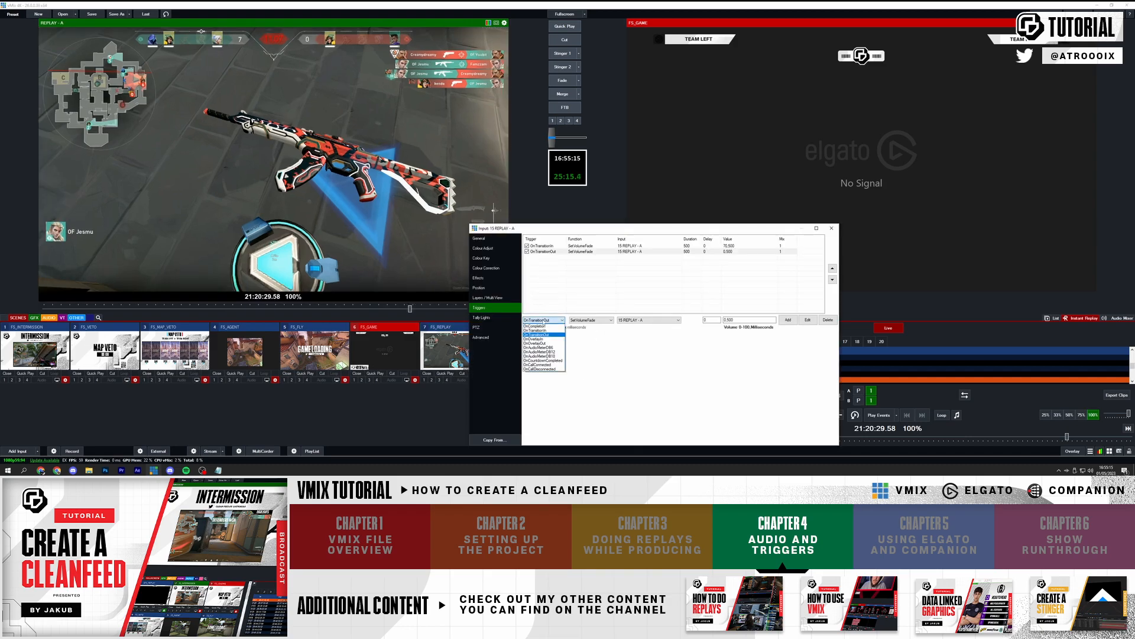
{"action": "left_click", "coordinate": [565, 327]}
{"action": "left_click", "coordinate": [590, 320]}
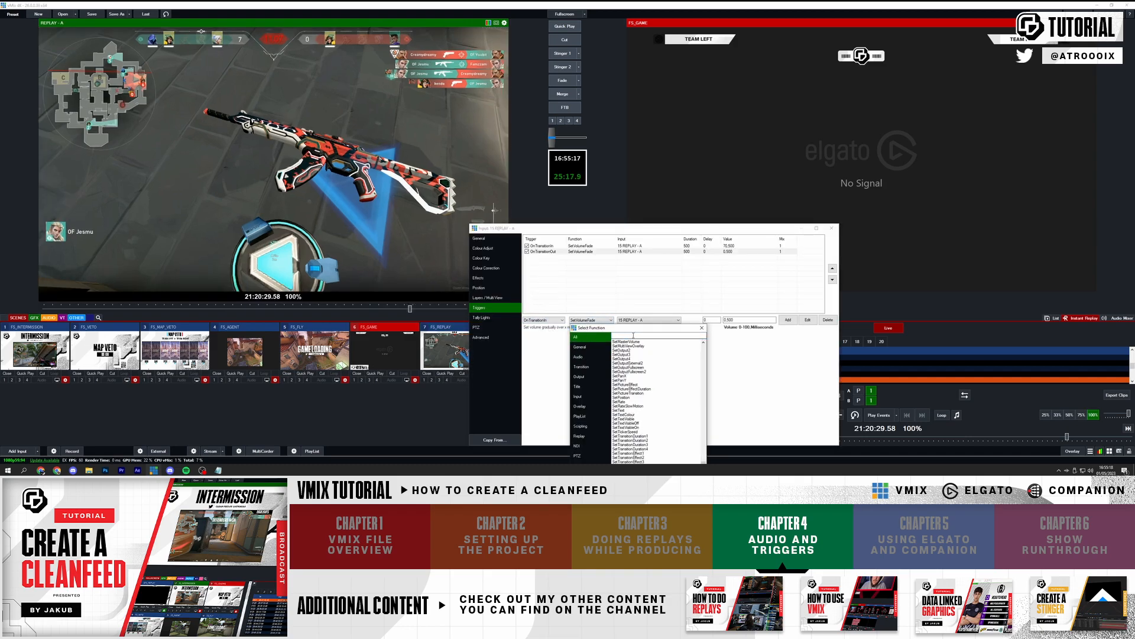
{"action": "type", "text": "overlay"}
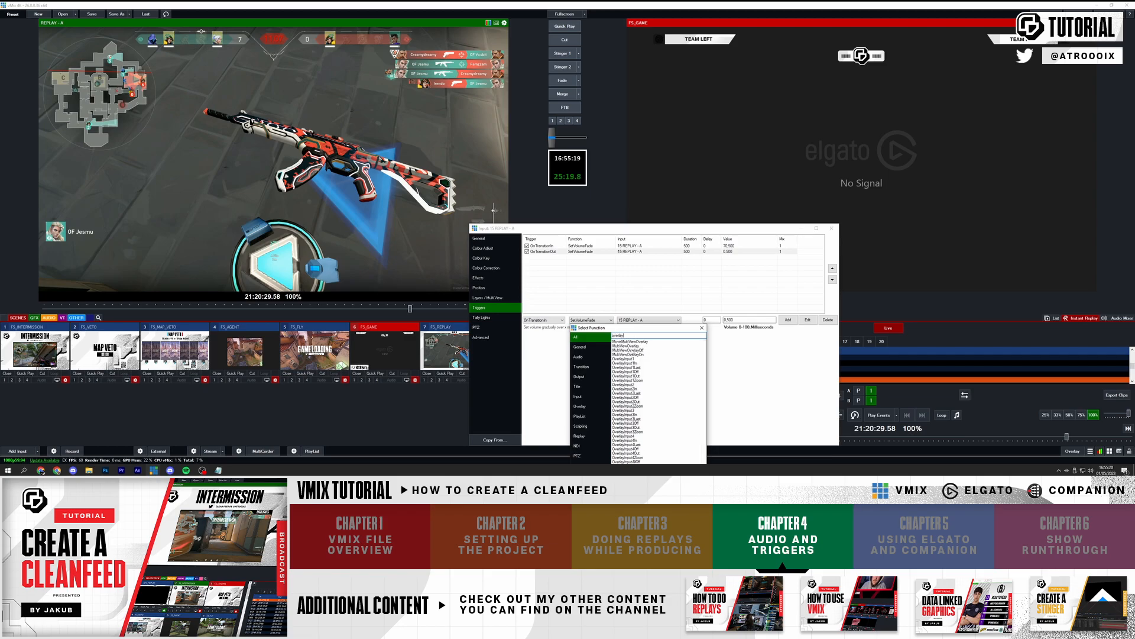
{"action": "left_click_drag", "start_coordinate": [624, 328], "coordinate": [615, 237]}
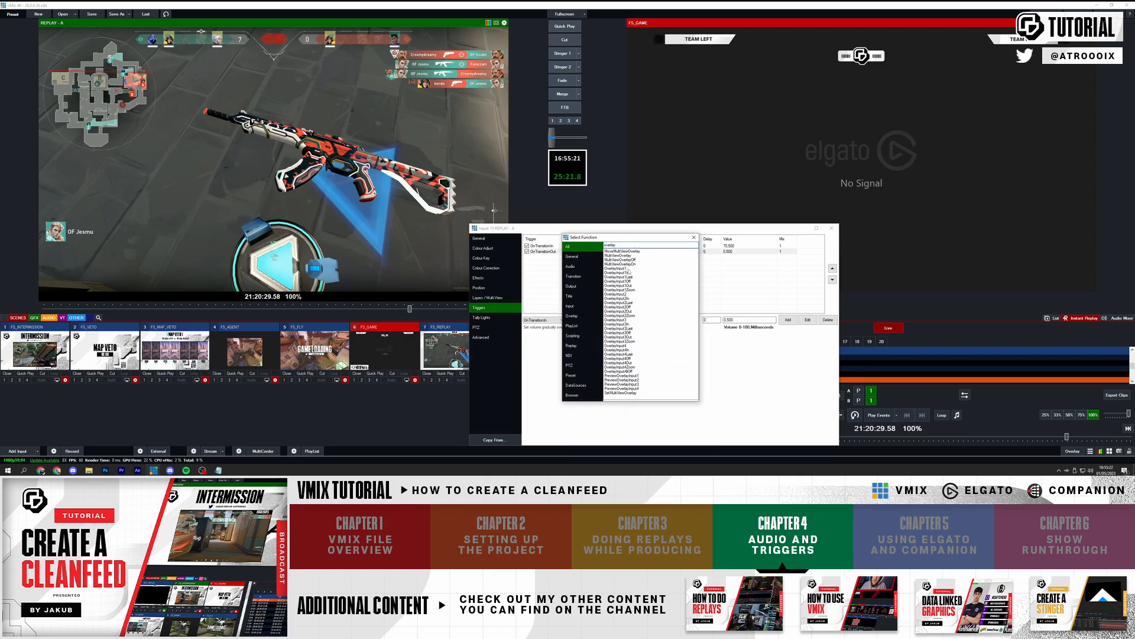
{"action": "double_click", "coordinate": [622, 268]}
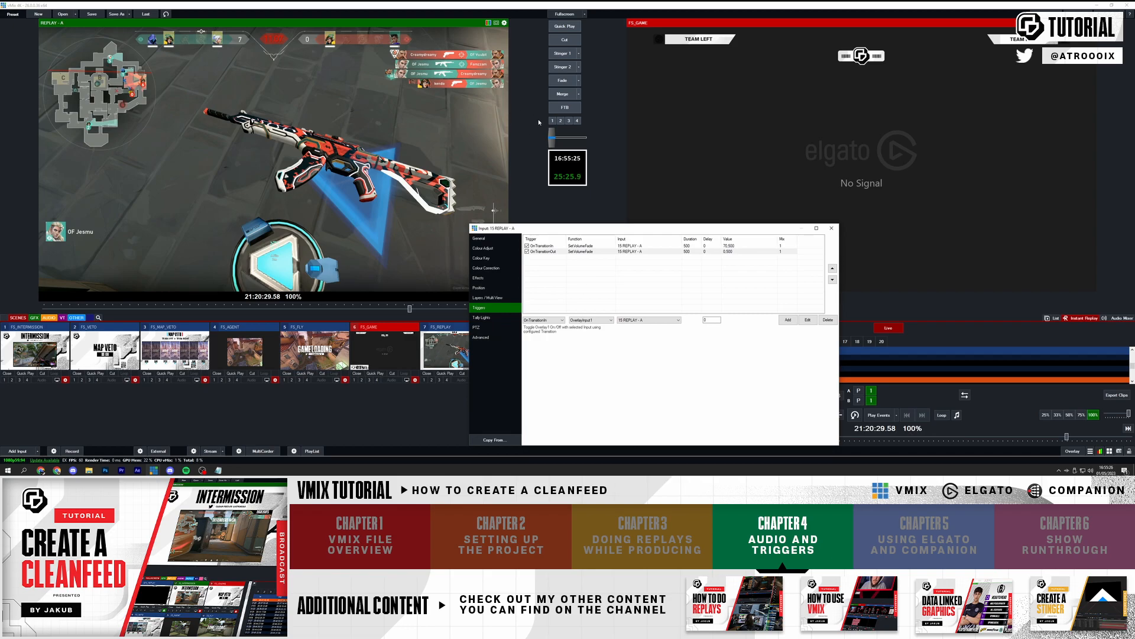
{"action": "left_click", "coordinate": [608, 321]}
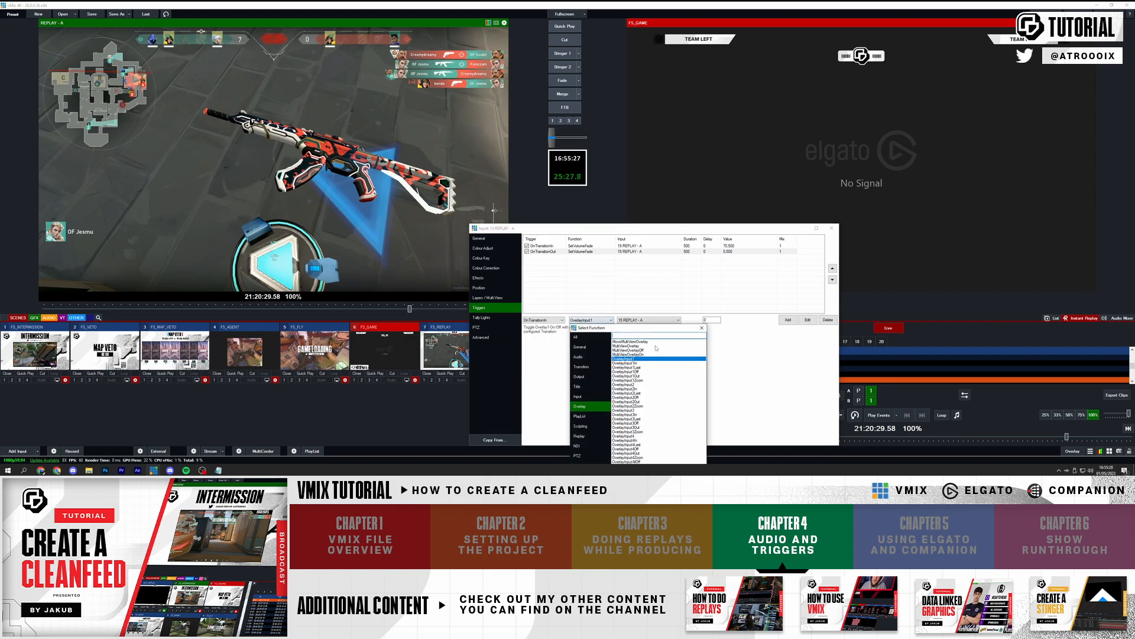
{"action": "double_click", "coordinate": [618, 363]}
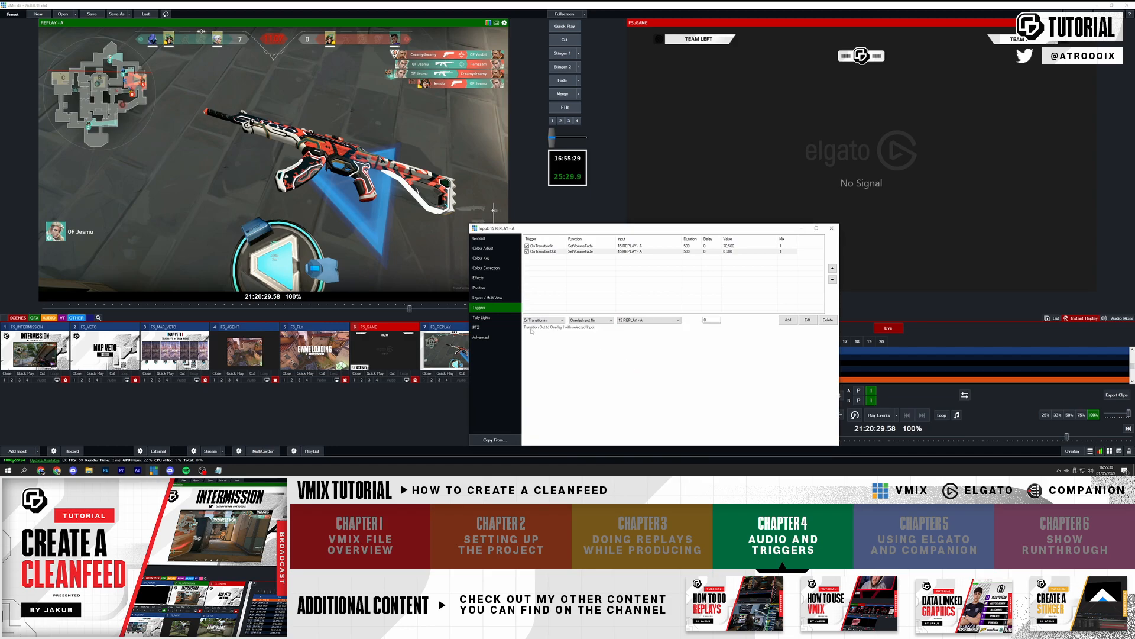
- Choose 7 FS_REPLAY as the input of the OverlayInput1In trigger and add it to the REPLAY - A triggers
{"action": "left_click", "coordinate": [653, 320]}
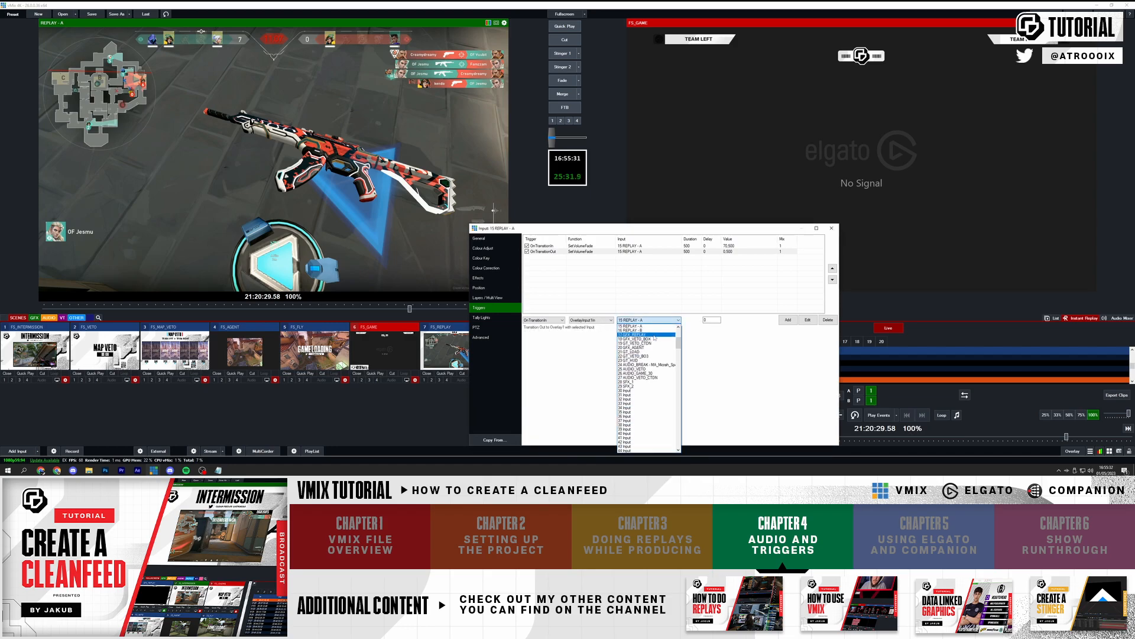
{"action": "scroll", "coordinate": [648, 349], "scroll_direction": "up", "scroll_amount": 3}
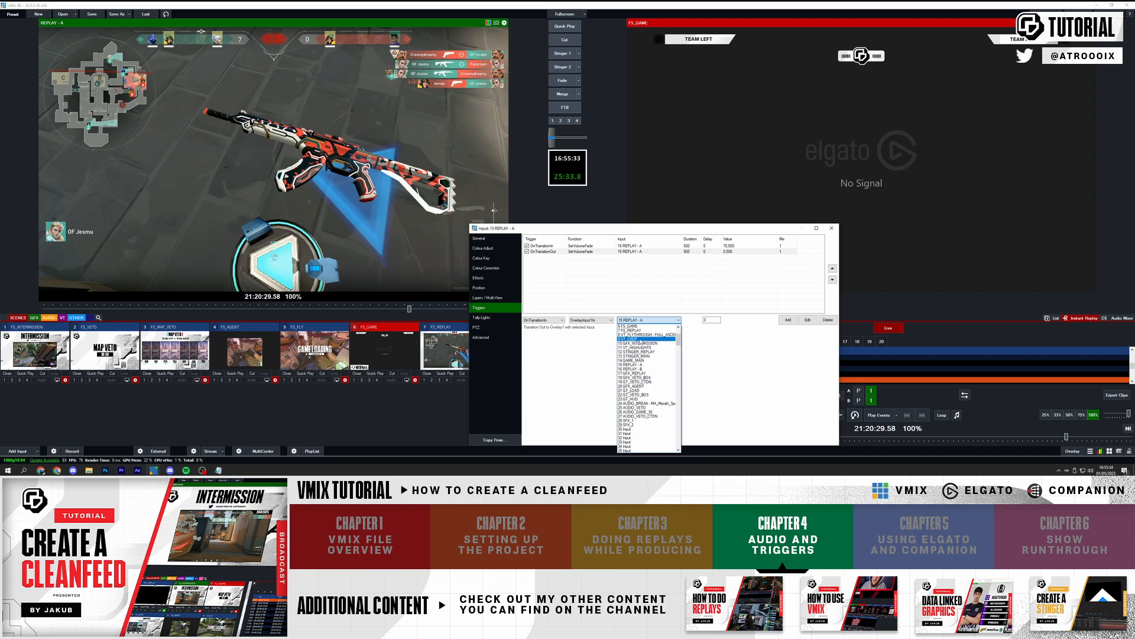
{"action": "left_click", "coordinate": [633, 330]}
{"action": "left_click", "coordinate": [788, 320]}
- Add an OnTransitionOut trigger with the OverlayInput1Off function to REPLAY - A and close the input settings
{"action": "left_click", "coordinate": [543, 257]}
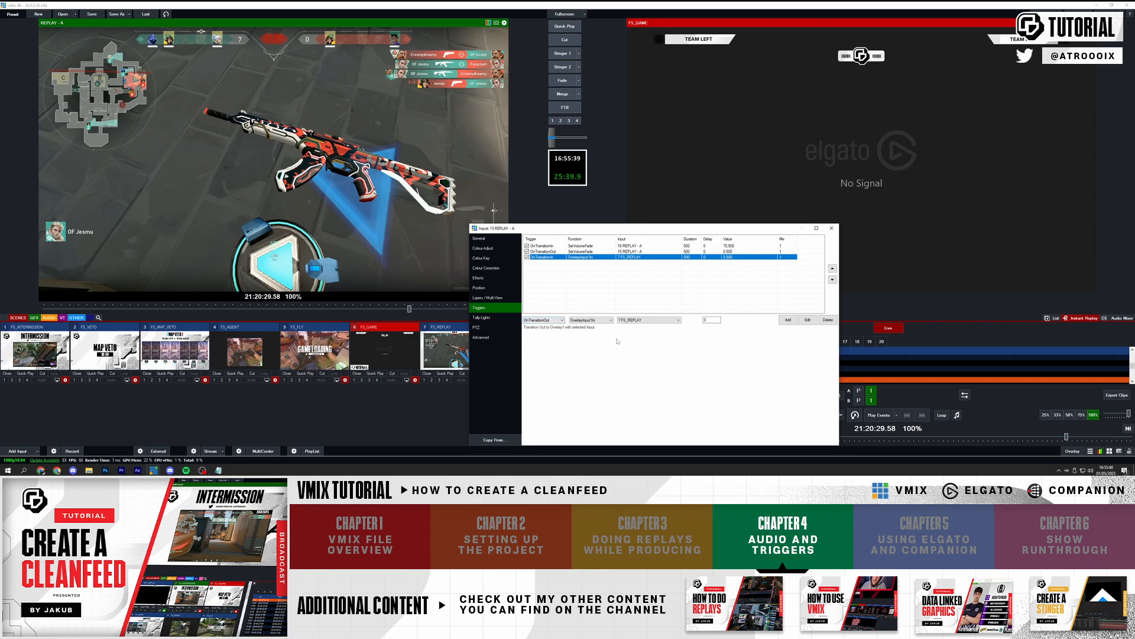
{"action": "left_click", "coordinate": [600, 321]}
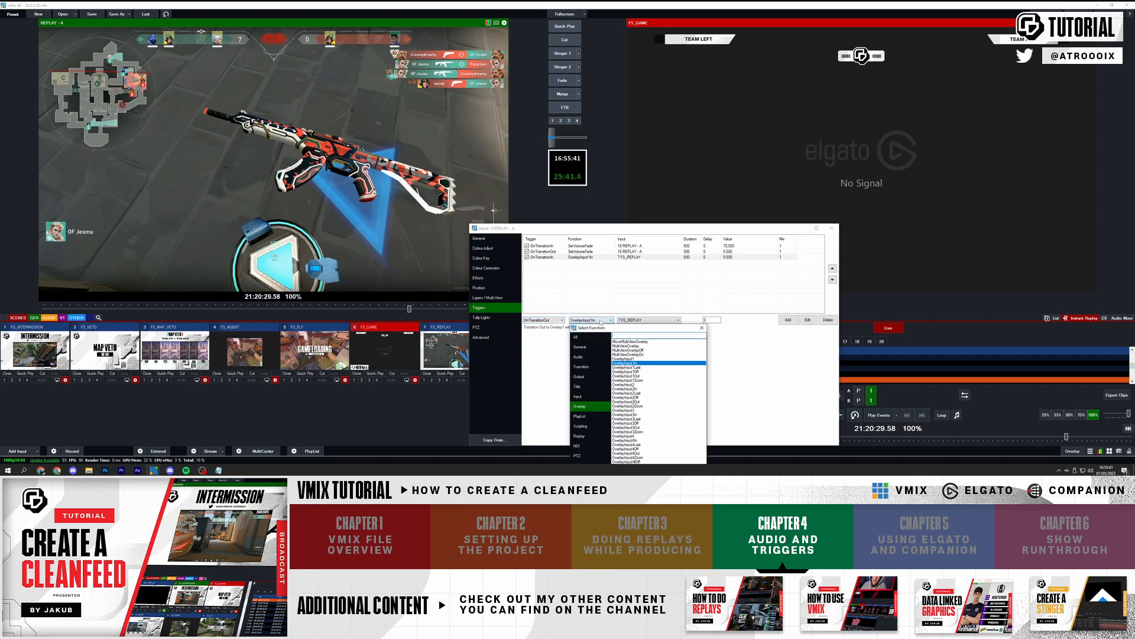
{"action": "double_click", "coordinate": [638, 372]}
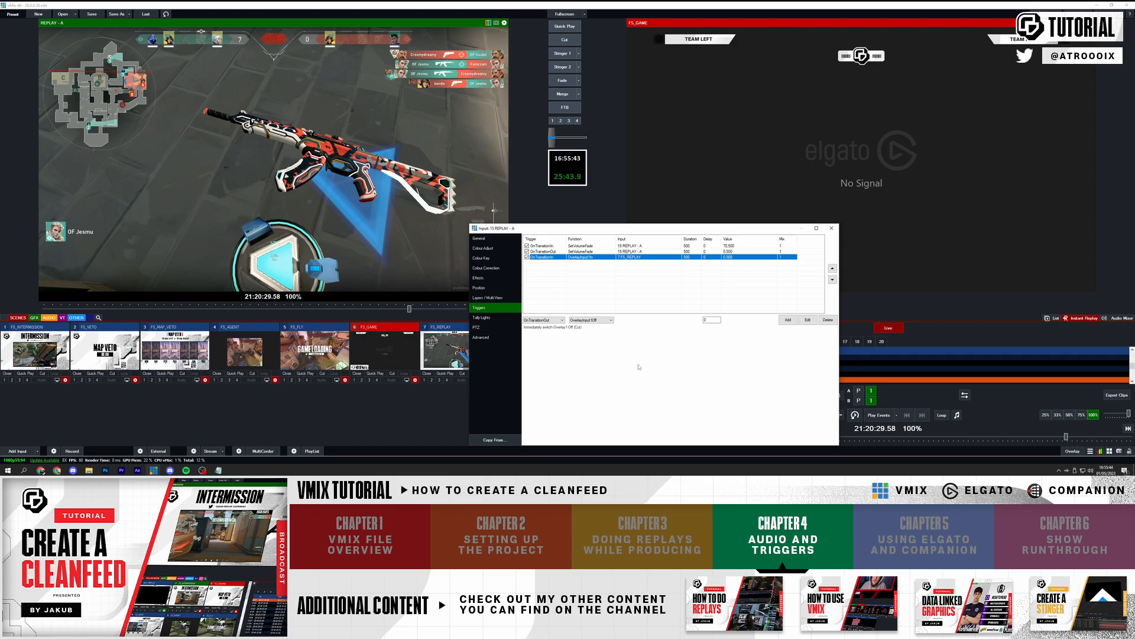
{"action": "left_click", "coordinate": [788, 320]}
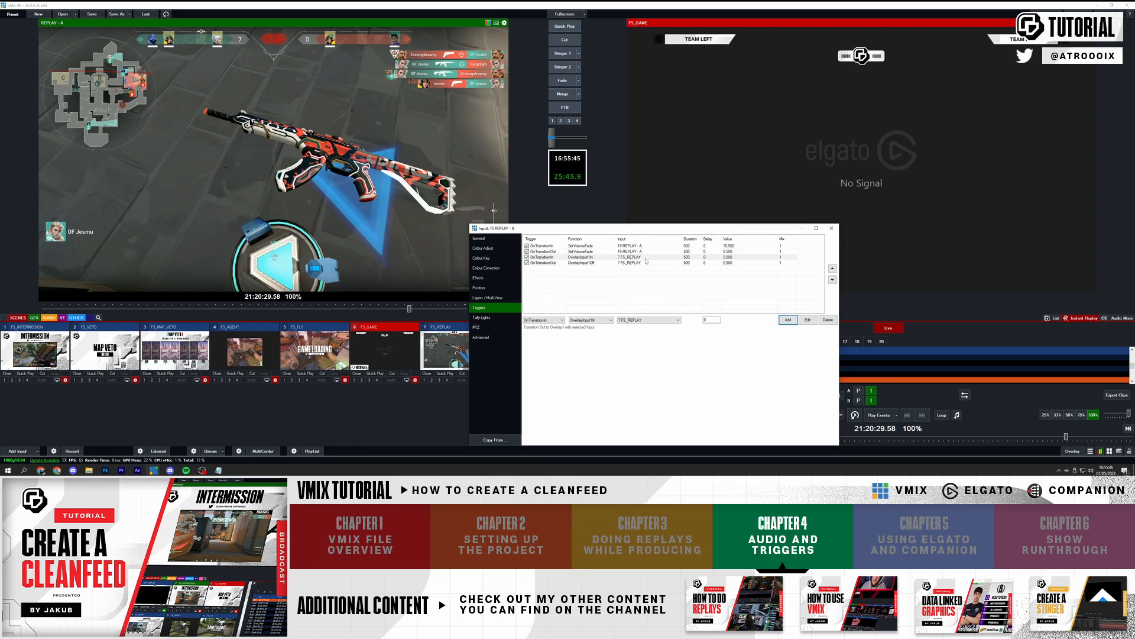
{"action": "left_click", "coordinate": [832, 228]}
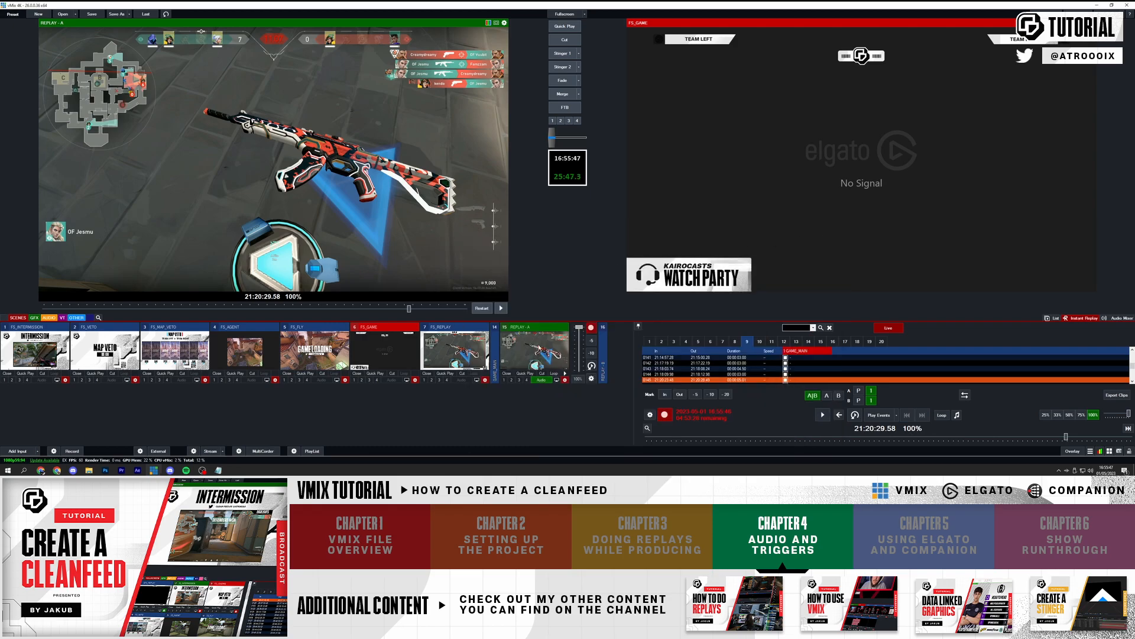
- Play replay event 0143 to test the automatic FS_REPLAY overlay
{"action": "left_click", "coordinate": [764, 371]}
{"action": "left_click", "coordinate": [881, 416]}
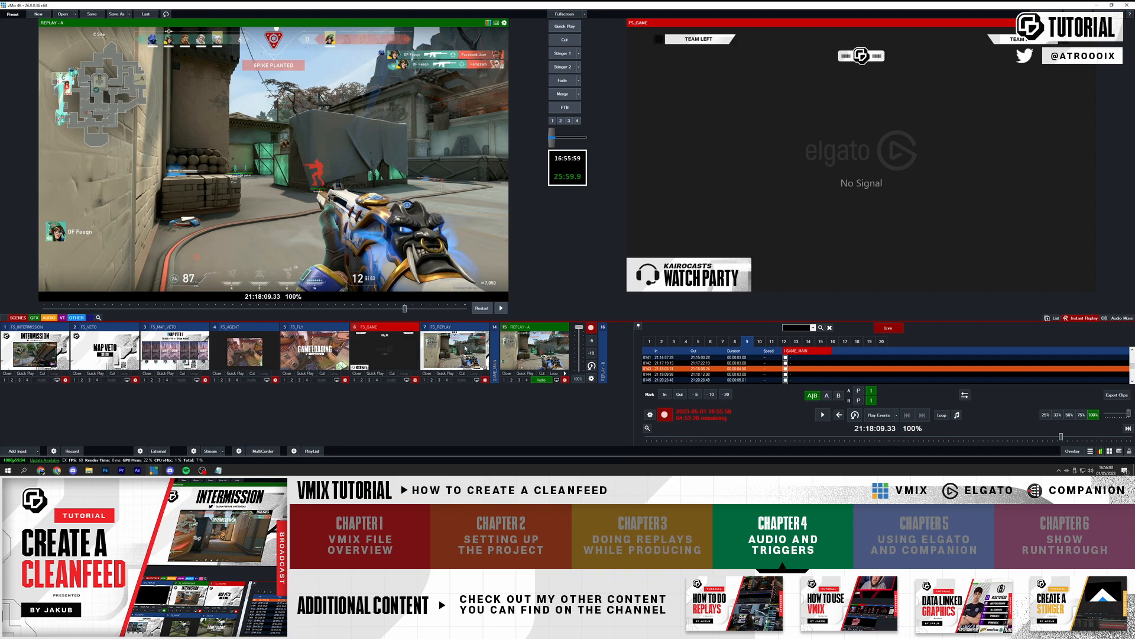
- Review the REPLAY - A input settings with the FS_REPLAY input collapsed, and expand FS_REPLAY again
{"action": "left_click", "coordinate": [448, 330]}
{"action": "left_click", "coordinate": [504, 380]}
{"action": "left_click", "coordinate": [831, 228]}
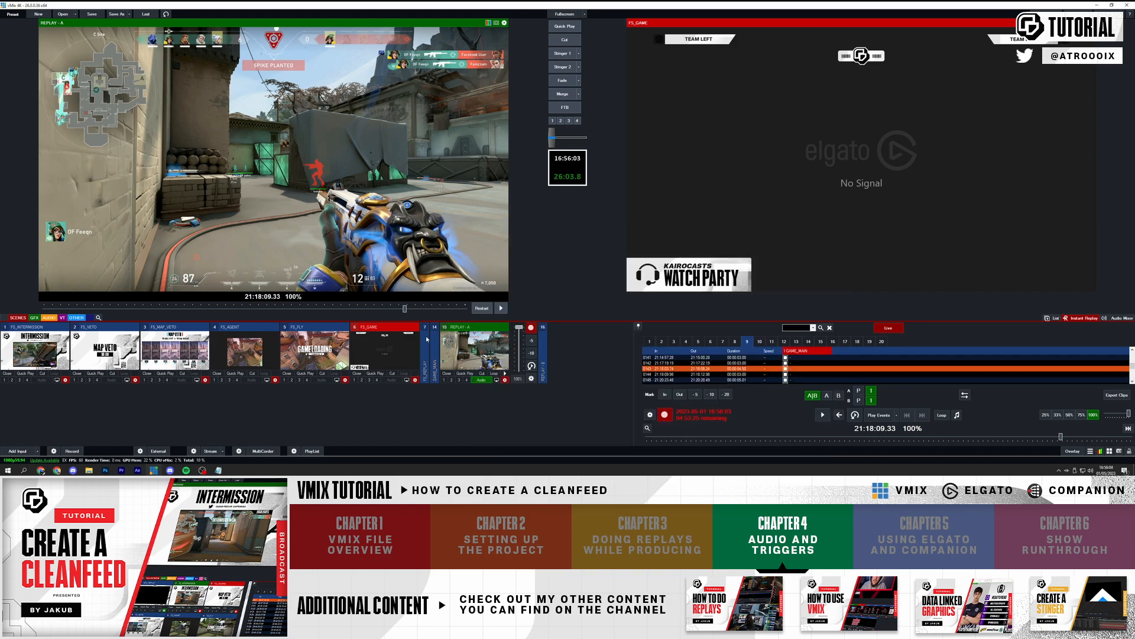
{"action": "left_click", "coordinate": [428, 339]}
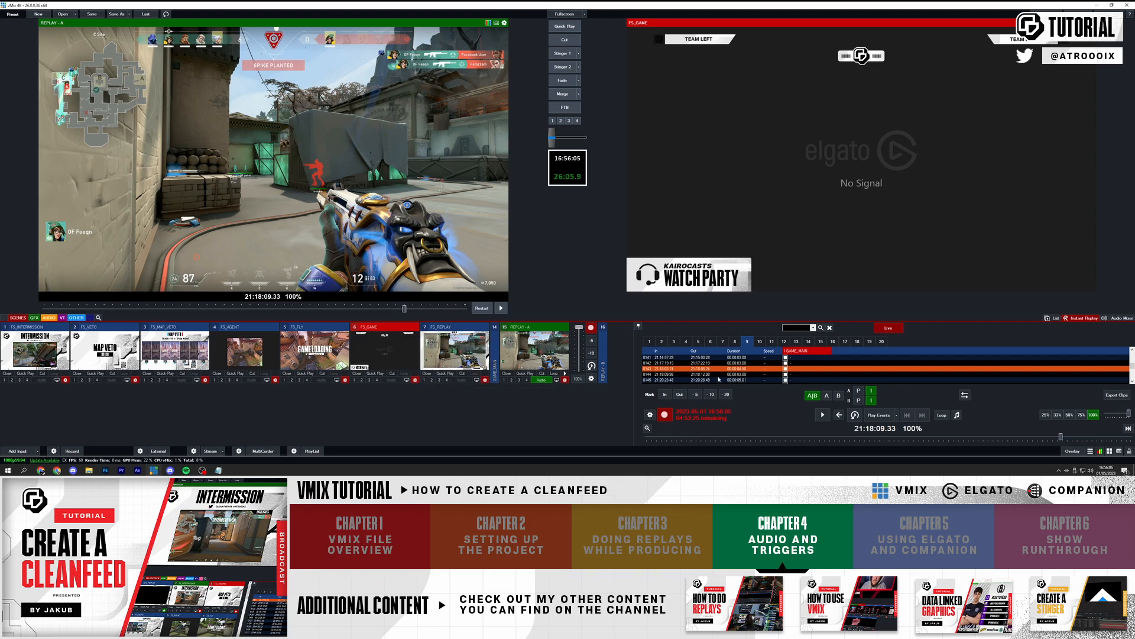
- Play the selected replay event again and check overlay channel 1 on the FS_REPLAY input
{"action": "left_click", "coordinate": [879, 414]}
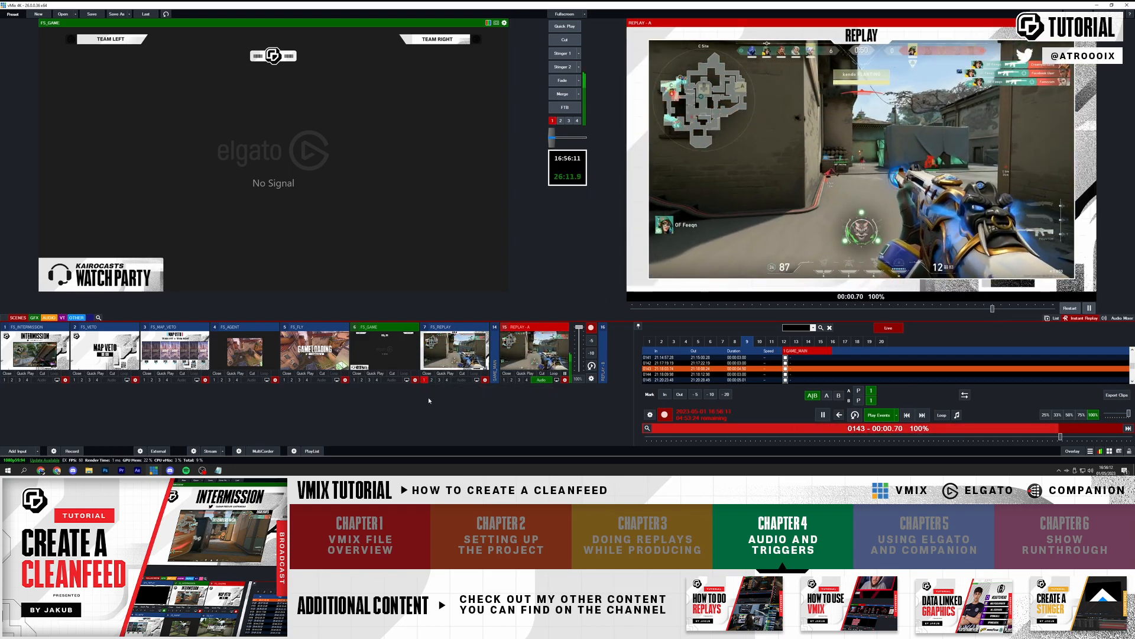
{"action": "left_click", "coordinate": [424, 380]}
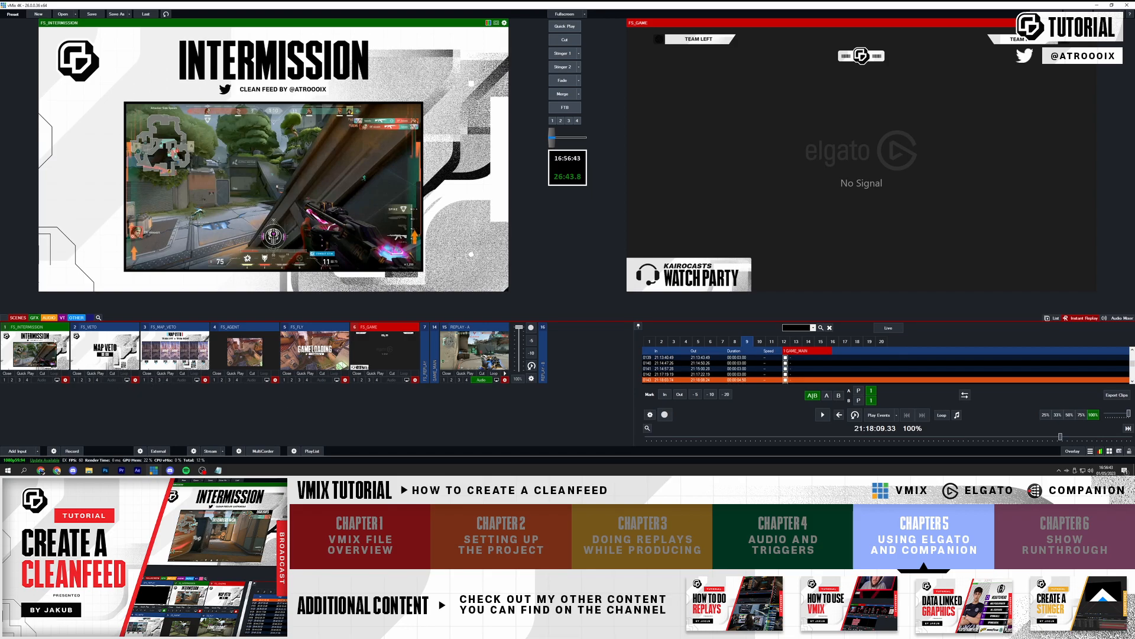
- Send FS_MAP_VETO to preview, then switch to the Bitfocus Companion admin page in the browser
{"action": "left_click", "coordinate": [105, 355]}
{"action": "left_click", "coordinate": [182, 358]}
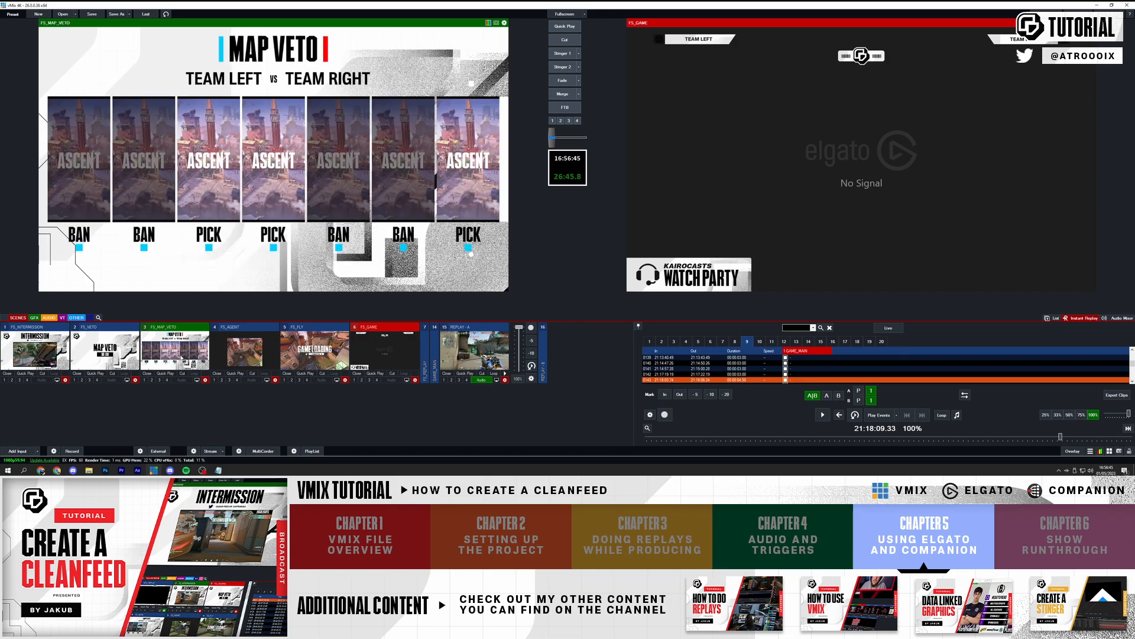
{"action": "left_click", "coordinate": [41, 470]}
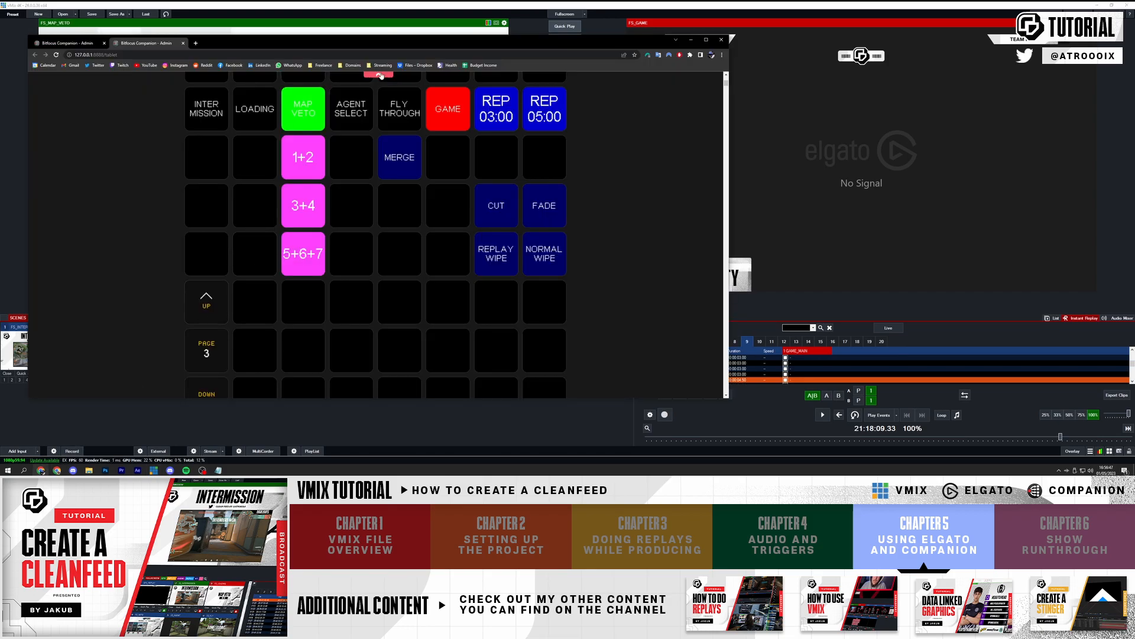
{"action": "left_click_drag", "start_coordinate": [258, 49], "coordinate": [633, 56]}
{"action": "left_click", "coordinate": [433, 51]}
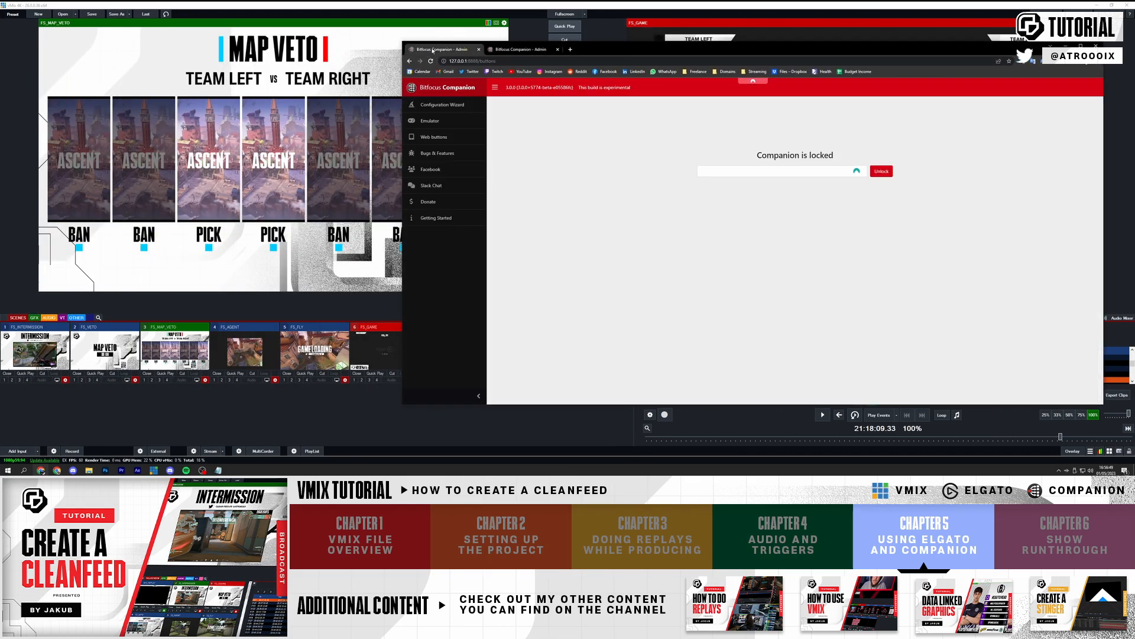
- Send the FS_INTERMISSION scene to preview in vMix and return to the Companion admin page
{"action": "left_click", "coordinate": [112, 408]}
{"action": "left_click", "coordinate": [44, 352]}
{"action": "left_click", "coordinate": [41, 470]}
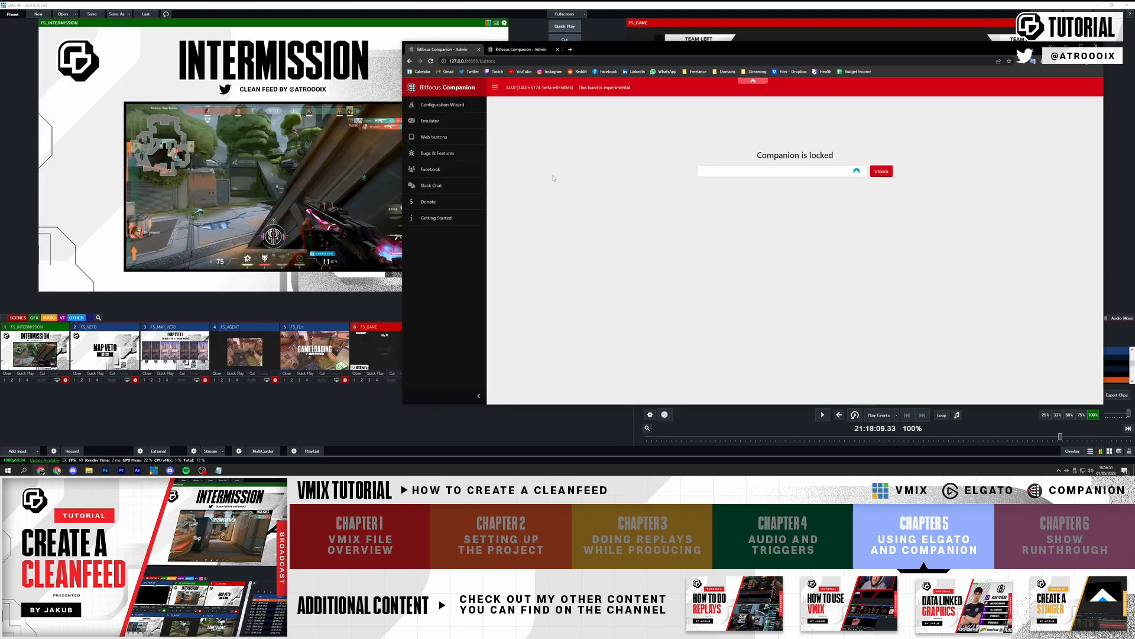
- Unlock Companion and review the INTERMISSION, LOADING and MAP VETO buttons on page 2
{"action": "left_click", "coordinate": [881, 172]}
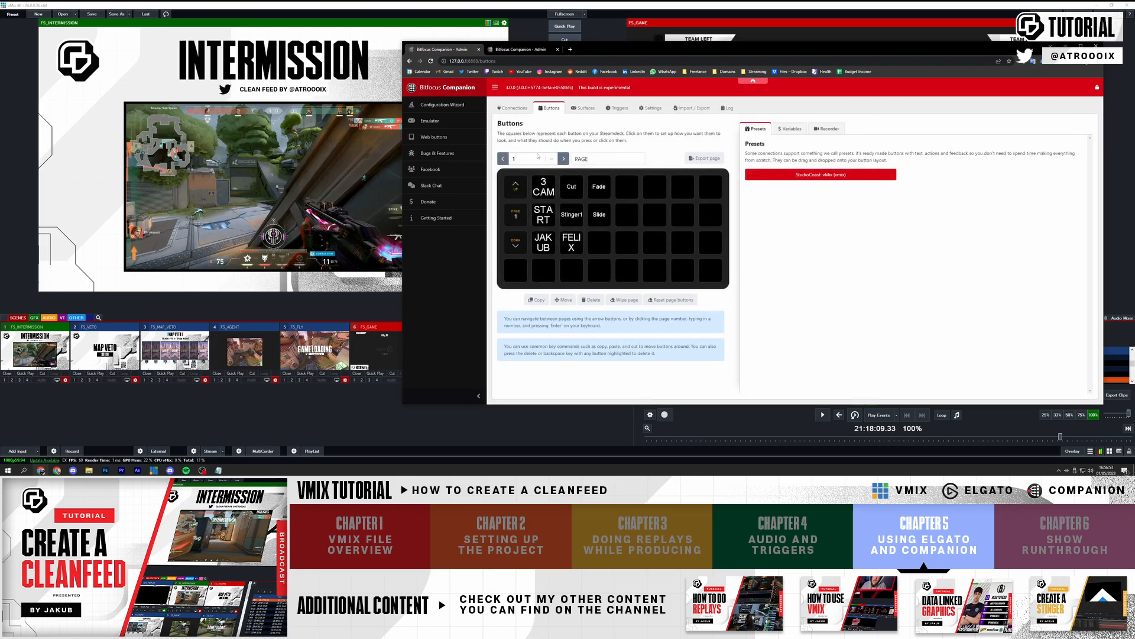
{"action": "left_click", "coordinate": [564, 159]}
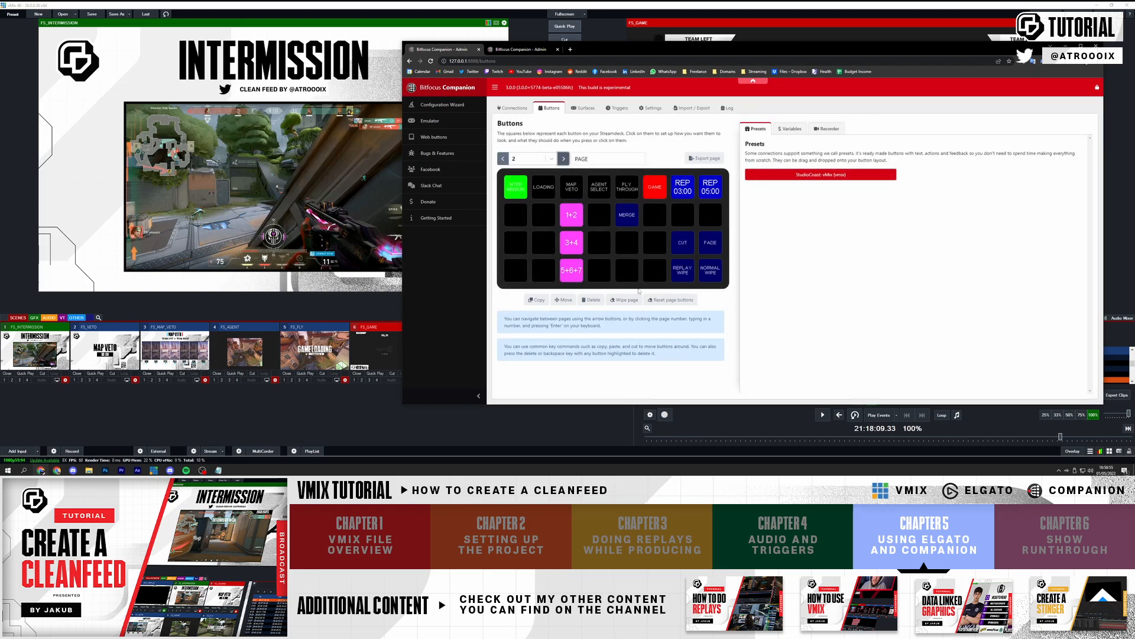
{"action": "left_click", "coordinate": [527, 194]}
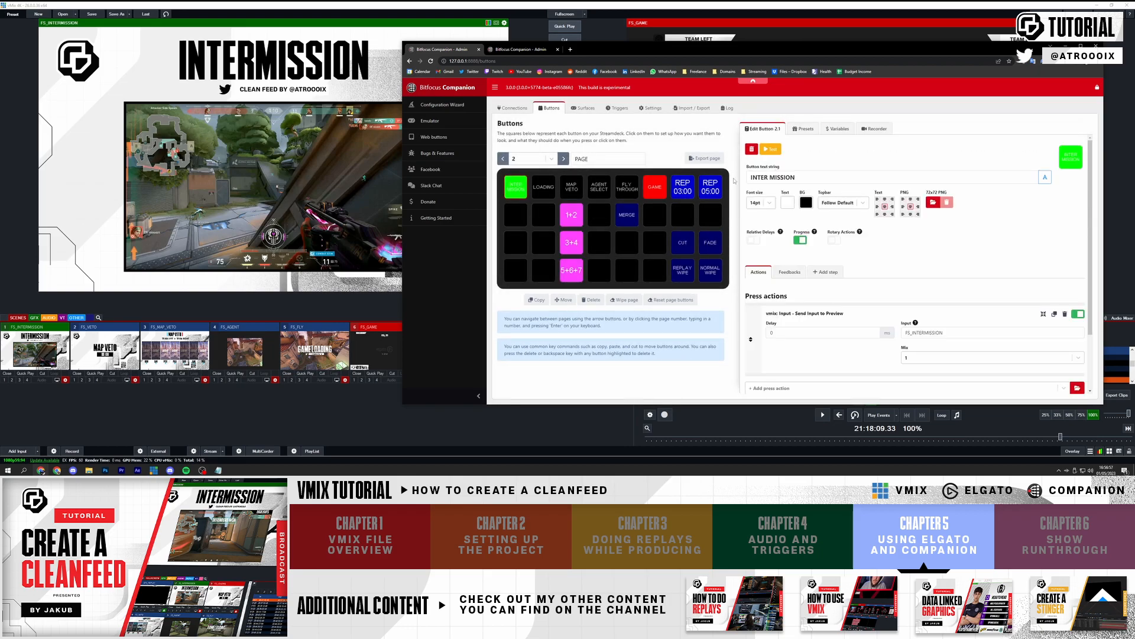
{"action": "left_click", "coordinate": [554, 189]}
{"action": "left_click", "coordinate": [570, 195]}
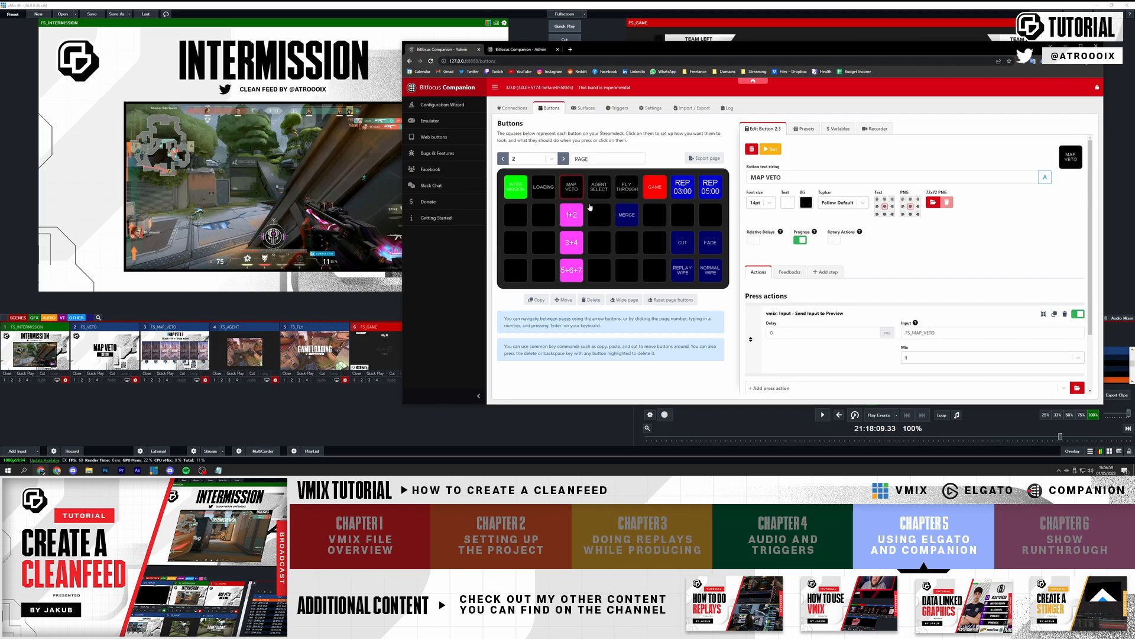
- Review the 1+2, 3+4 and 5+6+7 map veto buttons, including the press actions of 1+2 and its title animation input
{"action": "left_click", "coordinate": [572, 215]}
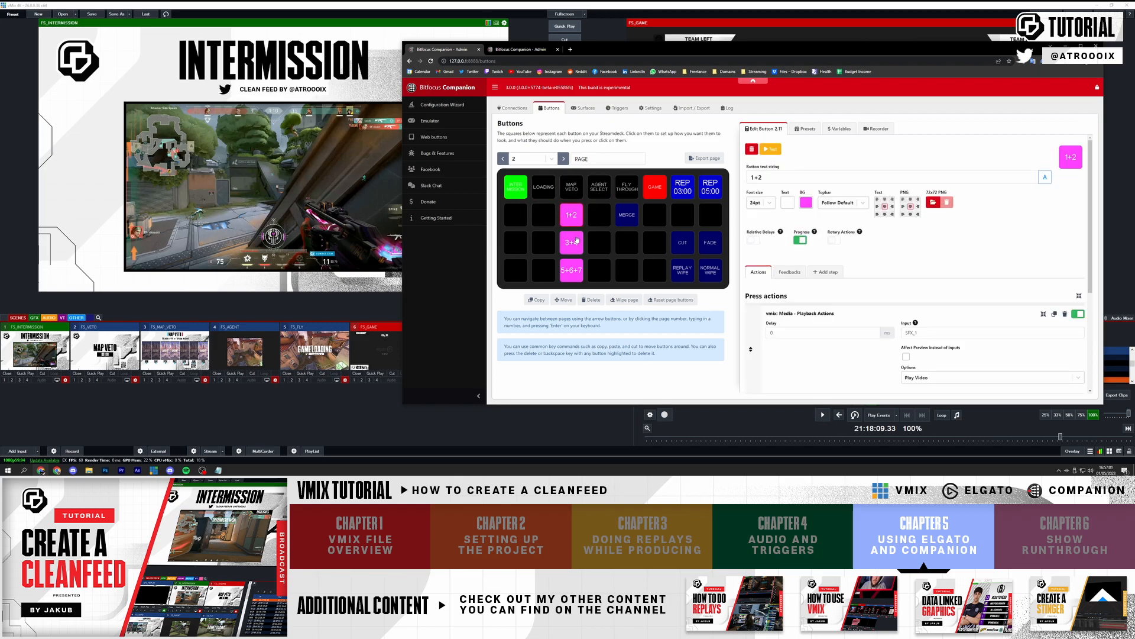
{"action": "left_click", "coordinate": [578, 247]}
{"action": "left_click", "coordinate": [577, 275]}
{"action": "left_click", "coordinate": [571, 220]}
{"action": "scroll", "coordinate": [910, 260], "scroll_direction": "down", "scroll_amount": 3}
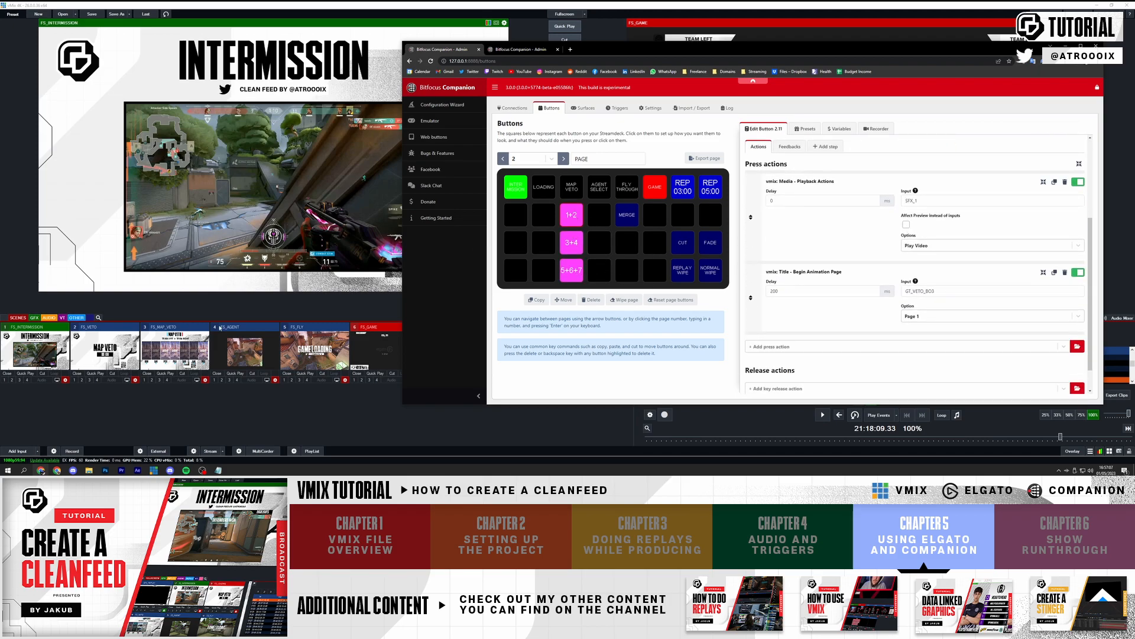
{"action": "double_click", "coordinate": [906, 291]}
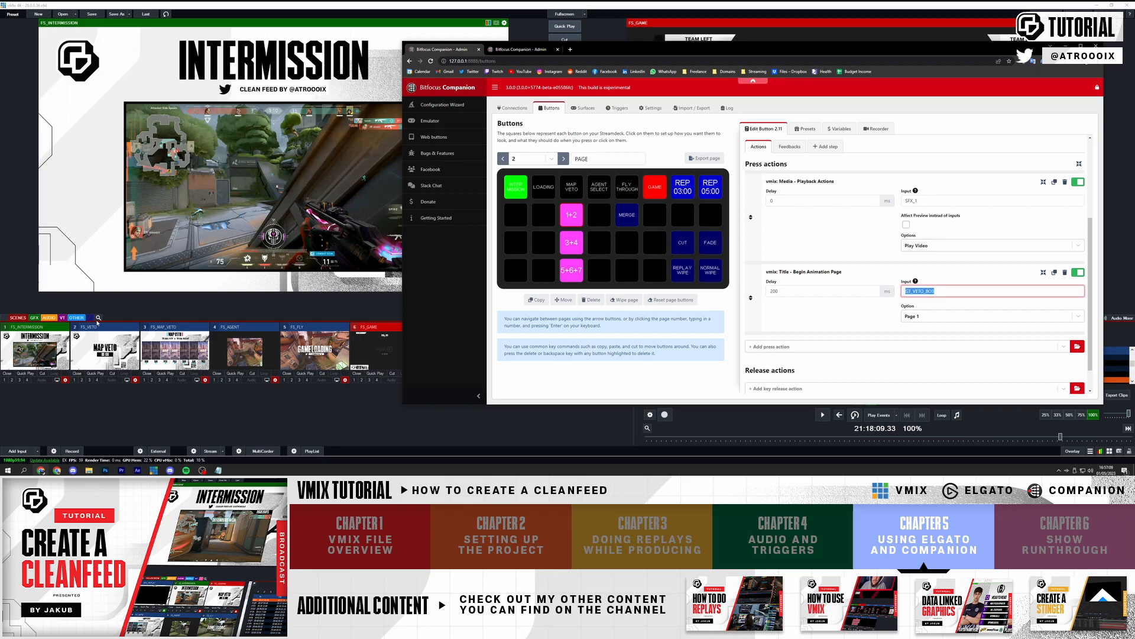
- Preview the GT_VETO_BOX graphic among the GFX inputs in vMix, then send the FS_MAP_VETO scene to preview
{"action": "left_click", "coordinate": [35, 318]}
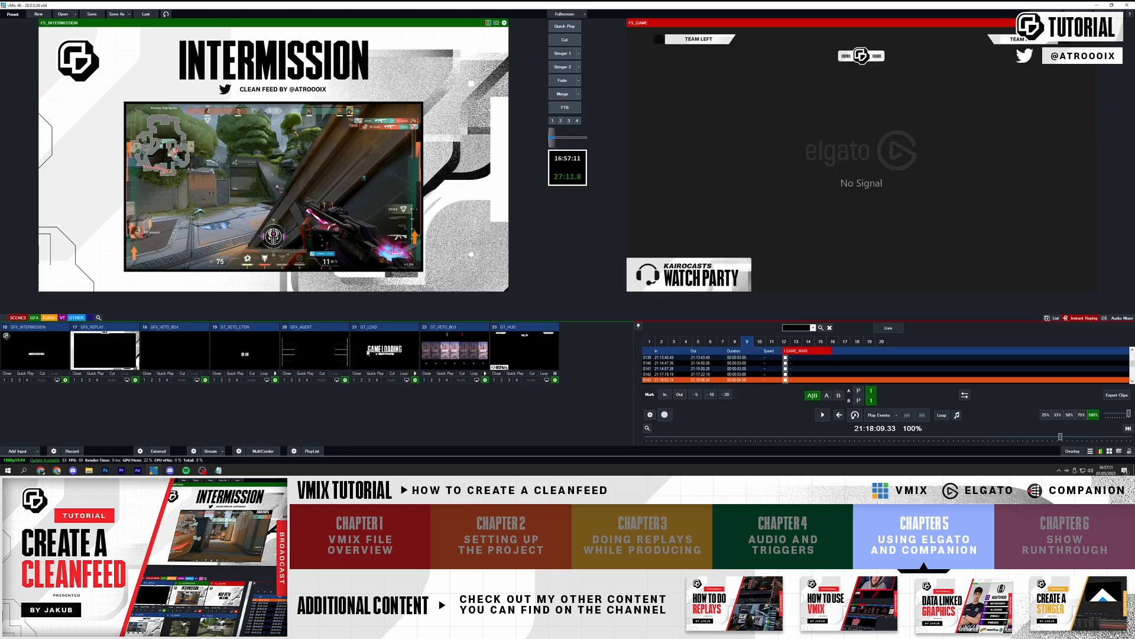
{"action": "left_click", "coordinate": [476, 352]}
{"action": "left_click", "coordinate": [17, 318]}
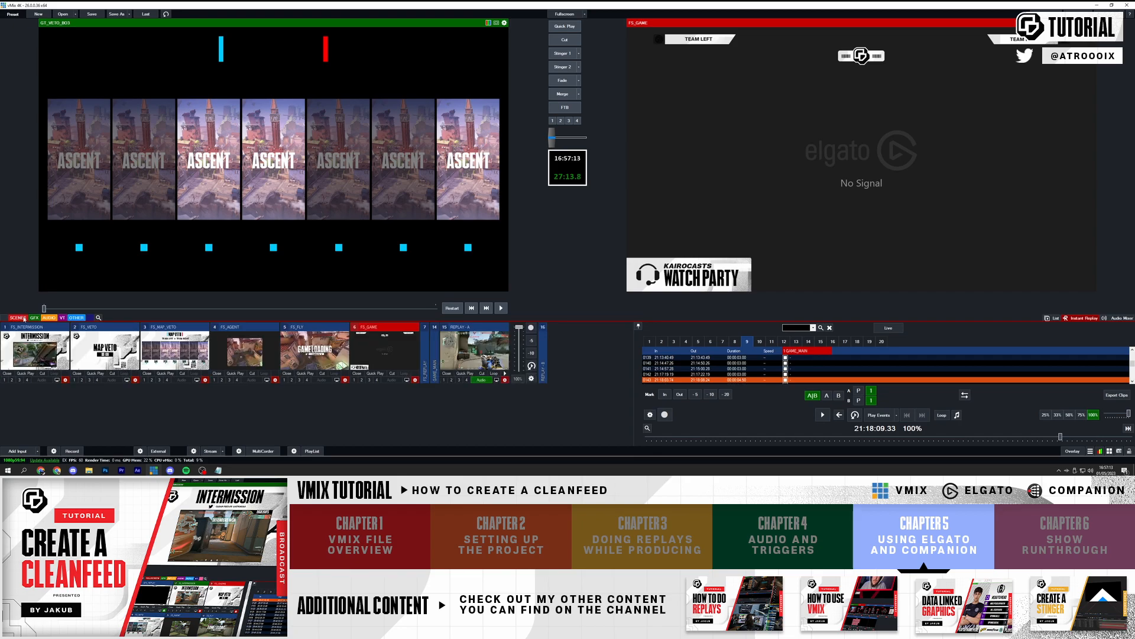
{"action": "left_click", "coordinate": [175, 353]}
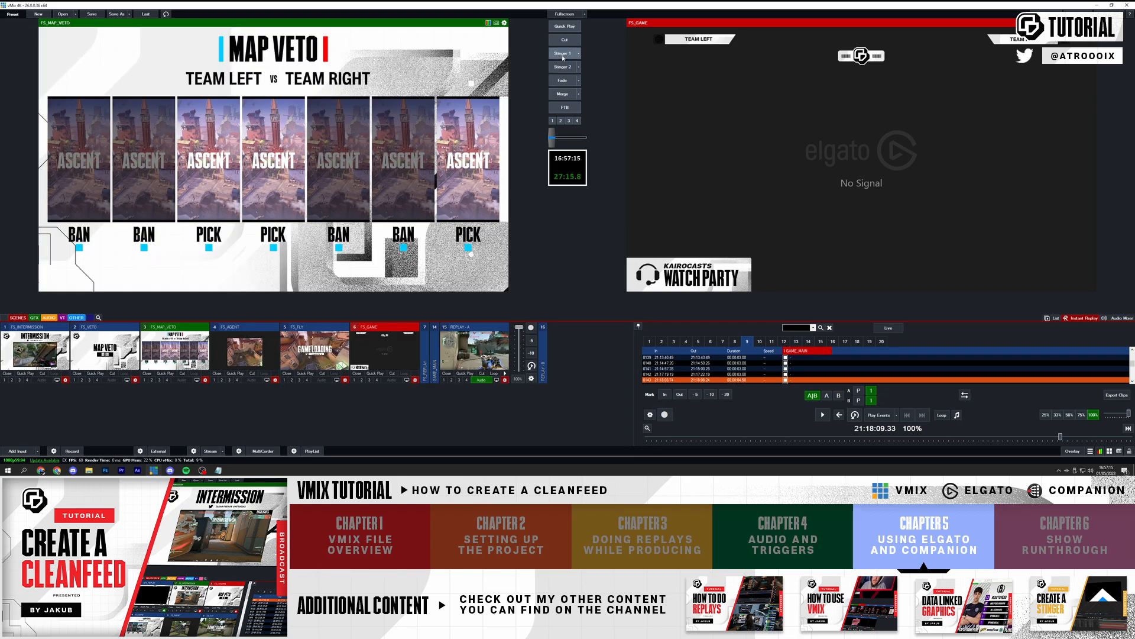
- Transition FS_MAP_VETO to program and bring up the Companion web button page
{"action": "key", "text": "alt+Tab"}
{"action": "left_click_drag", "start_coordinate": [610, 53], "coordinate": [285, 298]}
{"action": "left_click", "coordinate": [195, 293]}
{"action": "left_click_drag", "start_coordinate": [337, 239], "coordinate": [327, 39]}
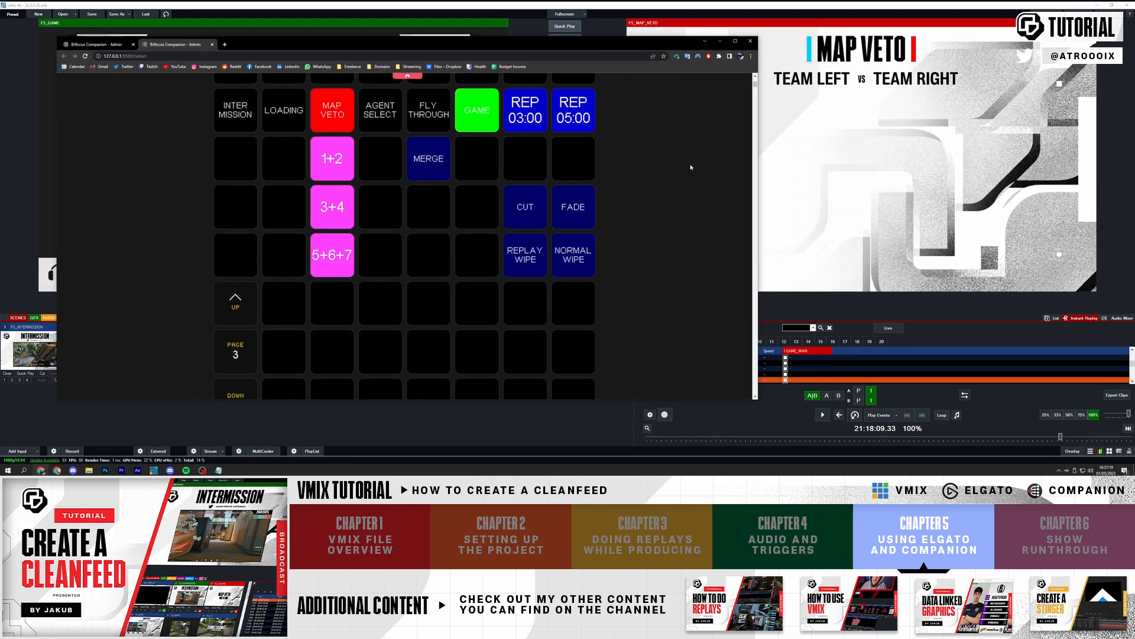
- Narrow the Companion window to uncover the program output, then reveal all map veto boxes with 1+2, 3+4 and 5+6+7
{"action": "left_click_drag", "start_coordinate": [761, 196], "coordinate": [510, 184]}
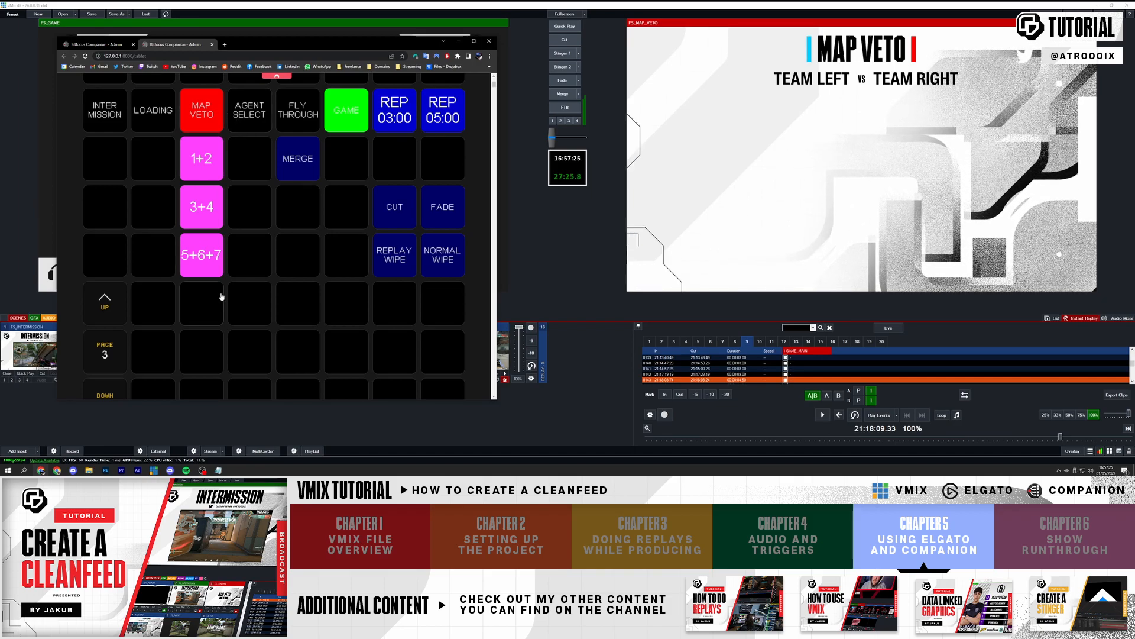
{"action": "left_click", "coordinate": [202, 159]}
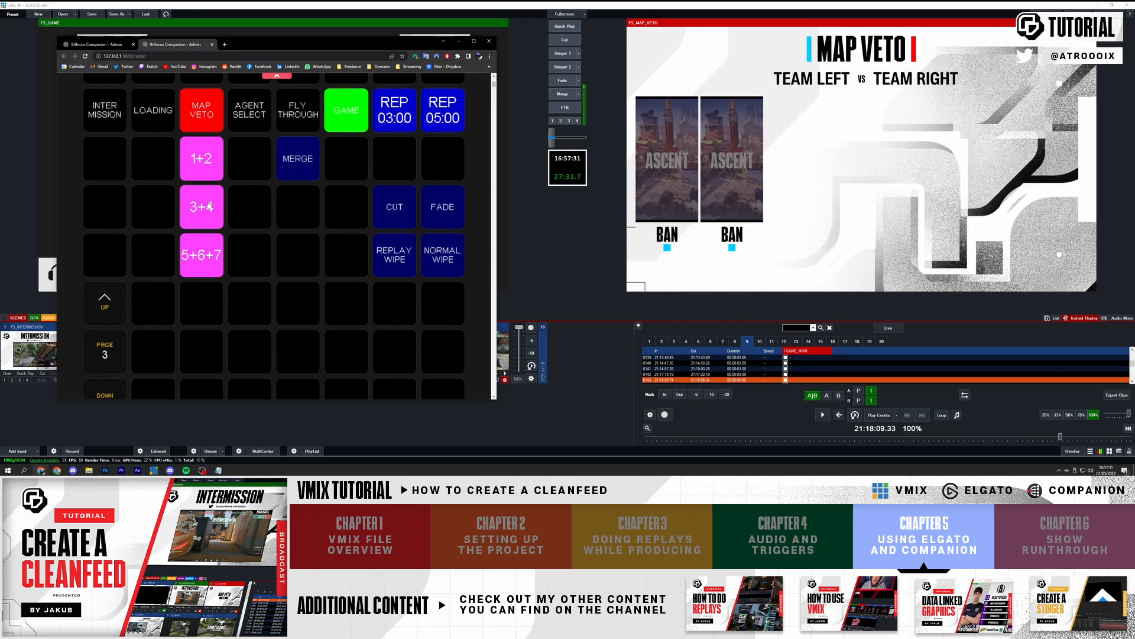
{"action": "left_click", "coordinate": [205, 207]}
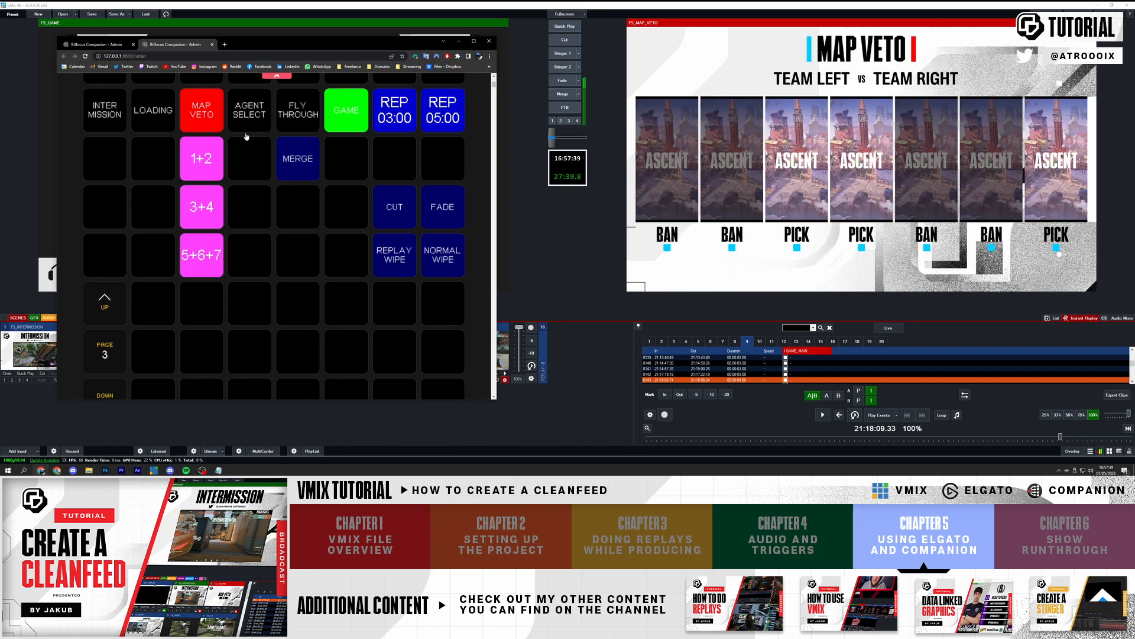
- Send the agent select scene to preview from Companion and take it to program with the normal wipe
{"action": "scroll", "coordinate": [244, 142], "scroll_direction": "up", "scroll_amount": 1}
{"action": "left_click", "coordinate": [253, 152]}
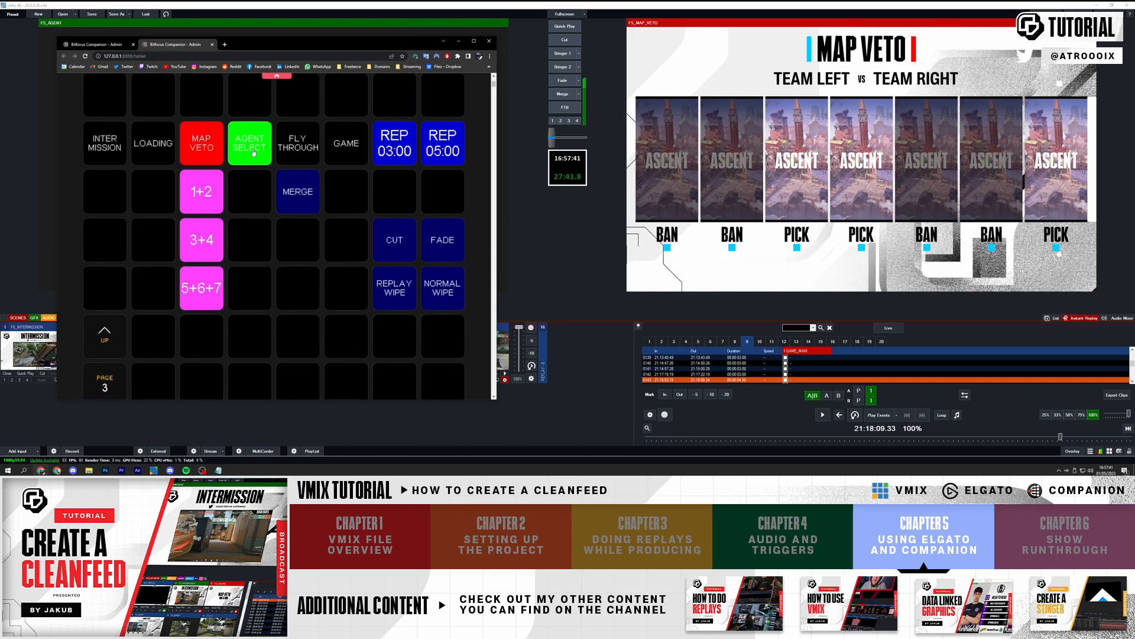
{"action": "left_click_drag", "start_coordinate": [298, 45], "coordinate": [581, 166]}
{"action": "scroll", "coordinate": [651, 266], "scroll_direction": "down", "scroll_amount": 2}
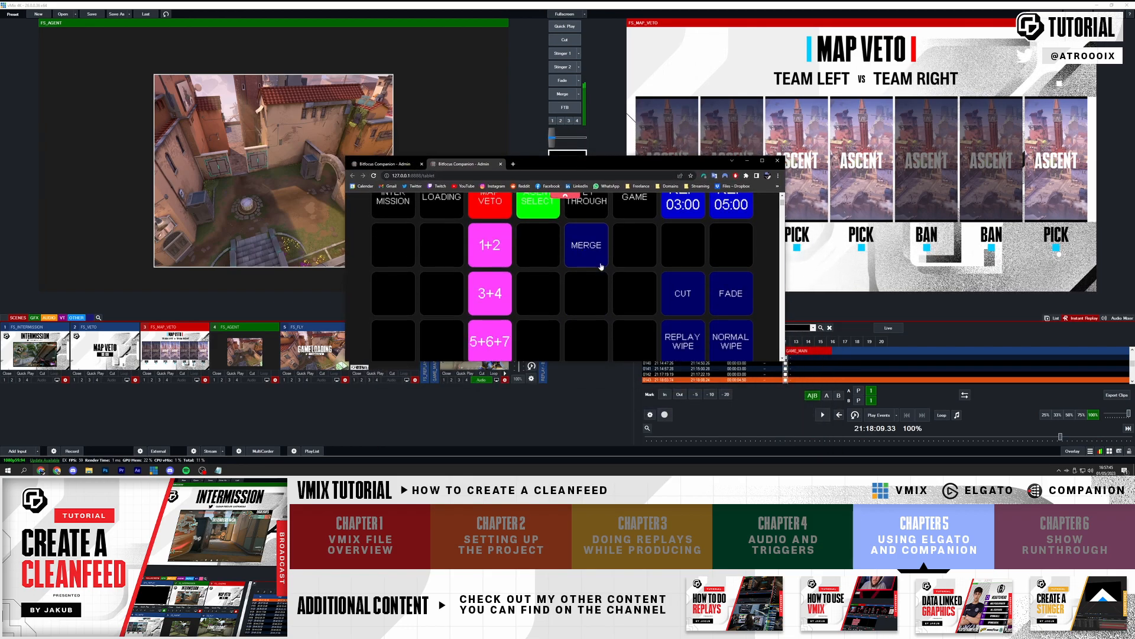
{"action": "left_click", "coordinate": [731, 343]}
- Send the fly through scene to preview from Companion and take it to program with Merge
{"action": "scroll", "coordinate": [572, 259], "scroll_direction": "up", "scroll_amount": 1}
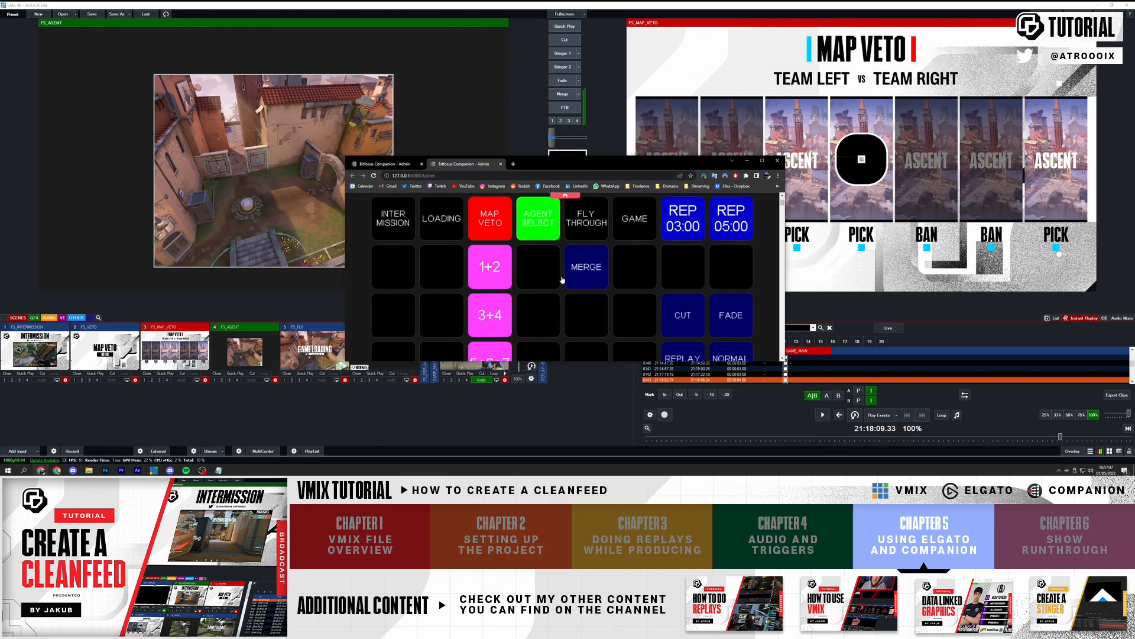
{"action": "left_click", "coordinate": [577, 235]}
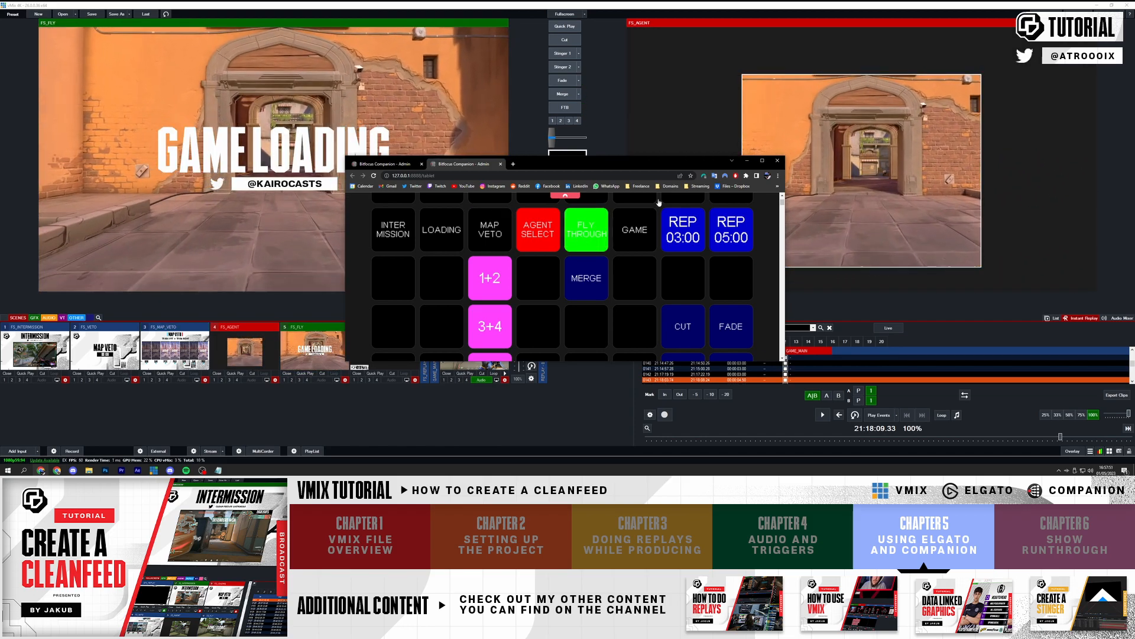
{"action": "left_click_drag", "start_coordinate": [634, 163], "coordinate": [527, 159]}
{"action": "scroll", "coordinate": [532, 251], "scroll_direction": "down", "scroll_amount": 1}
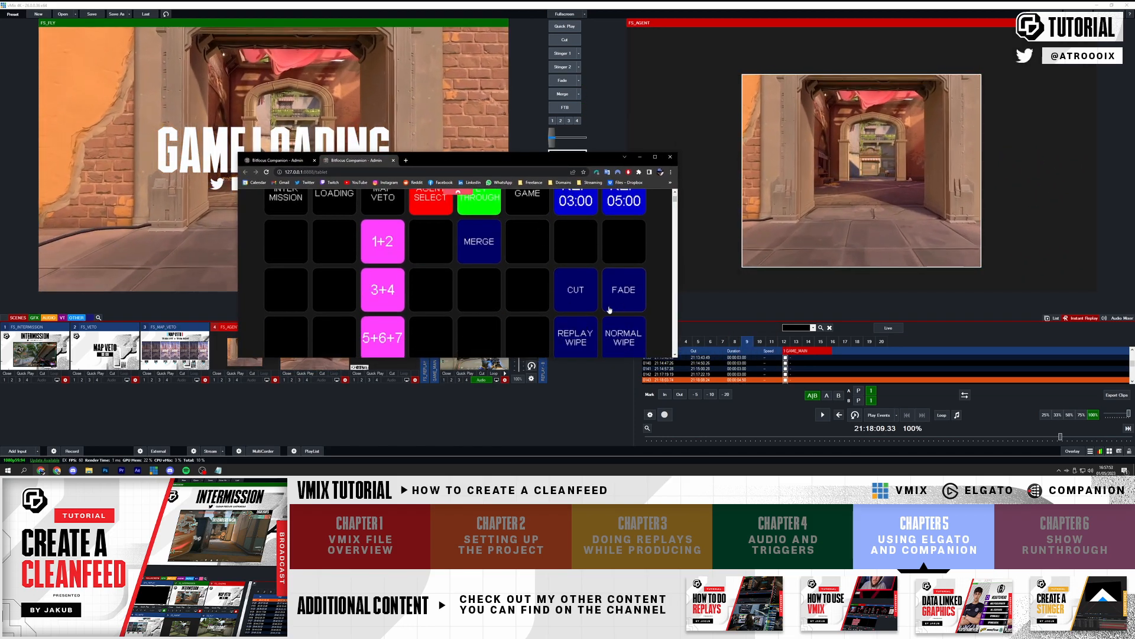
{"action": "scroll", "coordinate": [490, 255], "scroll_direction": "up", "scroll_amount": 1}
{"action": "left_click", "coordinate": [488, 254]}
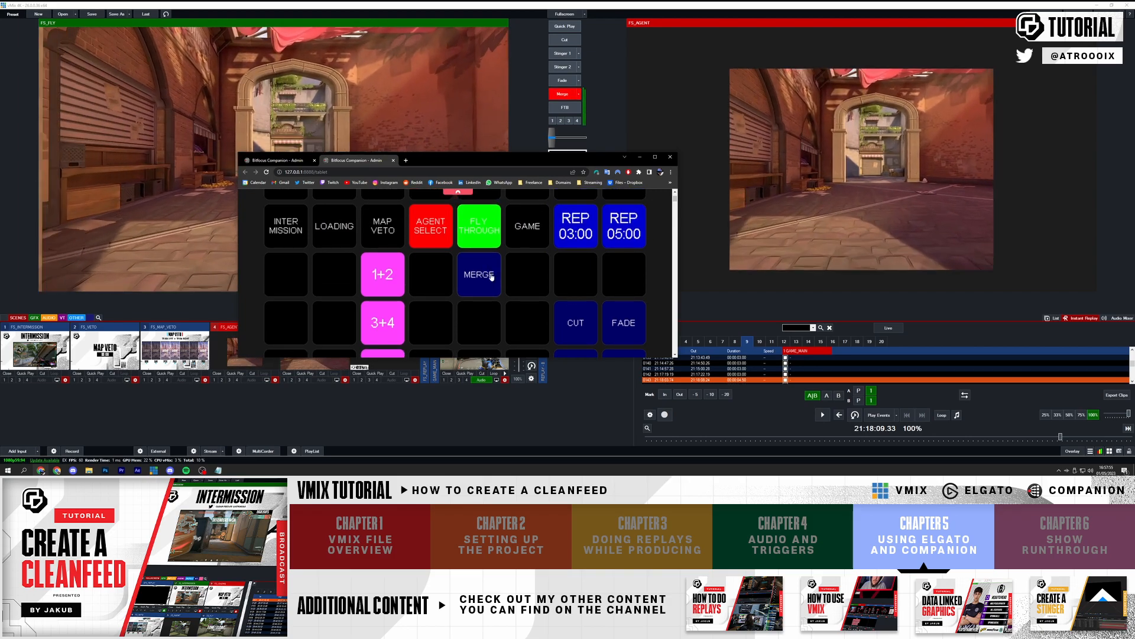
- Send the game scene to preview from Companion and take it to program with the normal wipe
{"action": "scroll", "coordinate": [500, 257], "scroll_direction": "up", "scroll_amount": 1}
{"action": "left_click", "coordinate": [527, 226]}
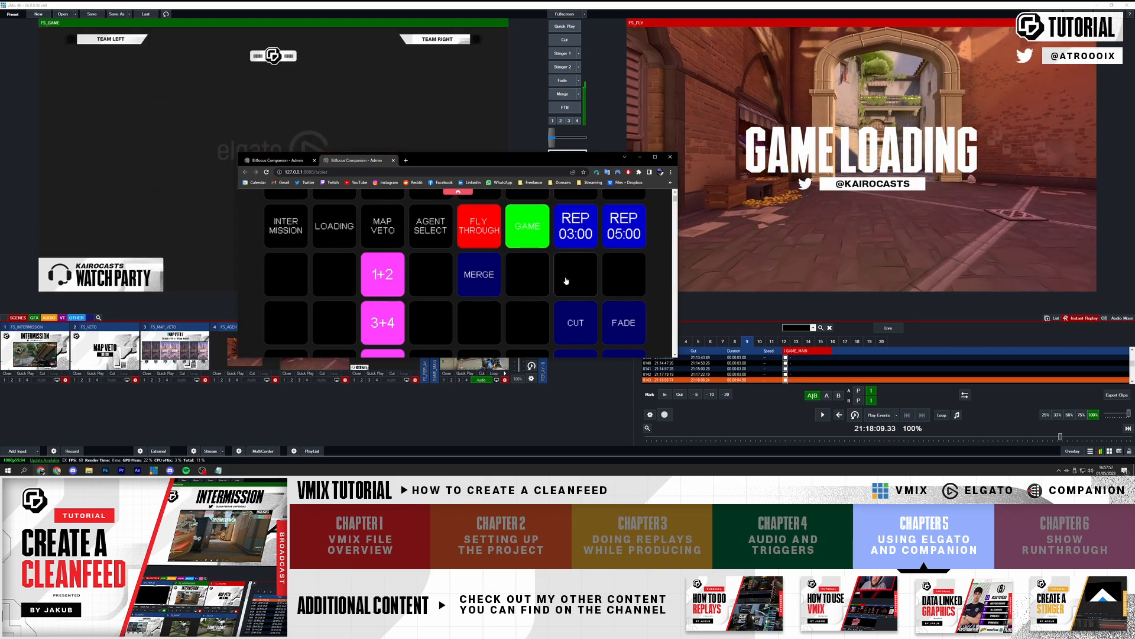
{"action": "scroll", "coordinate": [531, 278], "scroll_direction": "down", "scroll_amount": 2}
{"action": "scroll", "coordinate": [529, 278], "scroll_direction": "up", "scroll_amount": 2}
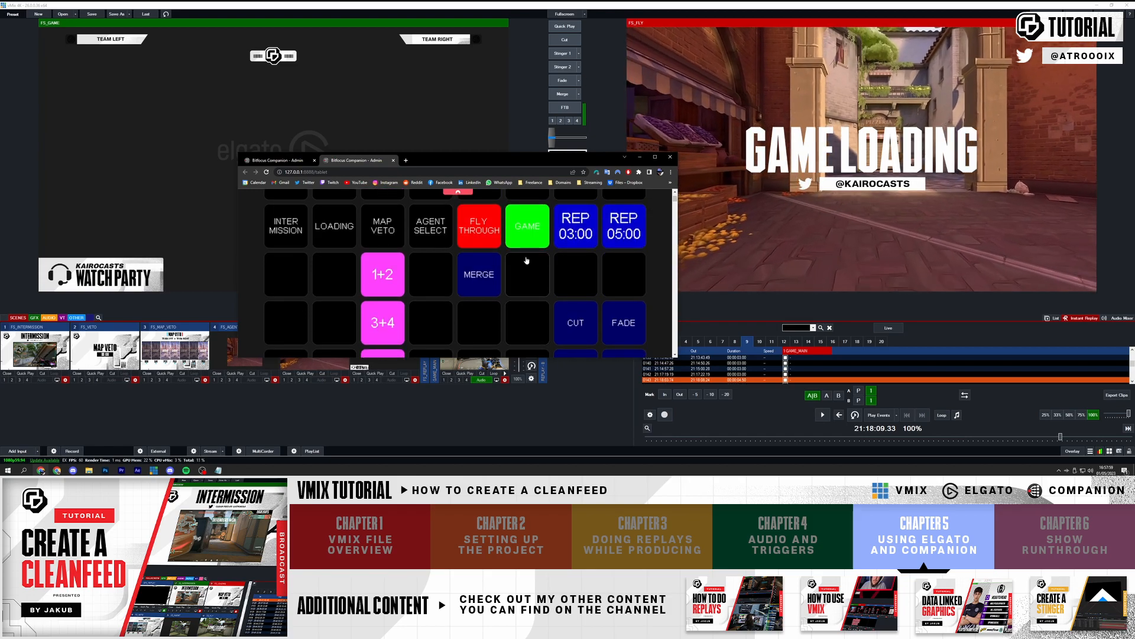
{"action": "scroll", "coordinate": [514, 252], "scroll_direction": "down", "scroll_amount": 1}
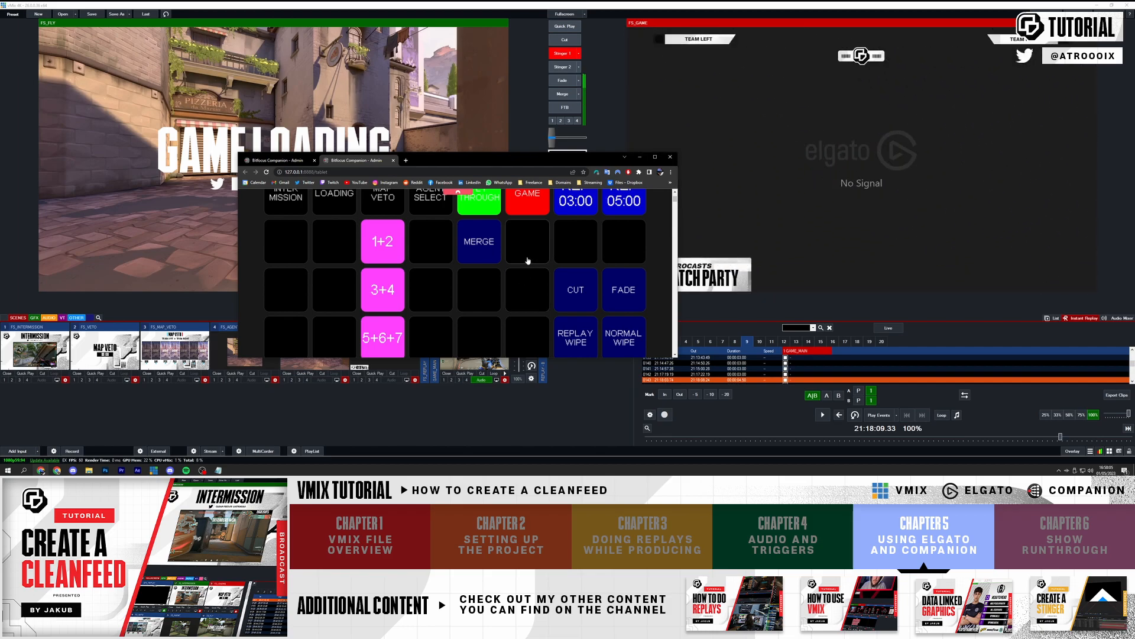
{"action": "scroll", "coordinate": [627, 243], "scroll_direction": "up", "scroll_amount": 1}
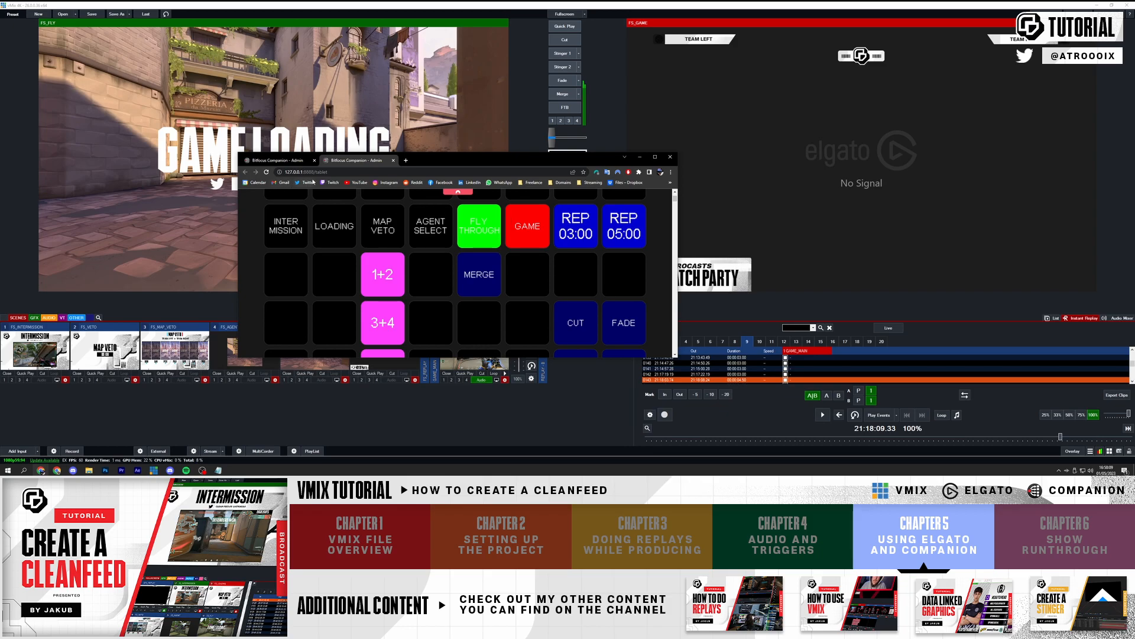
- Return to Companion's button editor, enlarge its window and examine the INTERMISSION button's Send Input to Preview action and its input name
{"action": "left_click", "coordinate": [287, 161]}
{"action": "left_click_drag", "start_coordinate": [449, 158], "coordinate": [323, 66]}
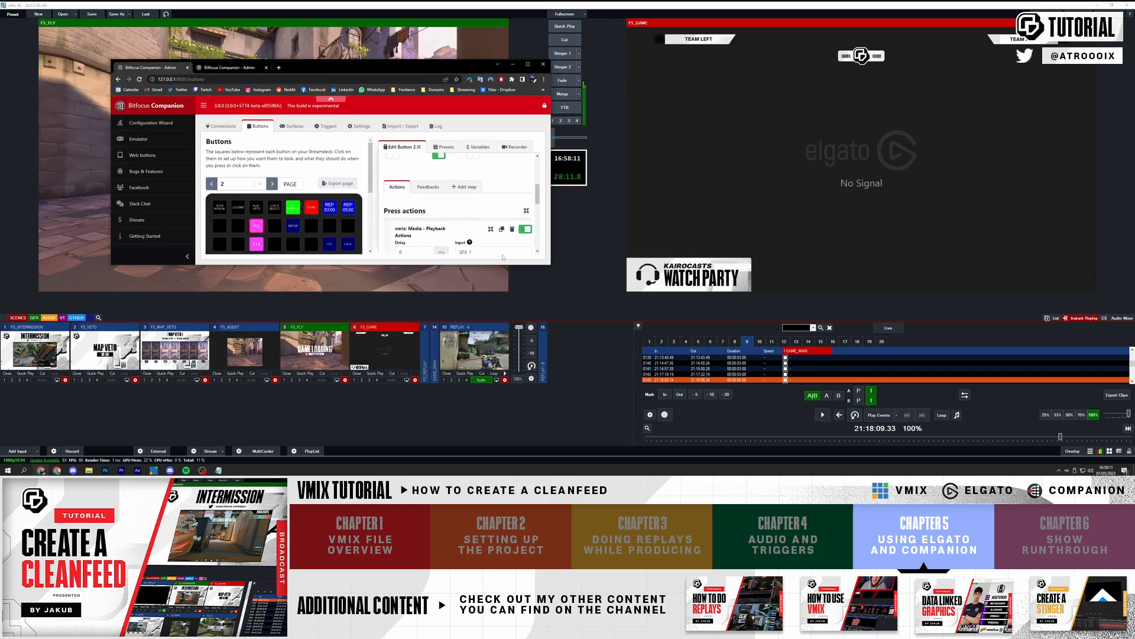
{"action": "left_click_drag", "start_coordinate": [552, 266], "coordinate": [755, 407]}
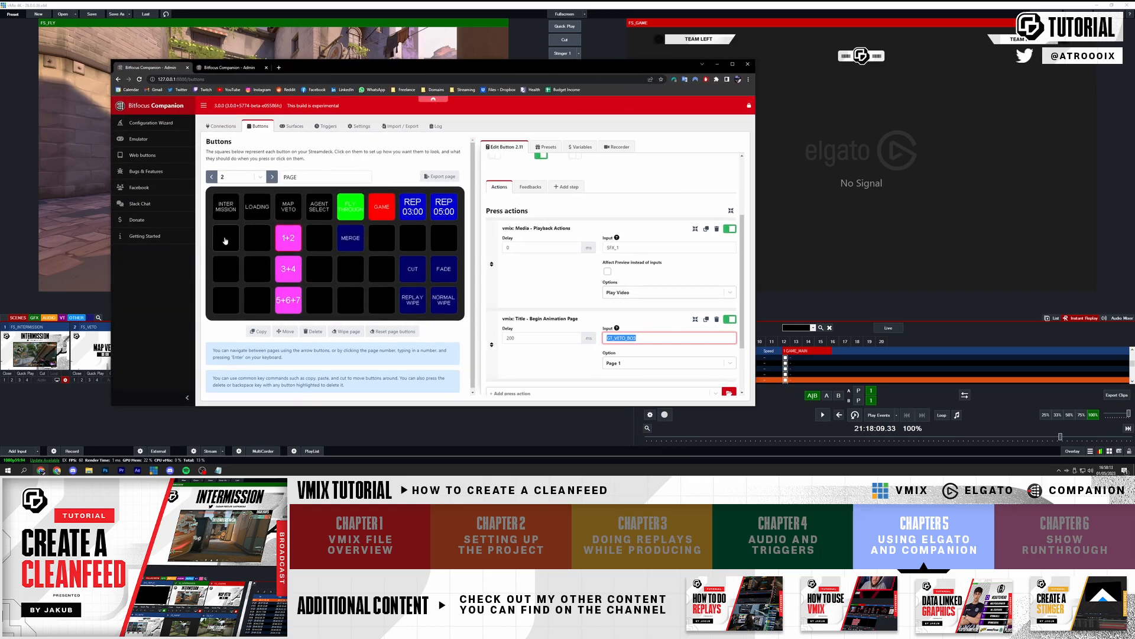
{"action": "left_click", "coordinate": [227, 208]}
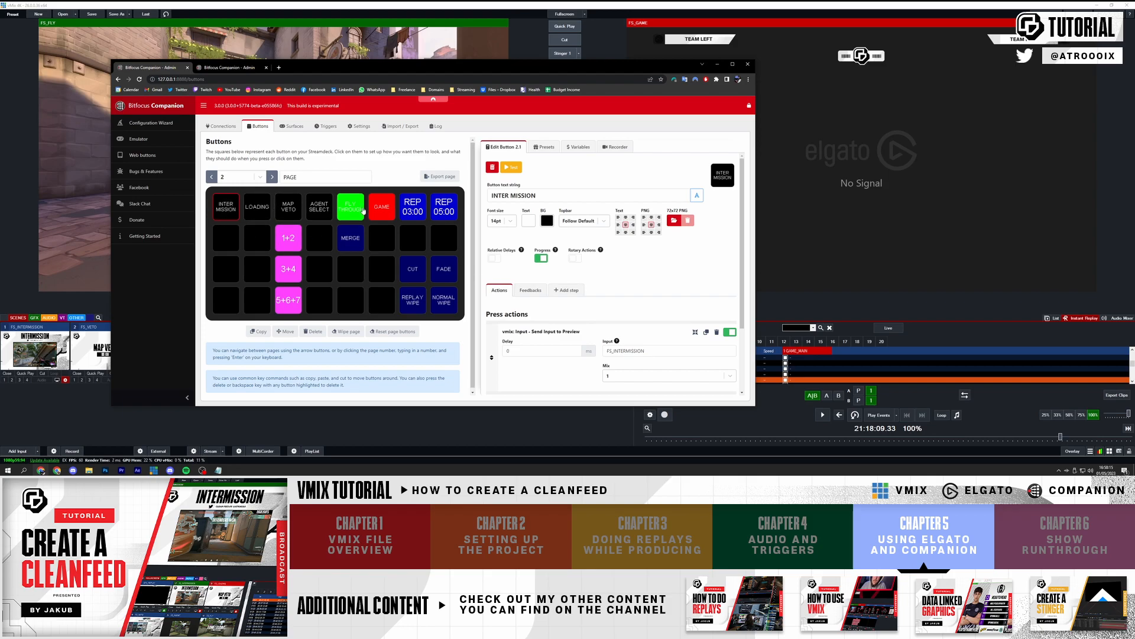
{"action": "scroll", "coordinate": [489, 301], "scroll_direction": "down", "scroll_amount": 1}
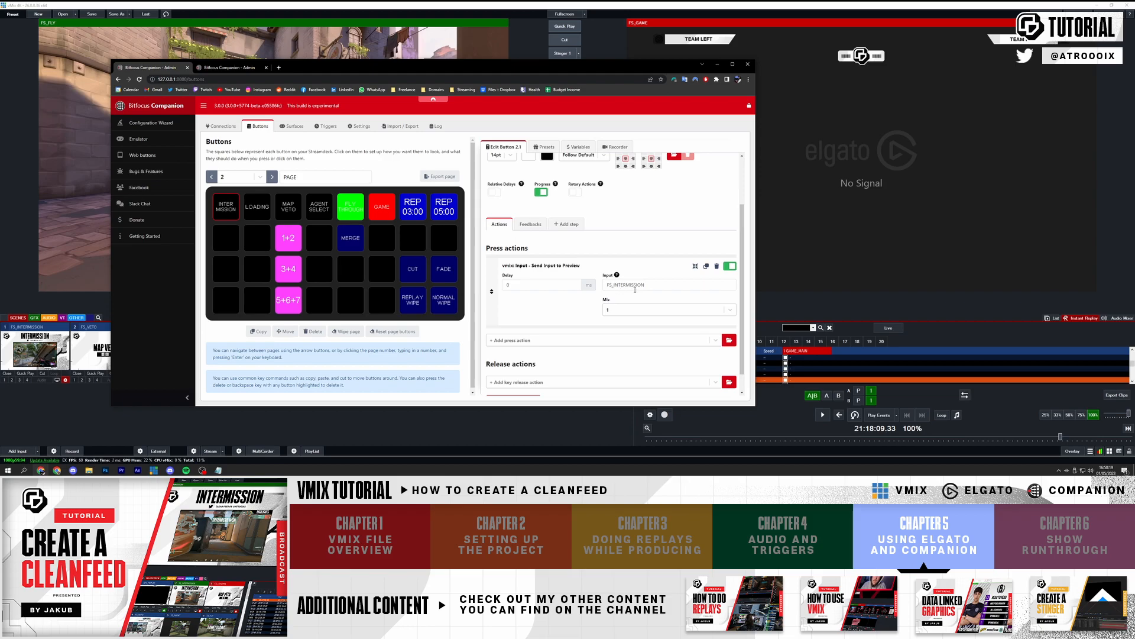
{"action": "left_click_drag", "start_coordinate": [650, 285], "coordinate": [611, 287]}
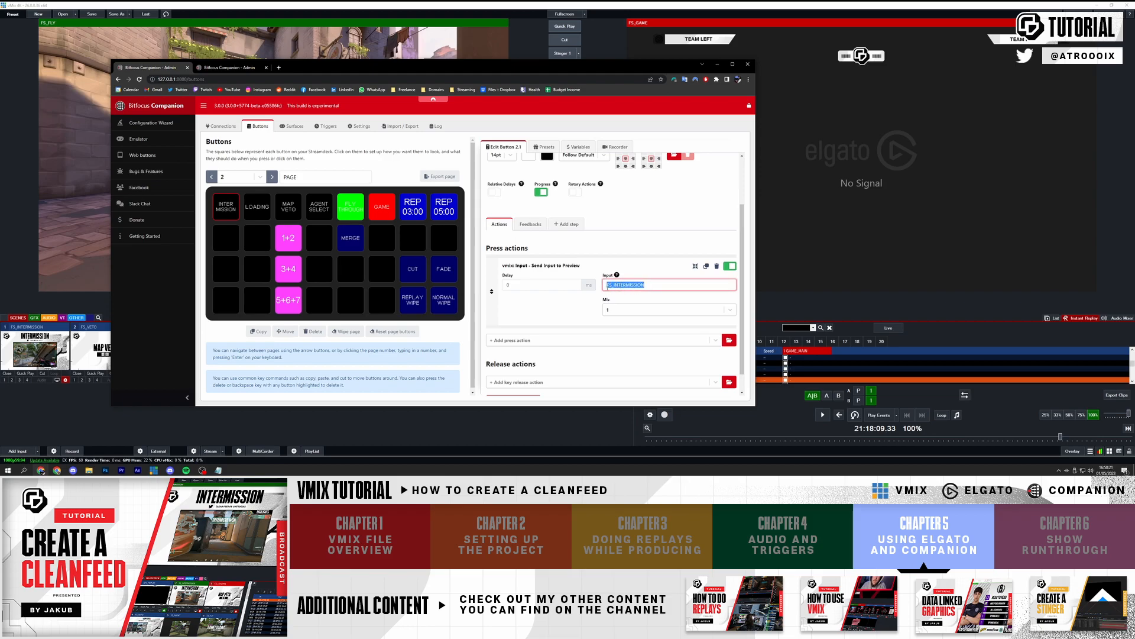
- Search the available press actions for "preview" on the INTERMISSION button
{"action": "left_click", "coordinate": [519, 265]}
{"action": "scroll", "coordinate": [538, 289], "scroll_direction": "down", "scroll_amount": 1}
{"action": "left_click", "coordinate": [526, 317]}
{"action": "type", "text": "preview"}
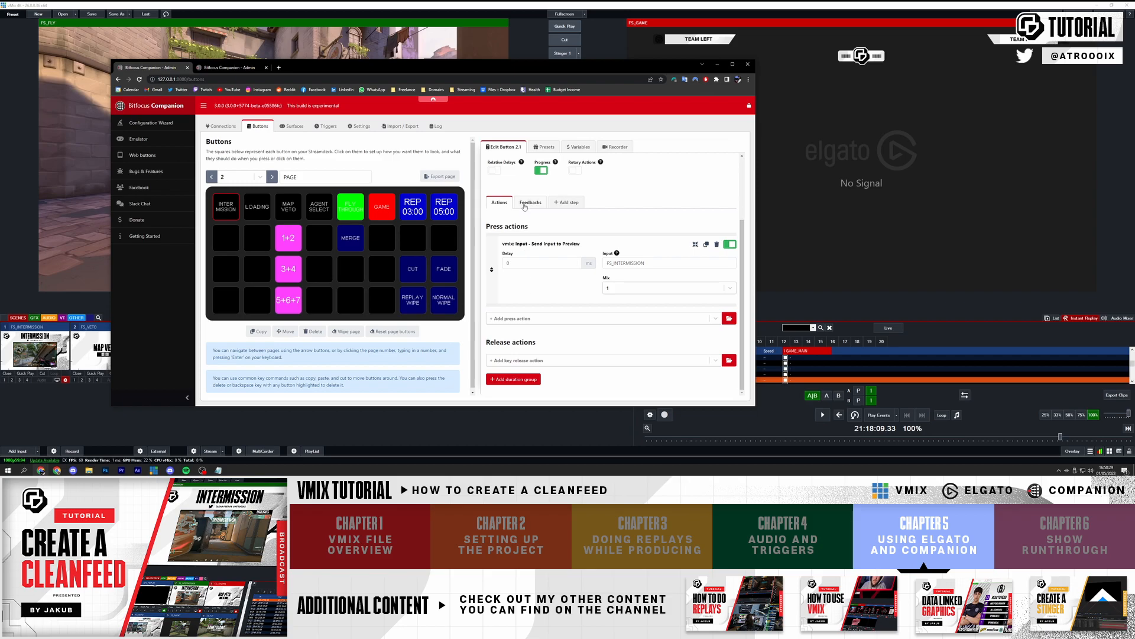
- Review the Preview state and Program state tally feedbacks of the INTERMISSION button
{"action": "left_click", "coordinate": [530, 203]}
{"action": "scroll", "coordinate": [529, 233], "scroll_direction": "down", "scroll_amount": 3}
{"action": "scroll", "coordinate": [526, 231], "scroll_direction": "up", "scroll_amount": 1}
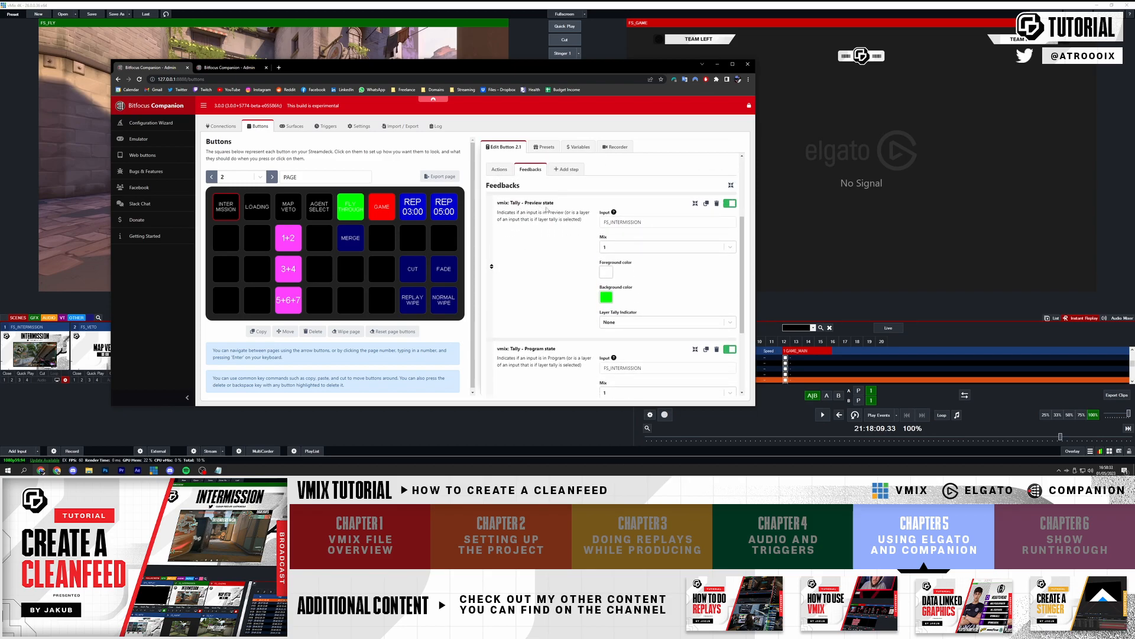
- Check the input name and colours set in the INTERMISSION button's Preview state and Program state tally feedbacks
{"action": "left_click_drag", "start_coordinate": [647, 227], "coordinate": [606, 222]}
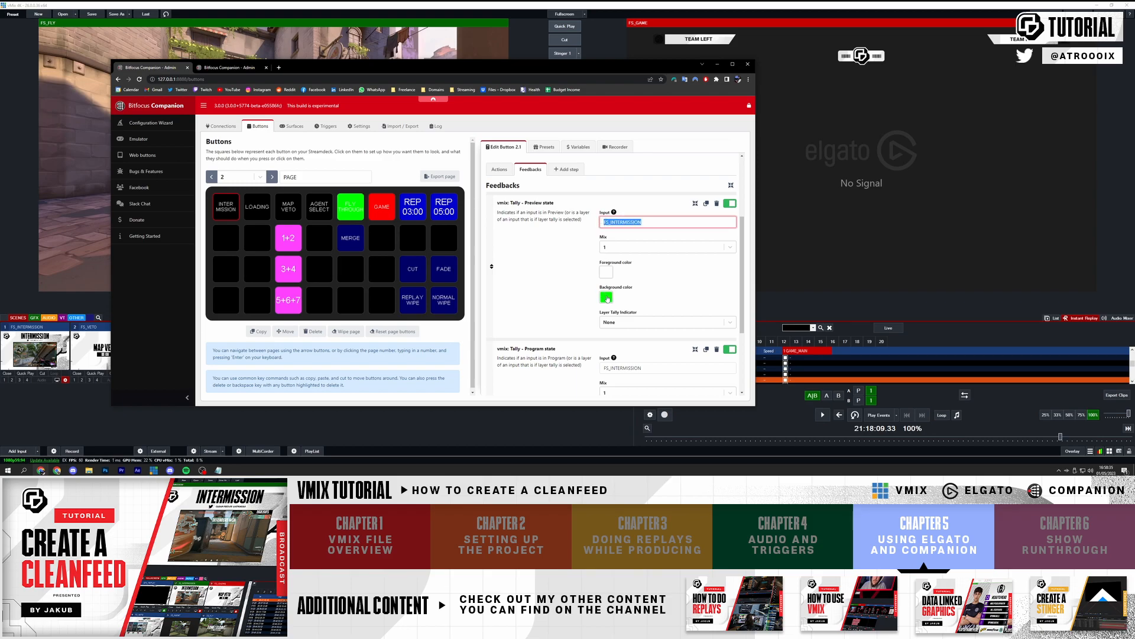
{"action": "scroll", "coordinate": [604, 295], "scroll_direction": "down", "scroll_amount": 2}
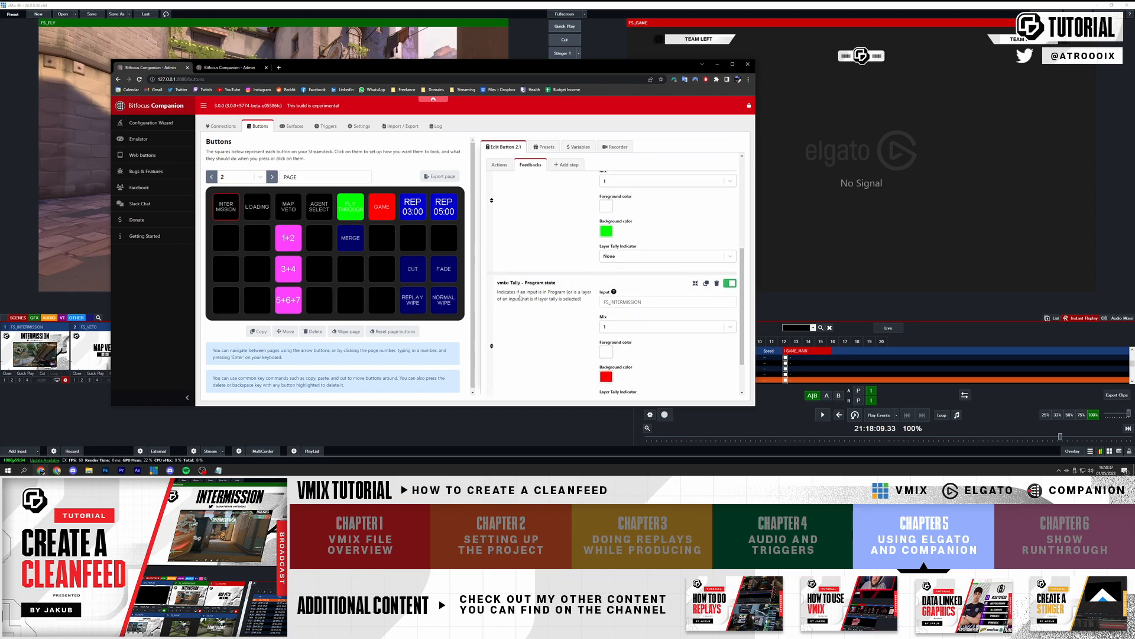
{"action": "scroll", "coordinate": [610, 316], "scroll_direction": "down", "scroll_amount": 2}
- Inspect how the MAP VETO, FLY THROUGH and GAME buttons are configured
{"action": "left_click", "coordinate": [288, 206]}
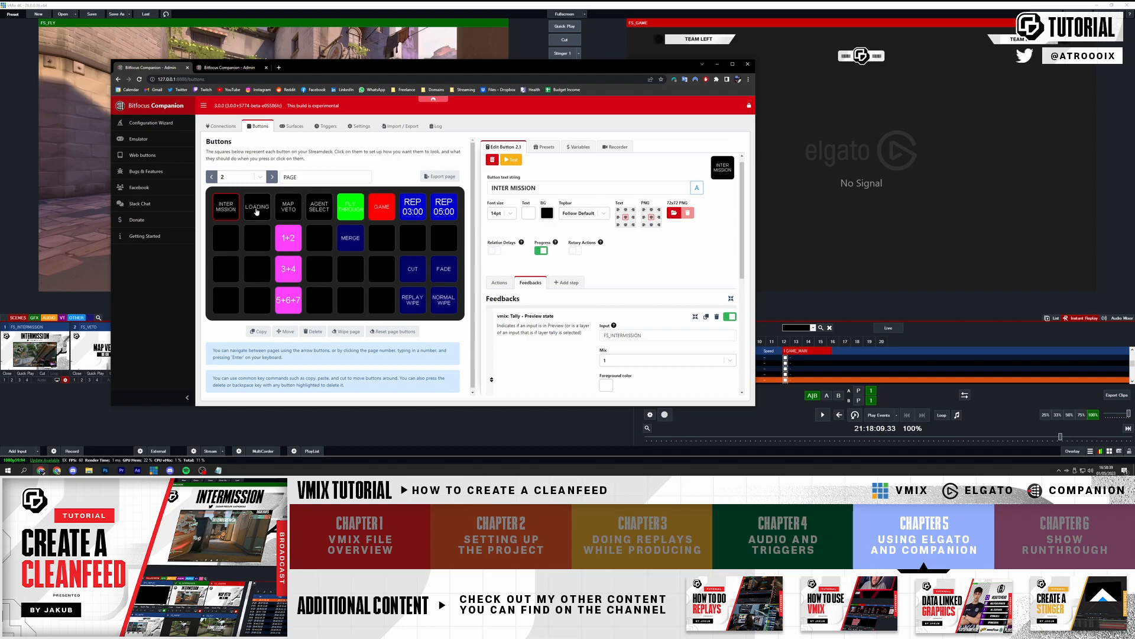
{"action": "left_click", "coordinate": [350, 207]}
{"action": "left_click", "coordinate": [382, 209]}
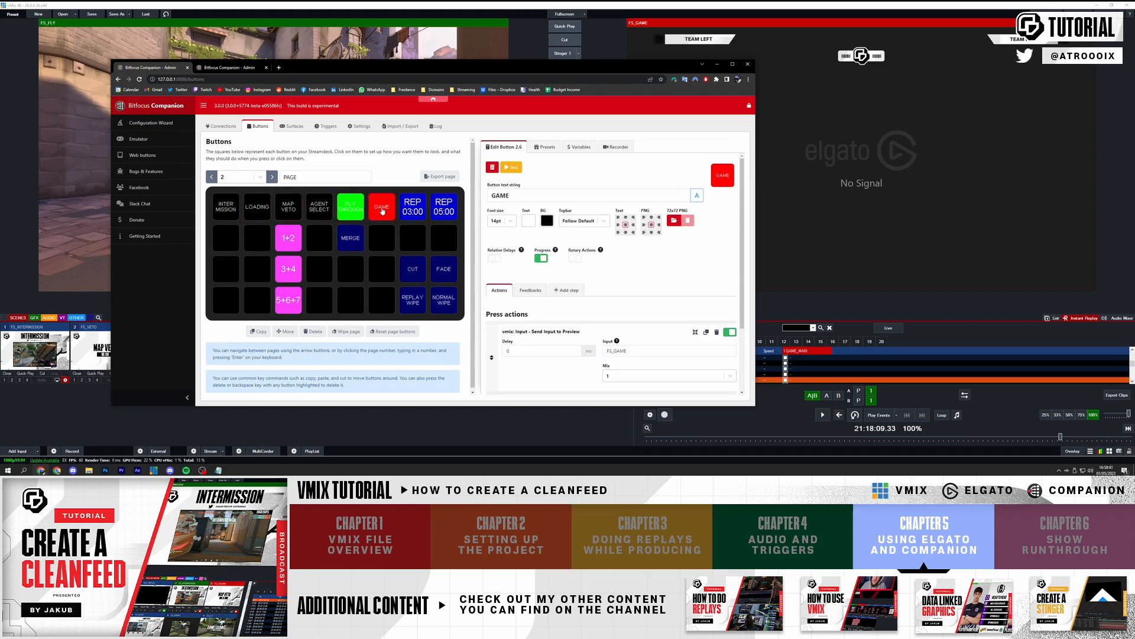
- Examine the 1+2 button's Playback Actions and Begin Animation Page press actions, including their input names
{"action": "left_click", "coordinate": [283, 242]}
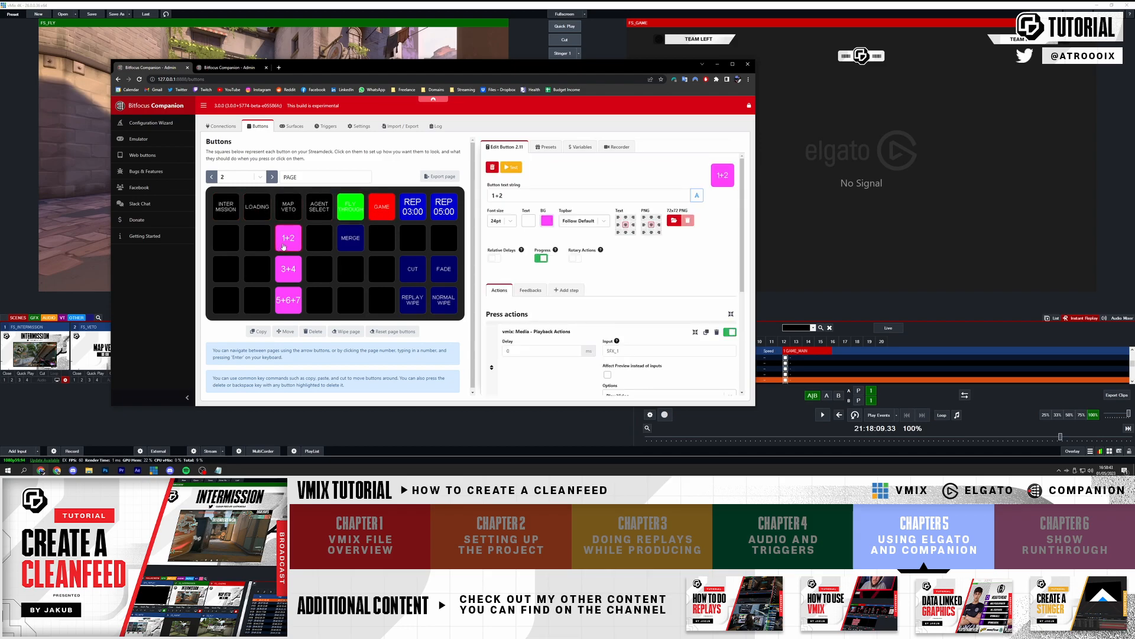
{"action": "scroll", "coordinate": [534, 244], "scroll_direction": "down", "scroll_amount": 2}
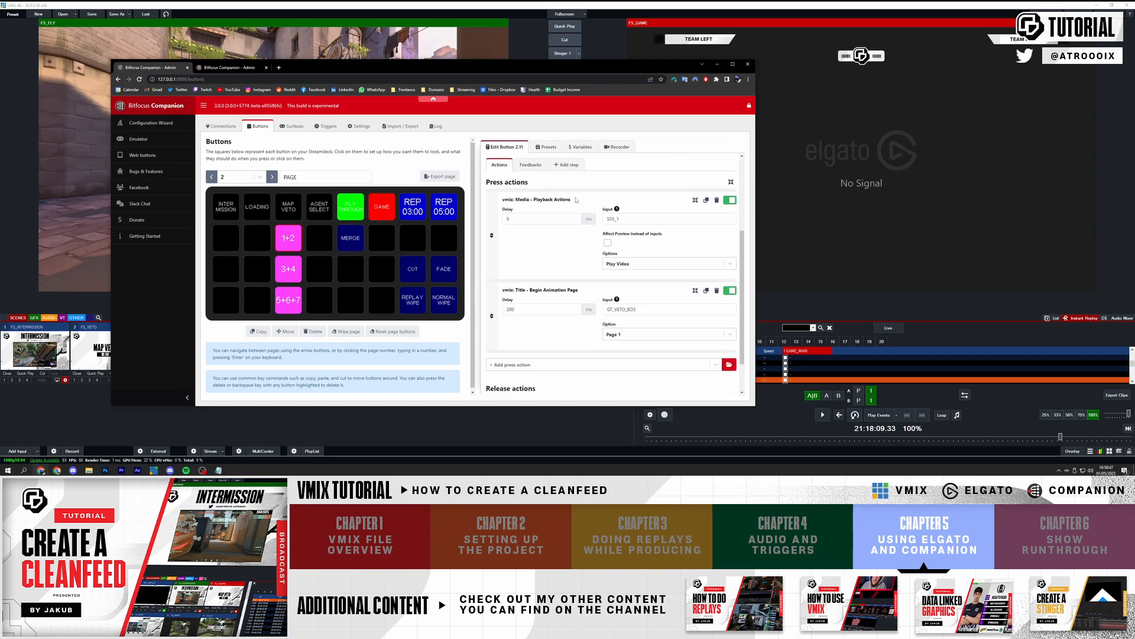
{"action": "scroll", "coordinate": [546, 224], "scroll_direction": "down", "scroll_amount": 1}
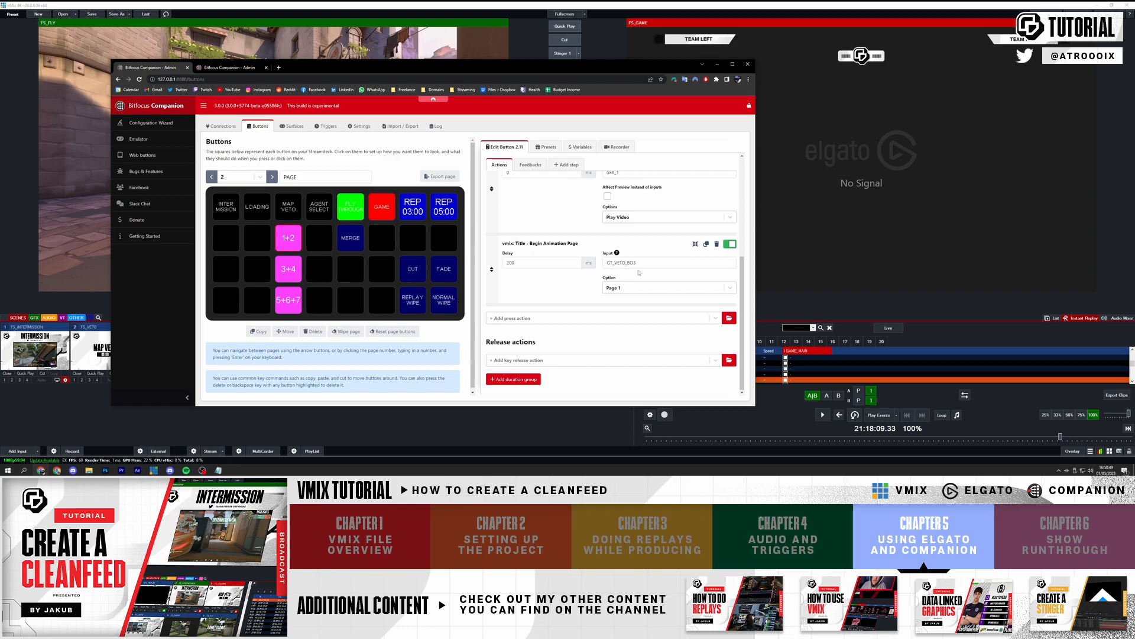
{"action": "left_click_drag", "start_coordinate": [651, 264], "coordinate": [605, 236]}
{"action": "left_click", "coordinate": [636, 238]}
{"action": "scroll", "coordinate": [636, 237], "scroll_direction": "up", "scroll_amount": 1}
- Switch to vMix, show the audio inputs and send SFX_1 to preview
{"action": "left_click", "coordinate": [89, 248]}
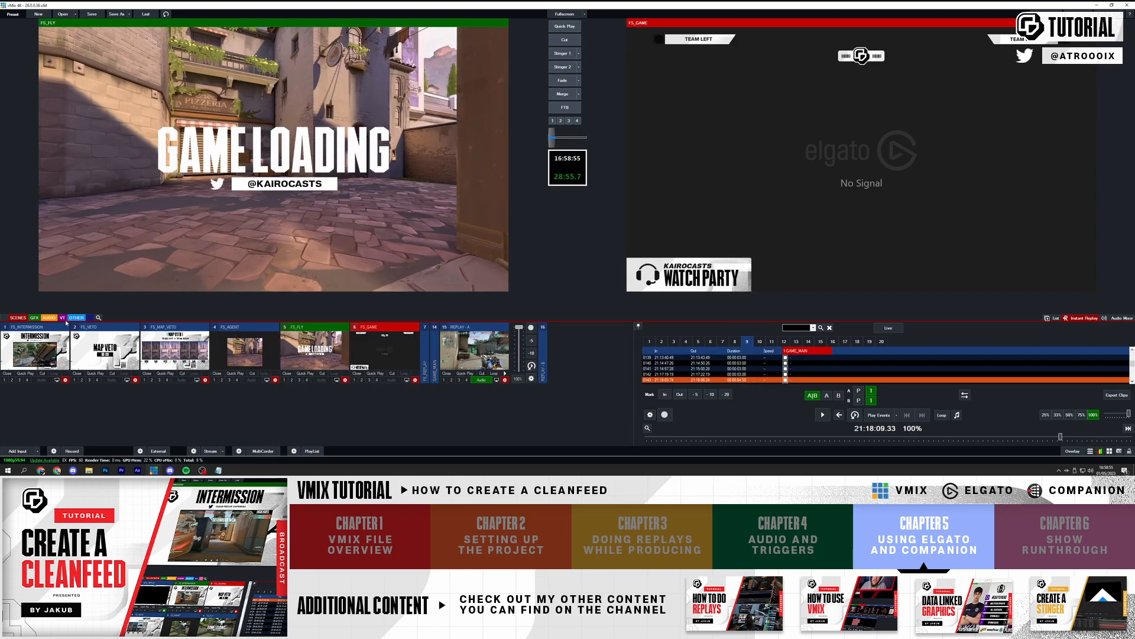
{"action": "left_click", "coordinate": [54, 317]}
{"action": "left_click", "coordinate": [330, 351]}
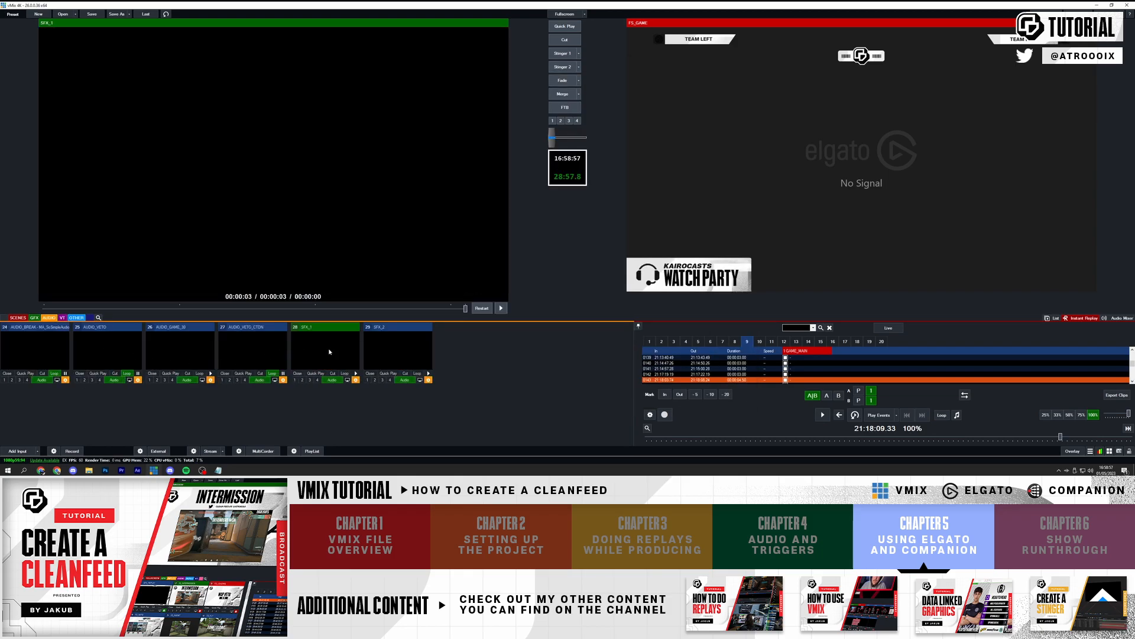
- Return to Companion's button editor and review the 1+2 button's video playback and title animation settings
{"action": "left_click", "coordinate": [40, 470]}
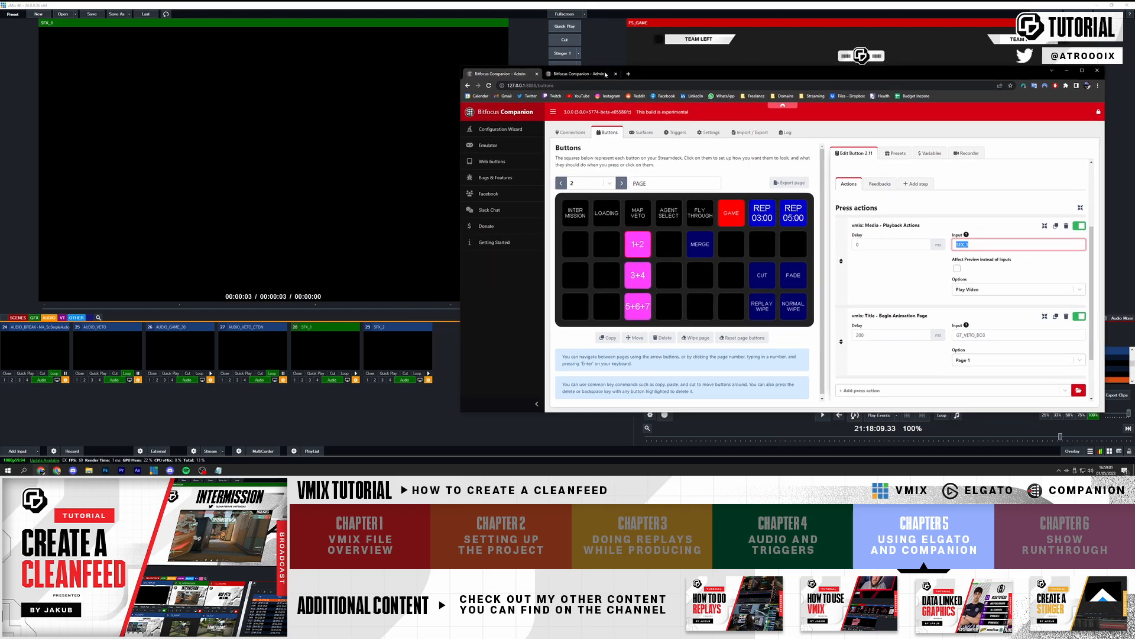
{"action": "left_click", "coordinate": [605, 74]}
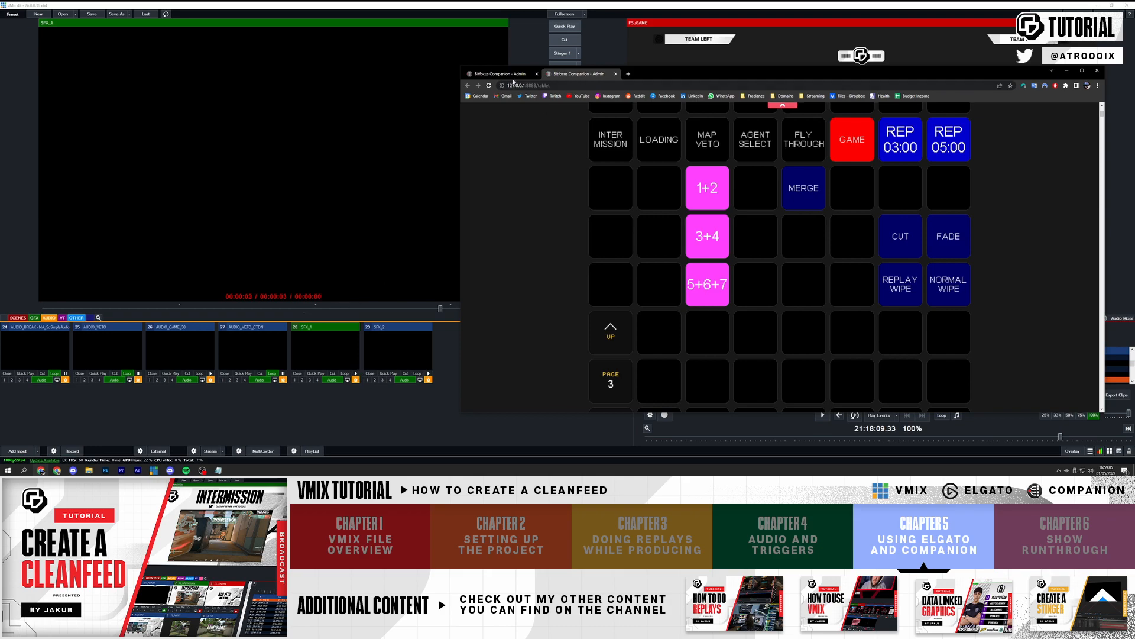
{"action": "left_click", "coordinate": [499, 74]}
{"action": "left_click", "coordinate": [890, 296]}
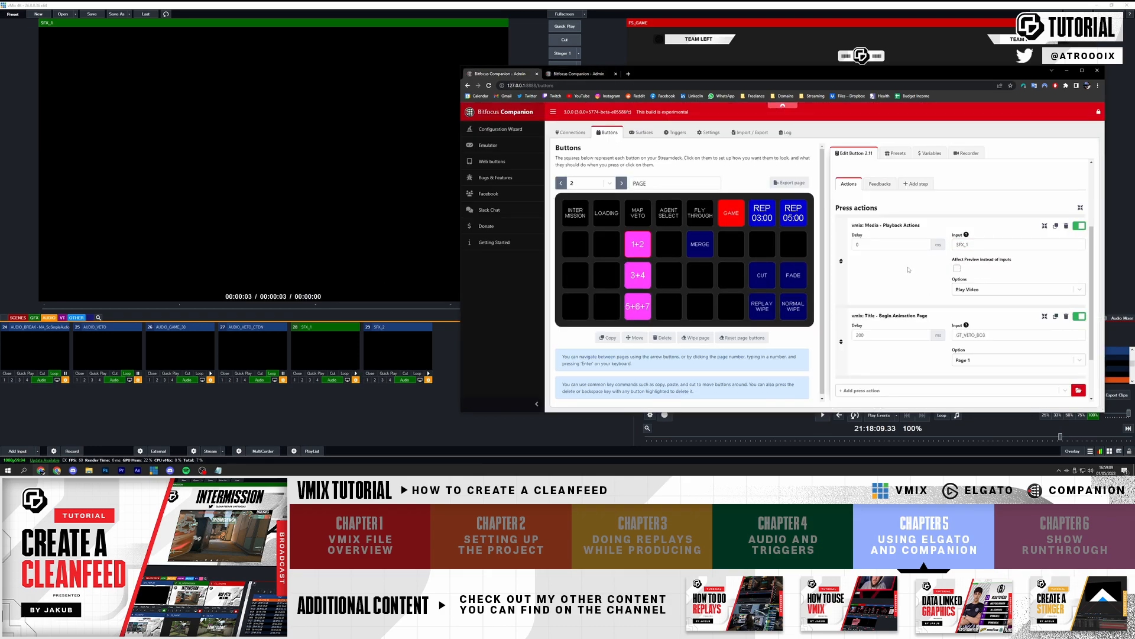
{"action": "scroll", "coordinate": [923, 254], "scroll_direction": "down", "scroll_amount": 2}
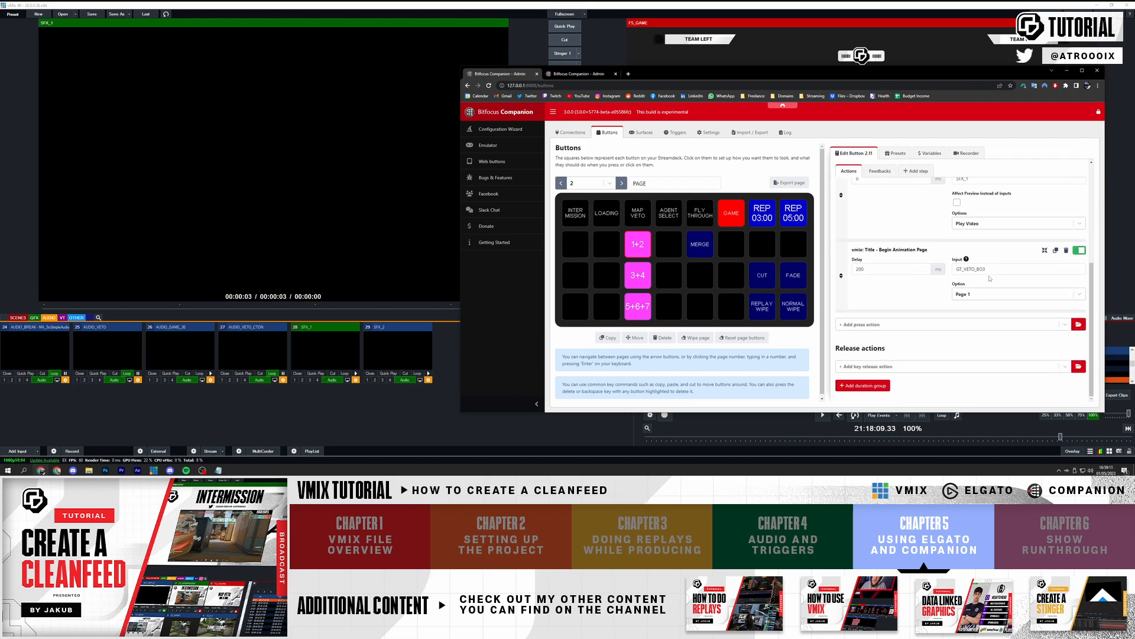
- Switch to the vMix scene inputs, send FS_MAP_VETO to preview and cut it to program
{"action": "left_click", "coordinate": [17, 317]}
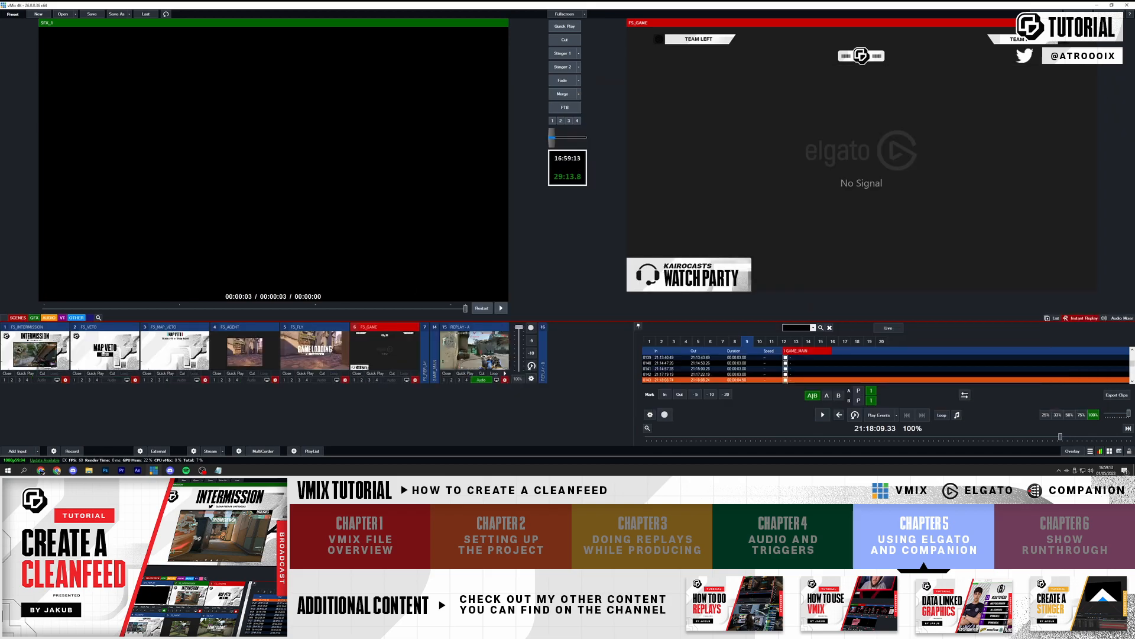
{"action": "left_click", "coordinate": [104, 352]}
{"action": "left_click", "coordinate": [168, 355]}
{"action": "left_click", "coordinate": [565, 40]}
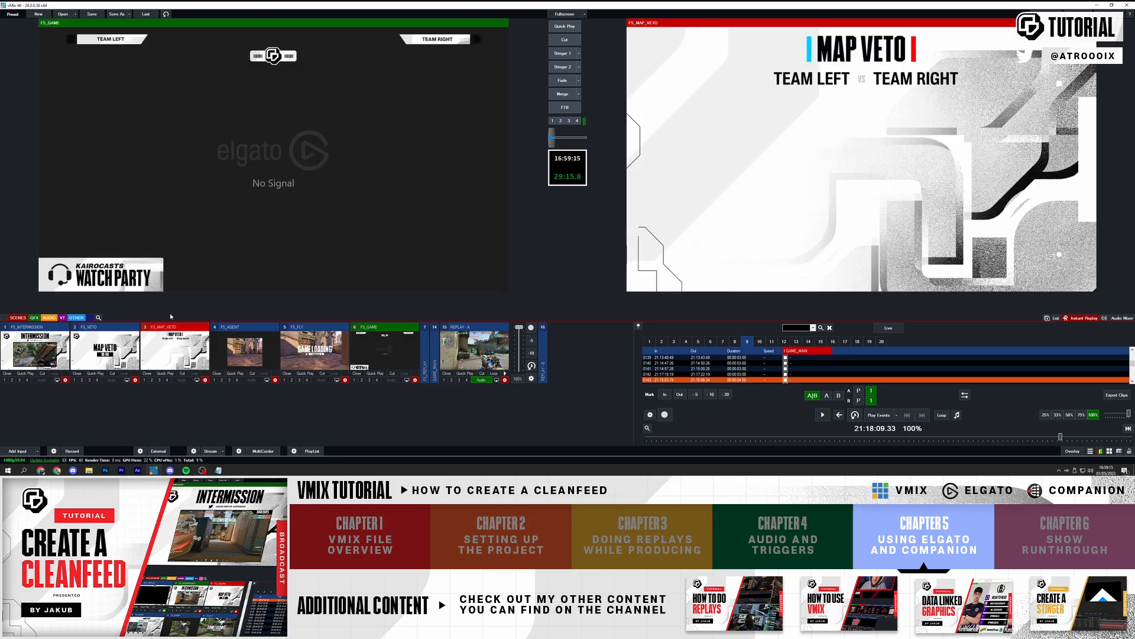
- Filter the vMix inputs to the audio category and put SFX_1 back in preview
{"action": "left_click", "coordinate": [62, 318]}
{"action": "left_click", "coordinate": [49, 318]}
{"action": "left_click", "coordinate": [303, 360]}
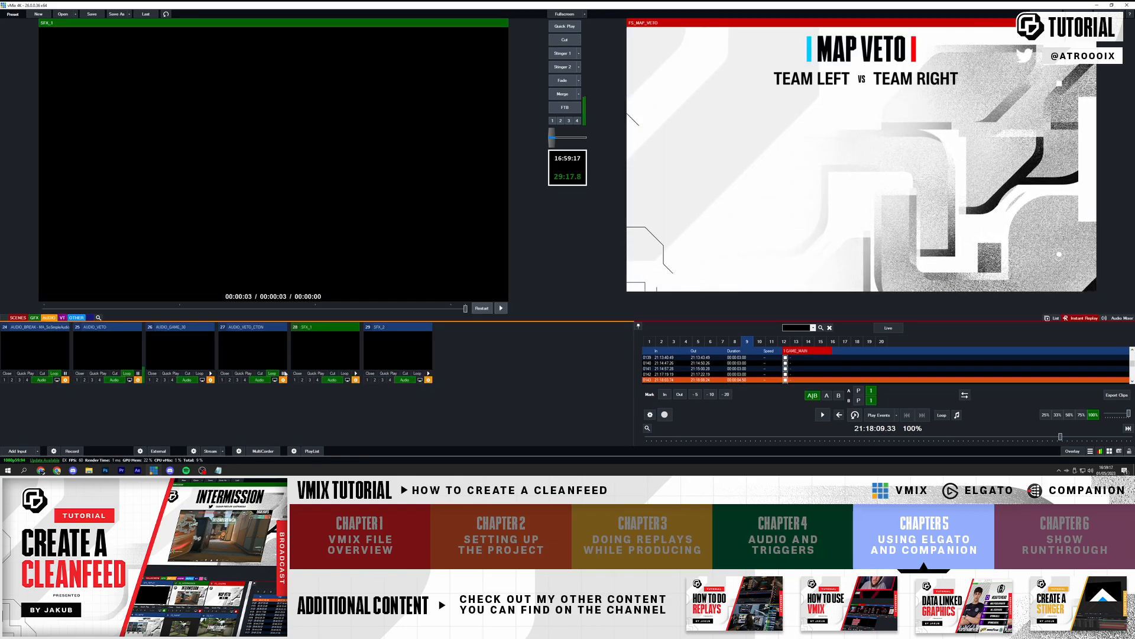
- Bring Companion to the front and arrange its window so the map veto program output can be seen
{"action": "left_click", "coordinate": [41, 470]}
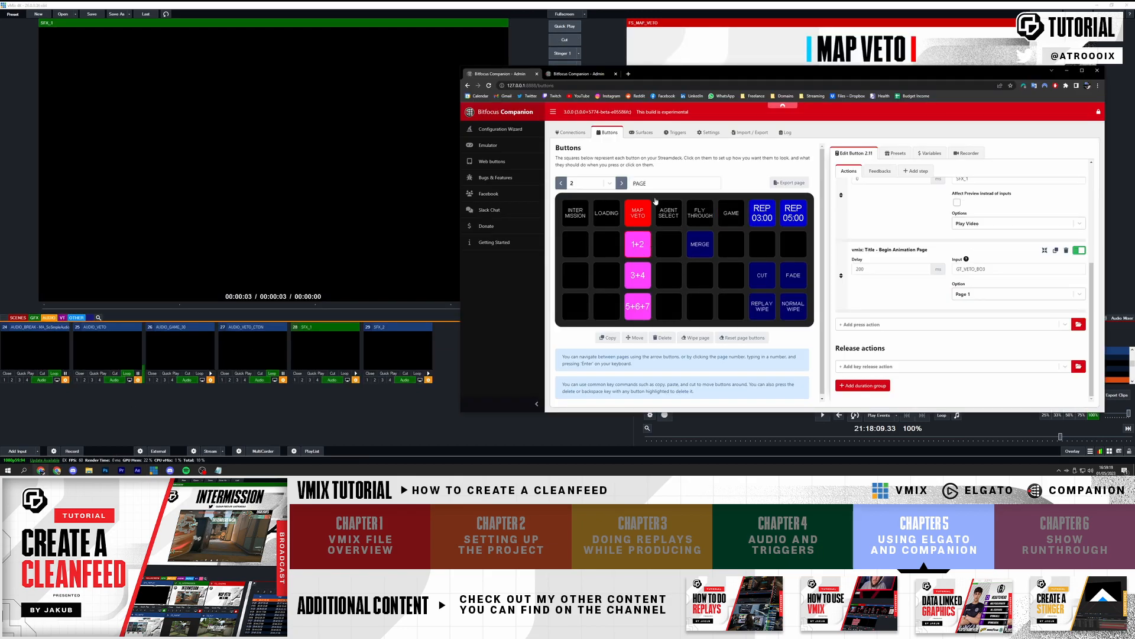
{"action": "left_click_drag", "start_coordinate": [460, 67], "coordinate": [759, 136]}
{"action": "left_click", "coordinate": [857, 145]}
{"action": "left_click_drag", "start_coordinate": [973, 148], "coordinate": [575, 131]}
{"action": "left_click", "coordinate": [466, 203]}
{"action": "left_click_drag", "start_coordinate": [562, 125], "coordinate": [418, 119]}
{"action": "left_click", "coordinate": [420, 140]}
{"action": "left_click_drag", "start_coordinate": [554, 232], "coordinate": [860, 242]}
{"action": "scroll", "coordinate": [622, 267], "scroll_direction": "down", "scroll_amount": 1}
{"action": "scroll", "coordinate": [628, 259], "scroll_direction": "up", "scroll_amount": 1}
- Run the 1+2 map veto animation and set its Begin Animation Page delay to 200 ms
{"action": "left_click_drag", "start_coordinate": [619, 311], "coordinate": [575, 316]}
{"action": "left_click", "coordinate": [613, 274]}
{"action": "left_click", "coordinate": [340, 123]}
{"action": "mouse_move", "coordinate": [408, 121]}
{"action": "left_mouse_down"}
{"action": "mouse_move", "coordinate": [495, 289]}
{"action": "mouse_move", "coordinate": [501, 275]}
{"action": "mouse_move", "coordinate": [392, 133]}
{"action": "left_mouse_up"}
{"action": "left_click", "coordinate": [543, 400]}
{"action": "left_click", "coordinate": [329, 287]}
{"action": "left_click", "coordinate": [607, 324]}
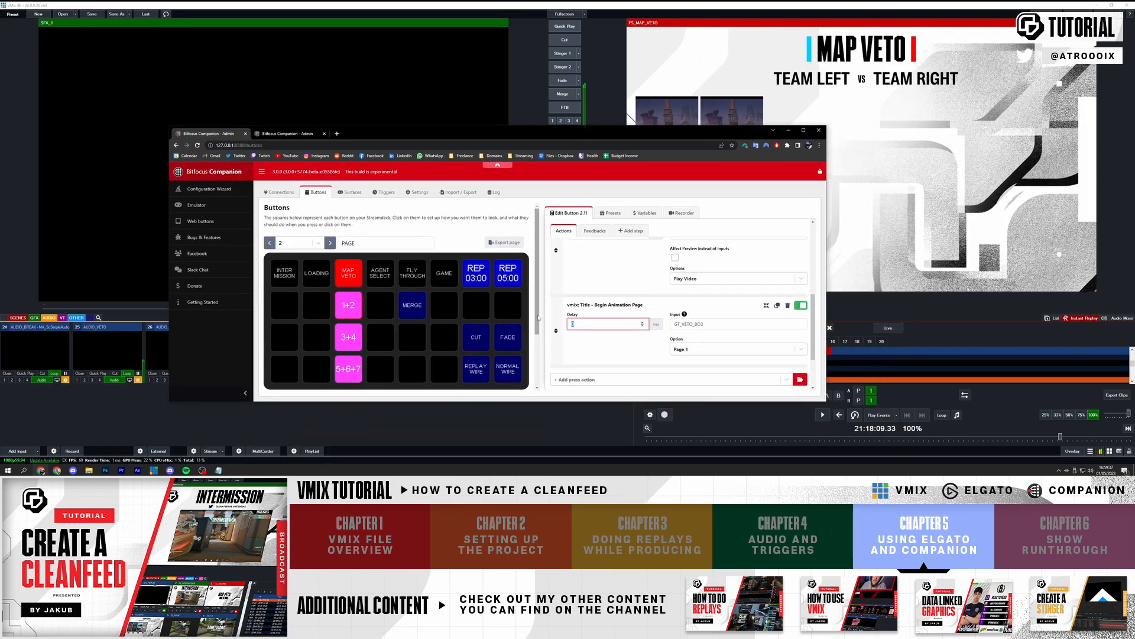
{"action": "type", "text": "200"}
{"action": "left_click", "coordinate": [606, 297]}
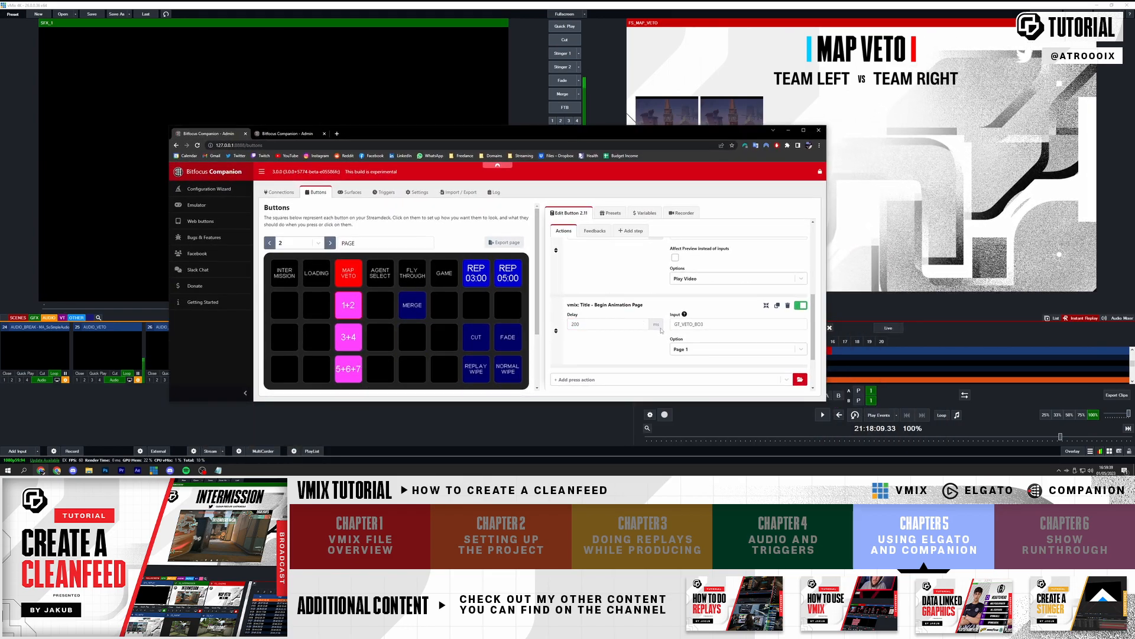
- Open Companion's web buttons, move the window off the program output and trigger the 3+4 and 5+6+7 map veto animations
{"action": "left_click", "coordinate": [288, 133]}
{"action": "left_click_drag", "start_coordinate": [542, 138], "coordinate": [514, 287]}
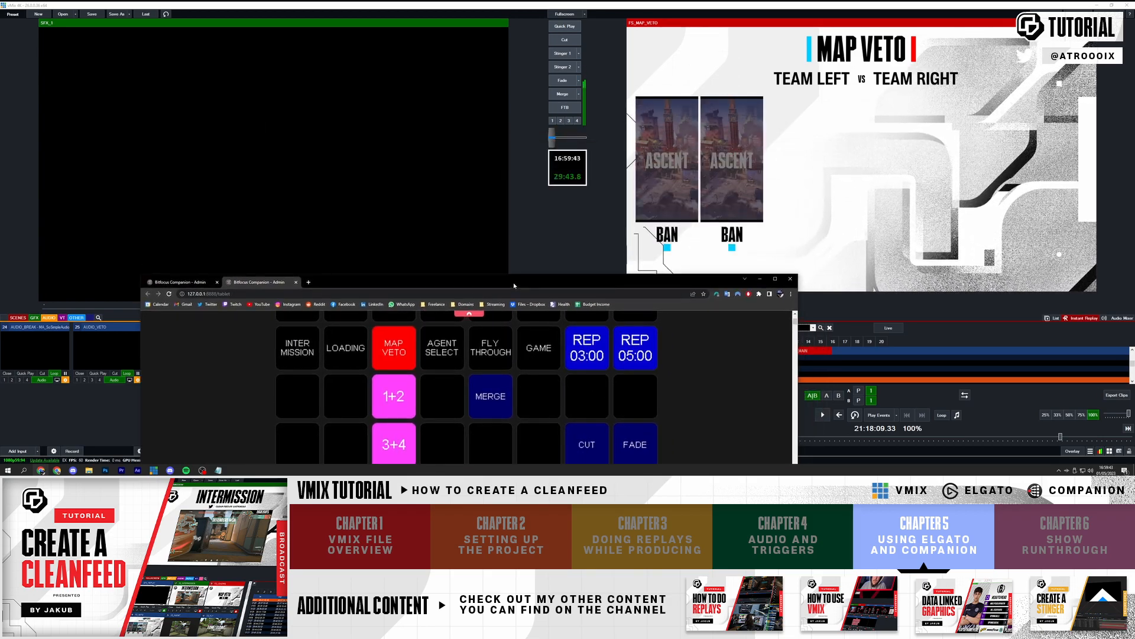
{"action": "left_click_drag", "start_coordinate": [338, 281], "coordinate": [350, 84]}
{"action": "left_click", "coordinate": [195, 85]}
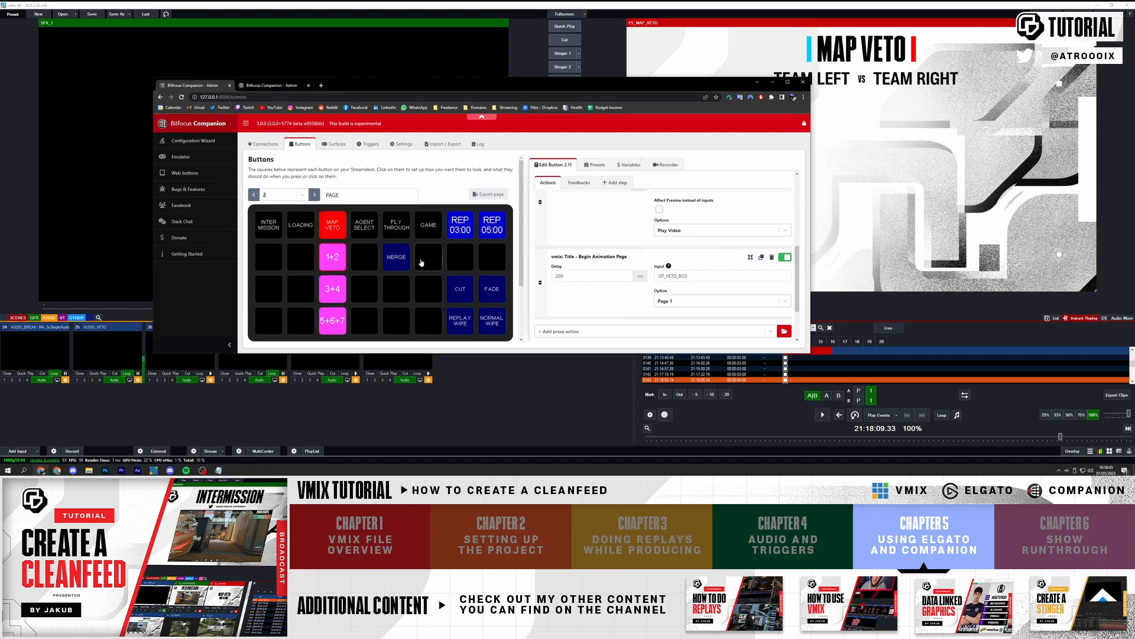
{"action": "left_click", "coordinate": [267, 85]}
{"action": "left_click_drag", "start_coordinate": [483, 85], "coordinate": [391, 112]}
{"action": "left_click", "coordinate": [323, 305]}
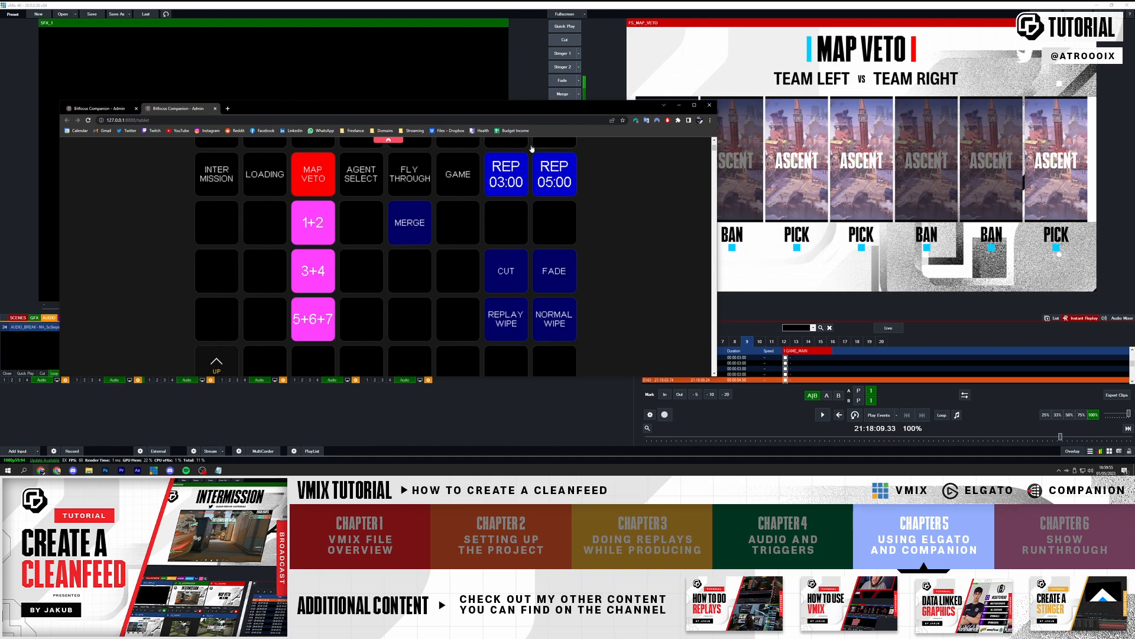
- Return to the button editor and review the CUT, FADE, REPLAY WIPE, NORMAL WIPE and MERGE transition buttons
{"action": "left_click", "coordinate": [98, 108]}
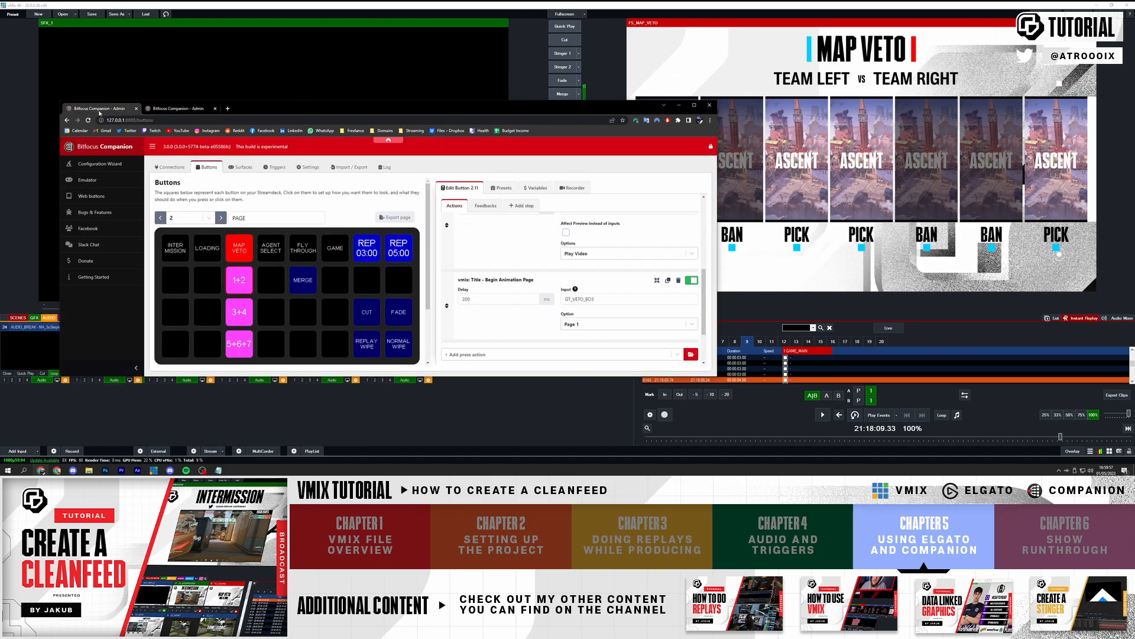
{"action": "left_click", "coordinate": [374, 313]}
{"action": "left_click", "coordinate": [398, 311]}
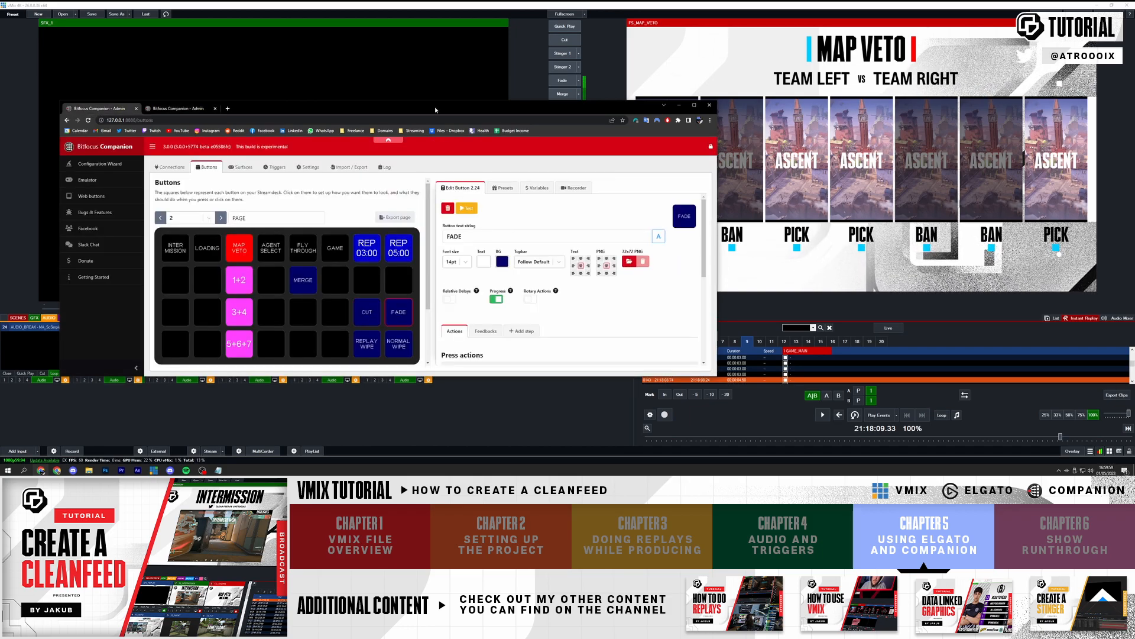
{"action": "left_click_drag", "start_coordinate": [433, 101], "coordinate": [426, 5]}
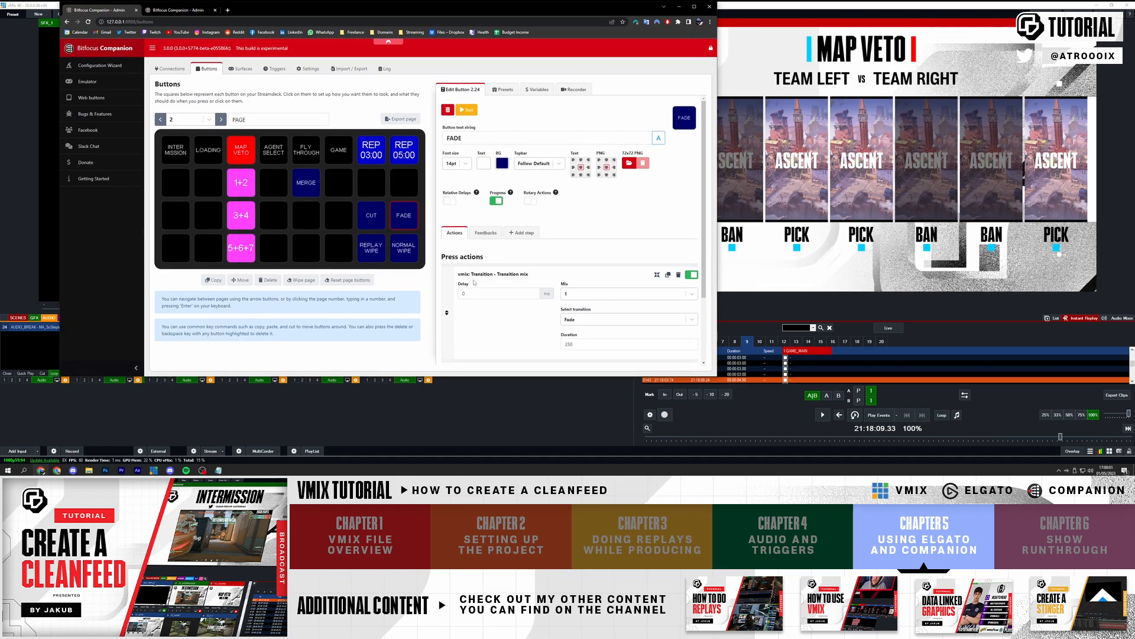
{"action": "left_click", "coordinate": [364, 252]}
{"action": "left_click", "coordinate": [413, 255]}
{"action": "left_click", "coordinate": [305, 194]}
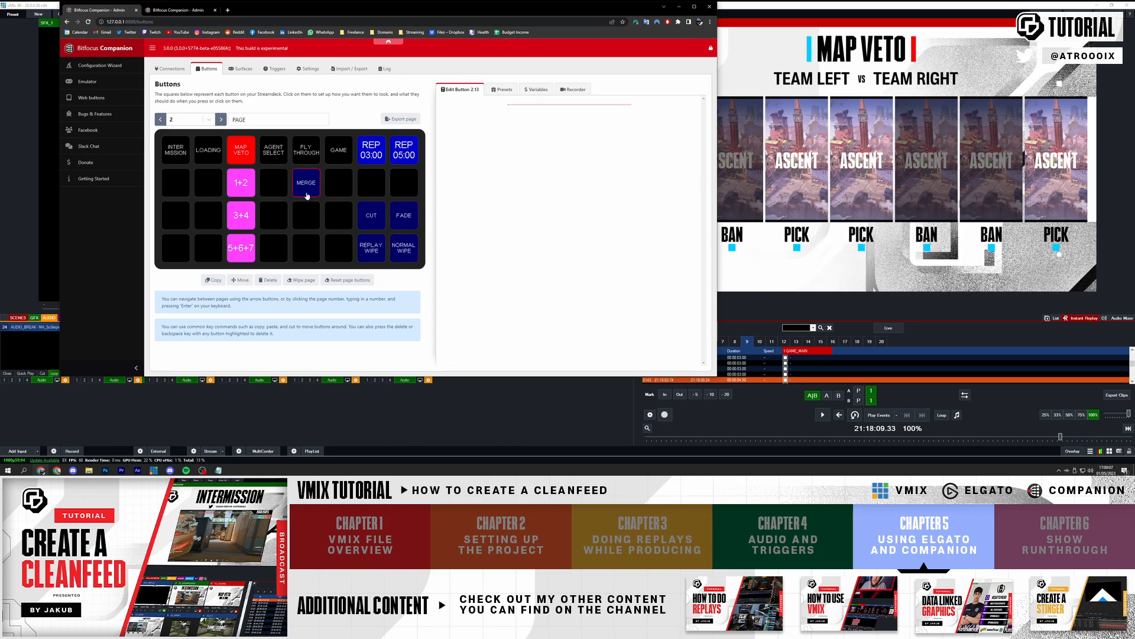
- Test the AGENT SELECT button to send its scene to preview, and test the CUT button to take it to program
{"action": "left_click", "coordinate": [280, 151]}
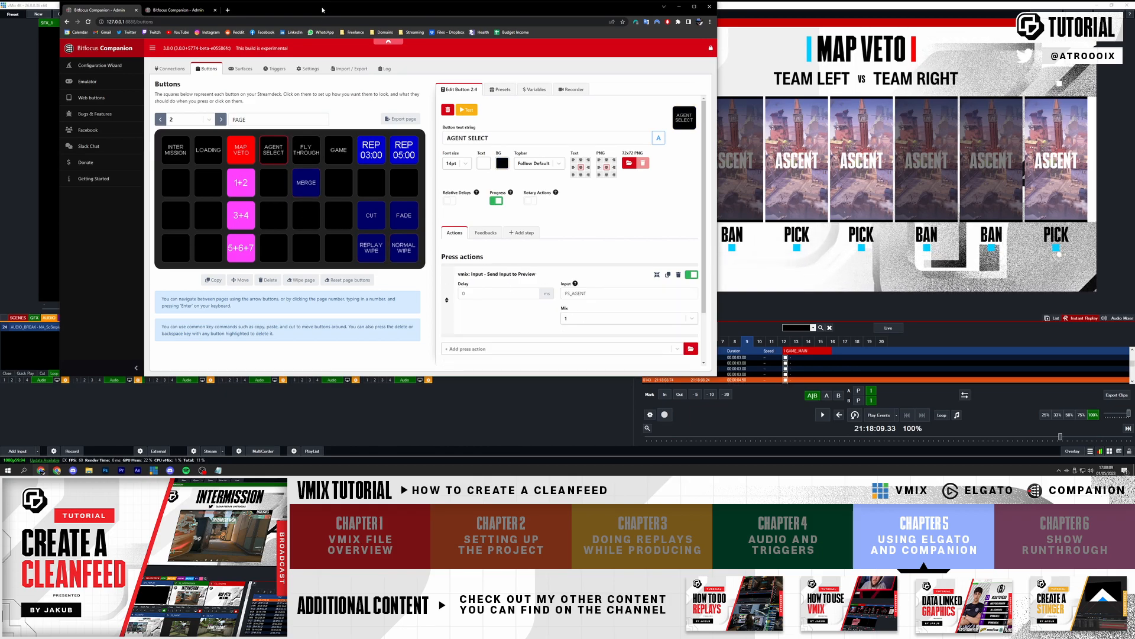
{"action": "left_click_drag", "start_coordinate": [323, 10], "coordinate": [505, 120]}
{"action": "left_click", "coordinate": [553, 326]}
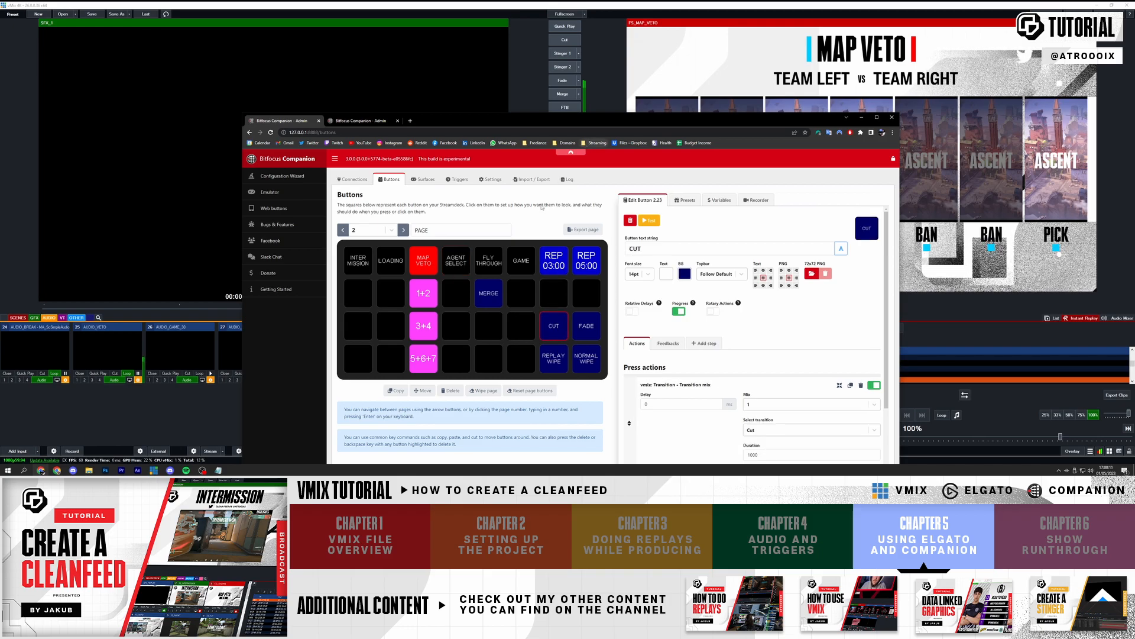
{"action": "left_click", "coordinate": [452, 257]}
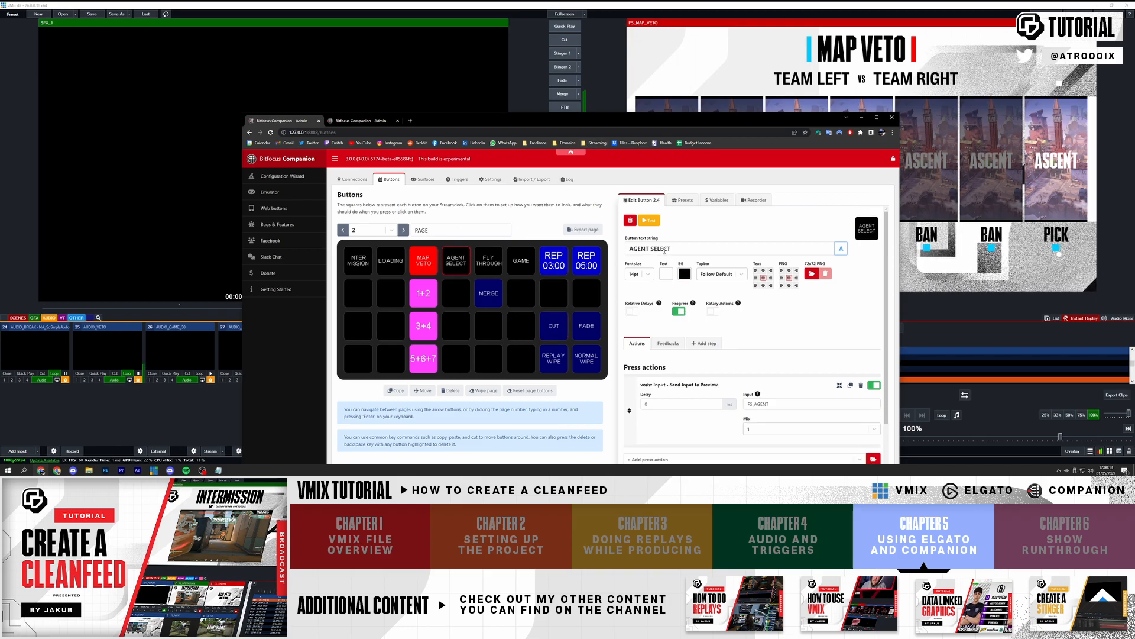
{"action": "left_click", "coordinate": [650, 220]}
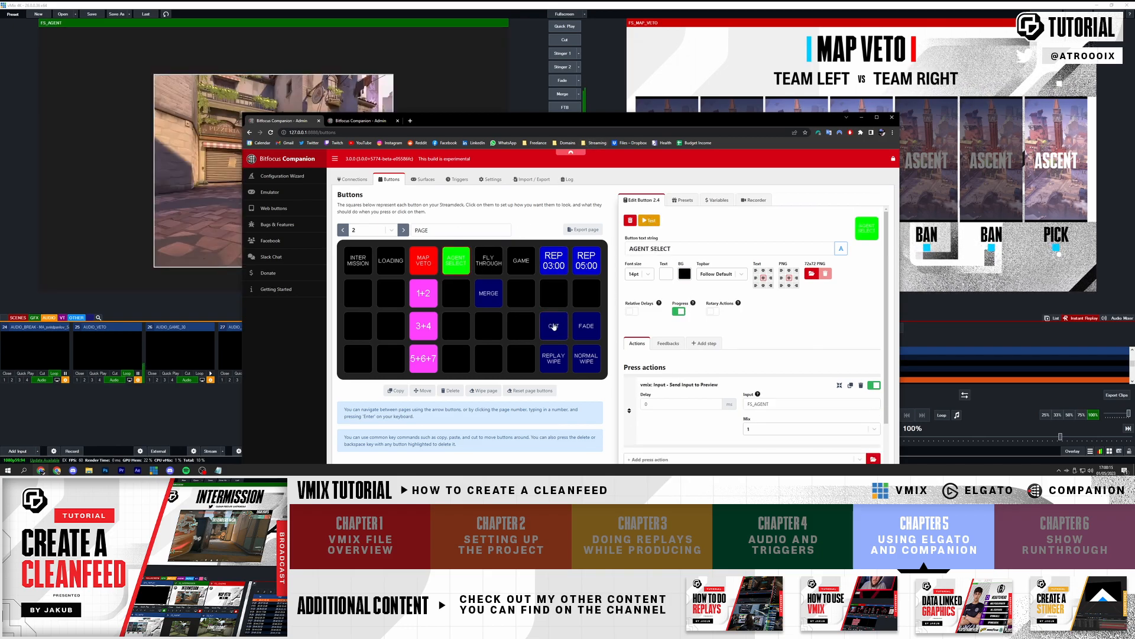
{"action": "left_click", "coordinate": [553, 326]}
{"action": "left_click", "coordinate": [649, 221]}
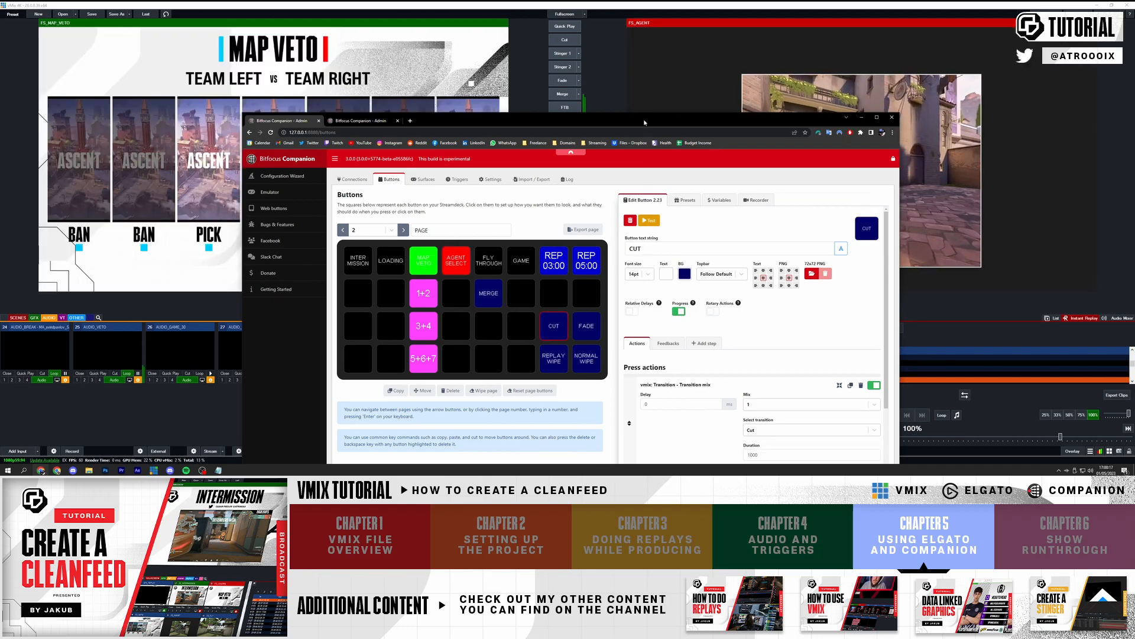
- Send the fly-through scene to preview from Companion's web buttons and take it to program with Merge
{"action": "left_click_drag", "start_coordinate": [644, 121], "coordinate": [575, 197]}
{"action": "left_click", "coordinate": [292, 197]}
{"action": "left_click", "coordinate": [523, 262]}
{"action": "left_click_drag", "start_coordinate": [178, 196], "coordinate": [377, 304]}
{"action": "left_click_drag", "start_coordinate": [577, 307], "coordinate": [473, 187]}
{"action": "left_click", "coordinate": [530, 303]}
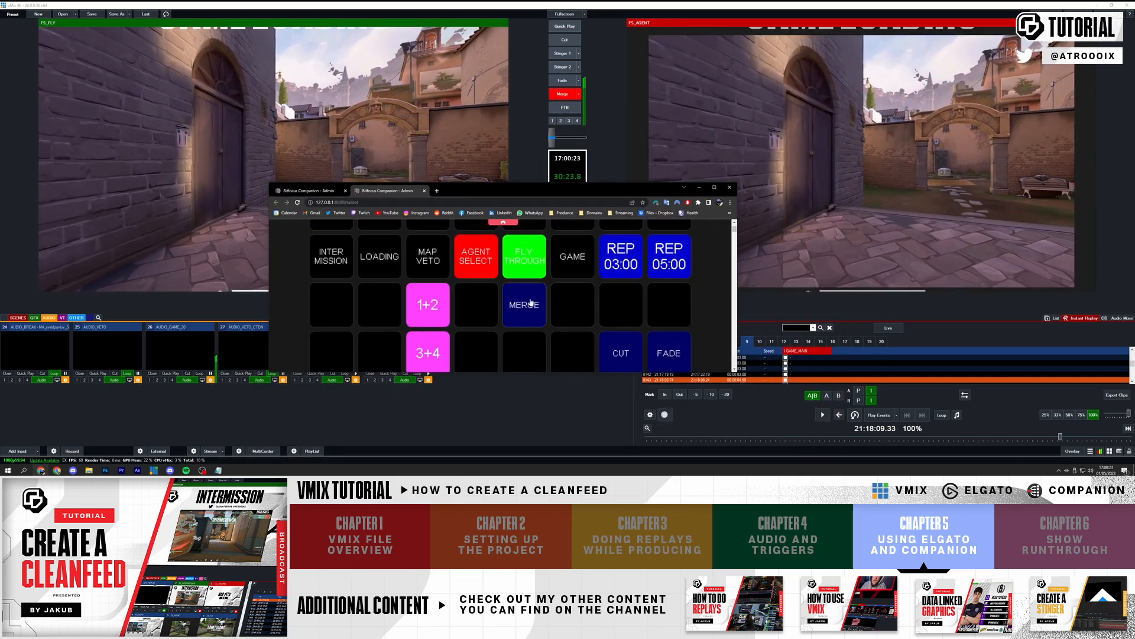
- Send the game scene to preview and take it to program with the normal wipe
{"action": "left_click", "coordinate": [558, 259]}
{"action": "left_click_drag", "start_coordinate": [496, 190], "coordinate": [403, 129]}
{"action": "scroll", "coordinate": [575, 293], "scroll_direction": "down", "scroll_amount": 1}
{"action": "left_click", "coordinate": [575, 293]}
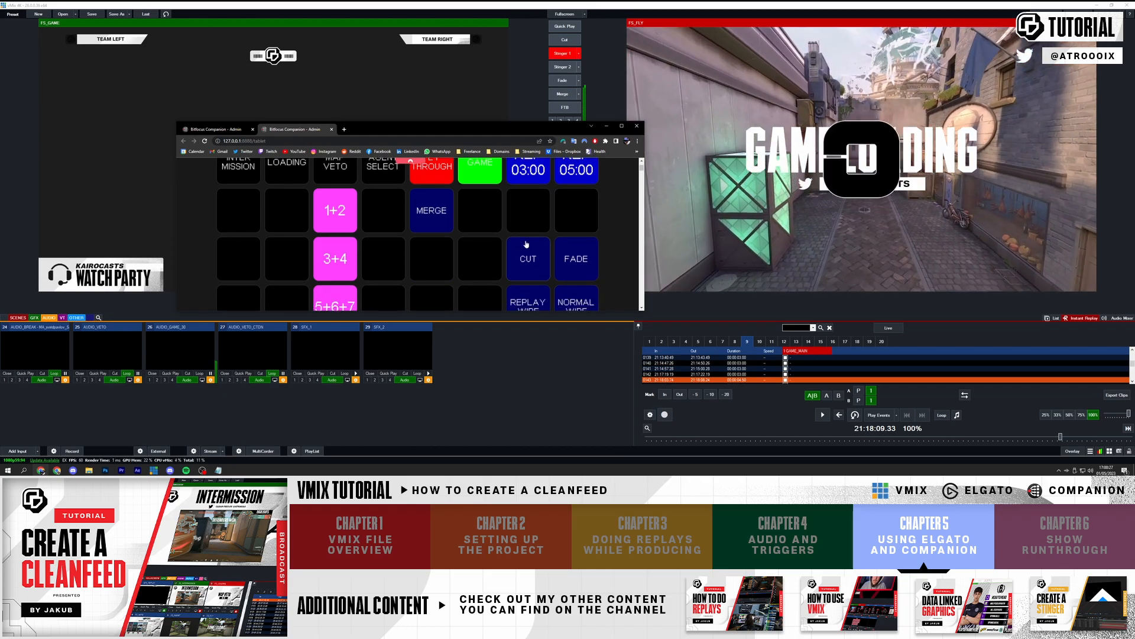
- Trigger the REP 03:00 replay button from Companion's web buttons
{"action": "scroll", "coordinate": [518, 178], "scroll_direction": "up", "scroll_amount": 1}
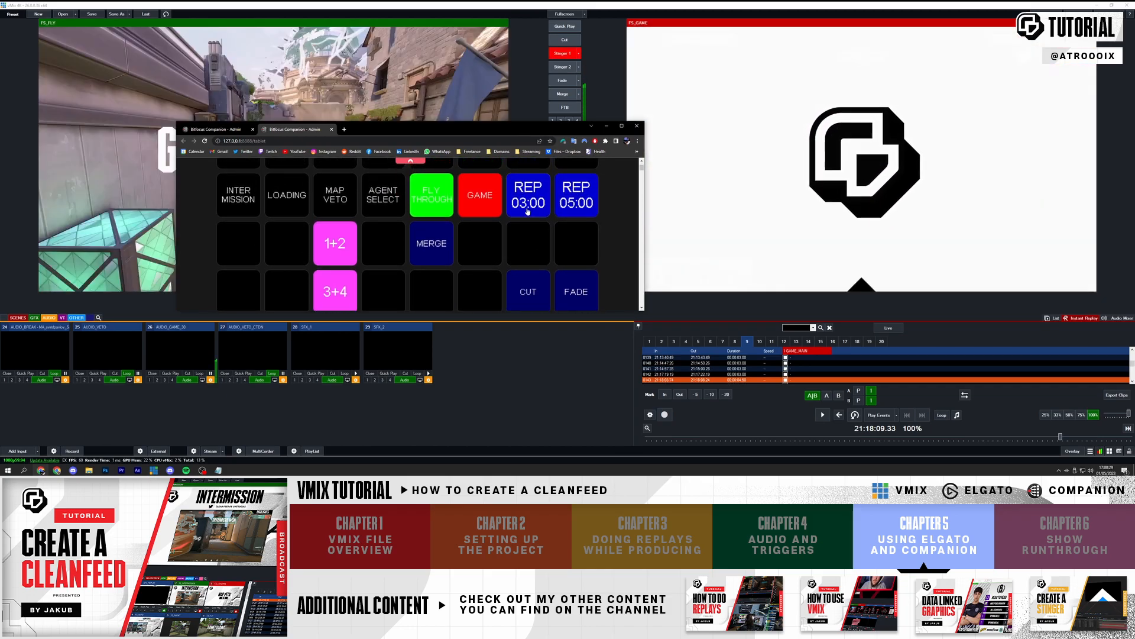
{"action": "left_click", "coordinate": [540, 201]}
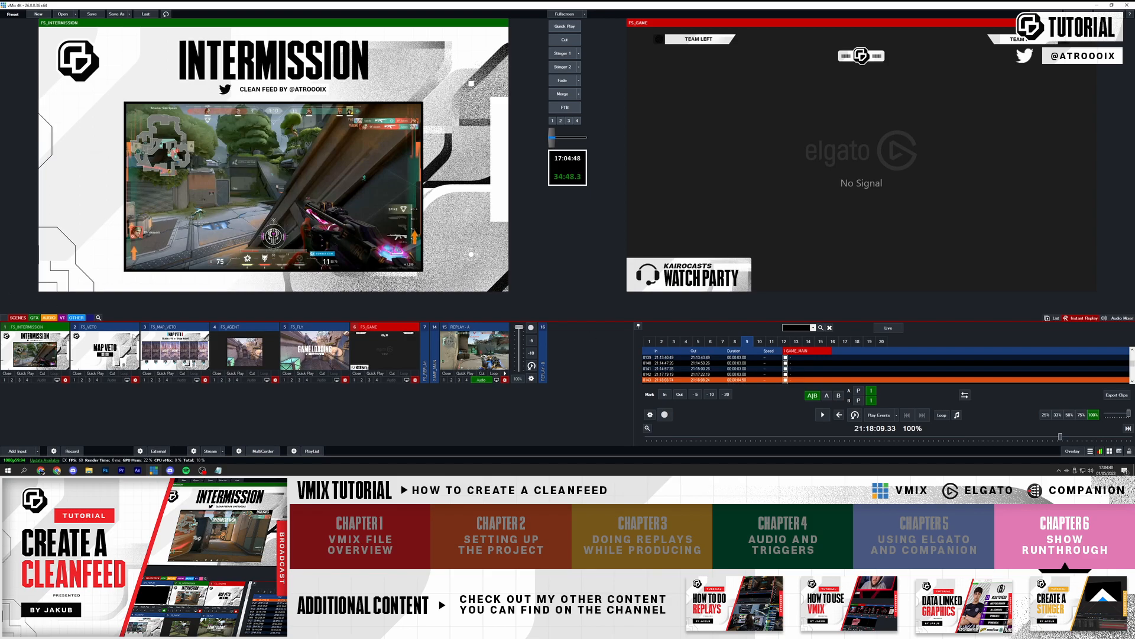
- Take the intermission scene to program with Cut and show the audio mixer in place of the replay controls
{"action": "left_click", "coordinate": [560, 42]}
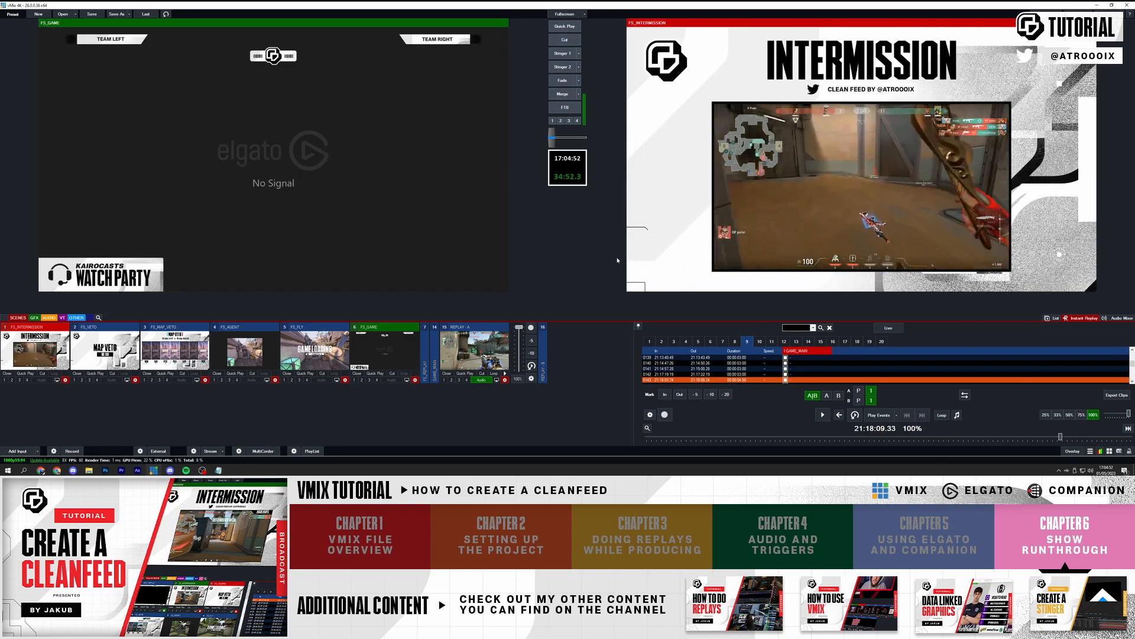
{"action": "left_click", "coordinate": [1122, 319]}
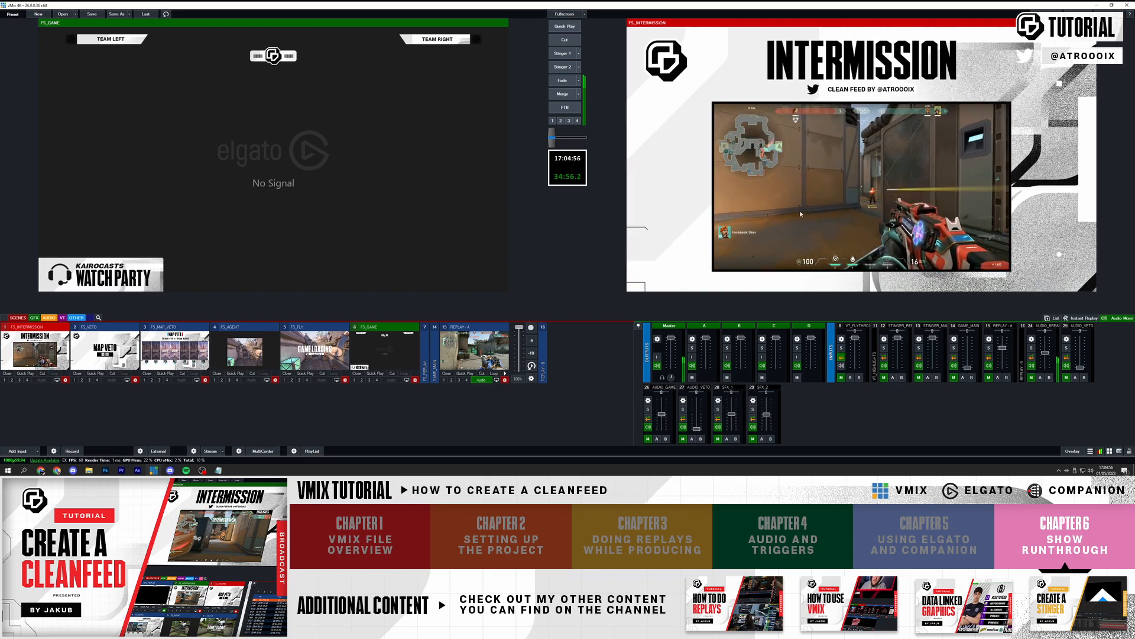
- Send the FS_MAP_VETO scene to preview and open its GT_VETO_BO5 title for editing, clear of the preview
{"action": "left_click", "coordinate": [104, 349]}
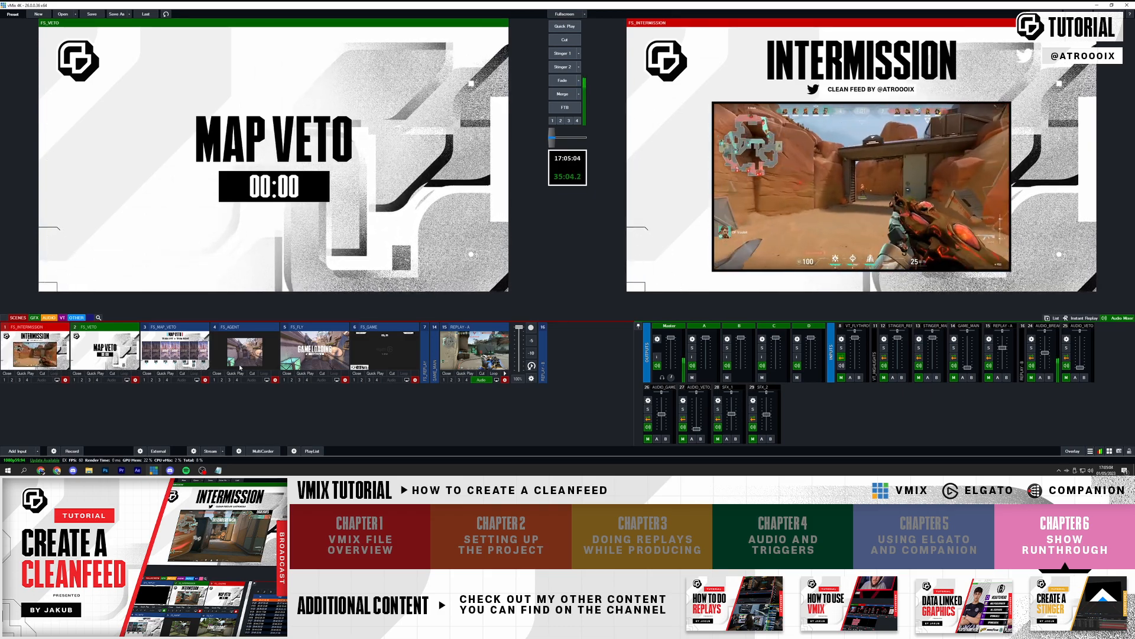
{"action": "left_click", "coordinate": [177, 355]}
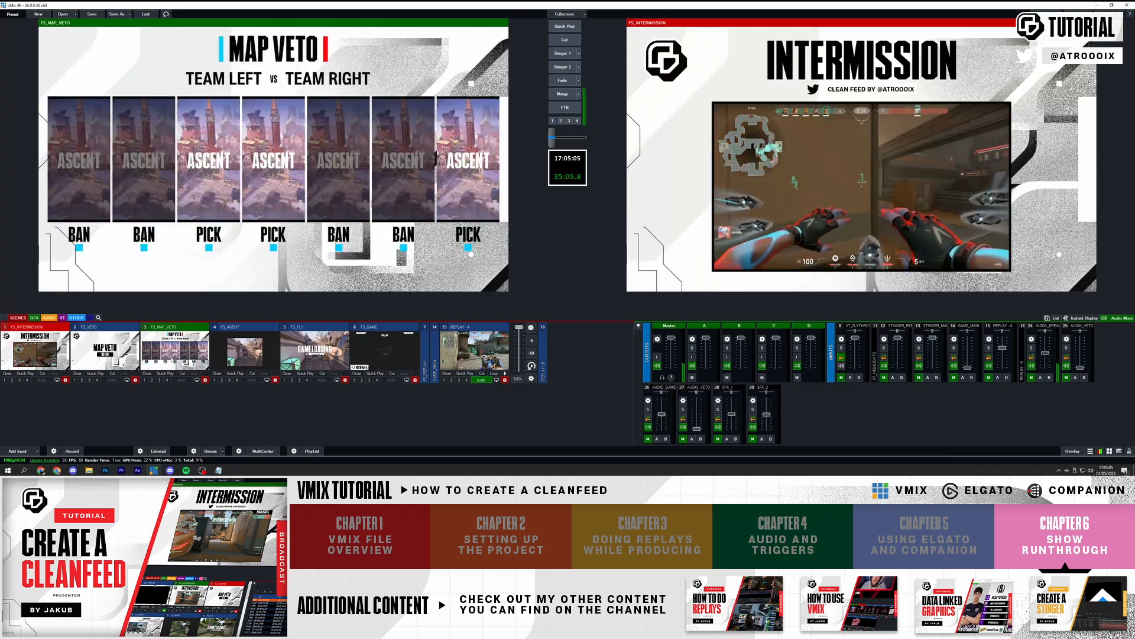
{"action": "right_click", "coordinate": [242, 155]}
{"action": "left_click", "coordinate": [256, 157]}
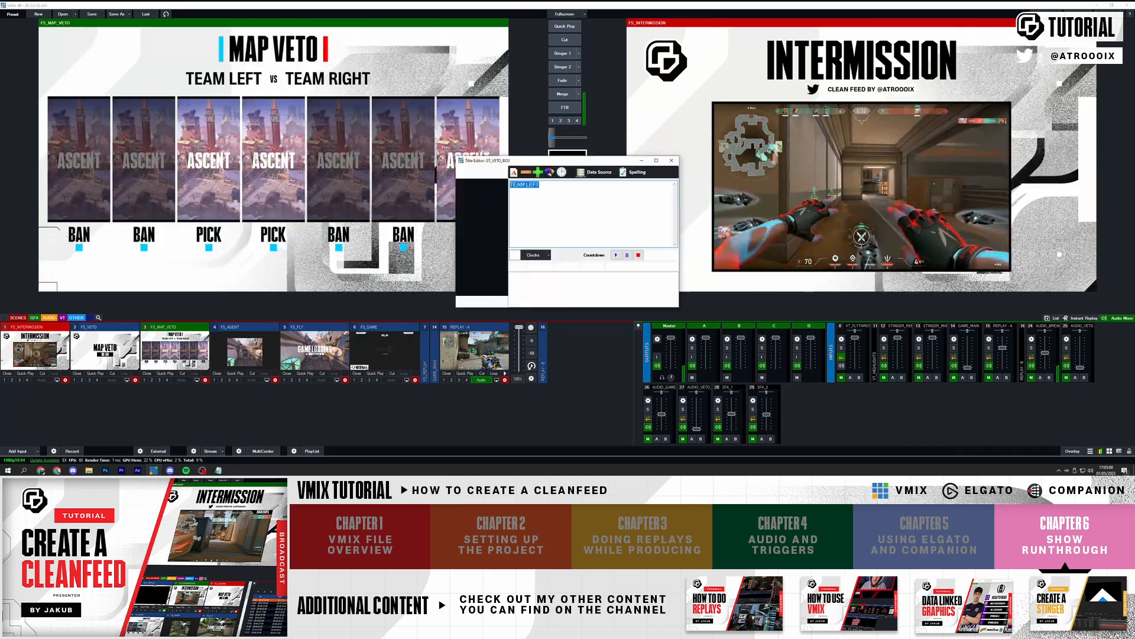
{"action": "left_click_drag", "start_coordinate": [470, 165], "coordinate": [603, 135]}
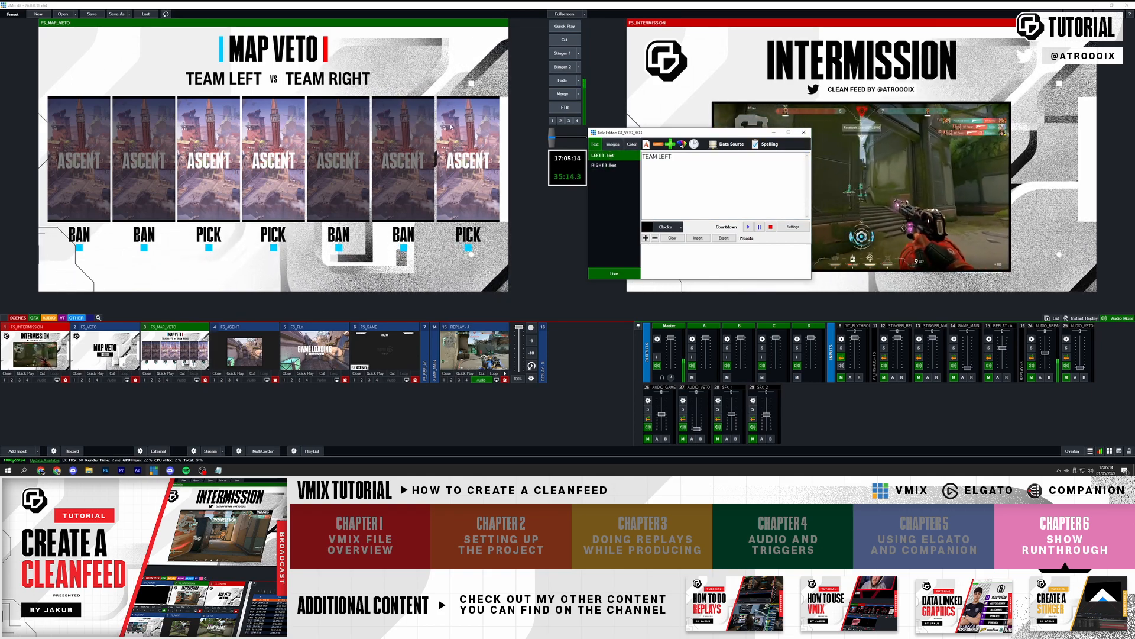
- Set the title's MAP 1 image to Fracture.png and its MAP 2 image to Ascent.png from the Map Images folder
{"action": "left_click", "coordinate": [612, 143]}
{"action": "scroll", "coordinate": [611, 155], "scroll_direction": "down", "scroll_amount": 1}
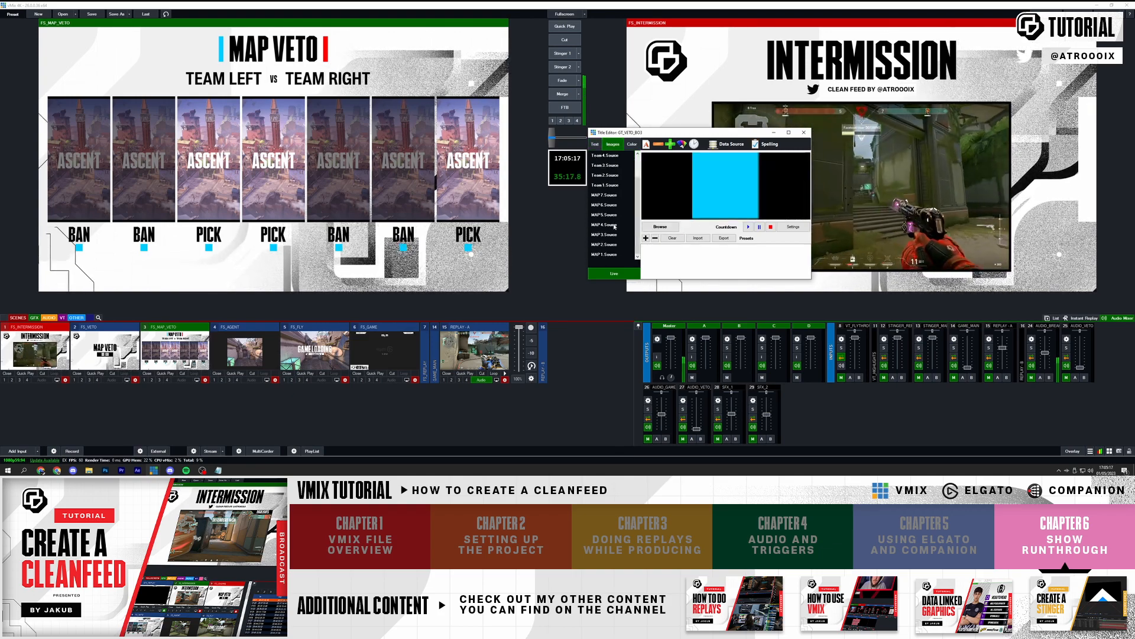
{"action": "left_click", "coordinate": [604, 255]}
{"action": "left_click", "coordinate": [660, 227]}
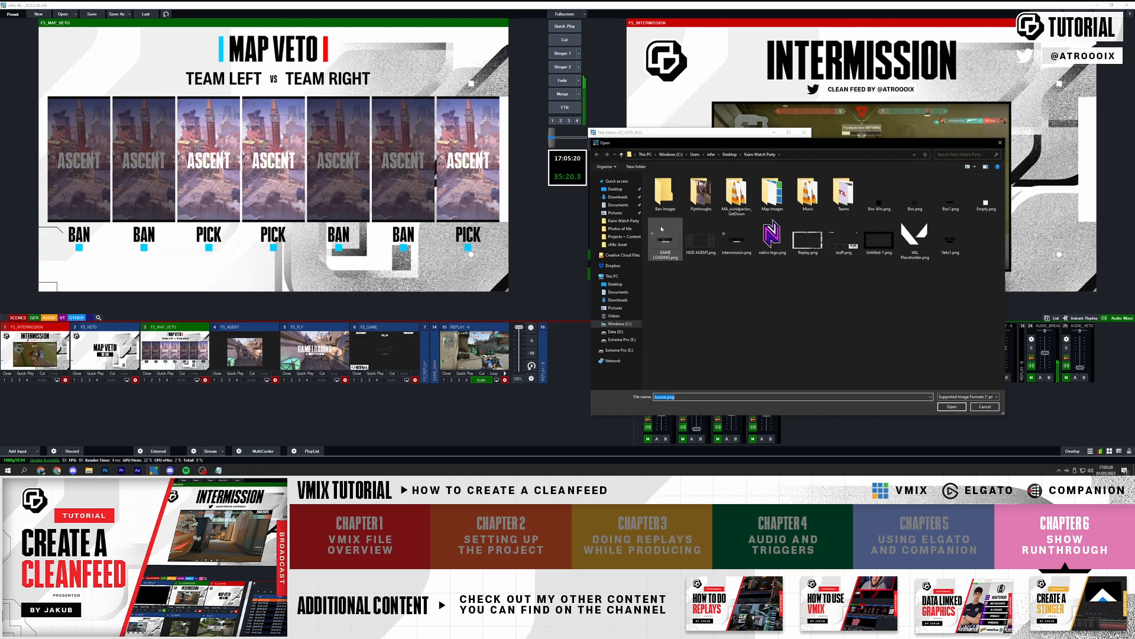
{"action": "double_click", "coordinate": [770, 194]}
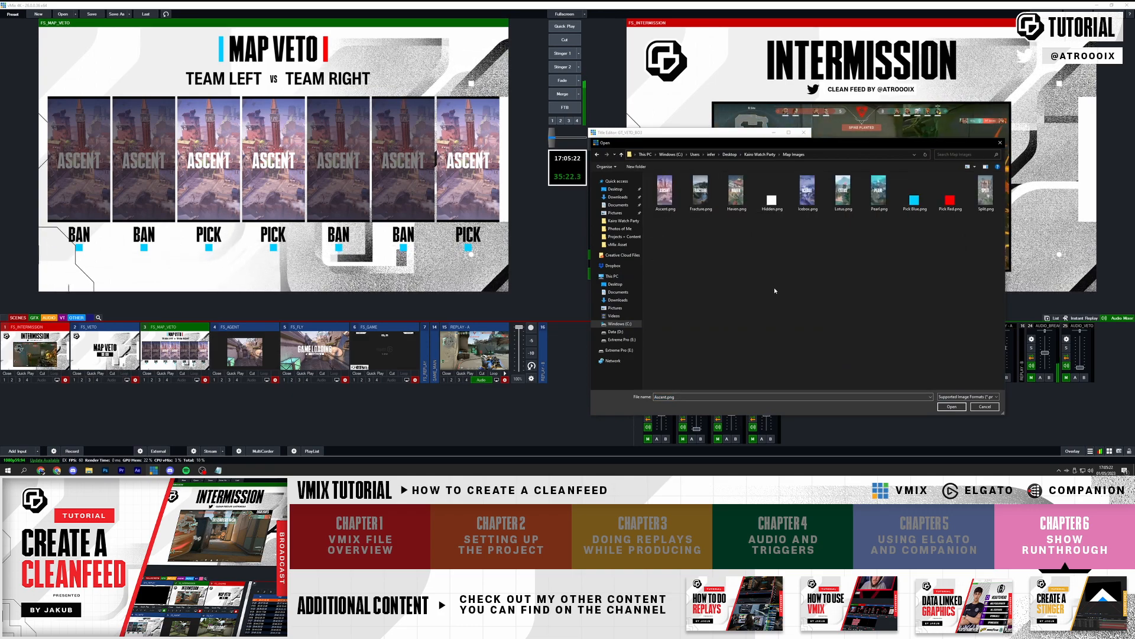
{"action": "double_click", "coordinate": [772, 195]}
{"action": "left_click", "coordinate": [660, 226]}
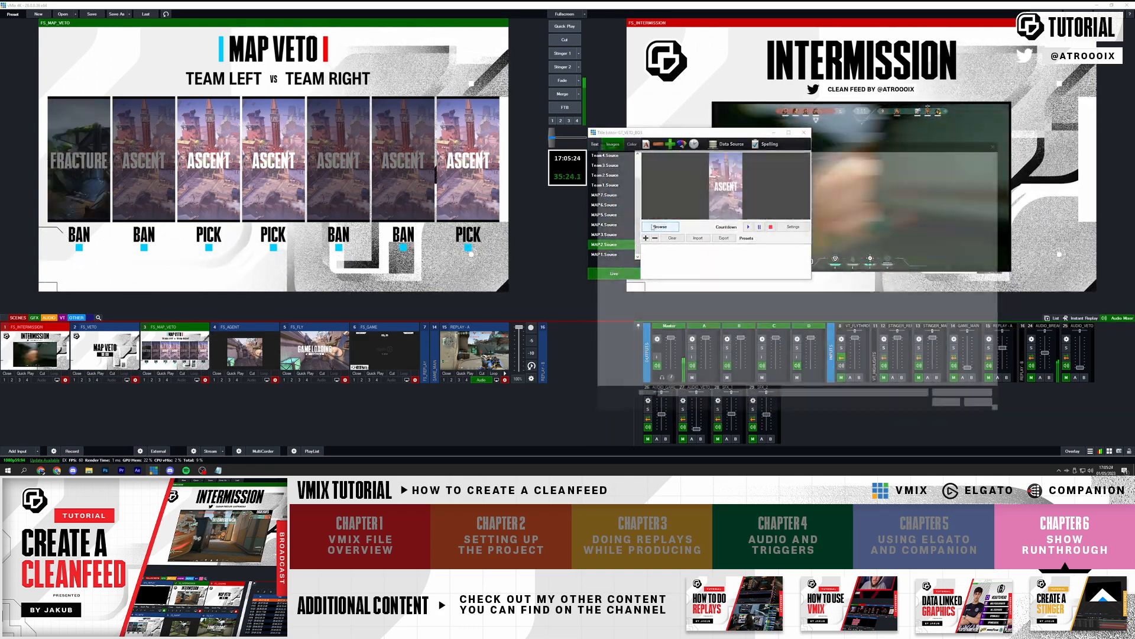
{"action": "double_click", "coordinate": [659, 202]}
- Set the MAP 3 image to Haven.png and the MAP 4 image to Icebox.png
{"action": "left_click", "coordinate": [605, 234]}
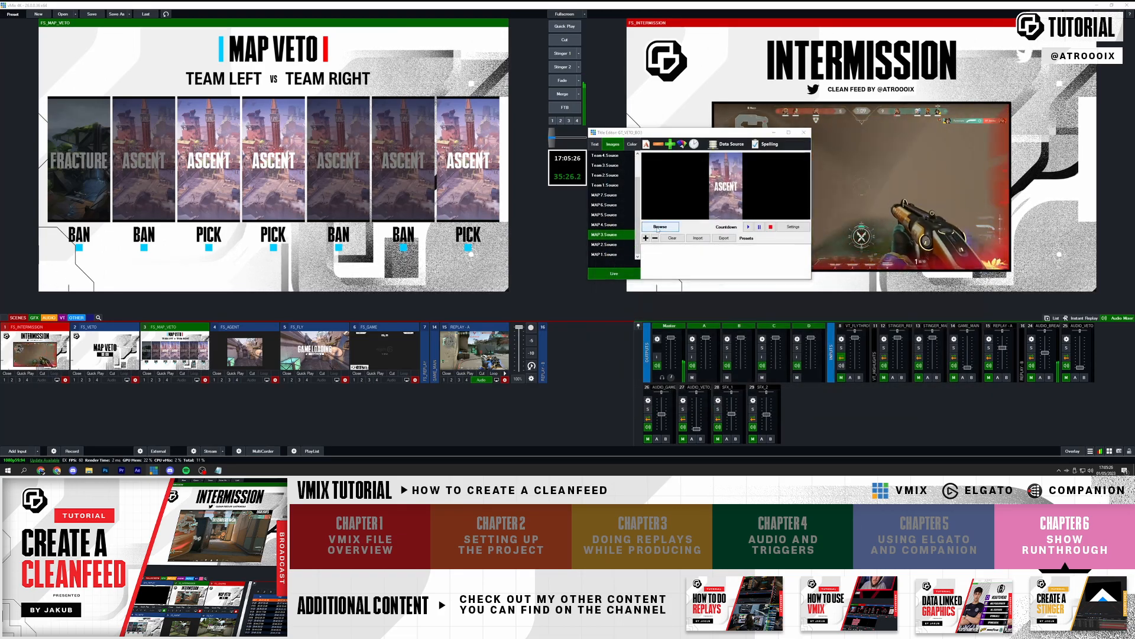
{"action": "left_click", "coordinate": [660, 227]}
{"action": "double_click", "coordinate": [736, 194]}
{"action": "left_click", "coordinate": [604, 225]}
{"action": "left_click", "coordinate": [660, 227]}
{"action": "double_click", "coordinate": [807, 196]}
- Set the MAP 5, MAP 6 and MAP 7 images to Lotus.png, Pearl.png and Split.png
{"action": "left_click", "coordinate": [605, 215]}
{"action": "left_click", "coordinate": [660, 227]}
{"action": "double_click", "coordinate": [844, 194]}
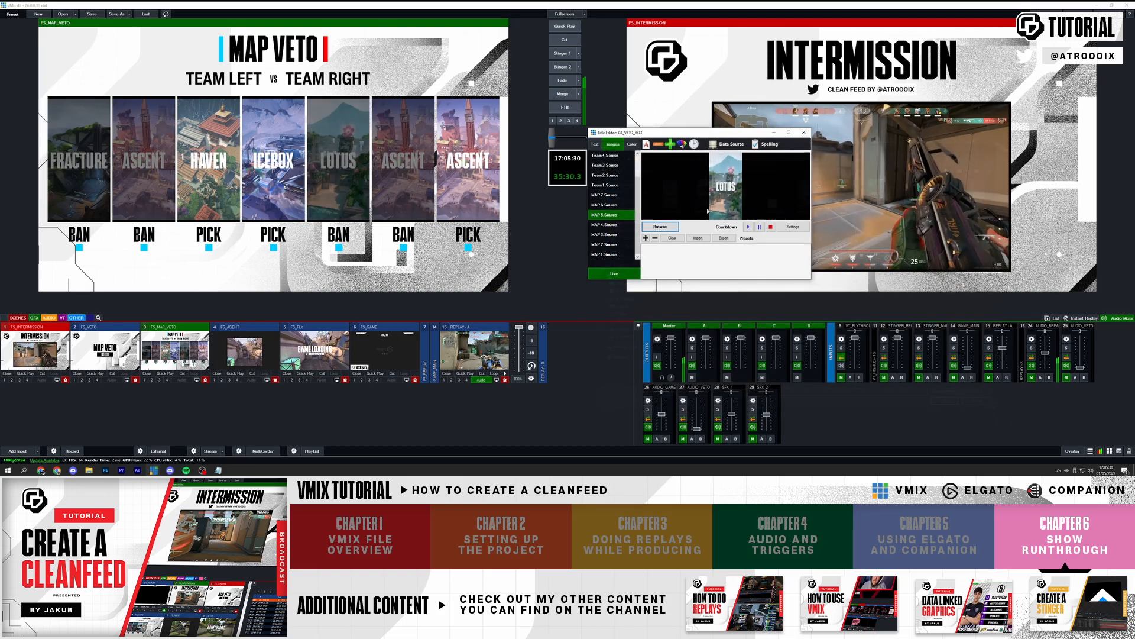
{"action": "left_click", "coordinate": [660, 226]}
{"action": "double_click", "coordinate": [879, 194]}
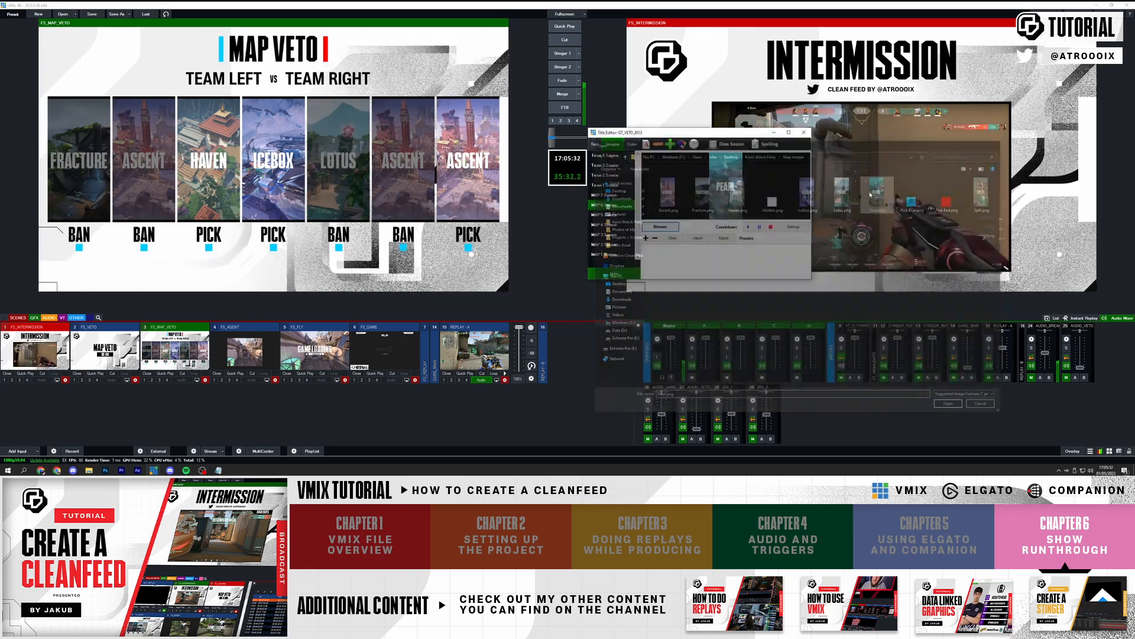
{"action": "left_click", "coordinate": [604, 194]}
{"action": "left_click", "coordinate": [664, 228]}
{"action": "double_click", "coordinate": [986, 195]}
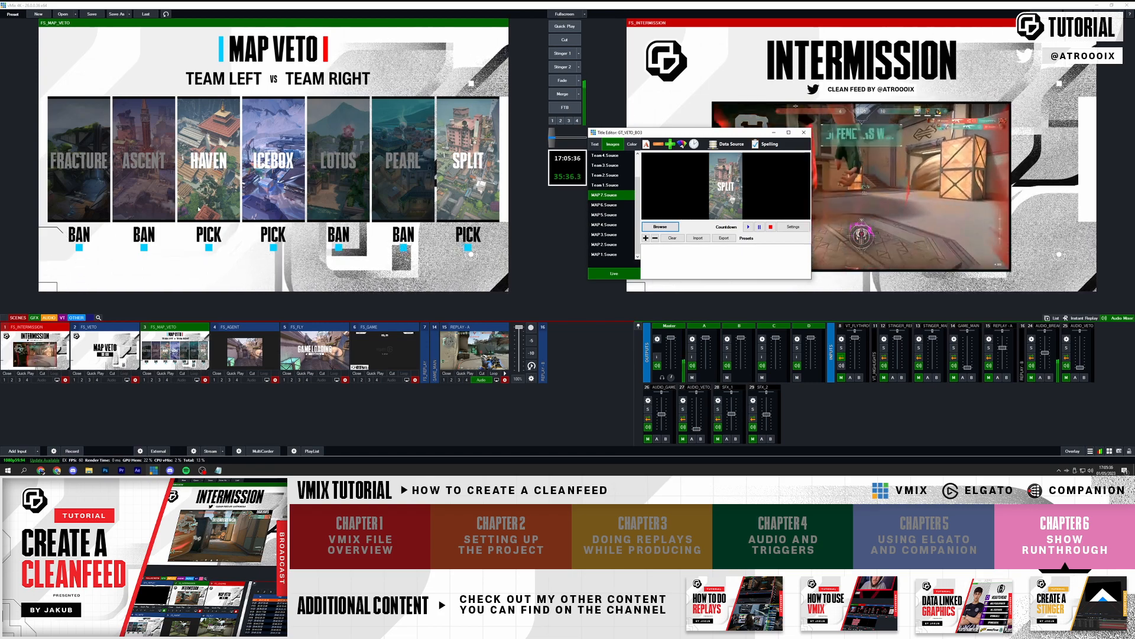
- Set the Team 2, Team 4 and Team 6 marker images to Pick Red.png
{"action": "scroll", "coordinate": [637, 205], "scroll_direction": "up", "scroll_amount": 3}
{"action": "left_click", "coordinate": [605, 215]}
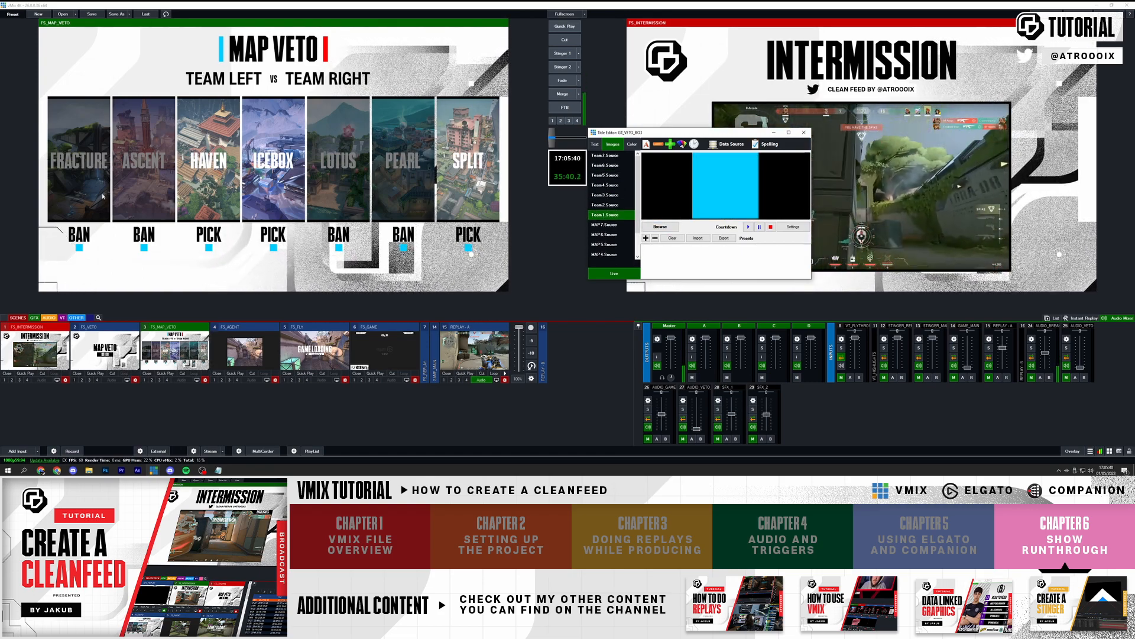
{"action": "left_click", "coordinate": [660, 226]}
{"action": "double_click", "coordinate": [946, 203]}
{"action": "left_click", "coordinate": [612, 184]}
{"action": "left_click", "coordinate": [660, 226]}
{"action": "double_click", "coordinate": [942, 206]}
{"action": "left_click", "coordinate": [605, 165]}
{"action": "left_click", "coordinate": [660, 226]}
{"action": "double_click", "coordinate": [946, 203]}
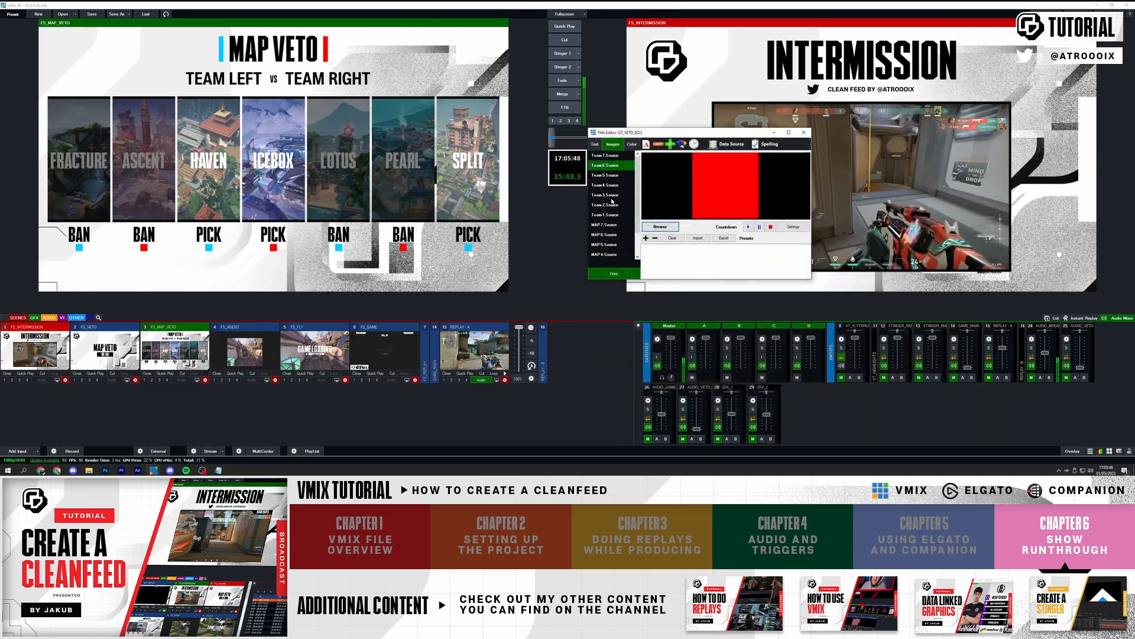
- Hide the Team 7 marker under the last map by setting its image to Hidden.png
{"action": "left_click", "coordinate": [609, 156]}
{"action": "left_click", "coordinate": [660, 227]}
{"action": "double_click", "coordinate": [772, 198]}
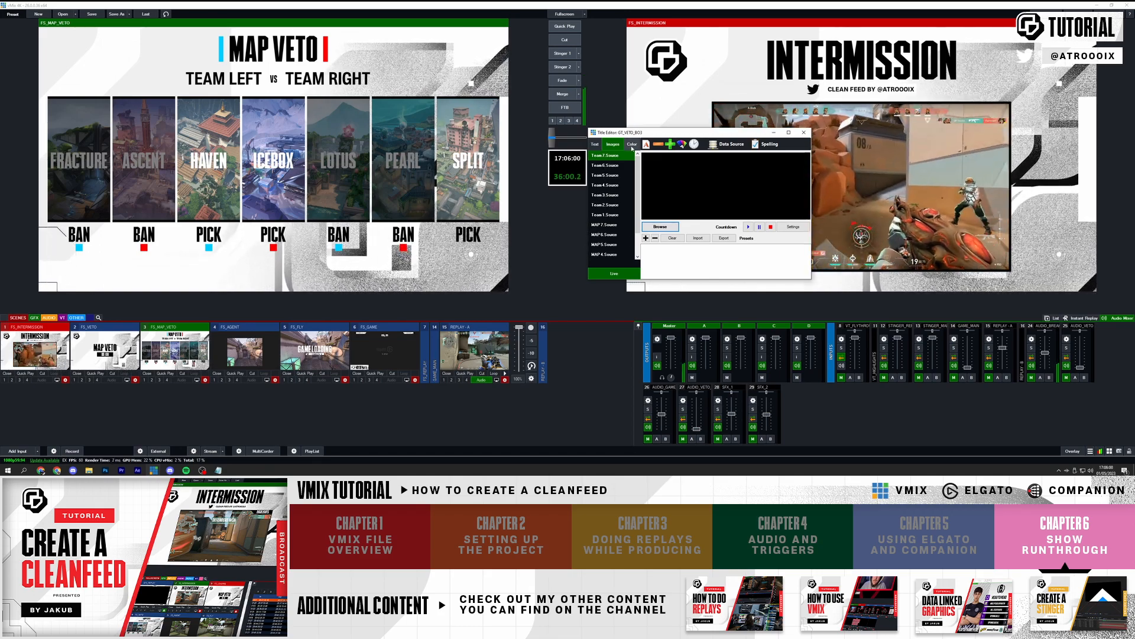
- Set the left team's name to POTATO and the right team's name to MASH, and close the title editor
{"action": "left_click", "coordinate": [595, 144]}
{"action": "left_click_drag", "start_coordinate": [677, 157], "coordinate": [586, 157]}
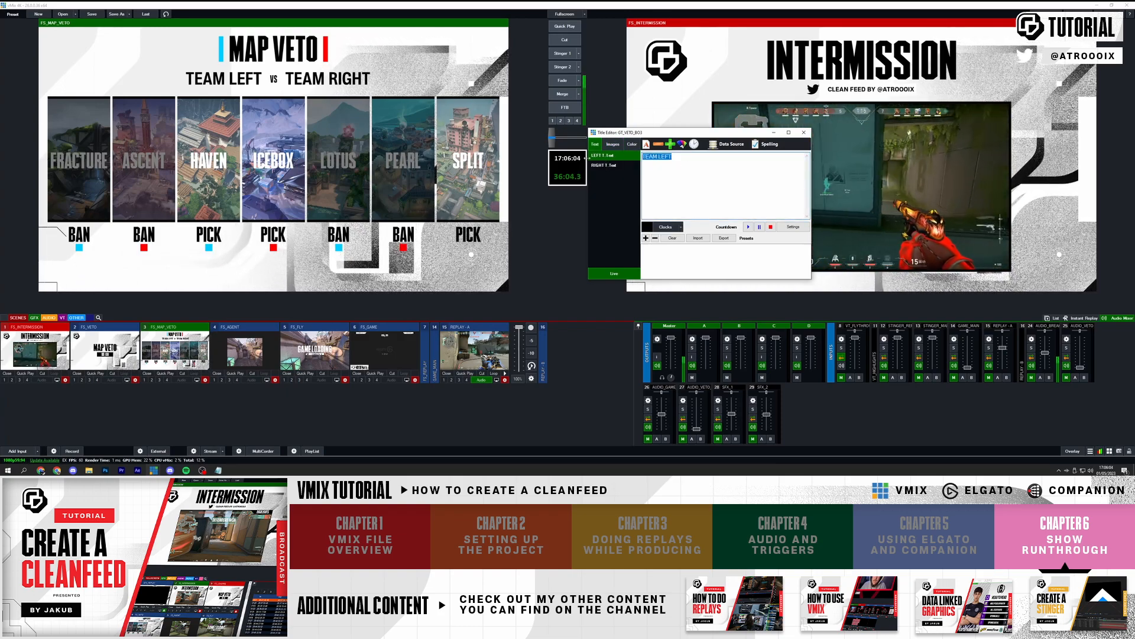
{"action": "type", "text": "POTATO"}
{"action": "left_click", "coordinate": [604, 166]}
{"action": "left_click_drag", "start_coordinate": [678, 157], "coordinate": [591, 158]}
{"action": "type", "text": "MASH"}
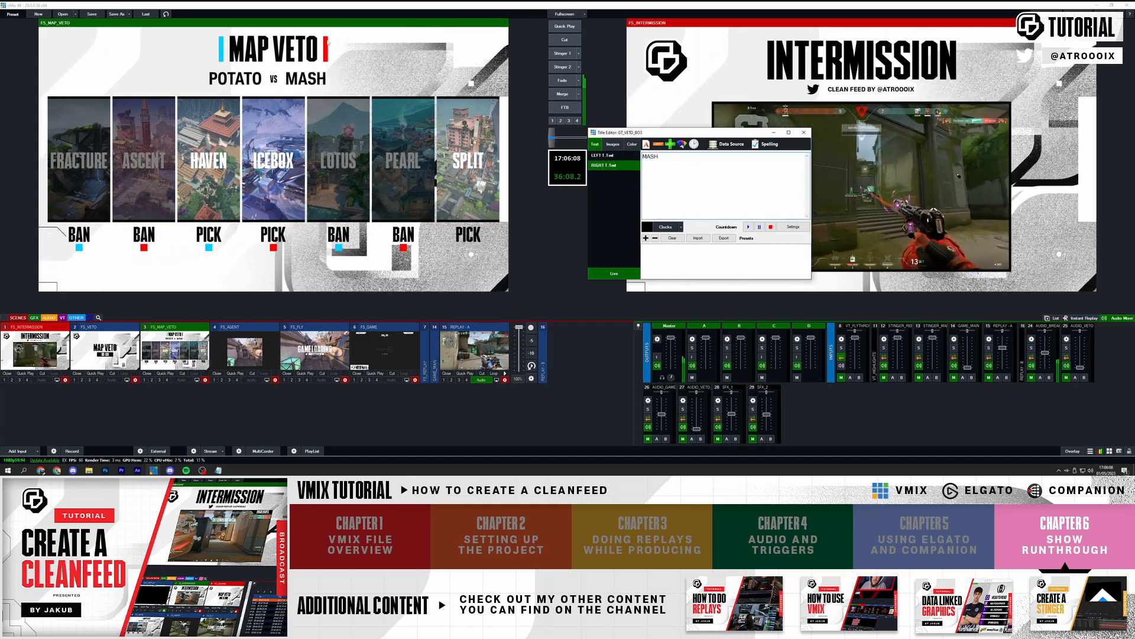
{"action": "left_click", "coordinate": [804, 132]}
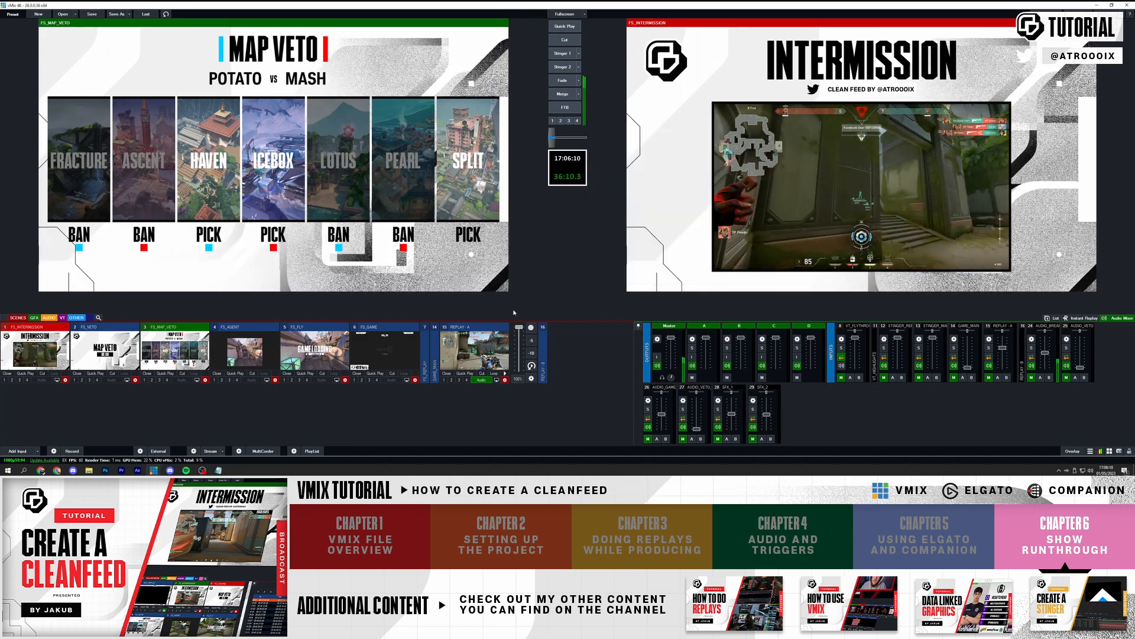
- Take the FS_VETO countdown scene to program with Stinger 1 and send FS_MAP_VETO to preview
{"action": "key", "text": "2"}
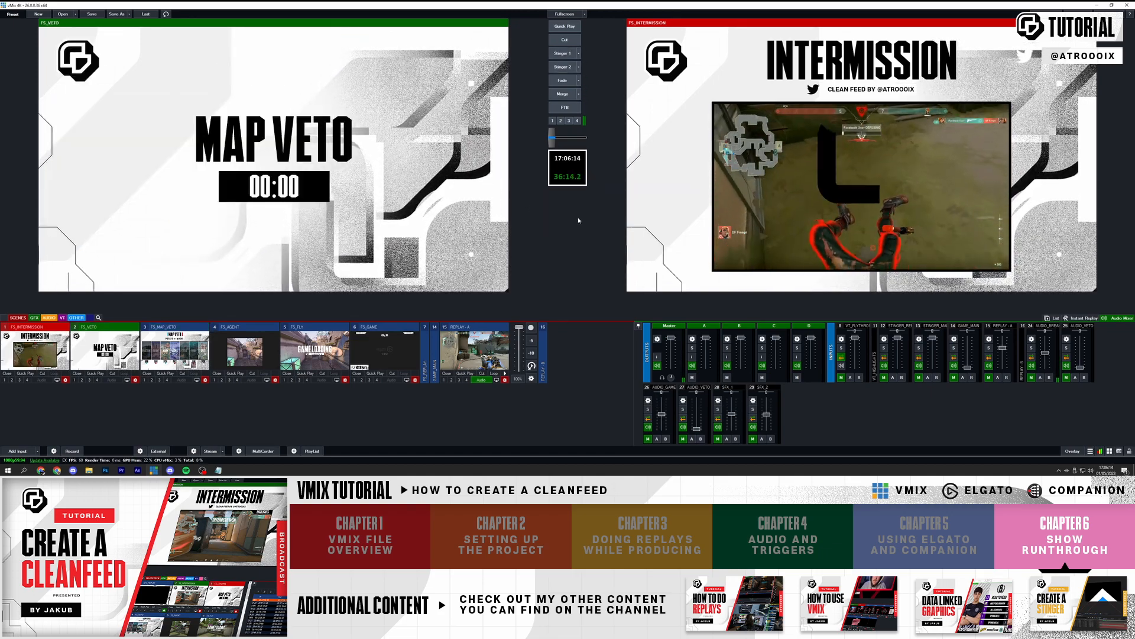
{"action": "left_click", "coordinate": [560, 54]}
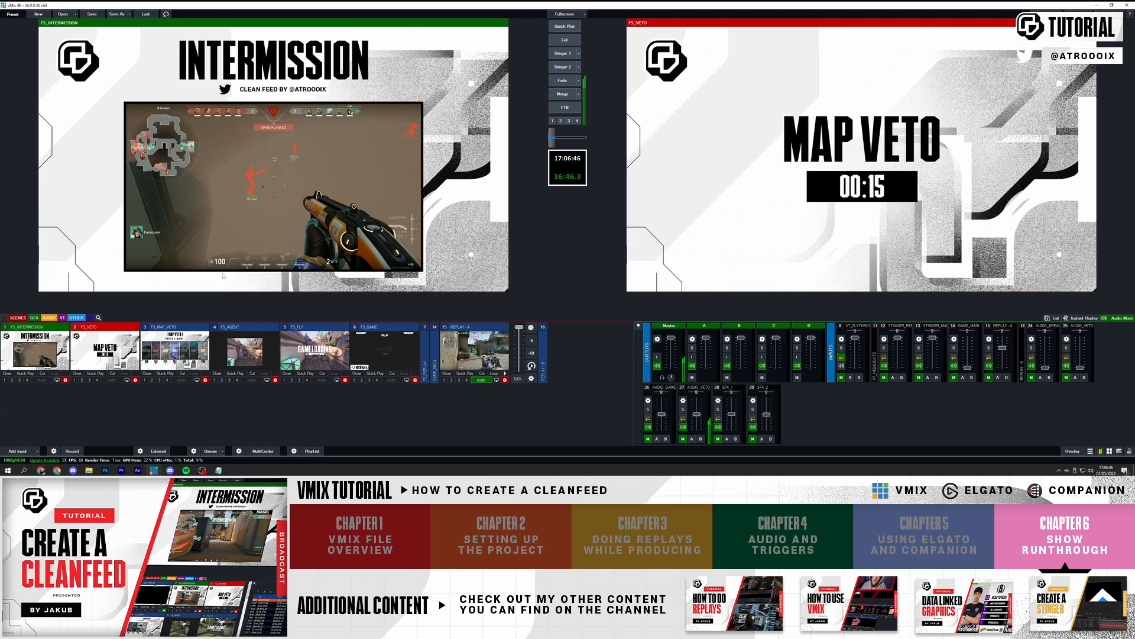
{"action": "left_click", "coordinate": [159, 343]}
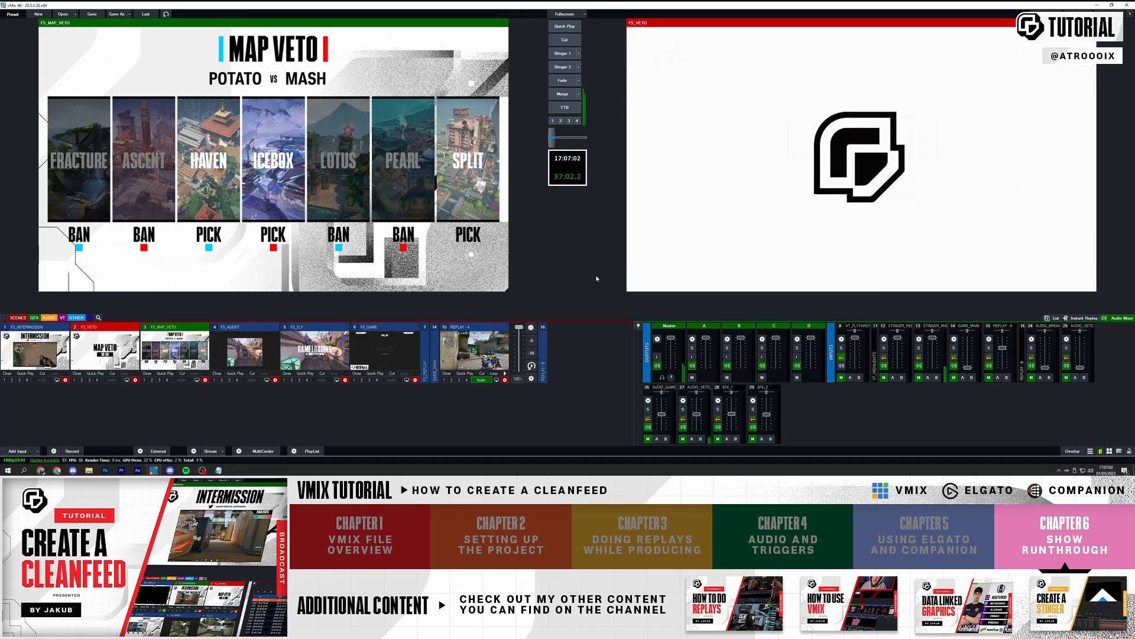
- Switch to Companion's web buttons in the browser and run the map veto animations through 5+6+7
{"action": "left_click", "coordinate": [41, 470]}
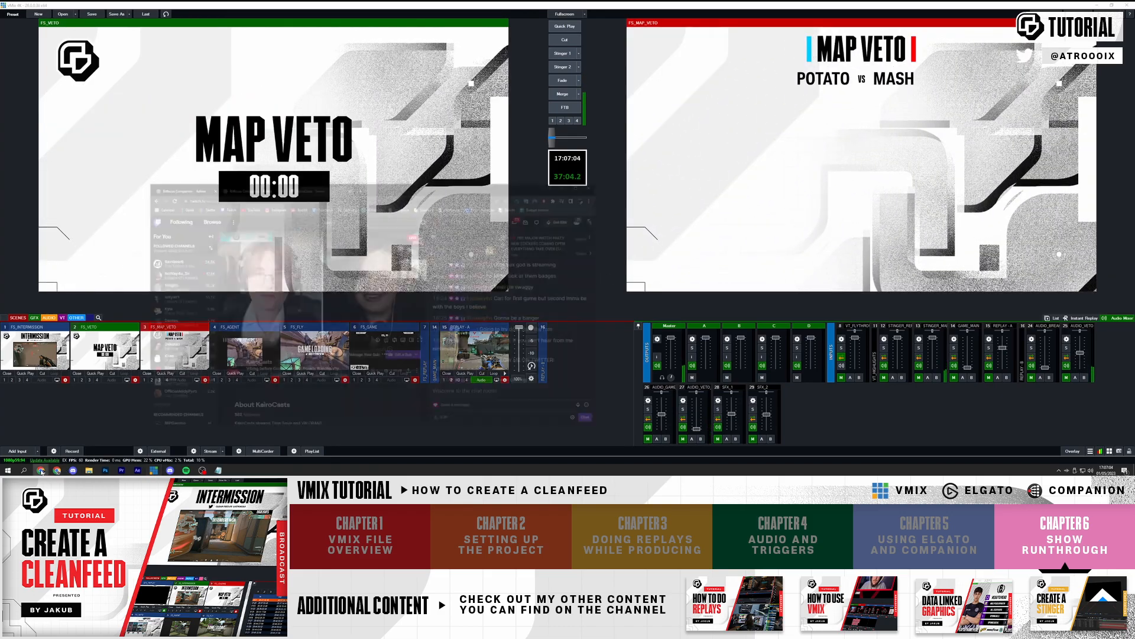
{"action": "left_click", "coordinate": [288, 130]}
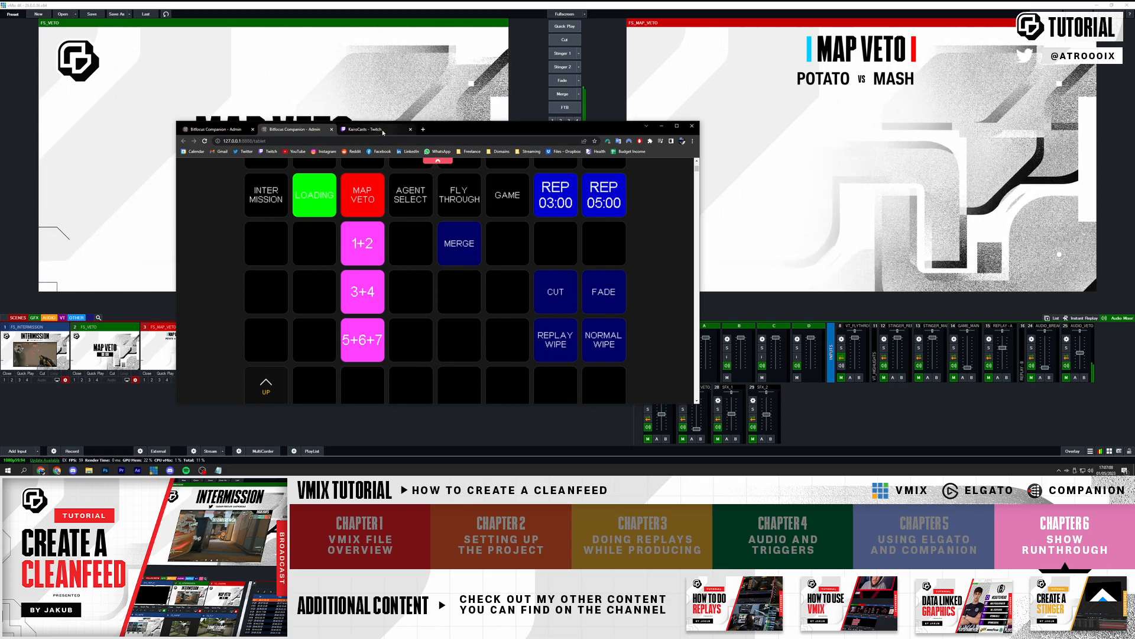
{"action": "left_click", "coordinate": [382, 130]}
{"action": "left_click", "coordinate": [307, 130]}
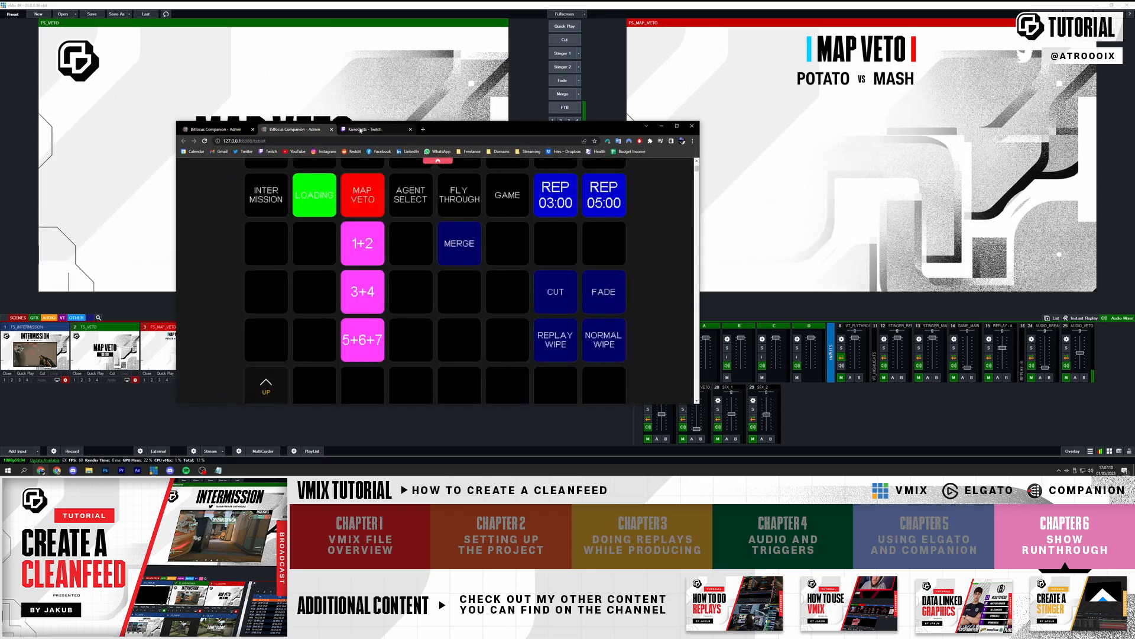
{"action": "left_click_drag", "start_coordinate": [461, 130], "coordinate": [340, 123]}
{"action": "left_click", "coordinate": [365, 316]}
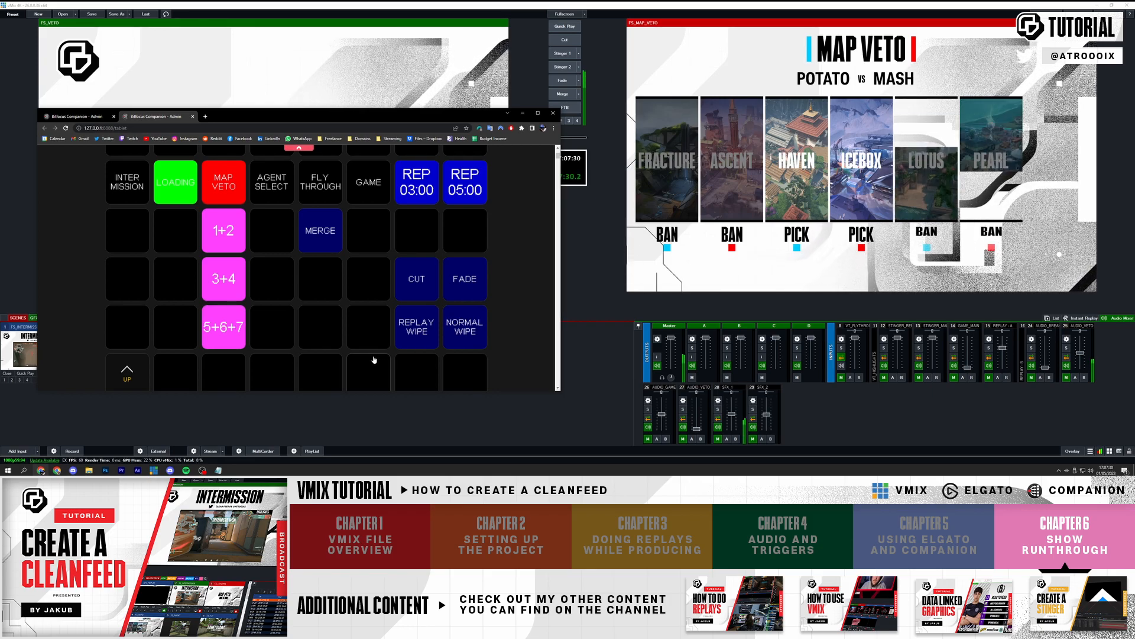
- Send the agent select scene to preview from Companion's web buttons and take it to program
{"action": "left_click", "coordinate": [261, 189]}
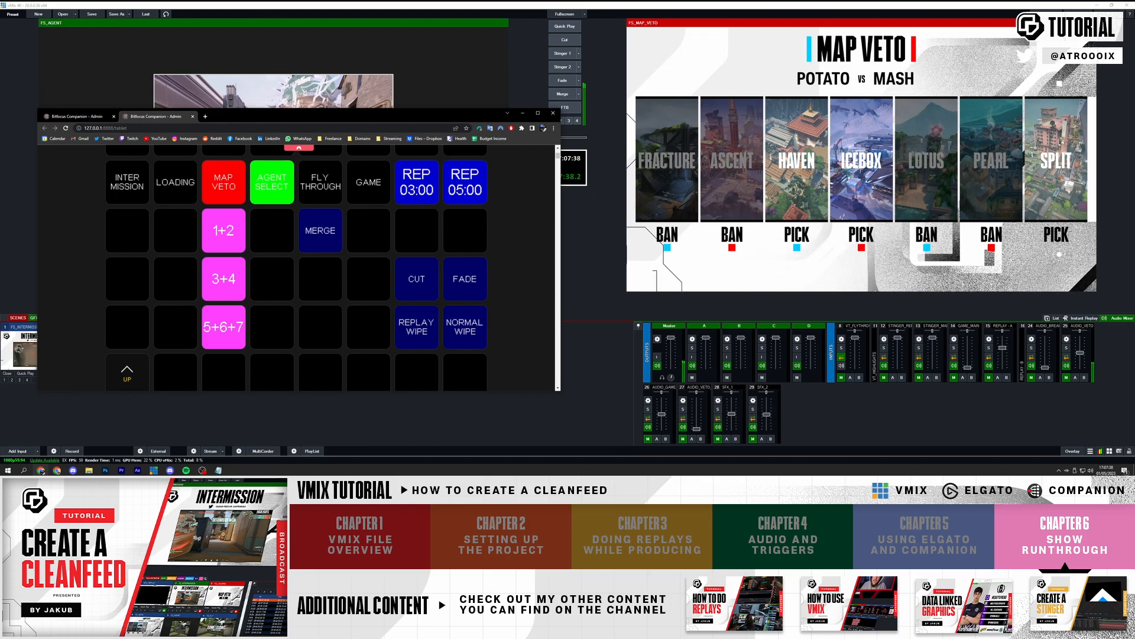
{"action": "left_click_drag", "start_coordinate": [258, 115], "coordinate": [371, 145]}
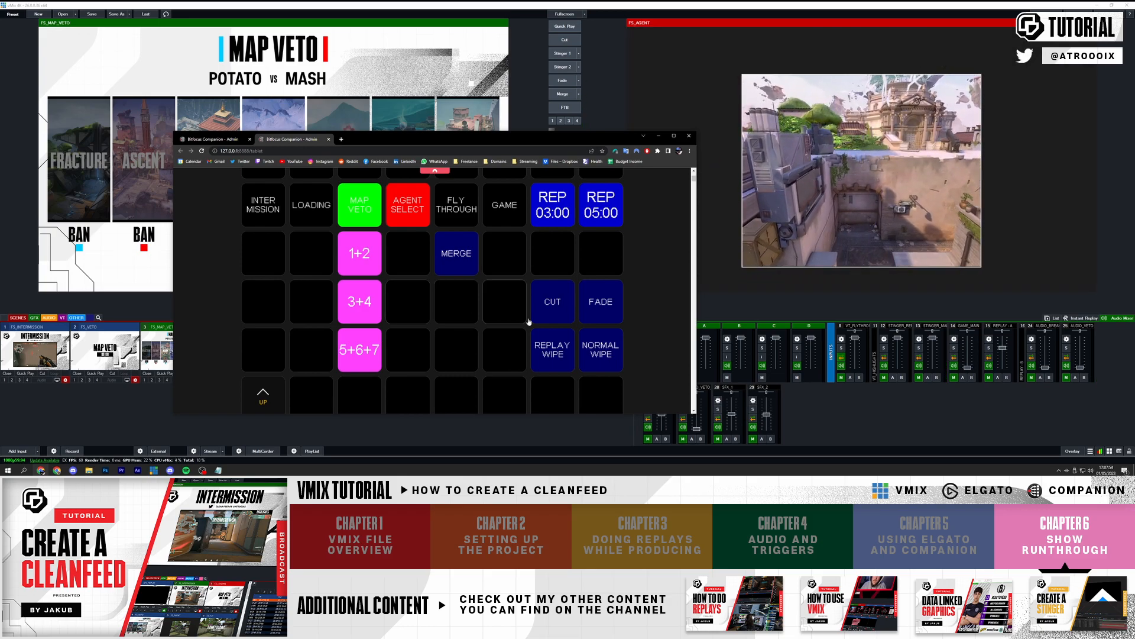
- Send the fly-through scene to preview and take it to program with Merge, keeping both vMix outputs in view
{"action": "left_click", "coordinate": [456, 204]}
{"action": "left_click_drag", "start_coordinate": [525, 141], "coordinate": [593, 201]}
{"action": "left_click_drag", "start_coordinate": [236, 198], "coordinate": [368, 269]}
{"action": "left_click_drag", "start_coordinate": [571, 275], "coordinate": [564, 199]}
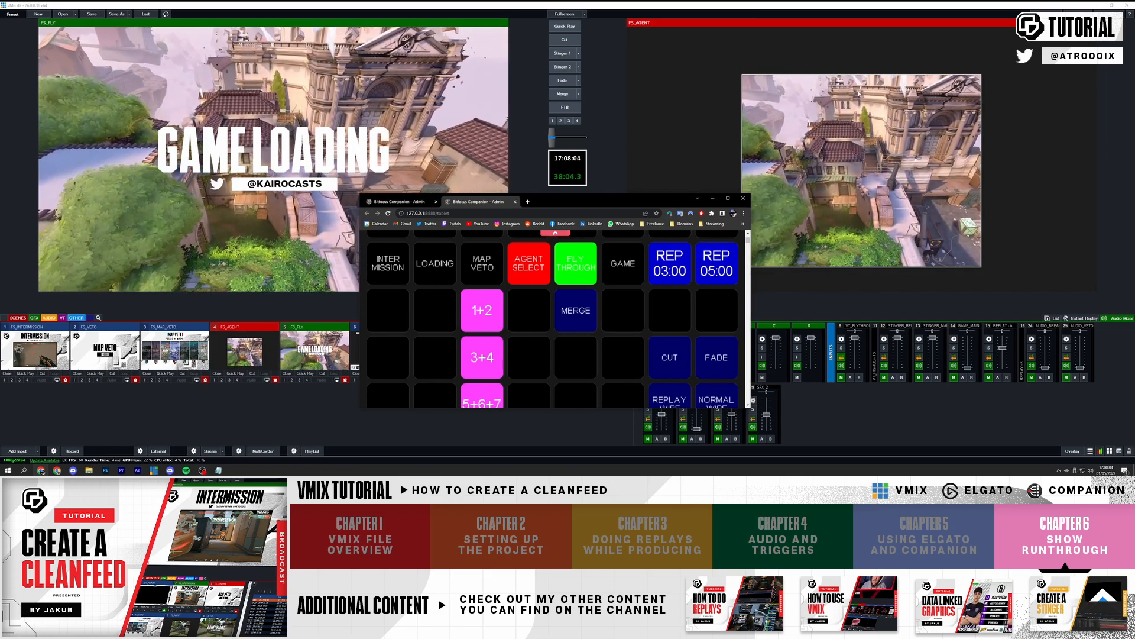
{"action": "scroll", "coordinate": [650, 294], "scroll_direction": "down", "scroll_amount": 1}
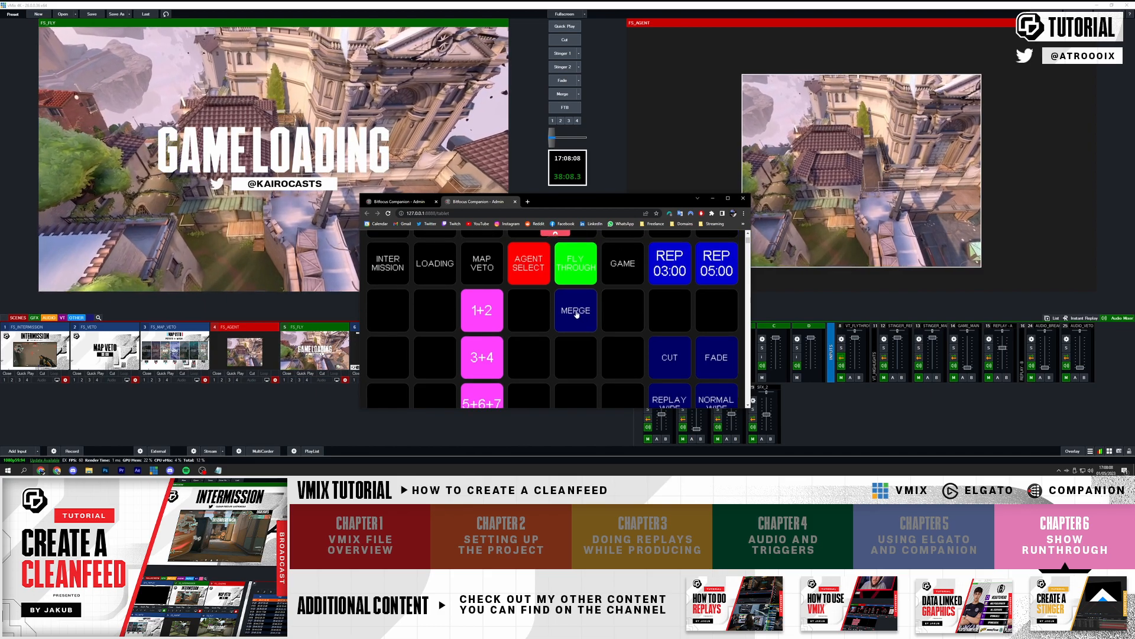
{"action": "left_click", "coordinate": [578, 314]}
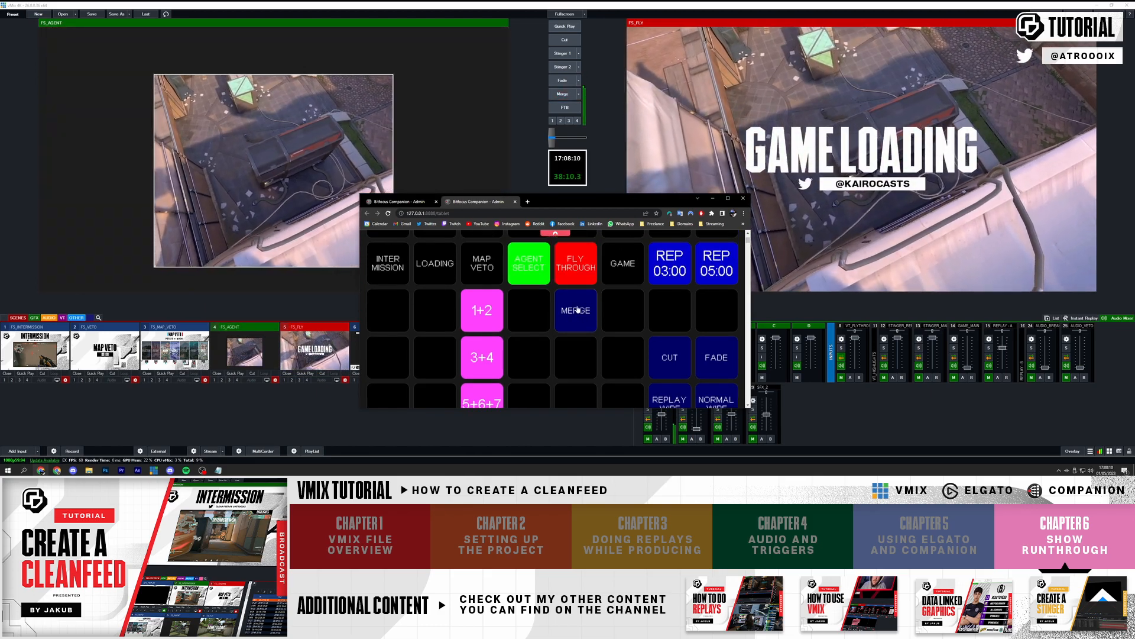
- Send the game scene to preview from Companion's web buttons and take it to program with the normal wipe, keeping the program output uncovered
{"action": "left_click", "coordinate": [618, 267]}
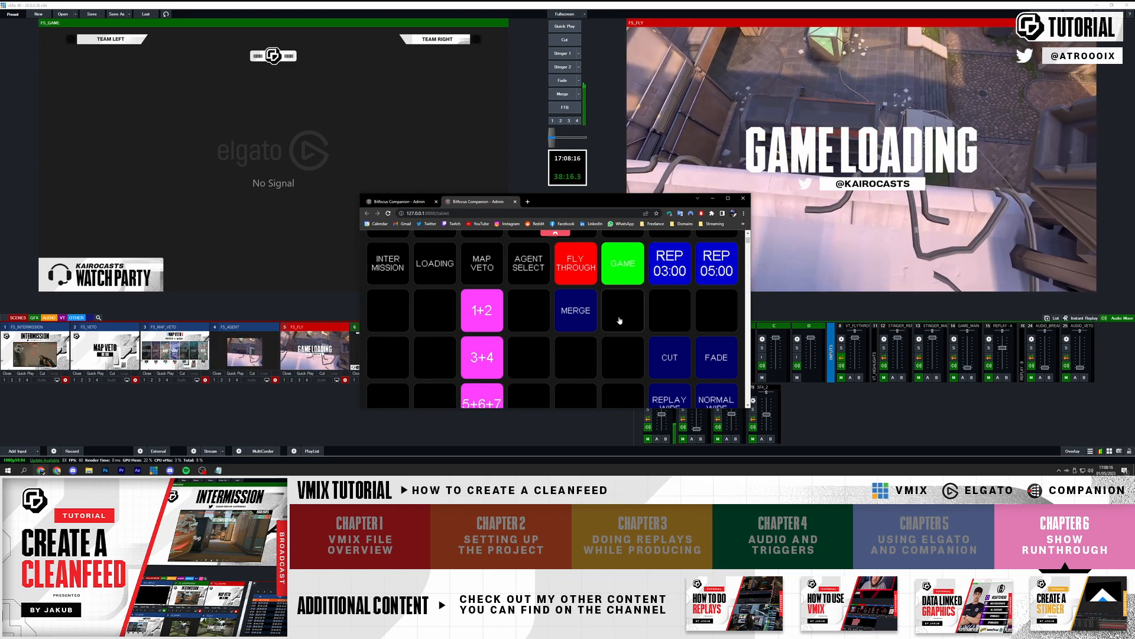
{"action": "scroll", "coordinate": [613, 330], "scroll_direction": "down", "scroll_amount": 2}
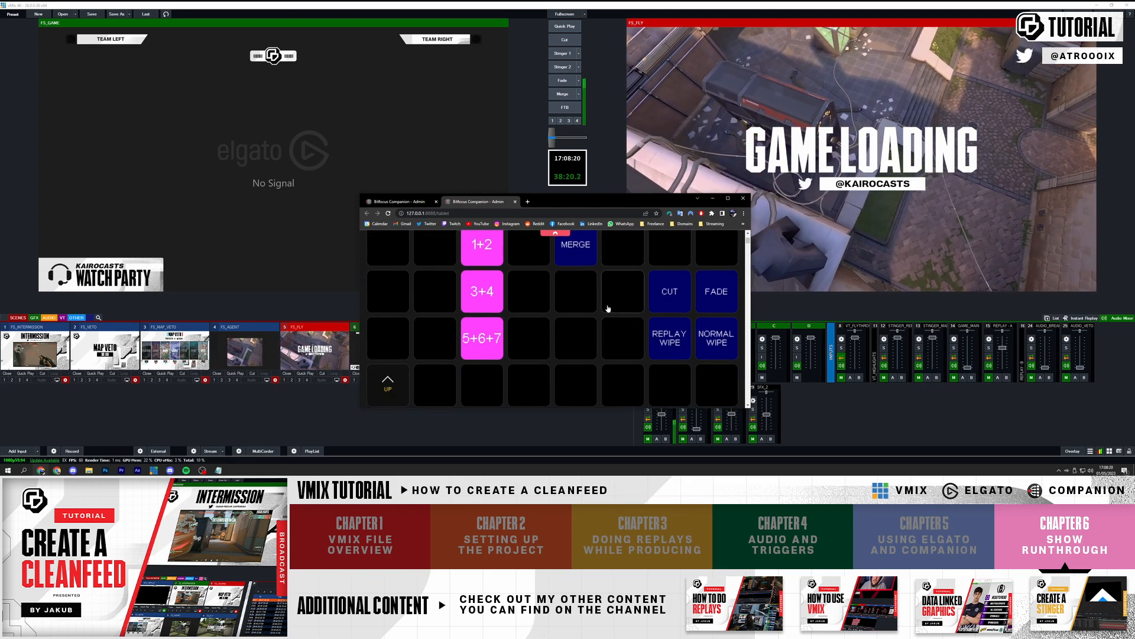
{"action": "scroll", "coordinate": [612, 311], "scroll_direction": "up", "scroll_amount": 1}
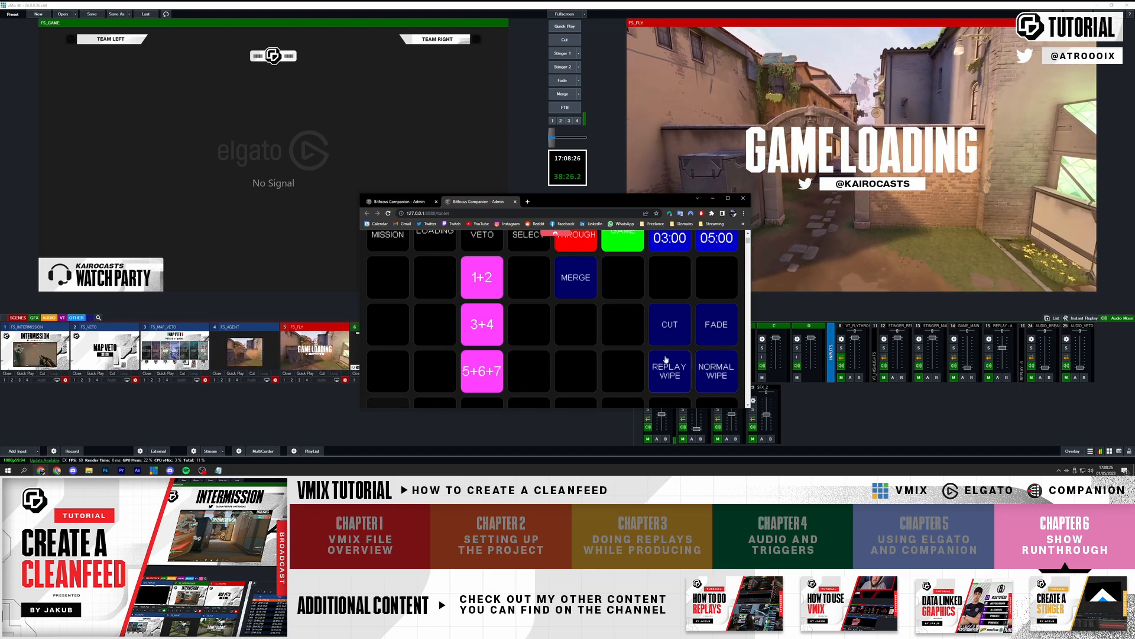
{"action": "left_click_drag", "start_coordinate": [626, 201], "coordinate": [611, 198]}
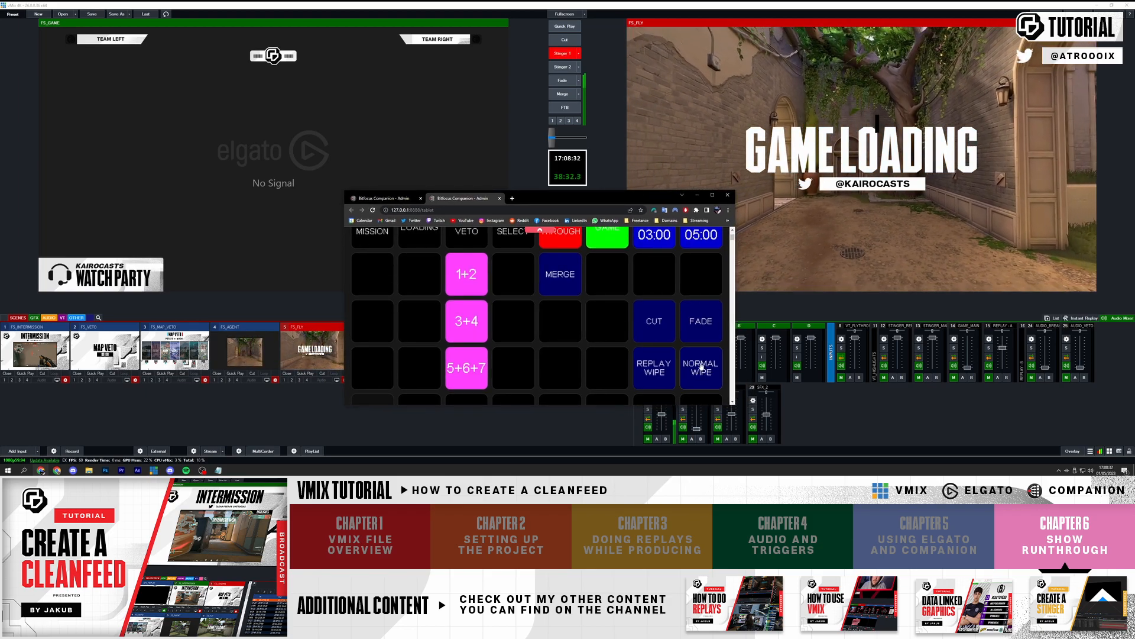
{"action": "left_click", "coordinate": [701, 366]}
{"action": "left_click_drag", "start_coordinate": [651, 196], "coordinate": [491, 203]}
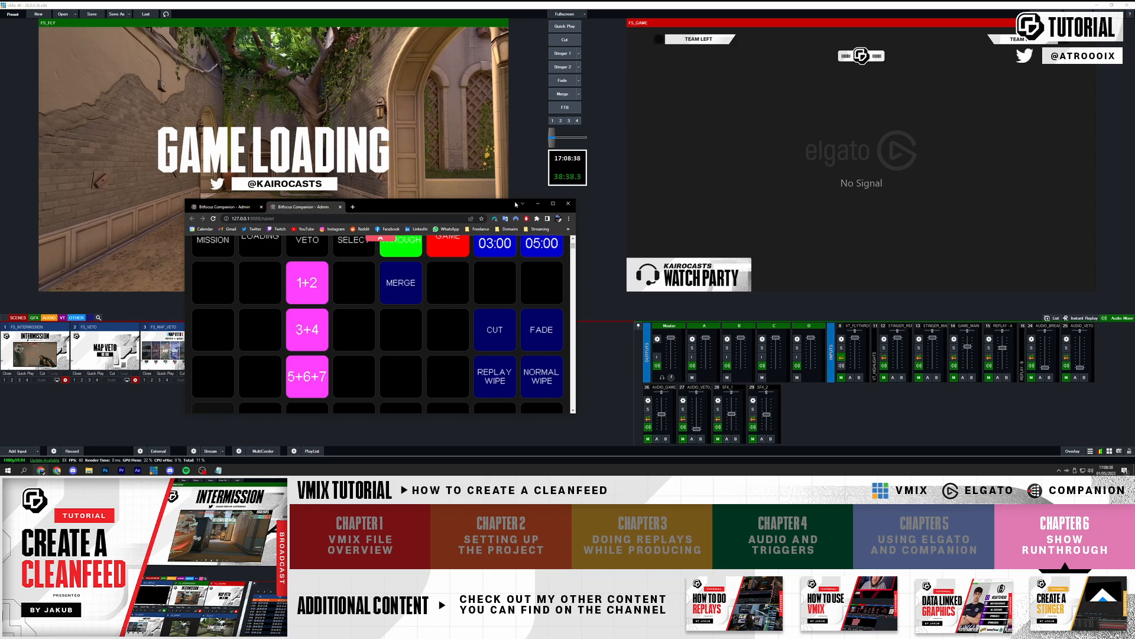
- Return to vMix and show event list 13 in the instant replay controls
{"action": "left_click", "coordinate": [588, 223]}
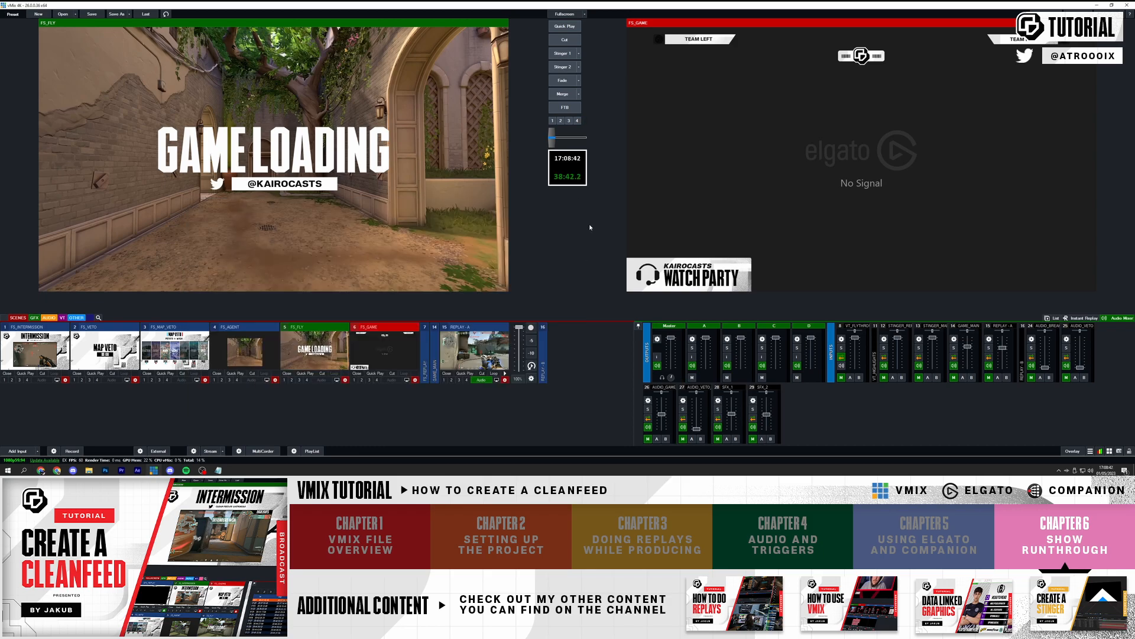
{"action": "left_click", "coordinate": [1085, 319]}
{"action": "left_click", "coordinate": [797, 341]}
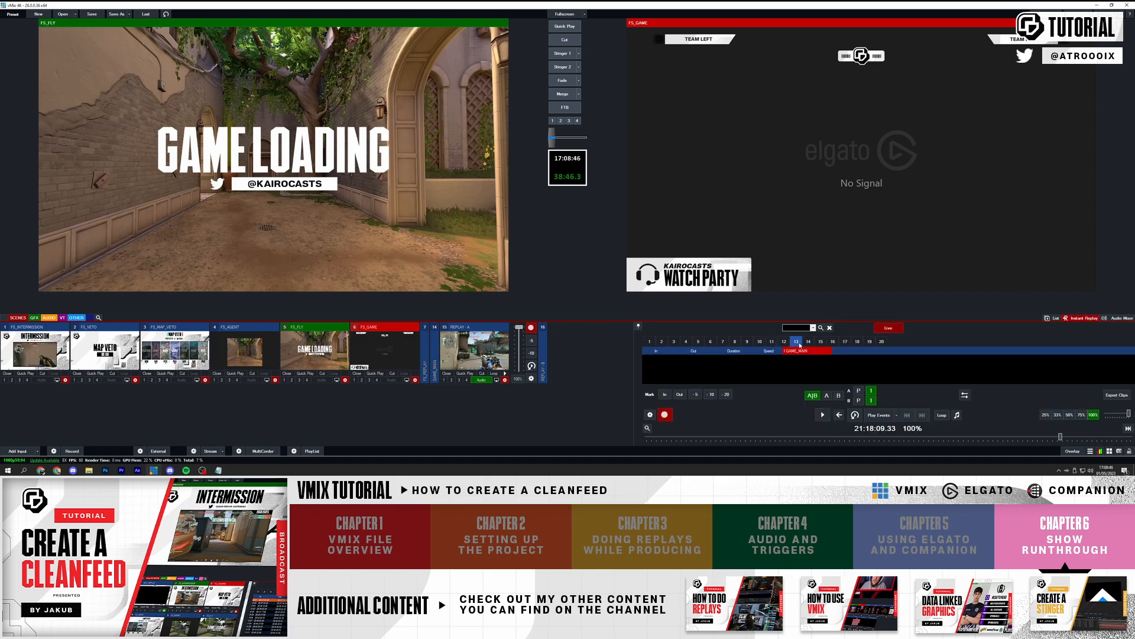
- Switch to Companion's web buttons in the browser and mark three replay events with REP 03:00, REP 05:00 and REP 03:00
{"action": "left_click", "coordinate": [42, 471]}
{"action": "scroll", "coordinate": [489, 277], "scroll_direction": "up", "scroll_amount": 1}
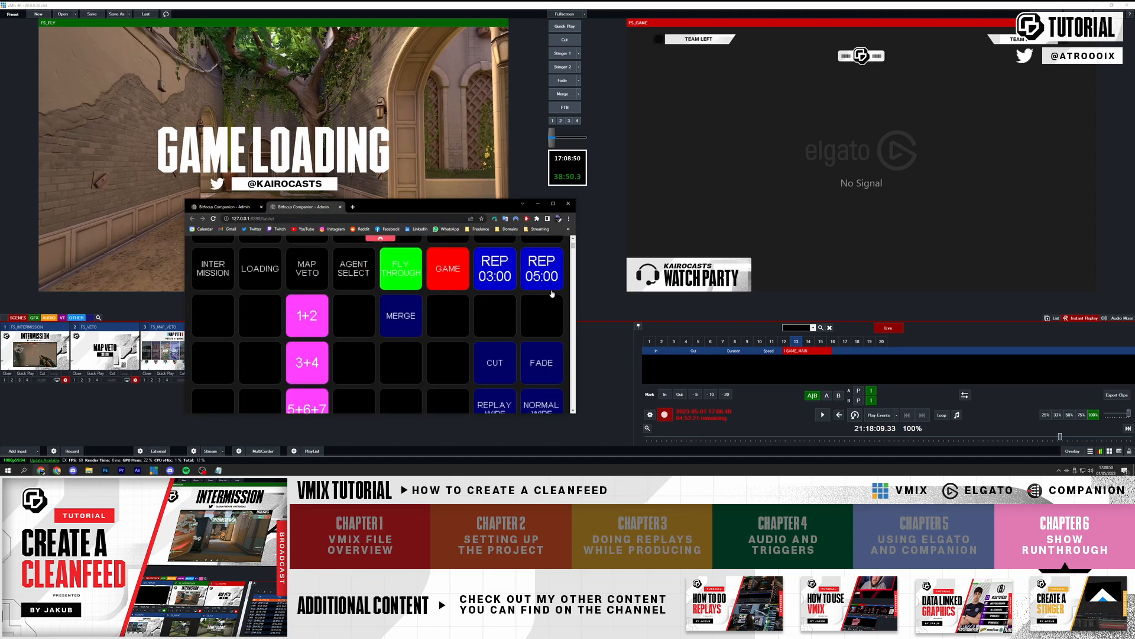
{"action": "left_click", "coordinate": [503, 283]}
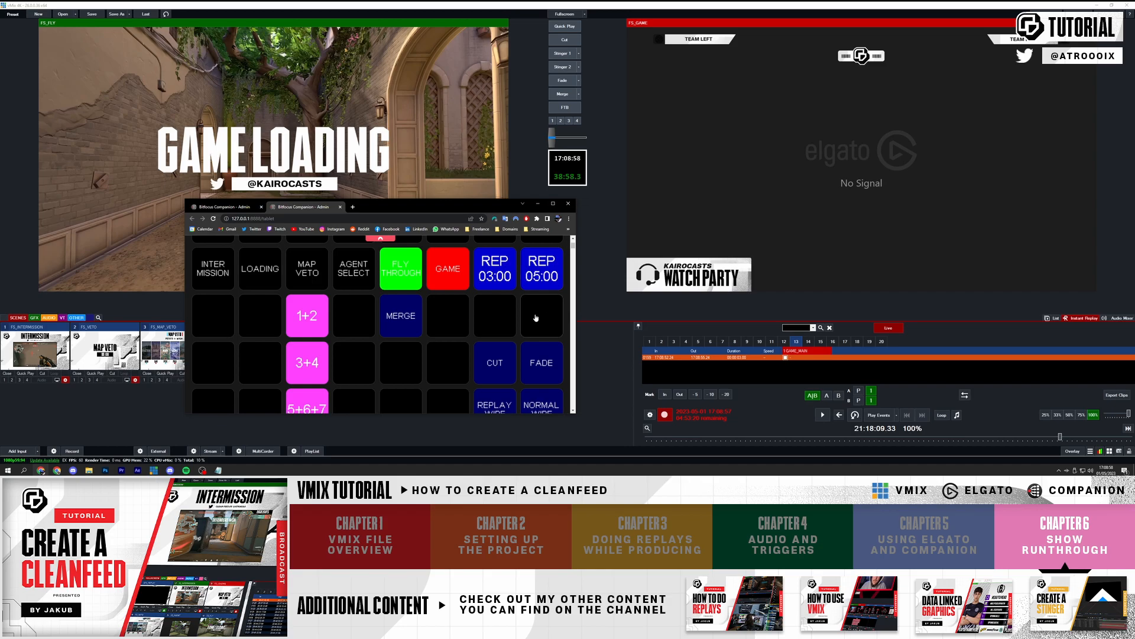
{"action": "left_click", "coordinate": [544, 284]}
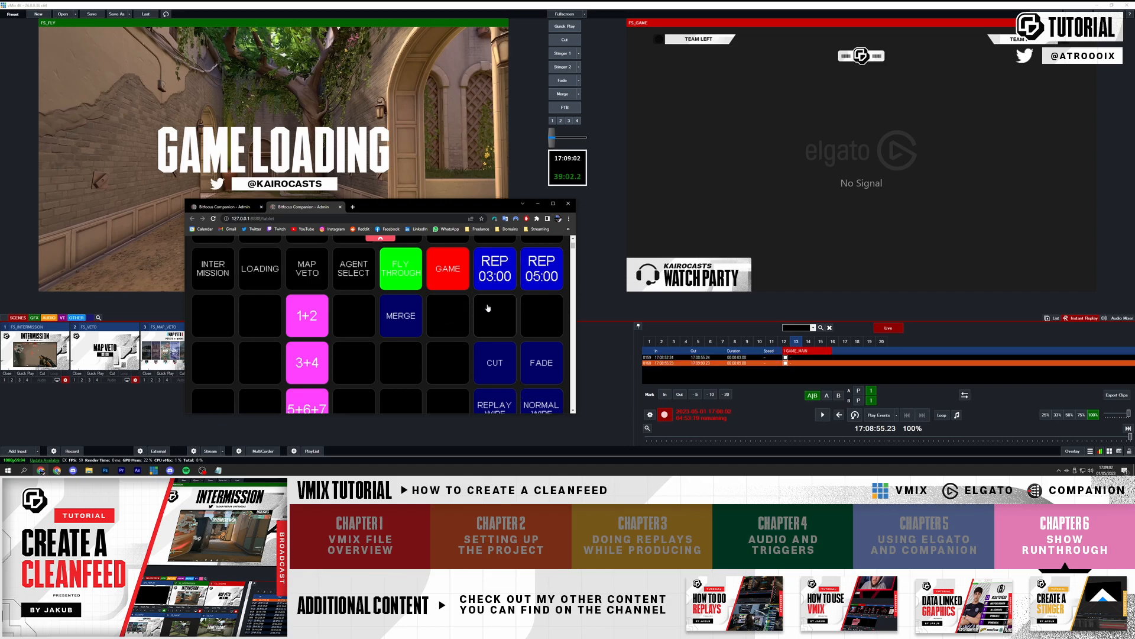
{"action": "left_click", "coordinate": [494, 285]}
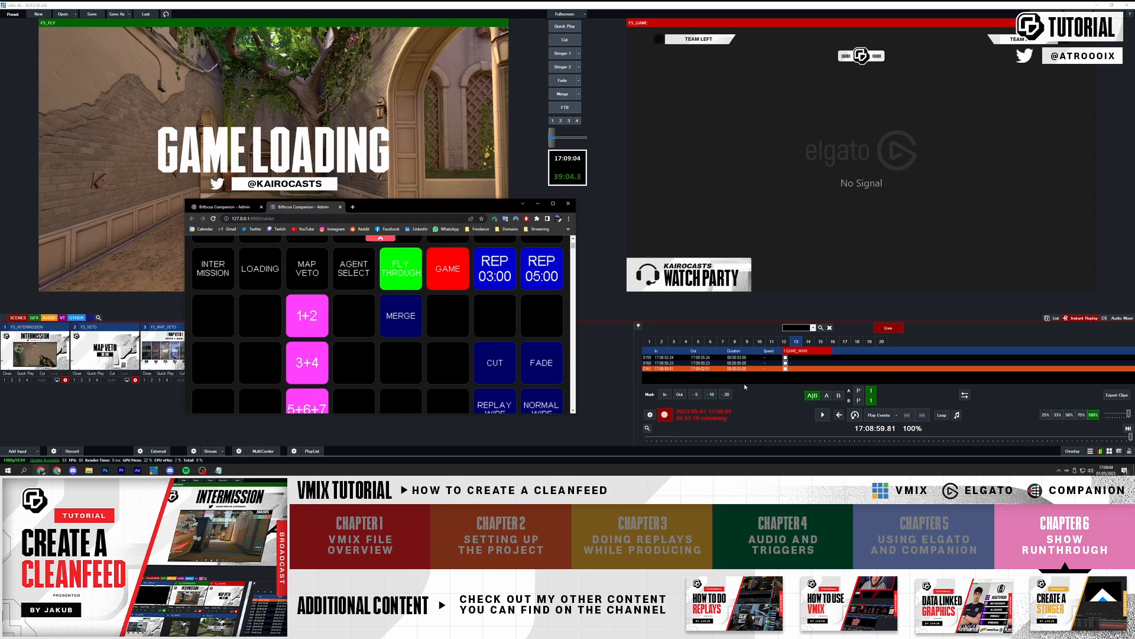
- Select all three marked replay events in vMix and play them out with Play Events
{"action": "left_click", "coordinate": [743, 357]}
{"action": "left_click", "coordinate": [732, 369], "text": "shift"}
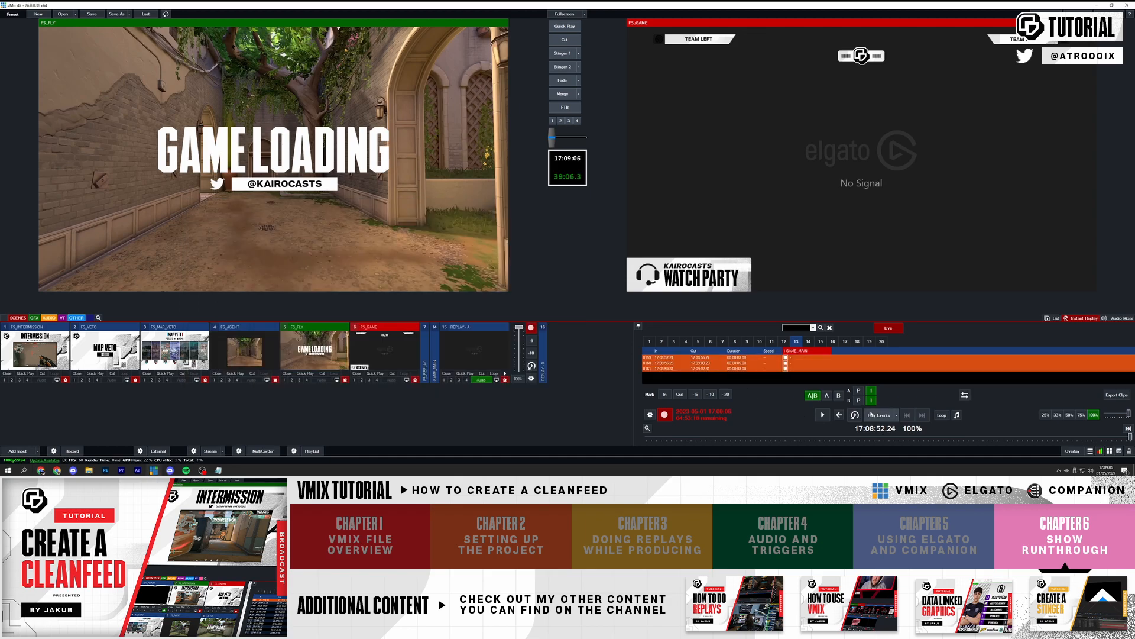
{"action": "left_click", "coordinate": [879, 415]}
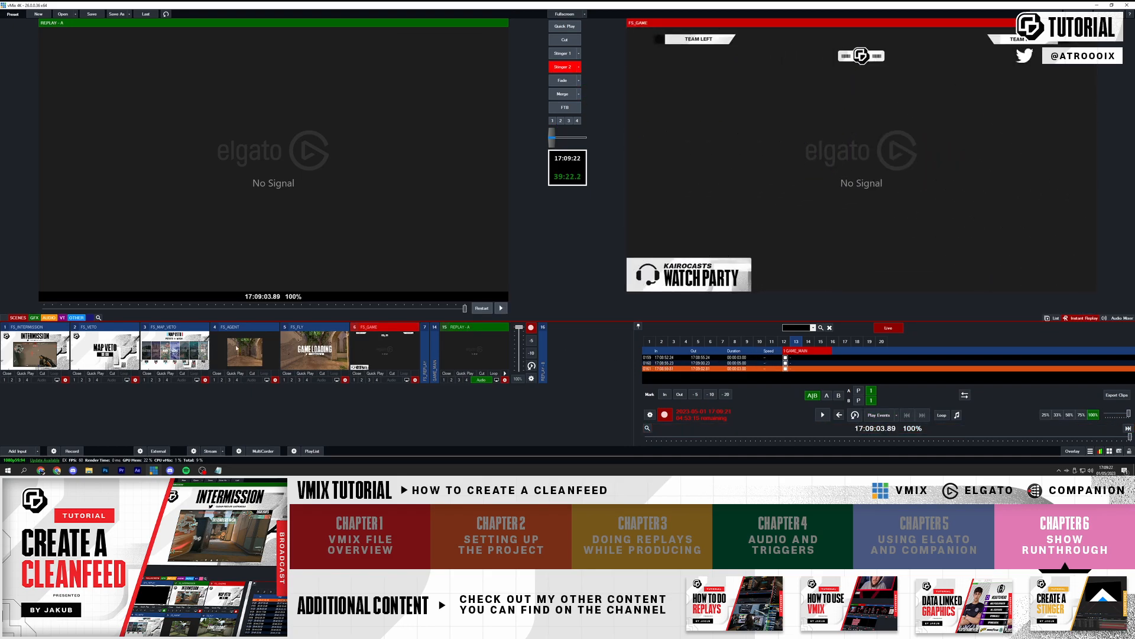
- Send FS_INTERMISSION to preview and take it to program with Stinger 1
{"action": "left_click", "coordinate": [40, 357]}
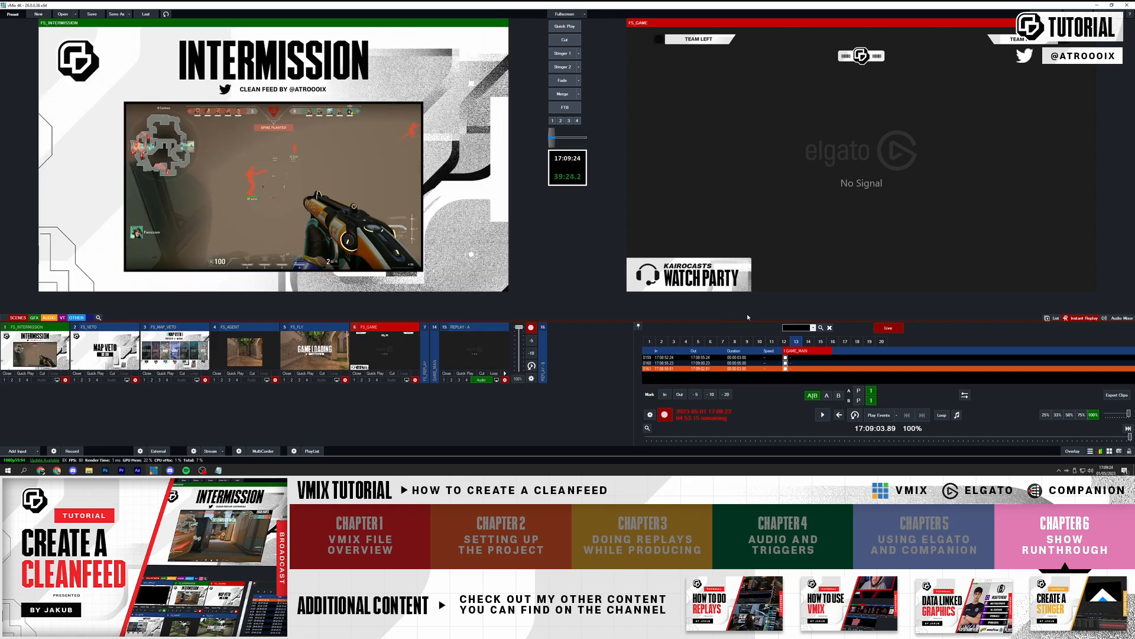
{"action": "left_click", "coordinate": [569, 55]}
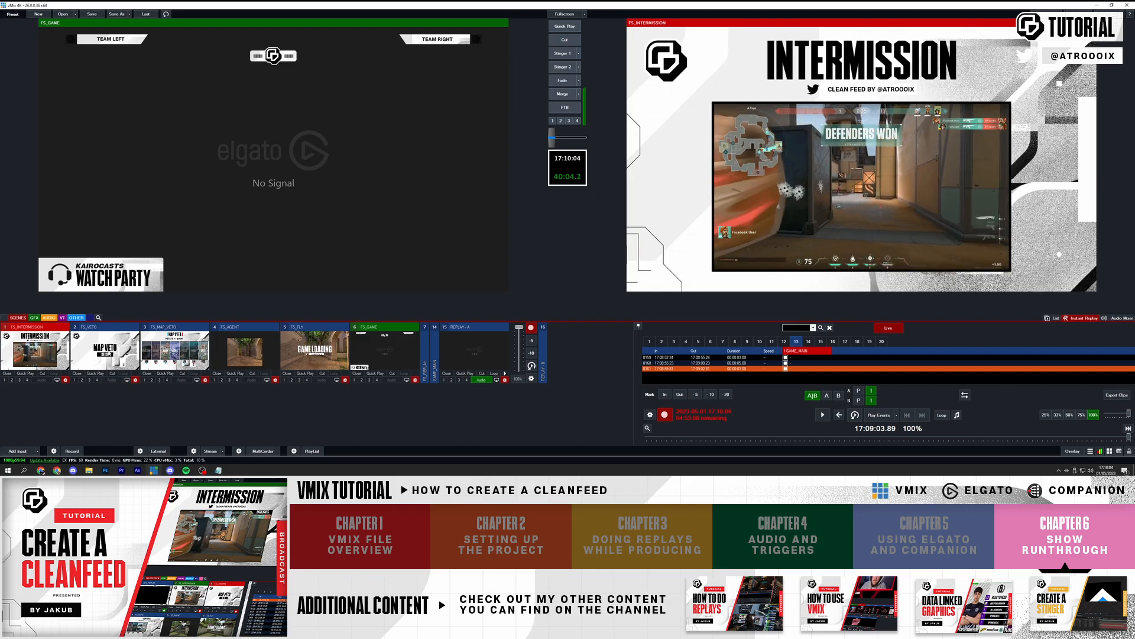
- Review the FS_VETO, FS_MAP_VETO and FS_AGENT scenes in preview and finish with FS_INTERMISSION in preview
{"action": "left_click", "coordinate": [108, 352]}
{"action": "left_click", "coordinate": [180, 353]}
{"action": "left_click", "coordinate": [108, 352]}
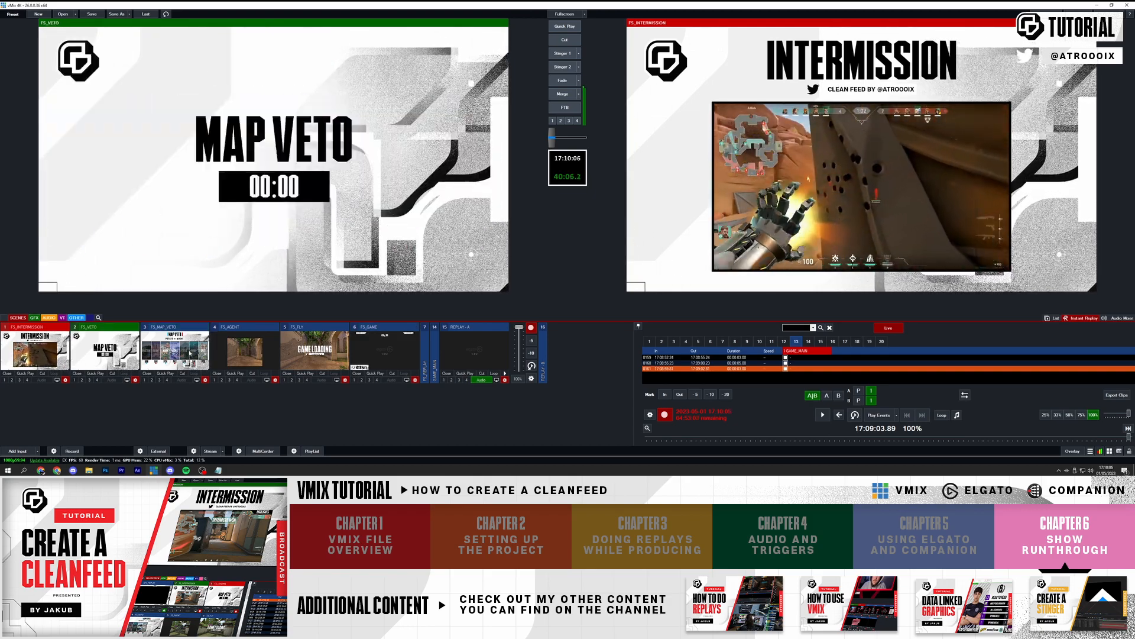
{"action": "left_click", "coordinate": [245, 353]}
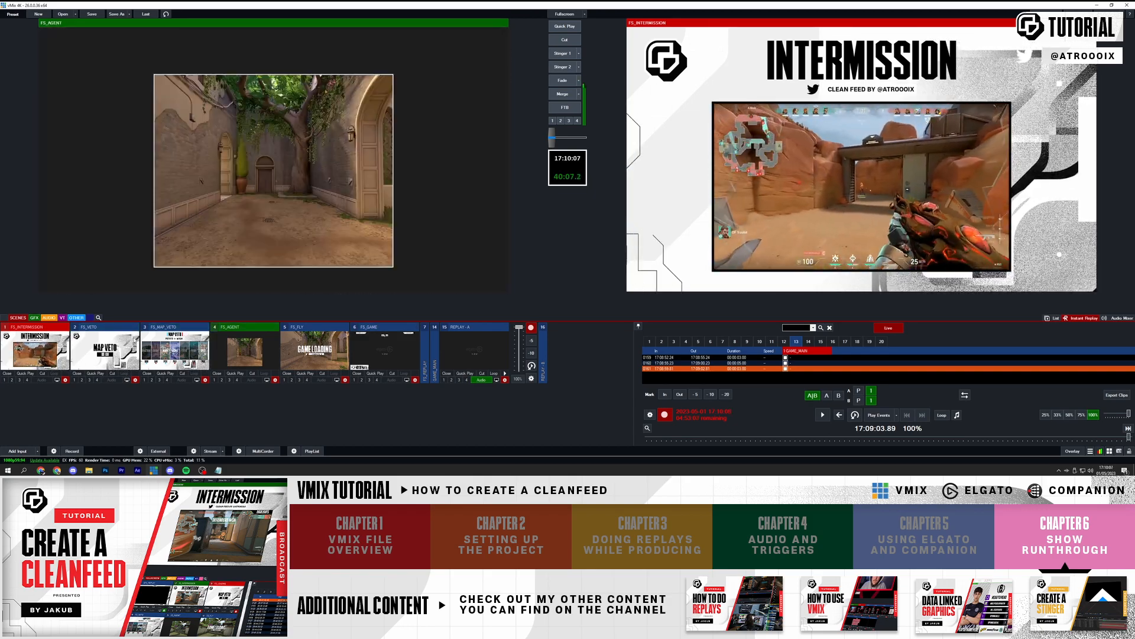
{"action": "left_click", "coordinate": [112, 338]}
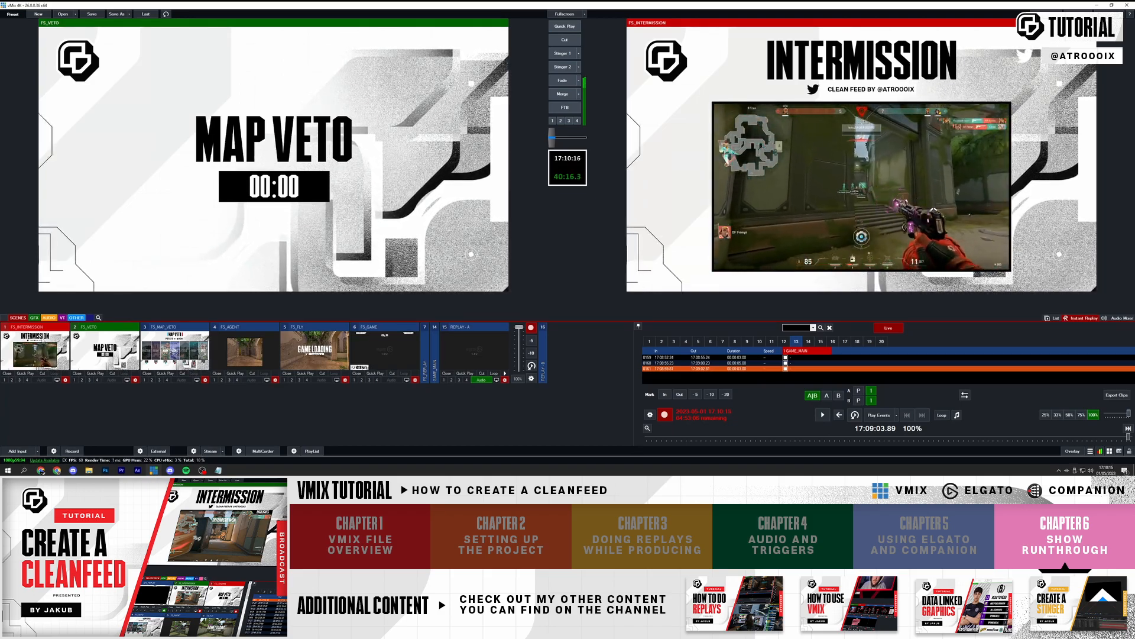
{"action": "left_click", "coordinate": [42, 341]}
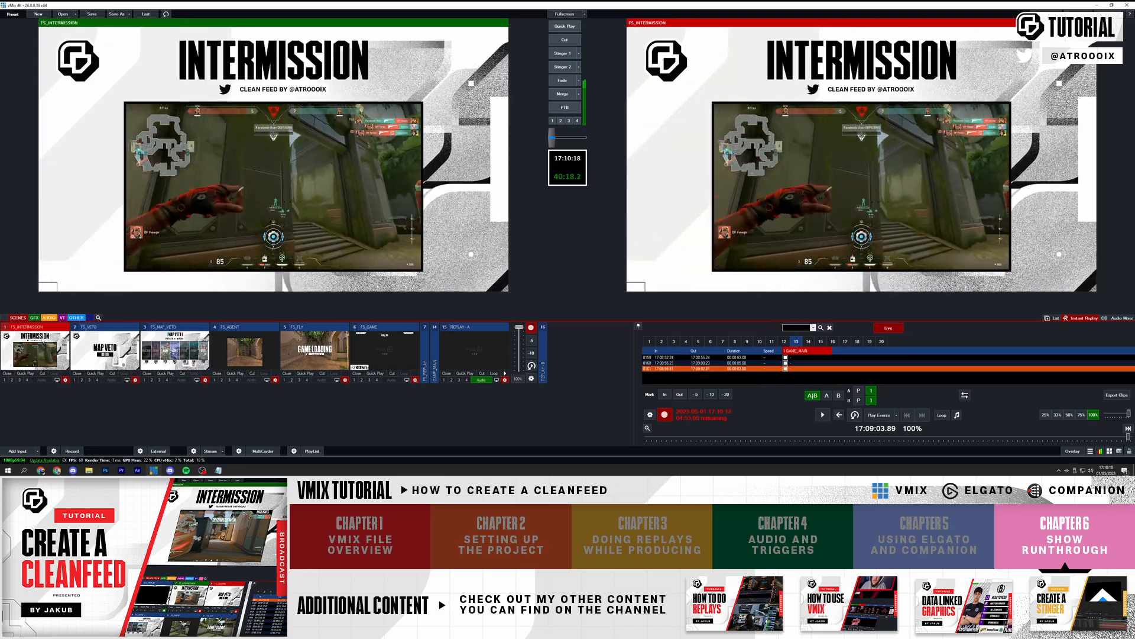